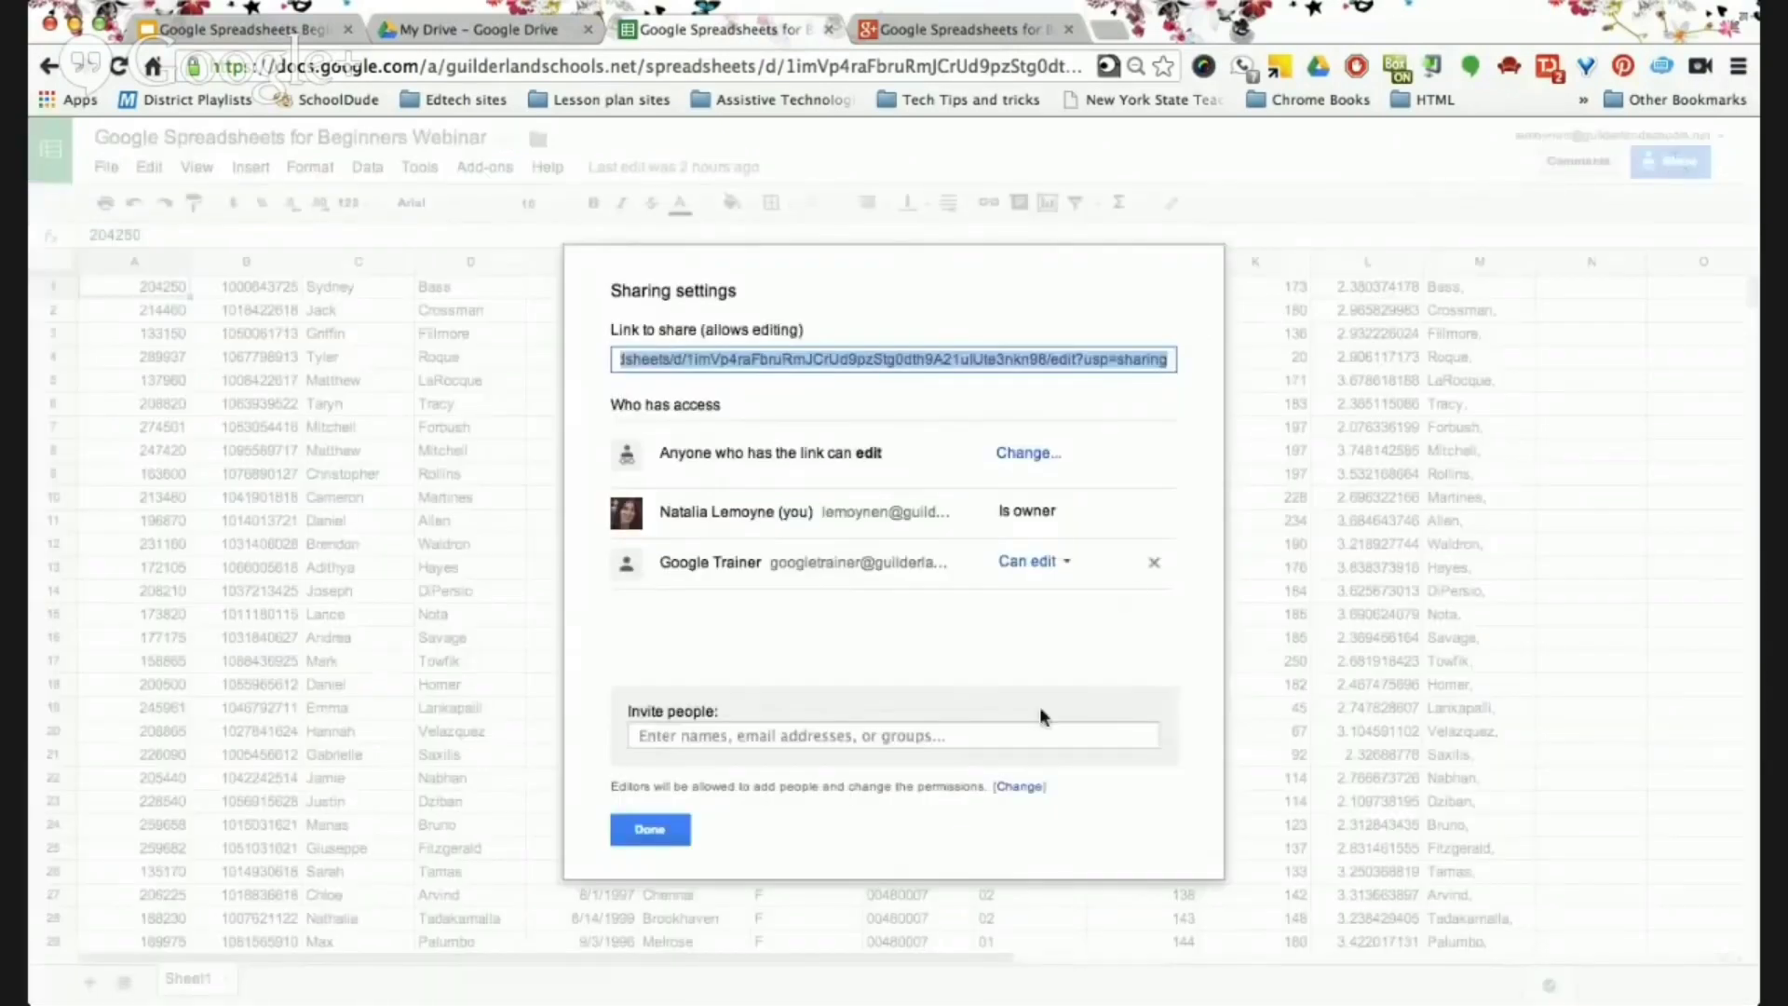
Review the Invite people options in the sharing dialog without sending an invitation.
click(669, 737)
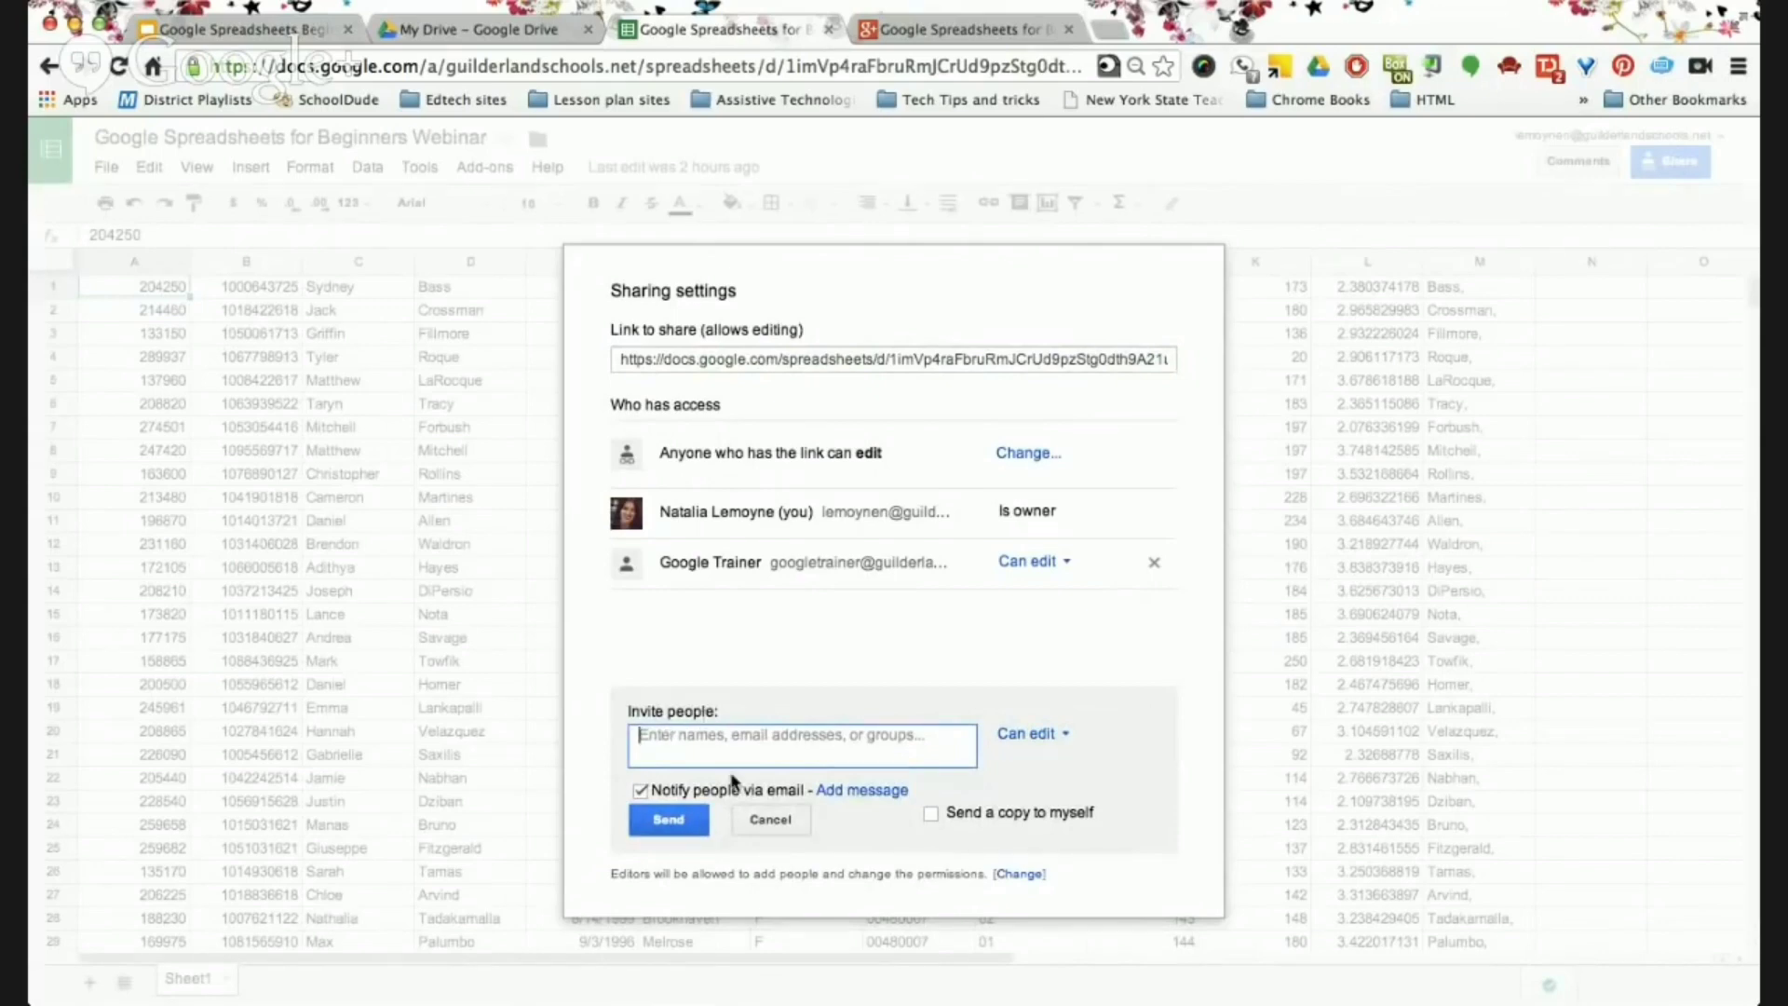
click(764, 818)
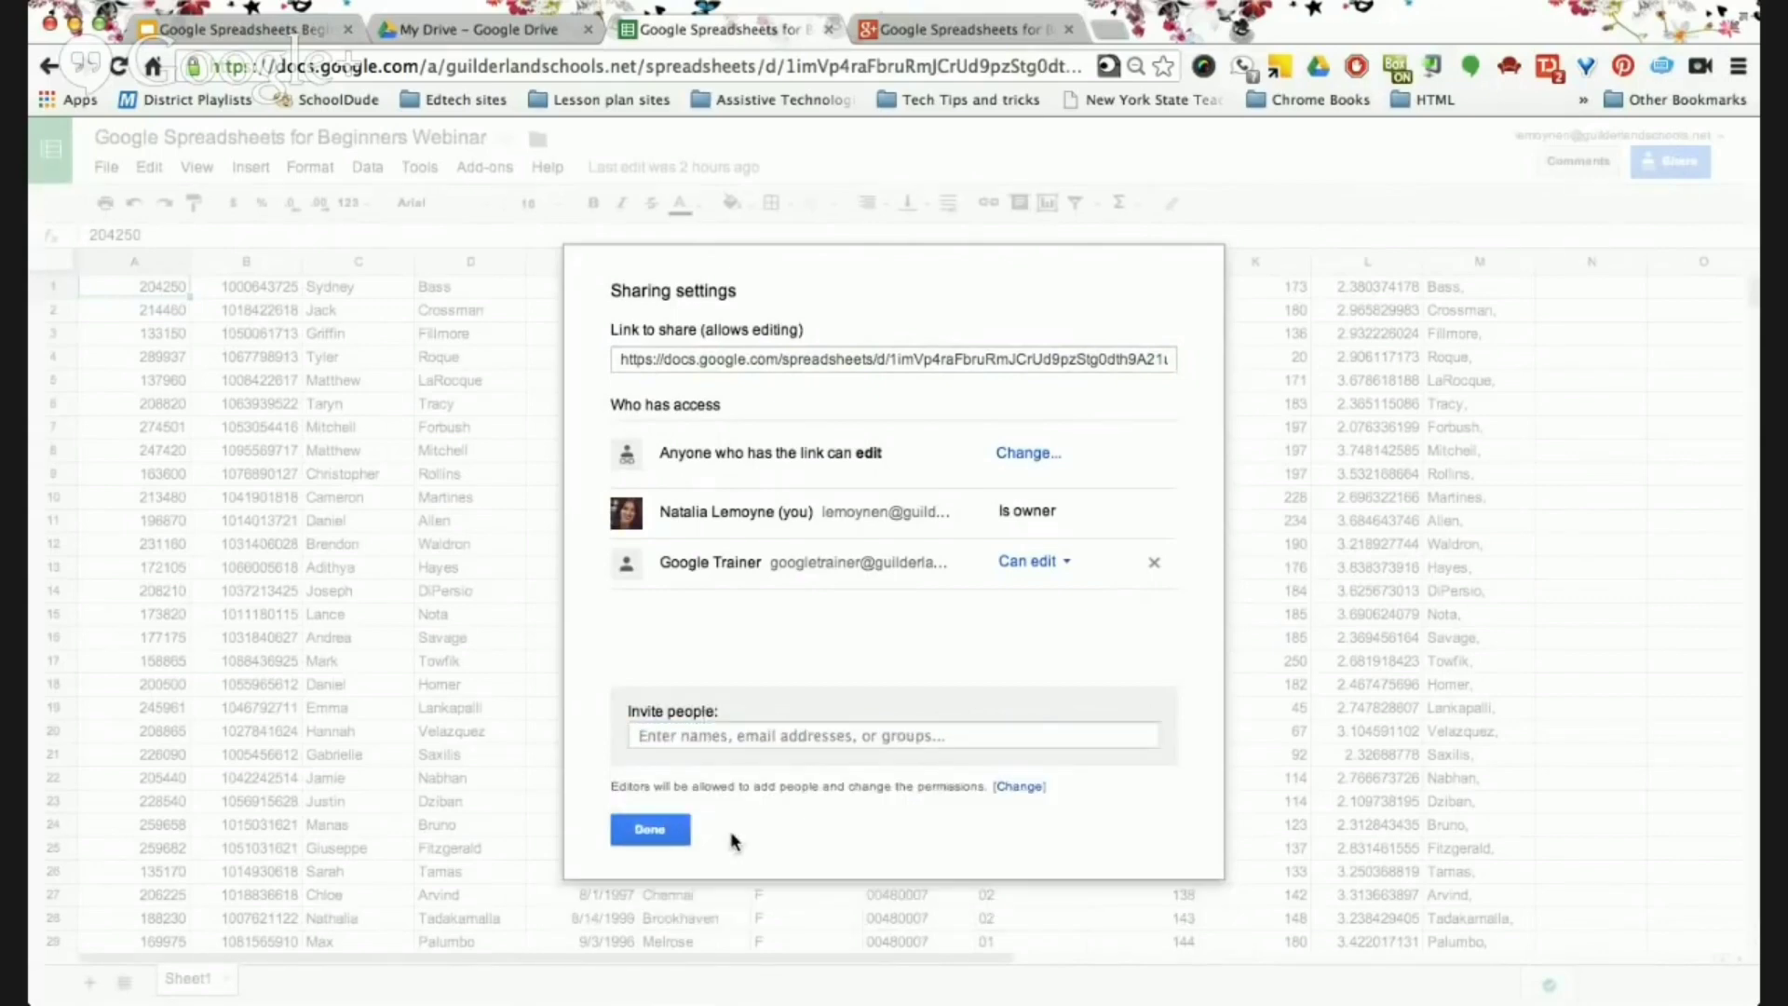
Close the sharing settings and post the comment 'this is an invalid field' on cell A1.
click(652, 830)
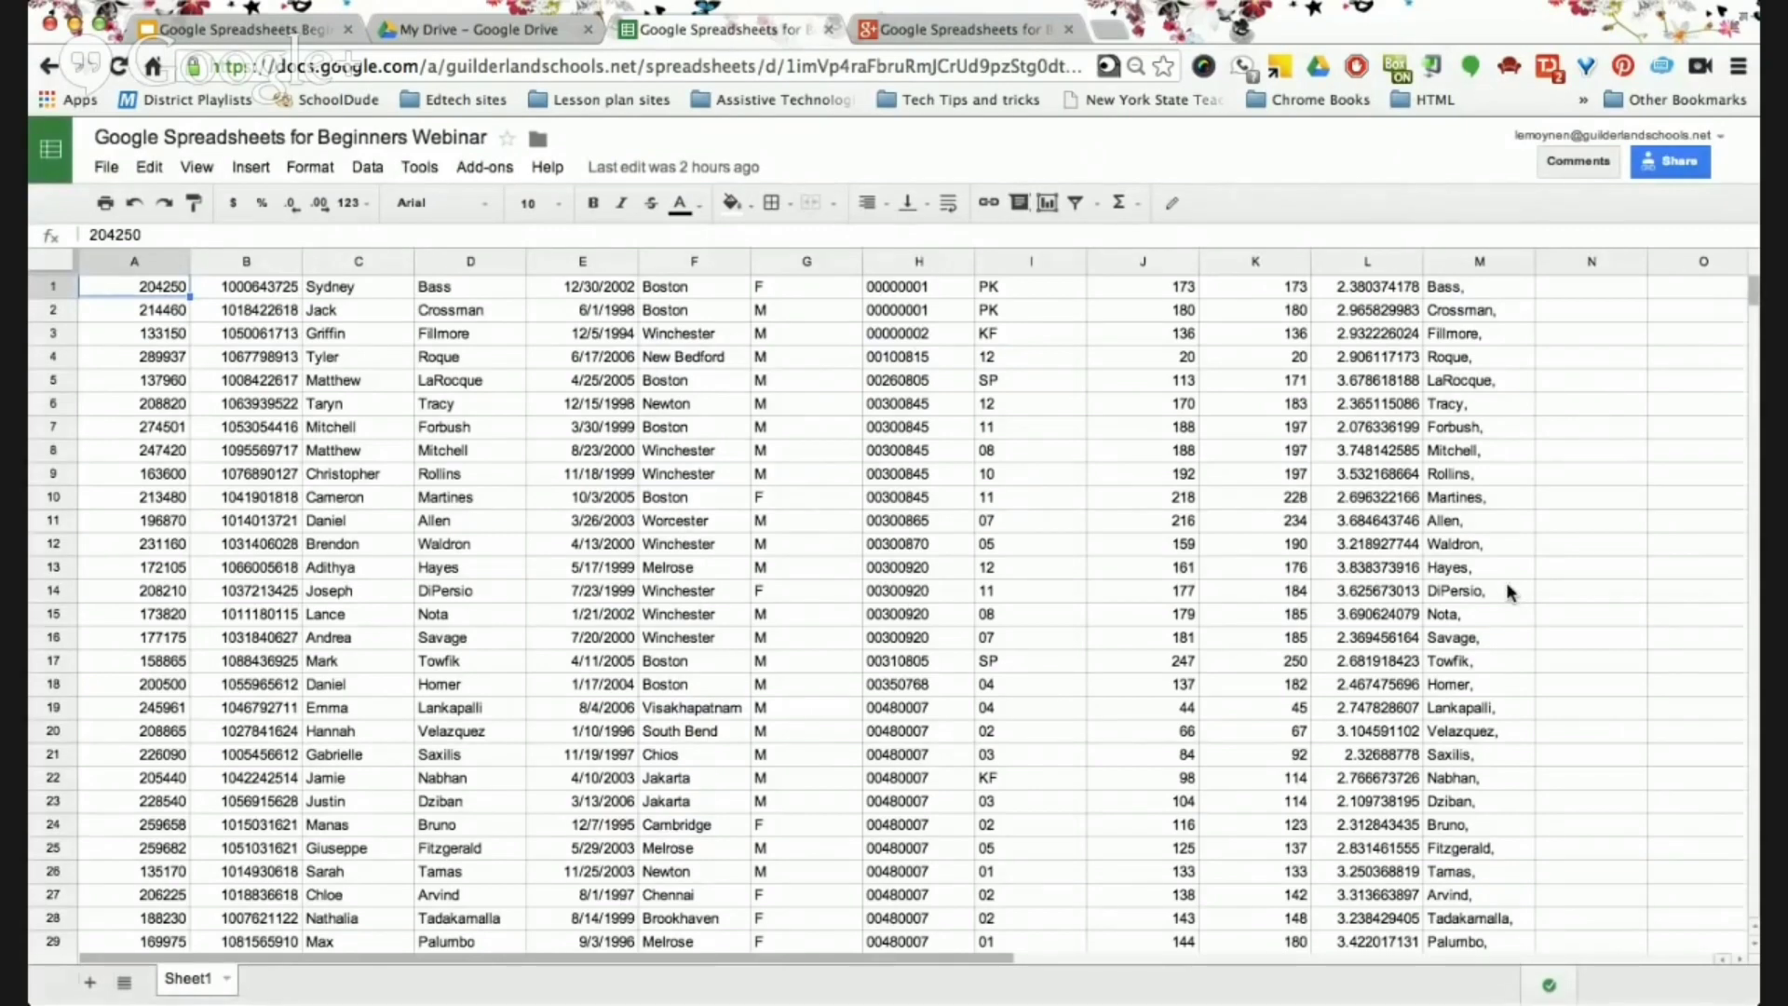
click(1561, 166)
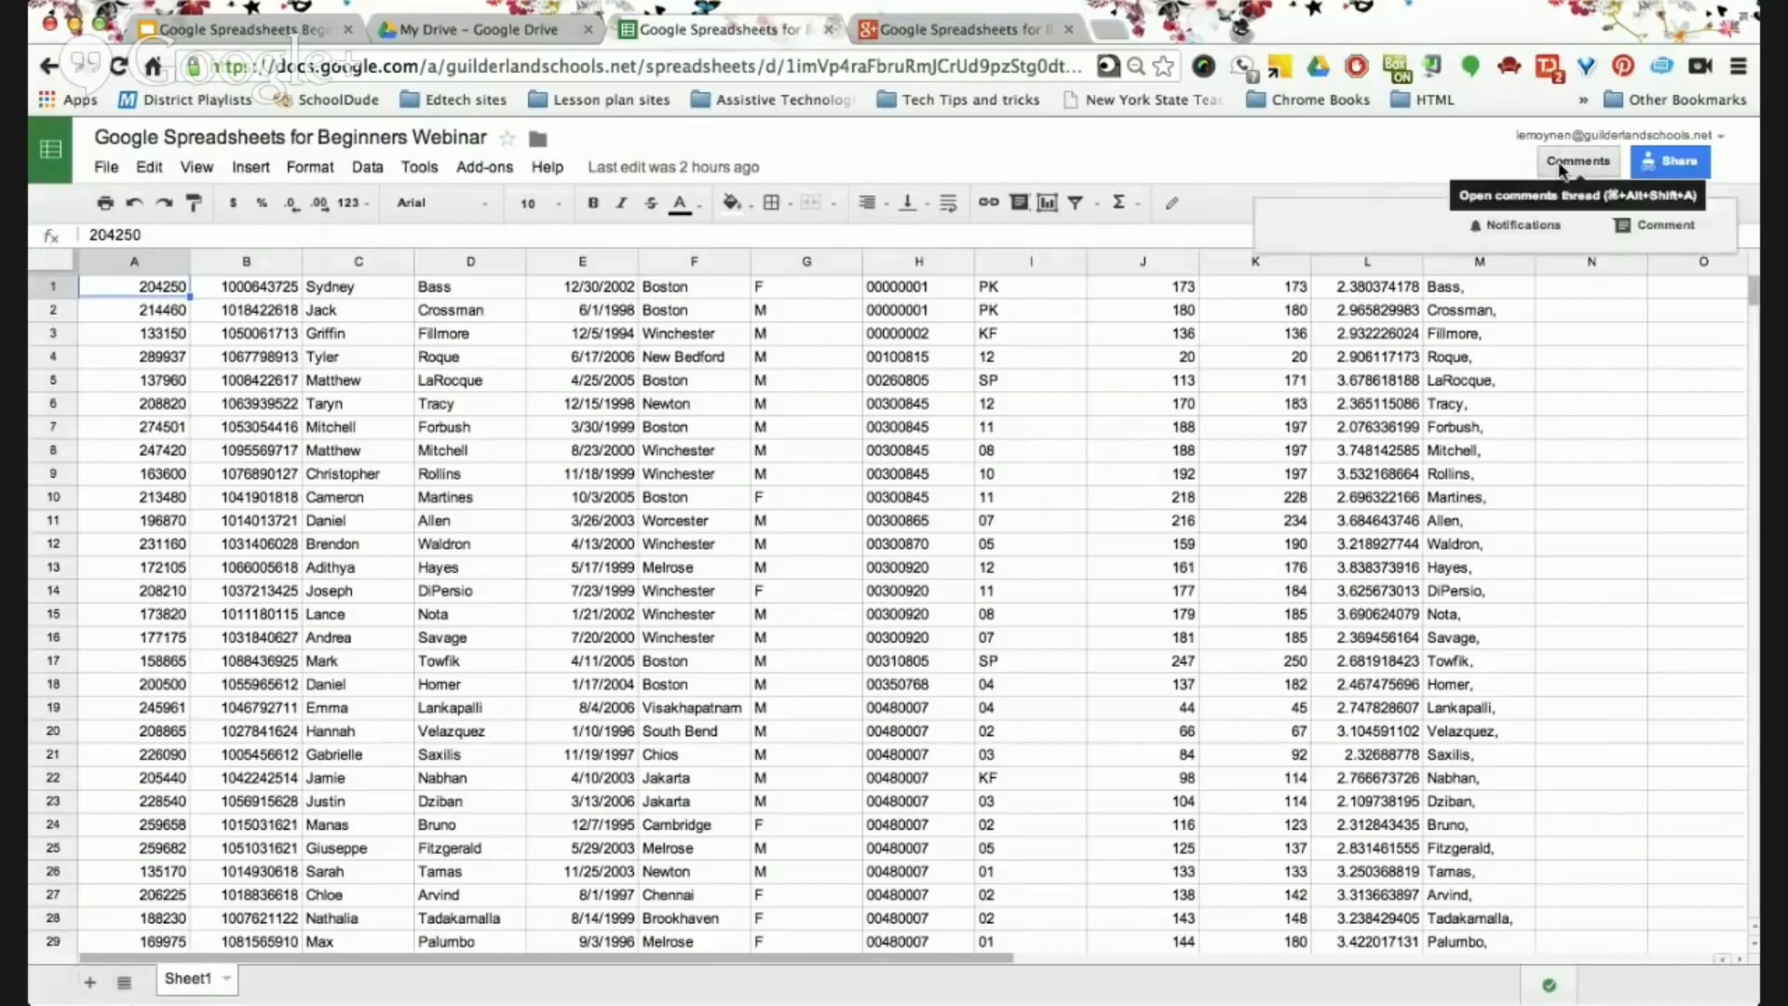
click(1634, 224)
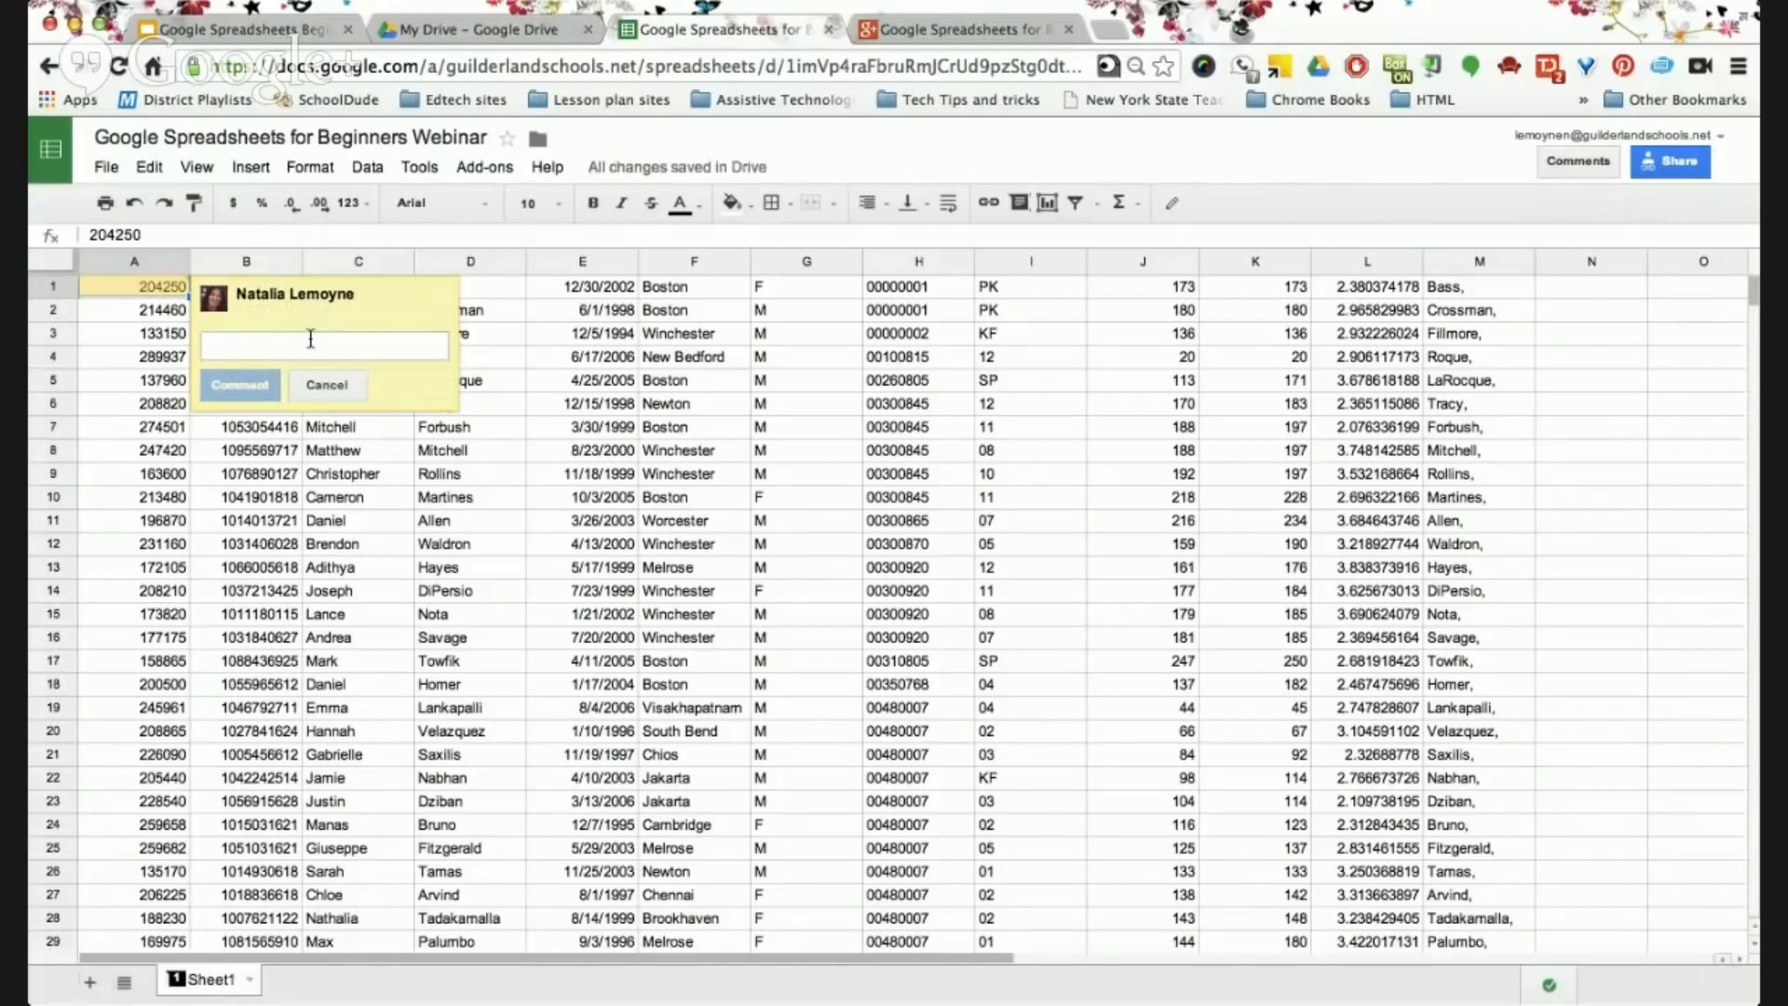
text(this is a )
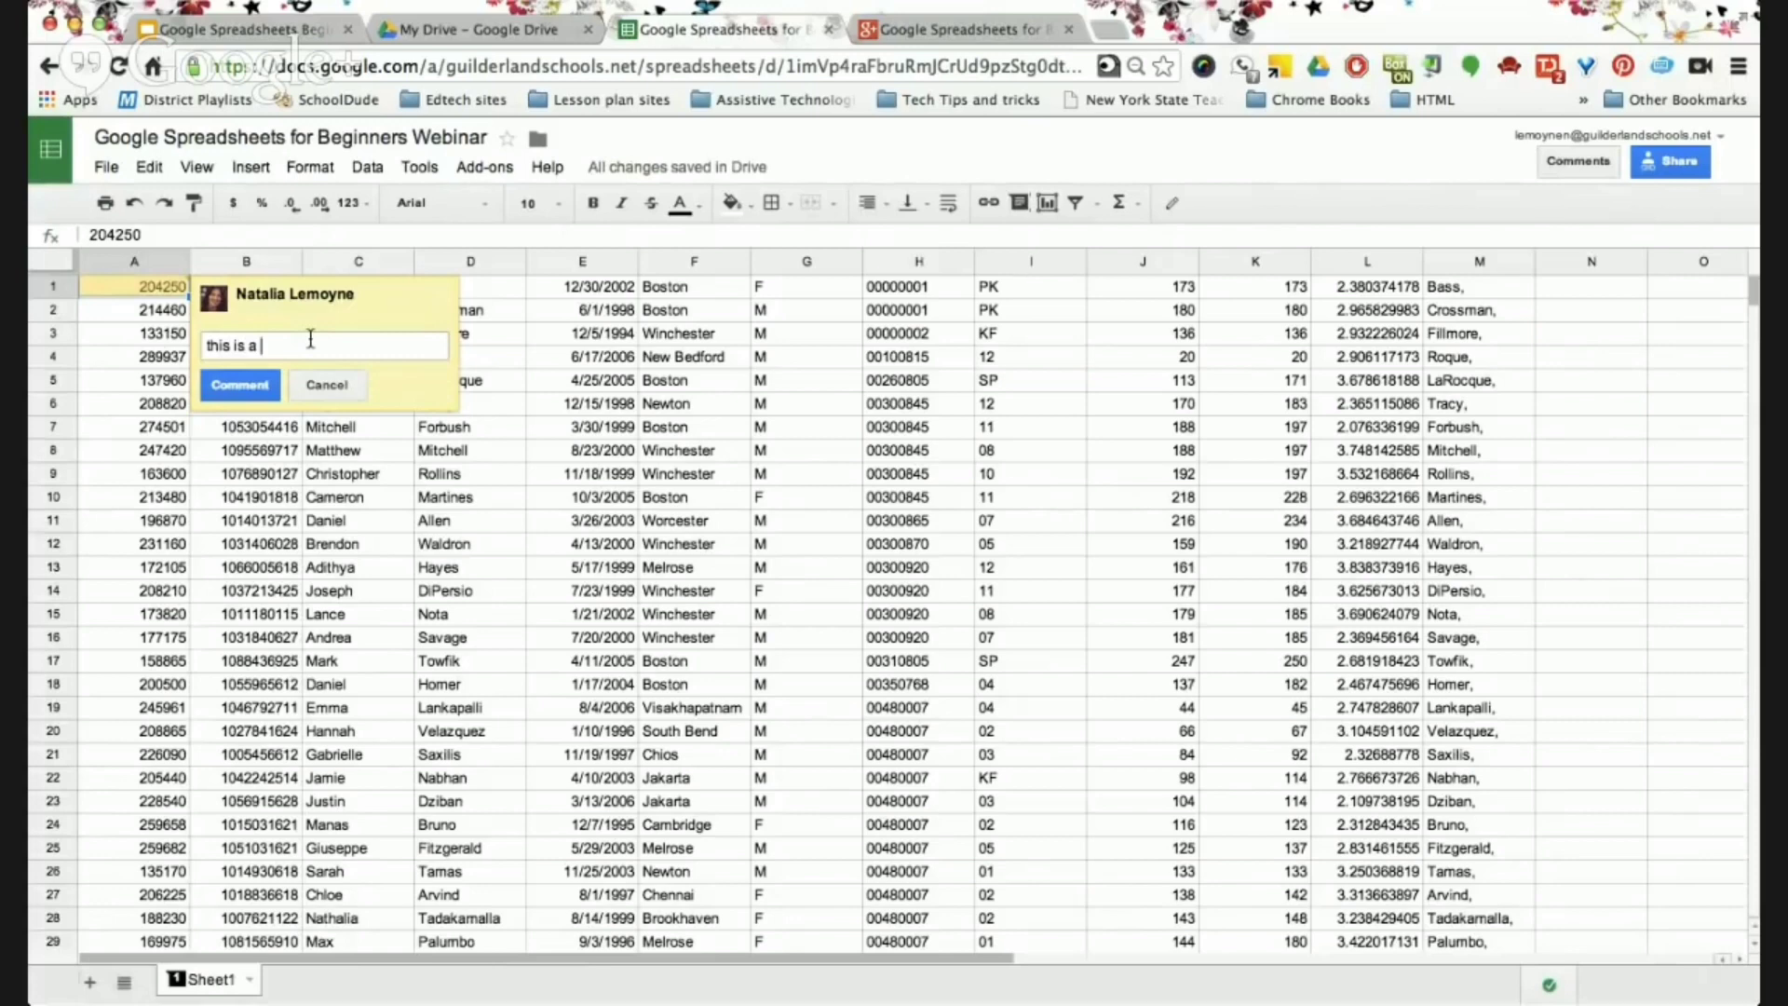
text(n invalid field)
click(239, 385)
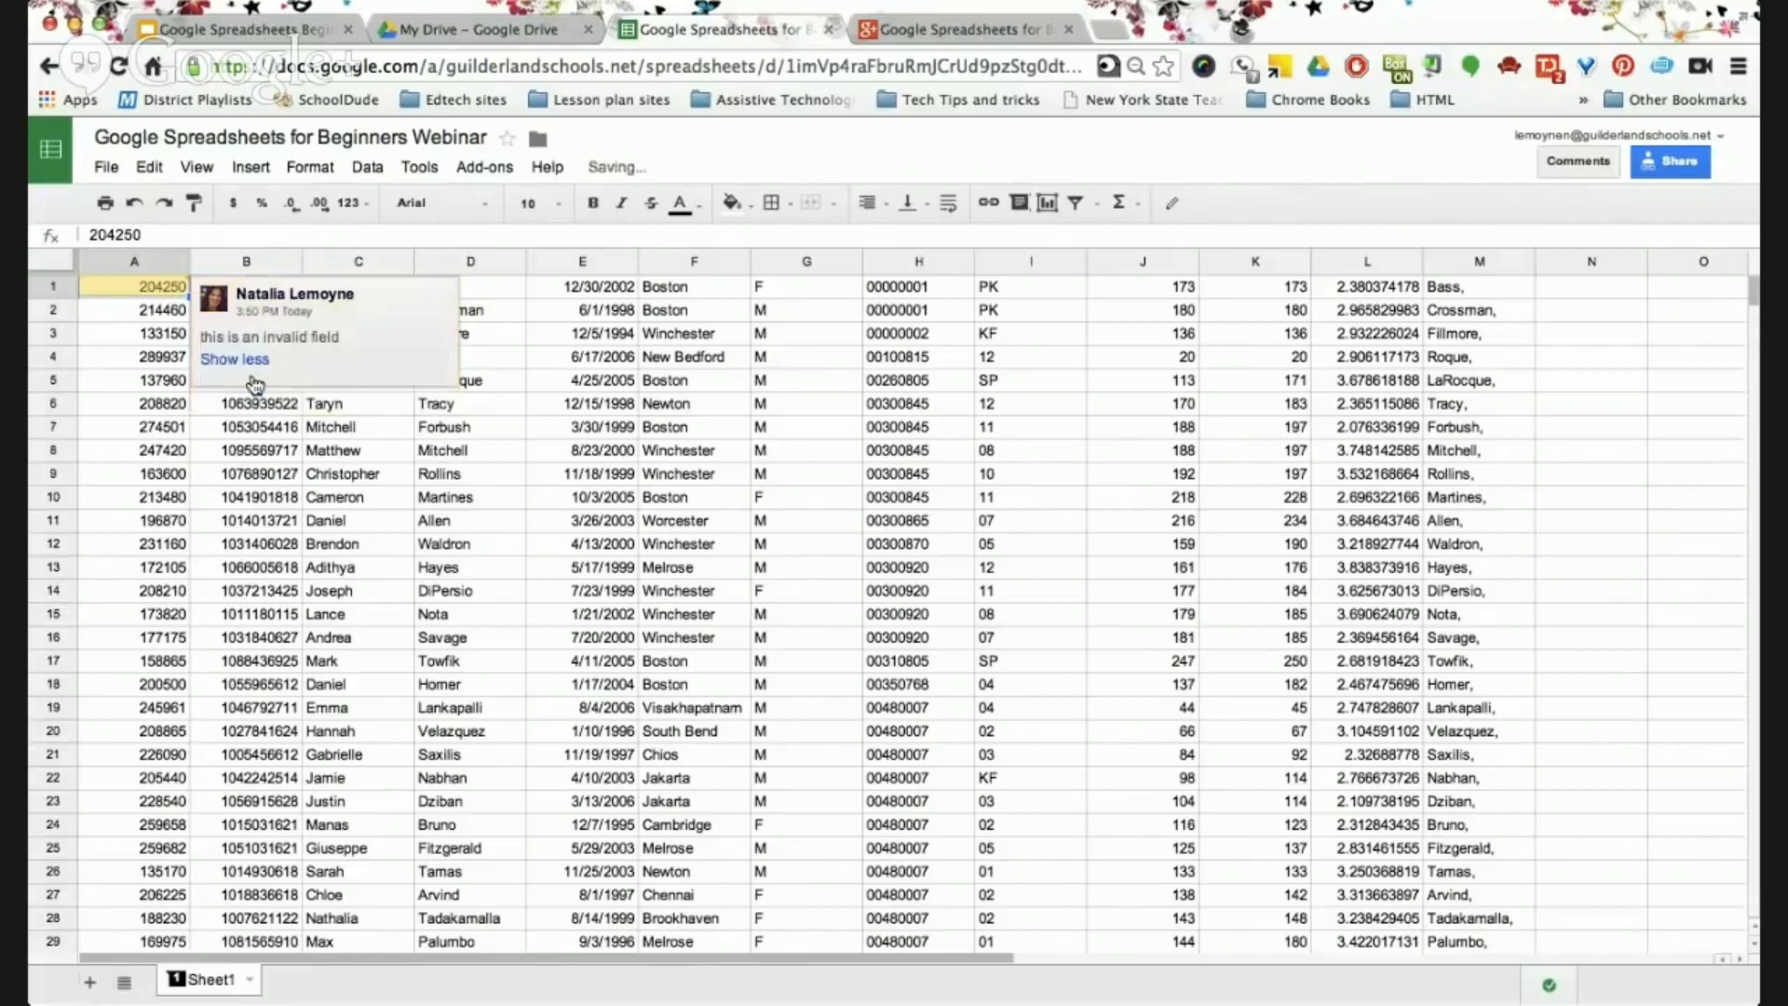
click(1154, 313)
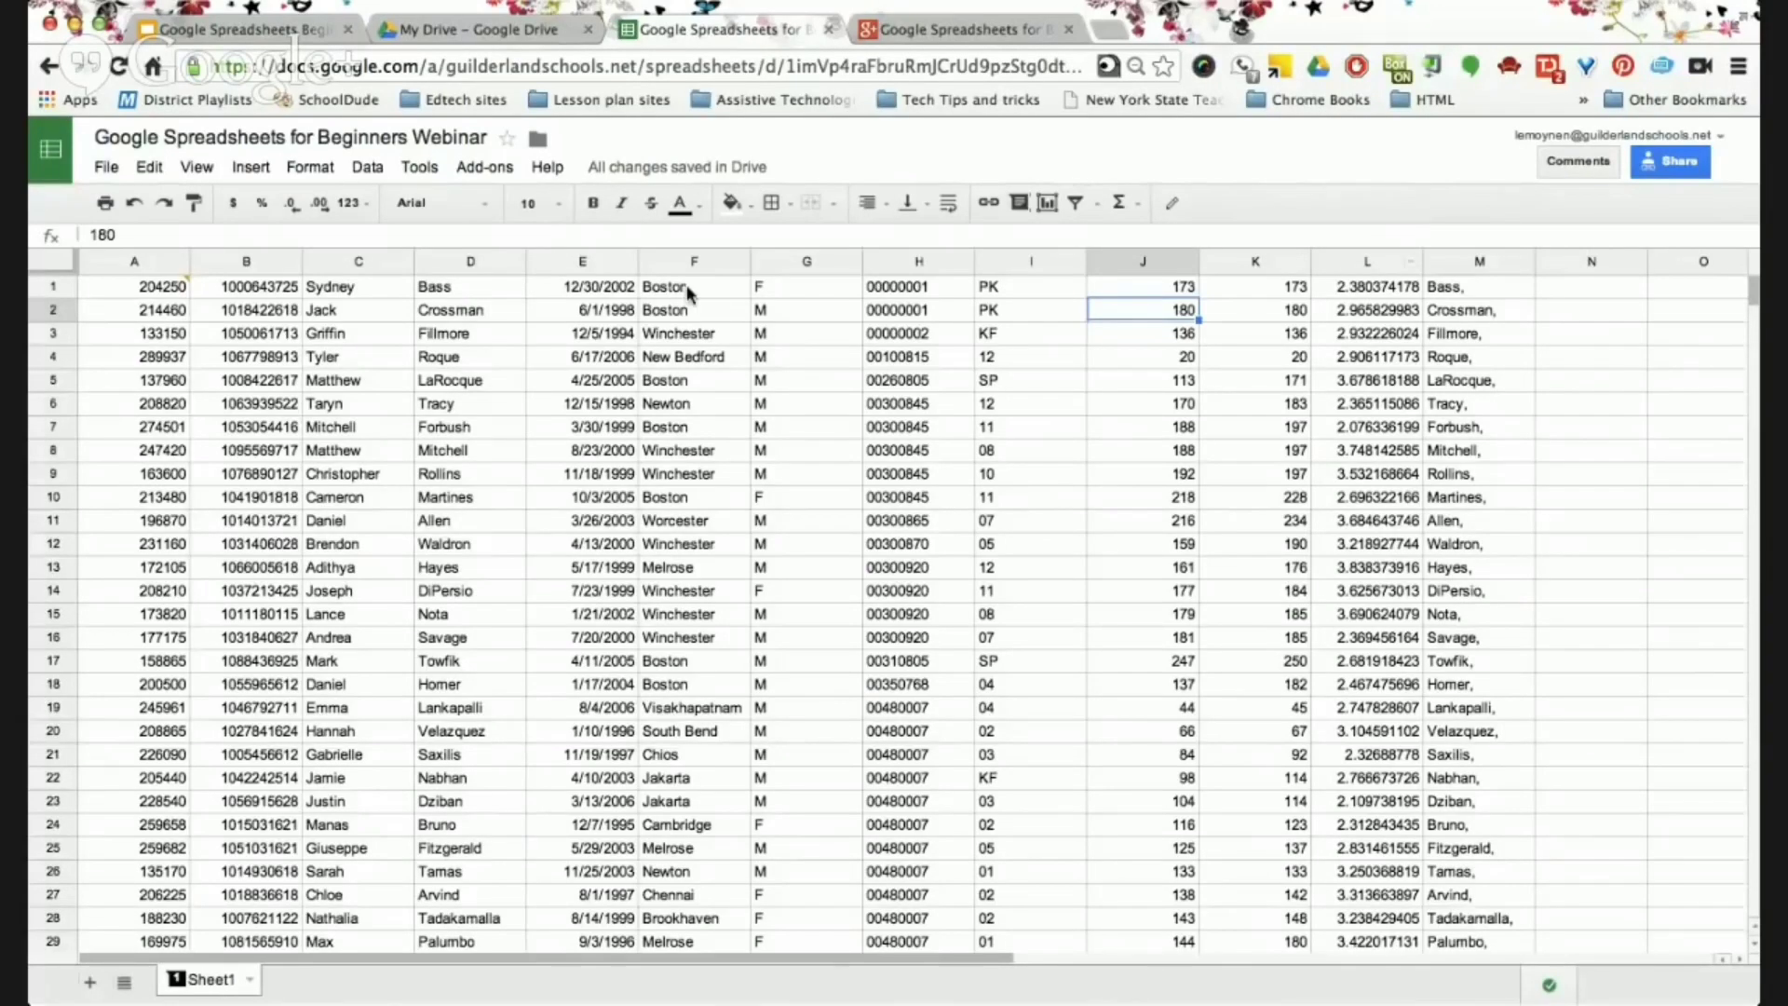
From File > See revision history, preview and restore the Today, 1:42 PM revision.
click(105, 169)
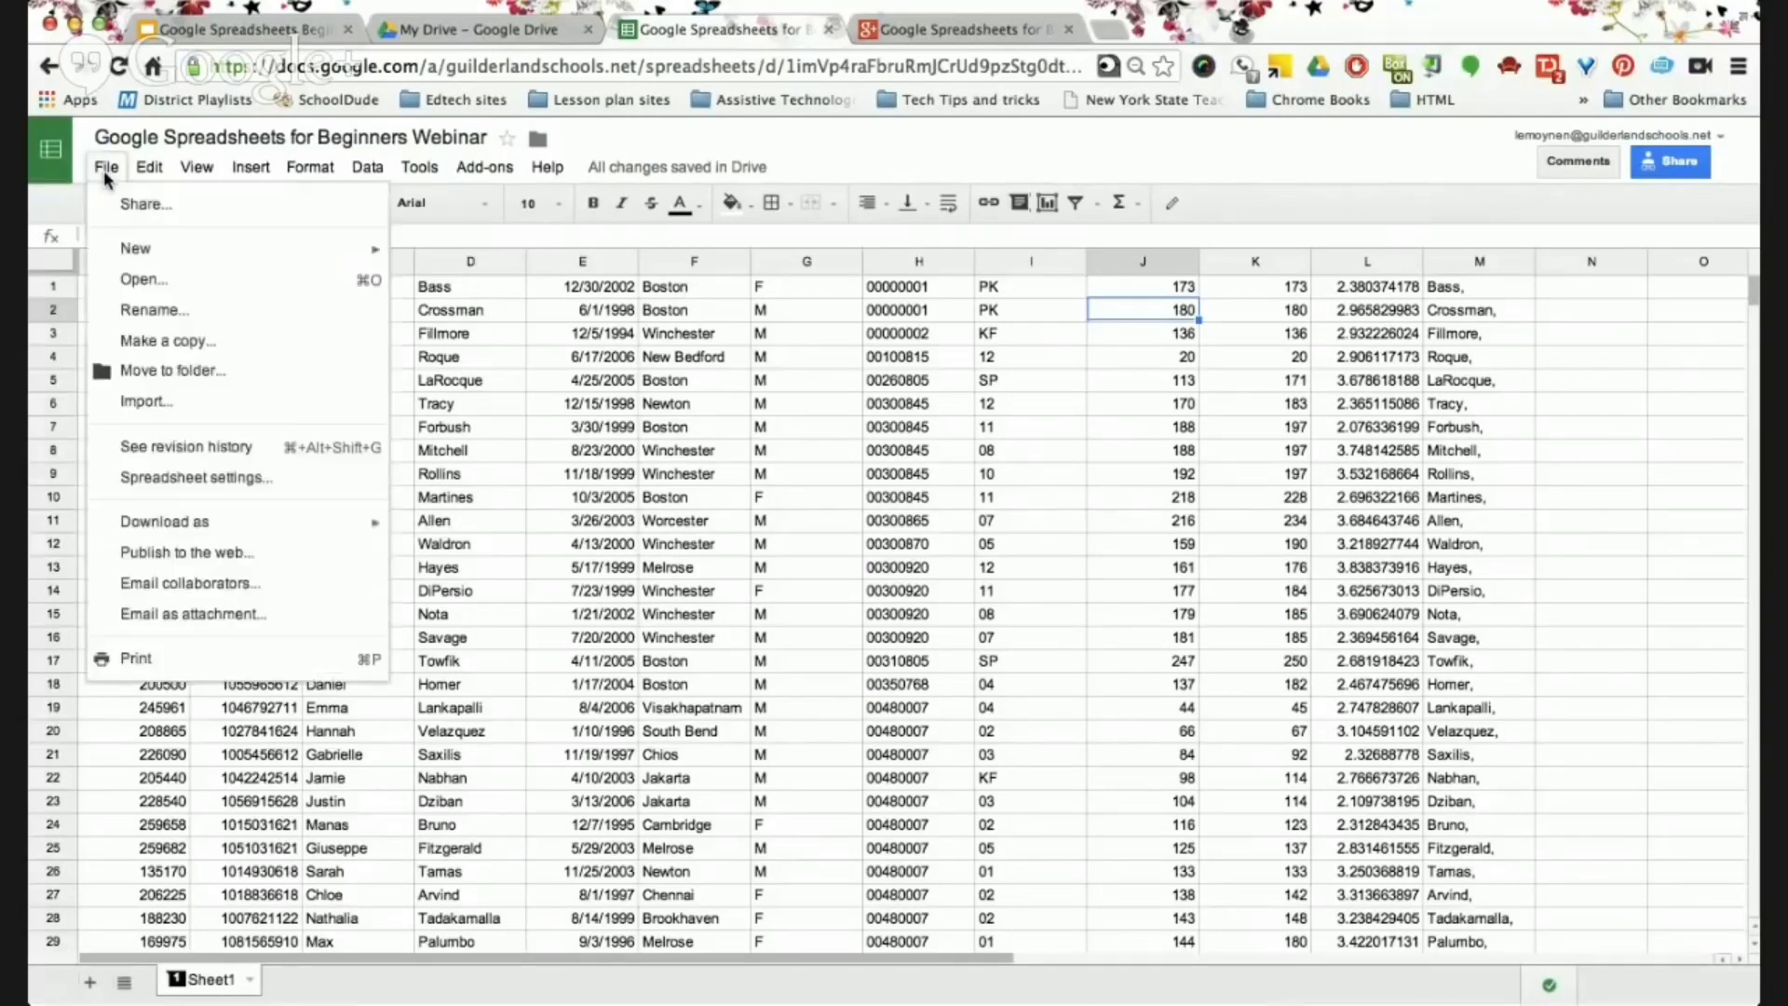
click(207, 450)
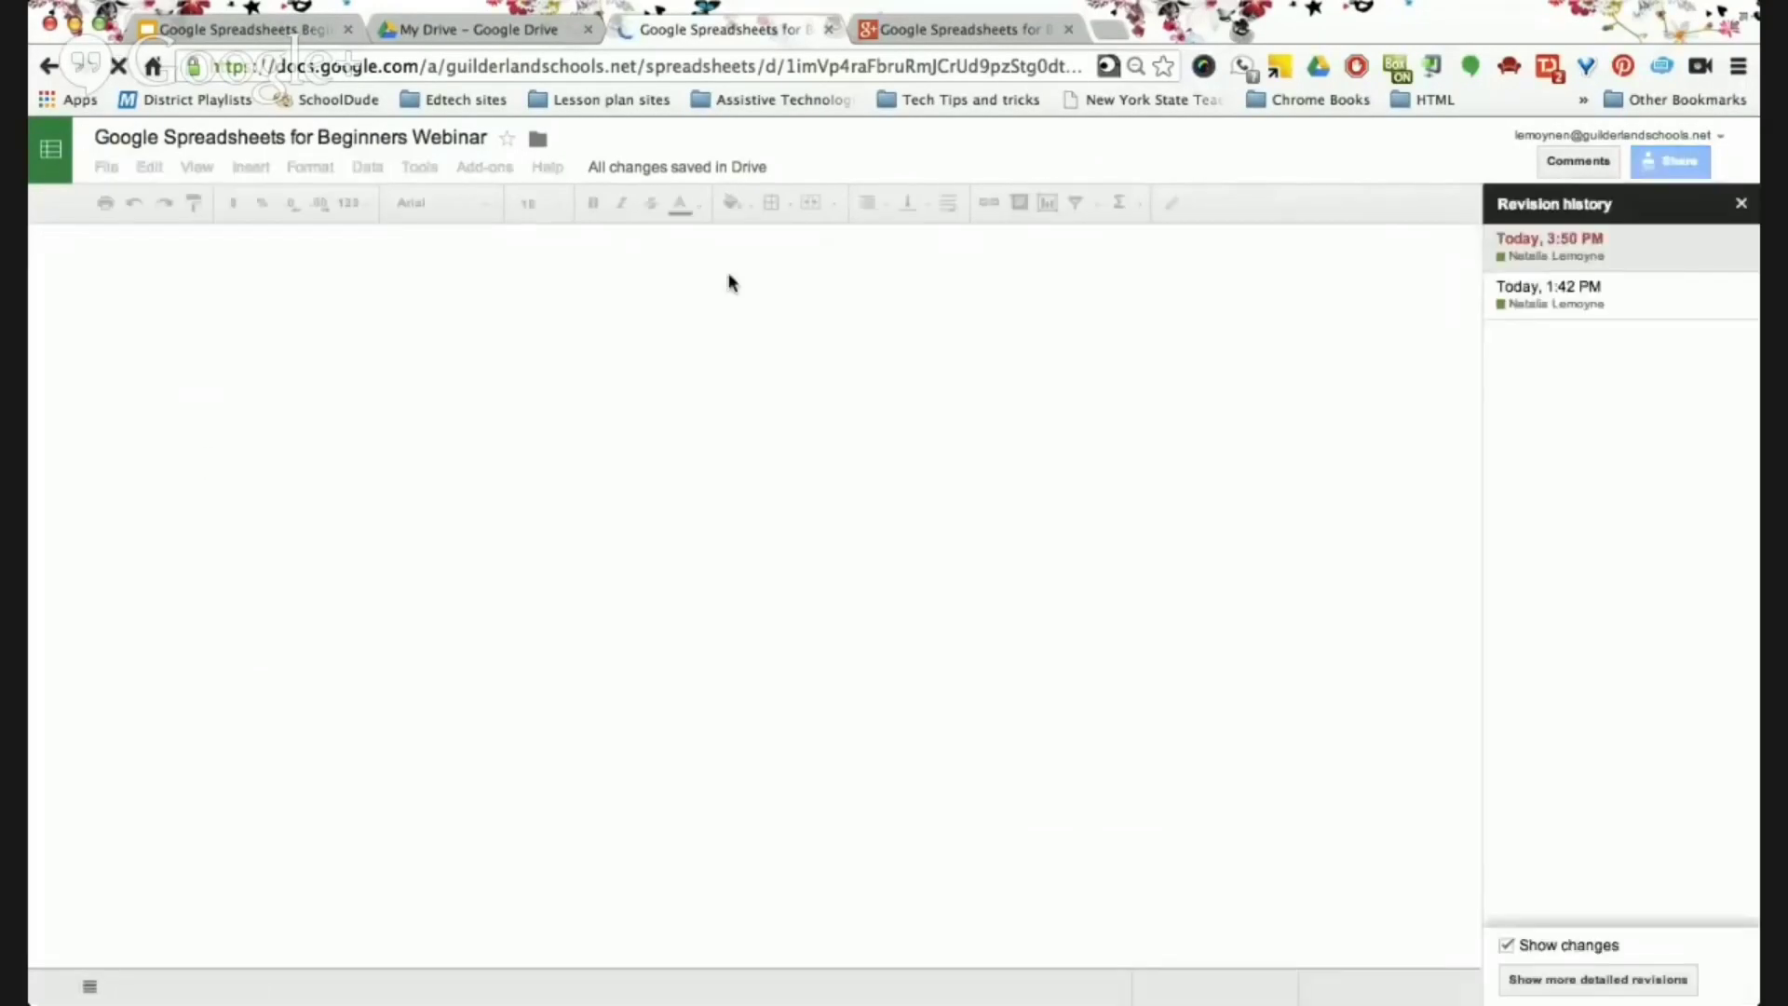
click(1567, 291)
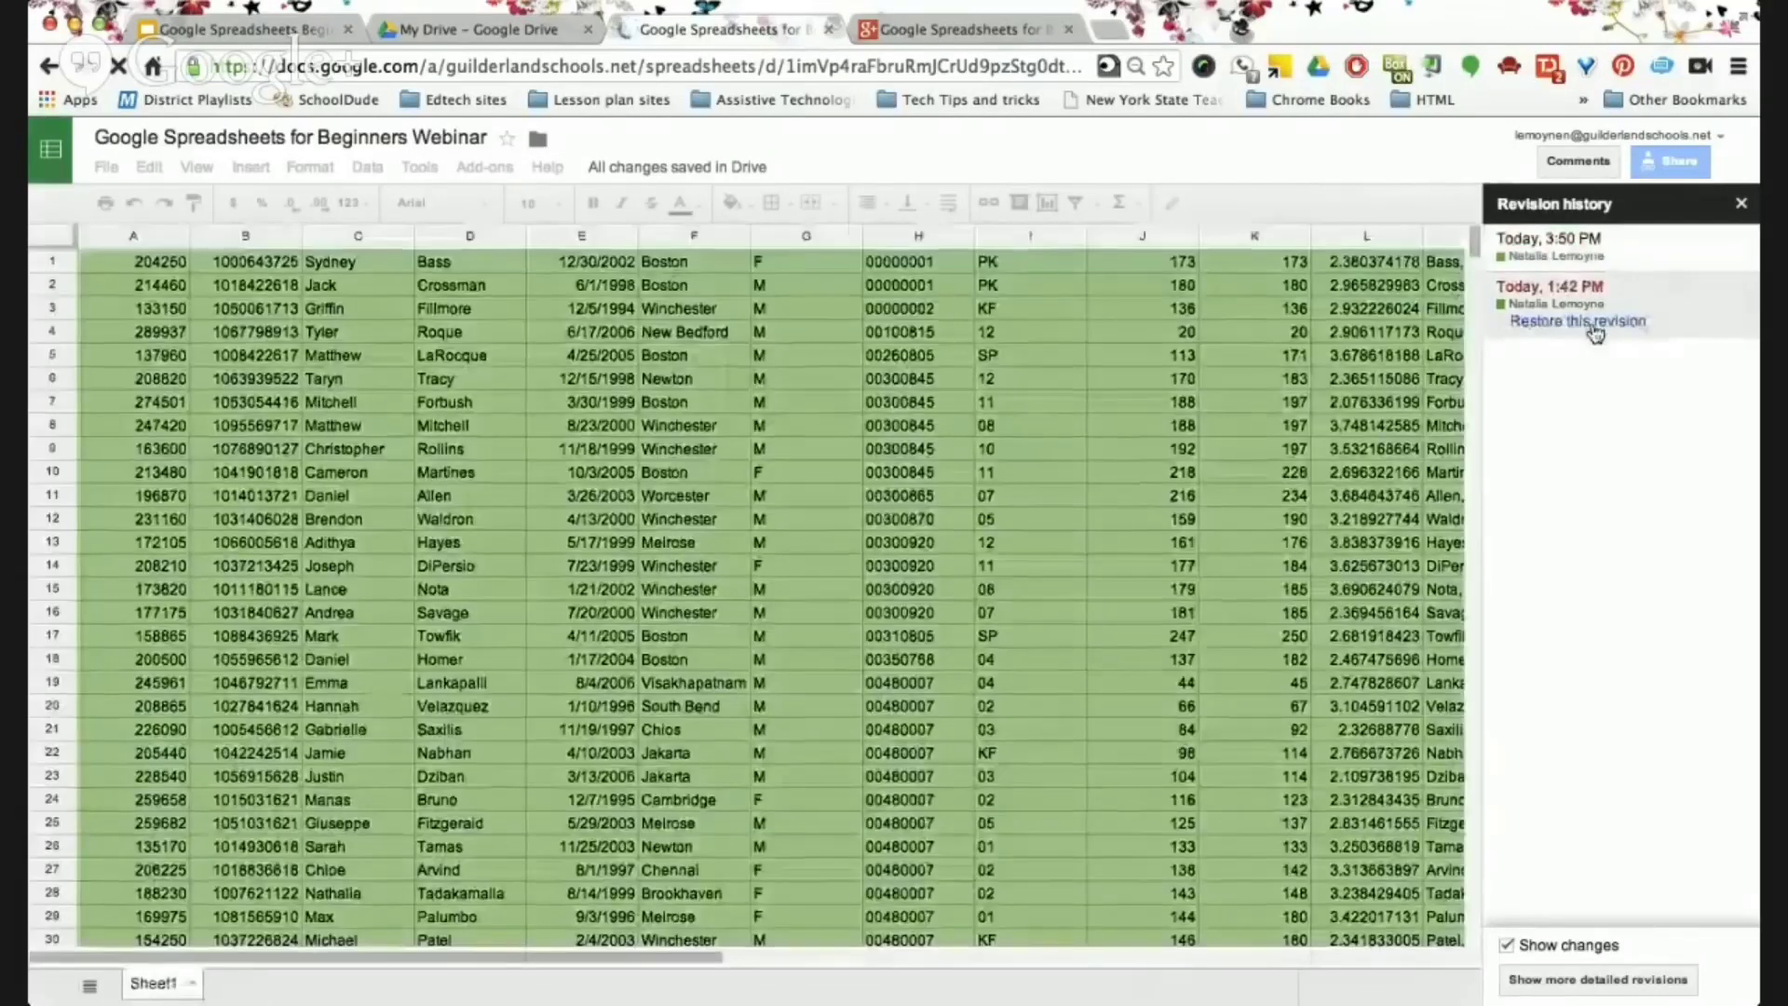
click(1594, 326)
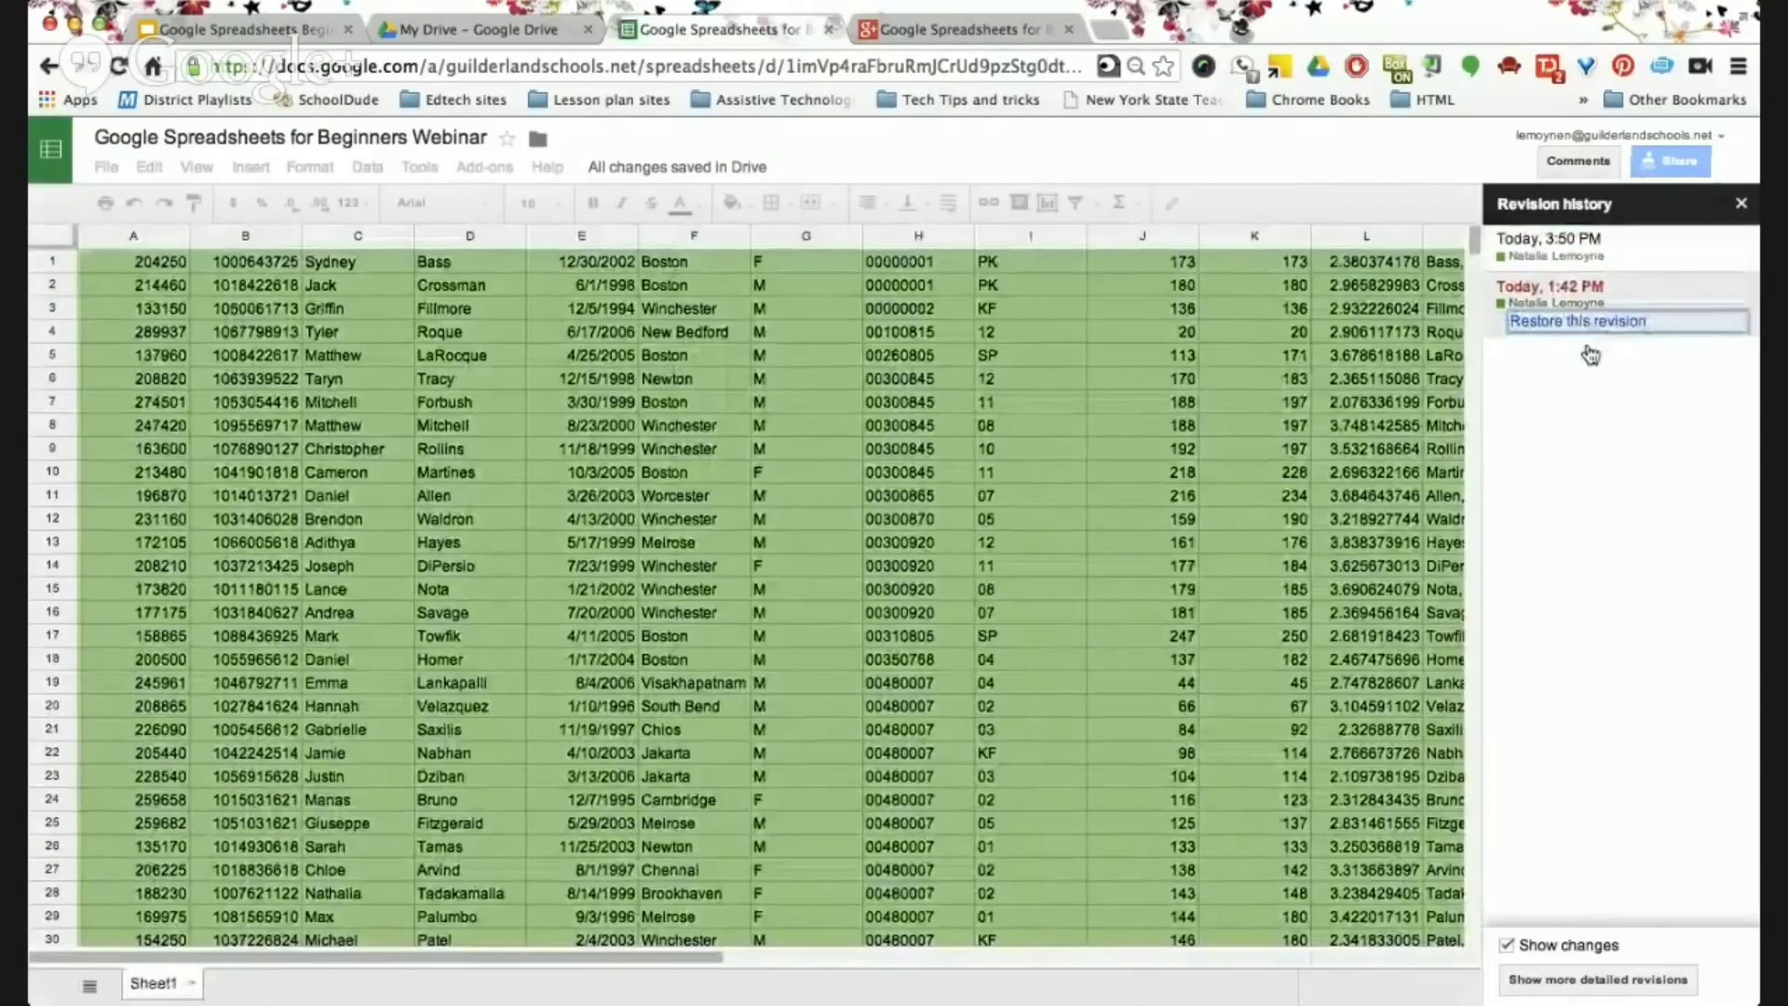
click(1580, 323)
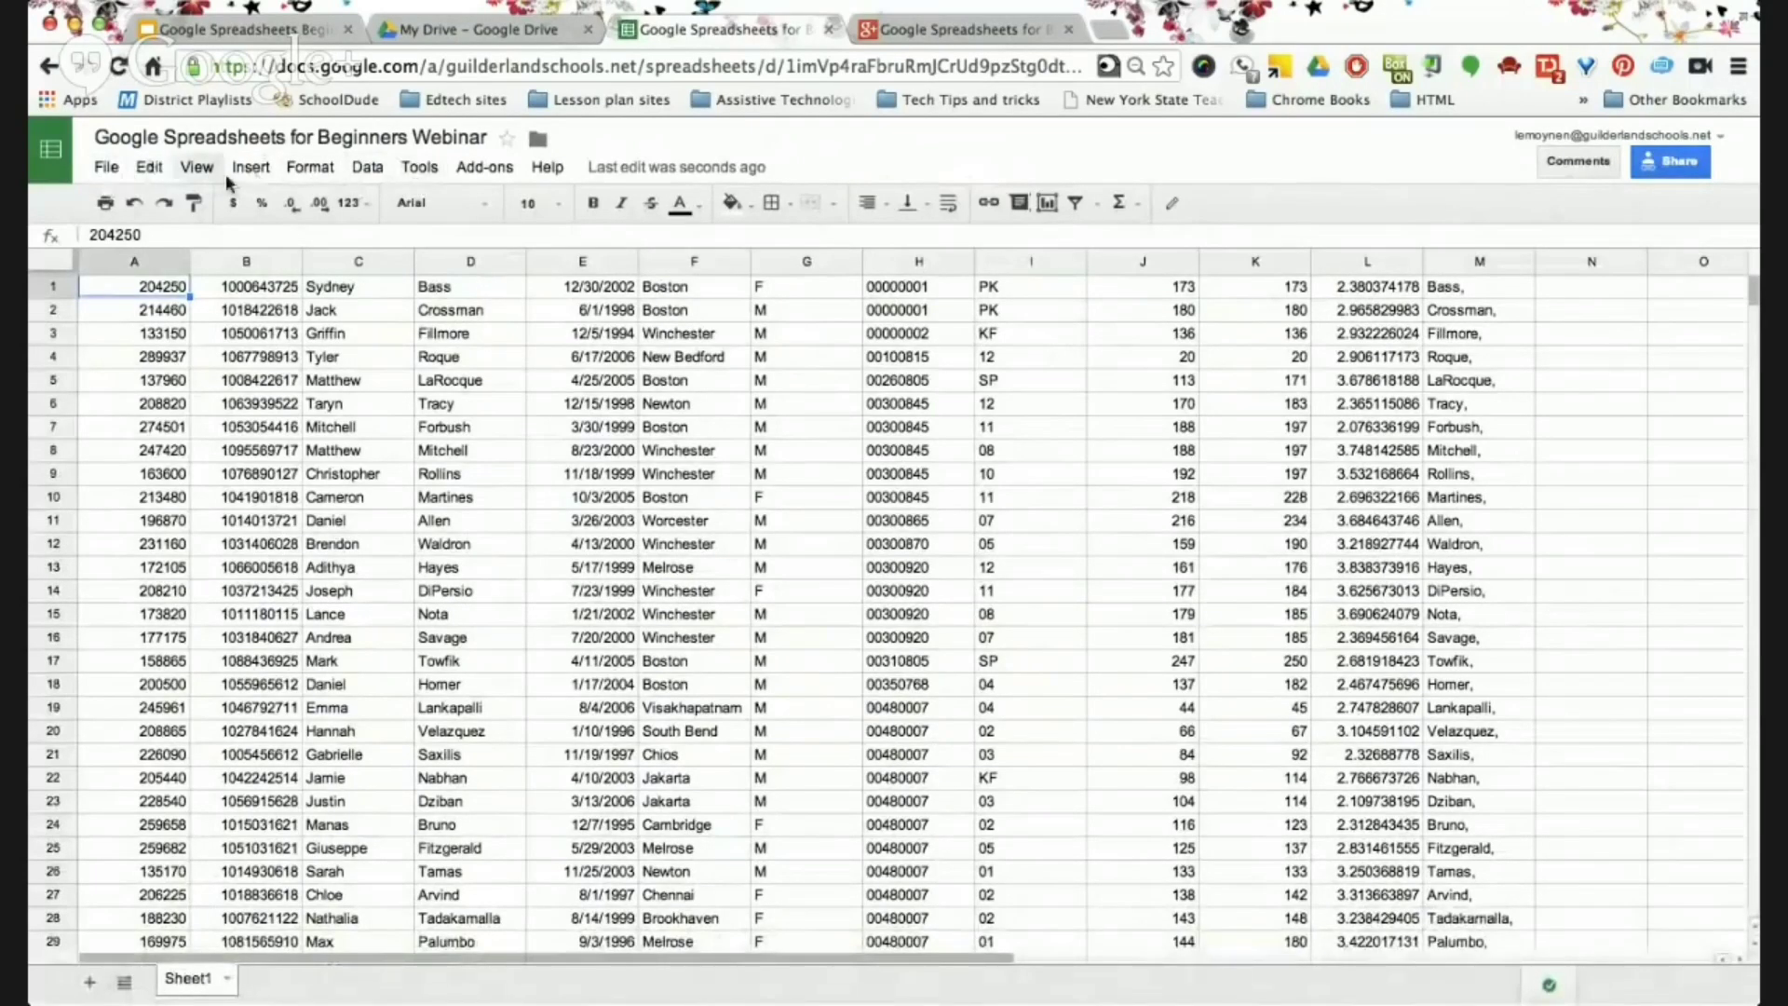
Look through the text colour and fill colour palettes.
click(698, 206)
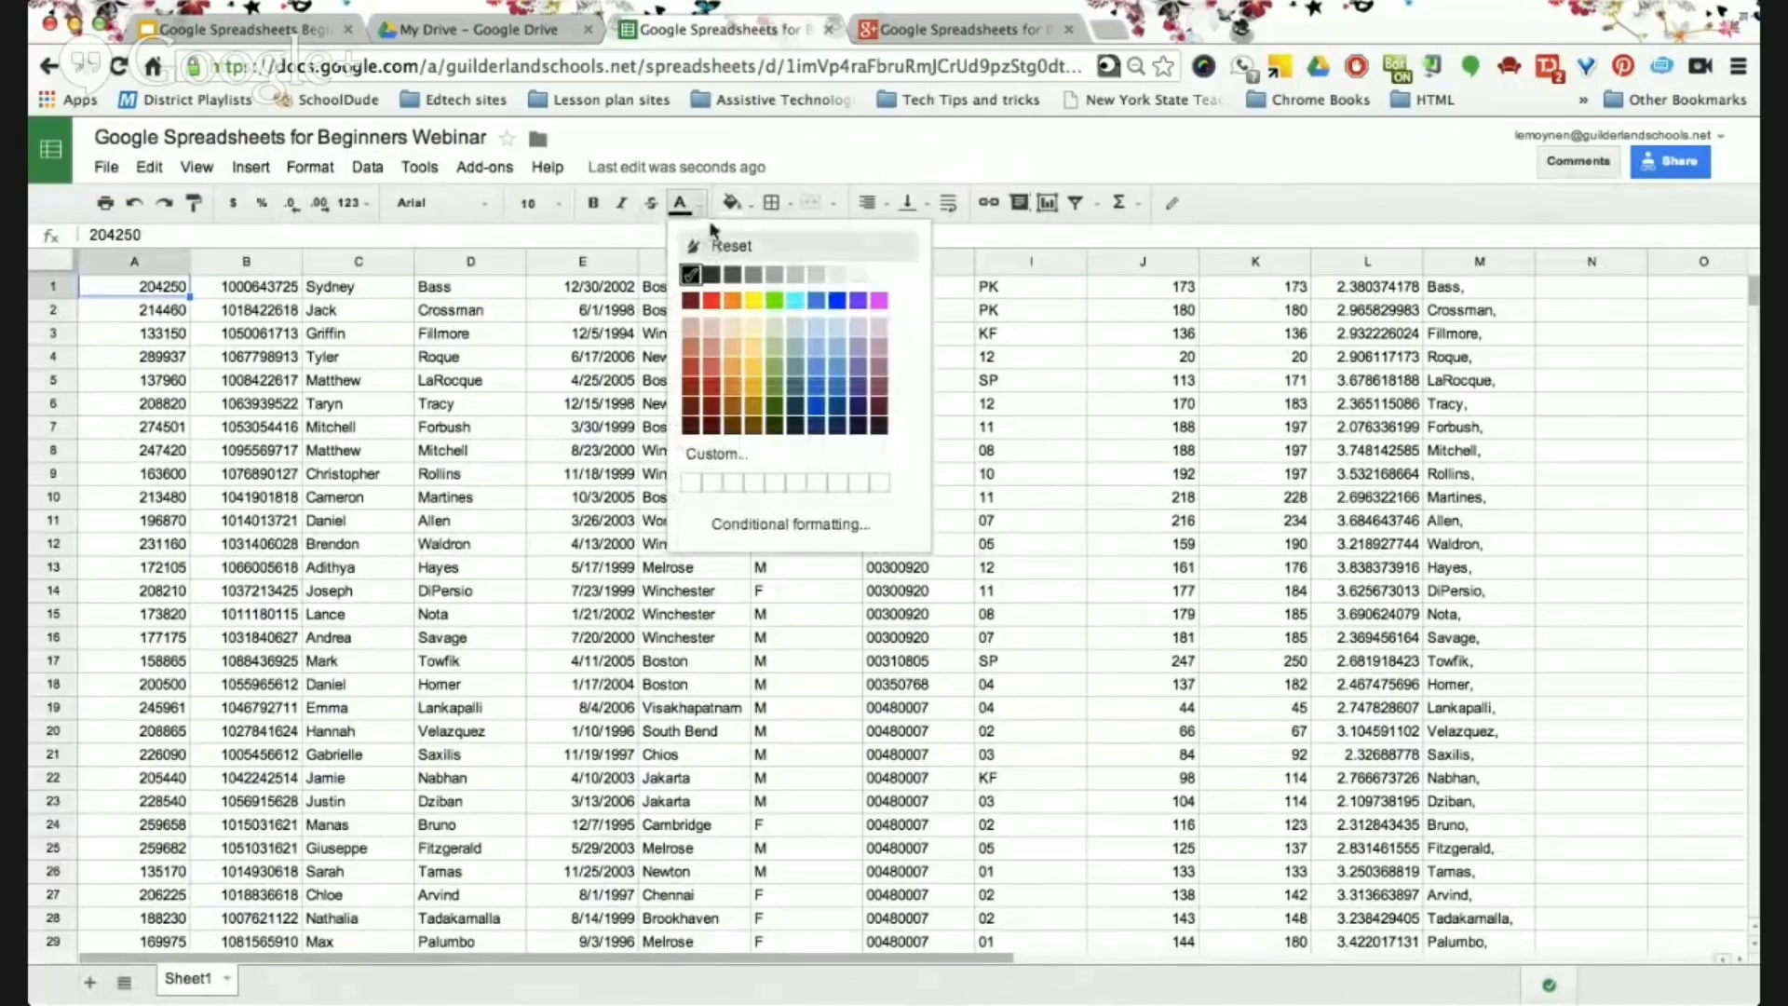
click(746, 201)
click(746, 204)
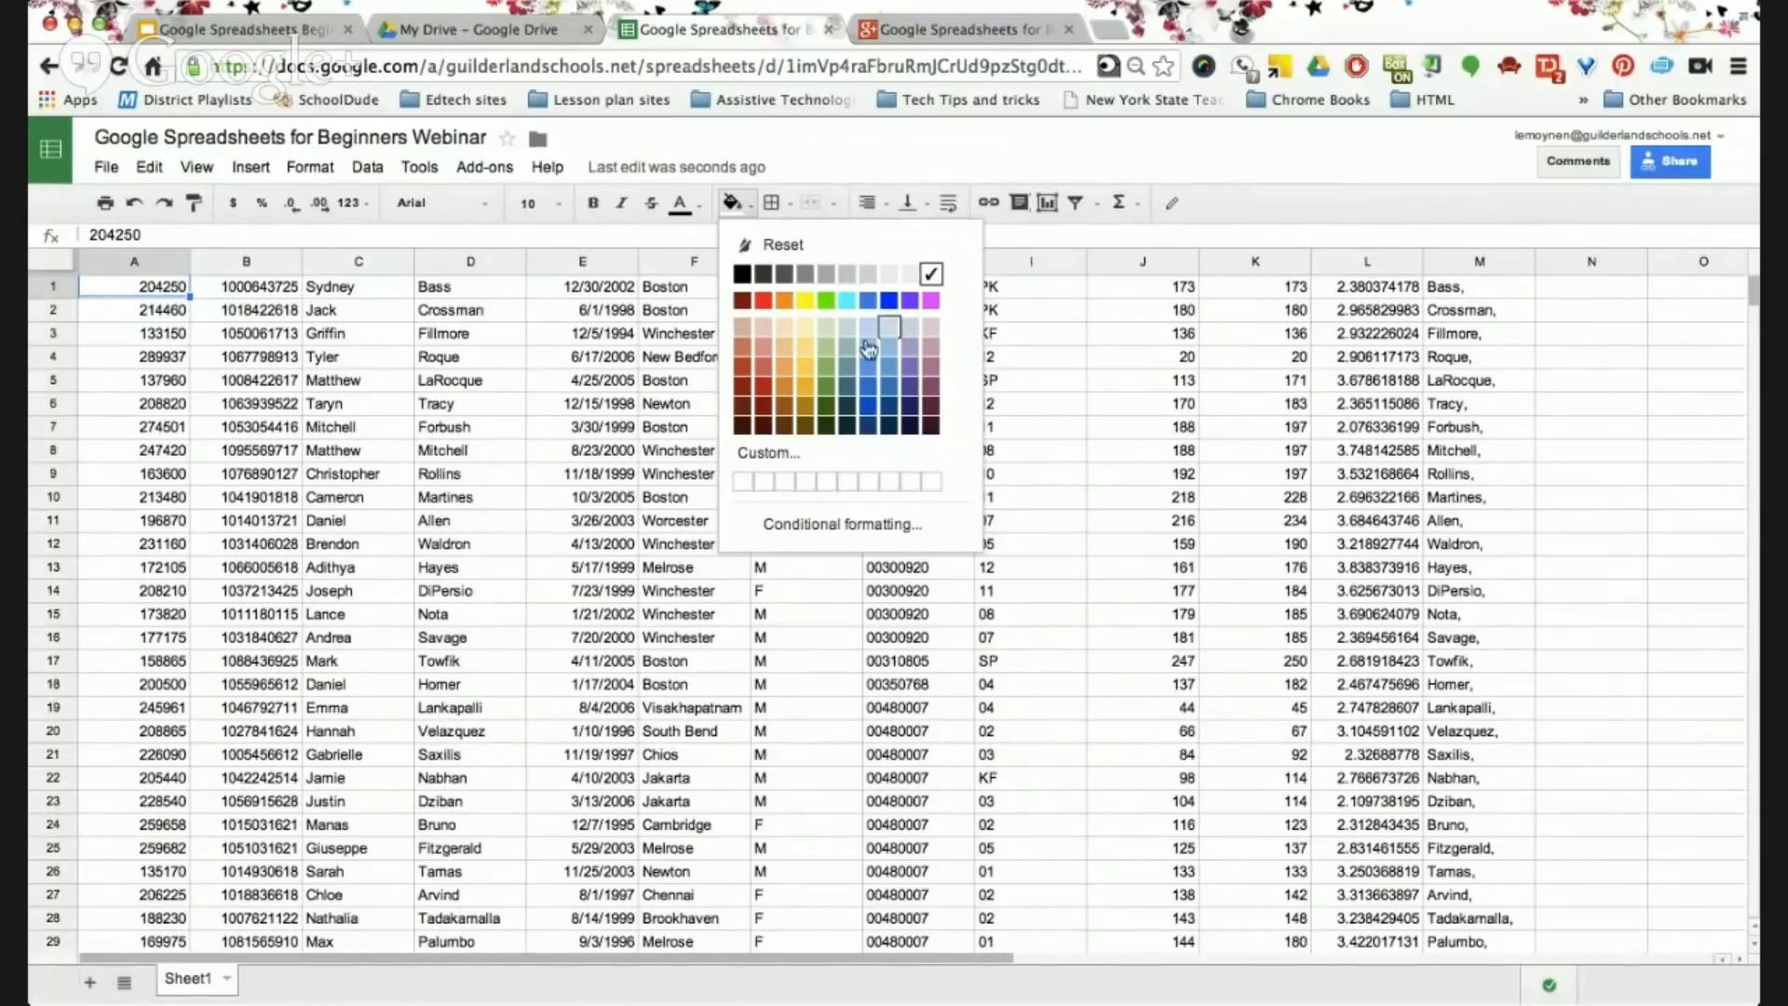
Select cell E4 and open 'More functions...' from the Functions dropdown.
click(605, 366)
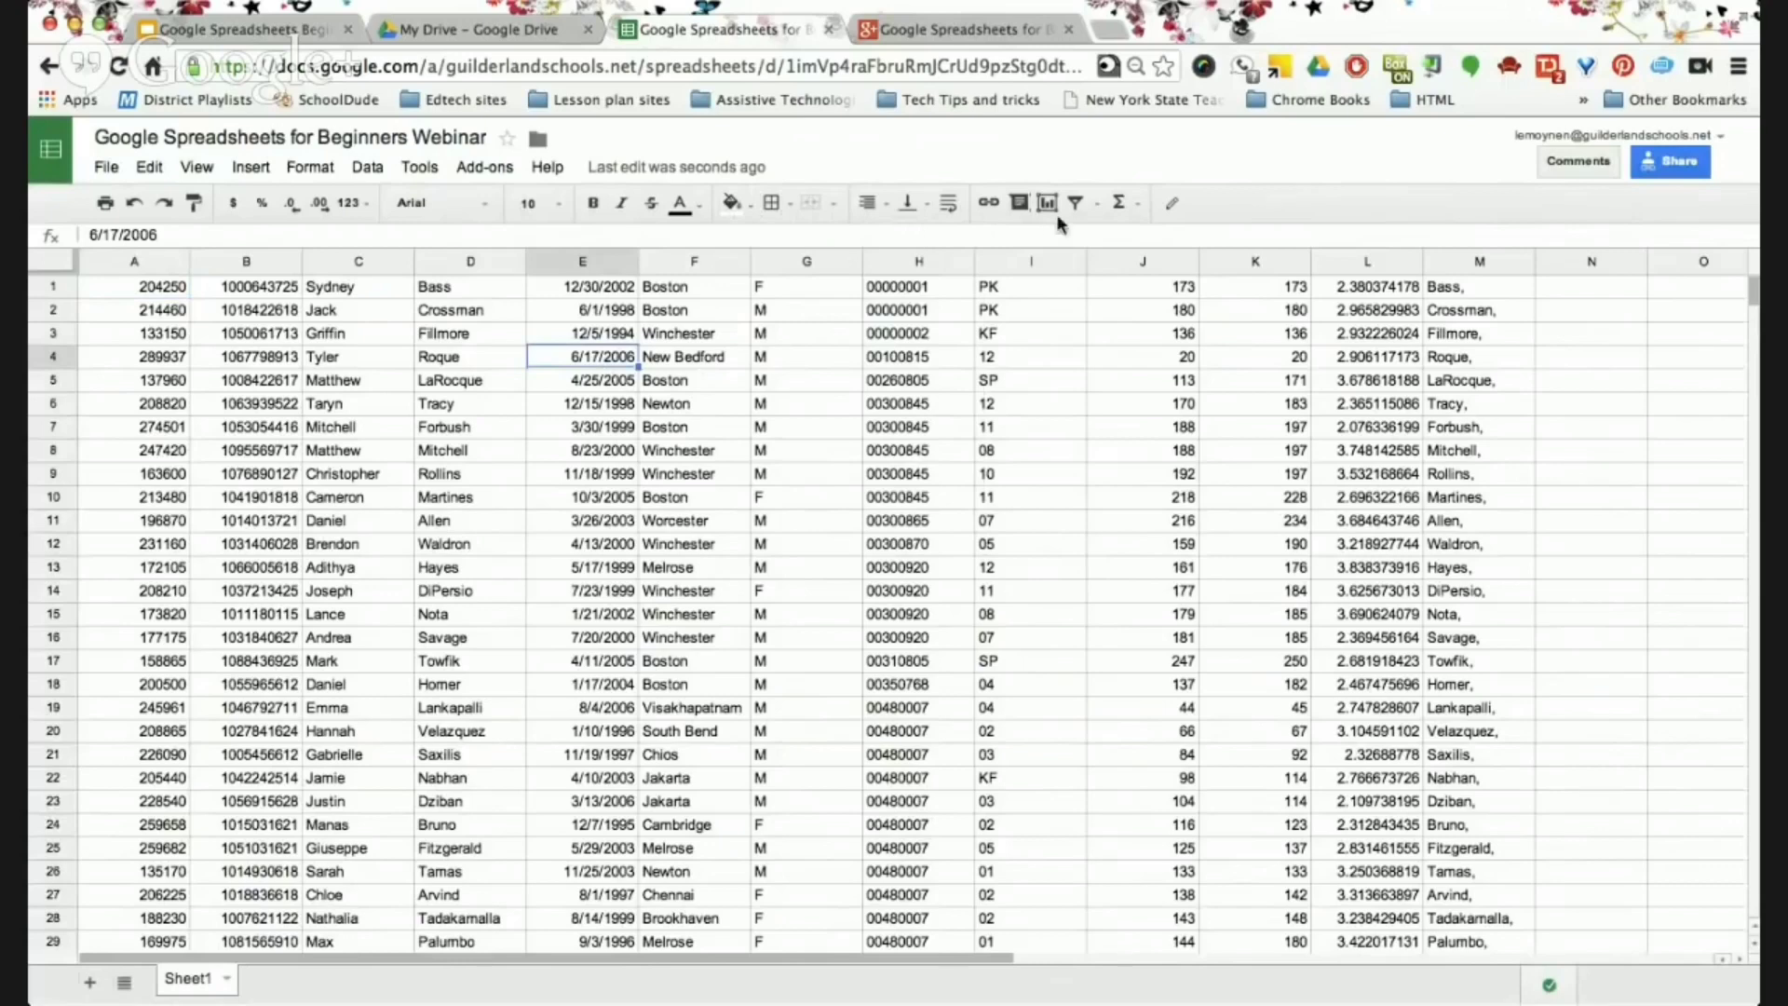
click(1131, 203)
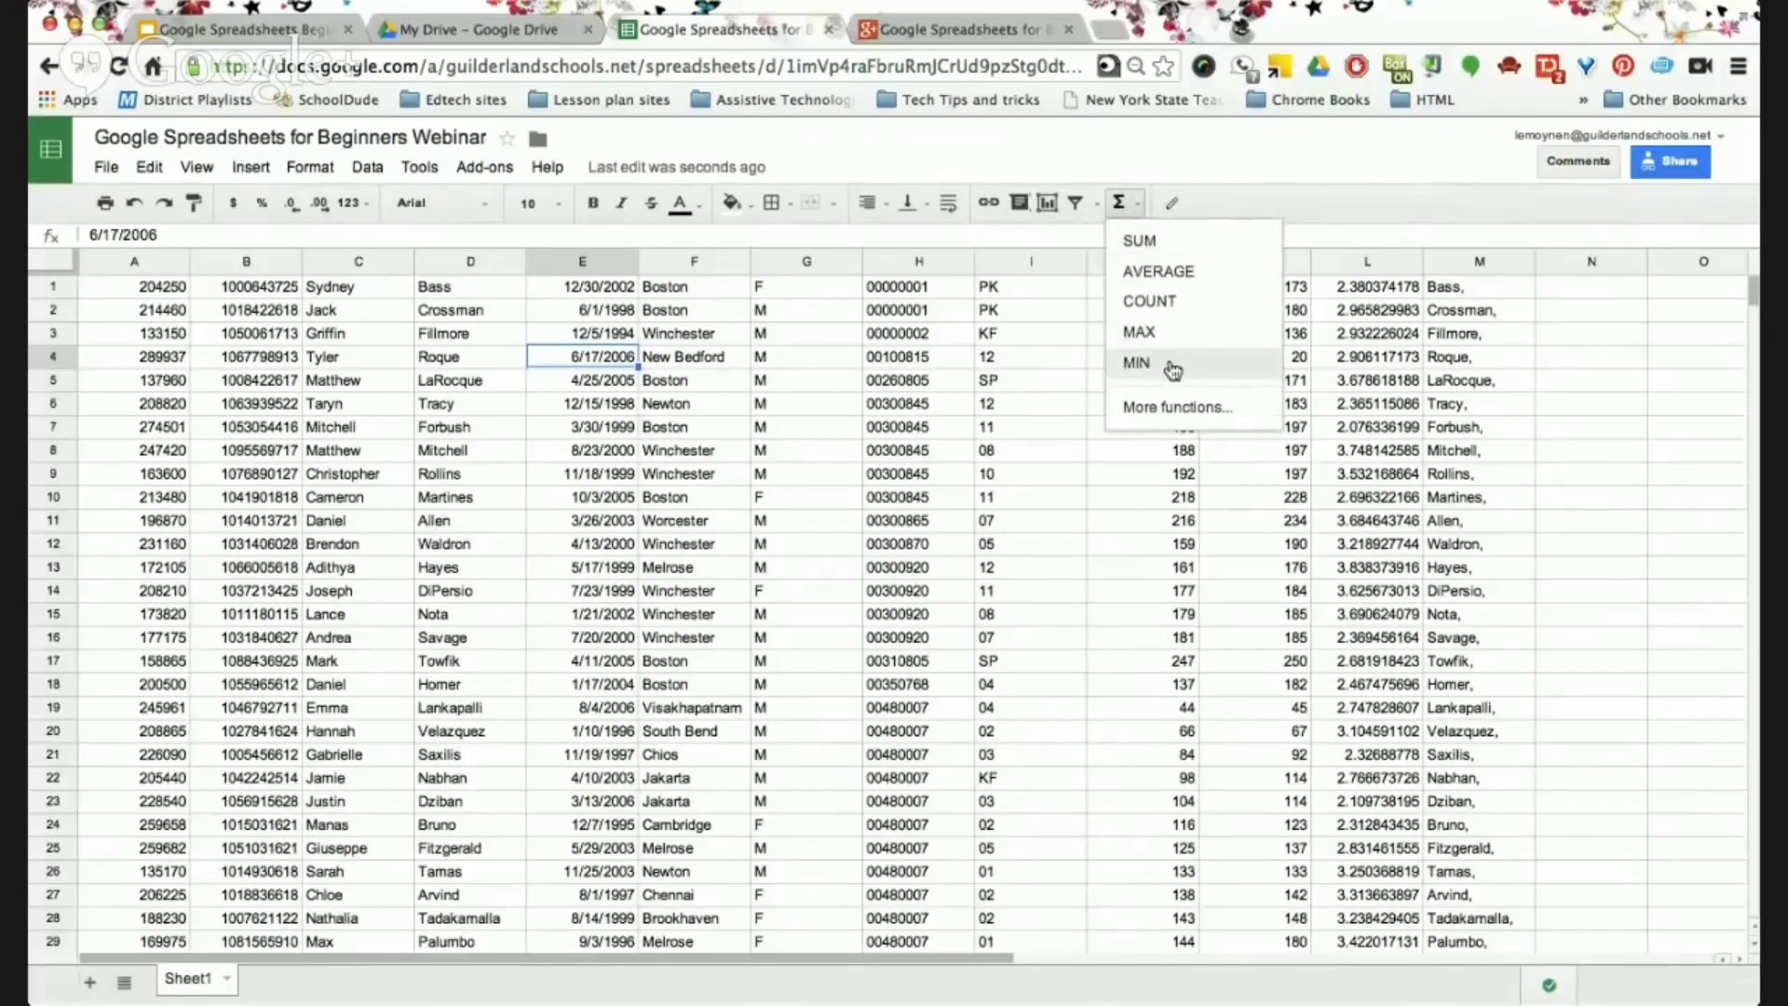
click(1178, 408)
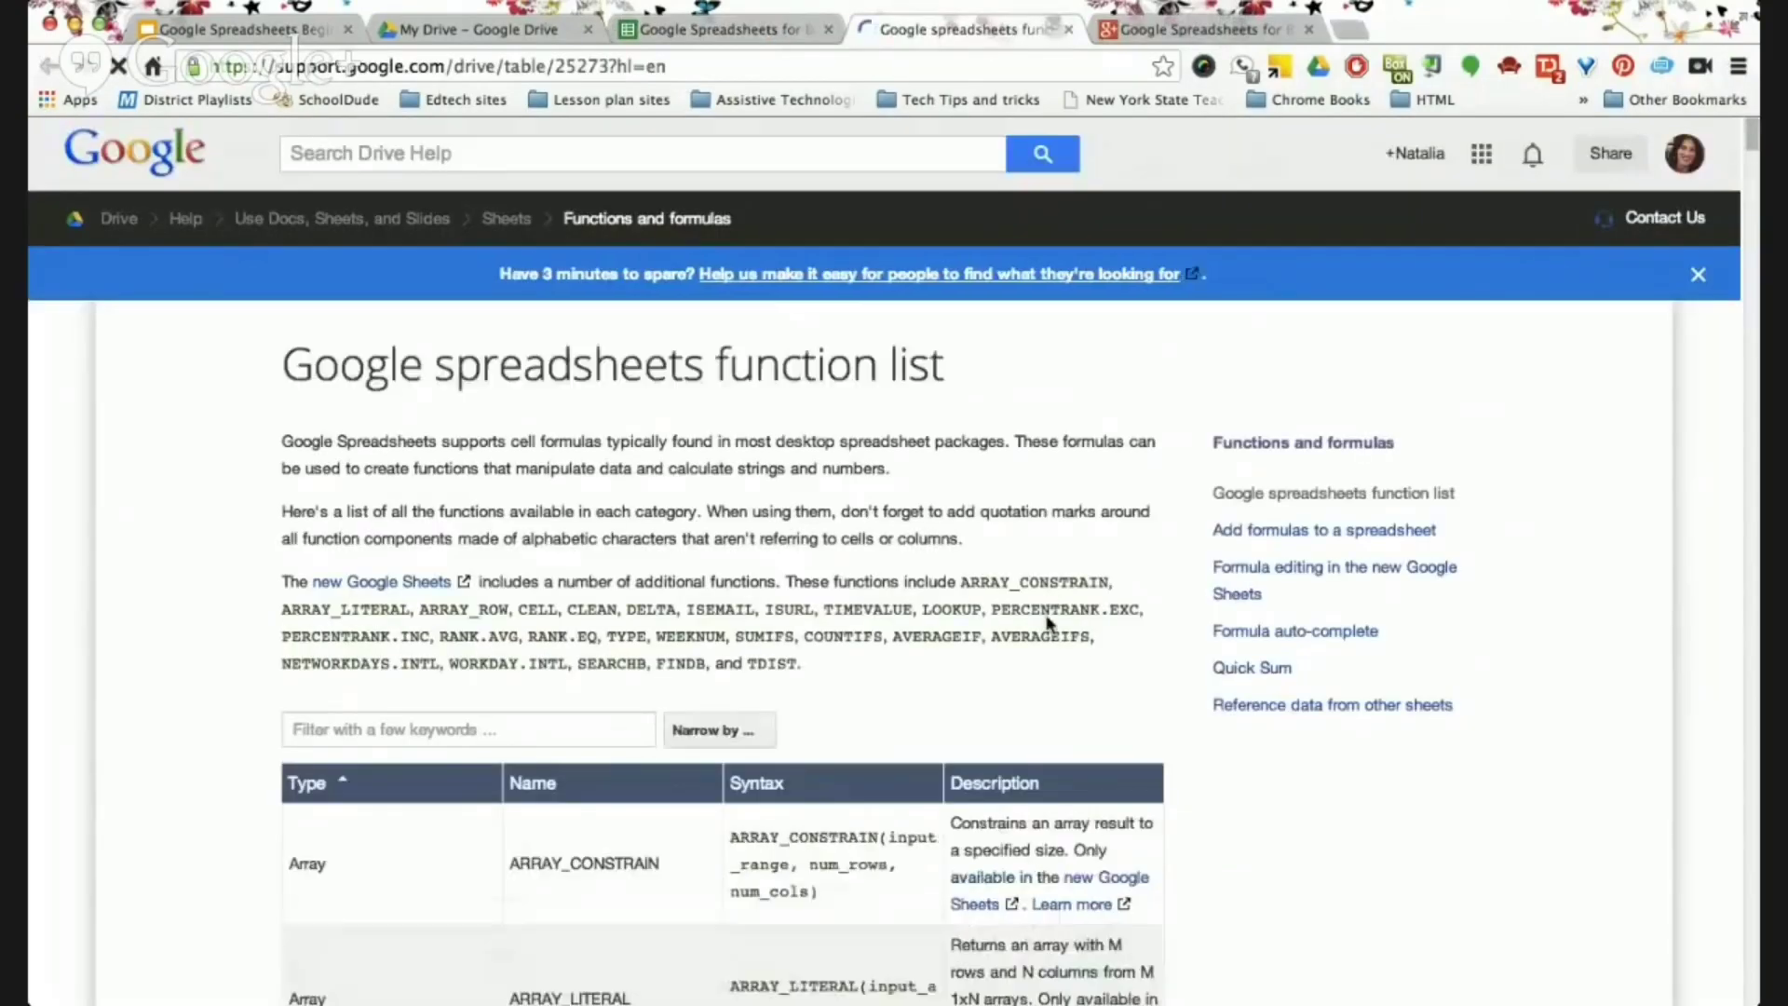
Scroll through the function table, then close the function list help tab.
scroll(1047, 622, down, 4)
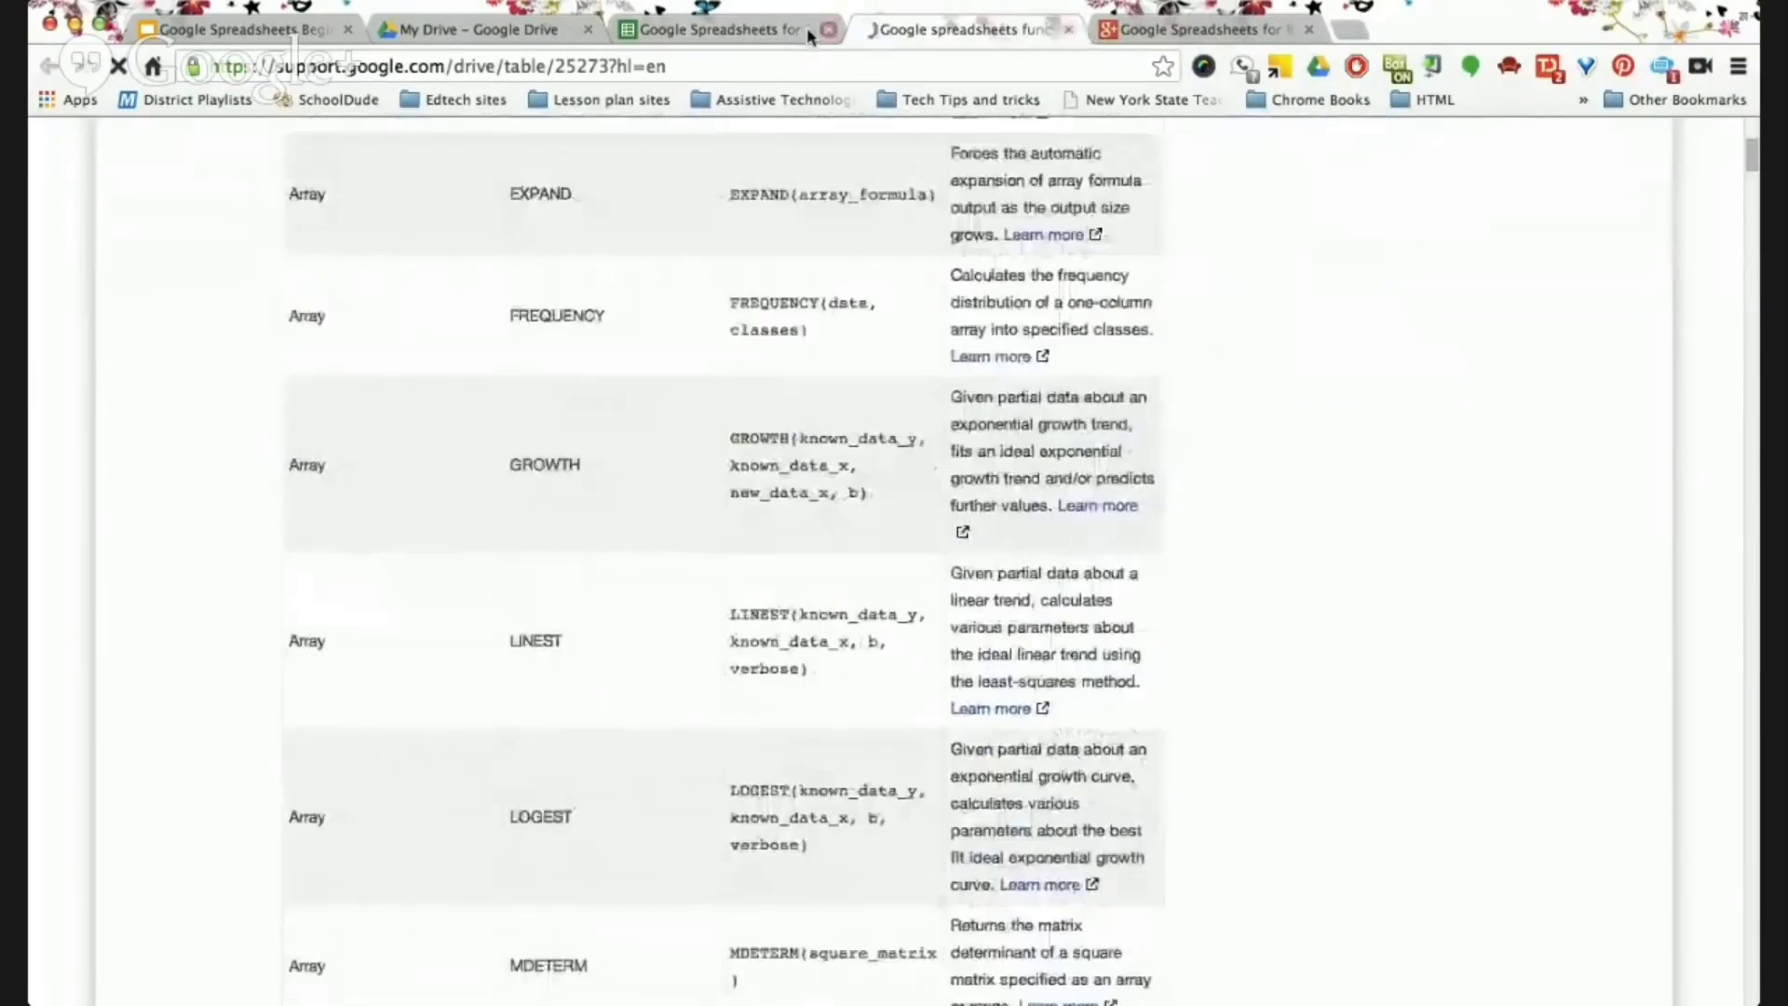
click(1069, 30)
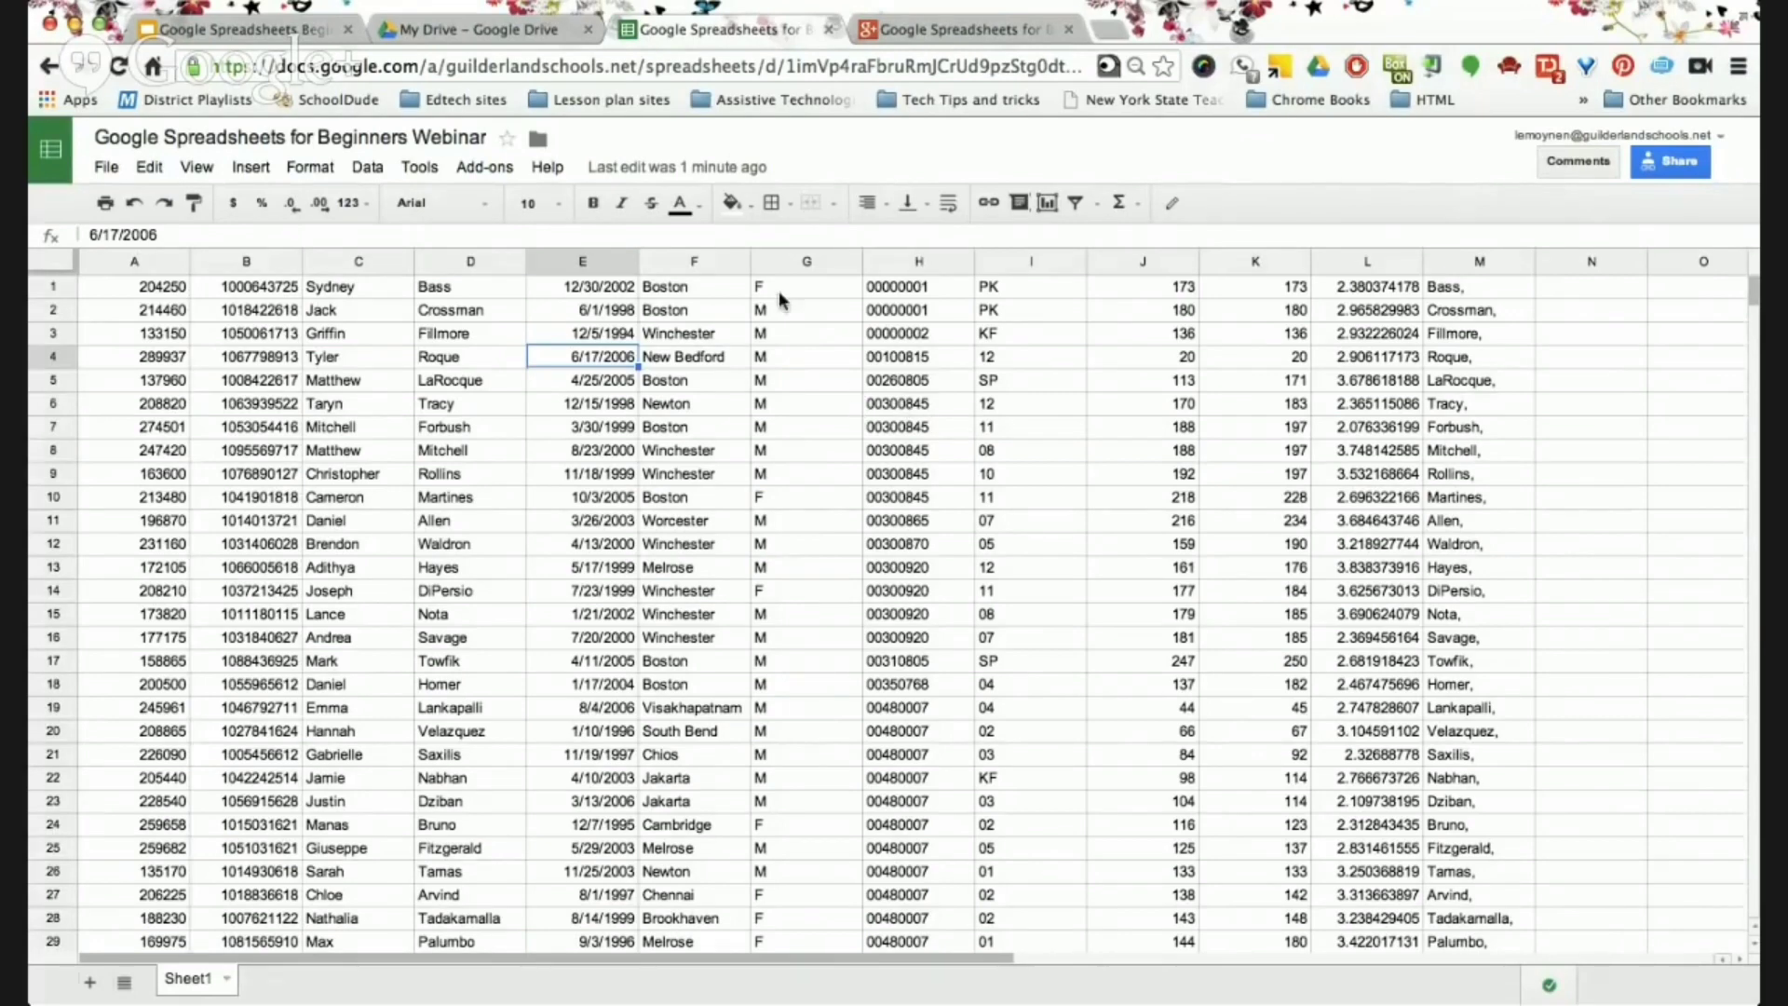
In the 'Google Spreadsheets Beginners' deck, step through slides 4–6 to 'Gather contact information'.
click(286, 33)
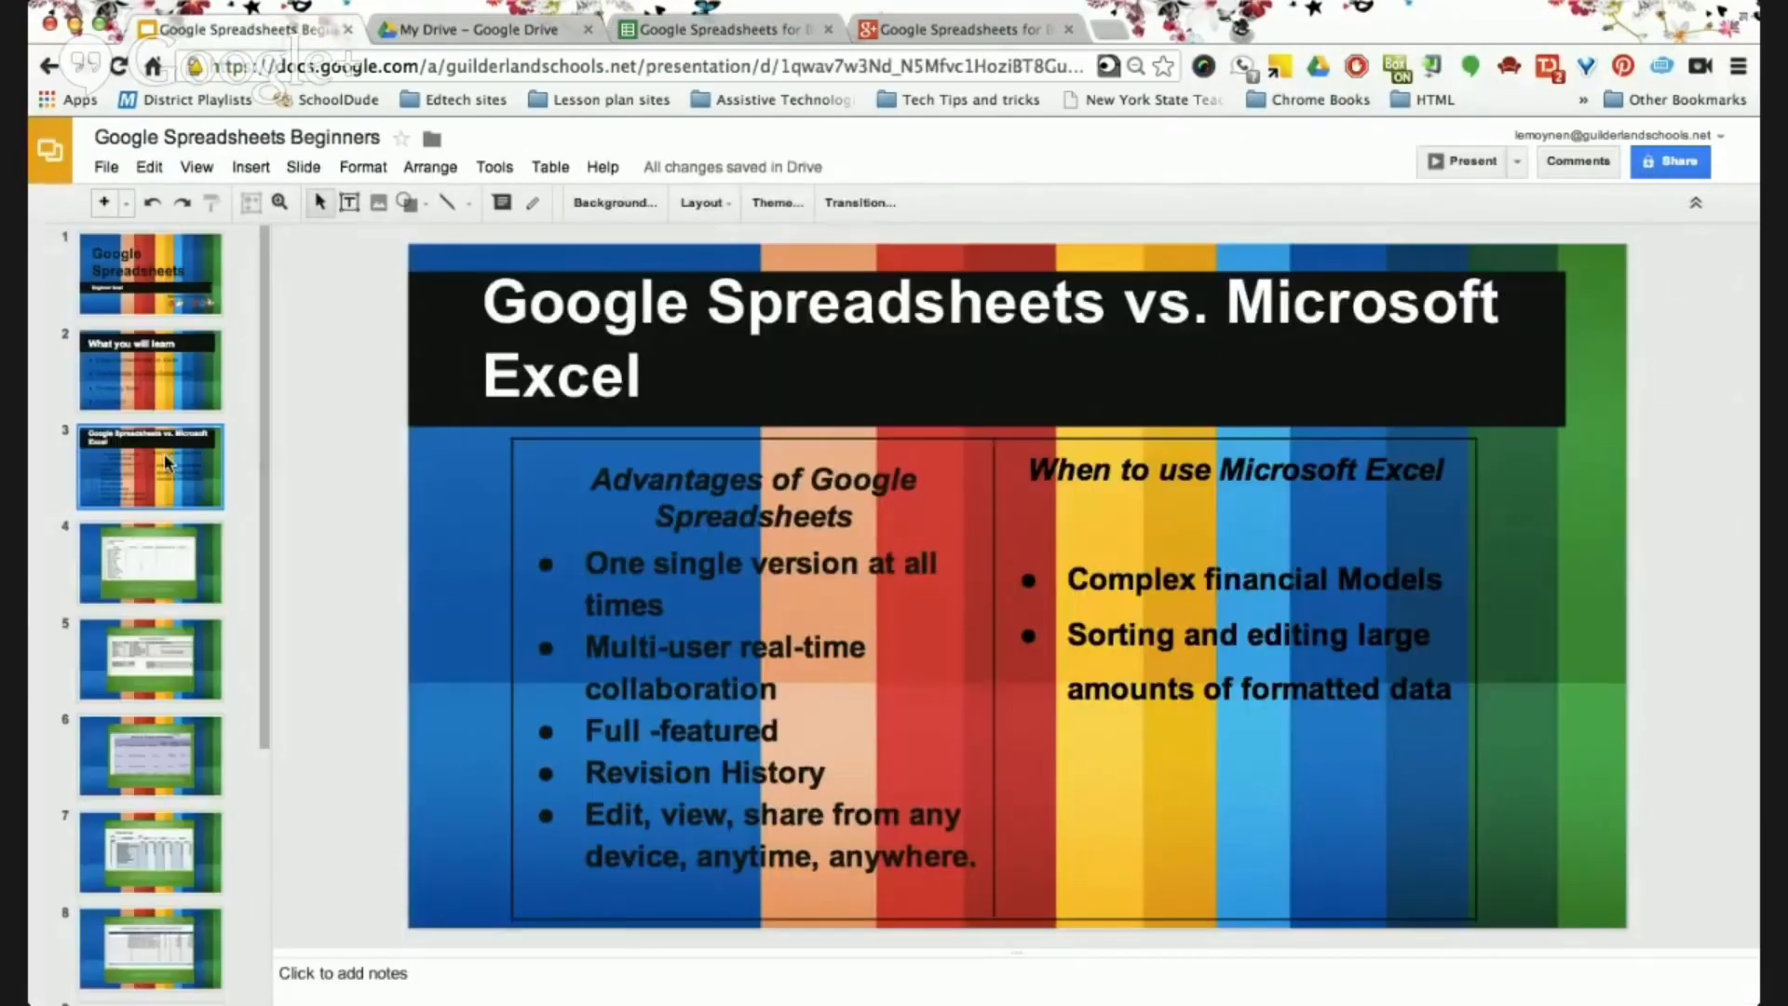
click(169, 560)
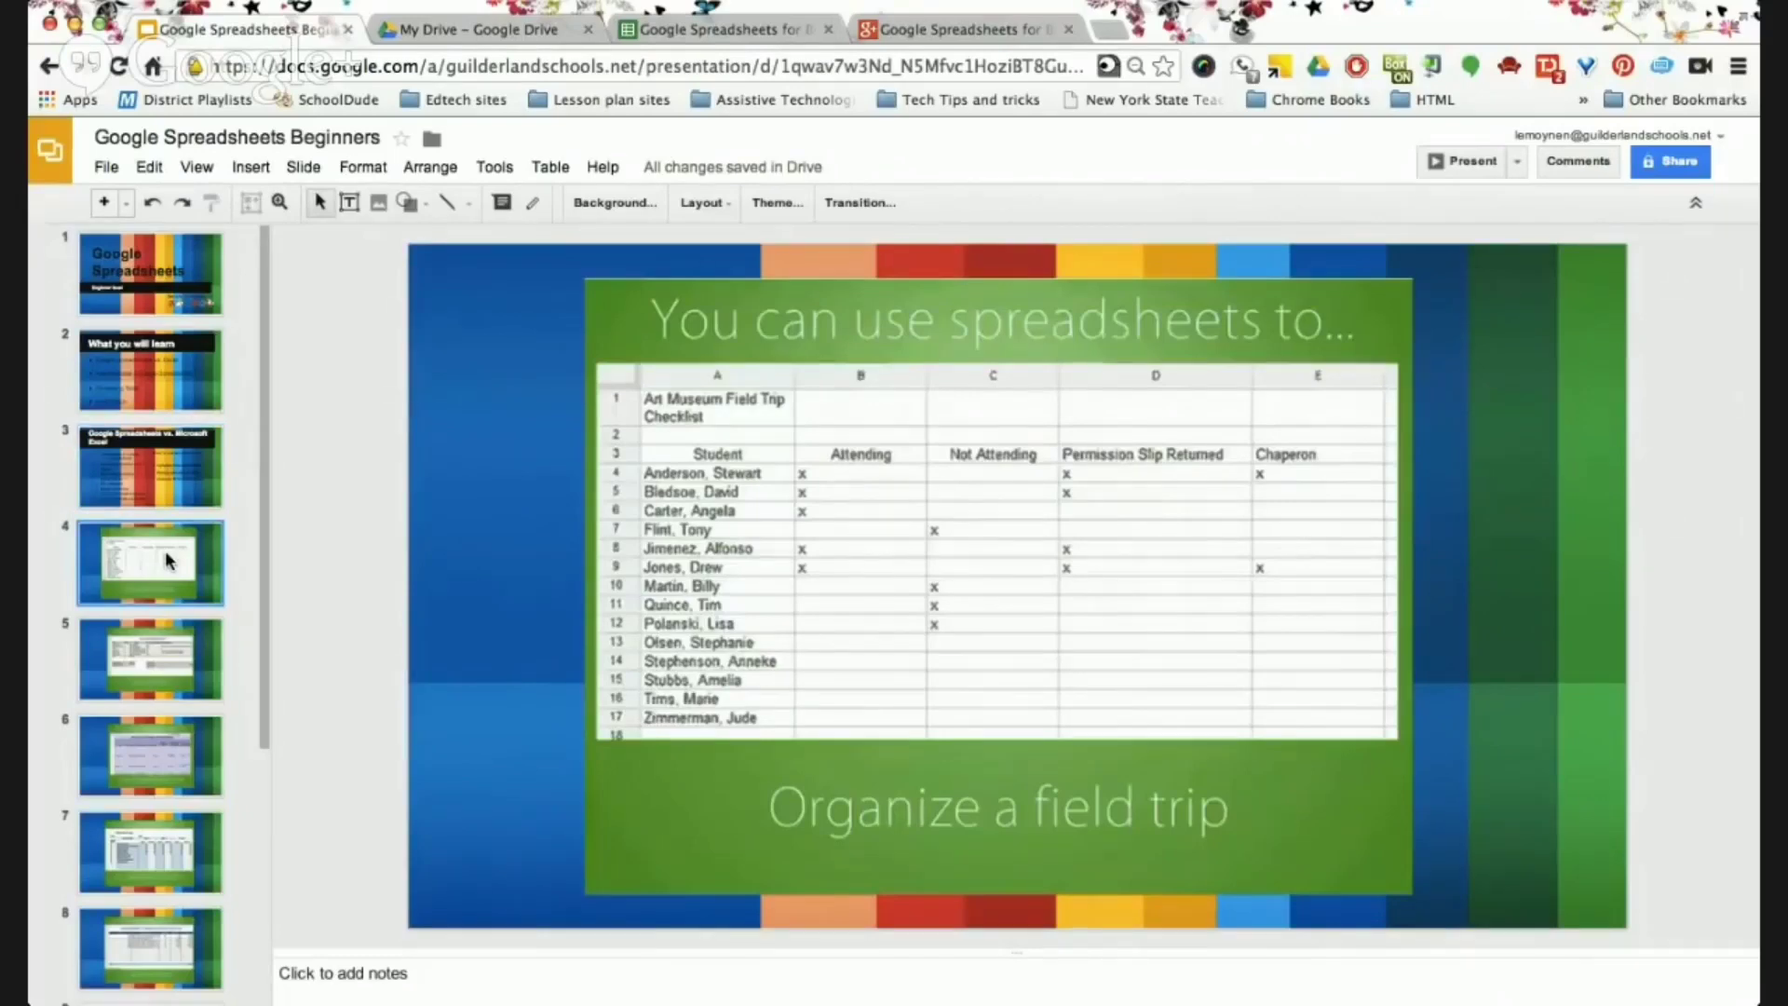
scroll(158, 664, down, 2)
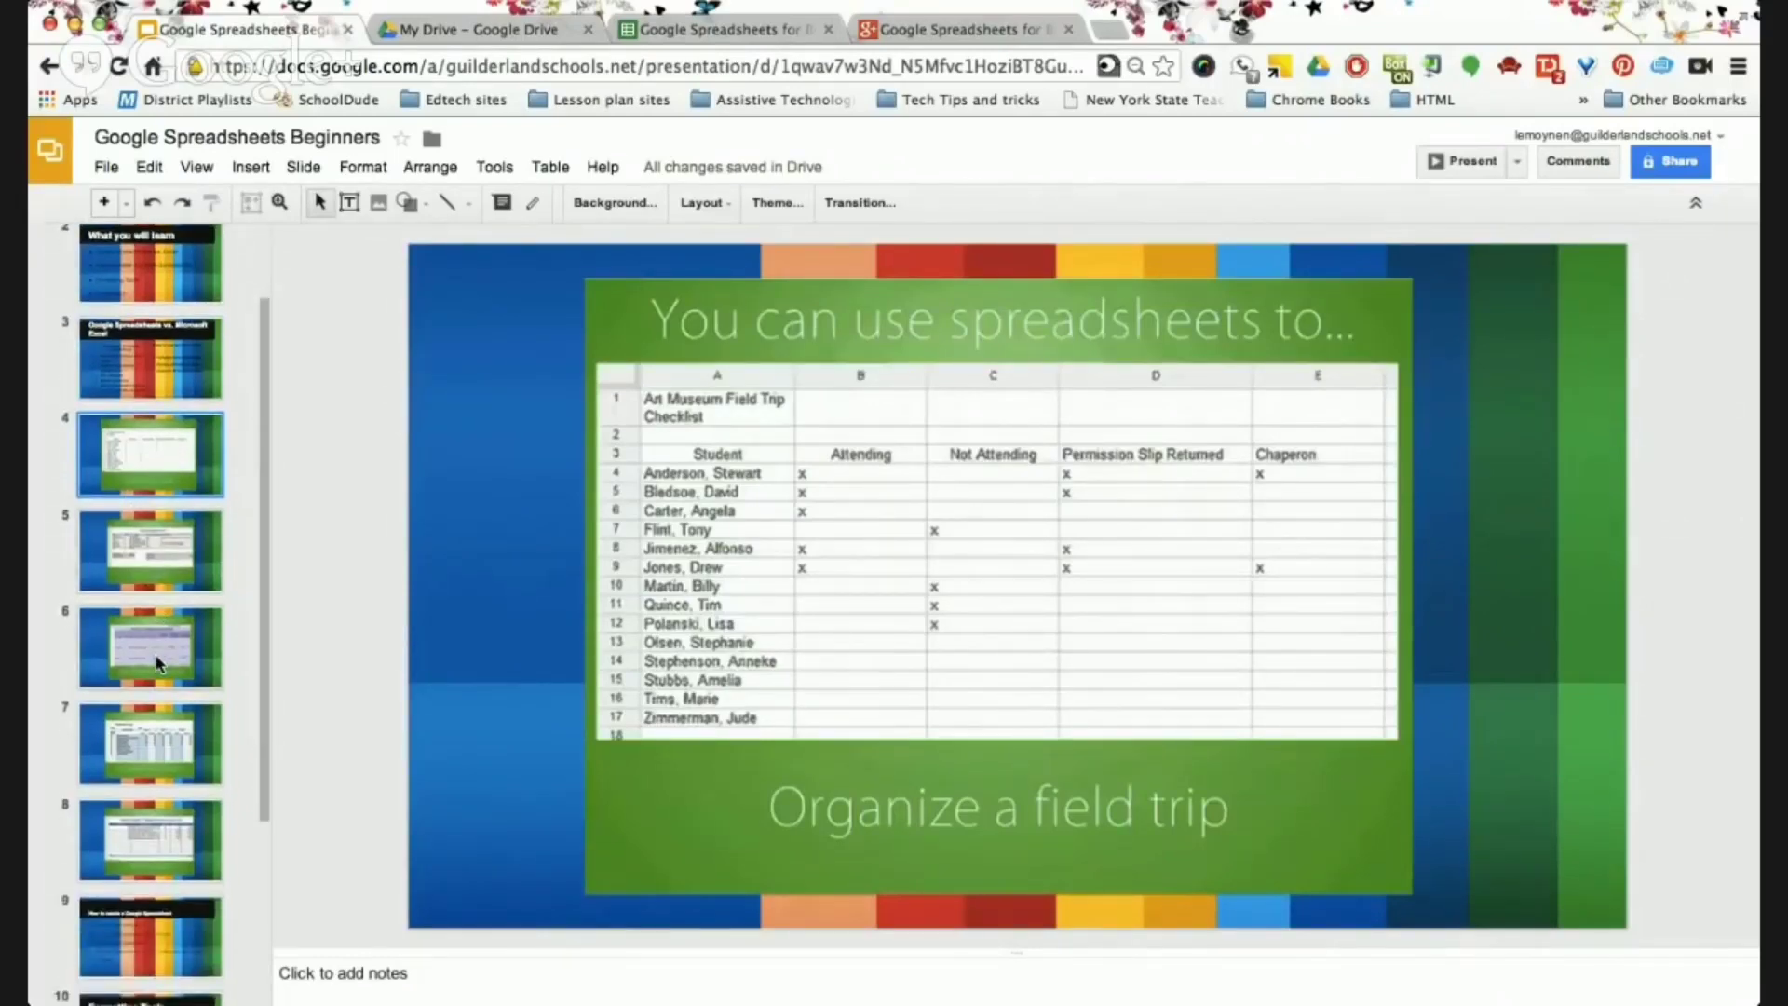
click(170, 557)
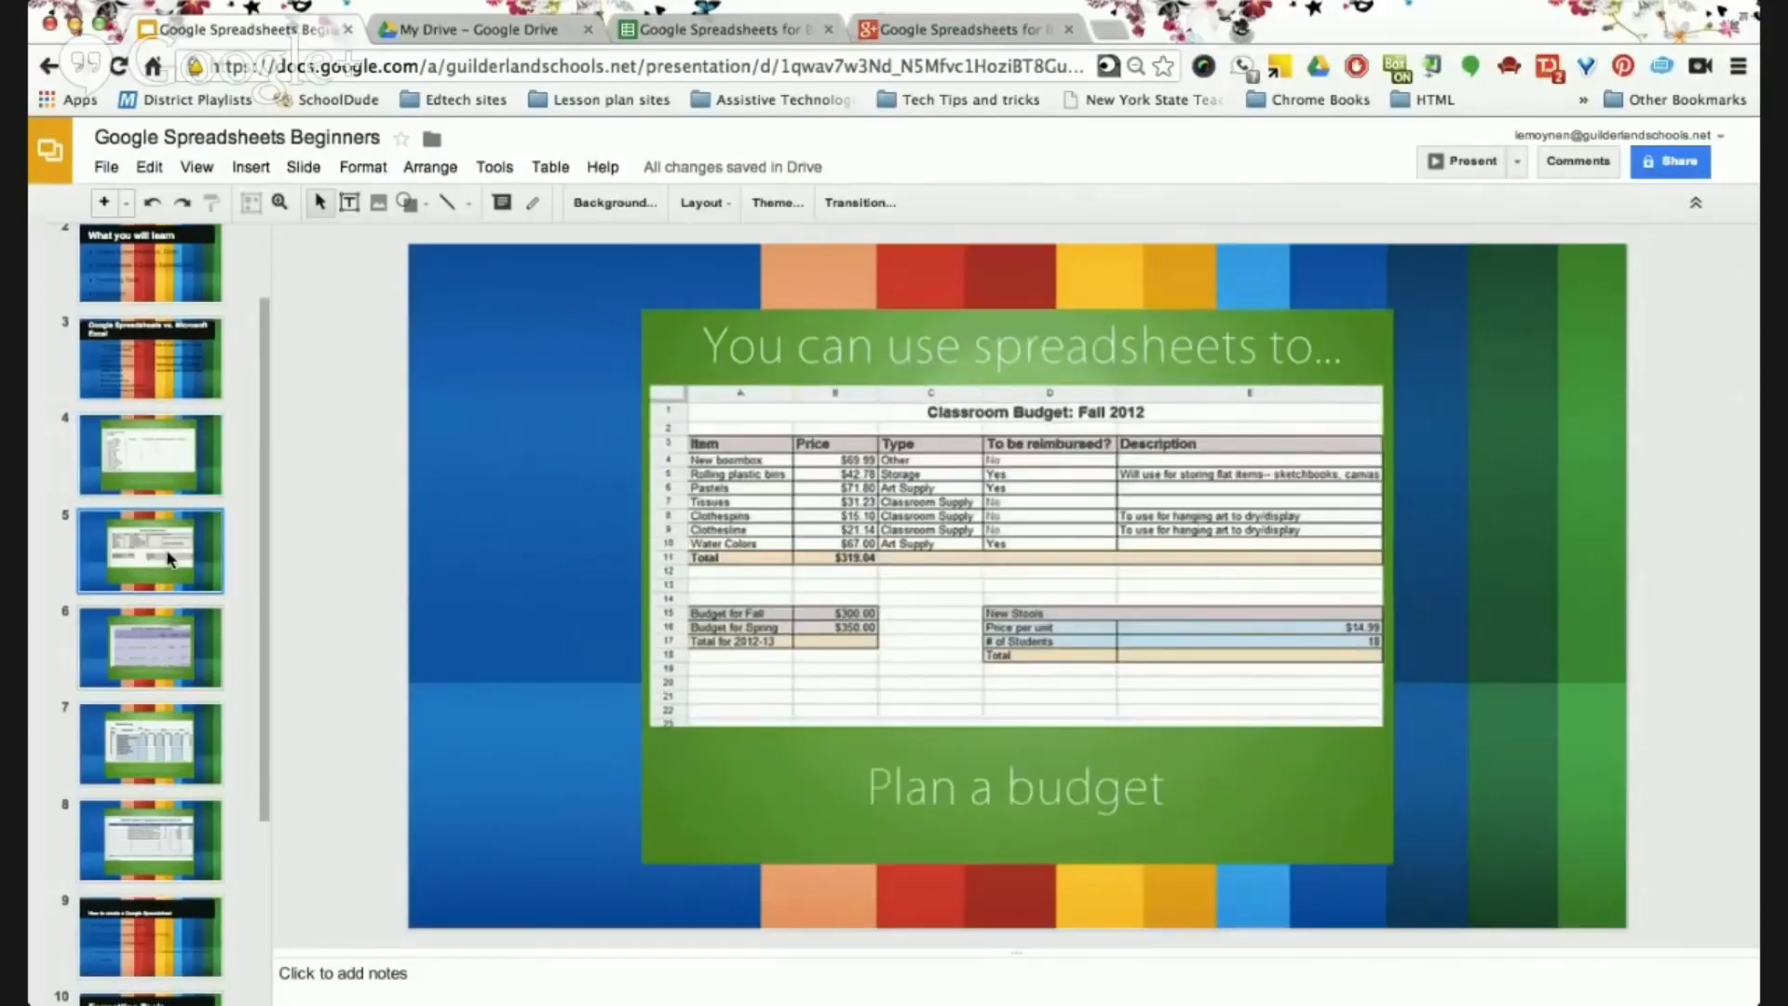
click(160, 649)
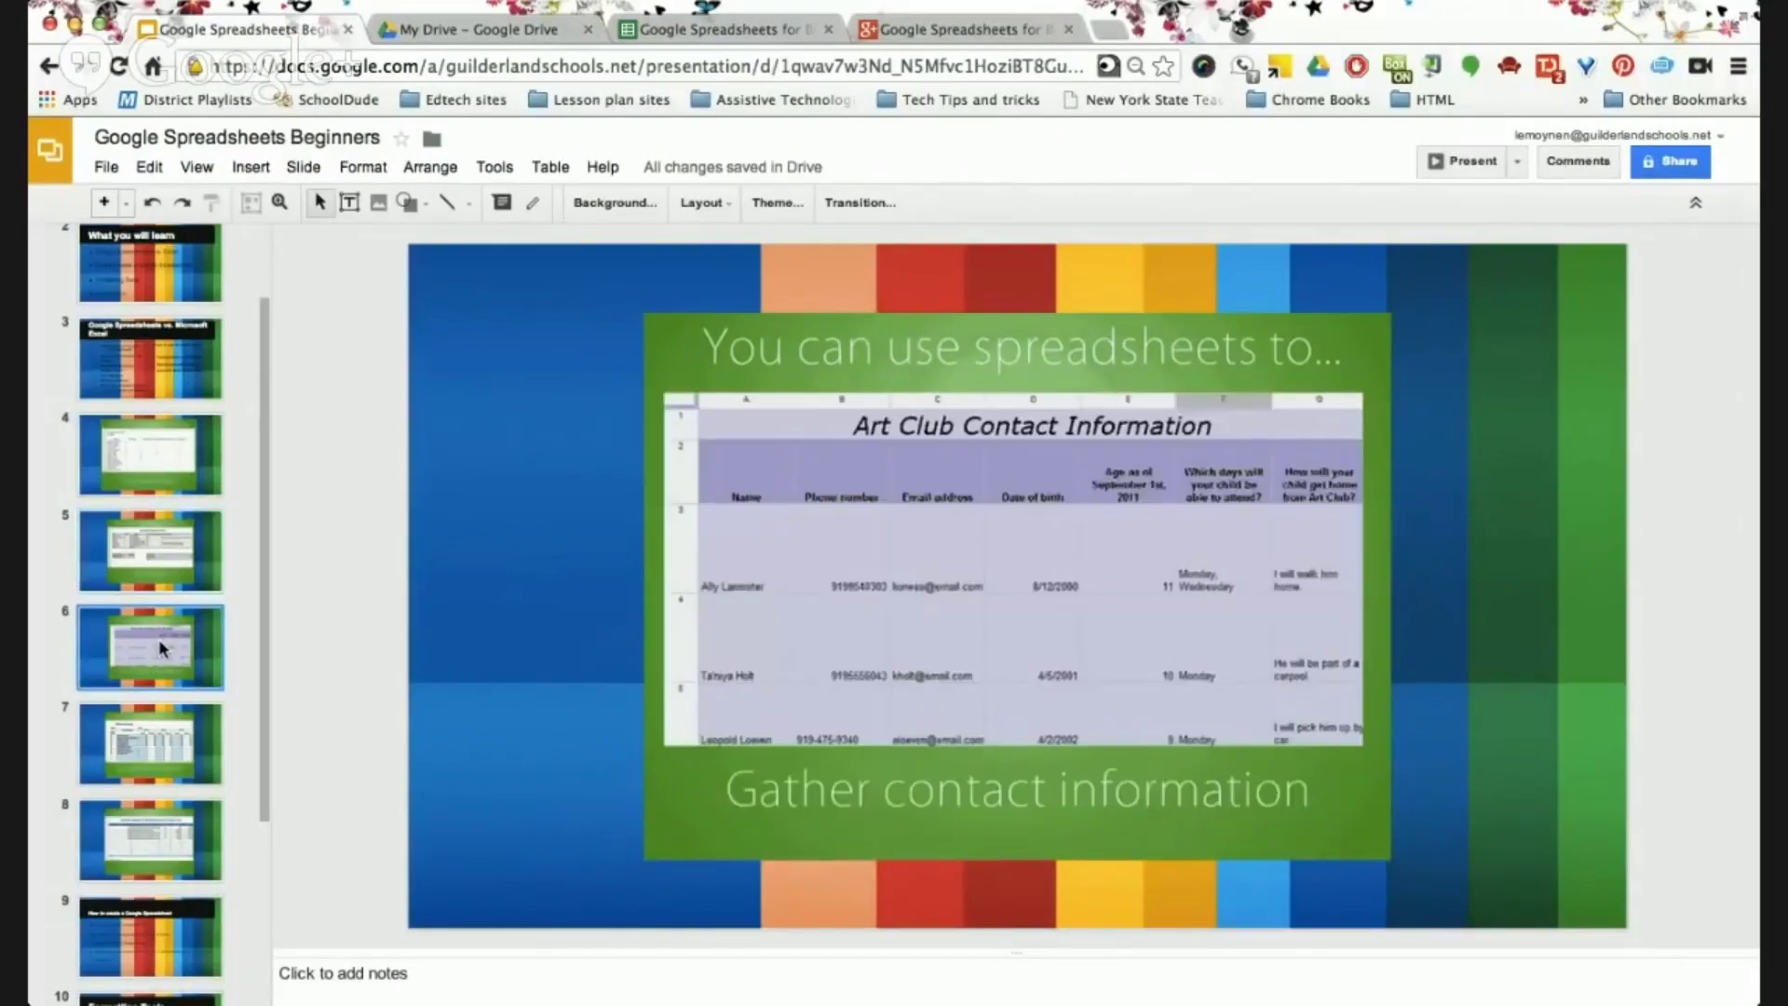
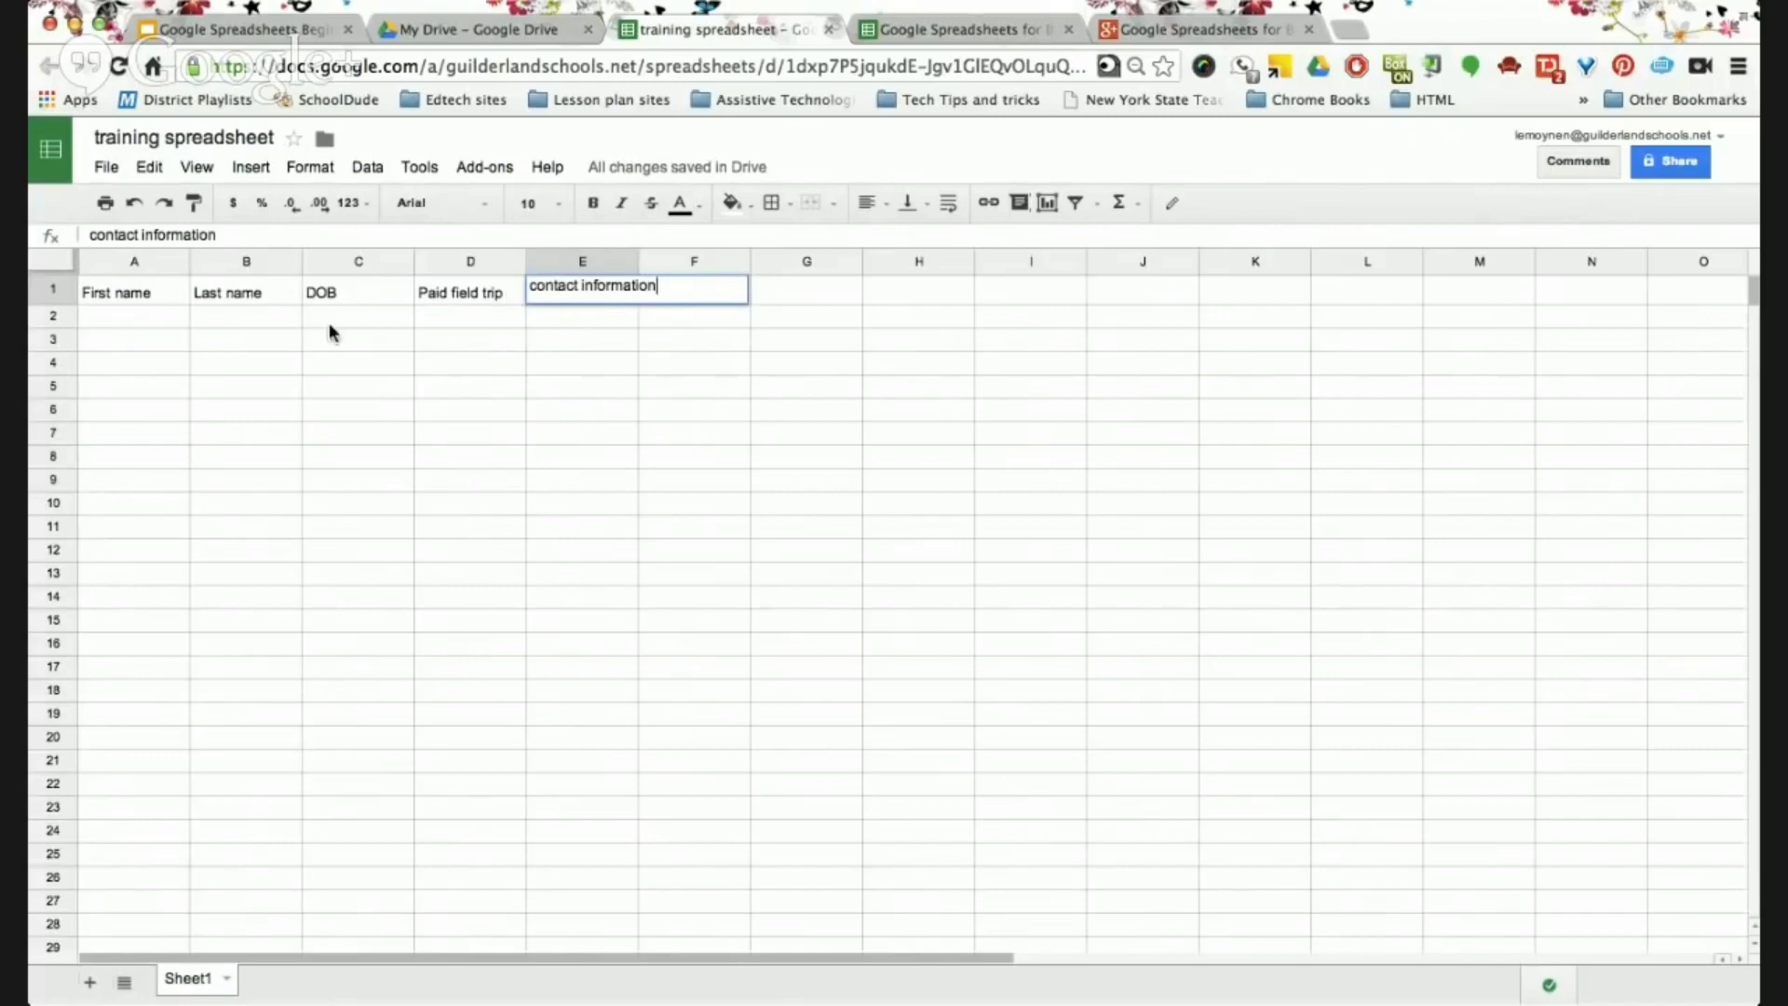
Commit the 'contact information' heading in E1 and wrap it onto two lines.
click(110, 315)
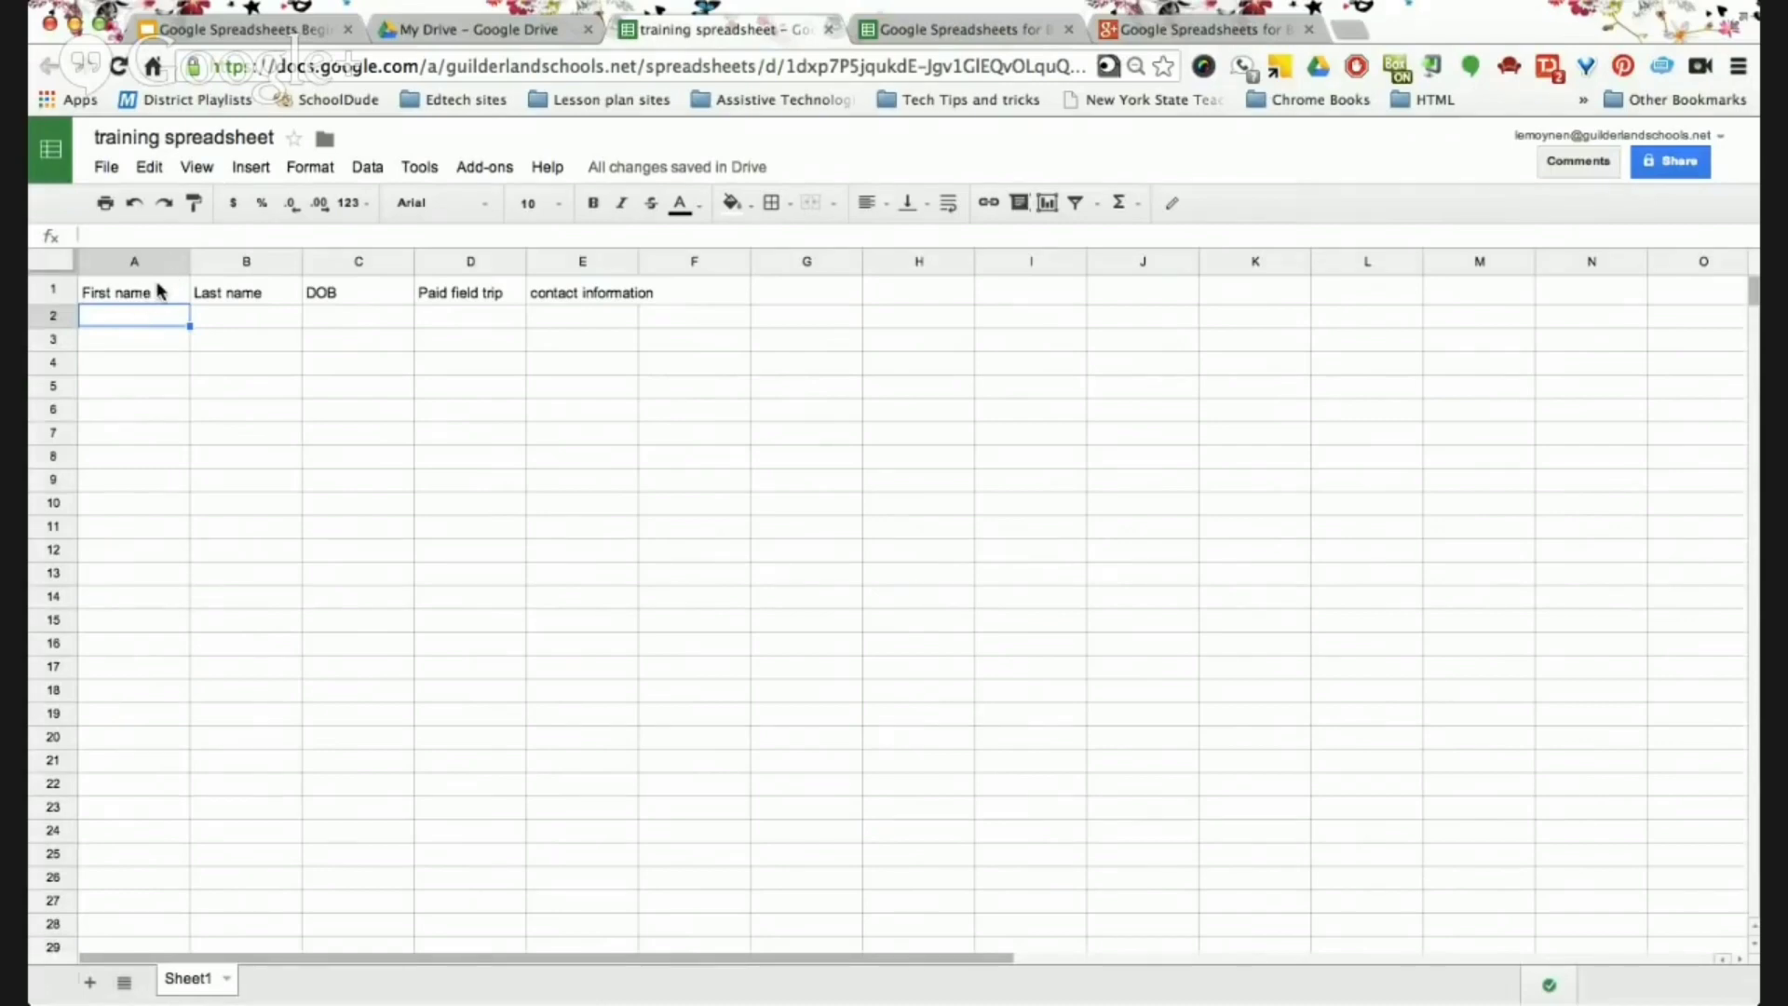
click(103, 296)
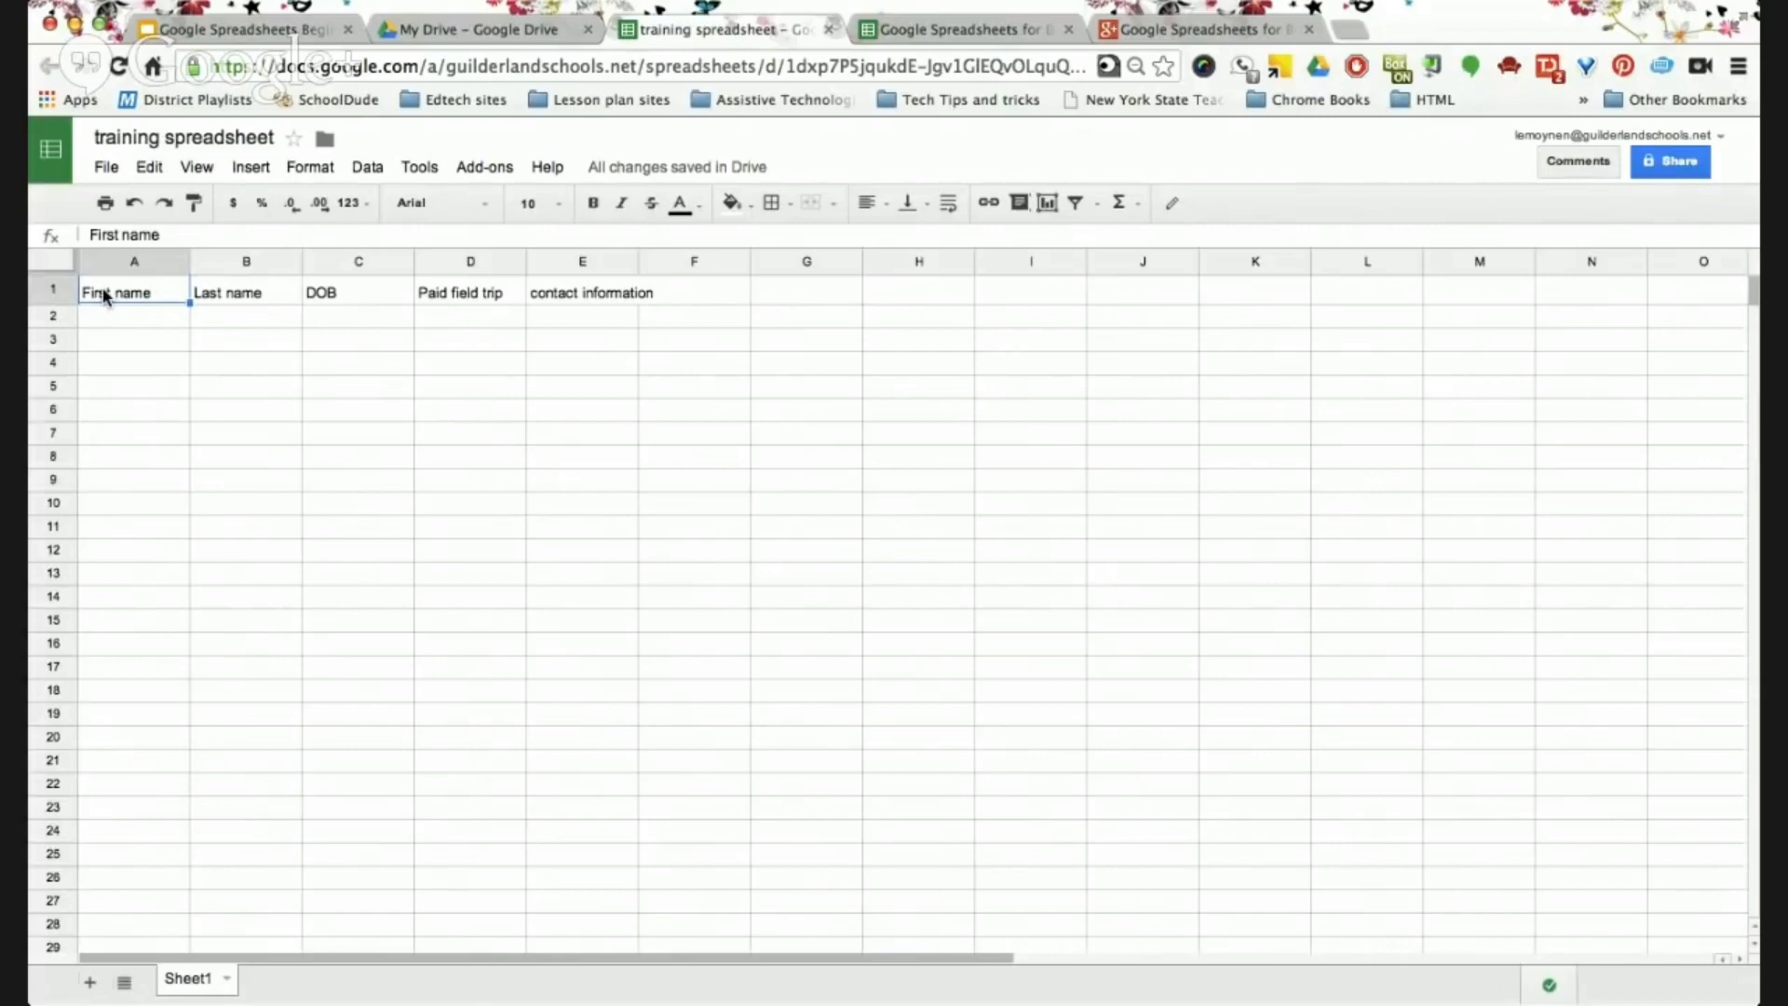
click(603, 295)
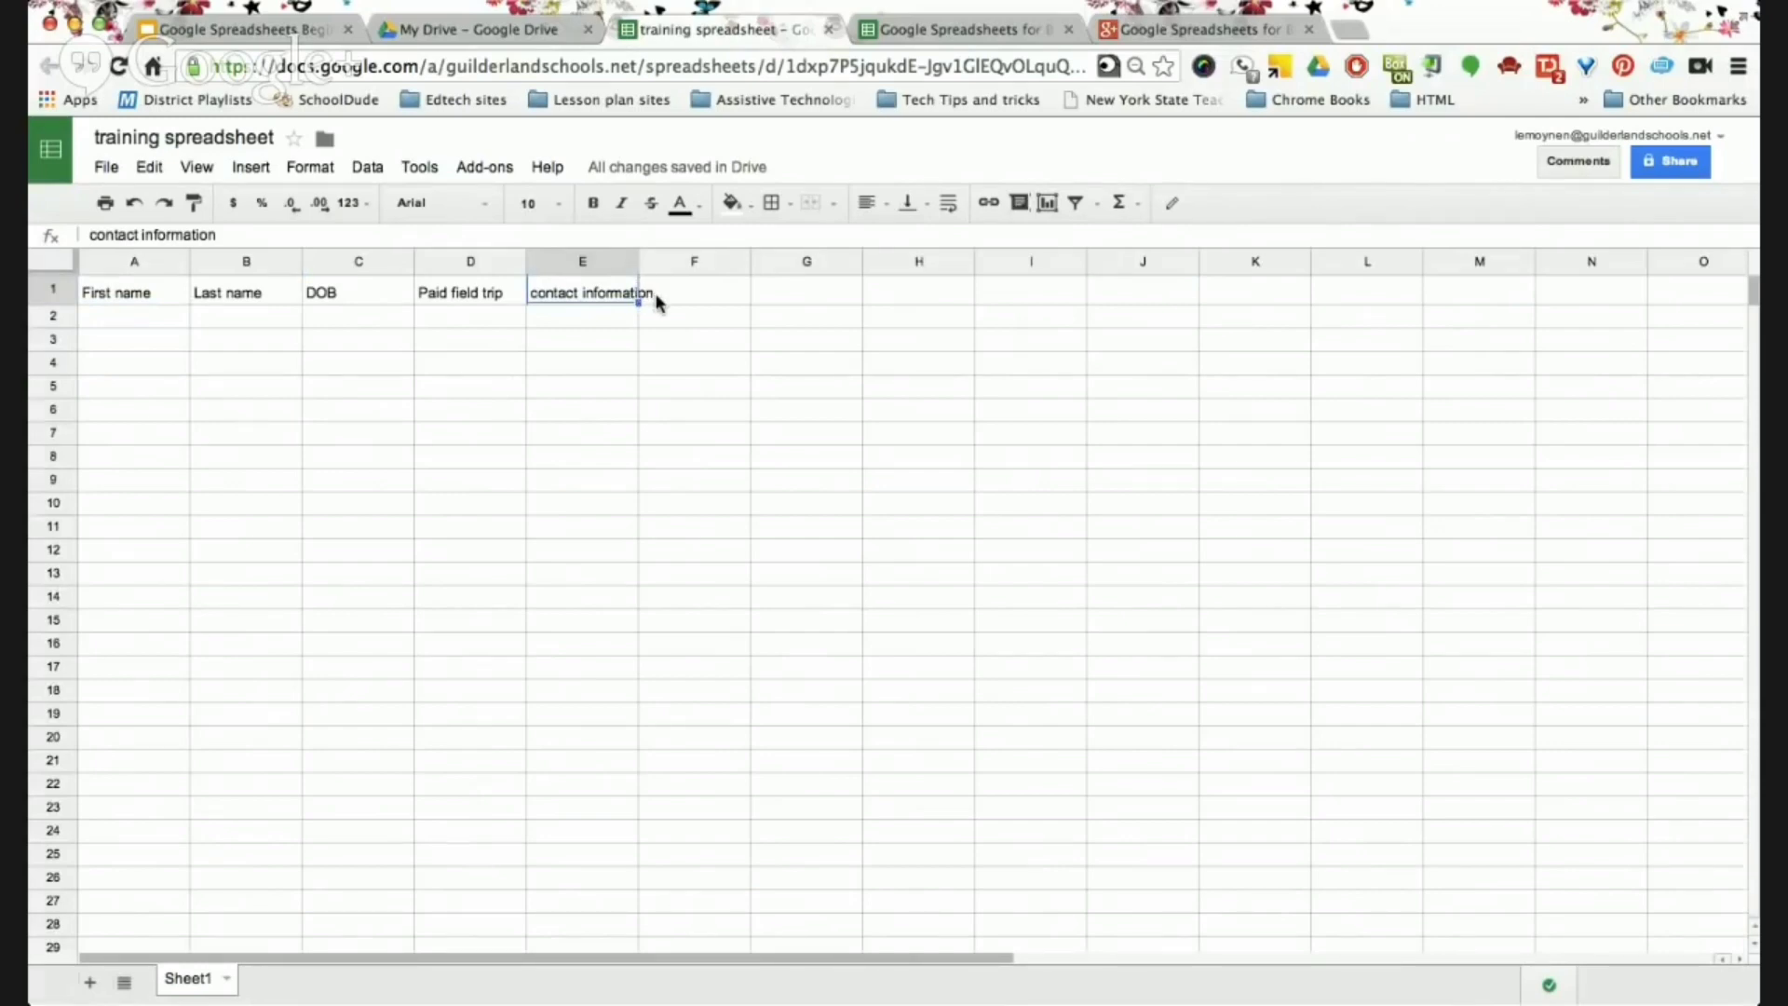
double_click(570, 293)
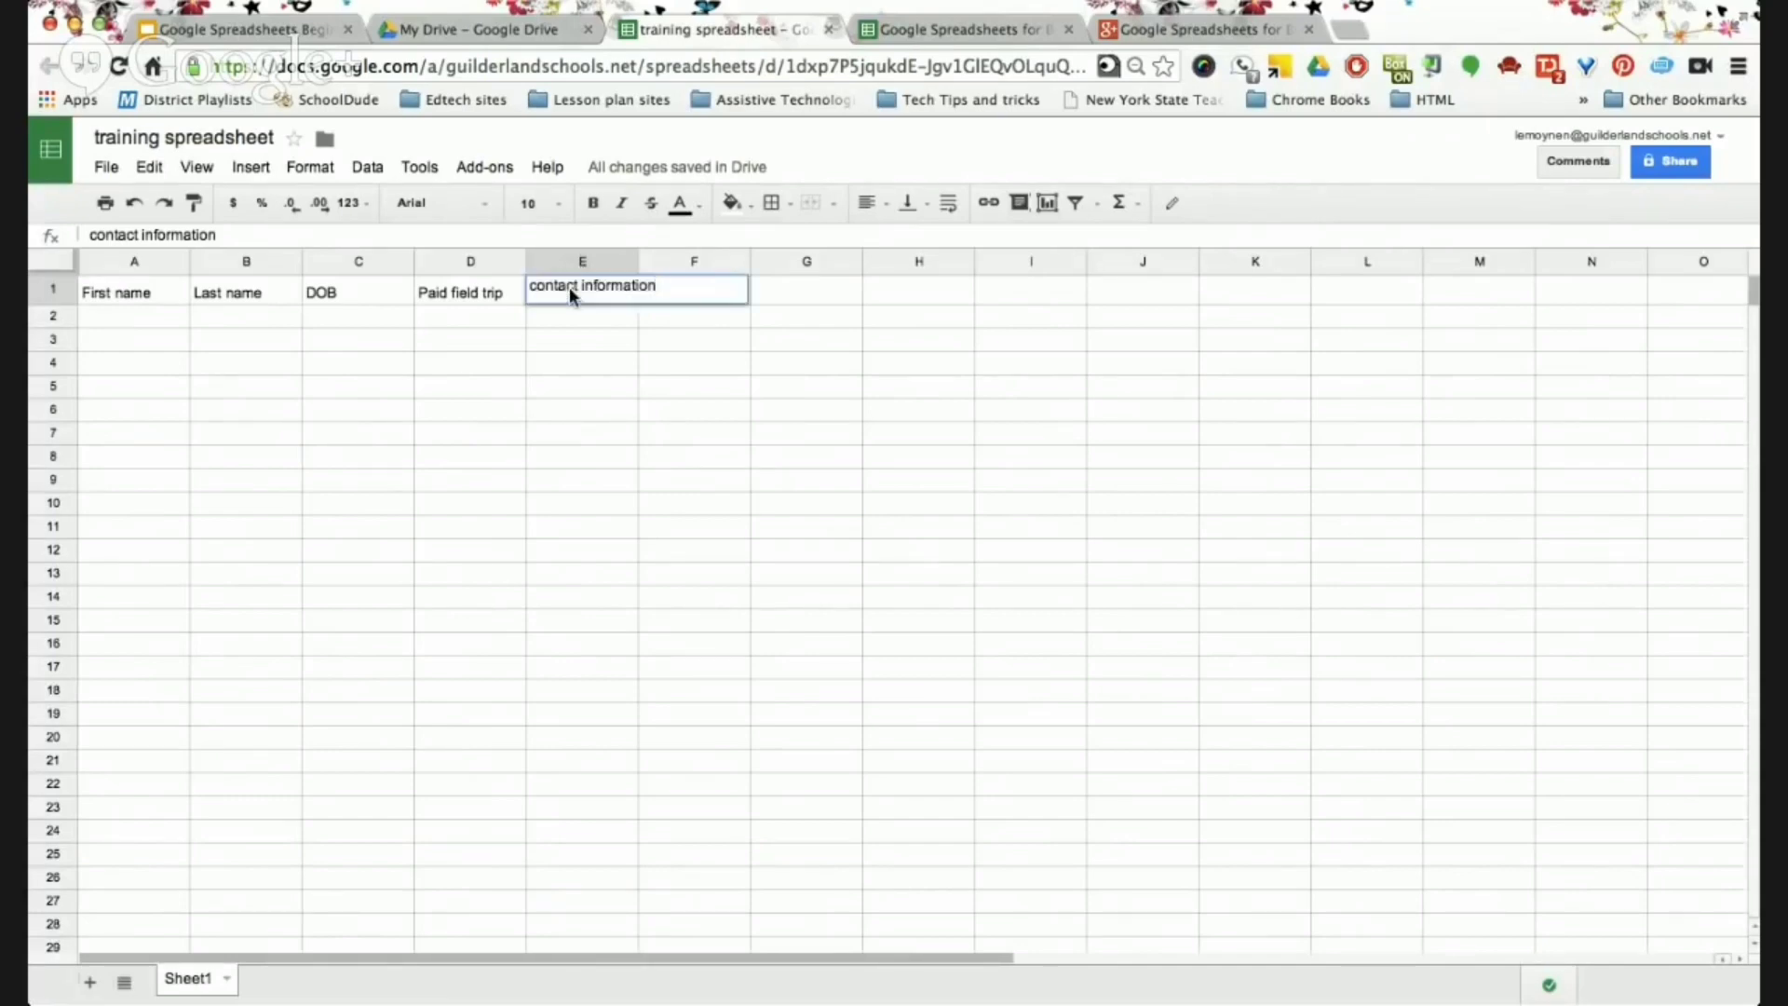
triple_click(569, 289)
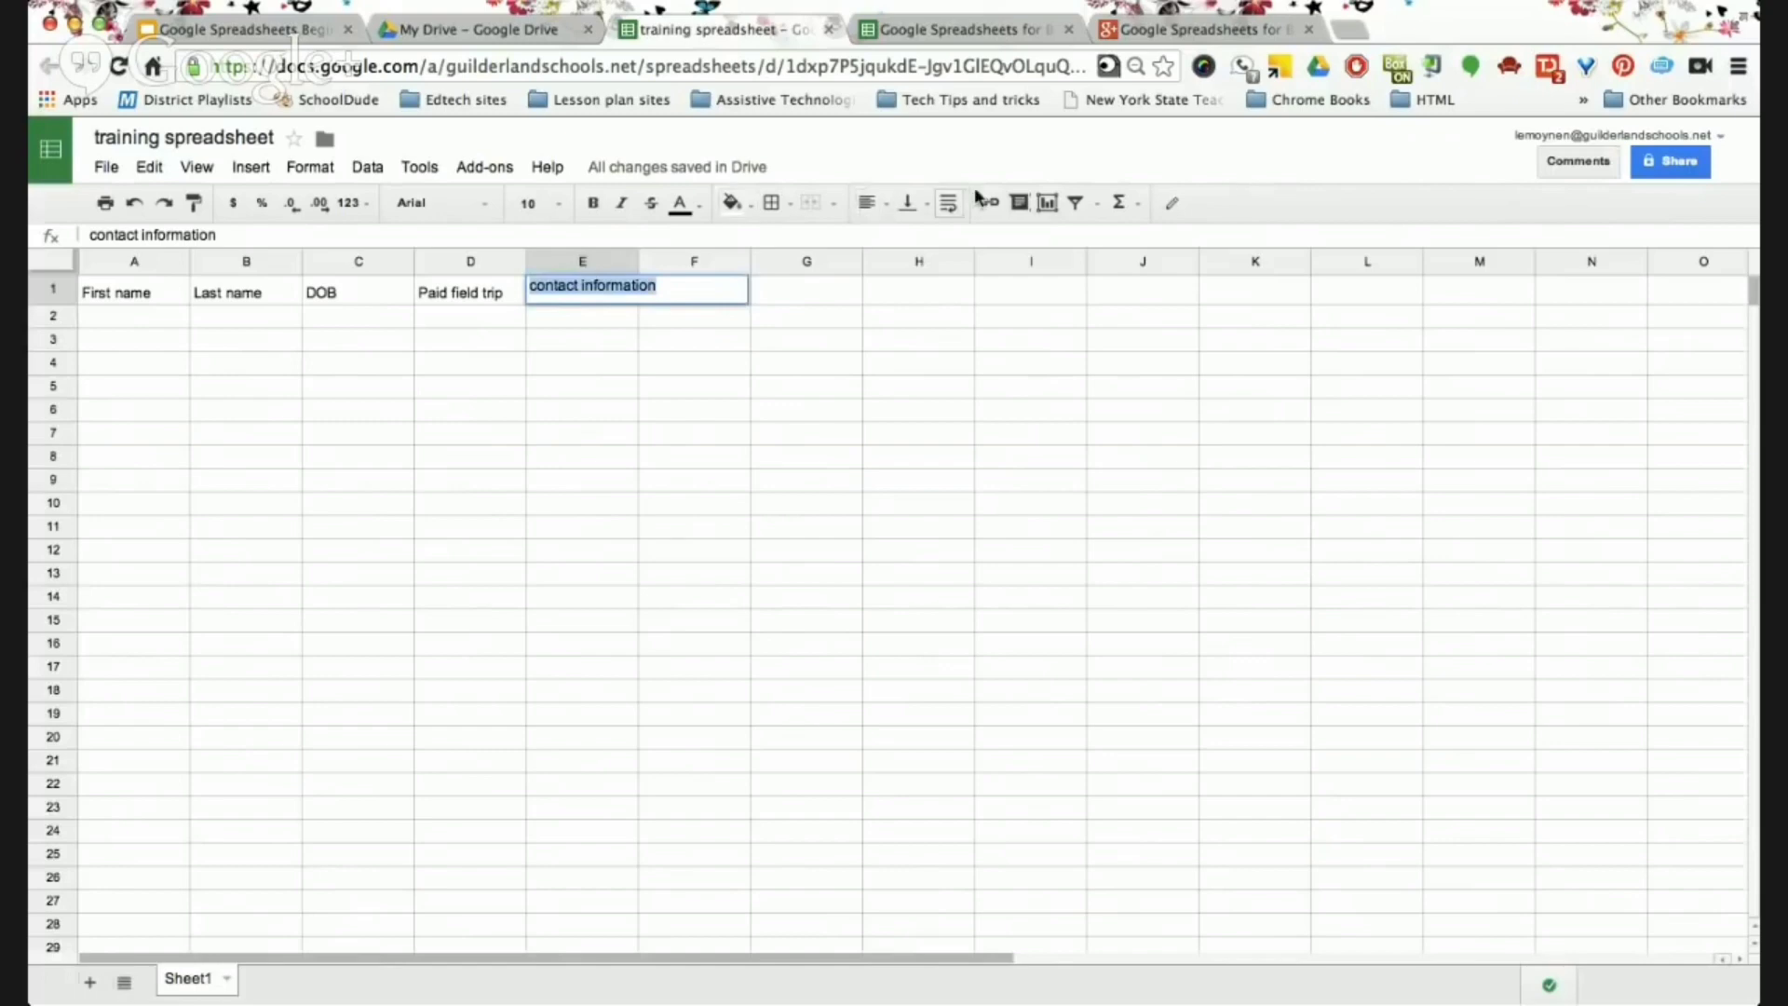
click(947, 204)
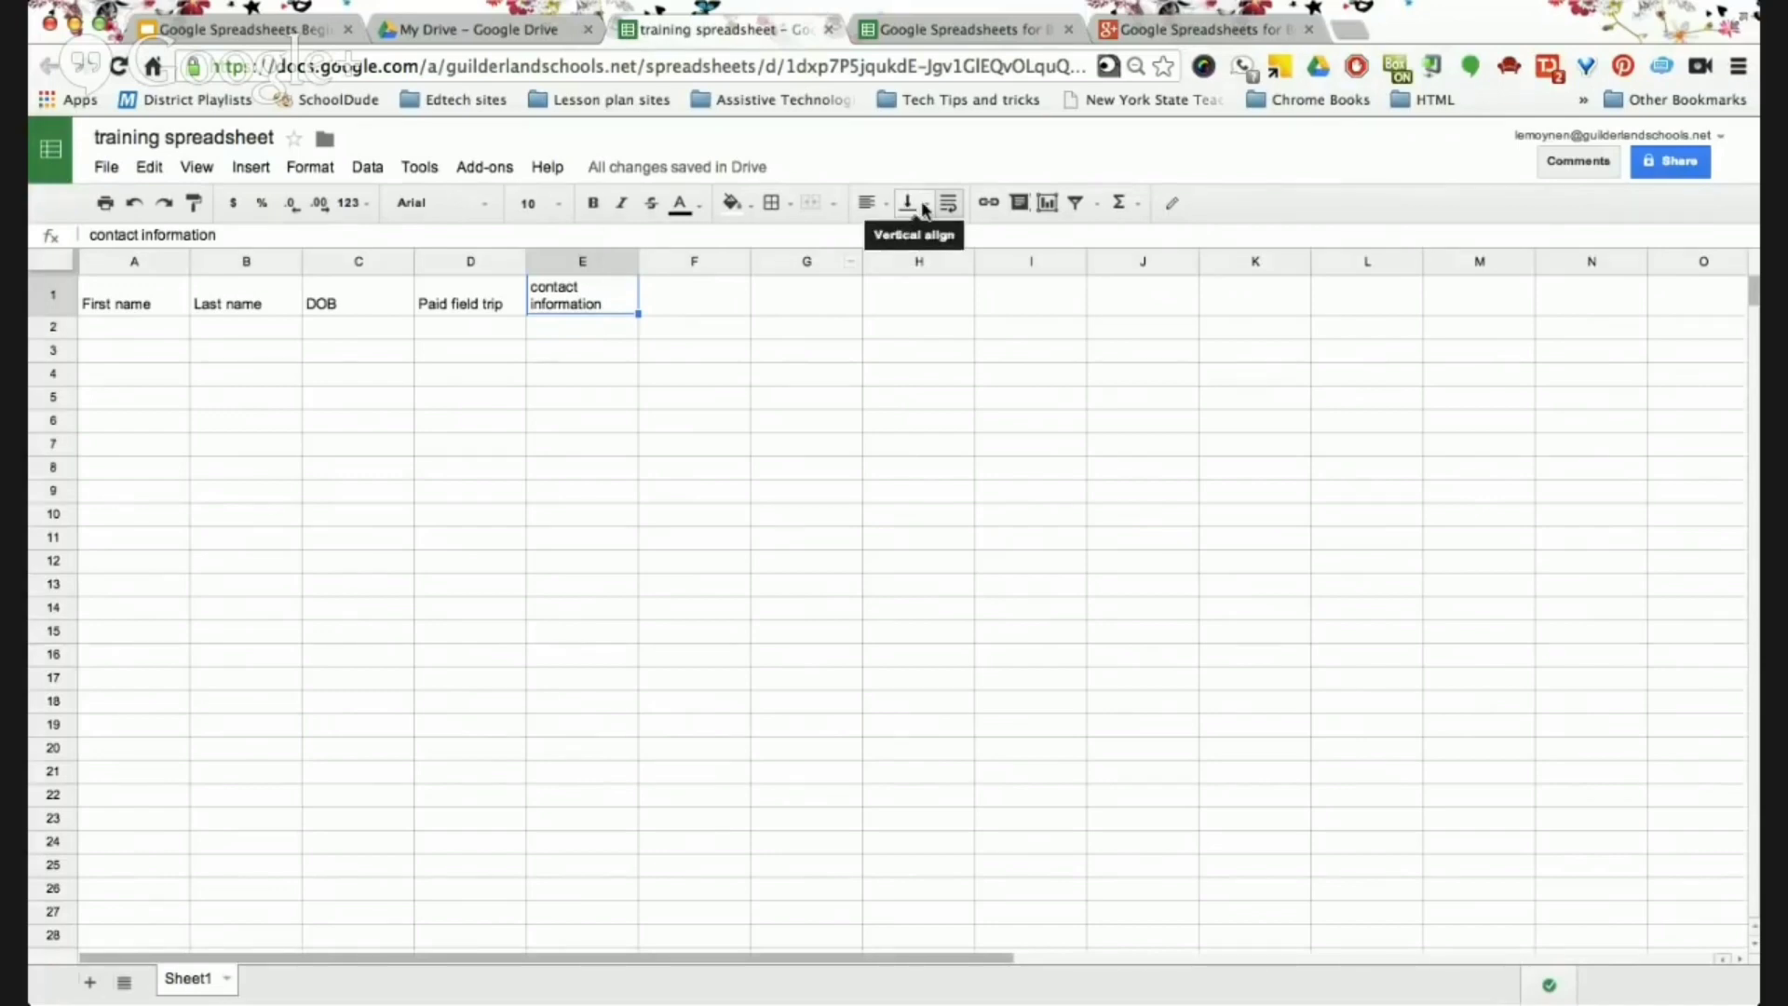
Look over the Vertical align and Borders options, then bring up the Fill color palette.
click(925, 208)
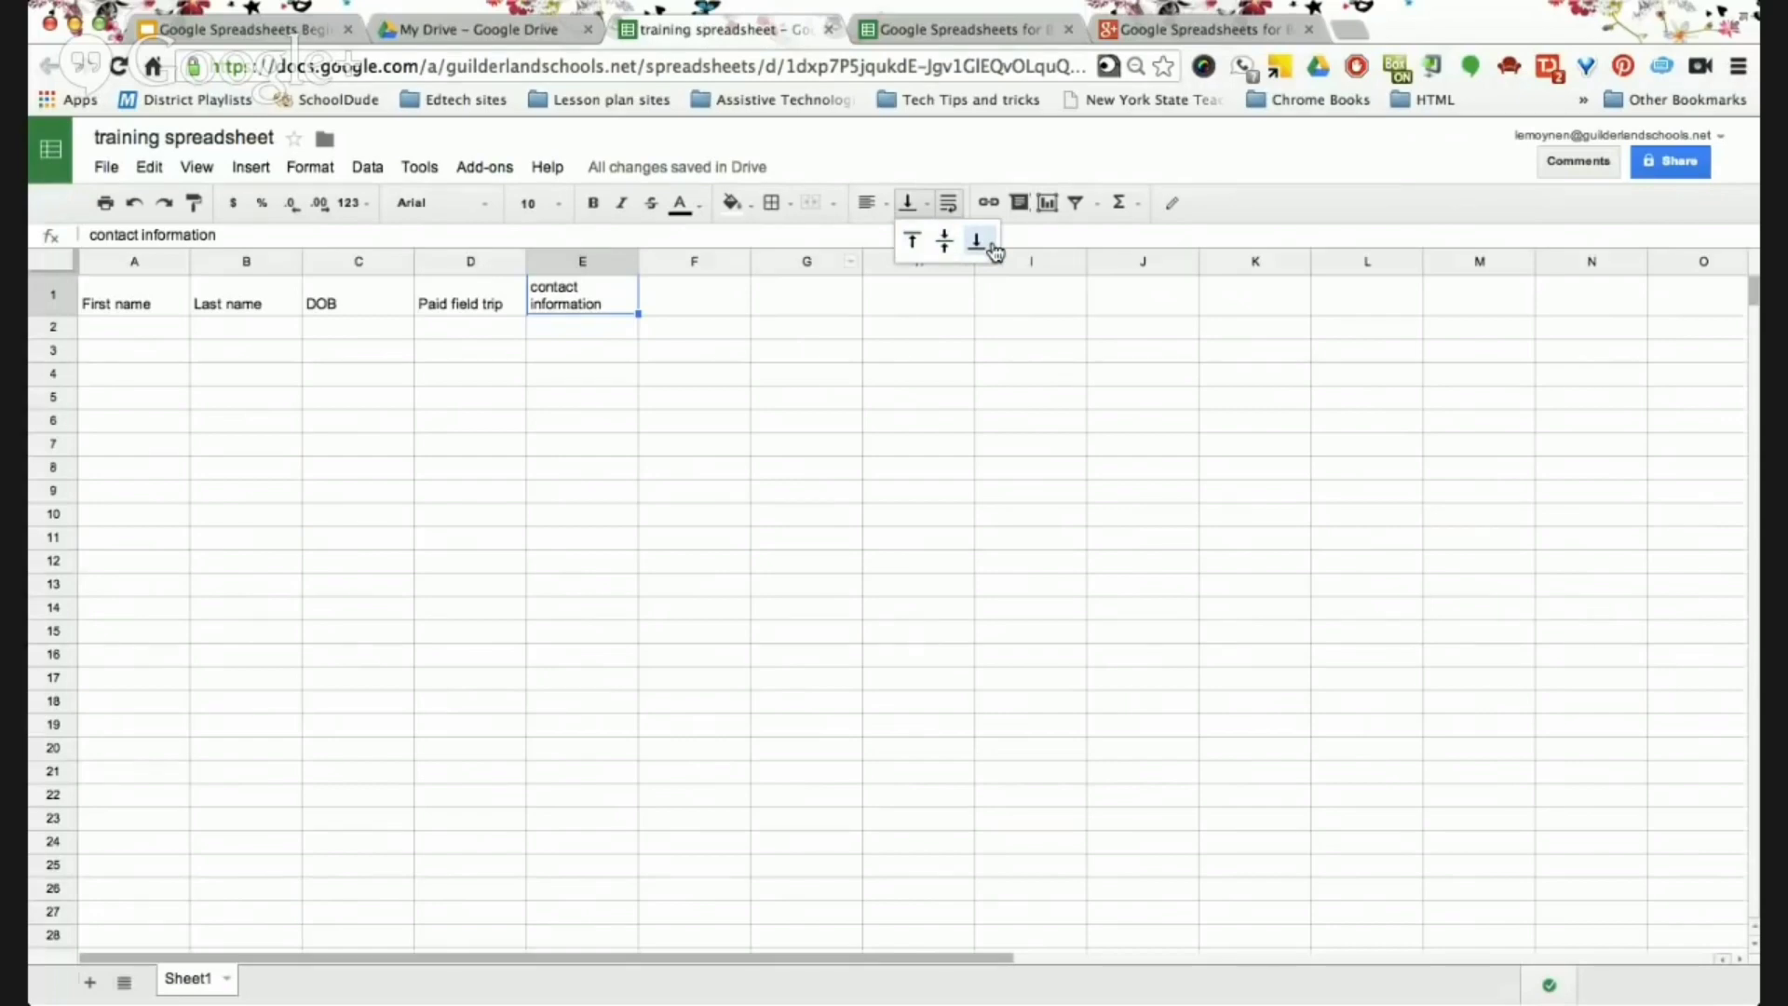
click(880, 148)
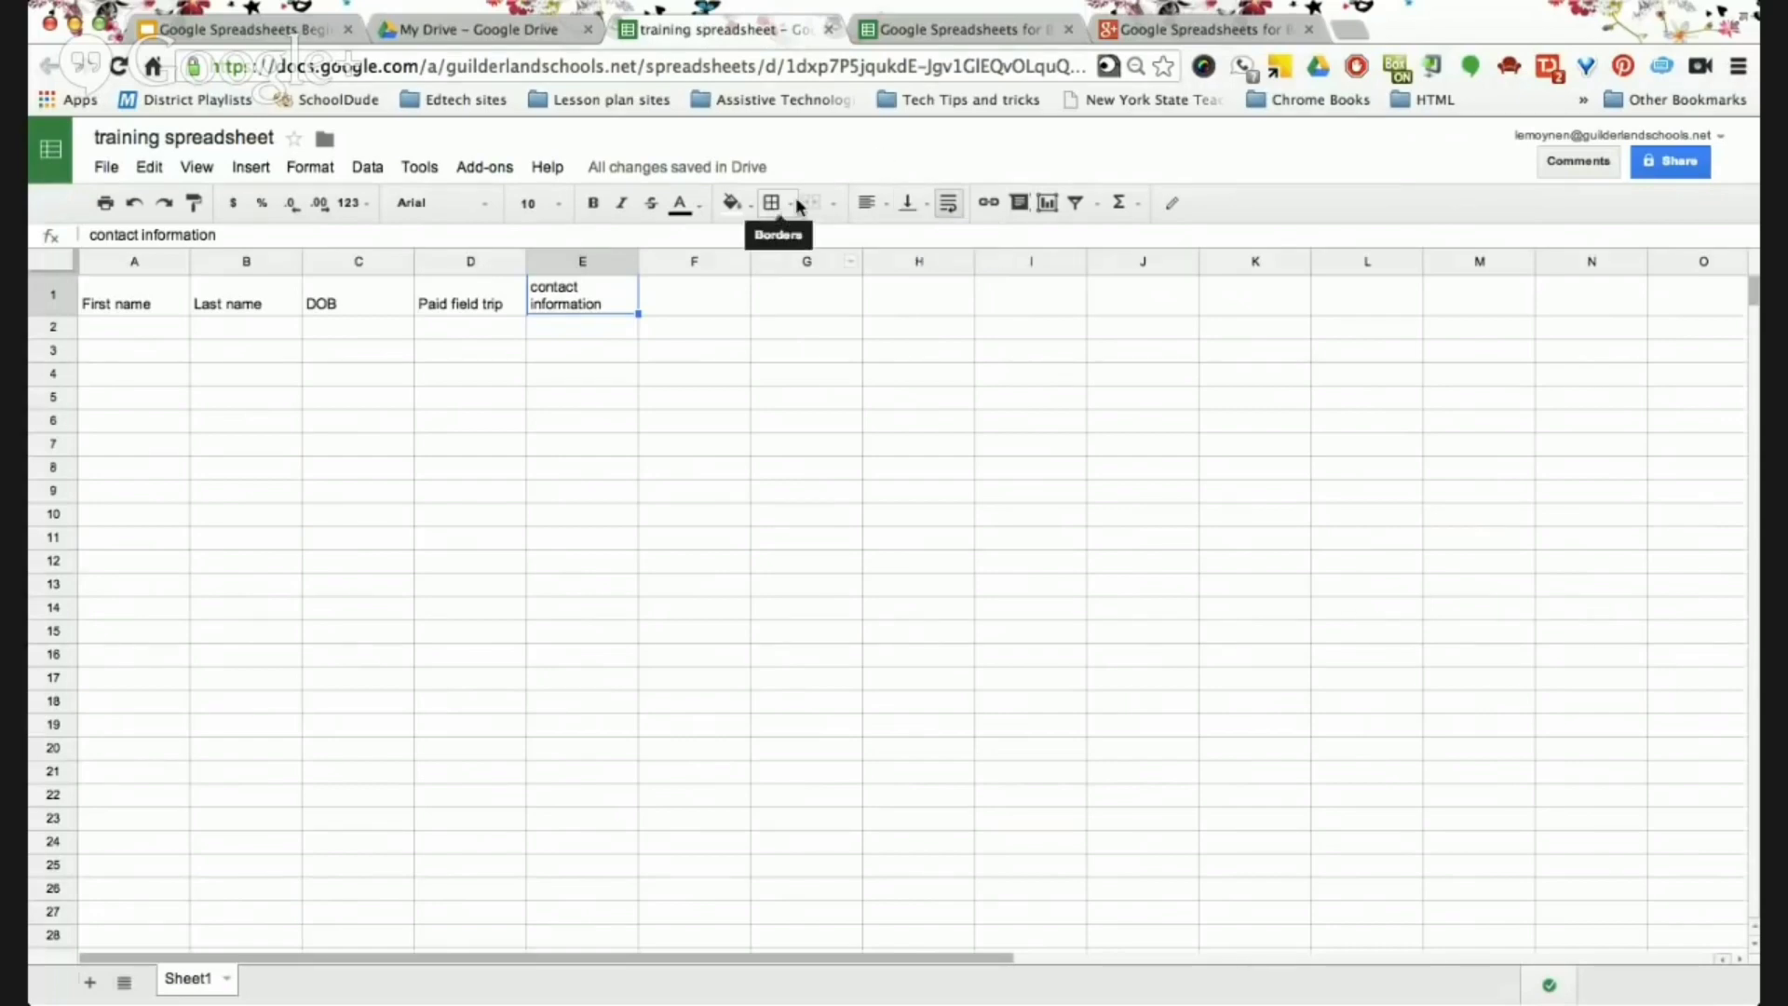
click(797, 205)
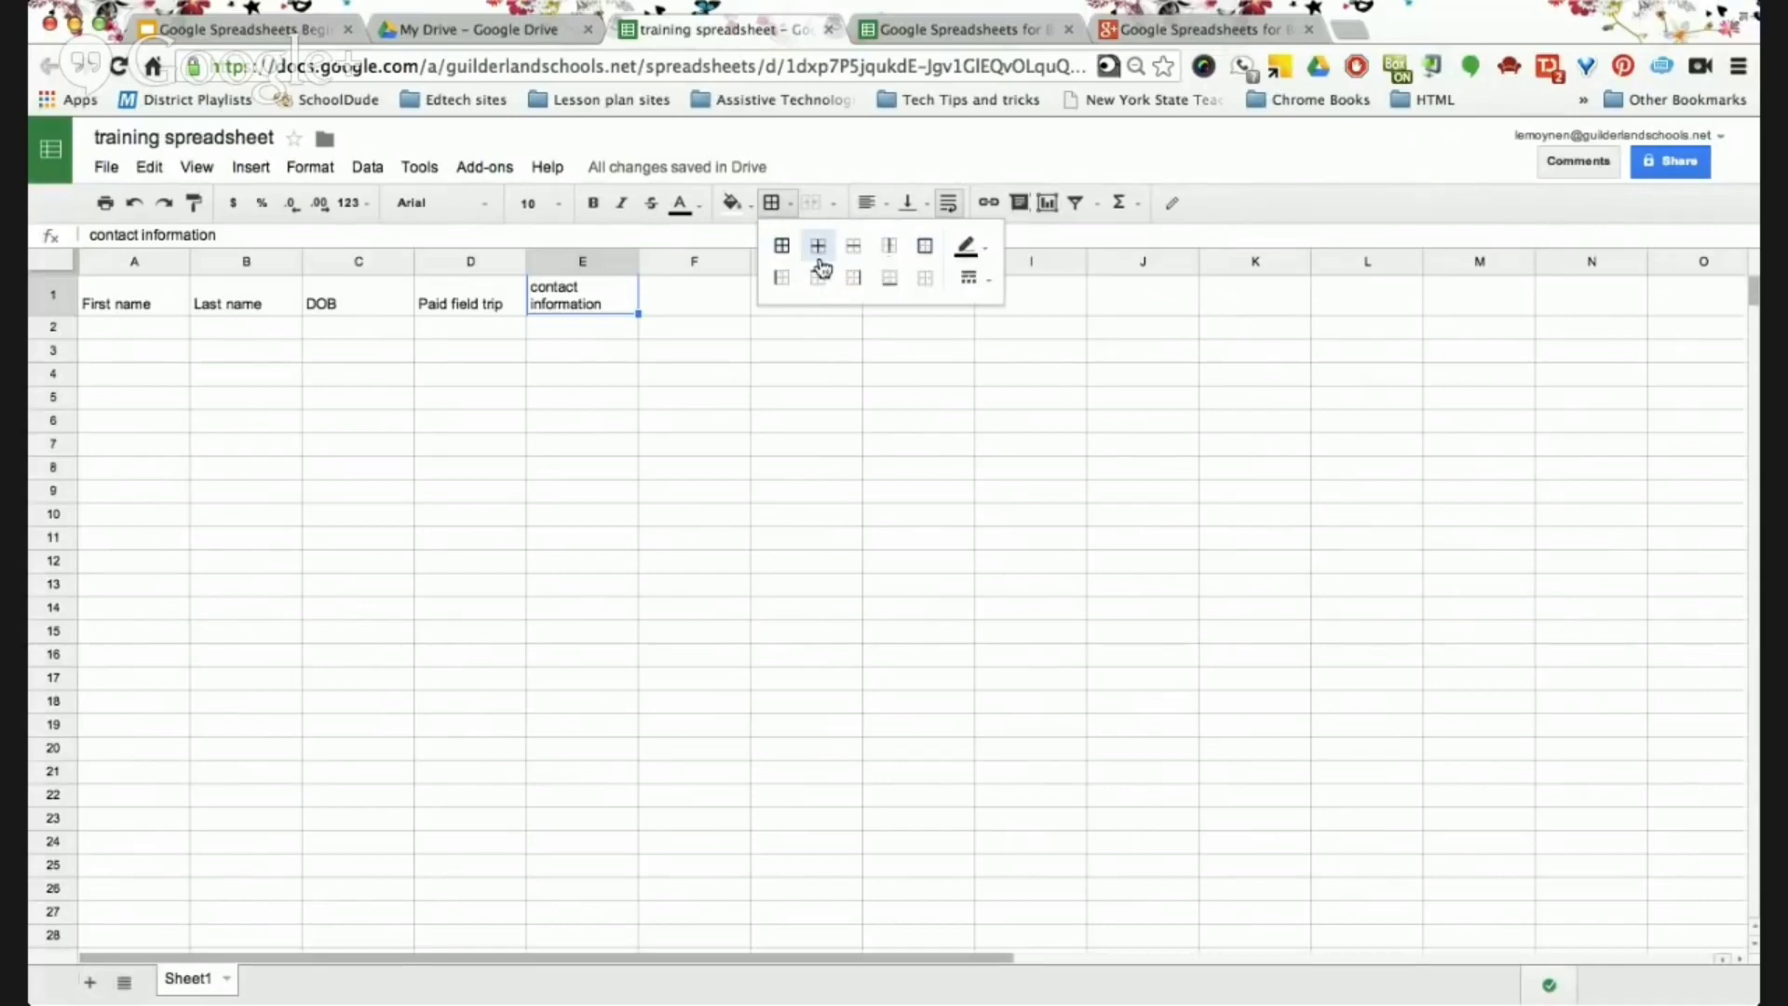
click(733, 202)
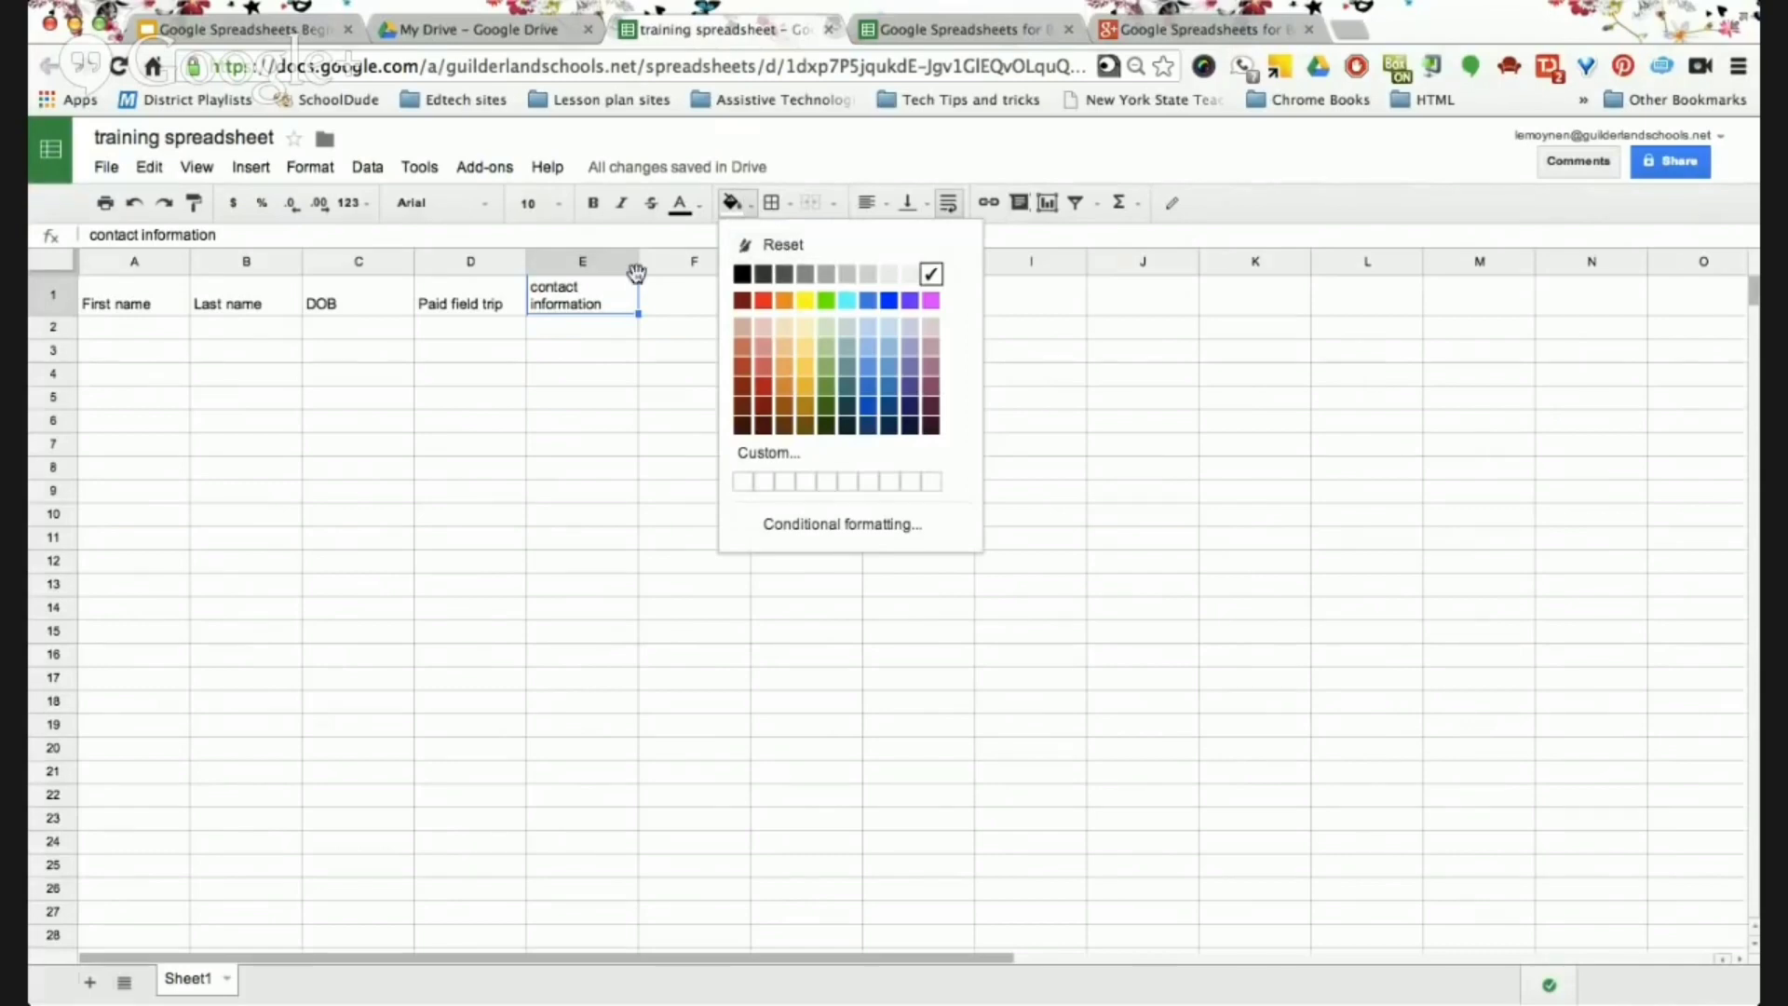
Fill the First name heading (A1) light yellow and Last name (B1) green.
click(124, 307)
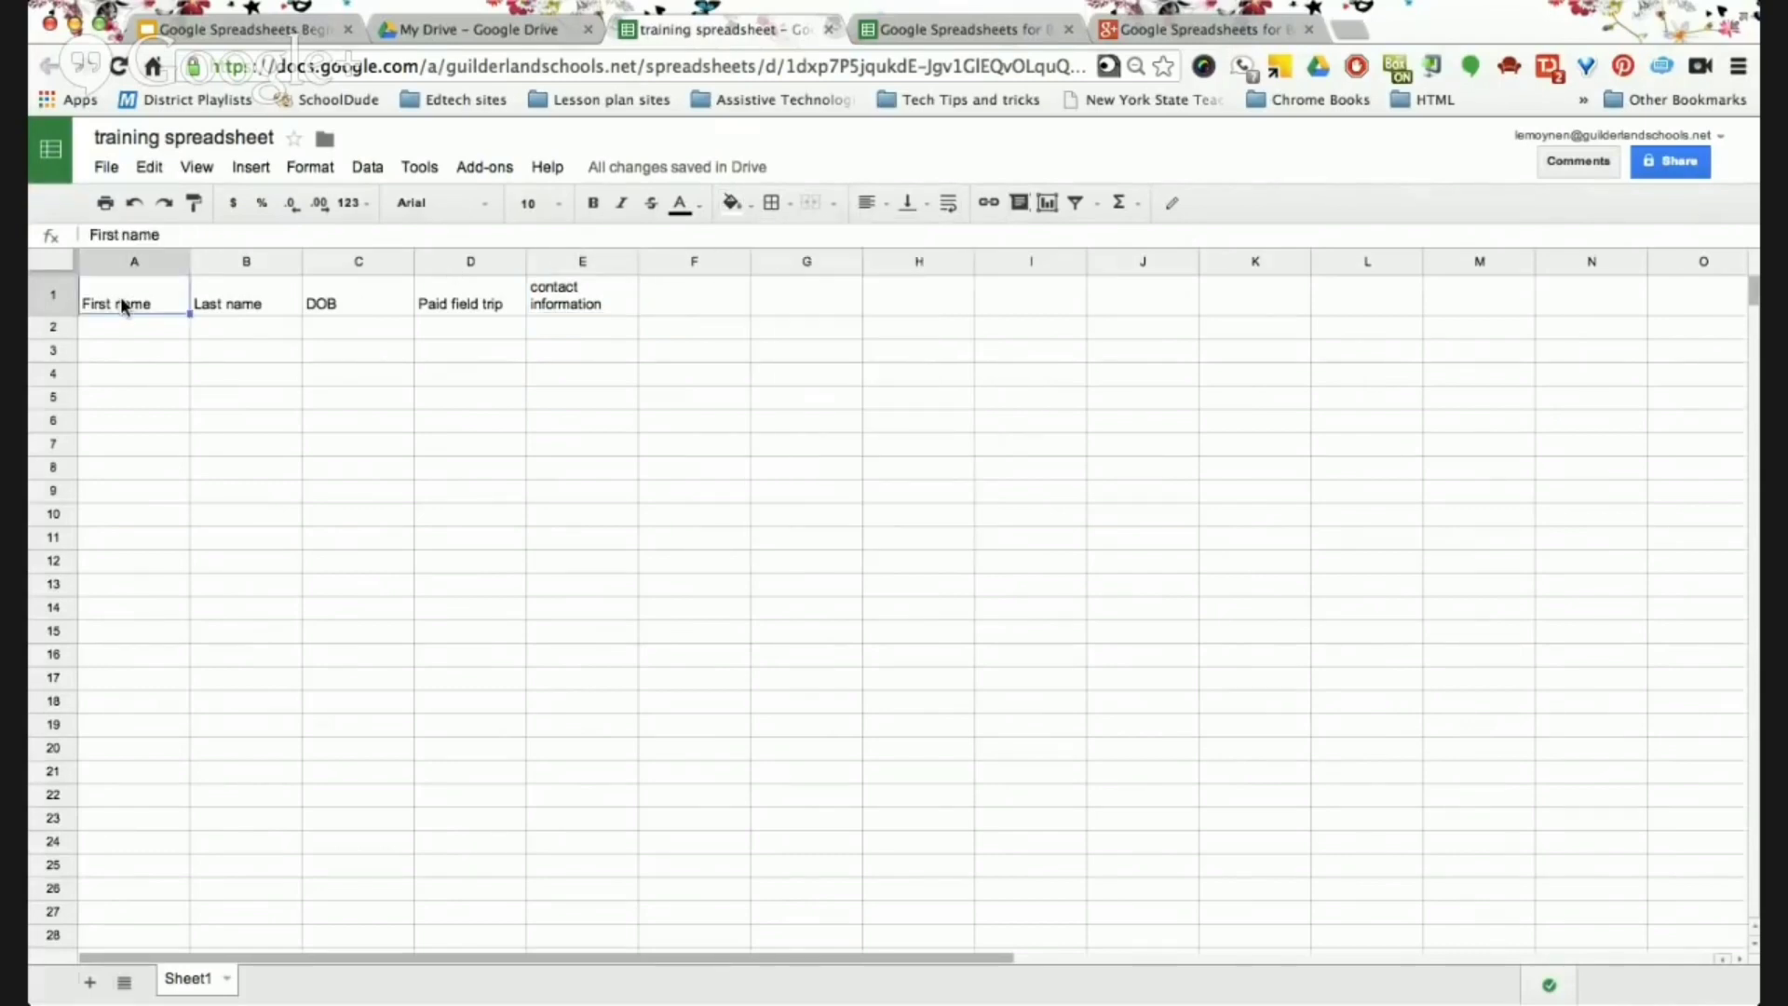
click(732, 203)
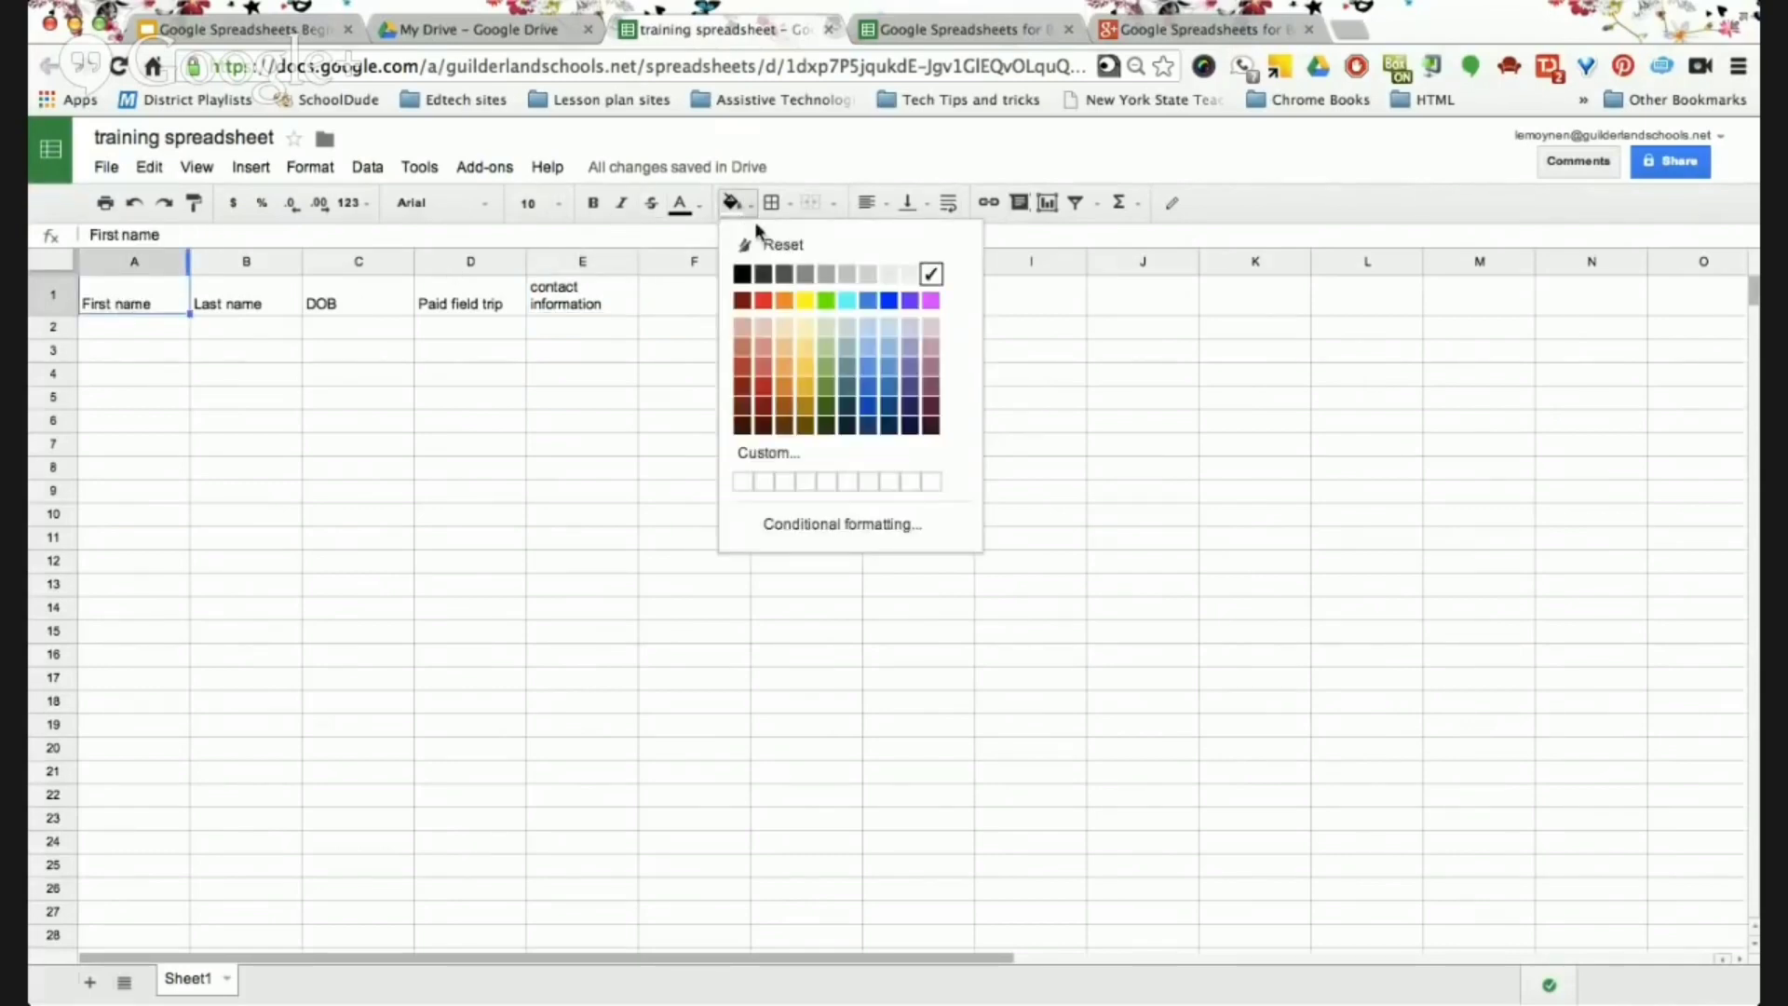
click(807, 350)
click(285, 296)
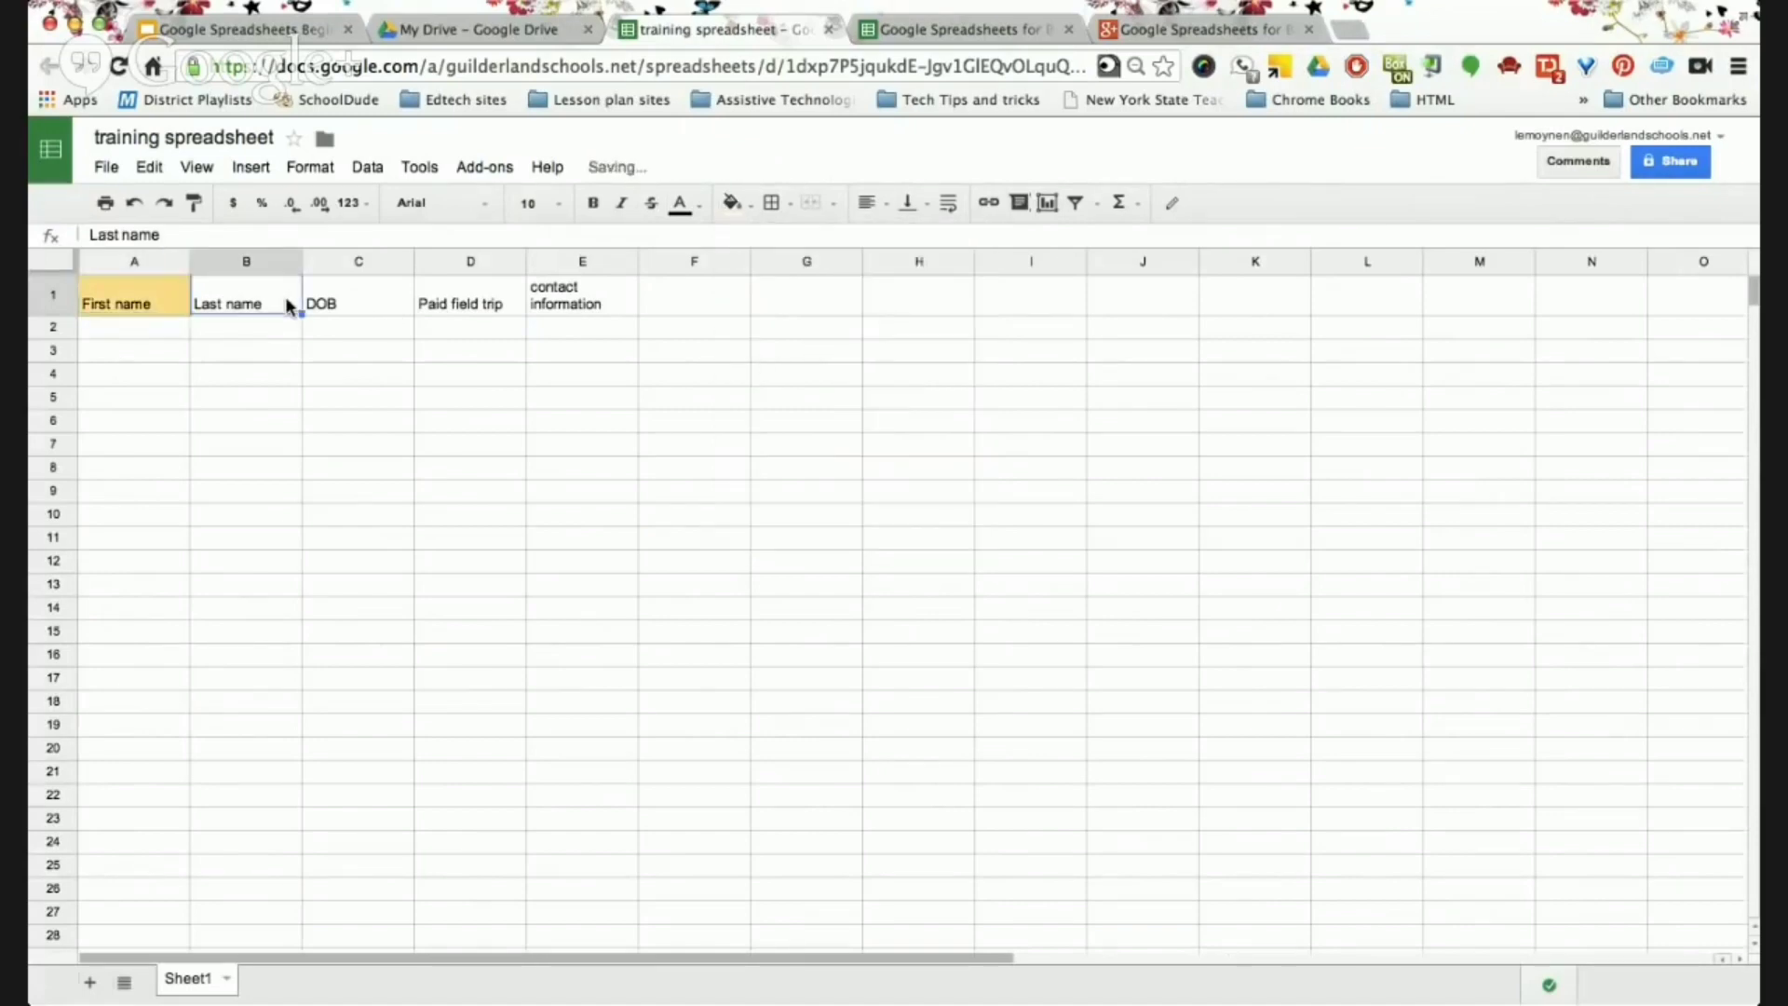
click(741, 204)
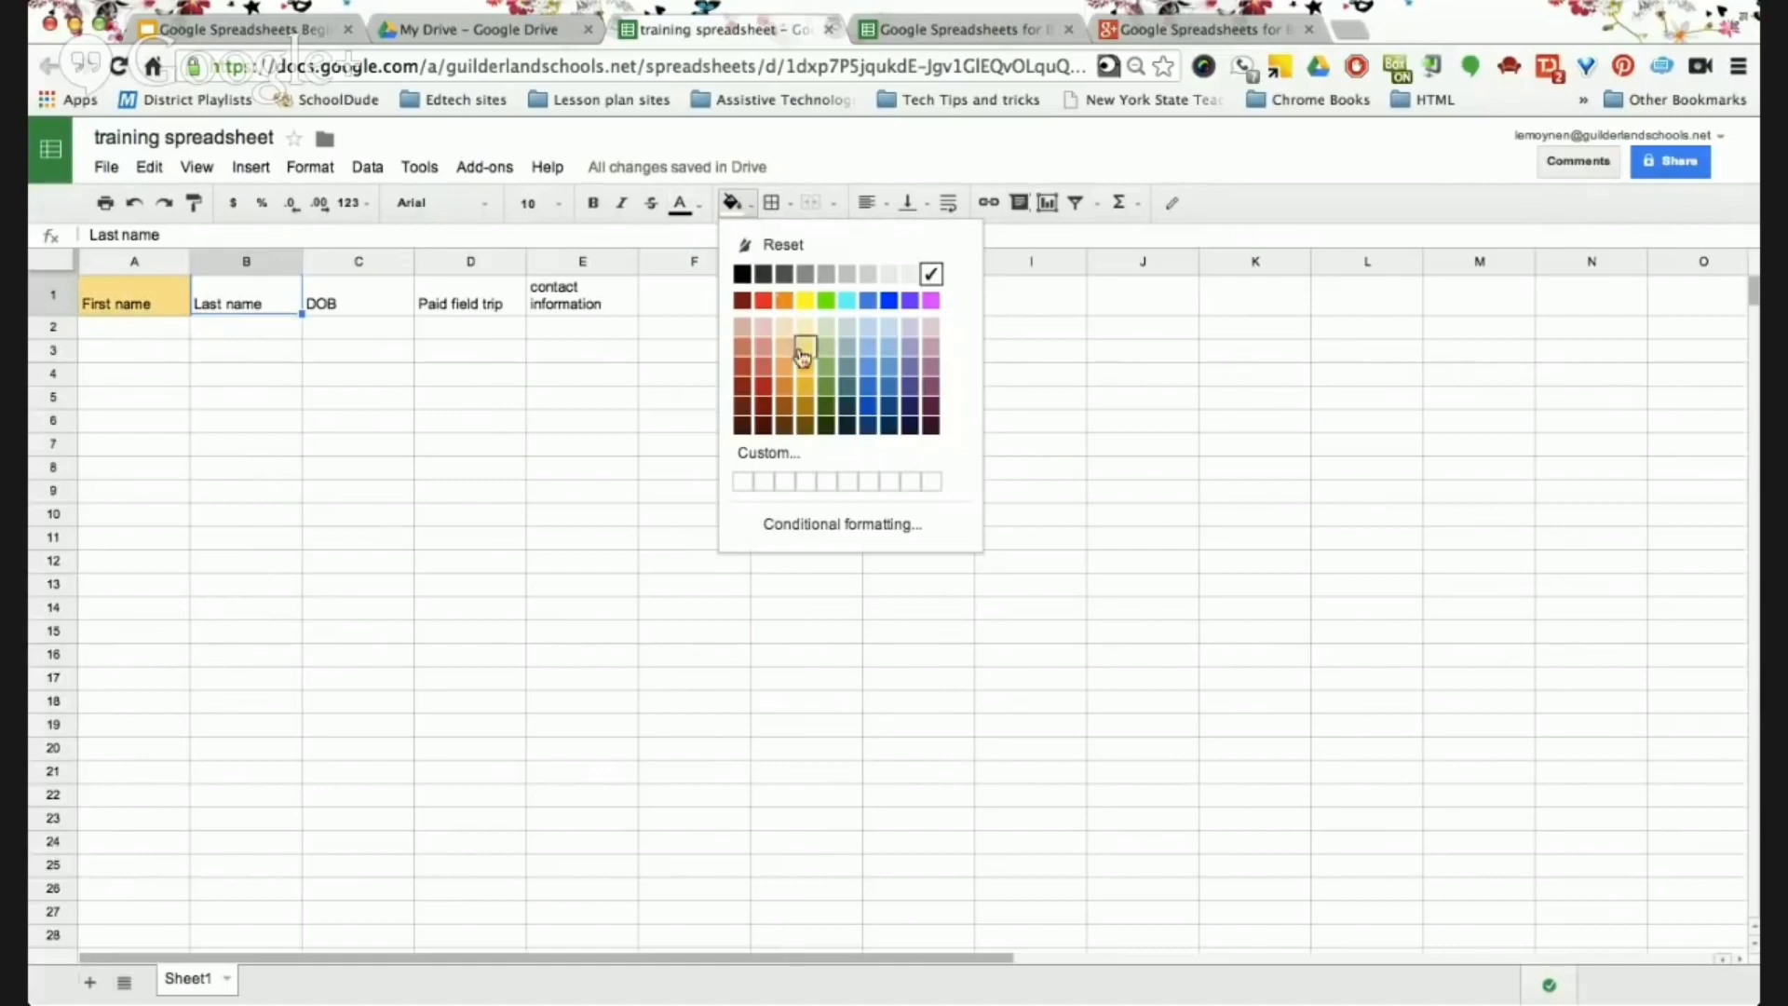
click(826, 367)
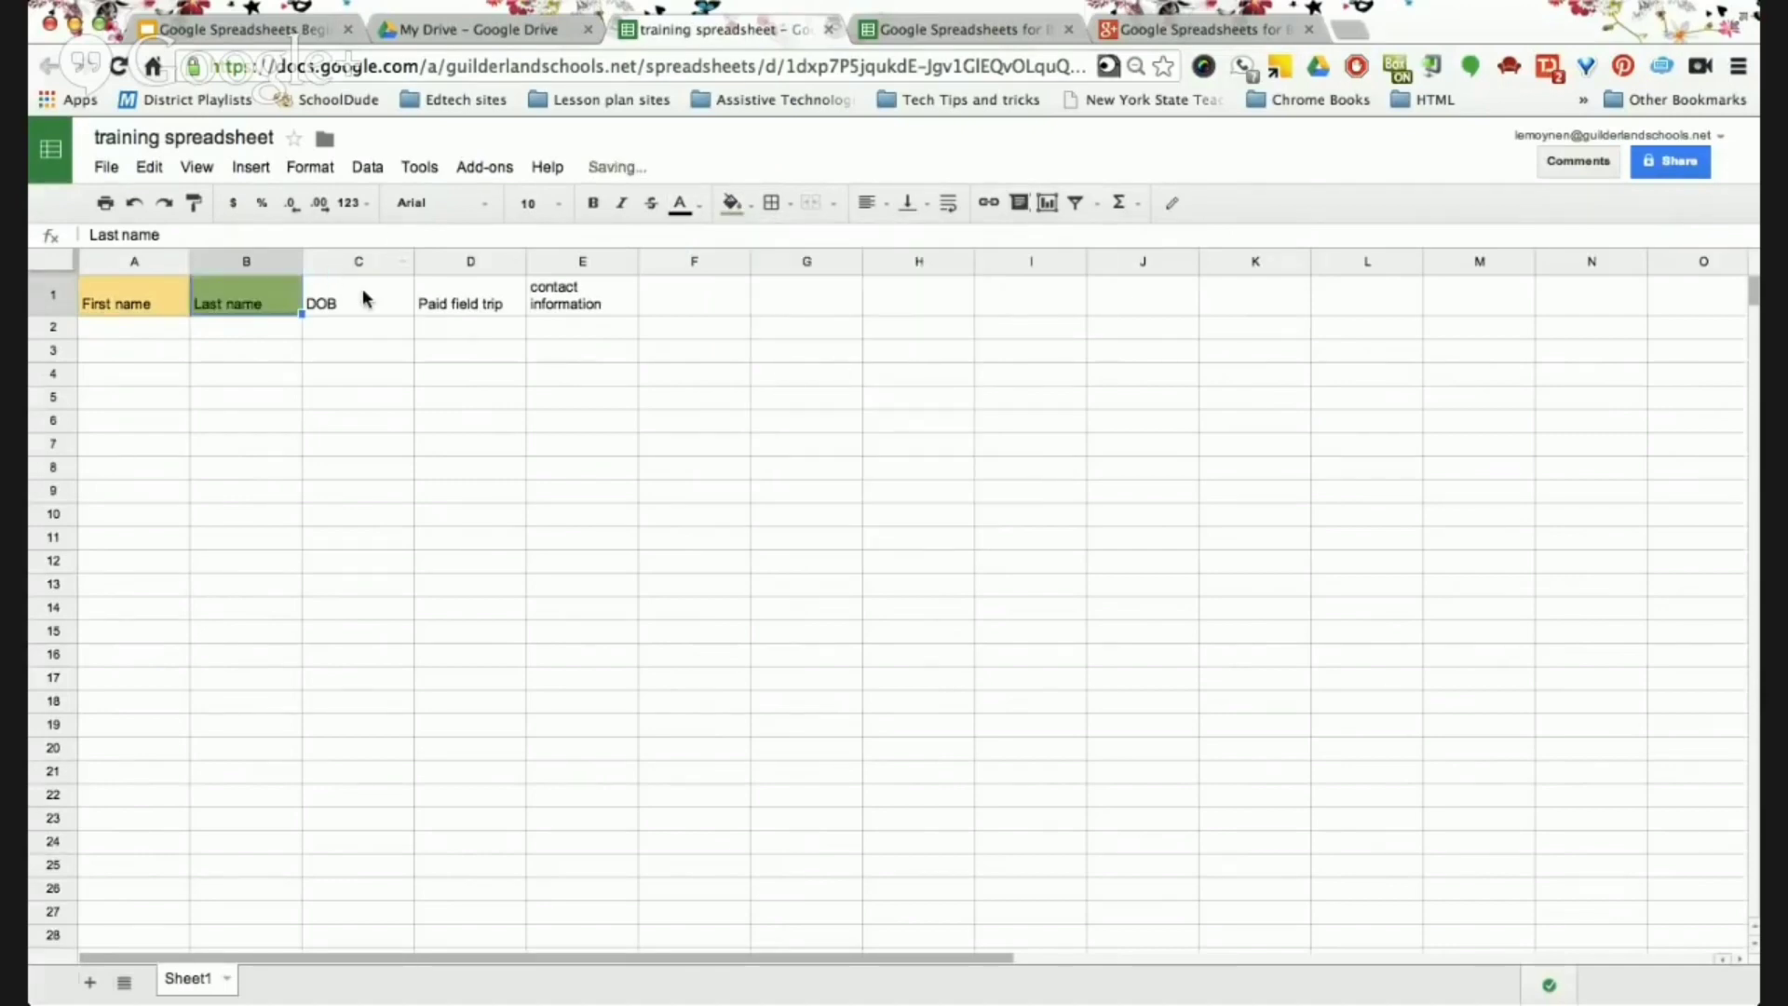
Make the DOB heading text red, then switch to the Formatting Tools slides.
click(702, 204)
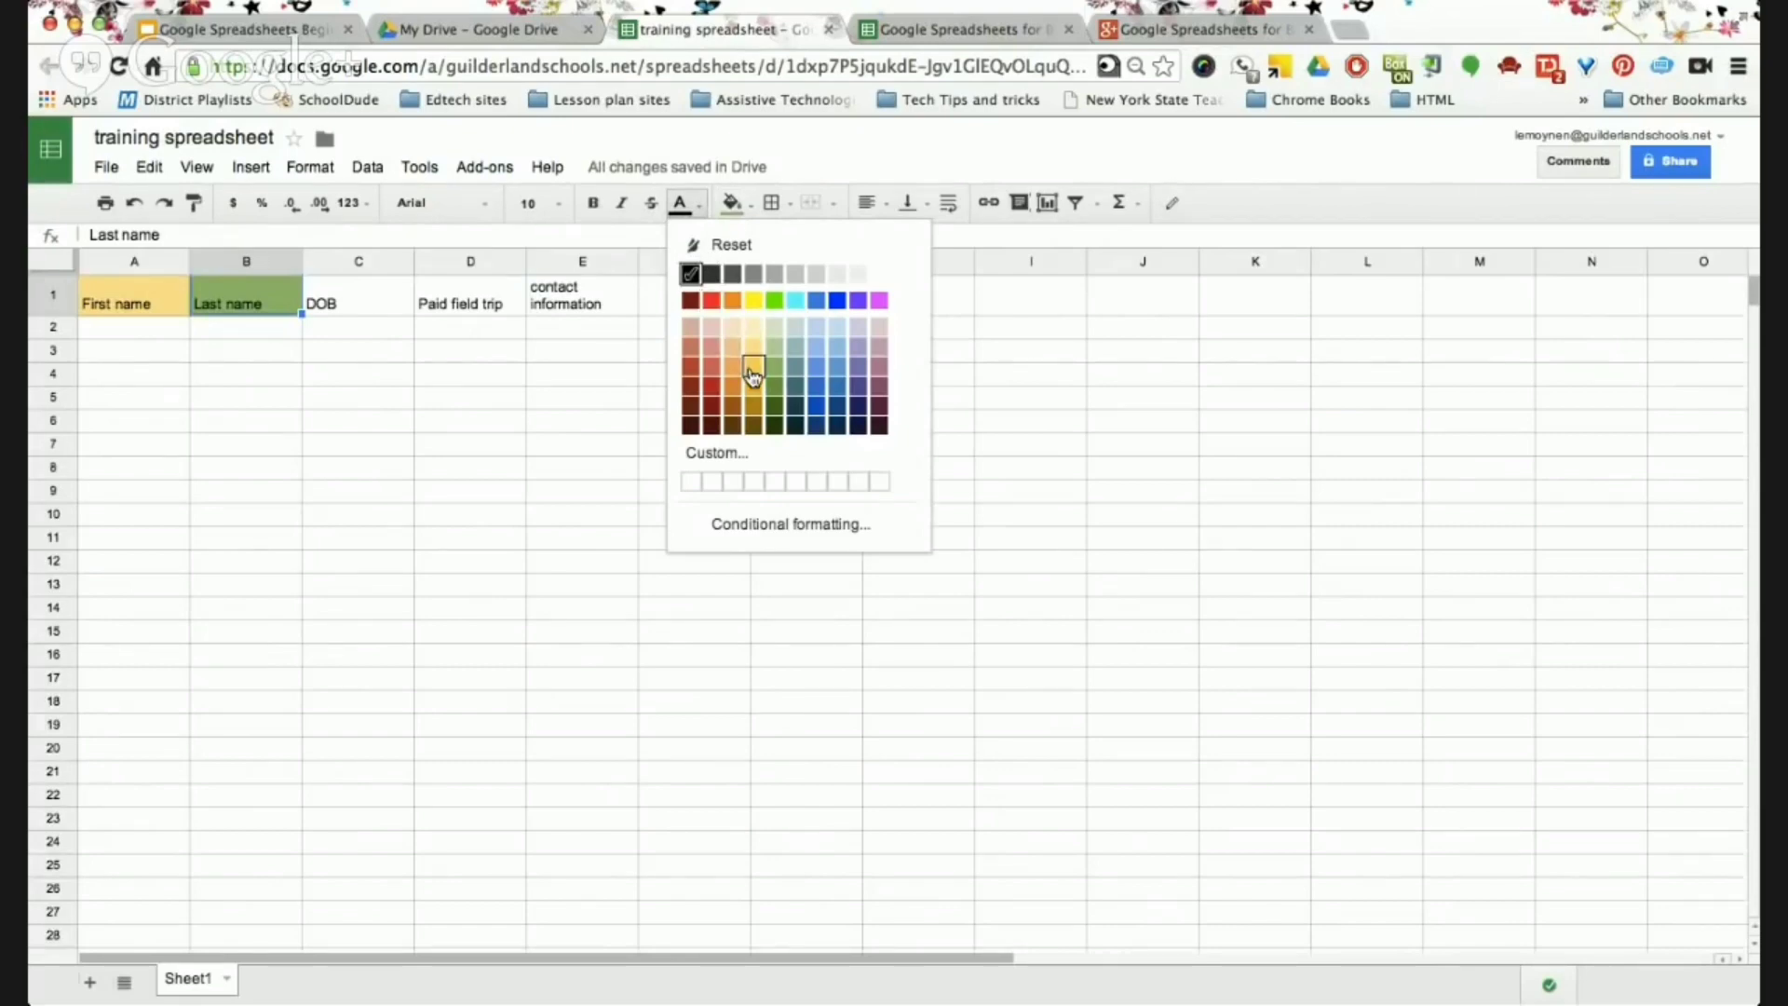
click(333, 304)
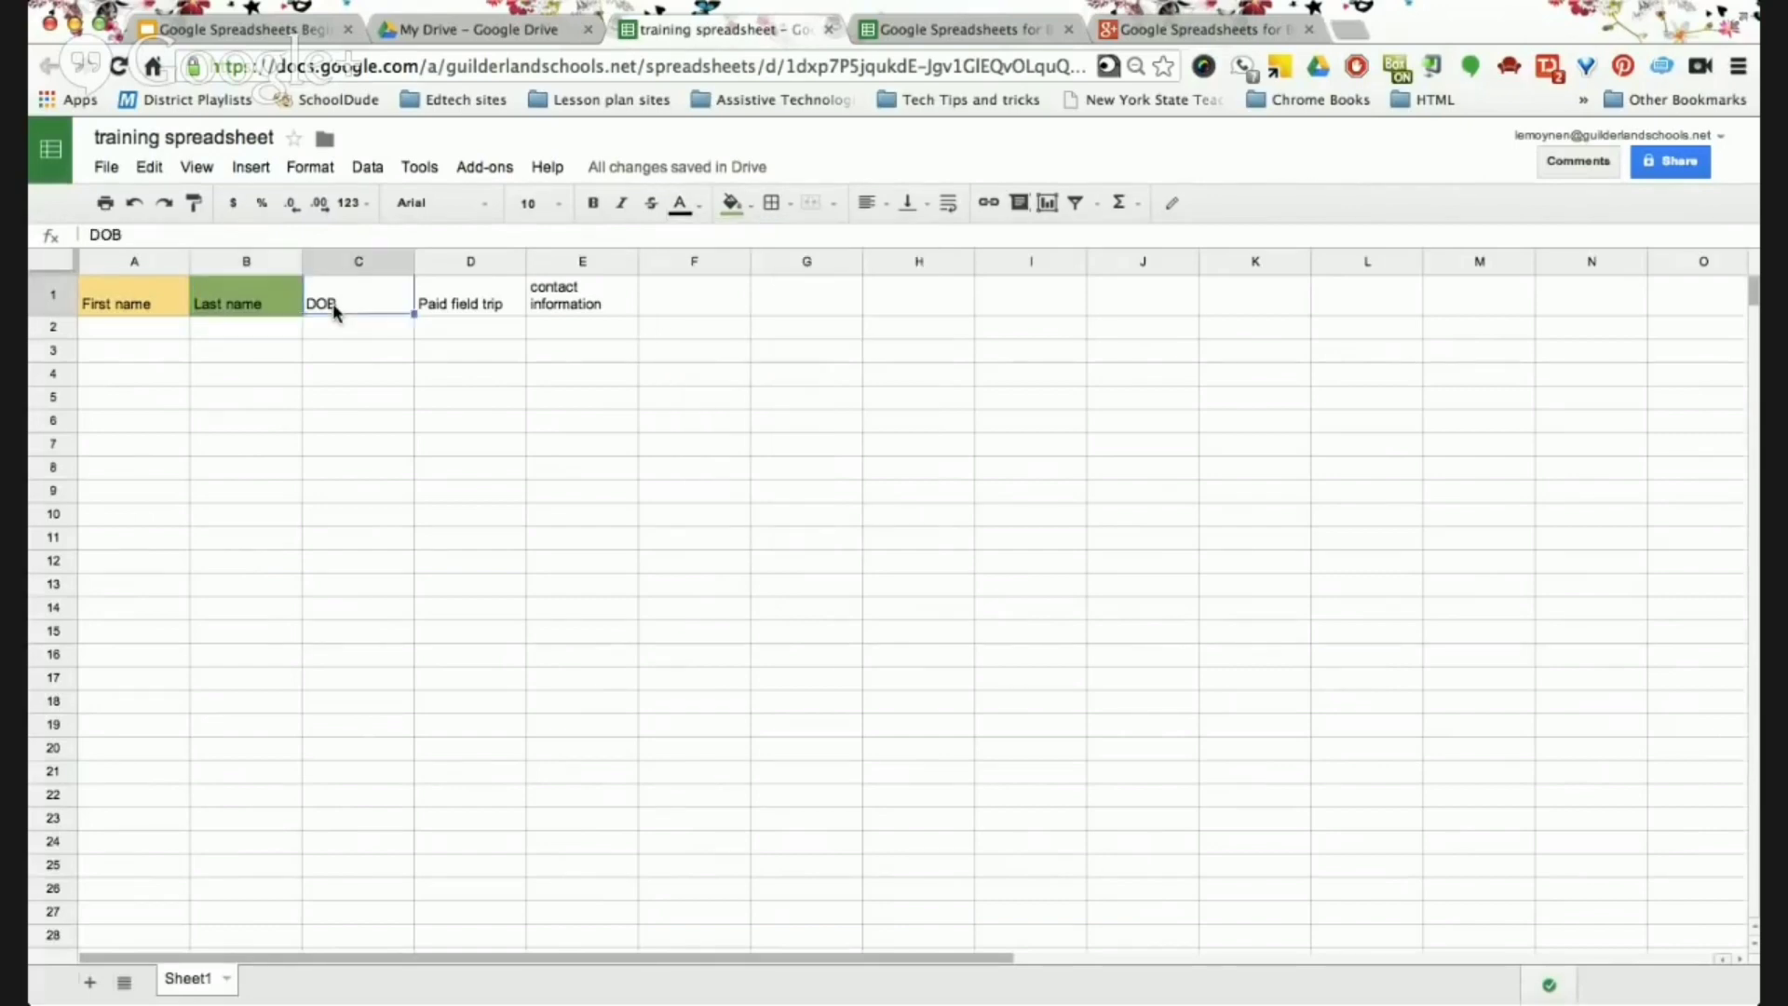
double_click(333, 304)
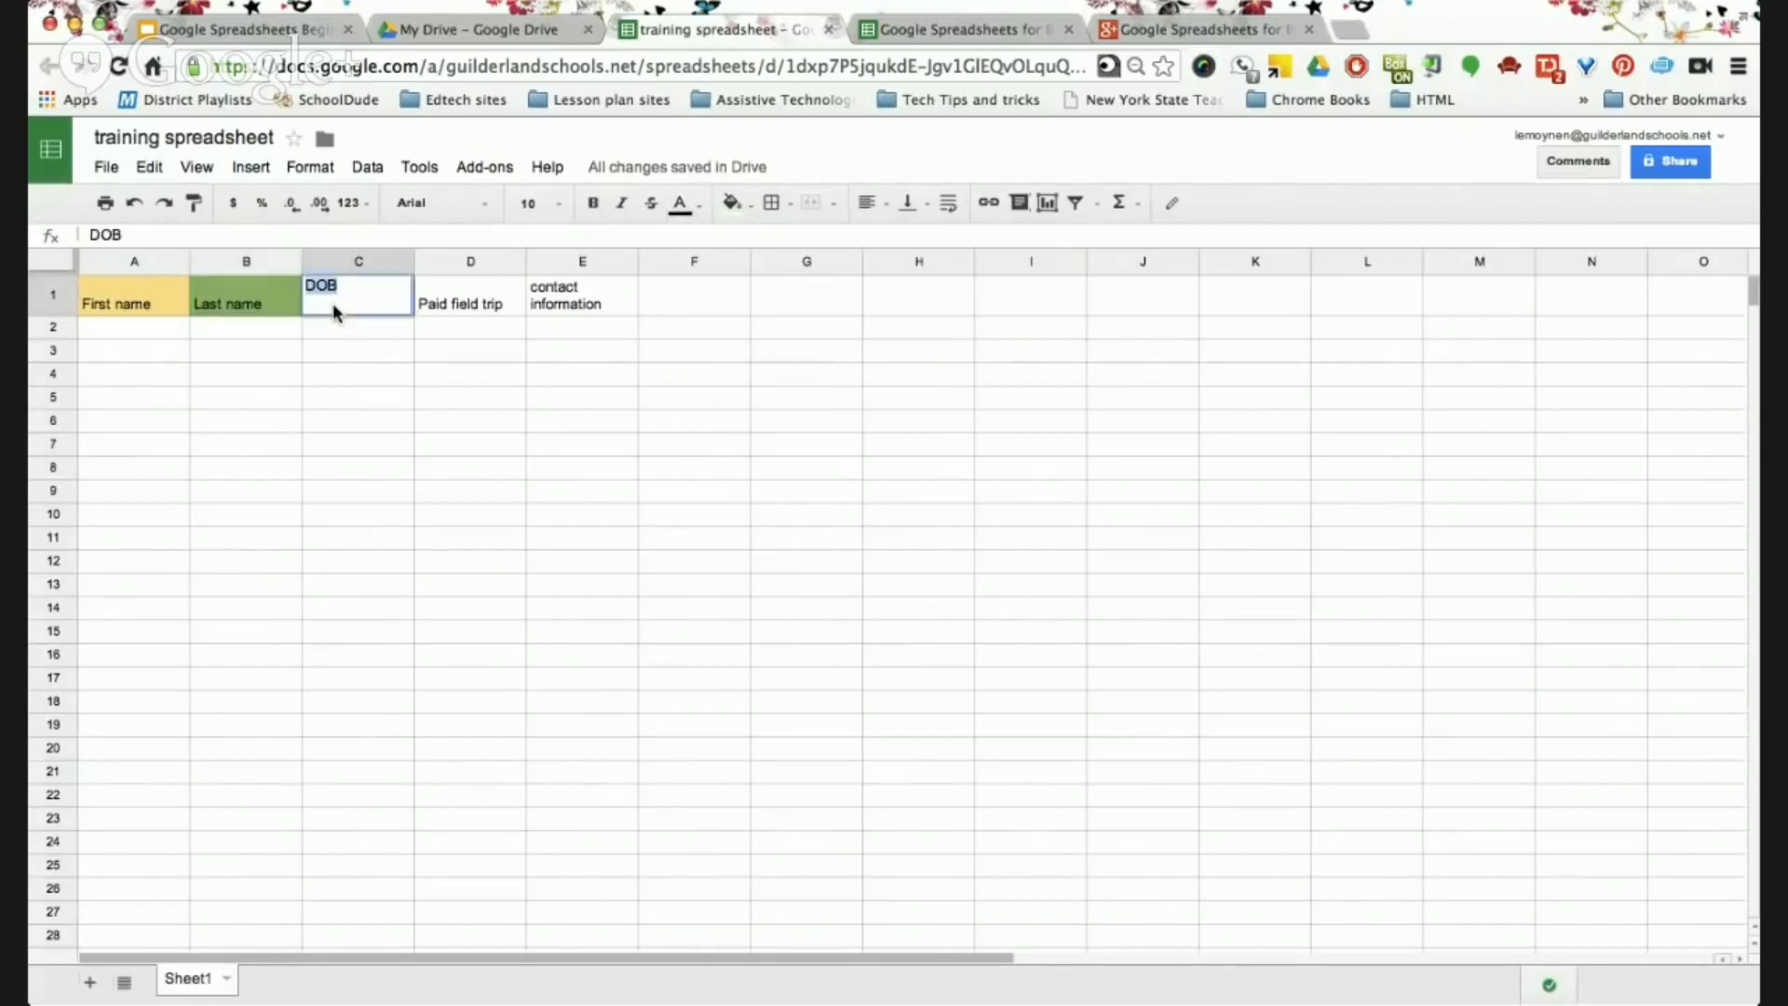
click(695, 207)
click(715, 389)
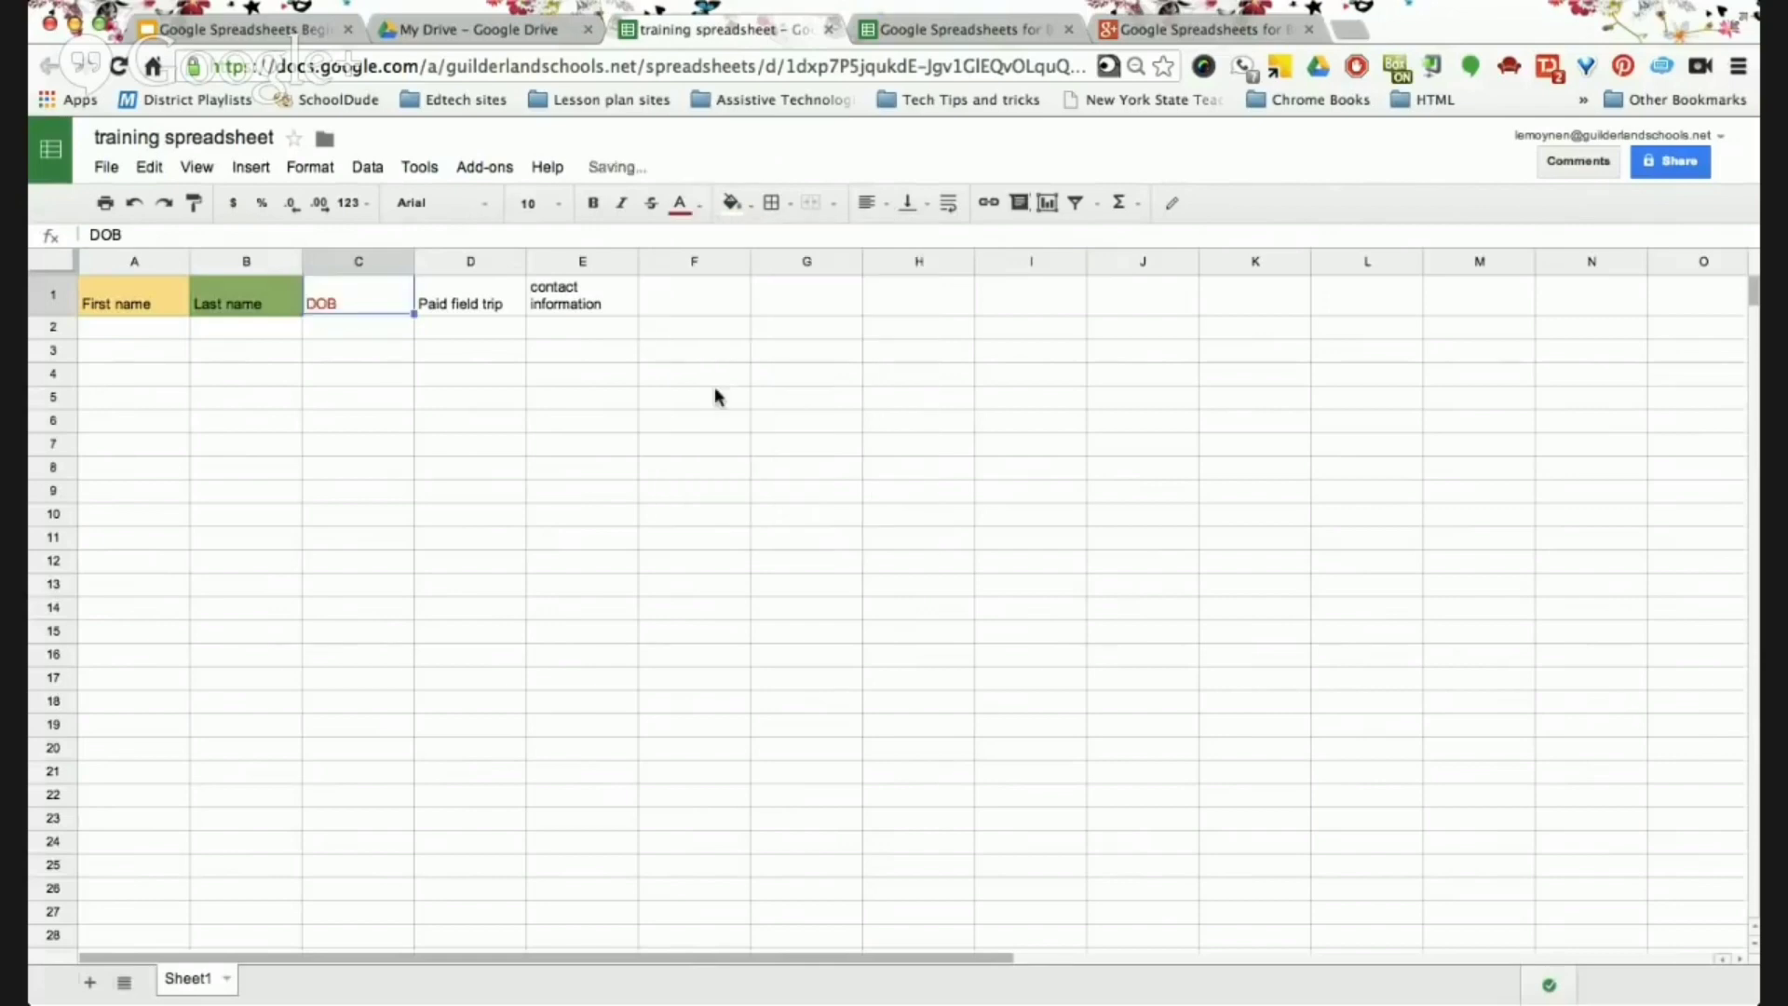
click(456, 301)
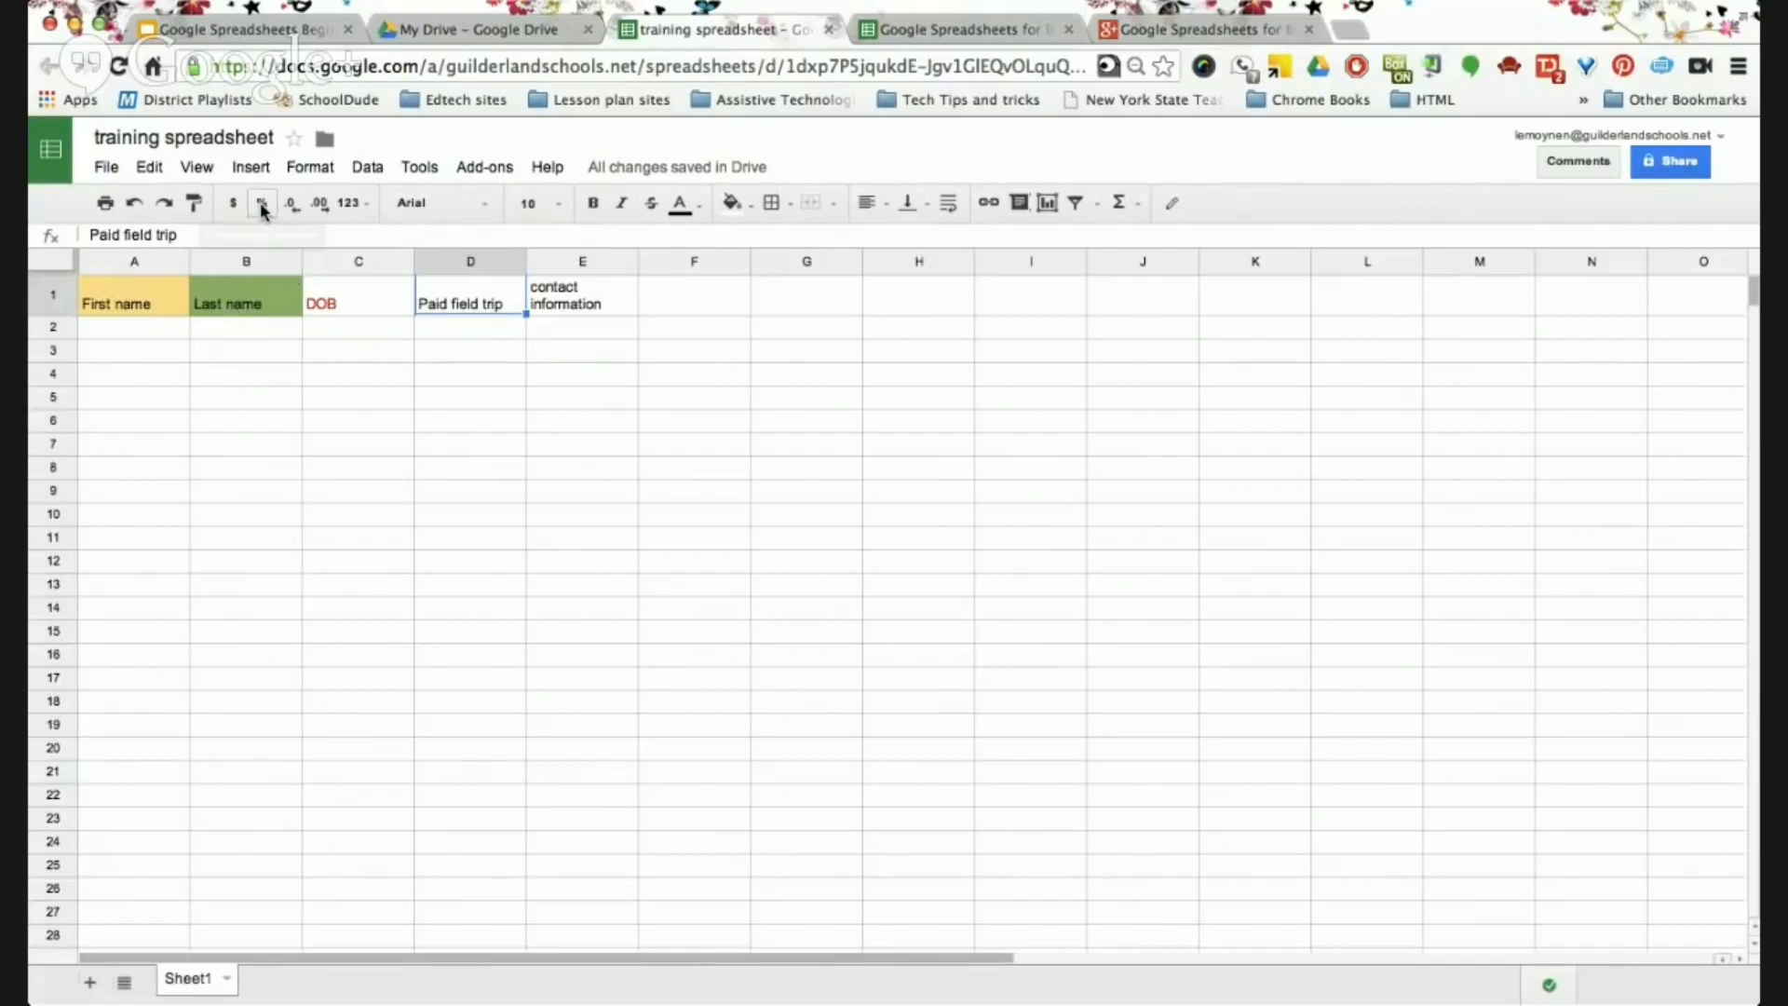
click(289, 33)
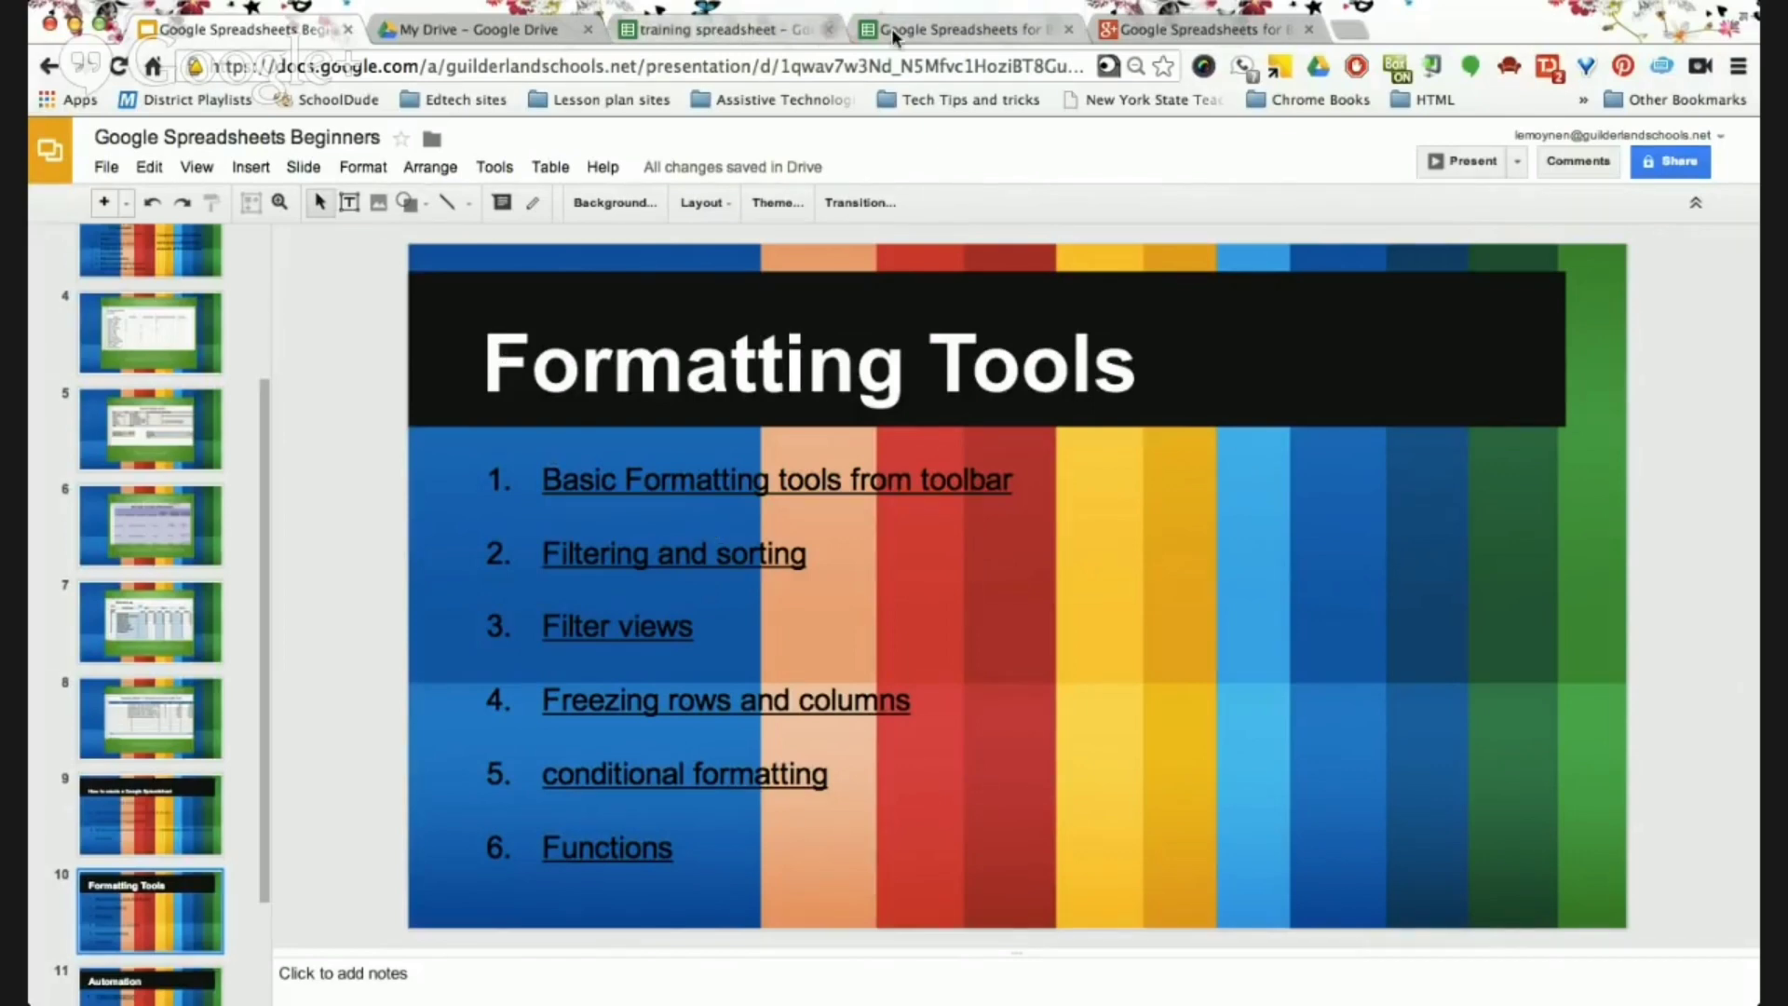
Switch to the 'Google Spreadsheets for Beginners Webinar' spreadsheet.
click(925, 25)
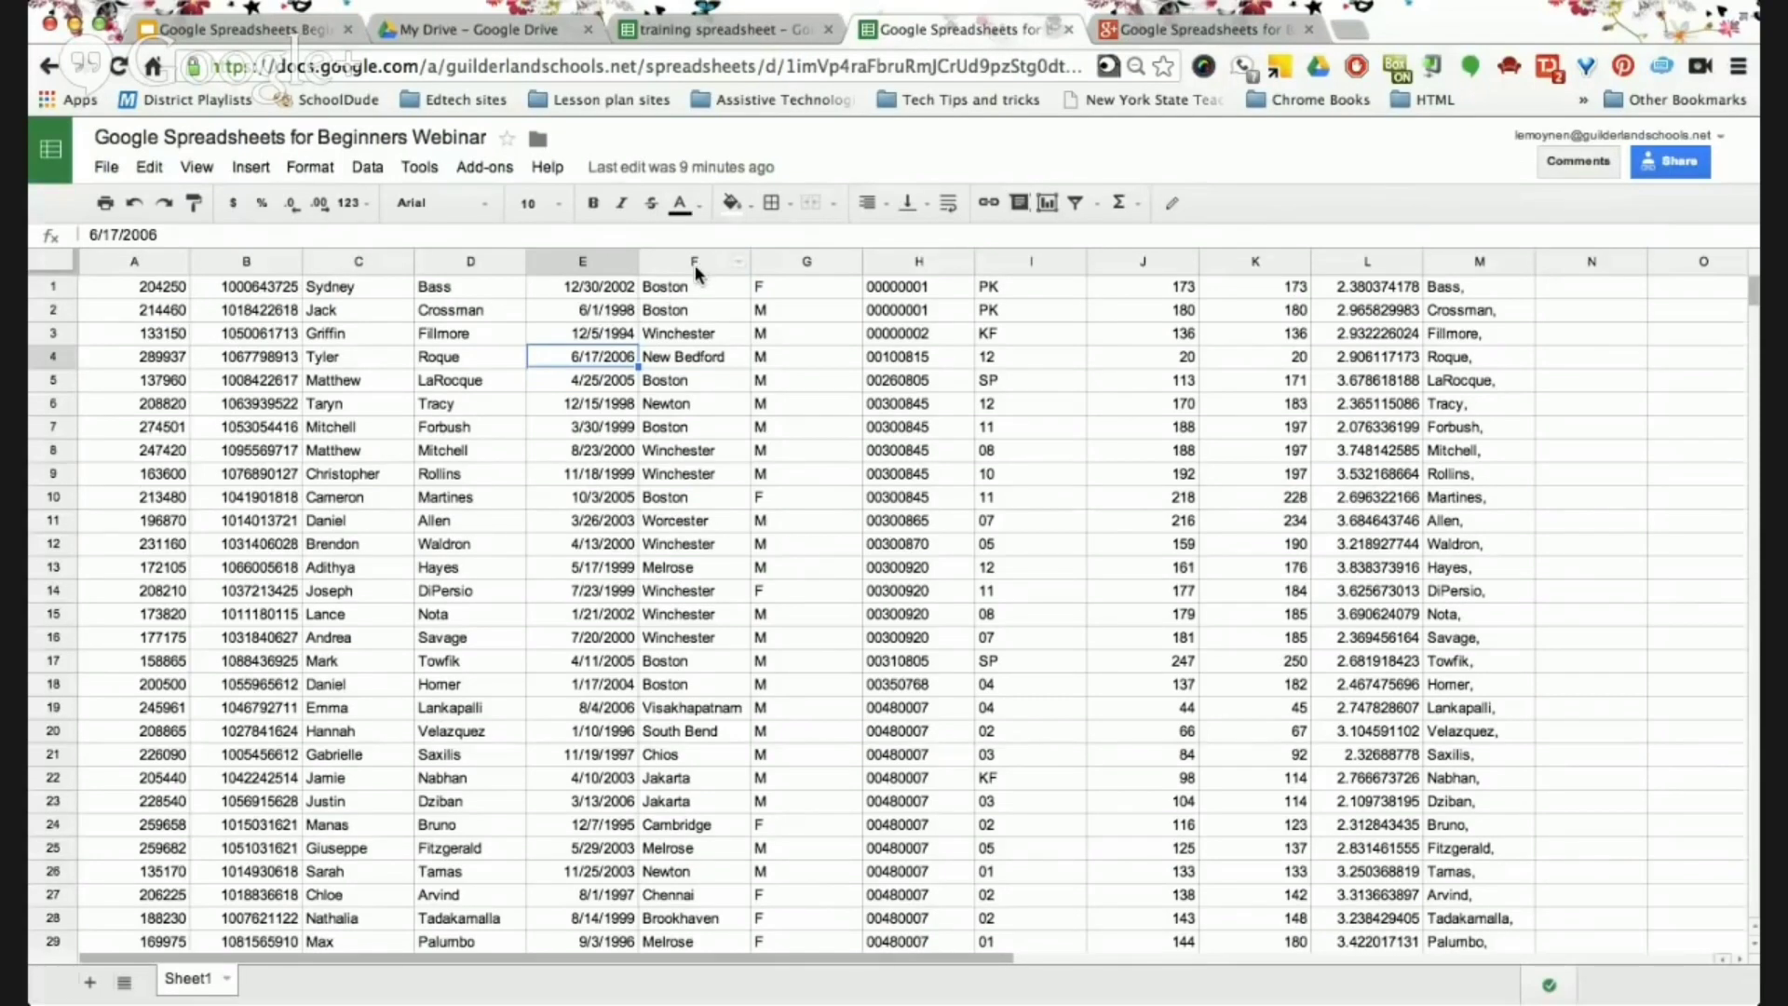
Select column F of city names, then select the whole sheet.
click(699, 262)
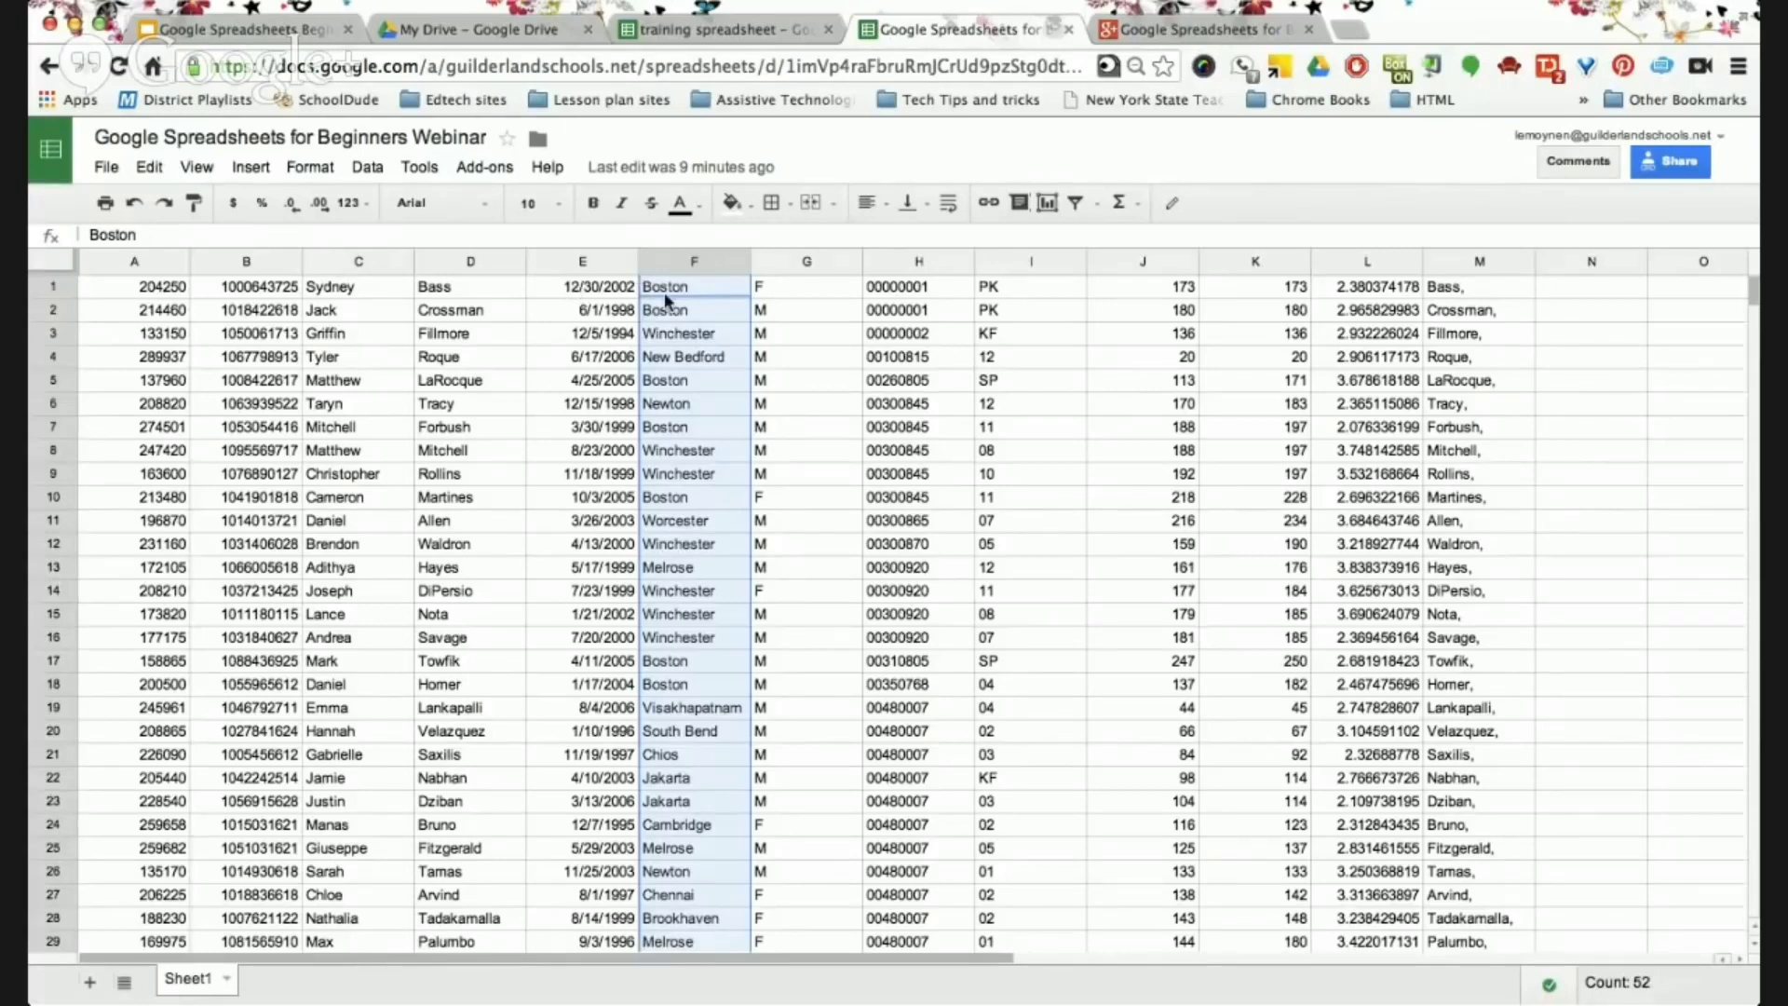
click(46, 253)
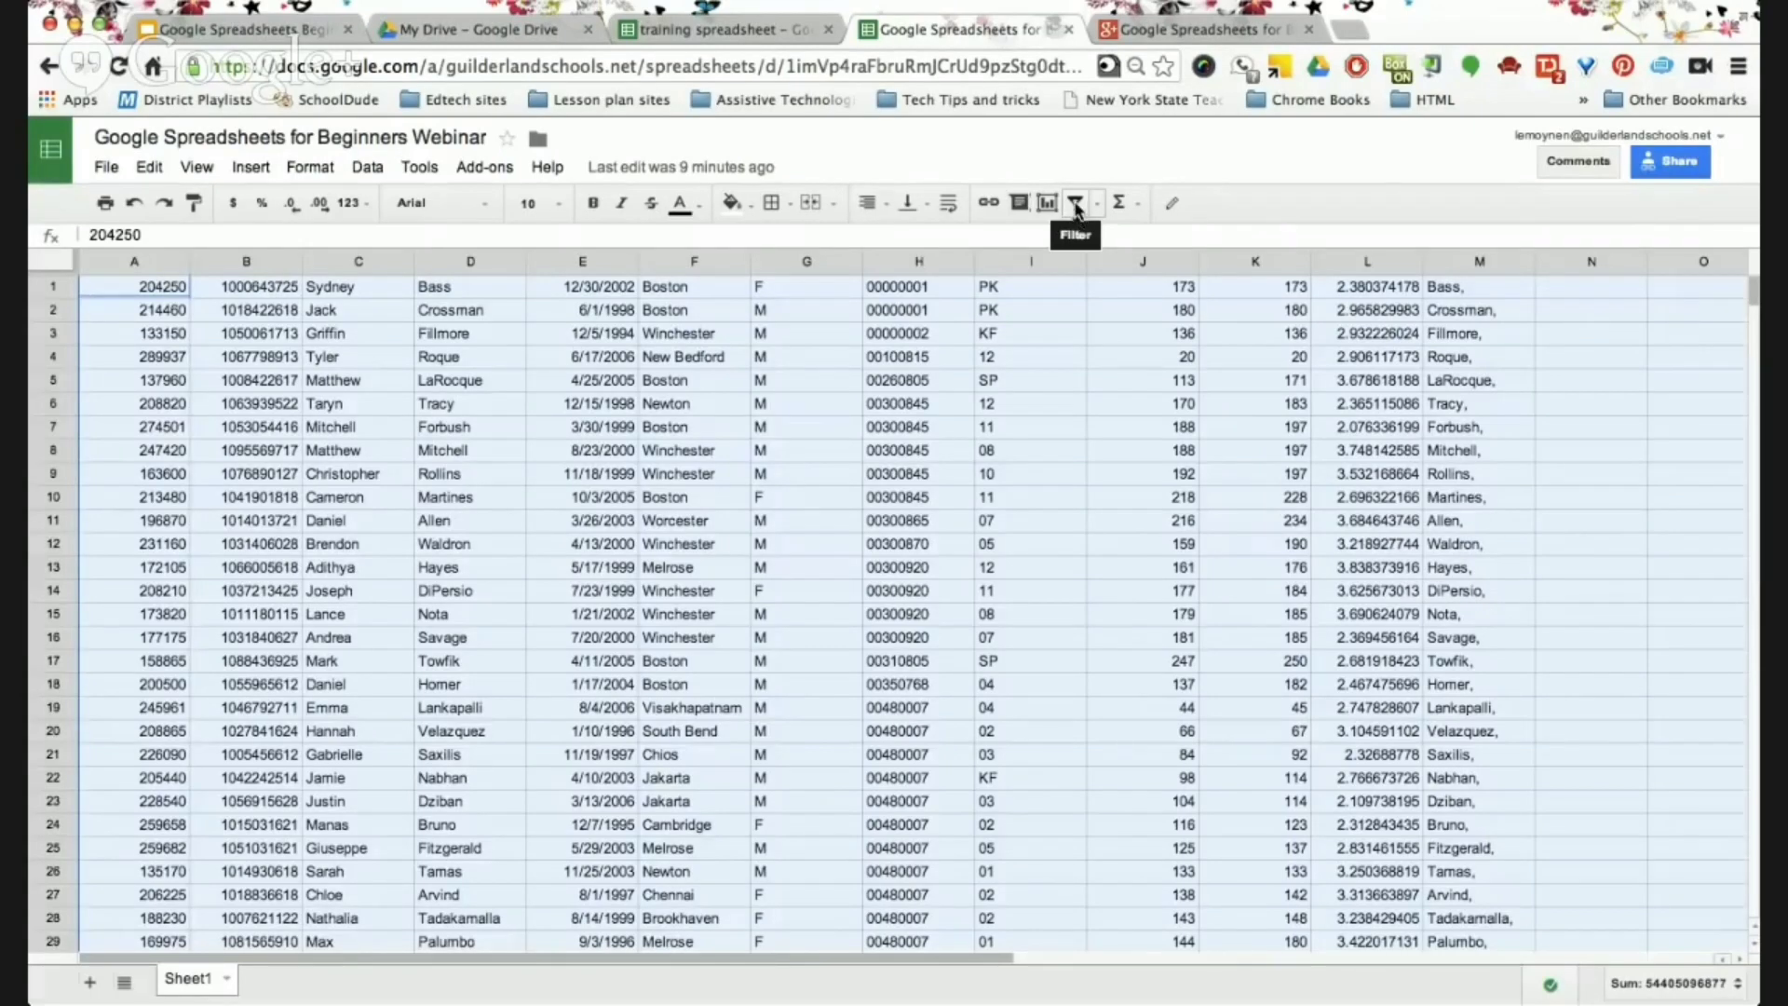
Turn on filters and limit column F's city filter to Boston only.
click(1076, 203)
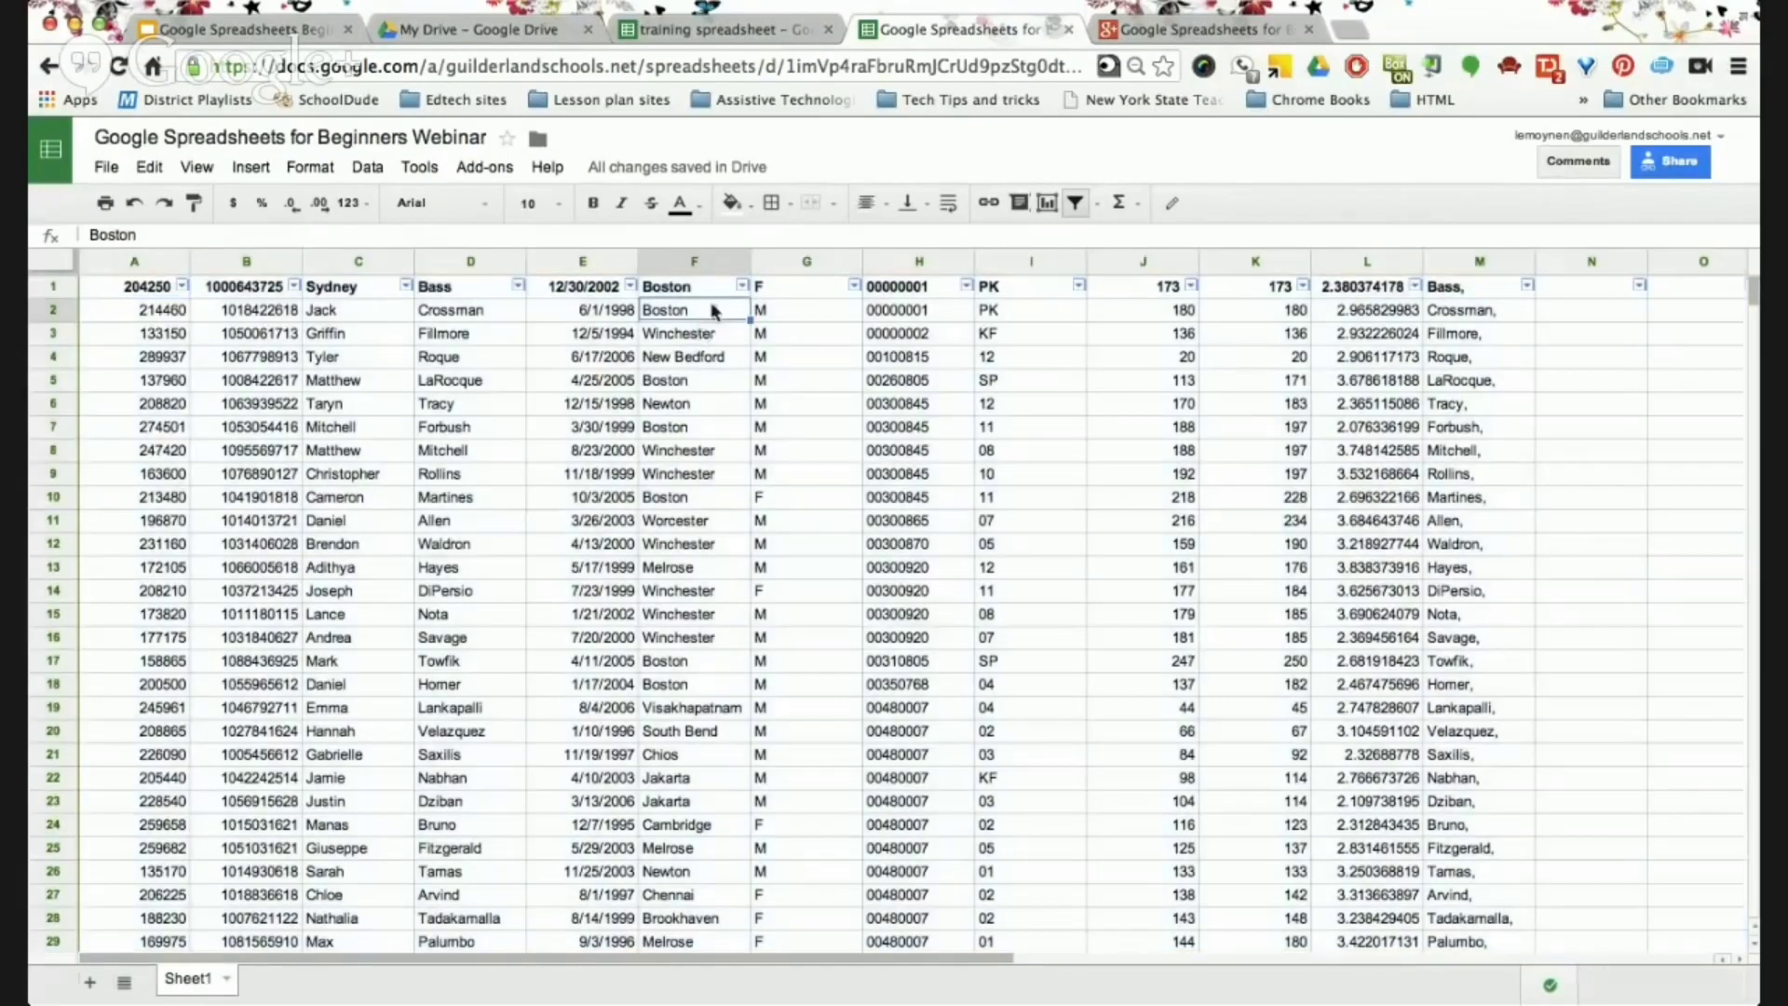
click(746, 293)
click(744, 288)
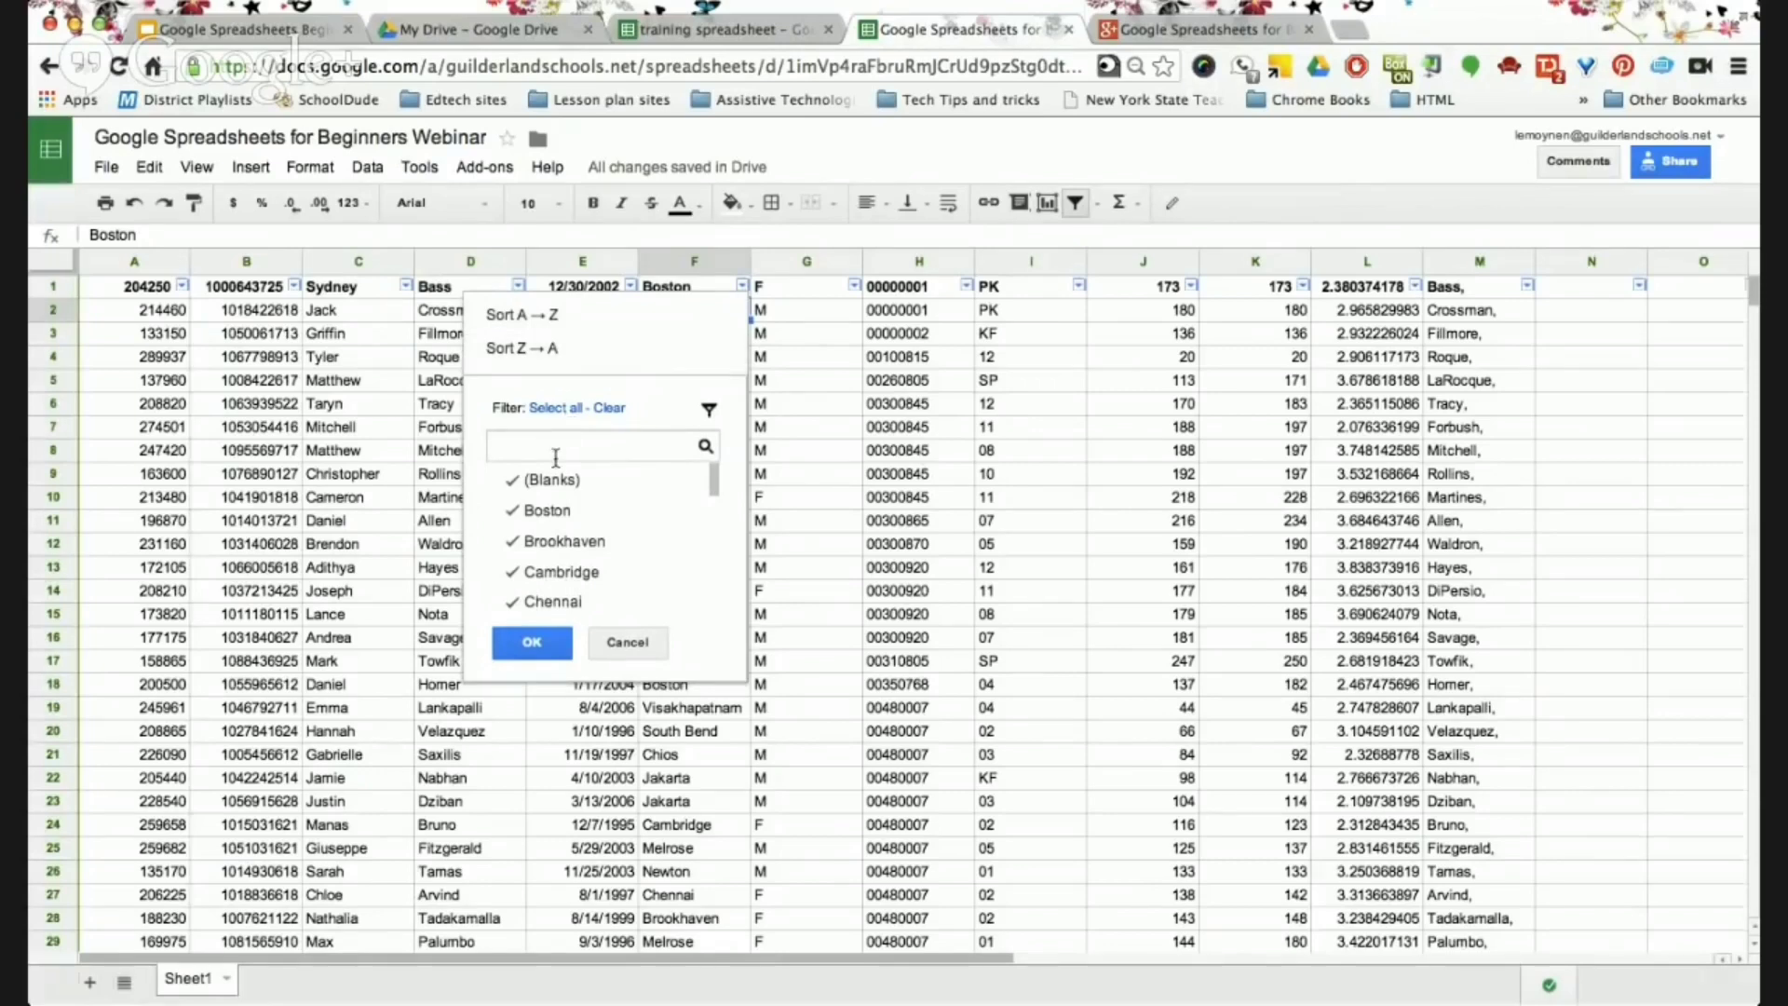
scroll(551, 590, down, 1)
scroll(551, 589, down, 5)
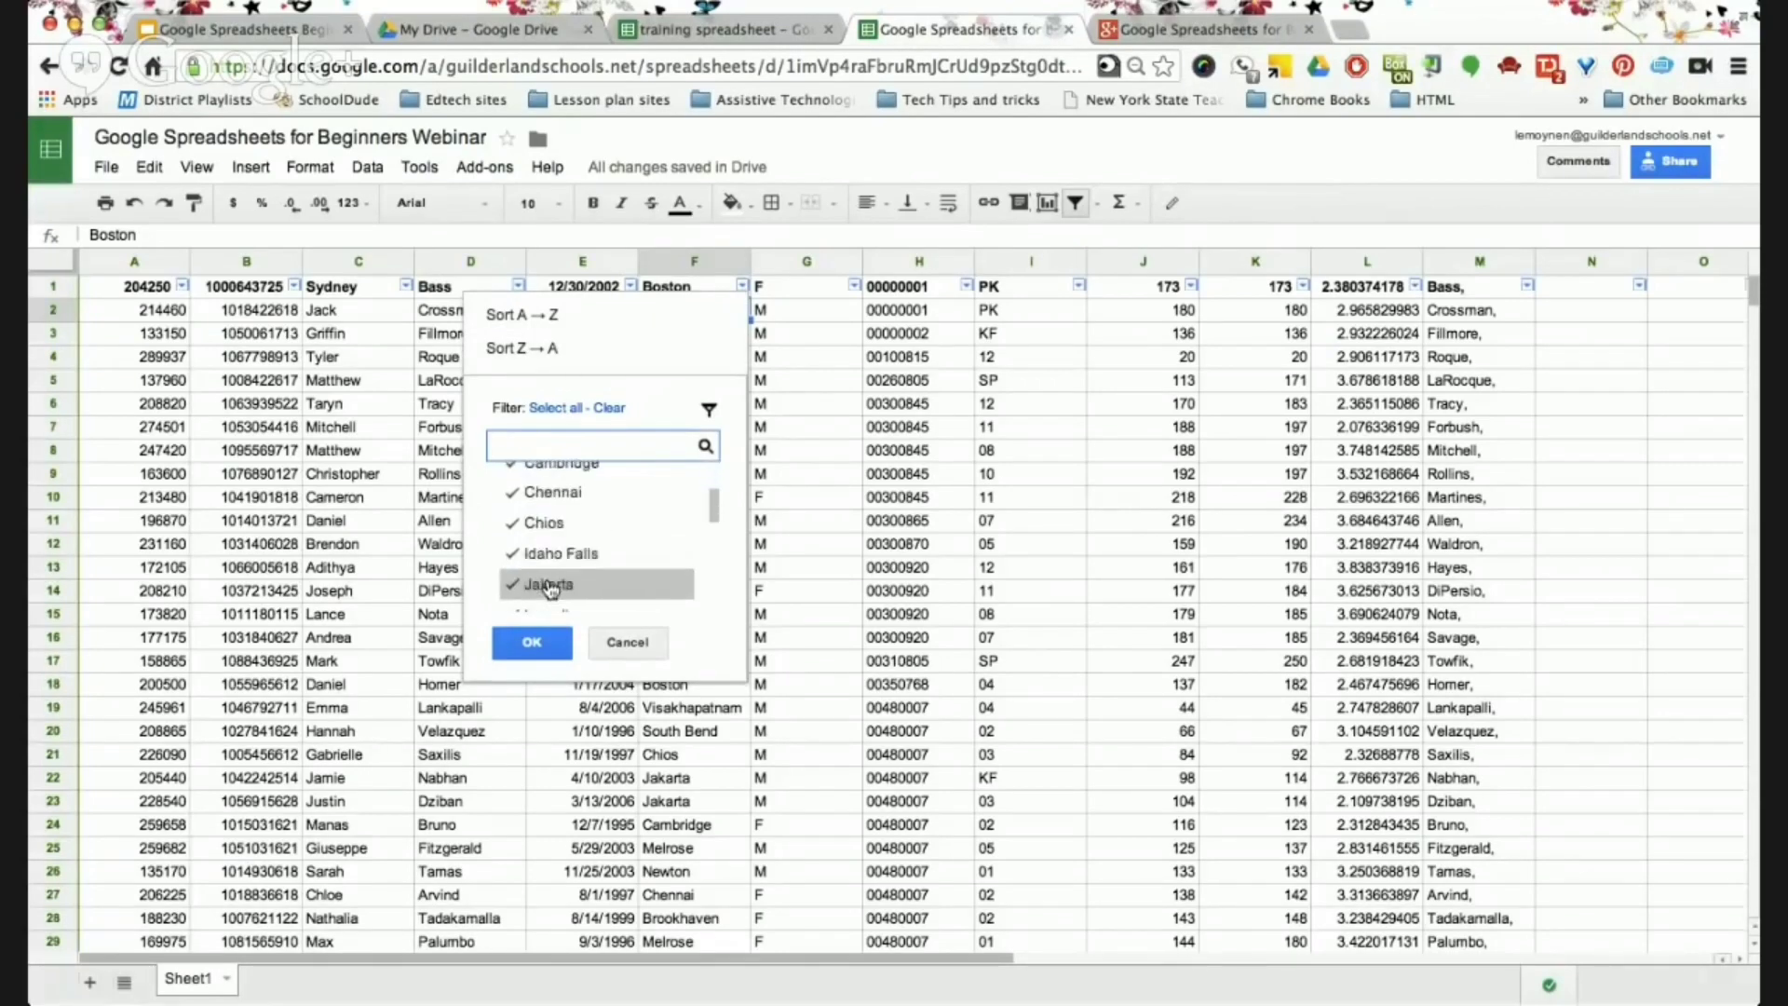
scroll(551, 589, down, 3)
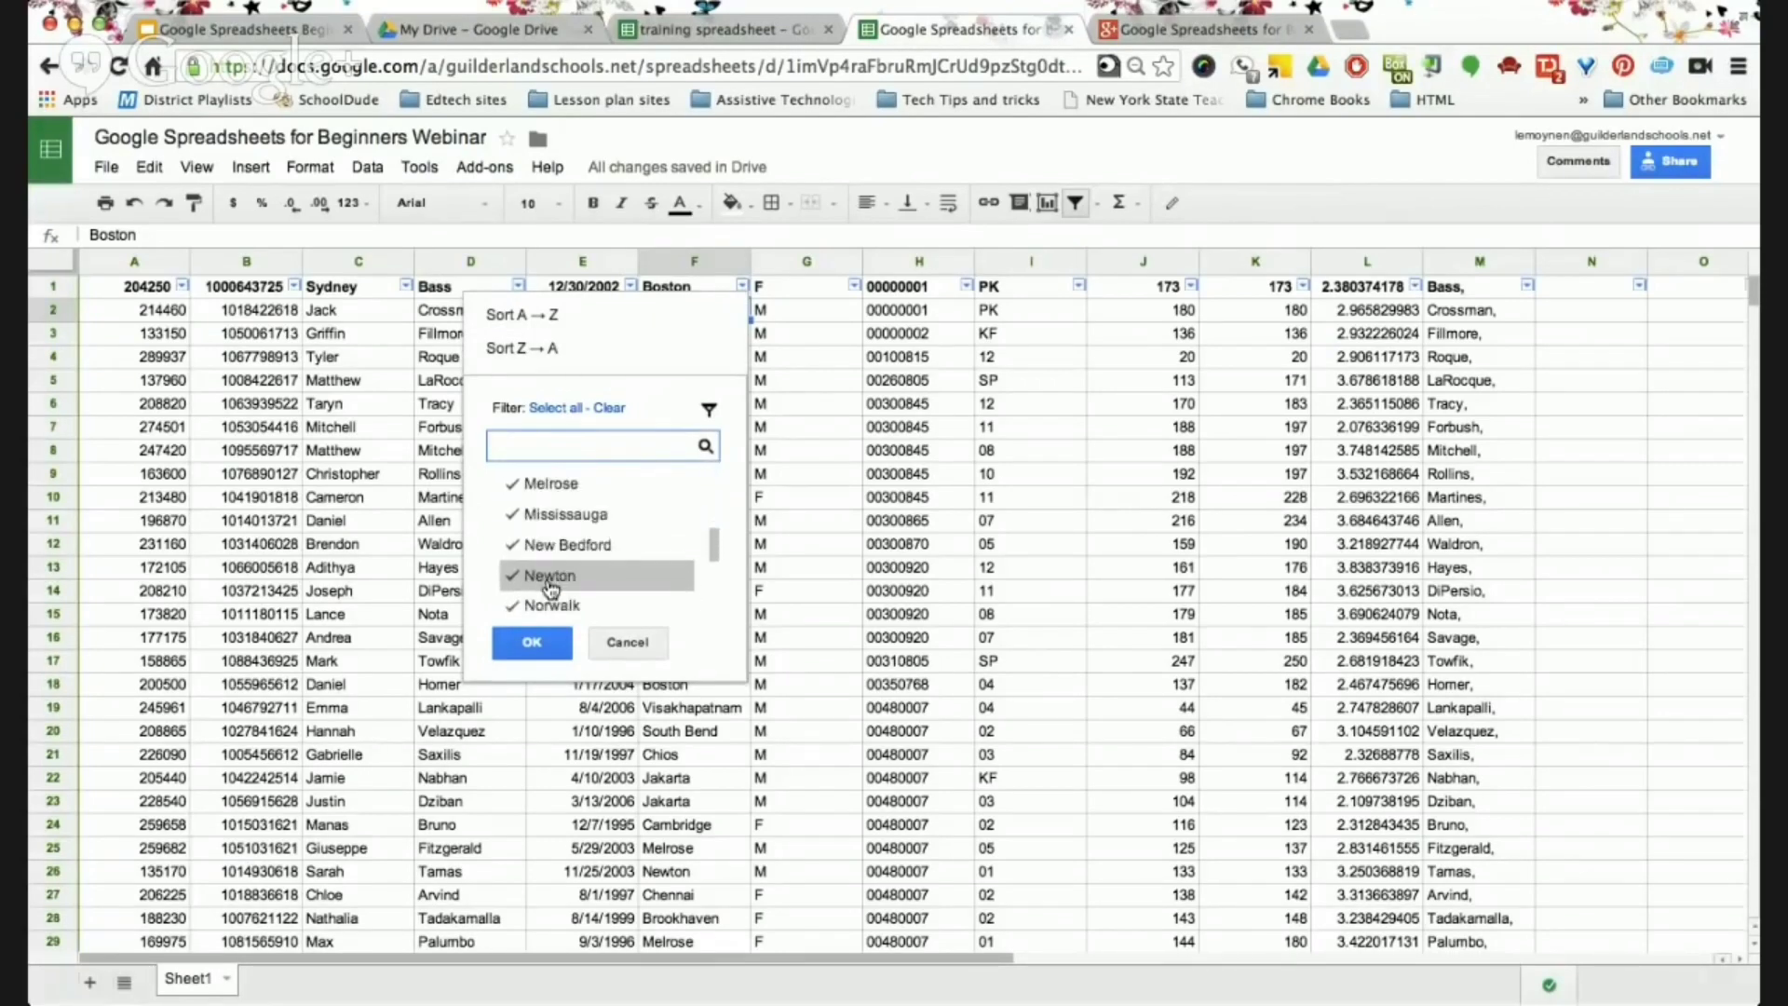
scroll(551, 590, down, 2)
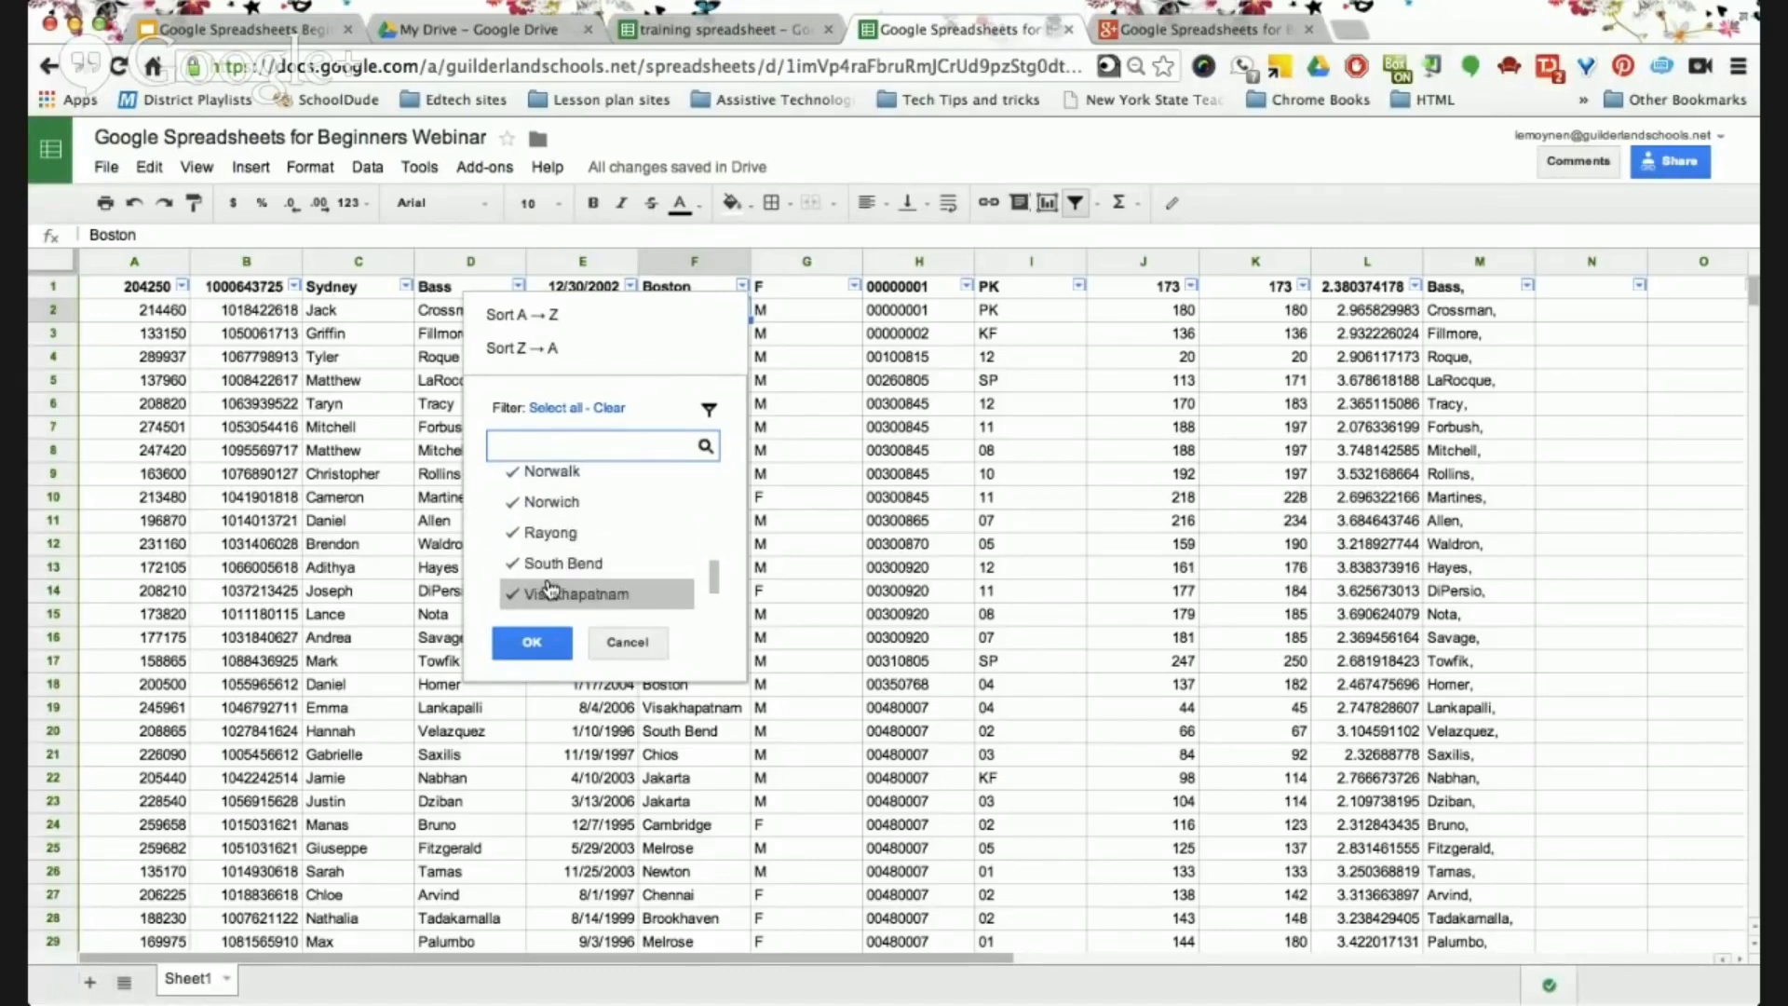
scroll(551, 590, up, 2)
scroll(551, 589, up, 5)
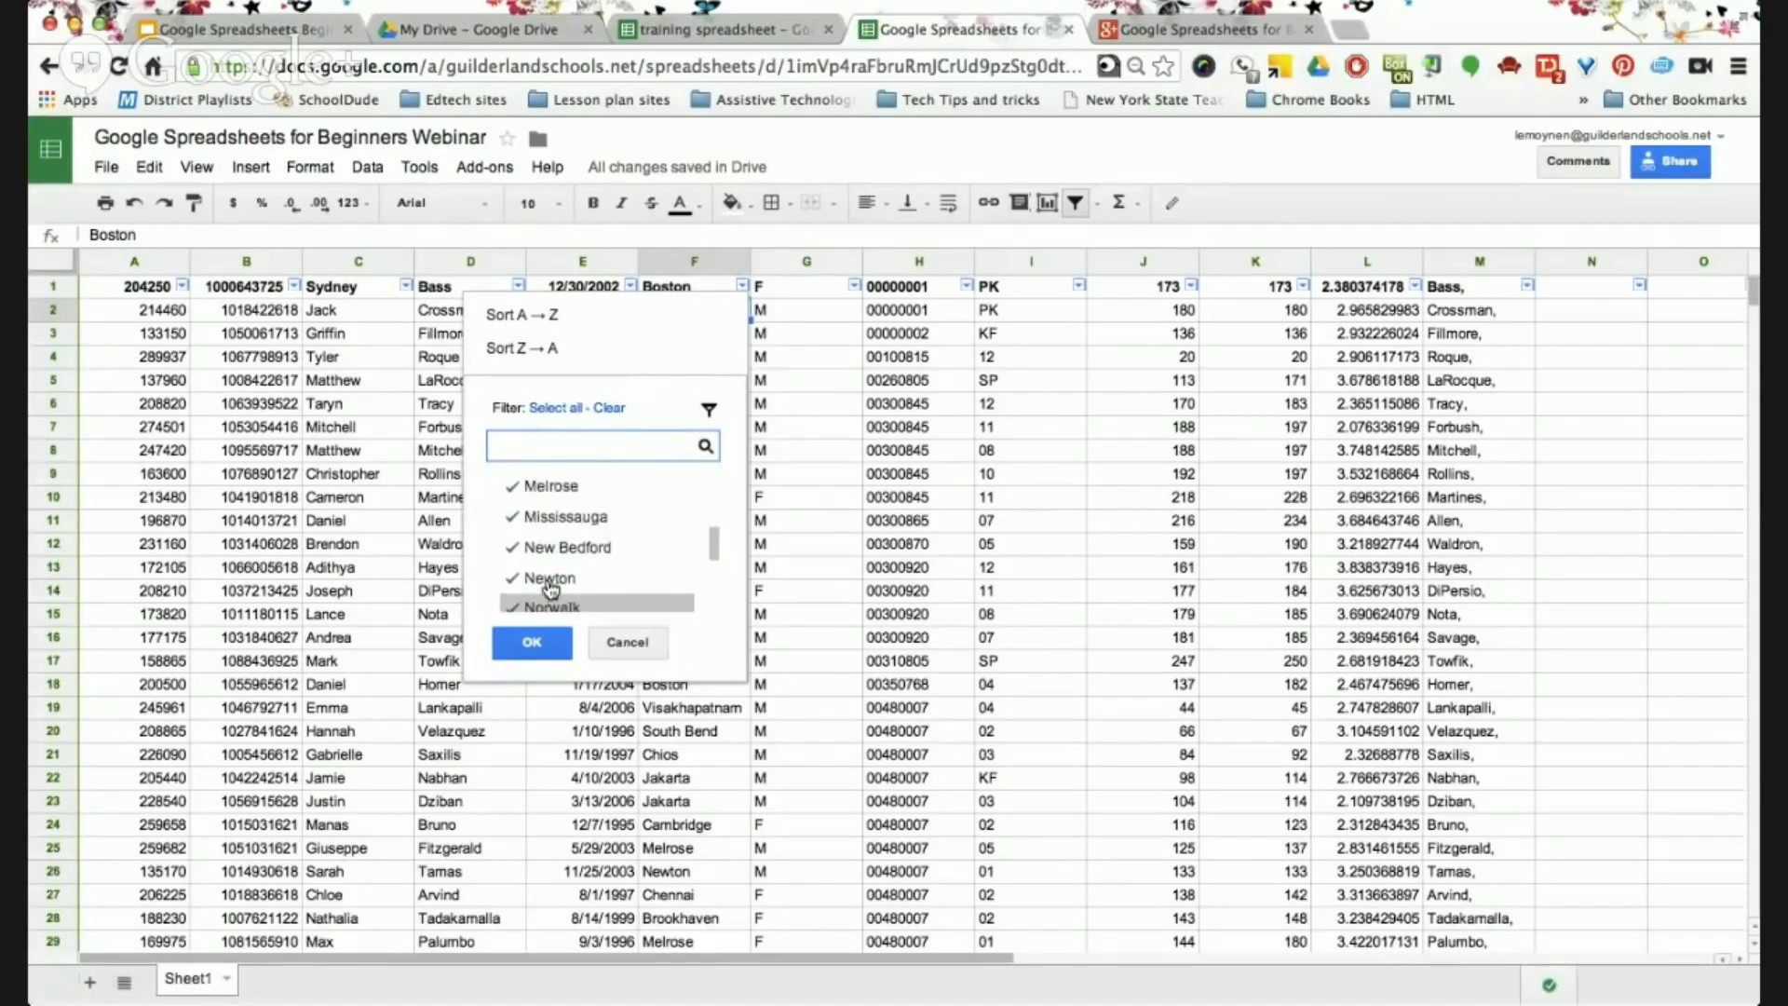
scroll(551, 589, up, 4)
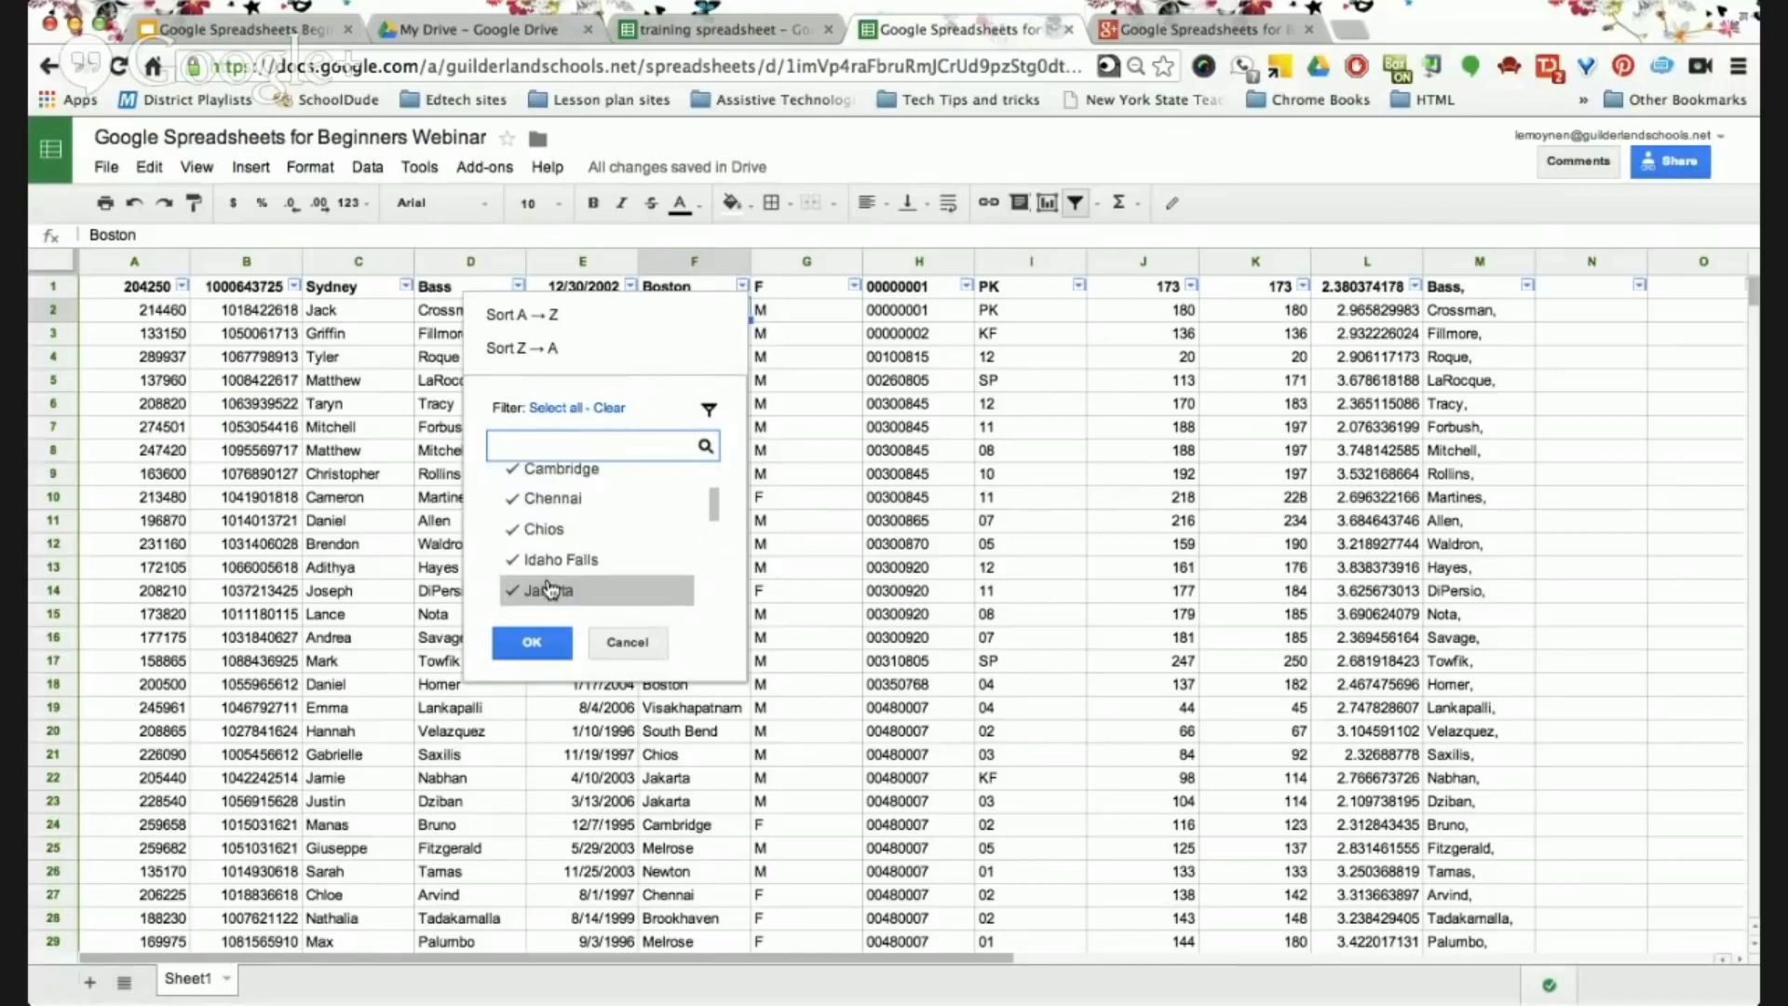
scroll(551, 589, up, 1)
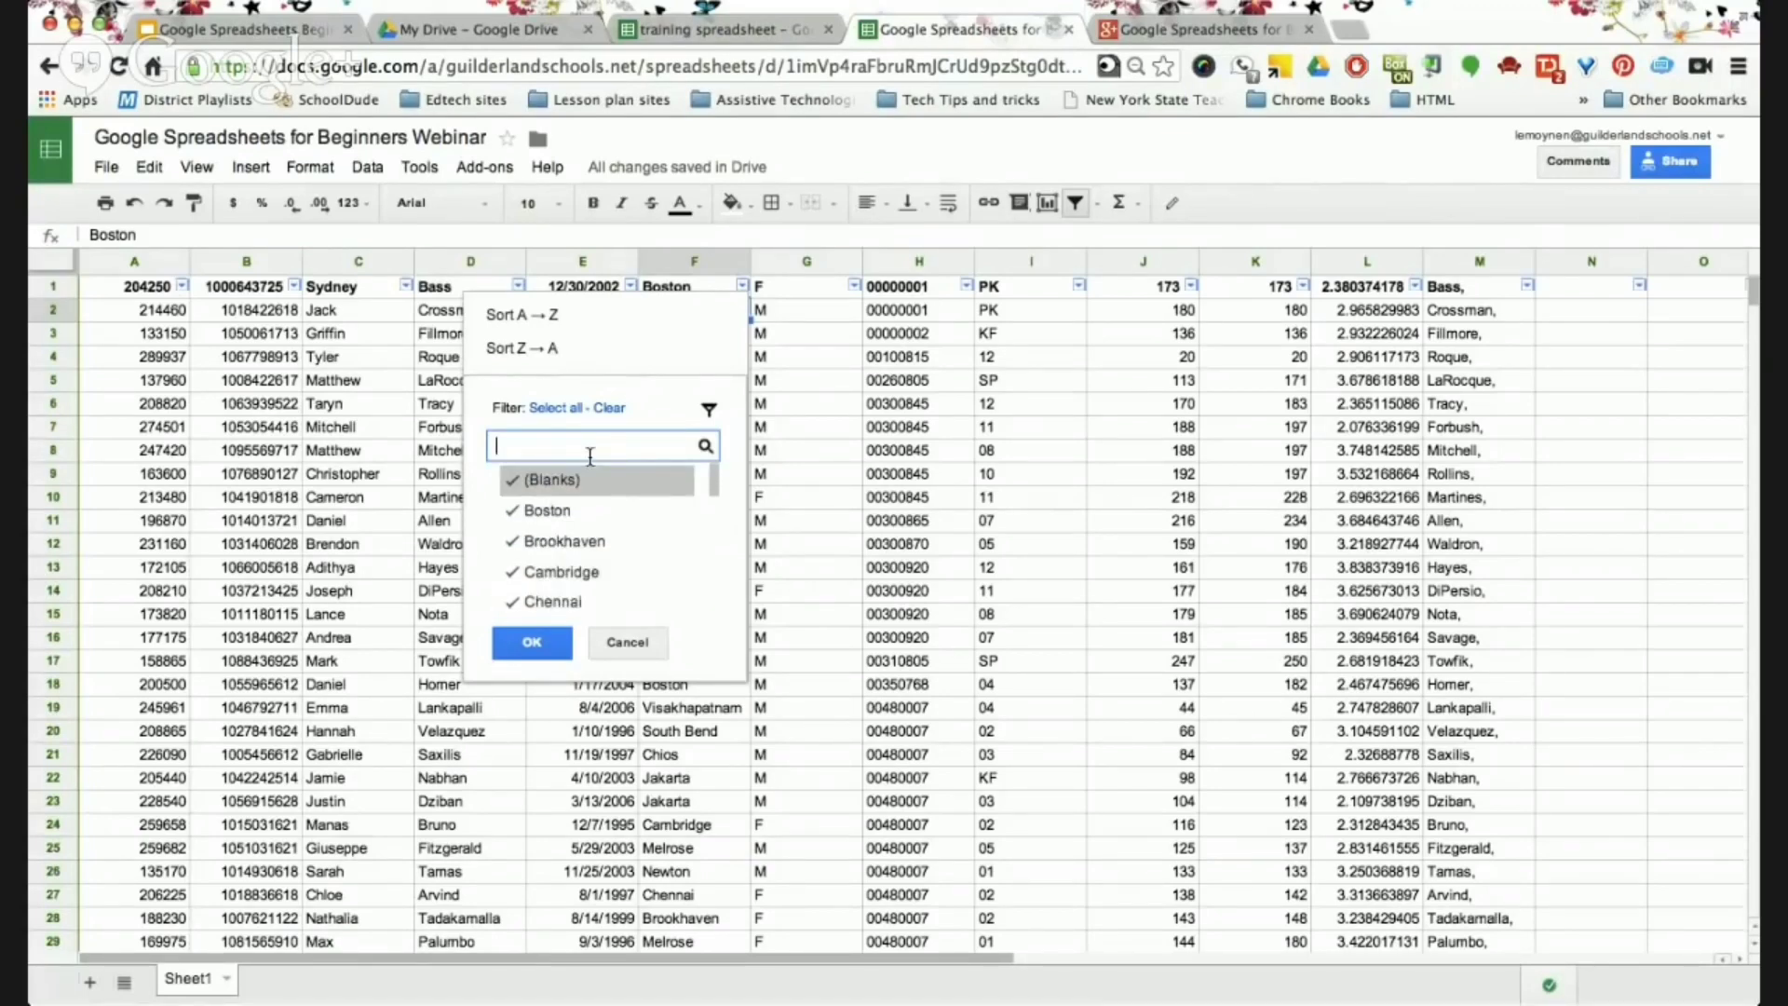
click(609, 406)
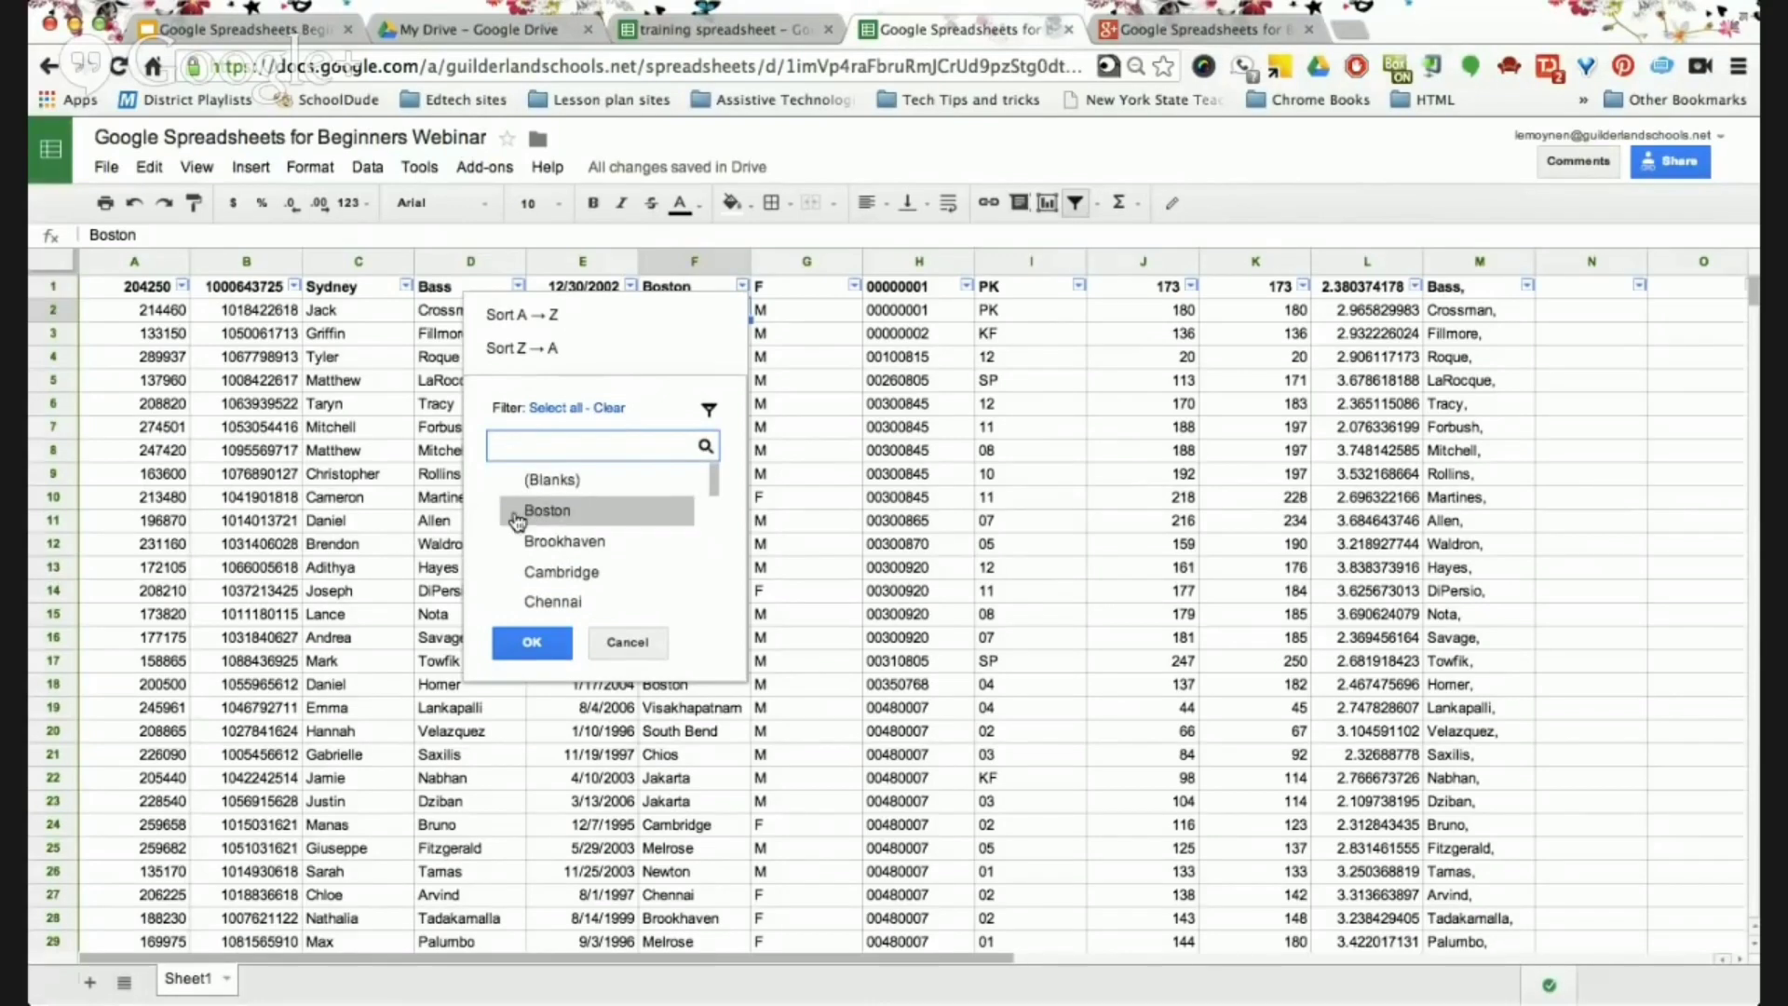
click(515, 519)
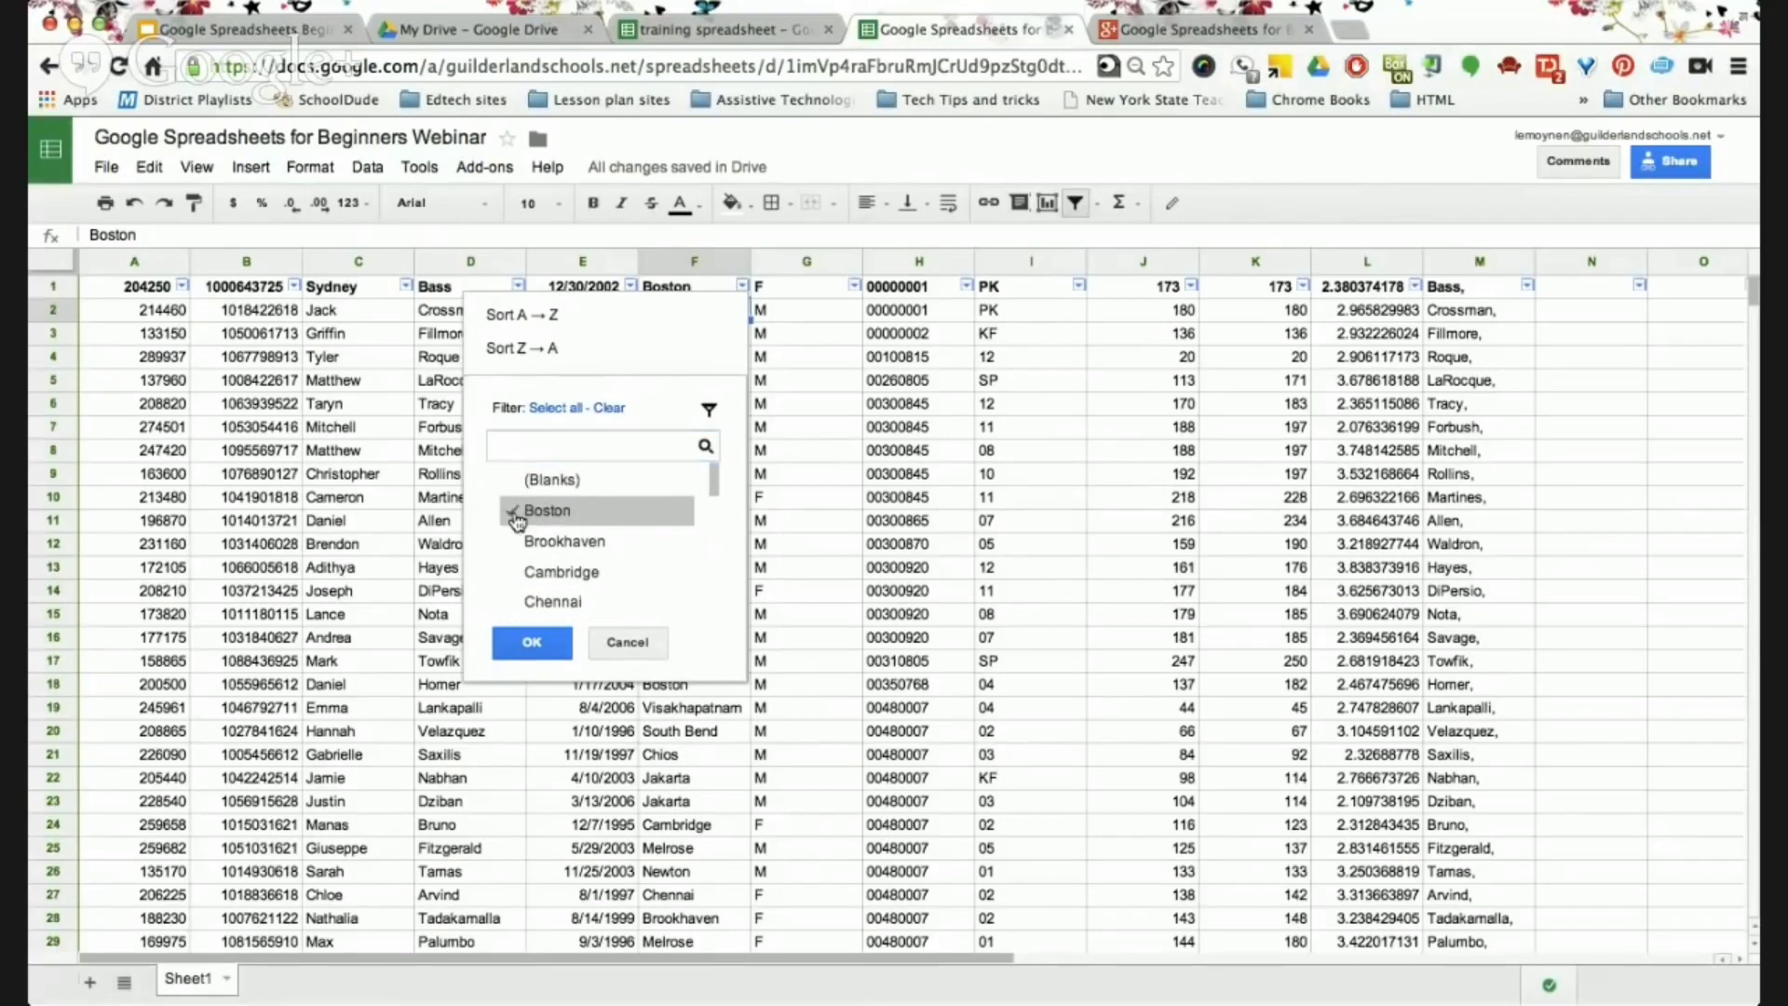
click(531, 643)
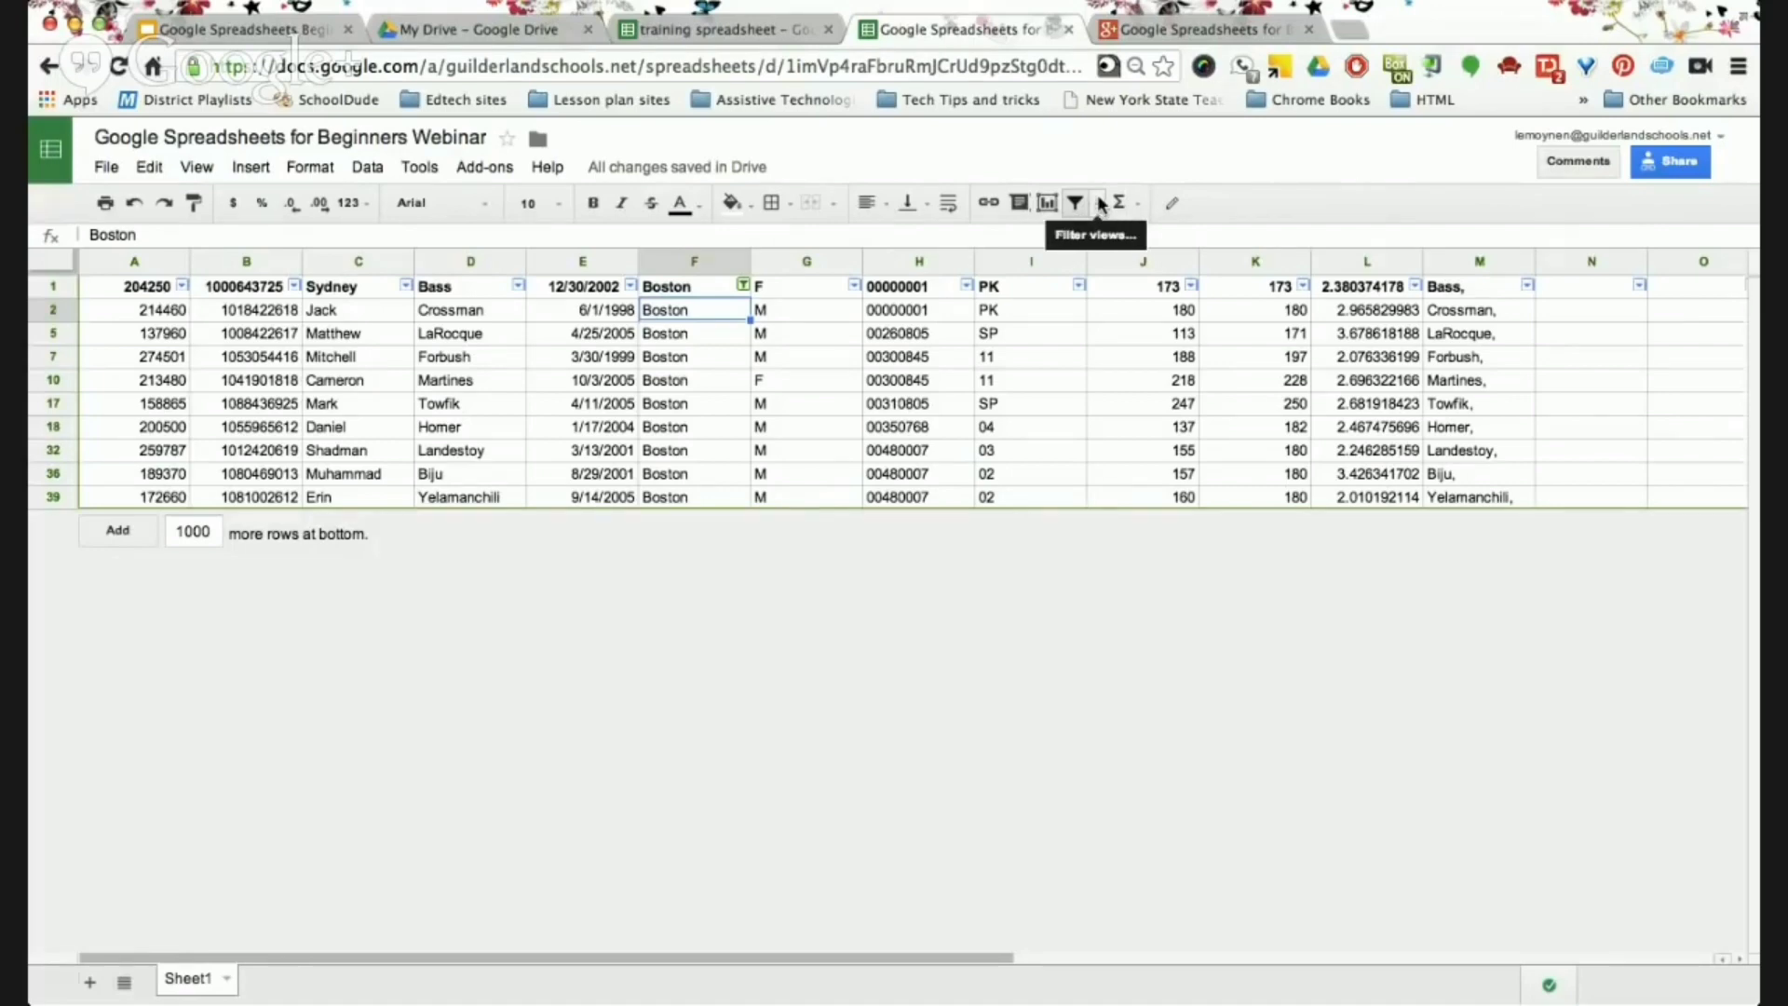
Save the current filter as a filter view named 'Boston Born'.
click(1099, 204)
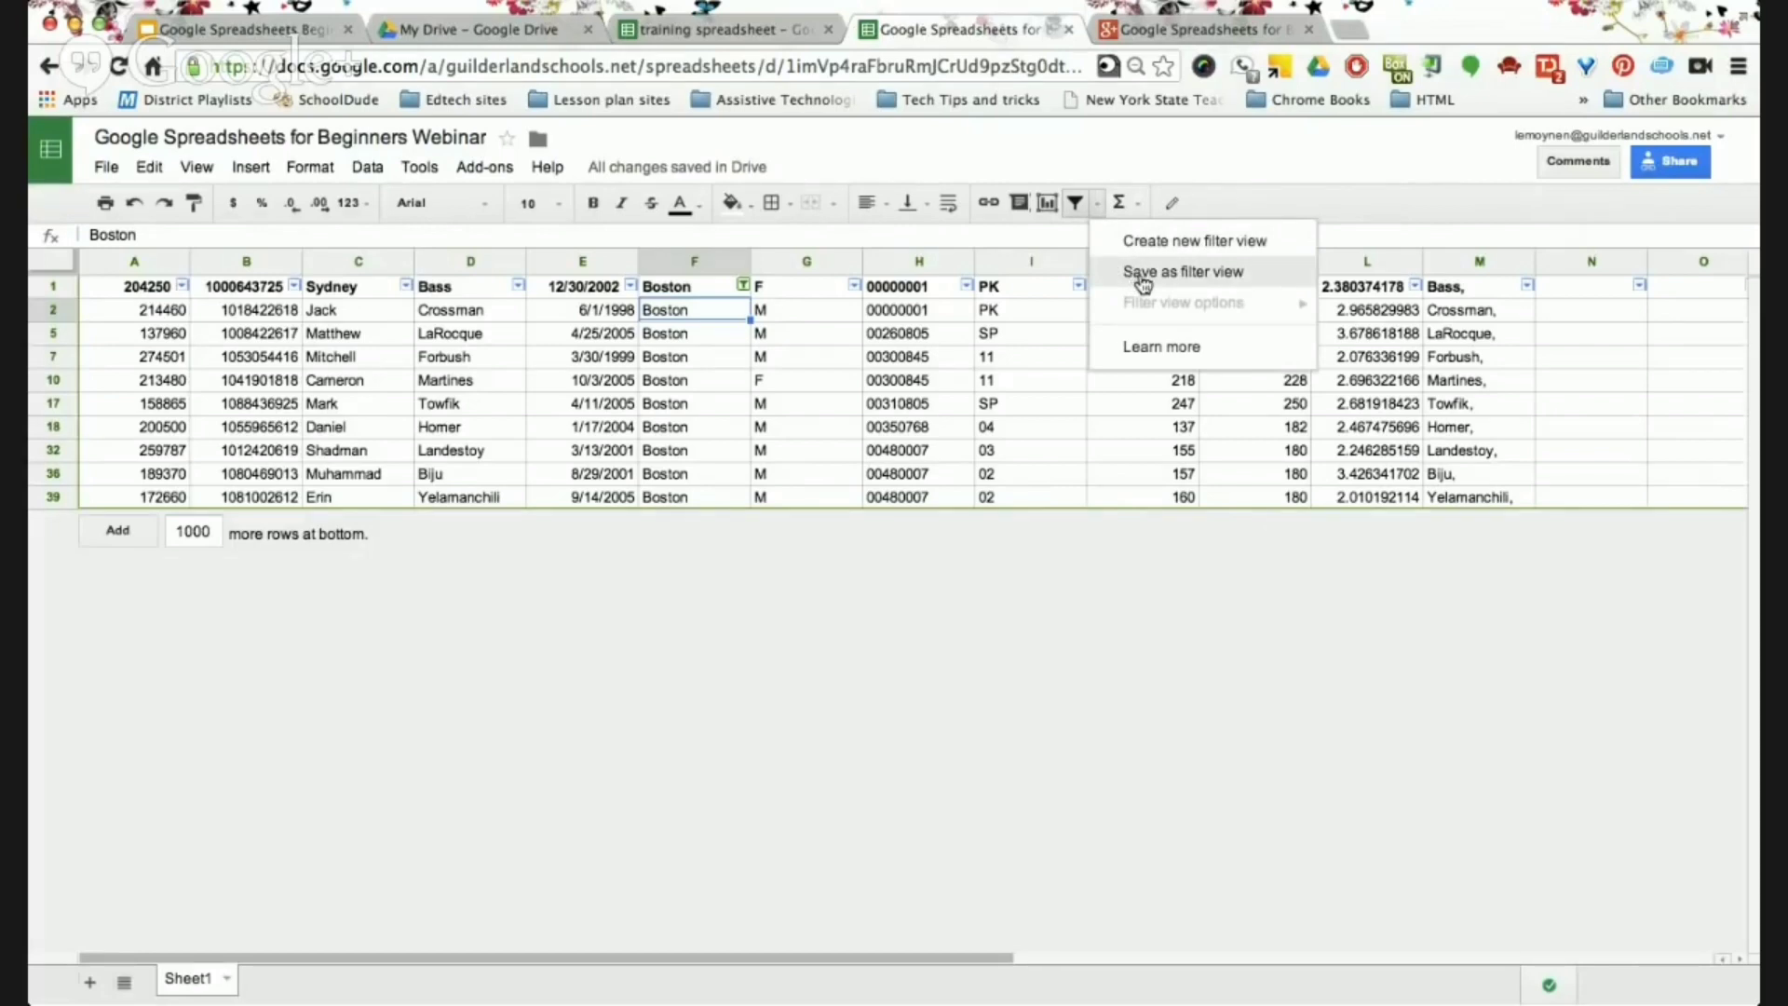
click(1142, 275)
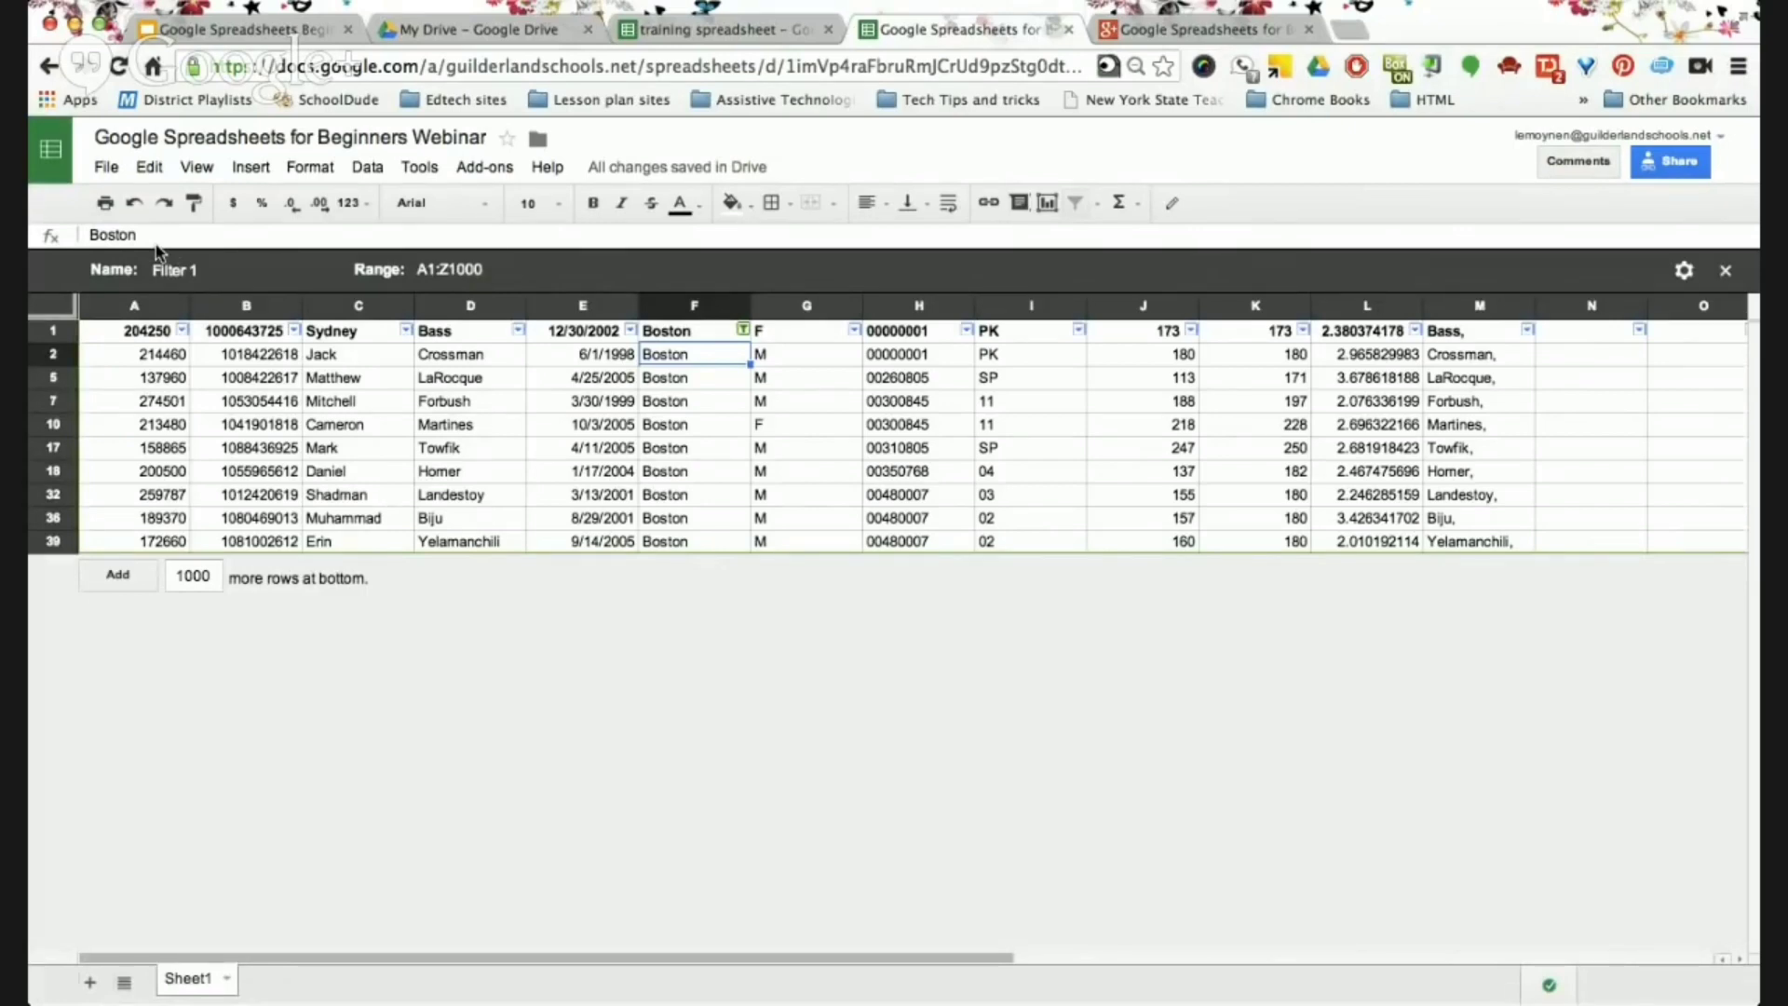
click(1100, 204)
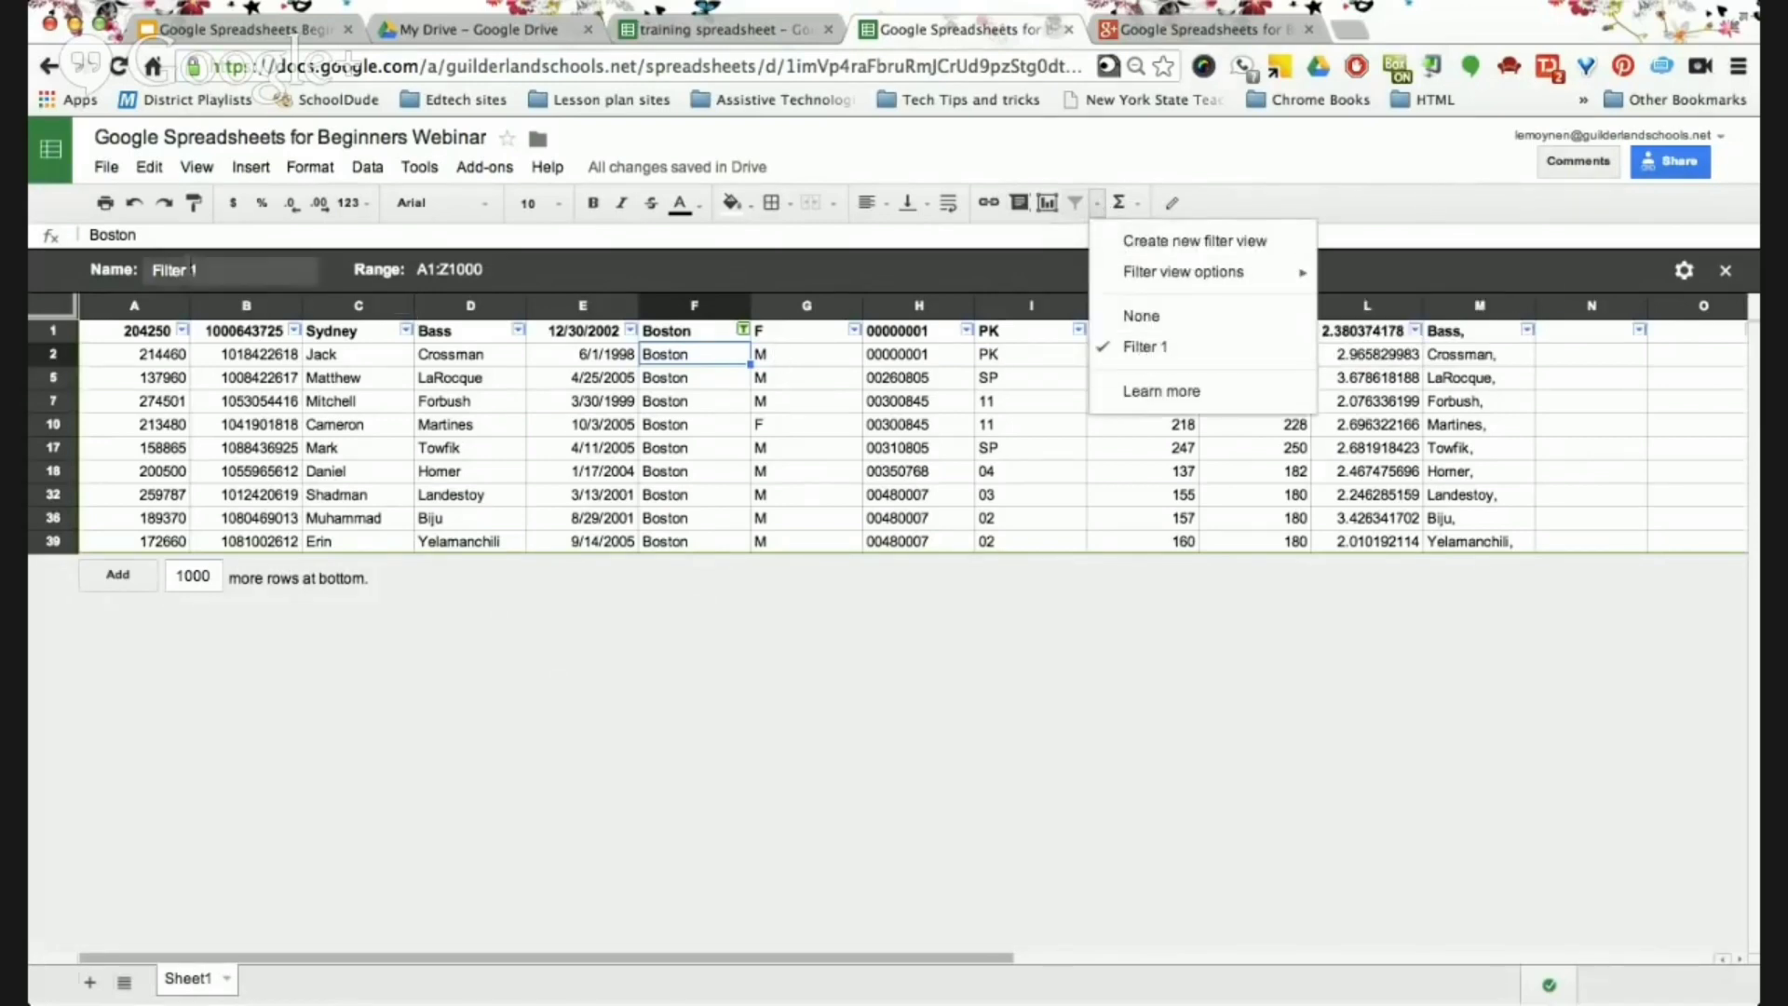
click(196, 271)
key(BackSpace)
key(BackSpace)
key(BackSpace)
key(BackSpace)
key(BackSpace)
key(BackSpace)
key(BackSpace)
key(BackSpace)
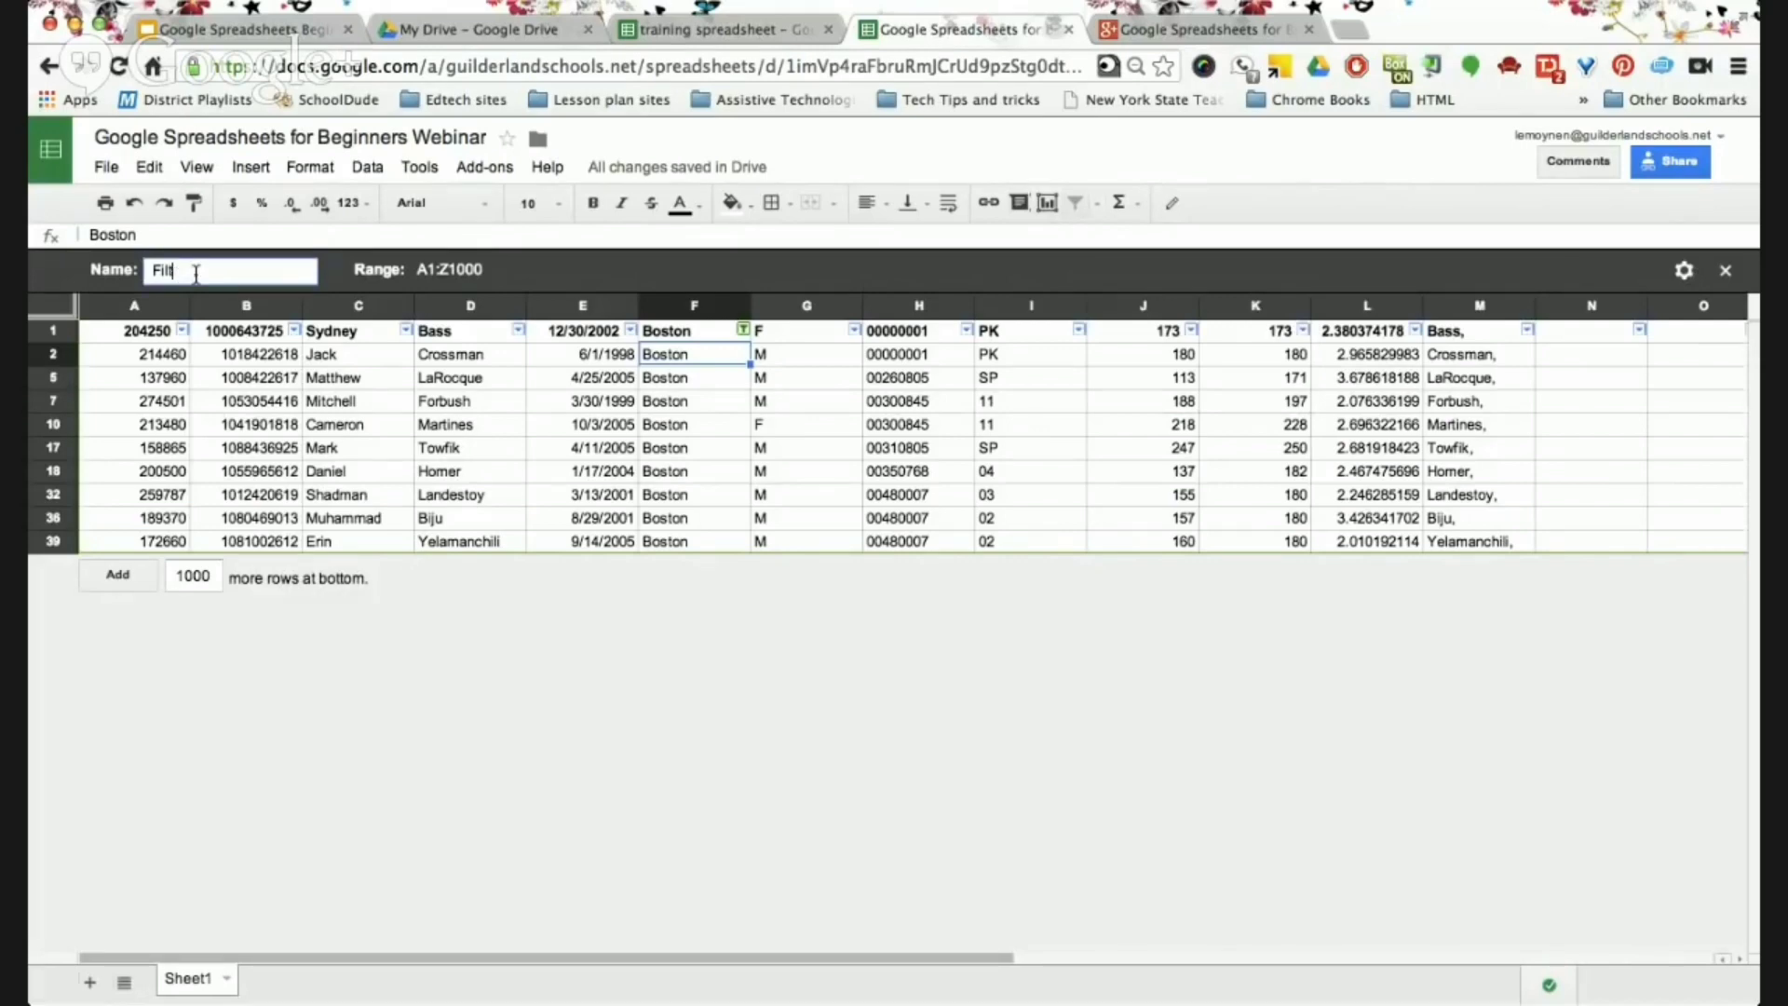
text(Boston Born)
key(Return)
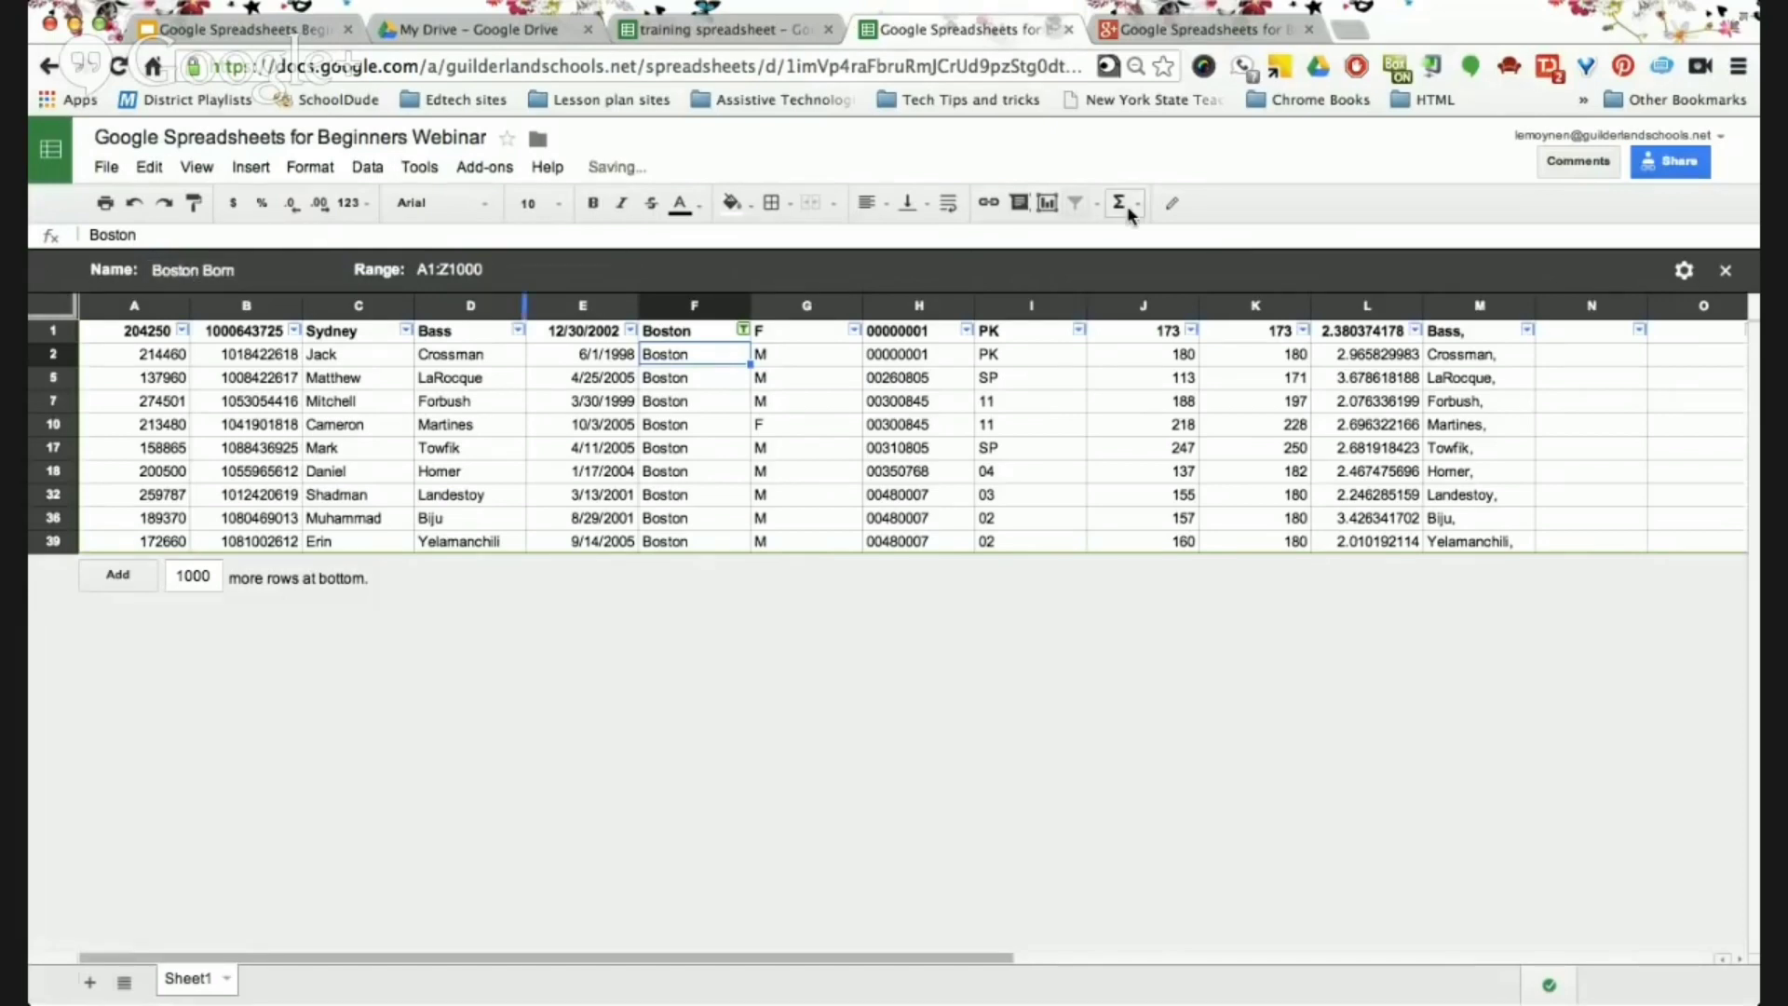
click(1137, 203)
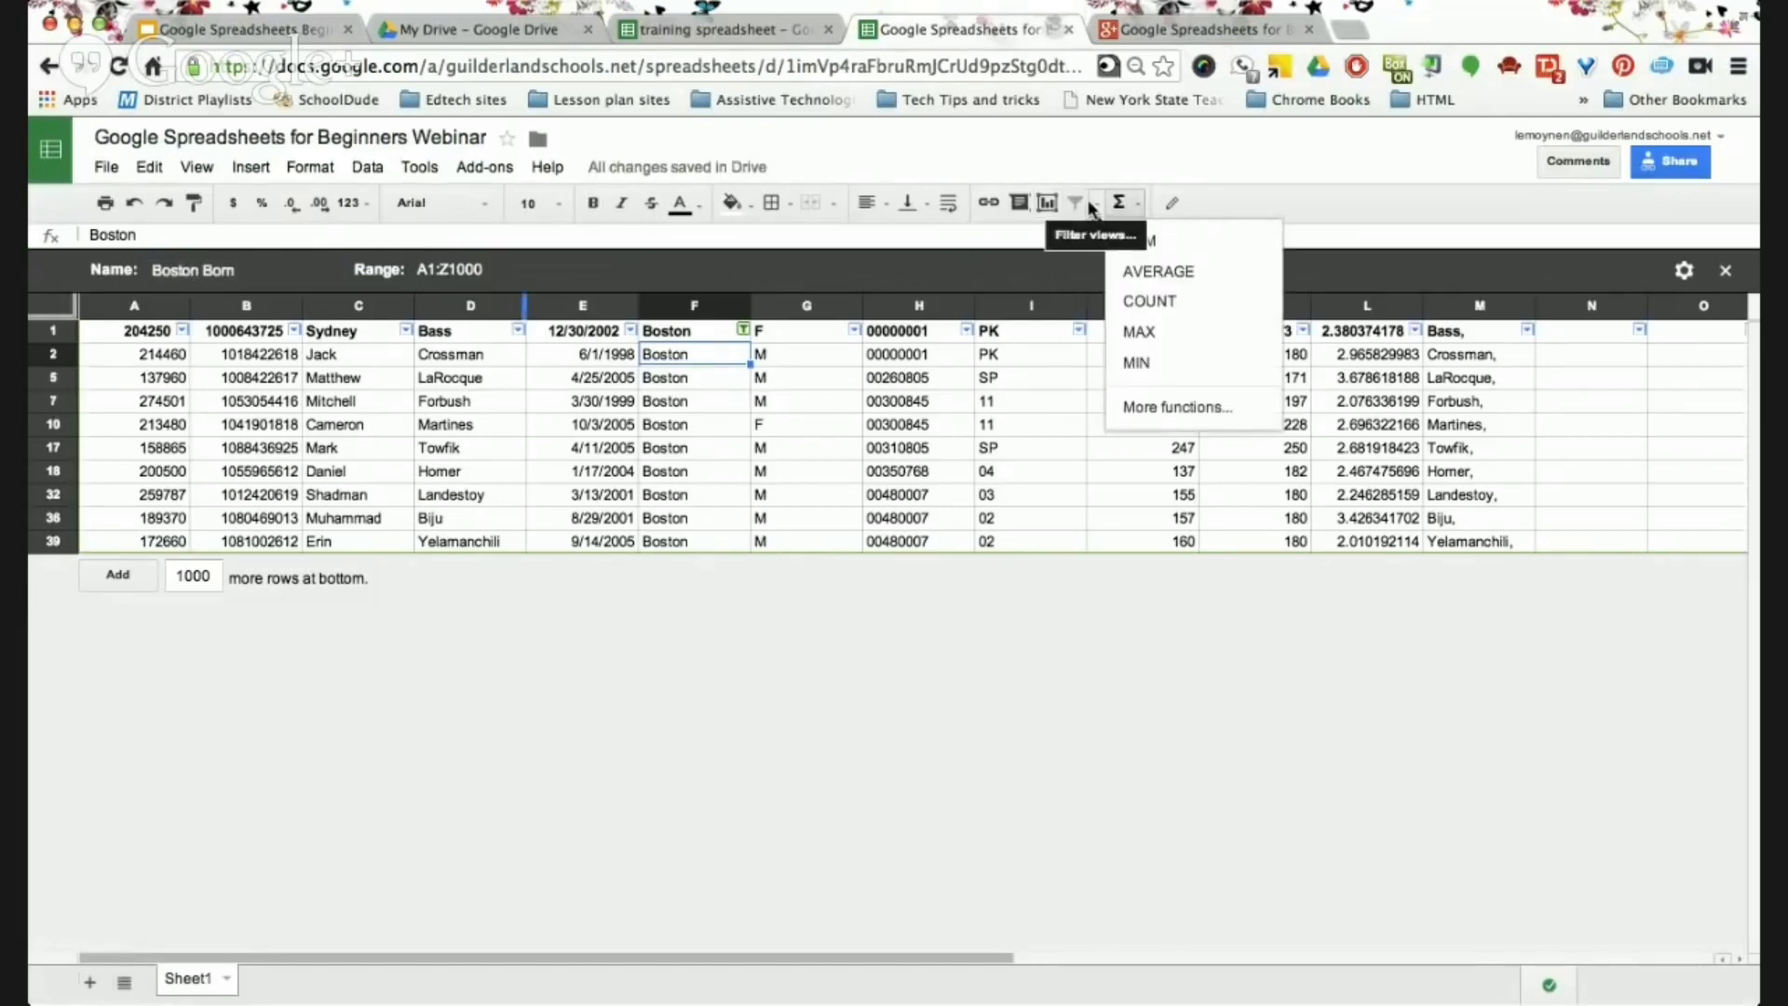
click(1094, 203)
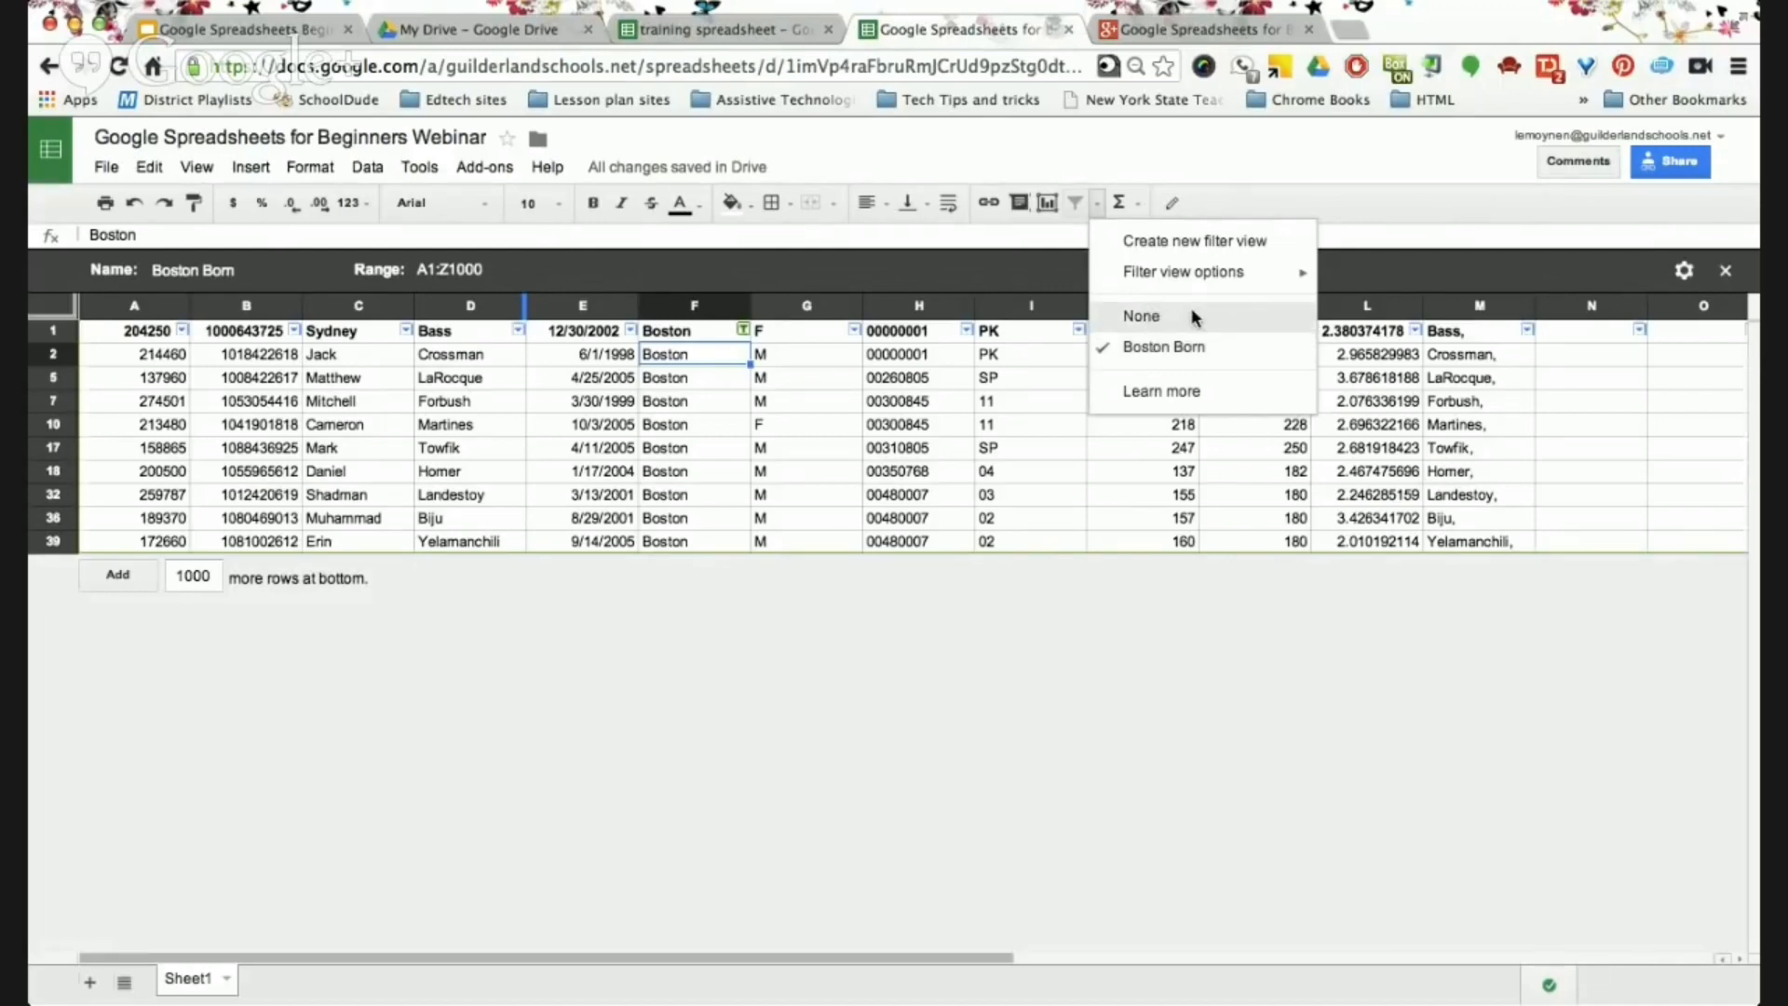
Exit the Boston Born filter view and switch off the filter to show all rows.
click(1190, 314)
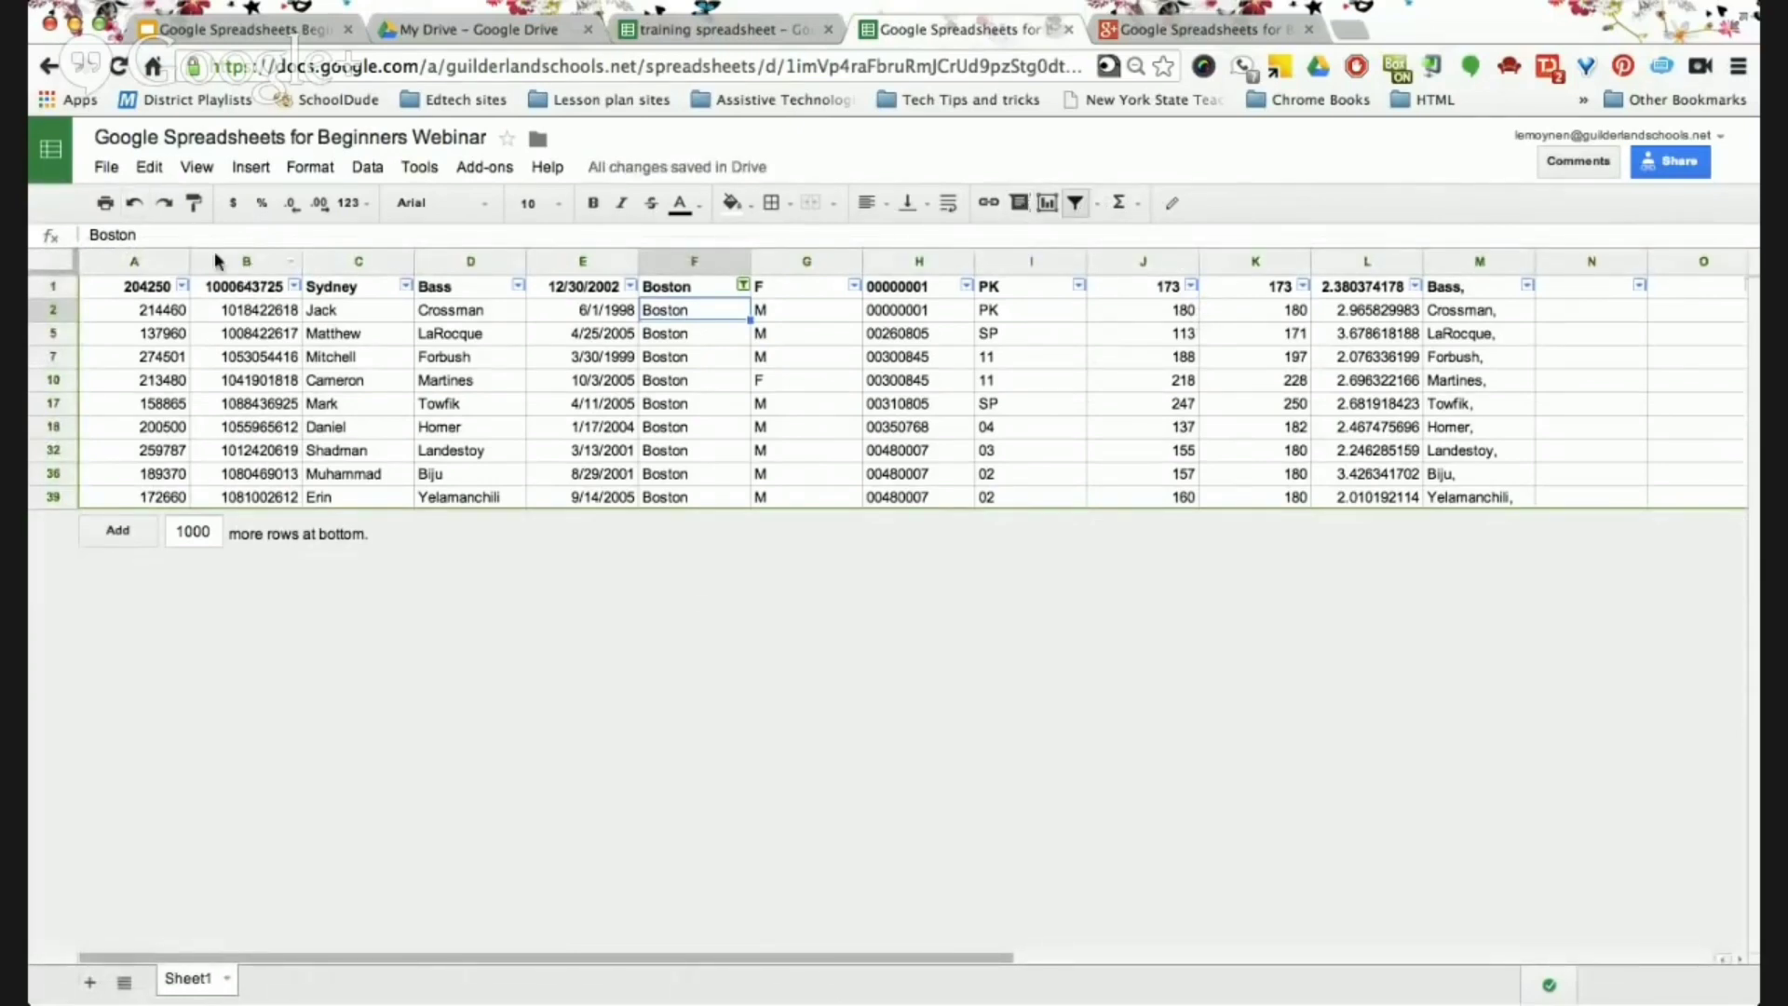
click(1097, 202)
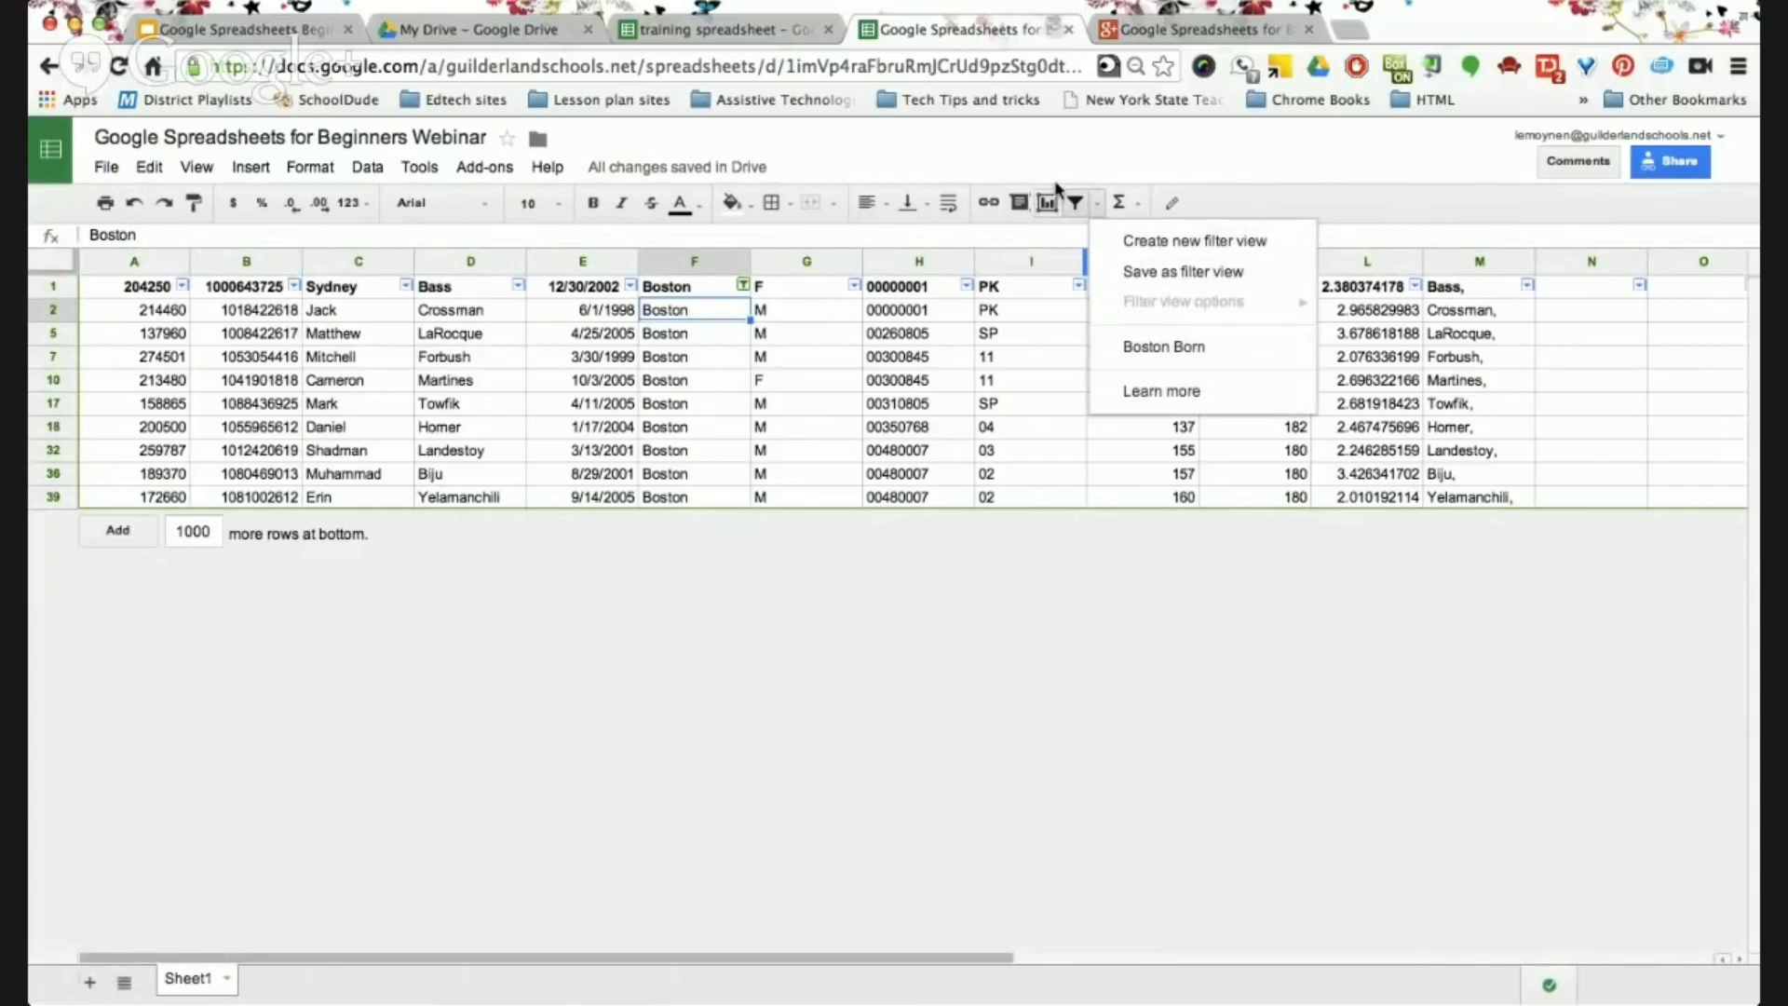
click(1079, 199)
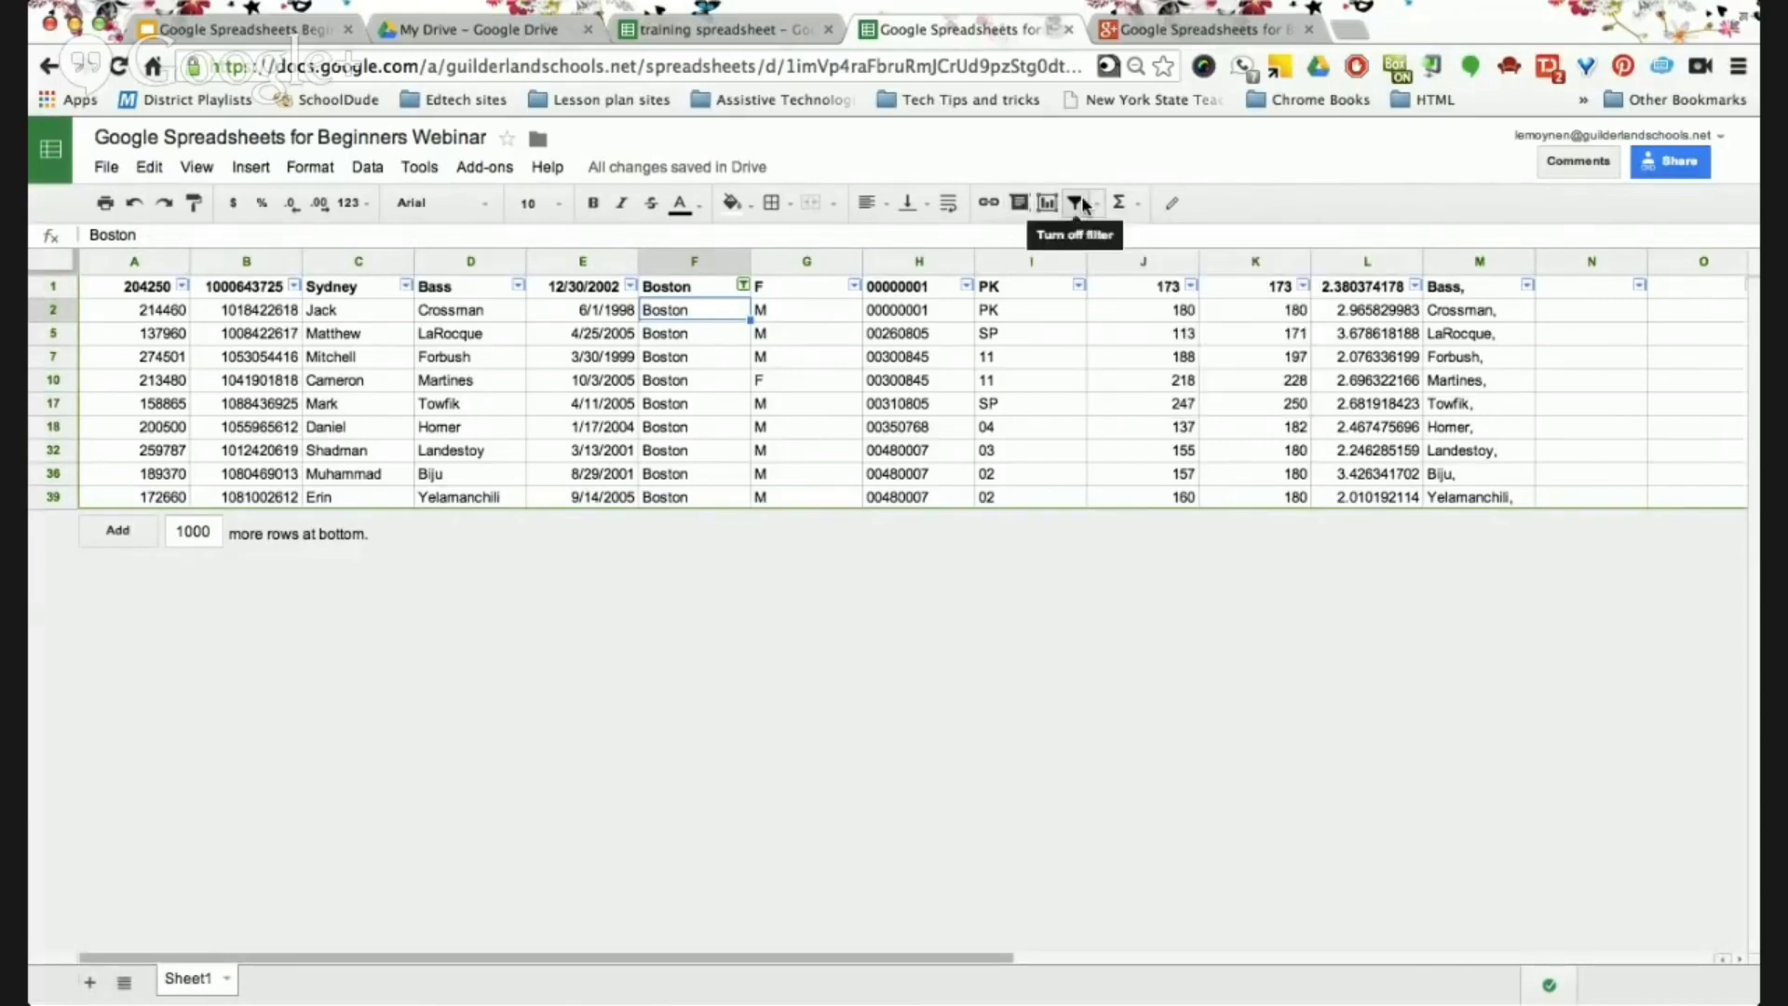
click(1079, 199)
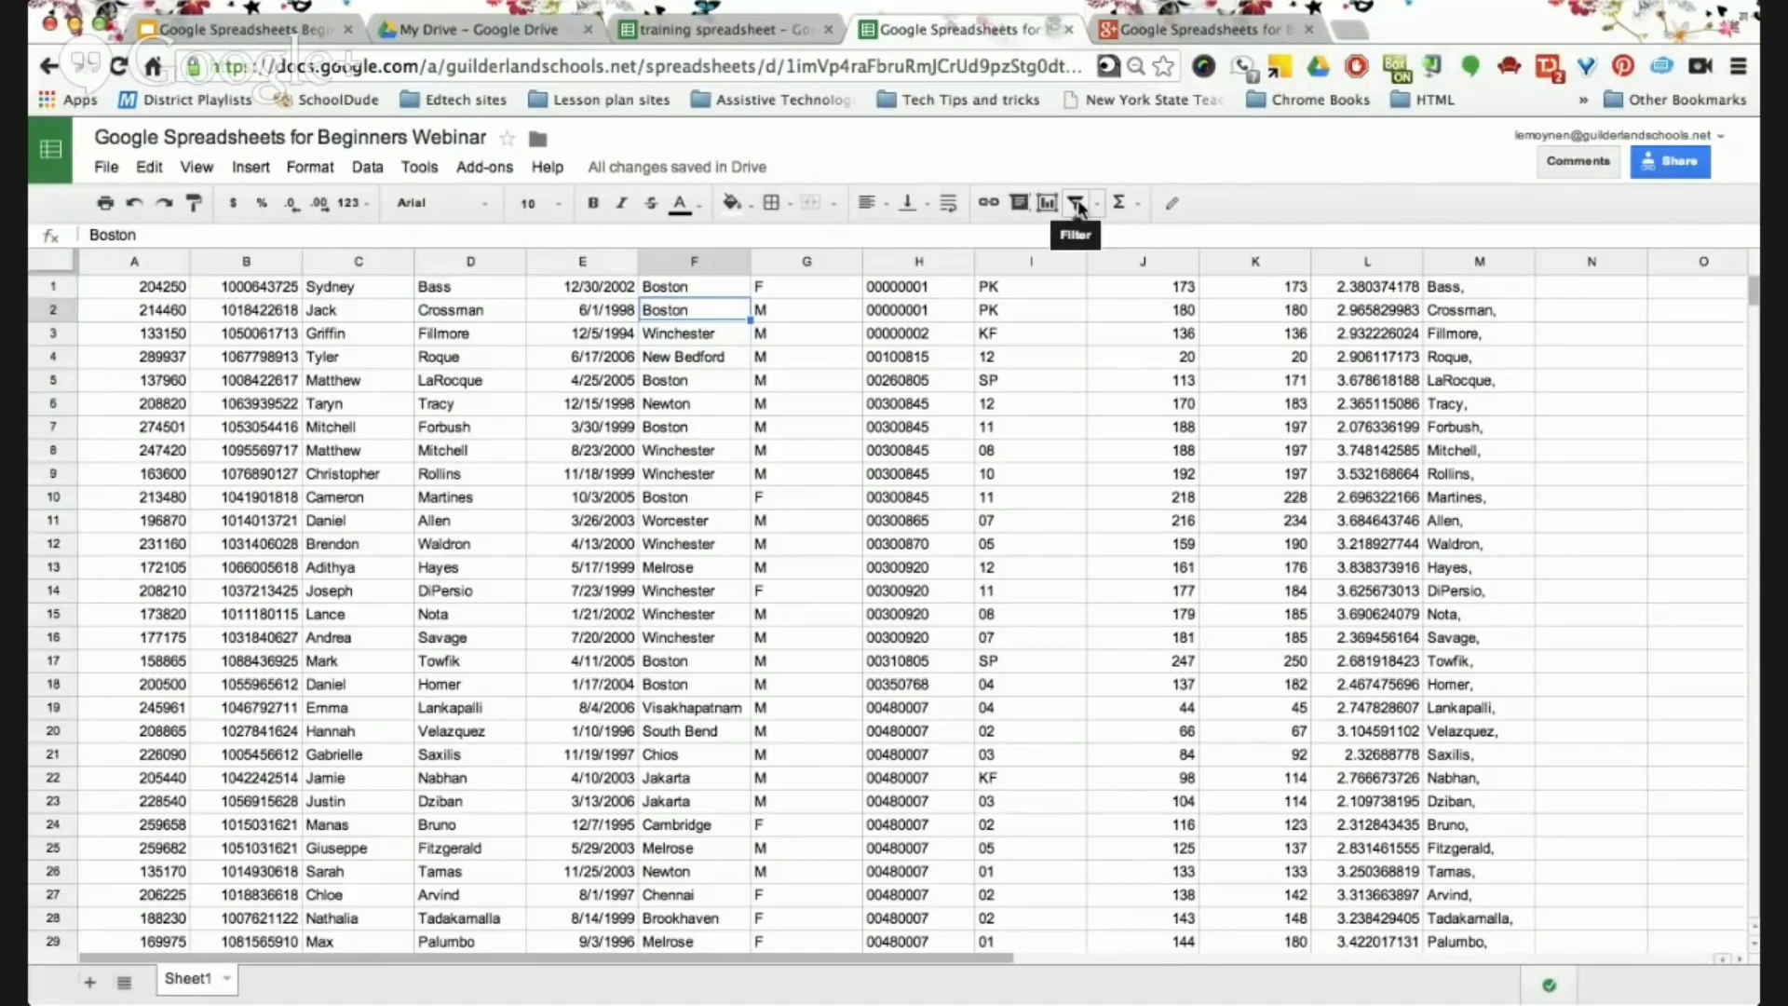
click(1075, 203)
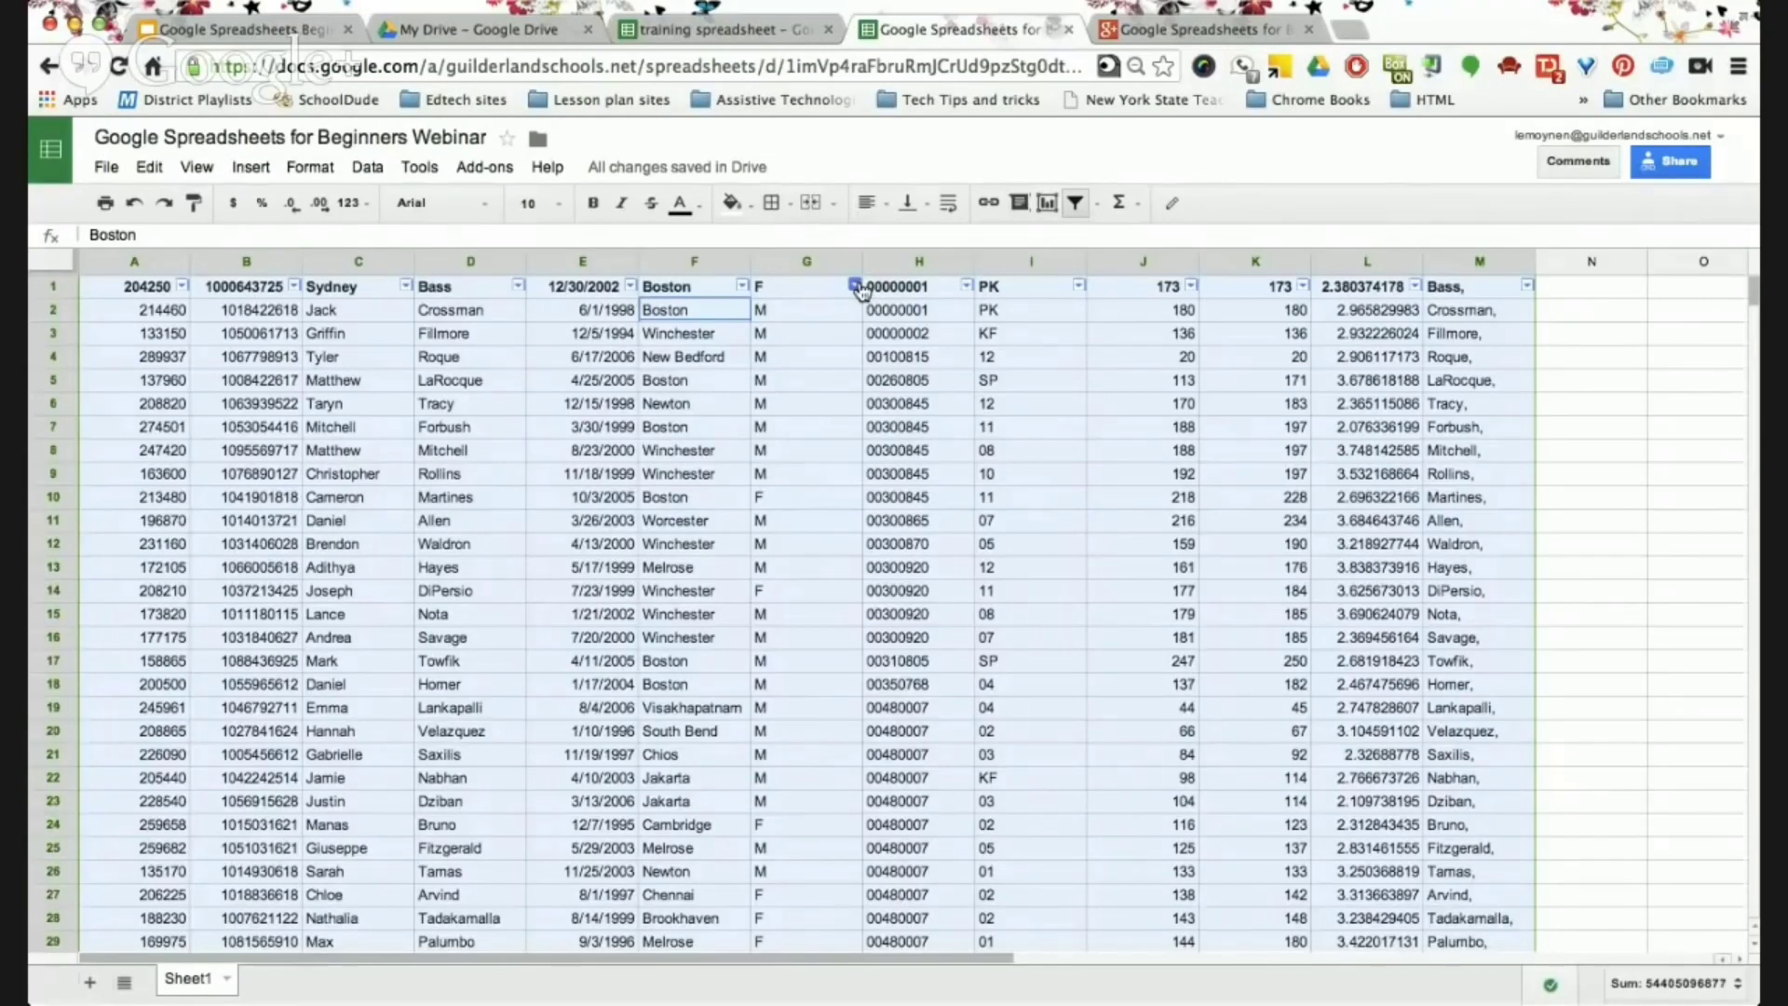
click(855, 286)
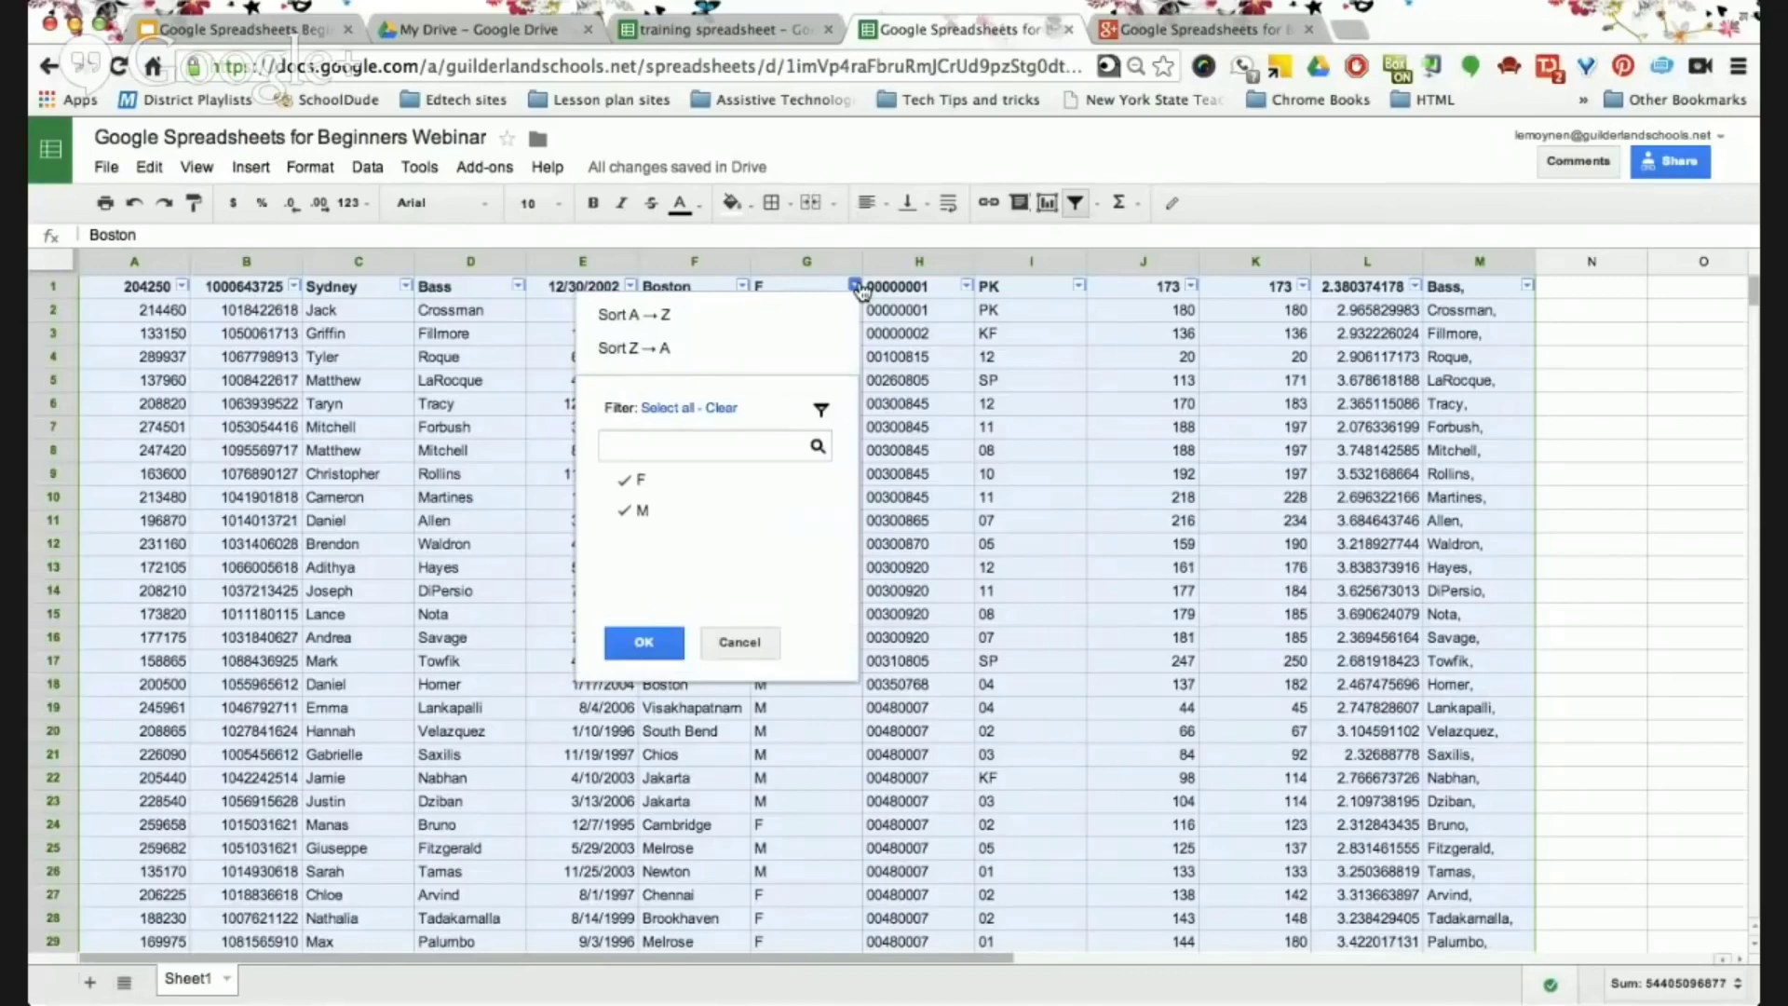
click(721, 407)
click(620, 512)
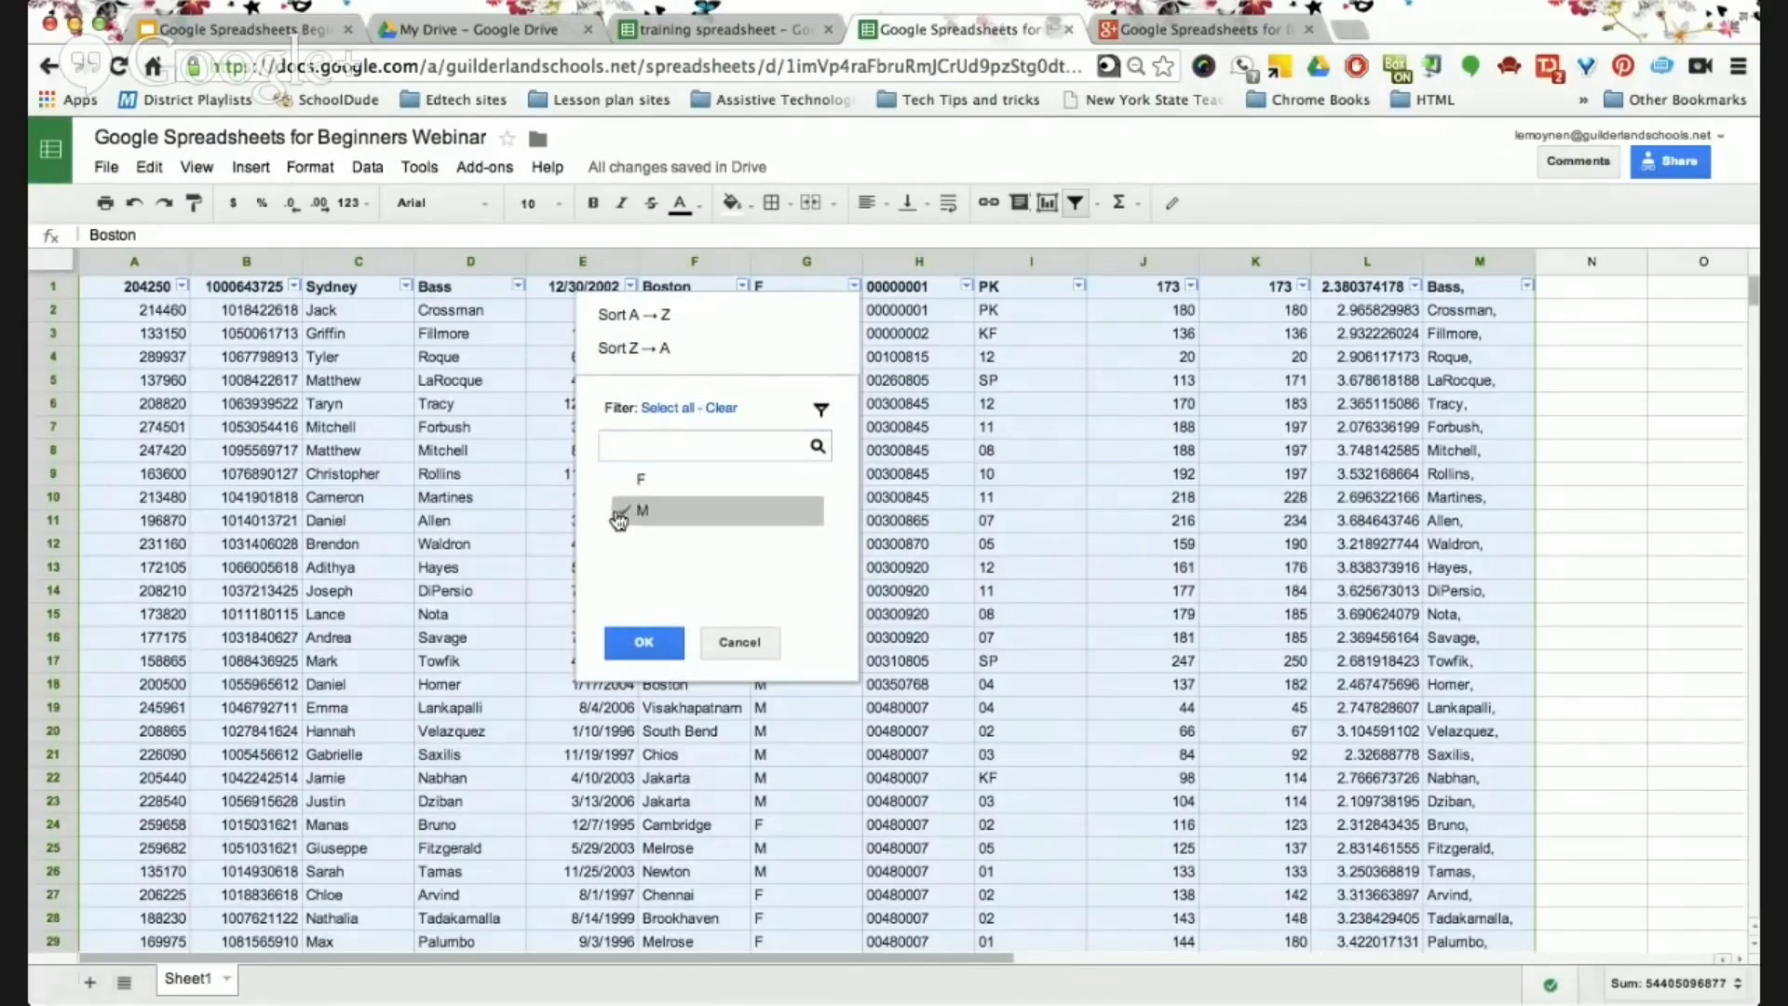
click(641, 641)
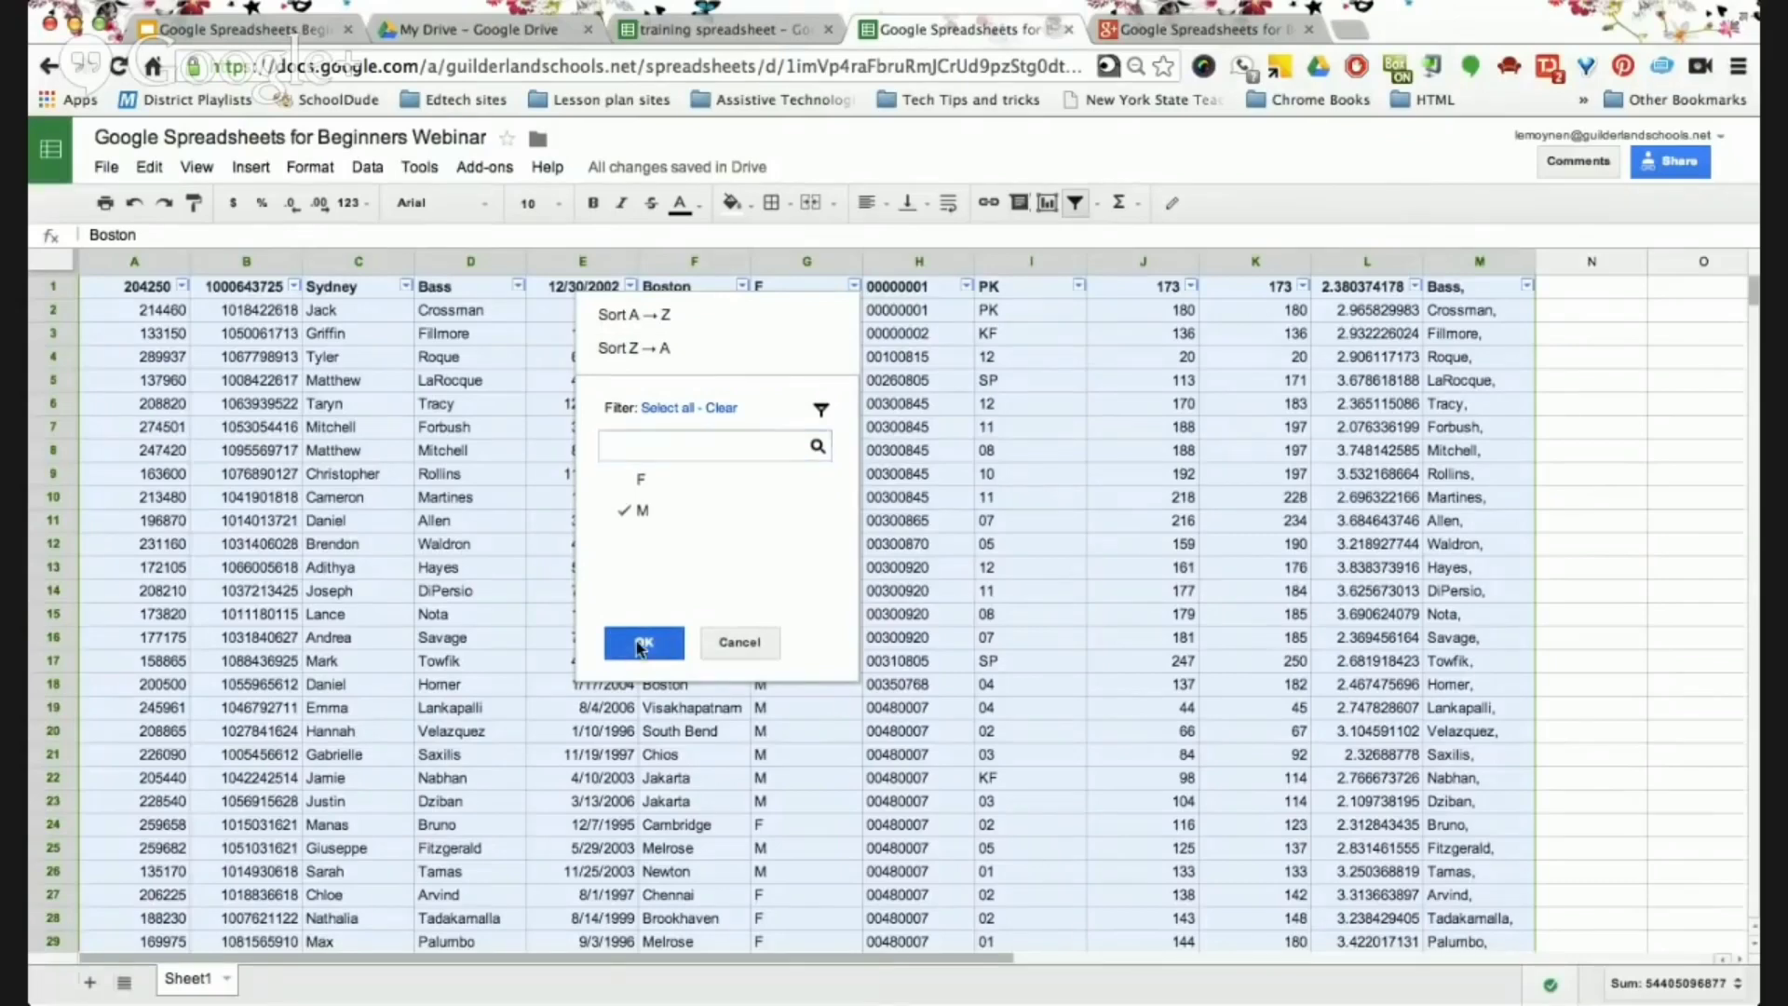
click(741, 286)
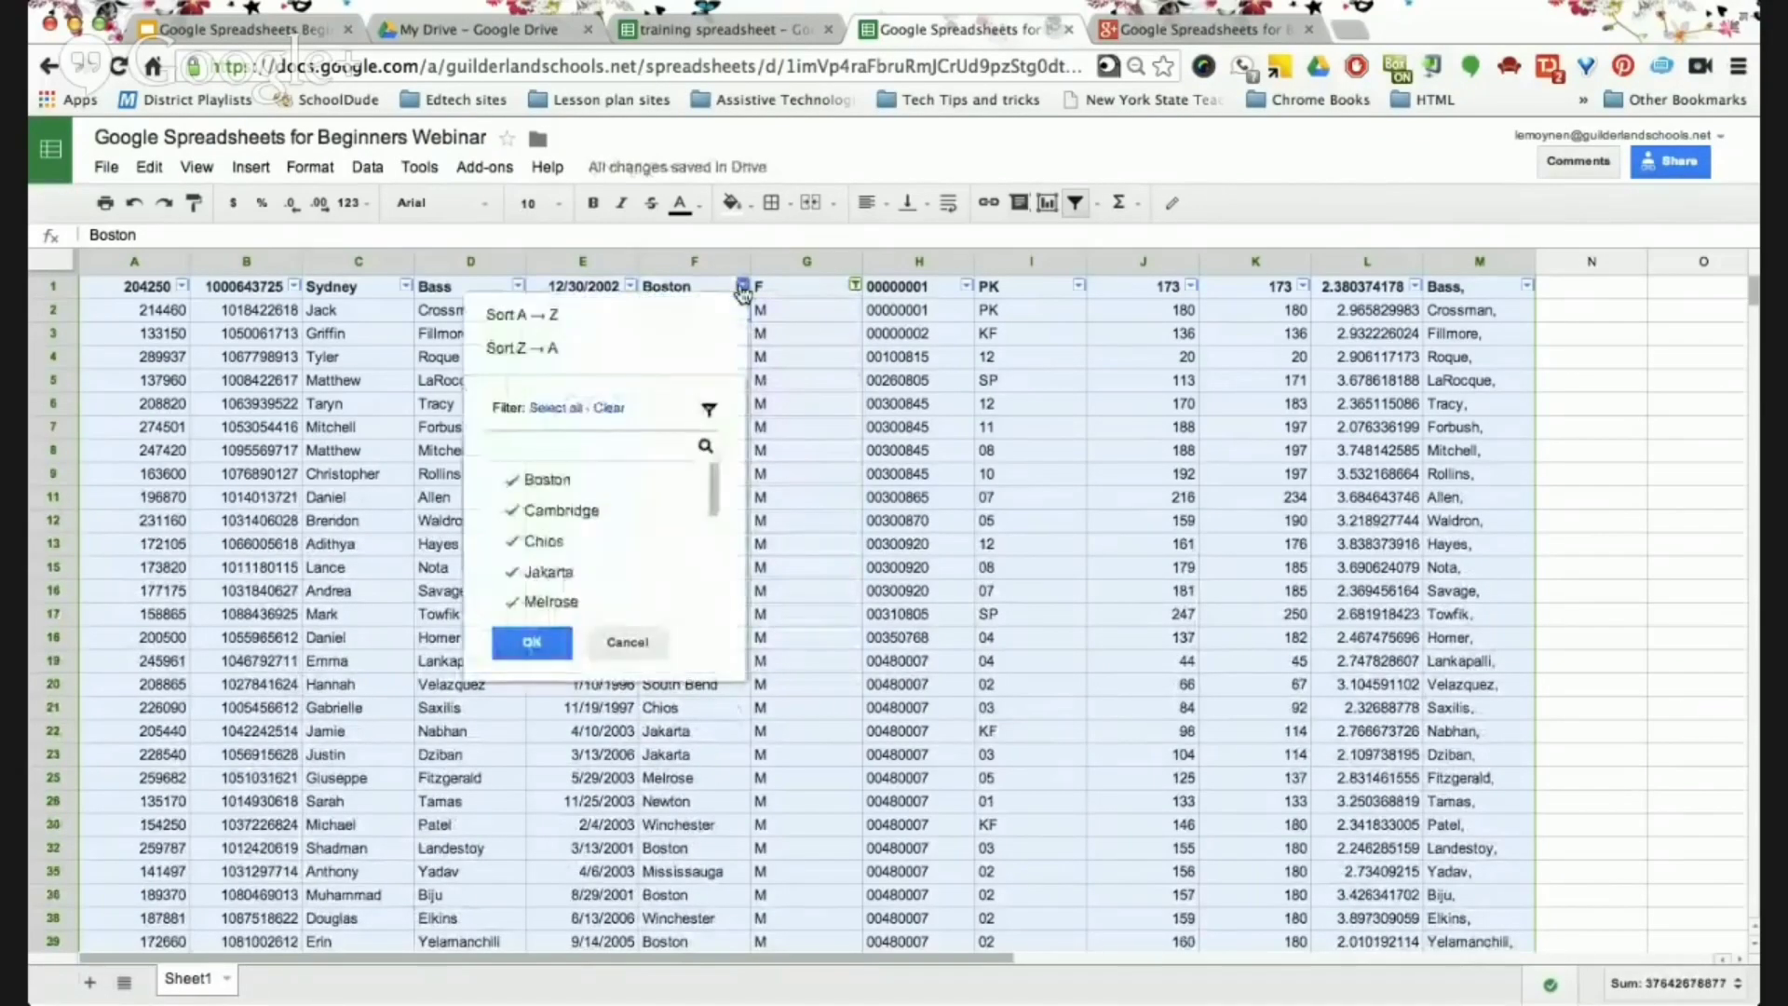
click(609, 407)
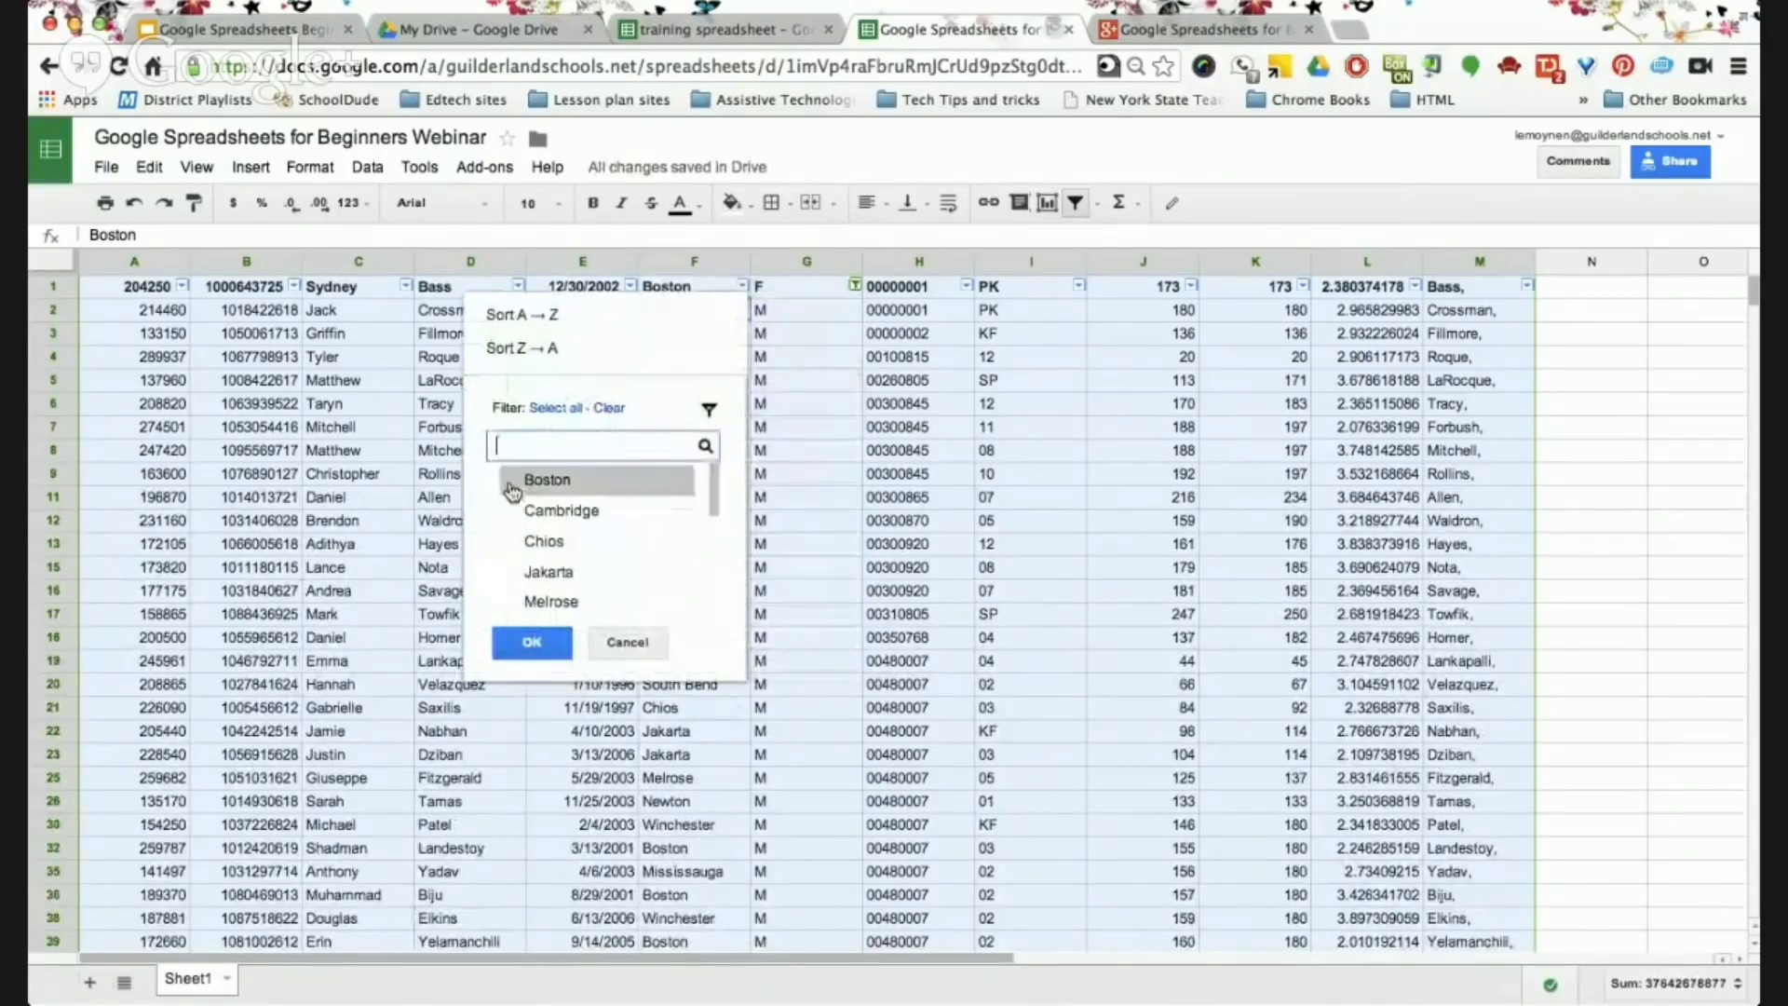
click(540, 480)
click(531, 642)
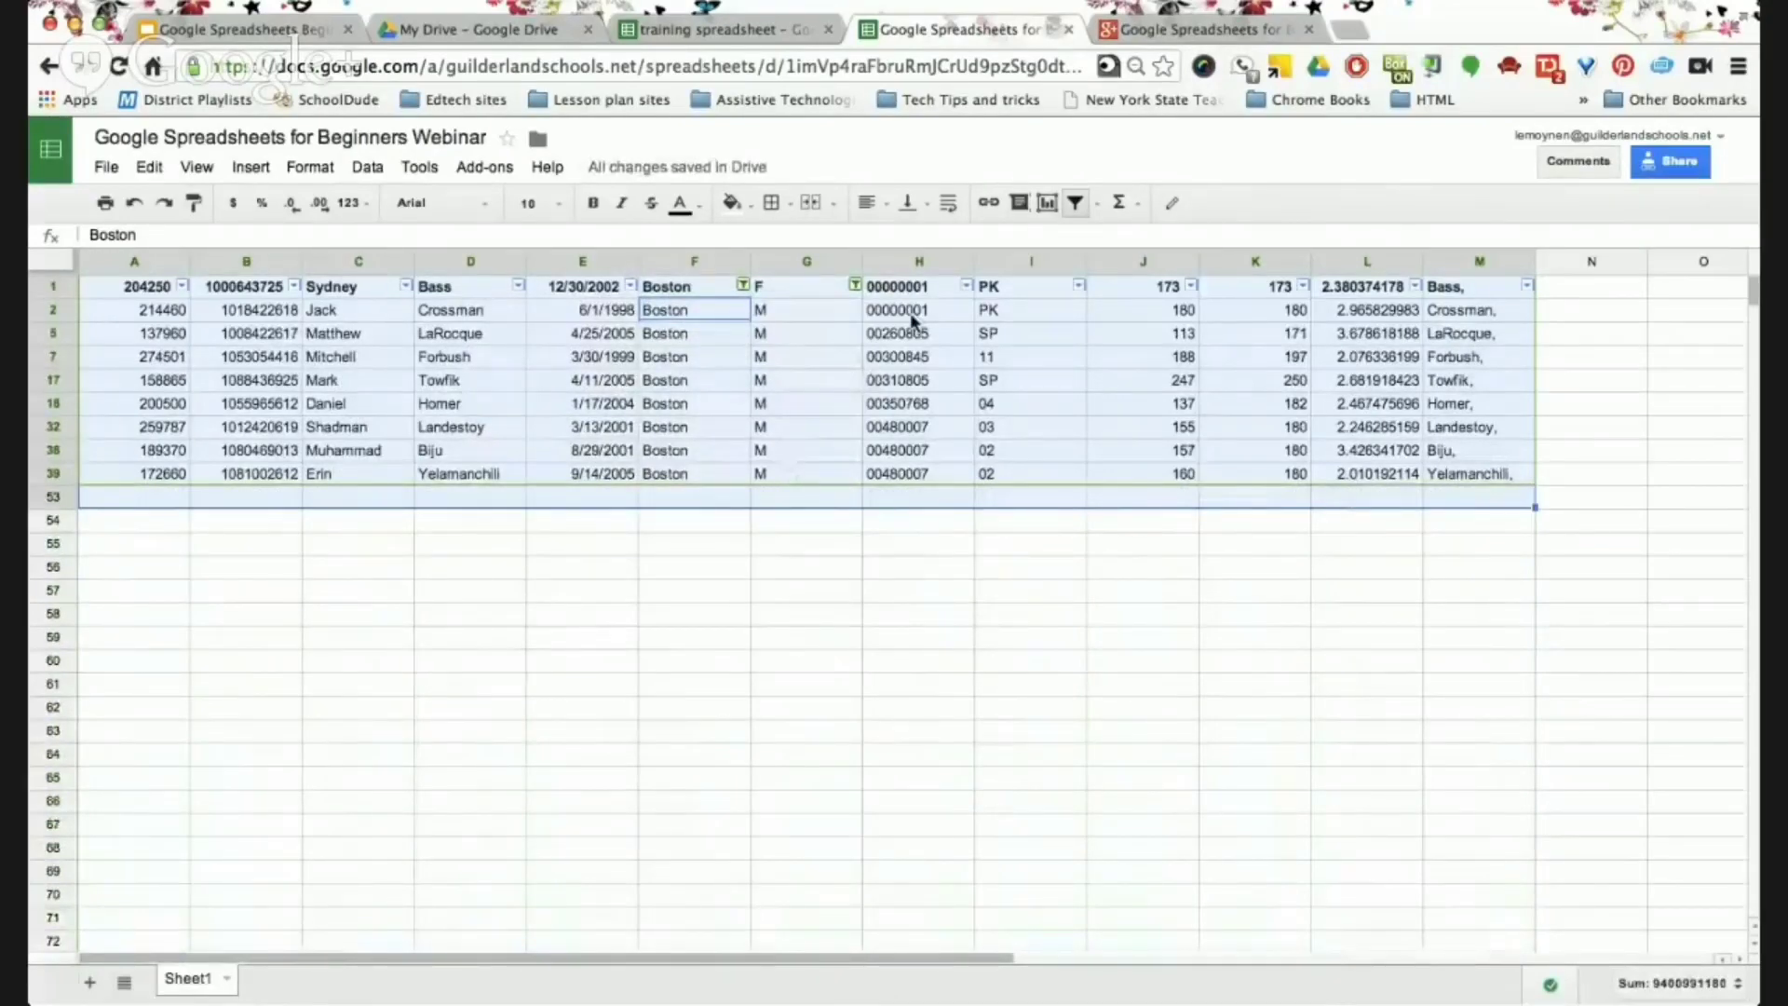
click(1100, 203)
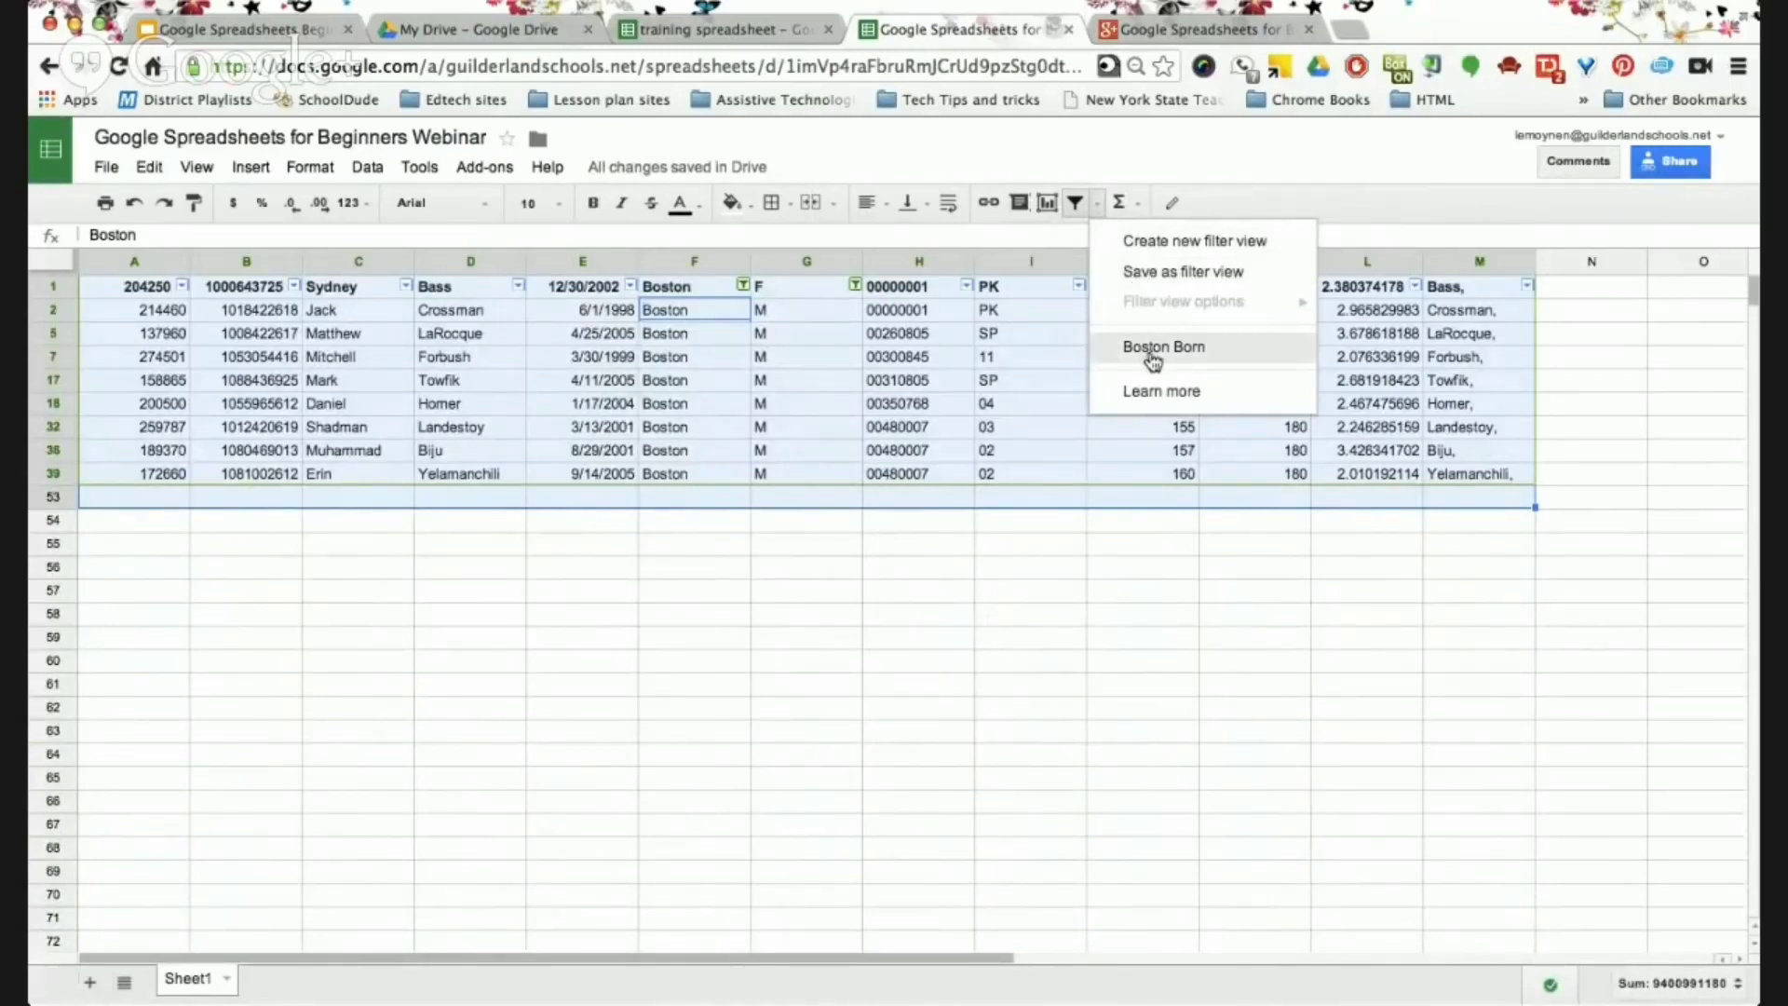
click(1084, 154)
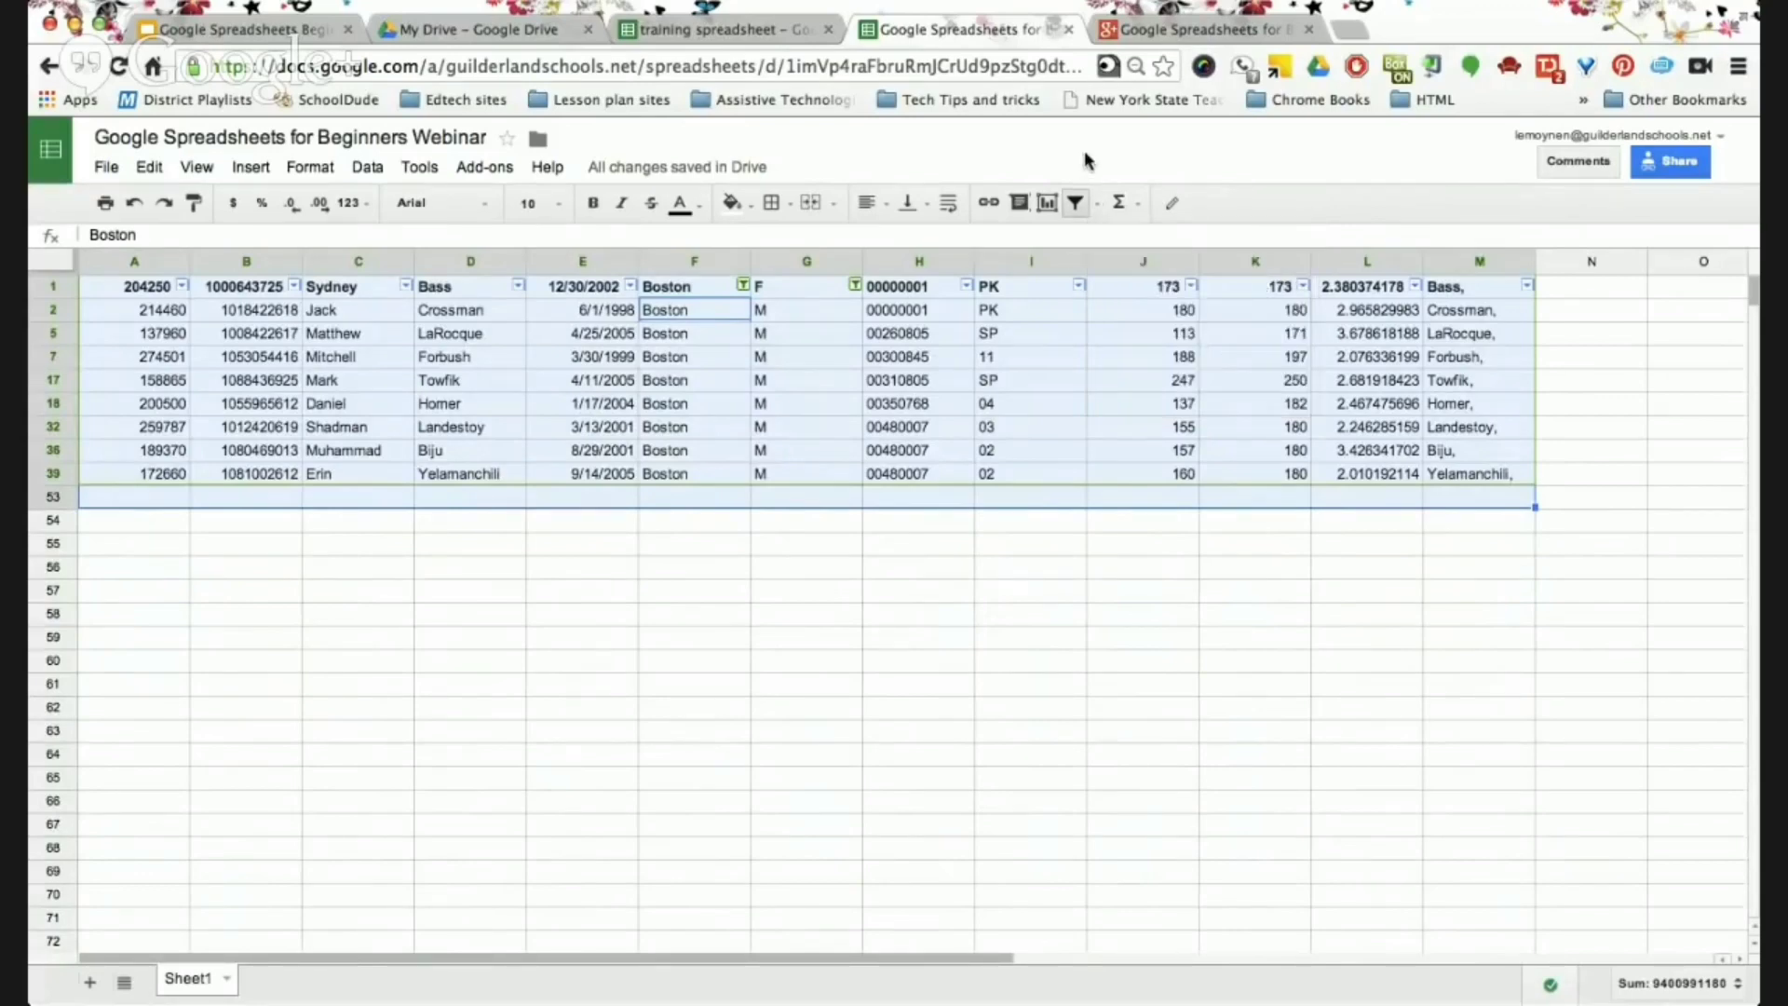
click(1073, 203)
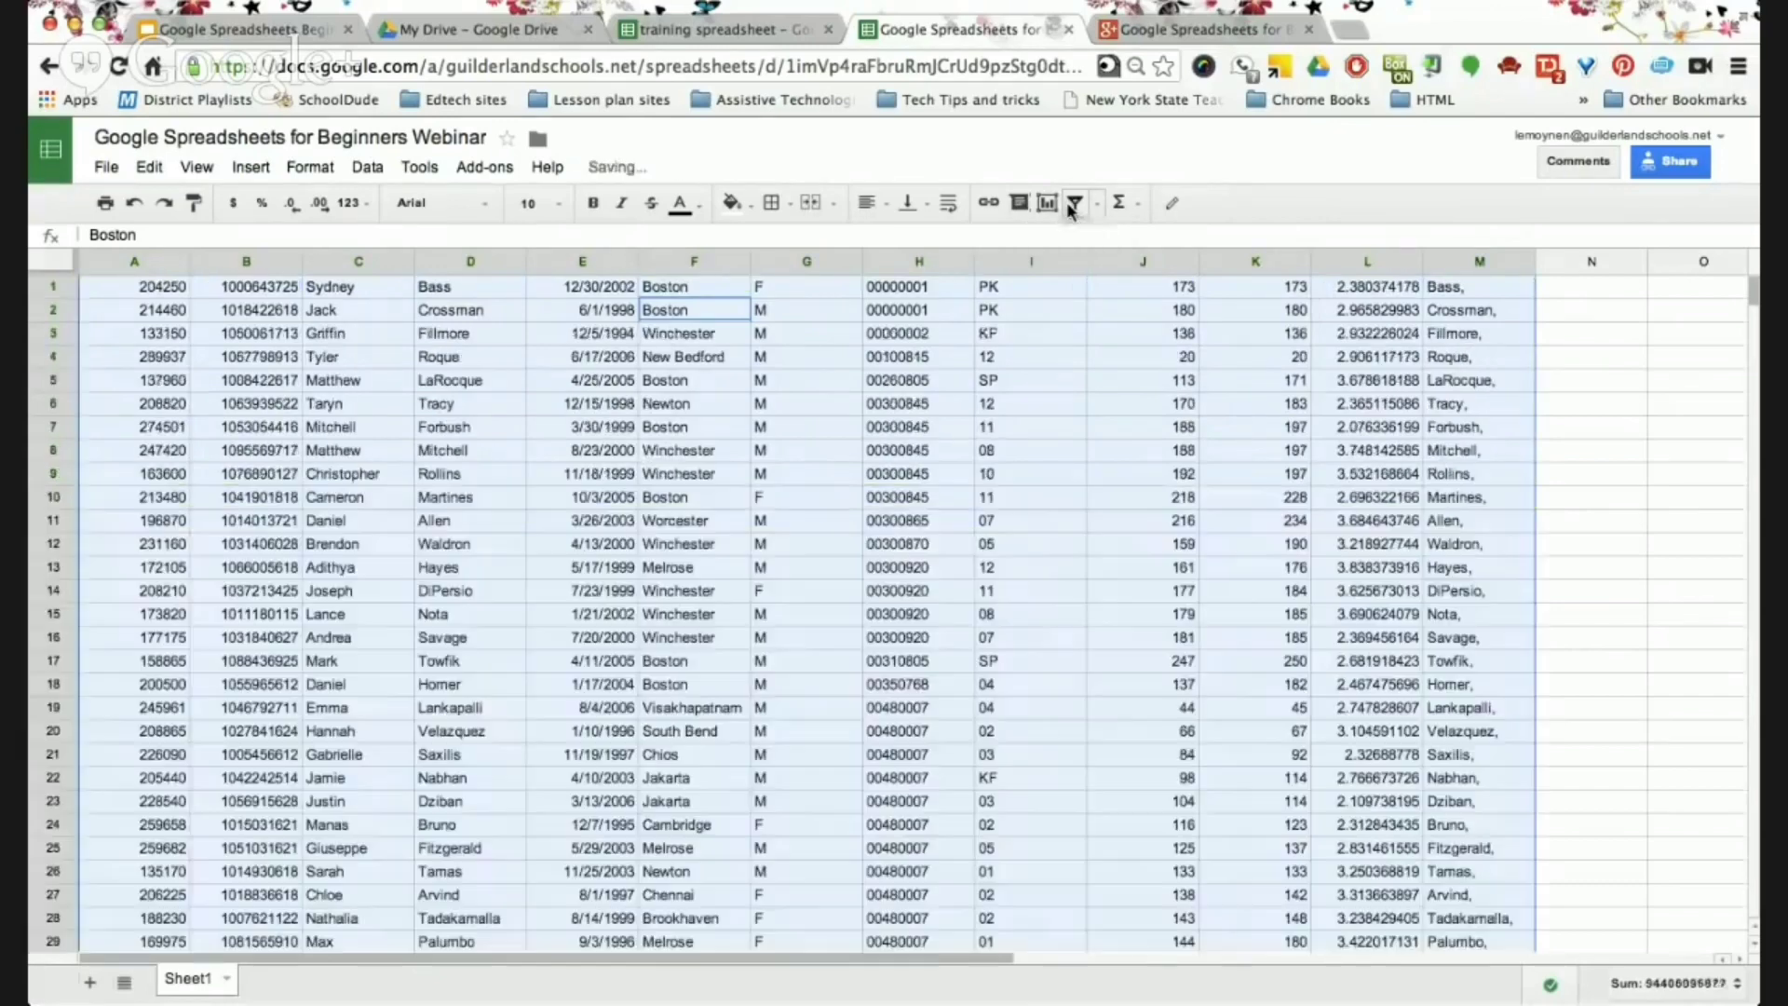
Check column K's sum in the status bar, then open the column K header menu.
click(990, 335)
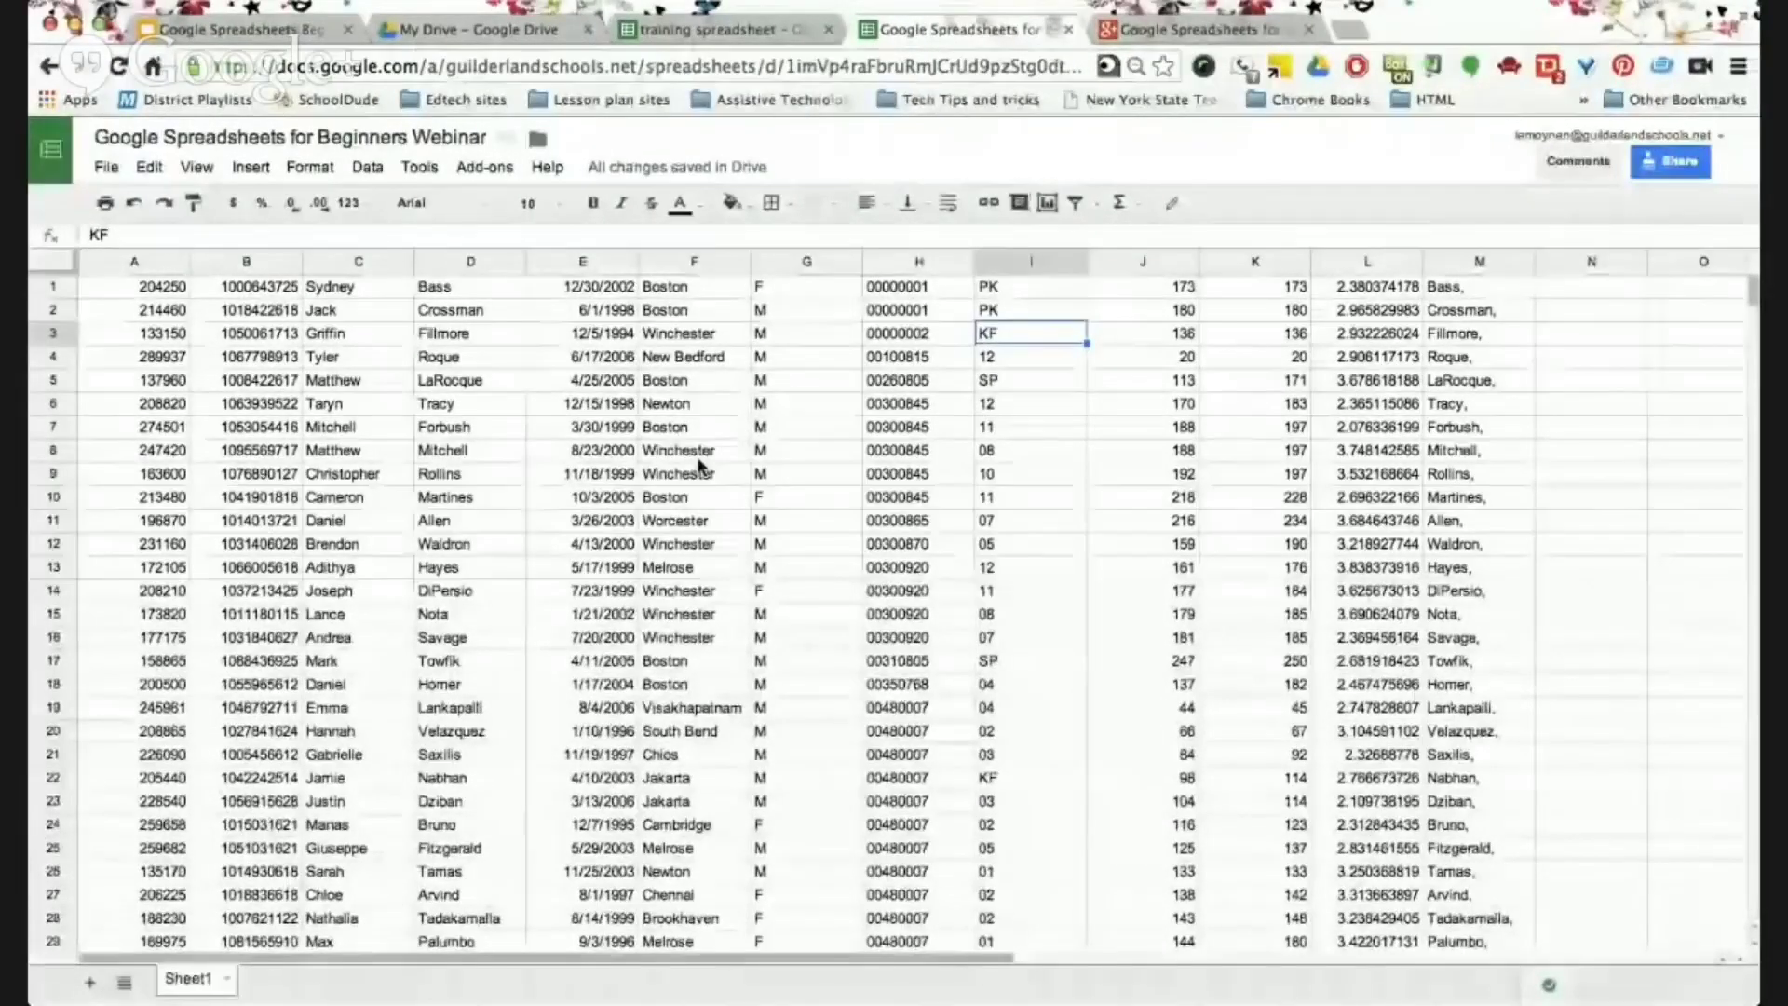
click(280, 39)
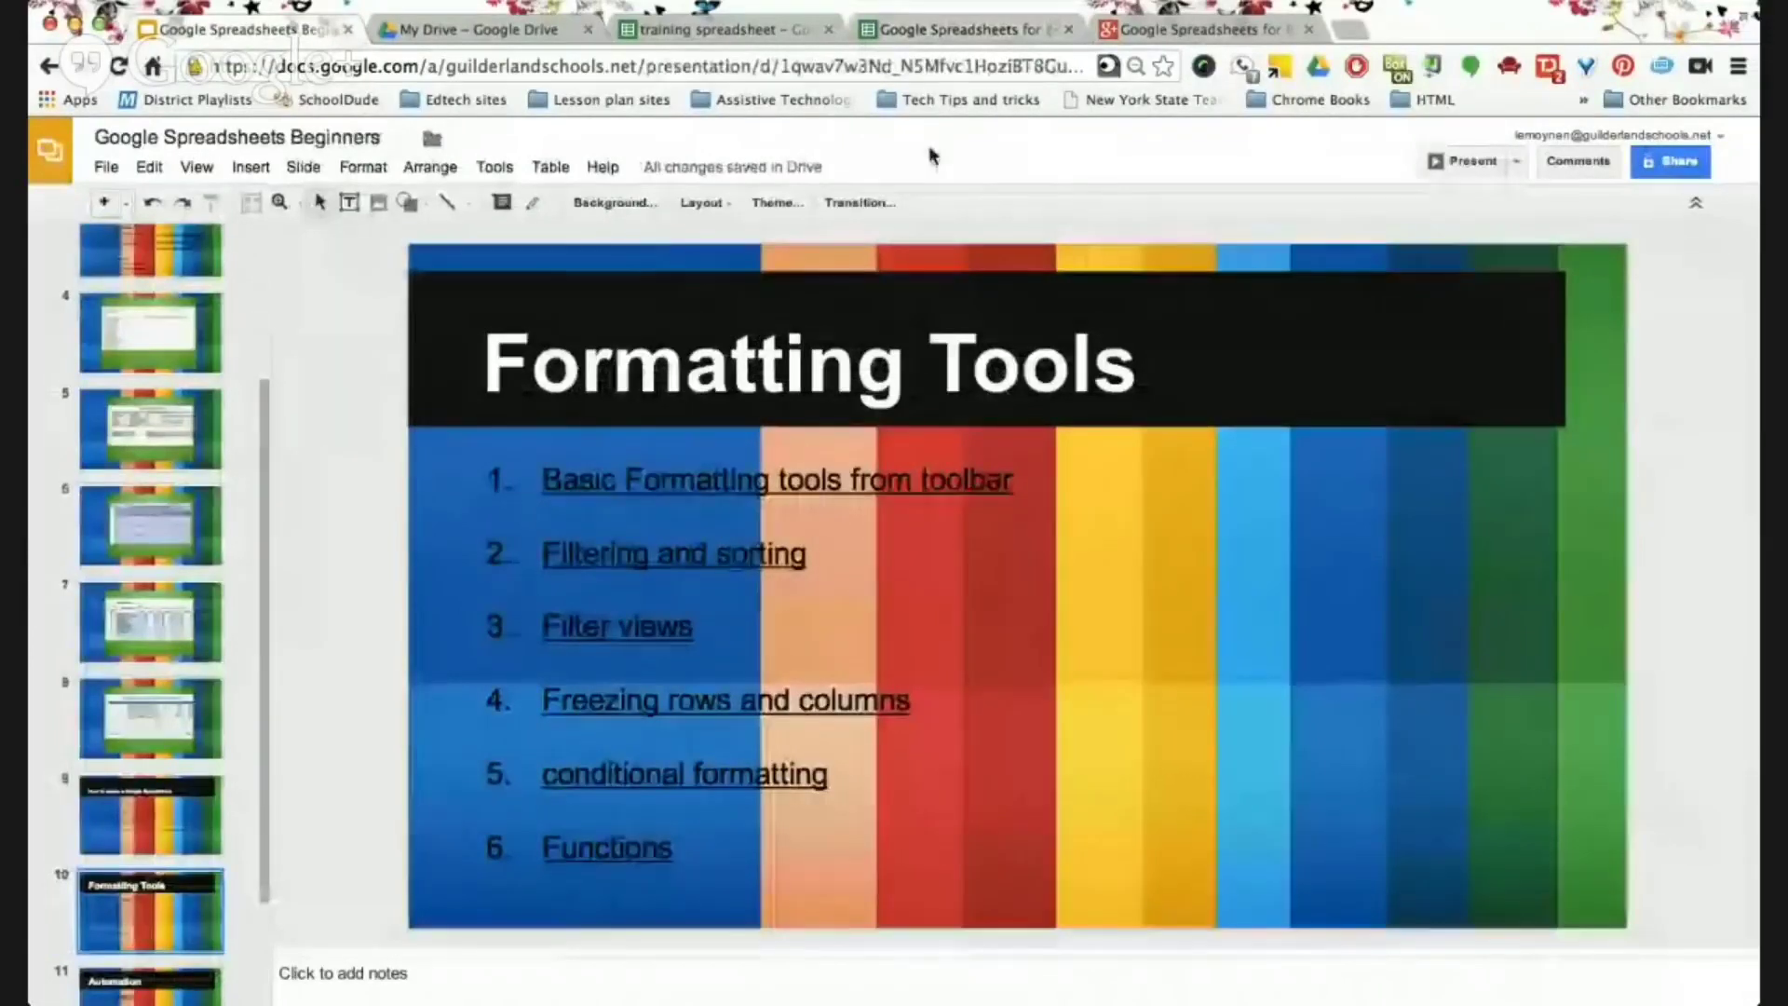
click(971, 37)
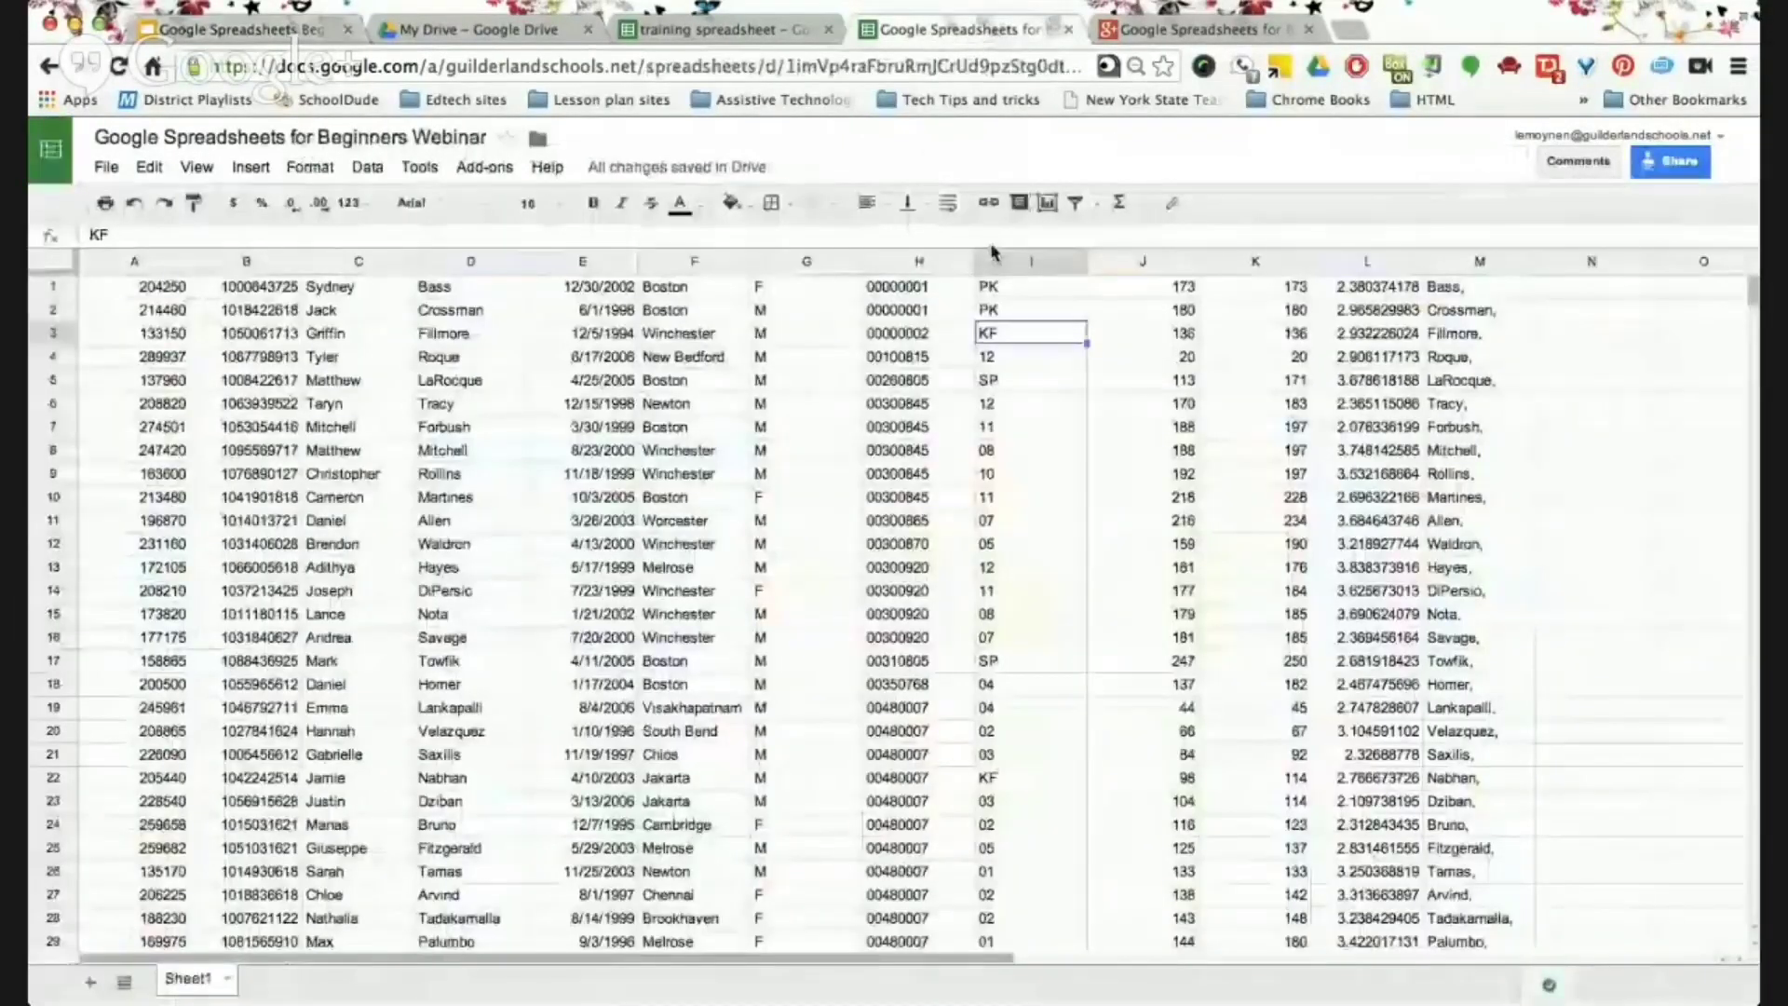
click(245, 262)
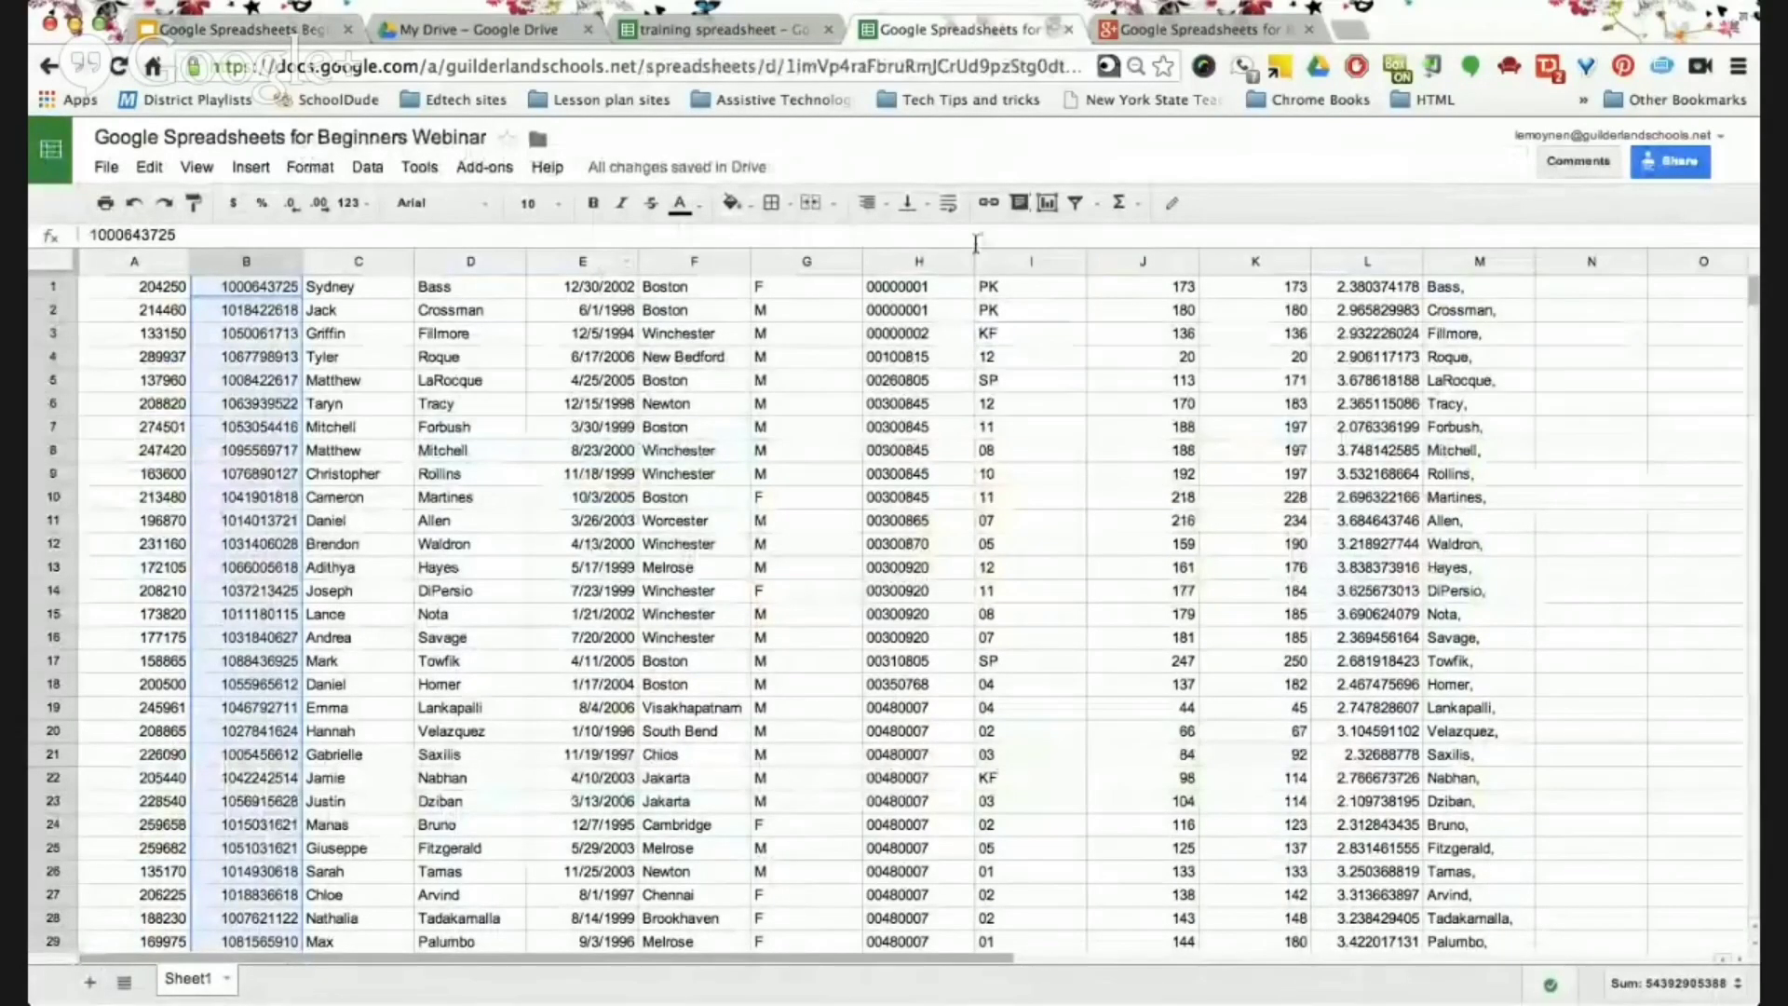
click(1259, 261)
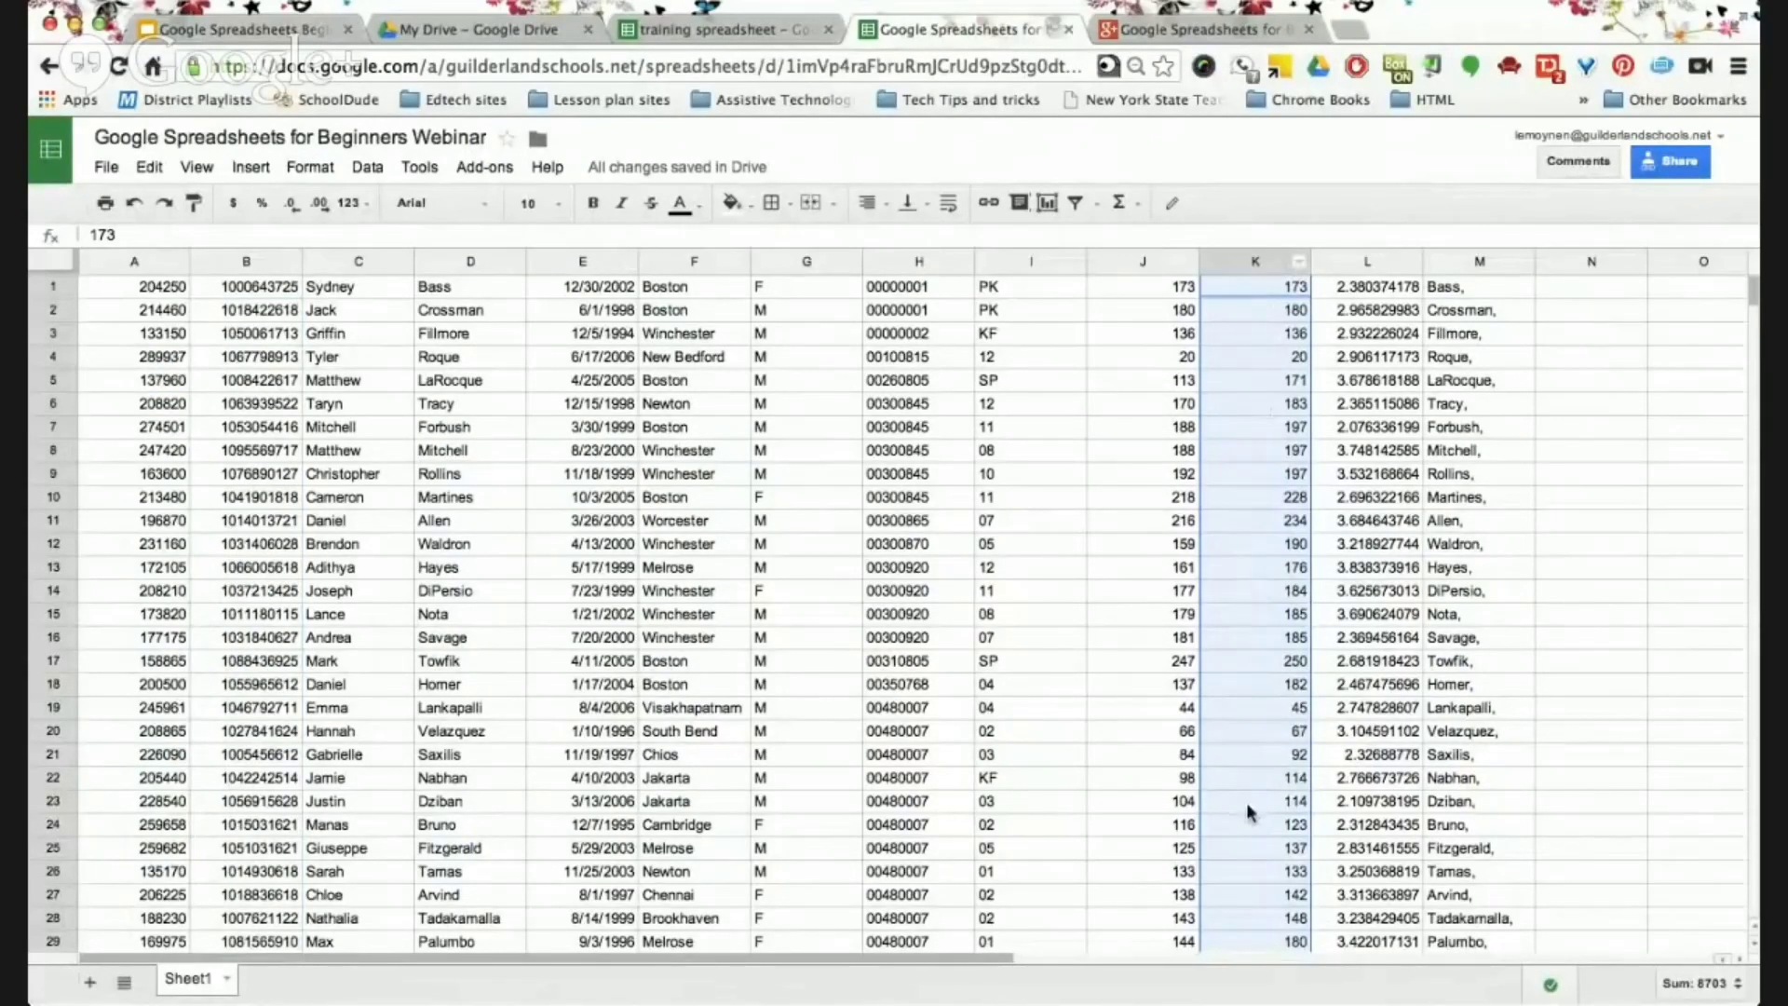
click(1303, 265)
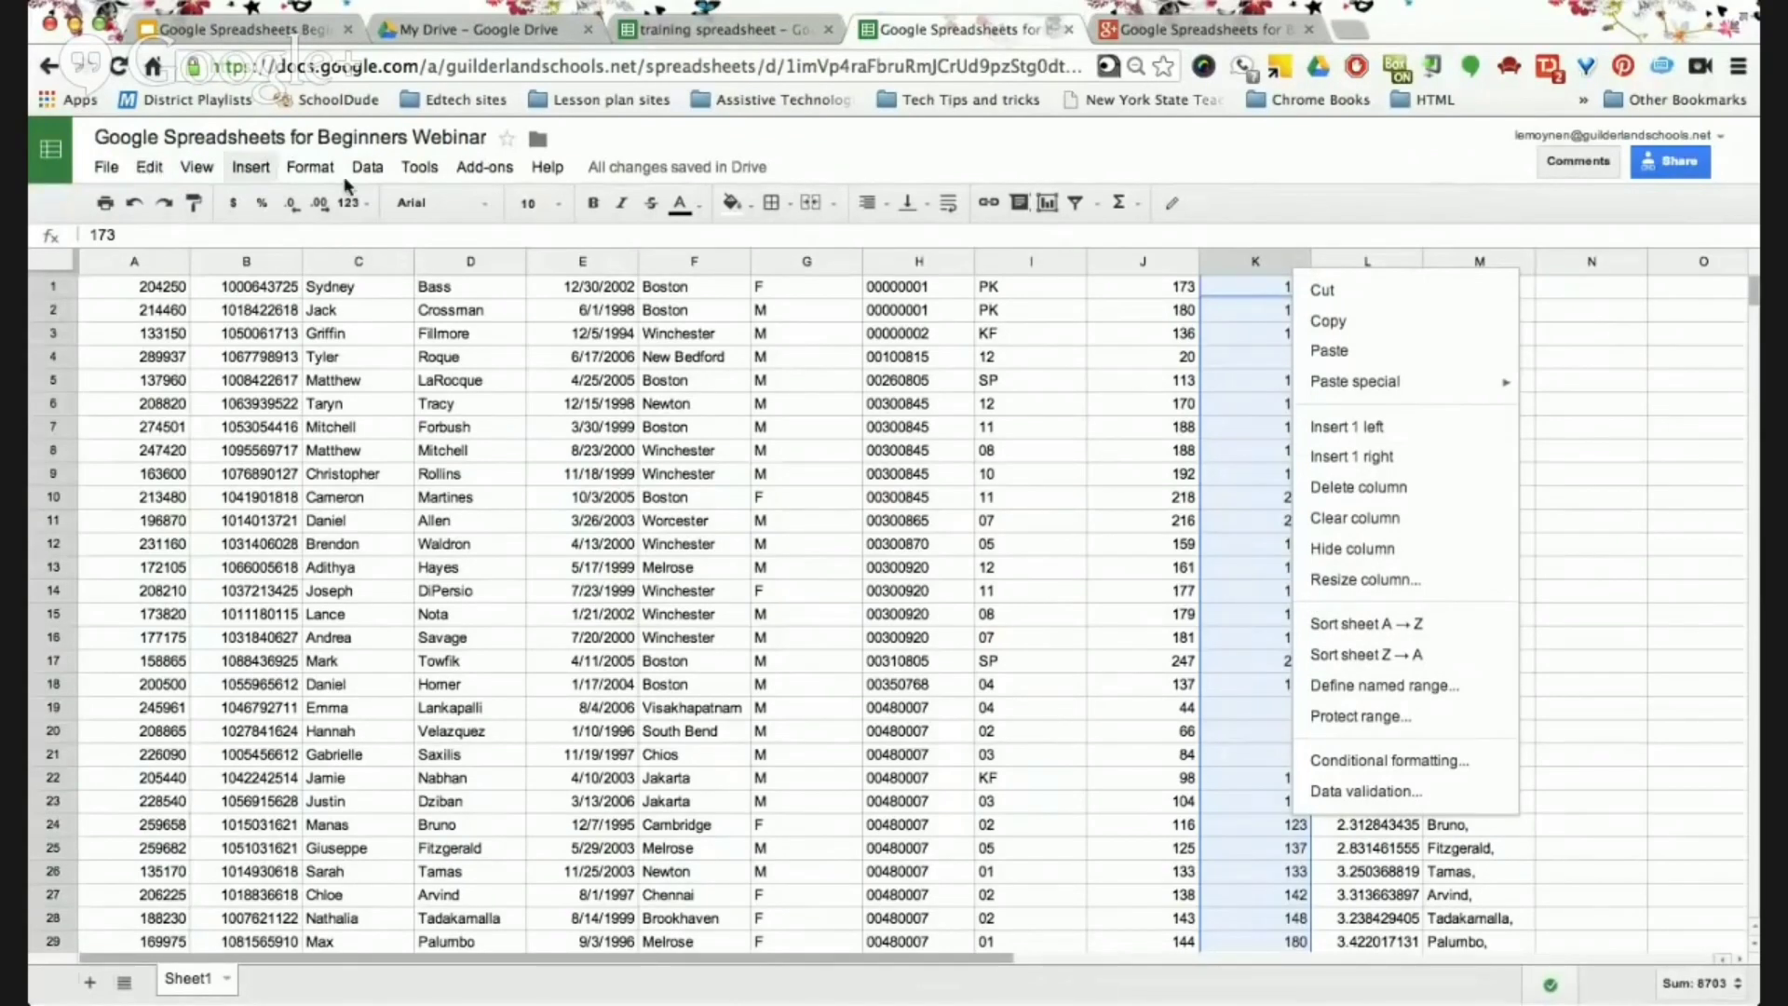
click(371, 168)
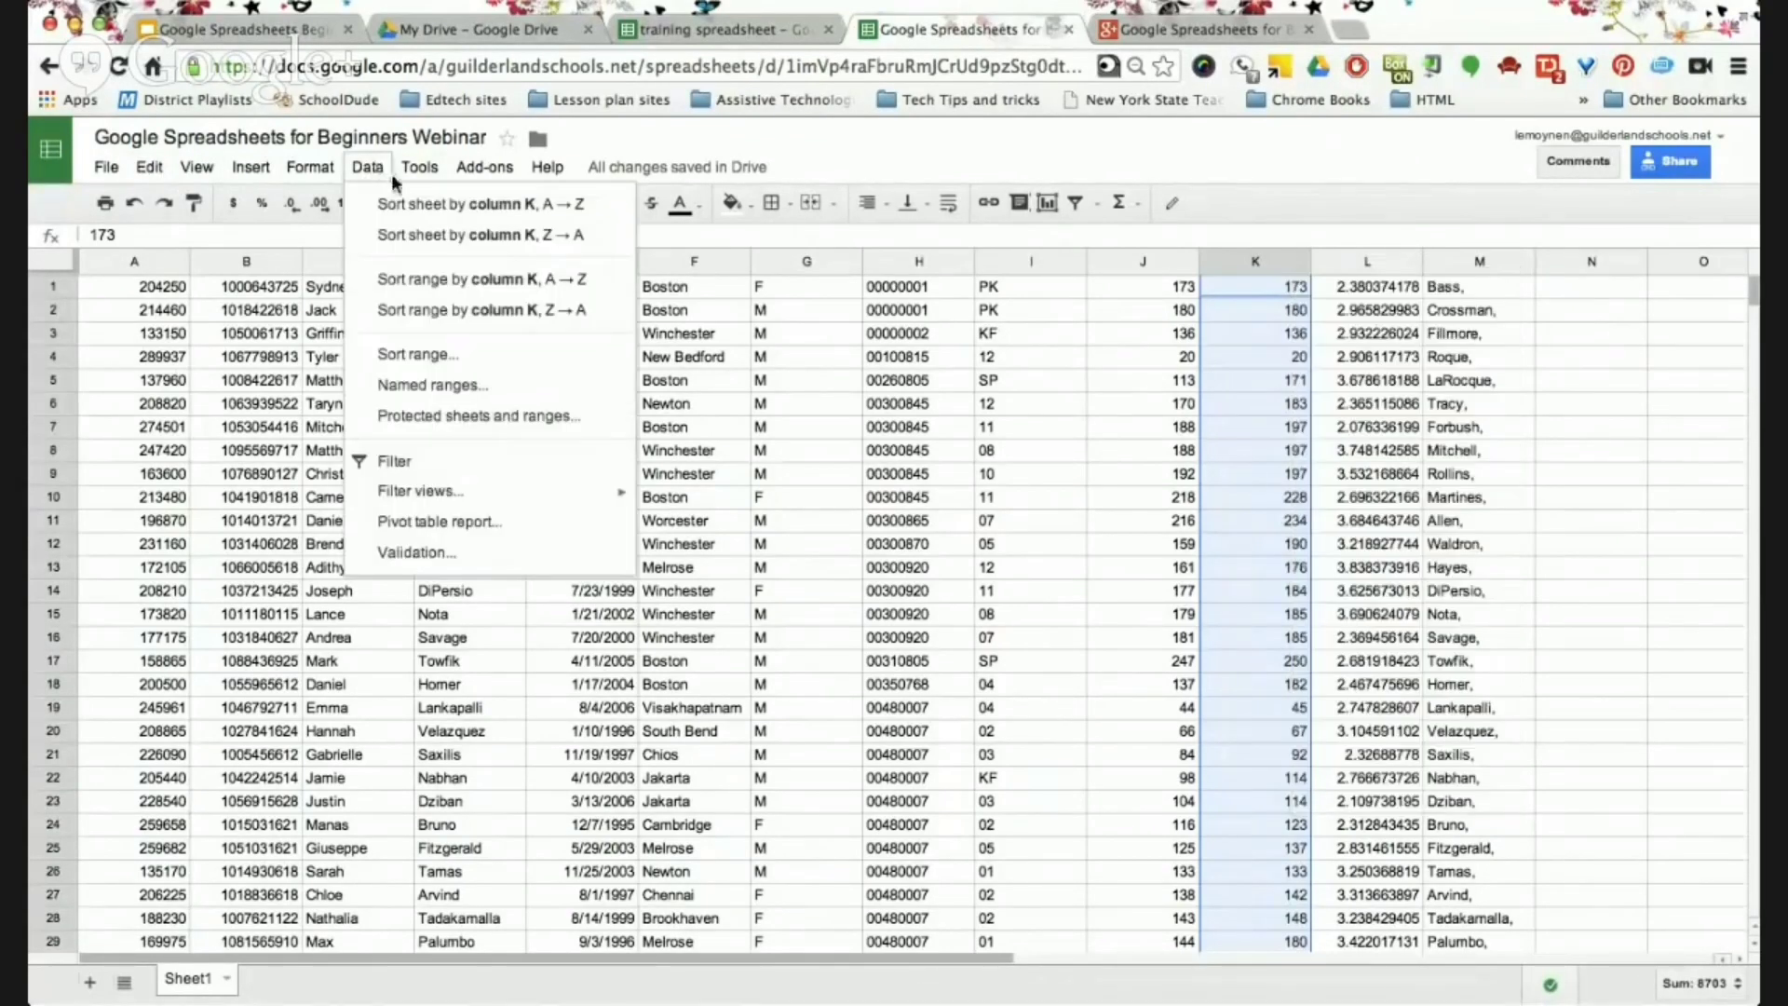
click(429, 291)
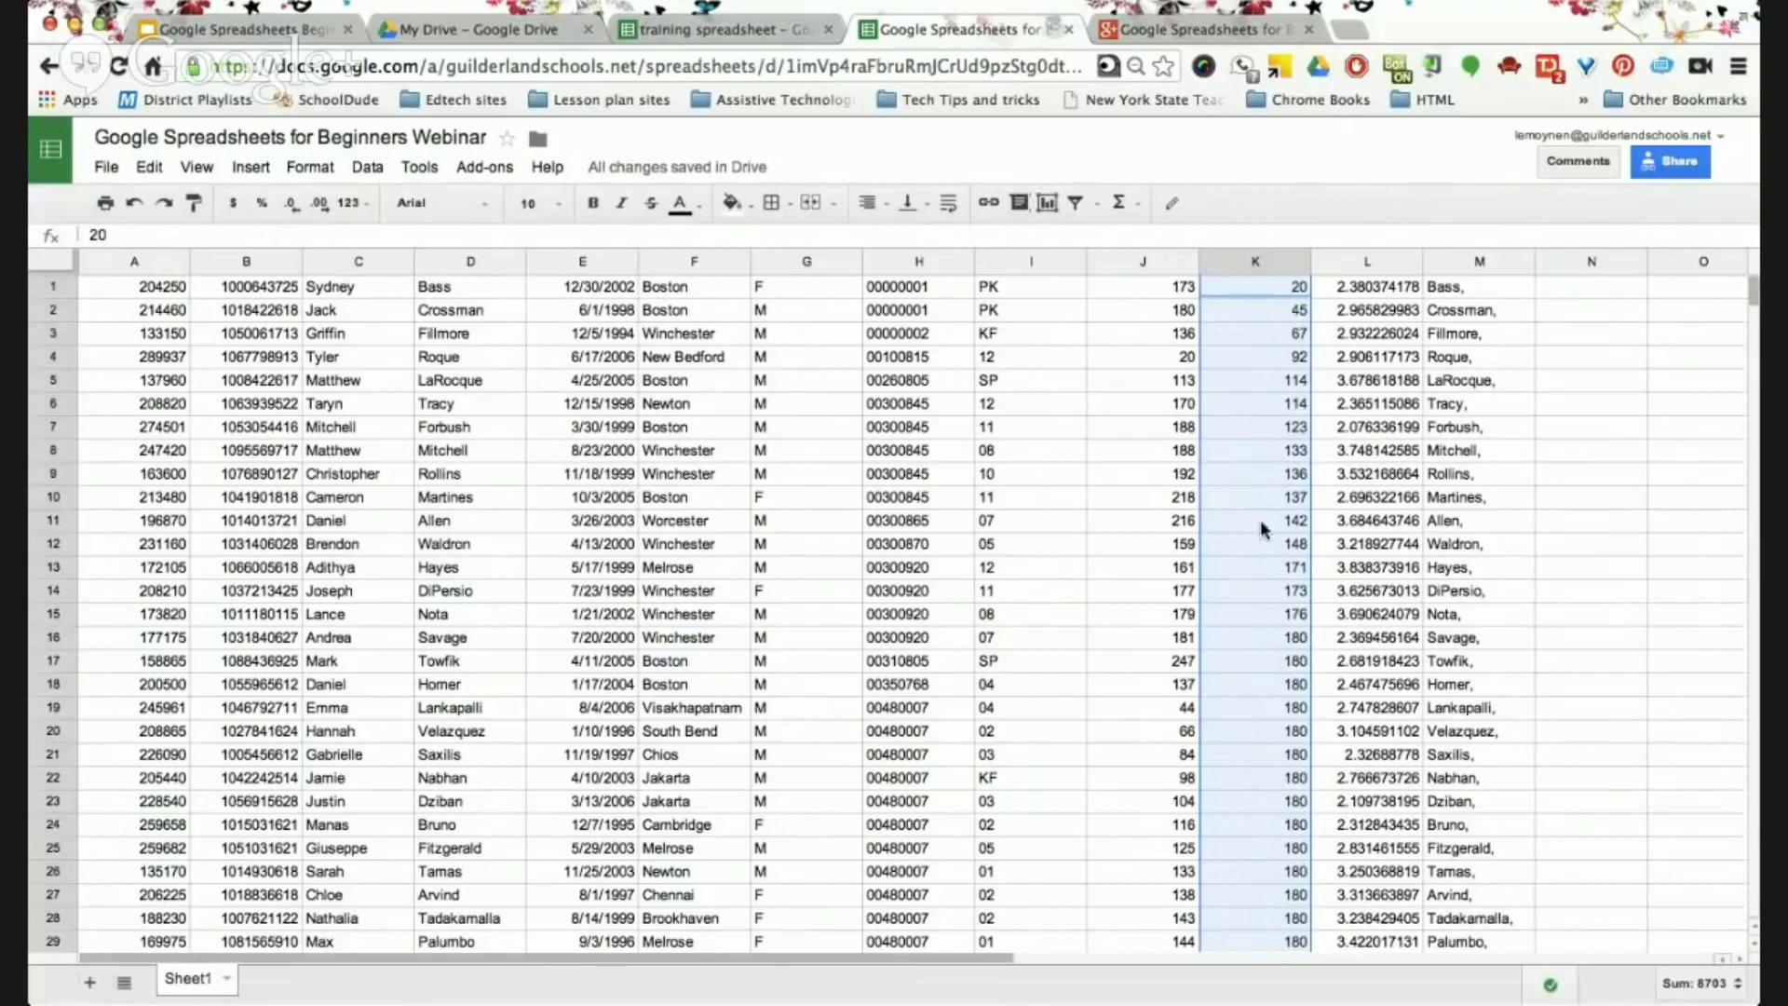
scroll(1252, 572, down, 2)
scroll(1253, 571, down, 10)
scroll(1253, 572, up, 9)
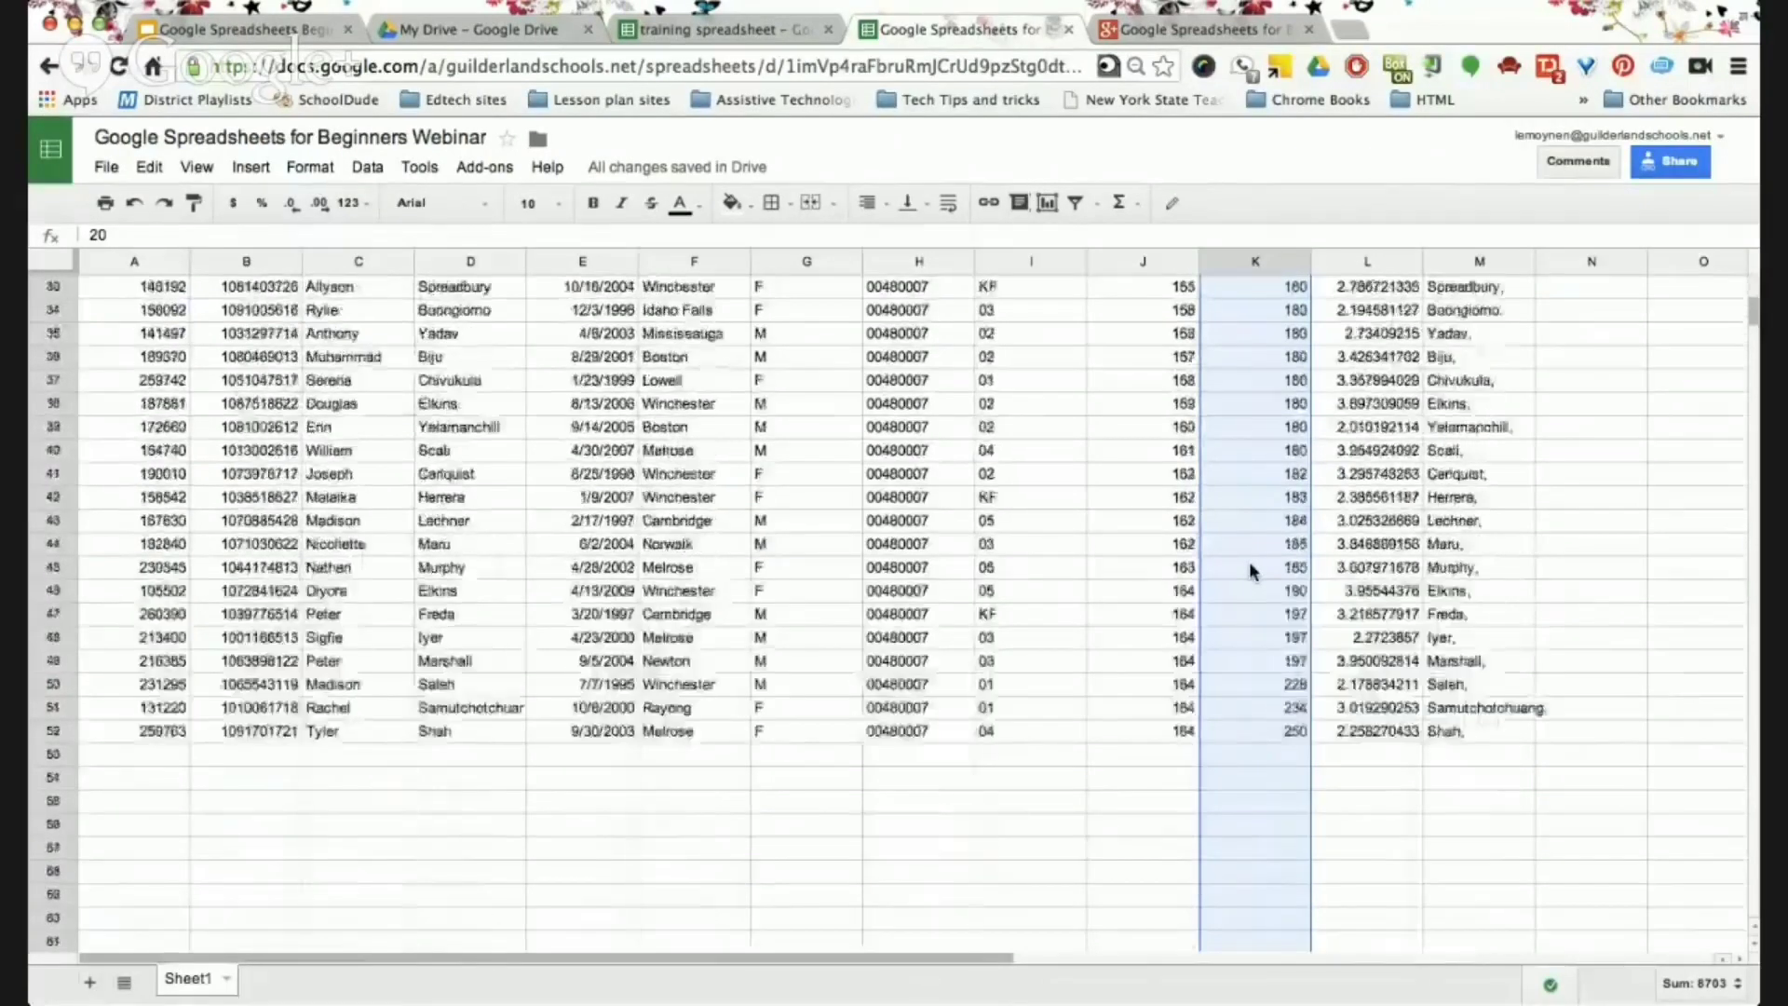
scroll(1253, 571, up, 1)
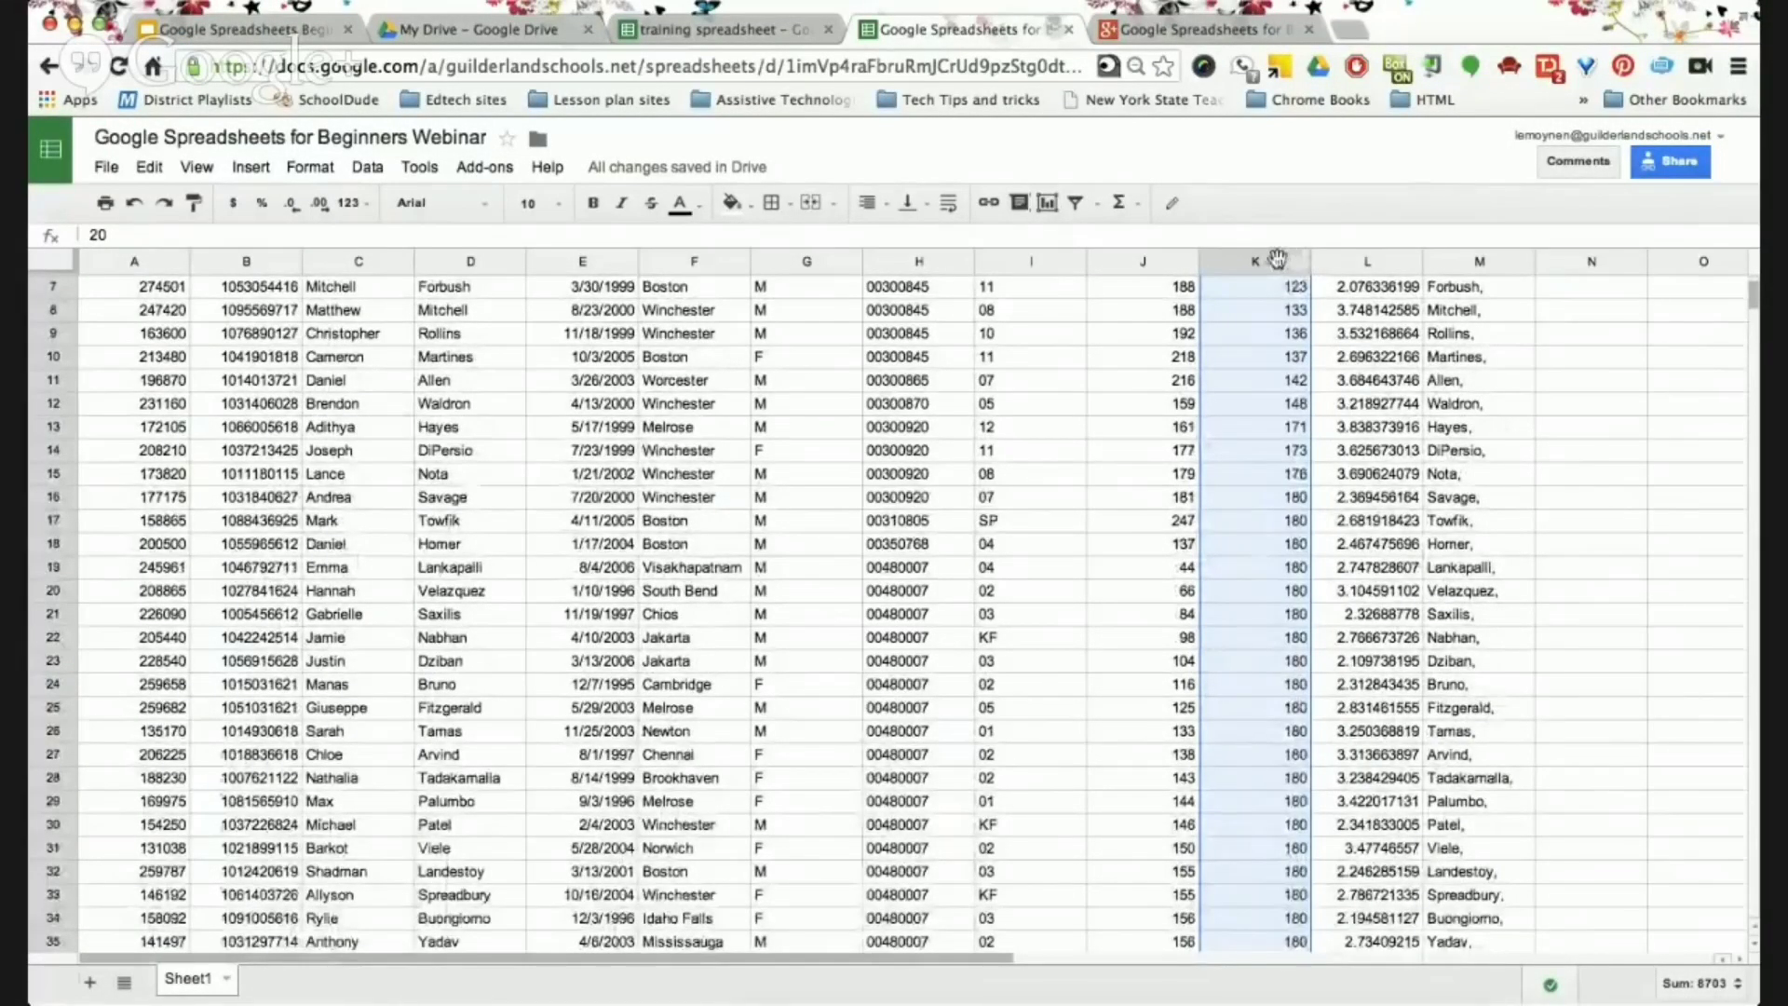
click(135, 213)
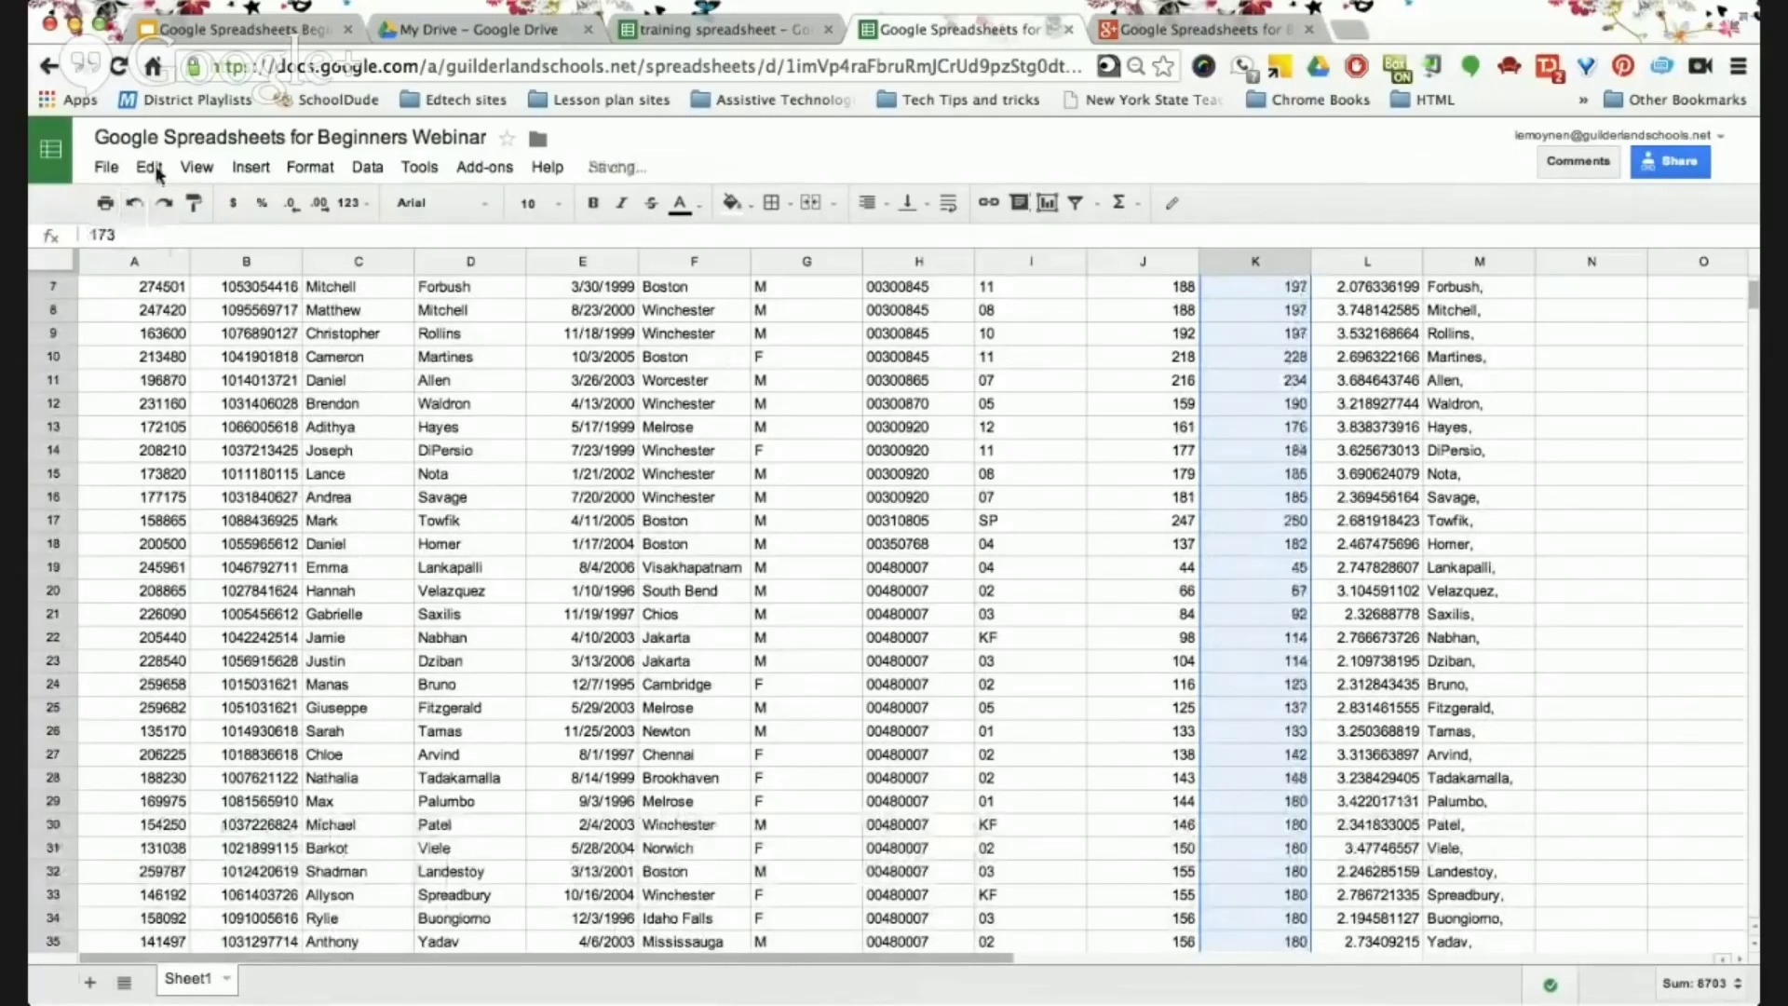
click(107, 169)
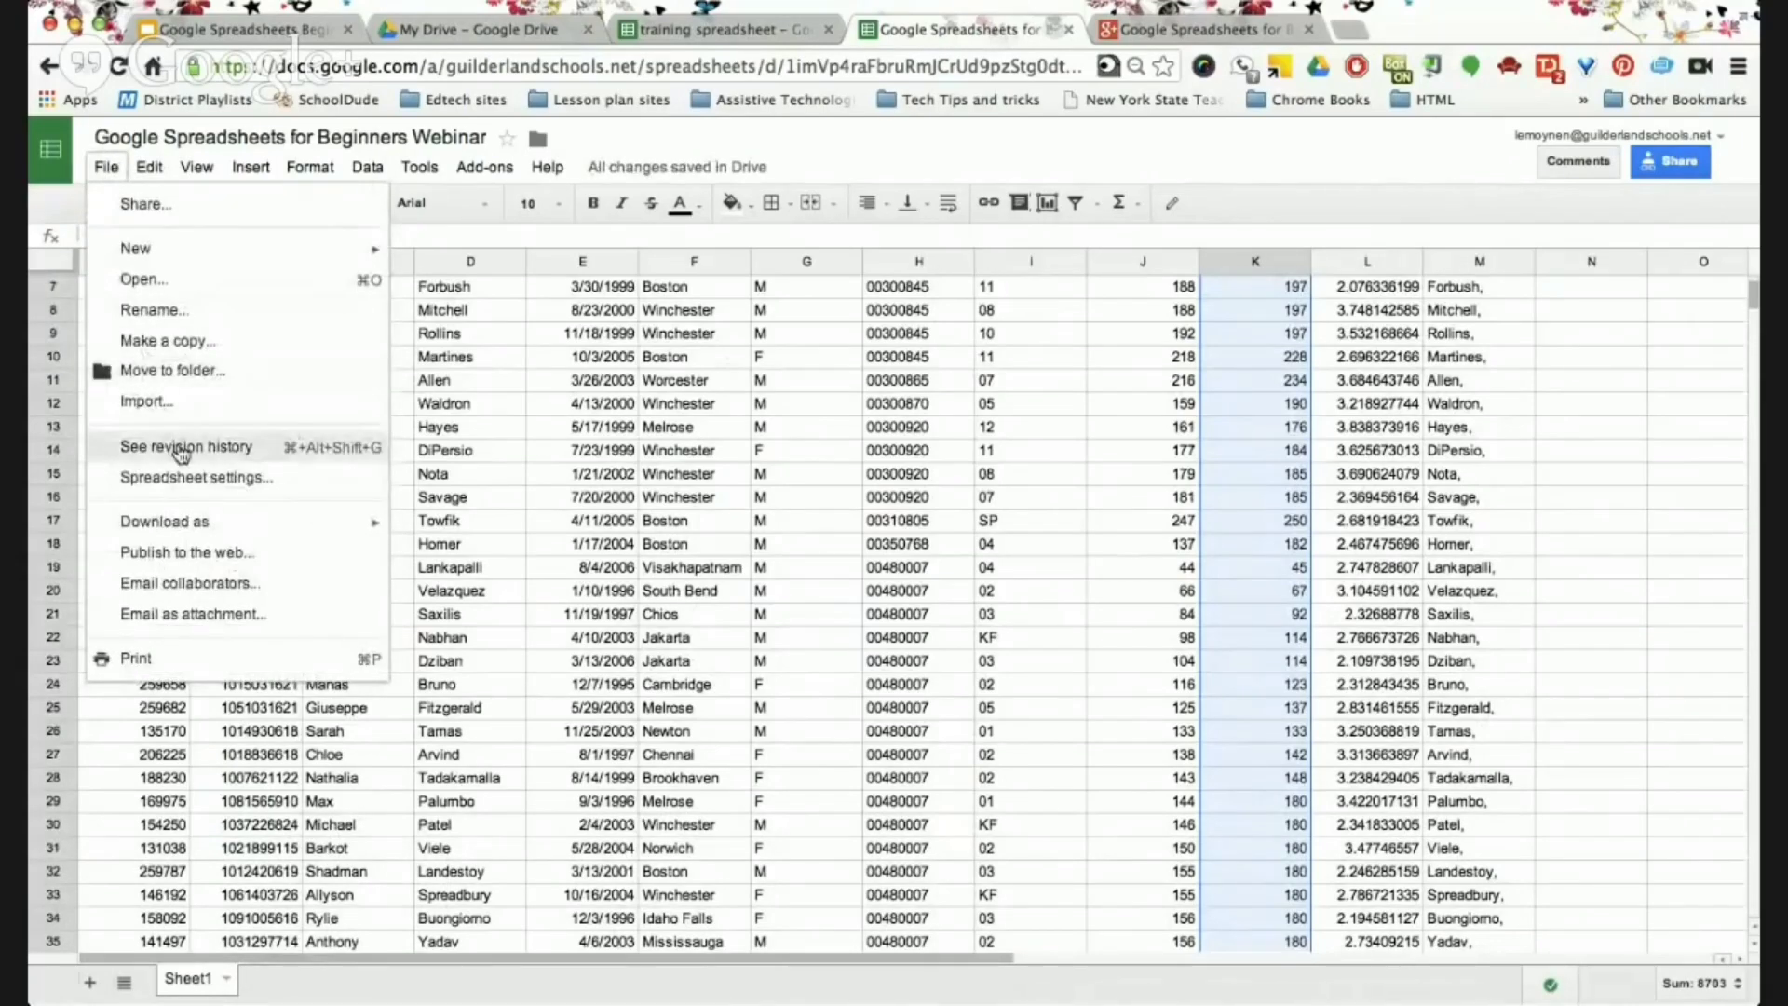
click(934, 168)
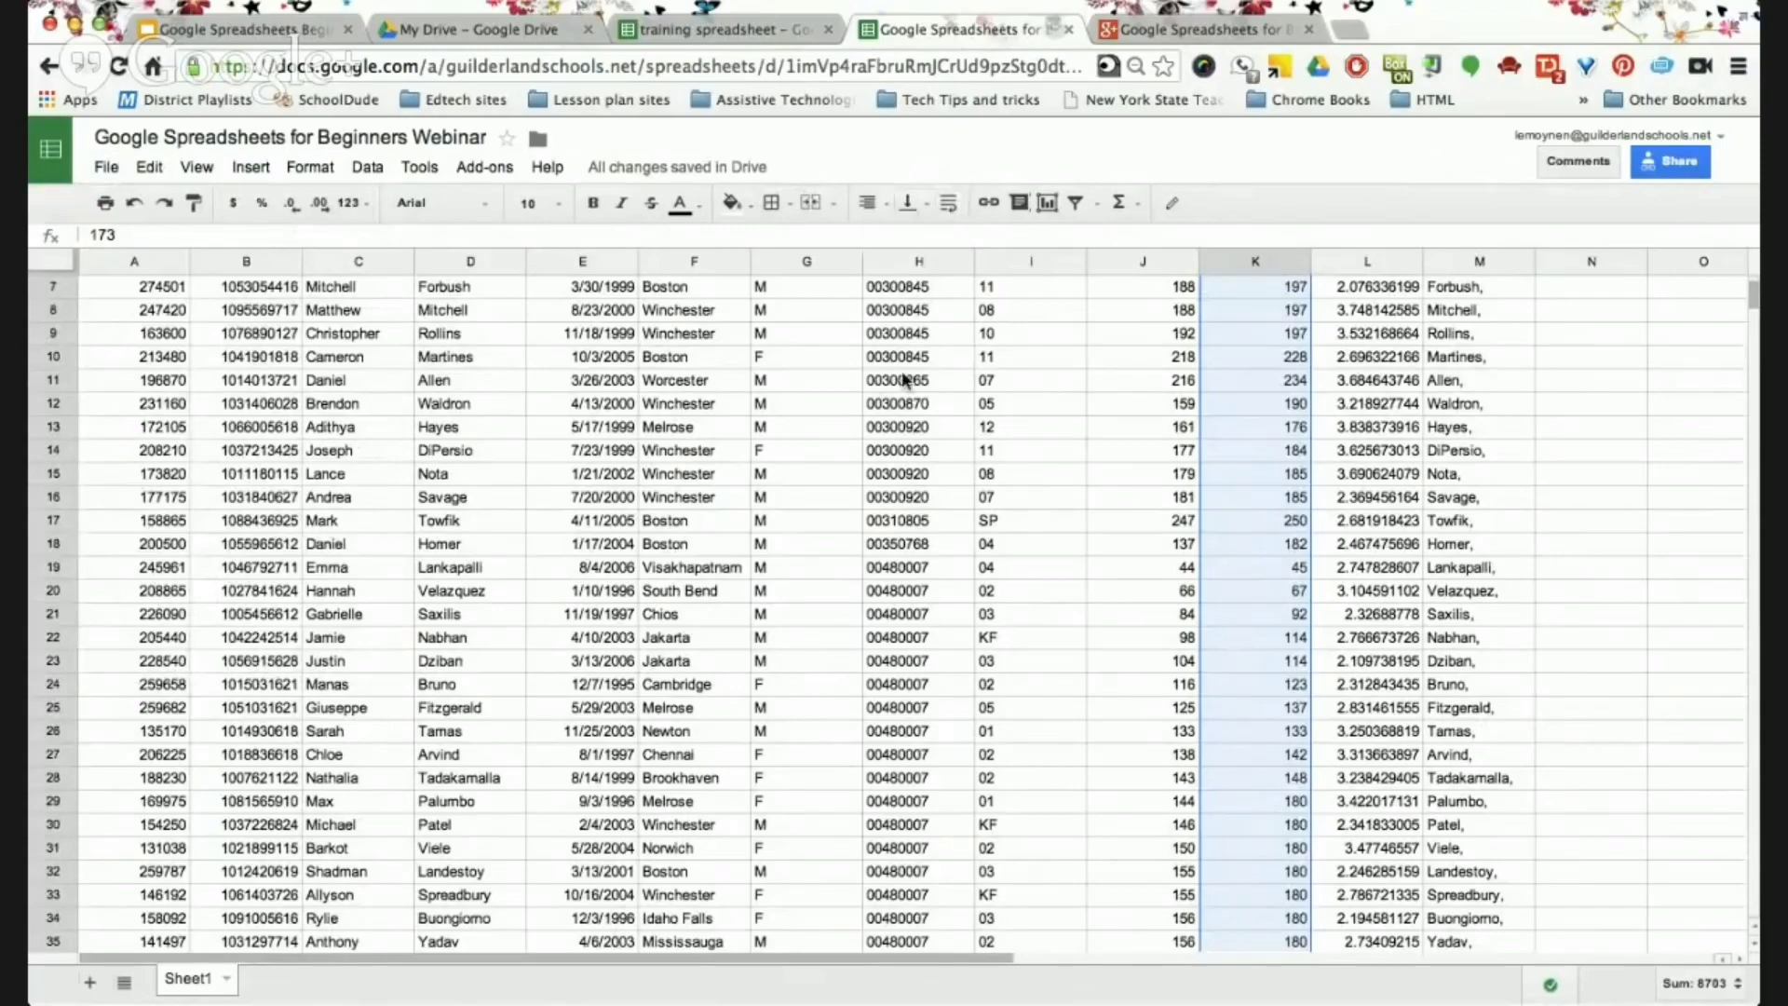
click(200, 37)
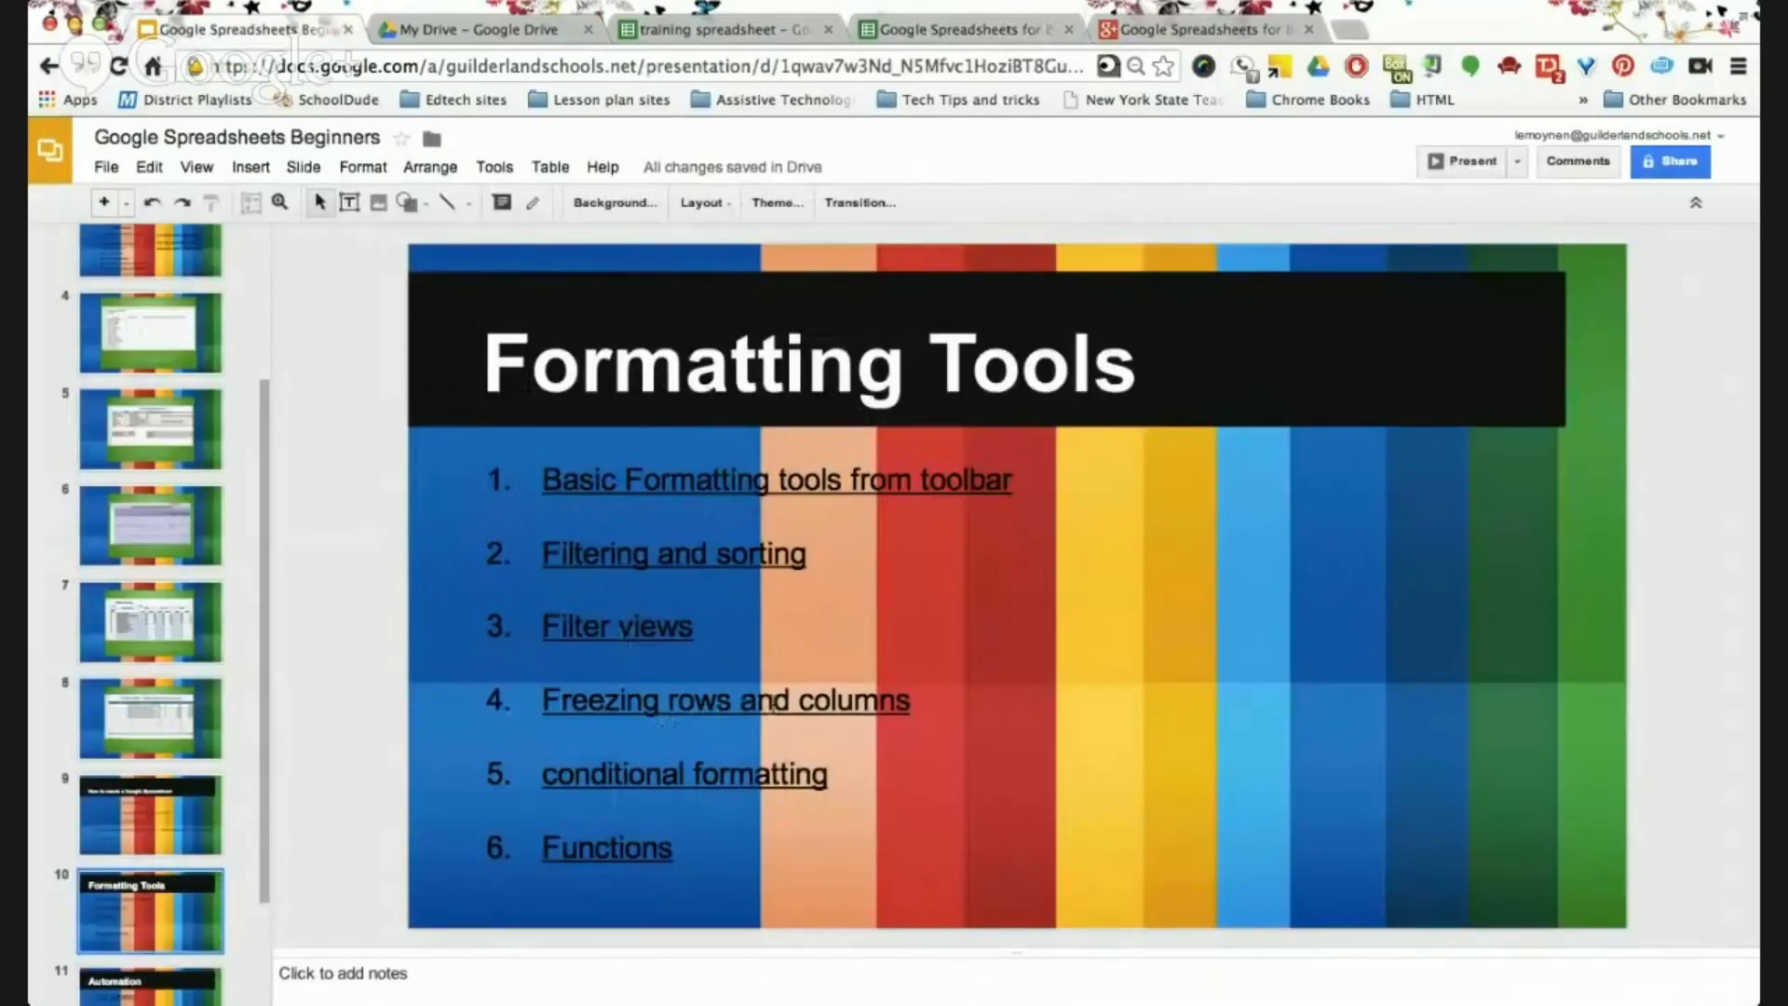
click(943, 31)
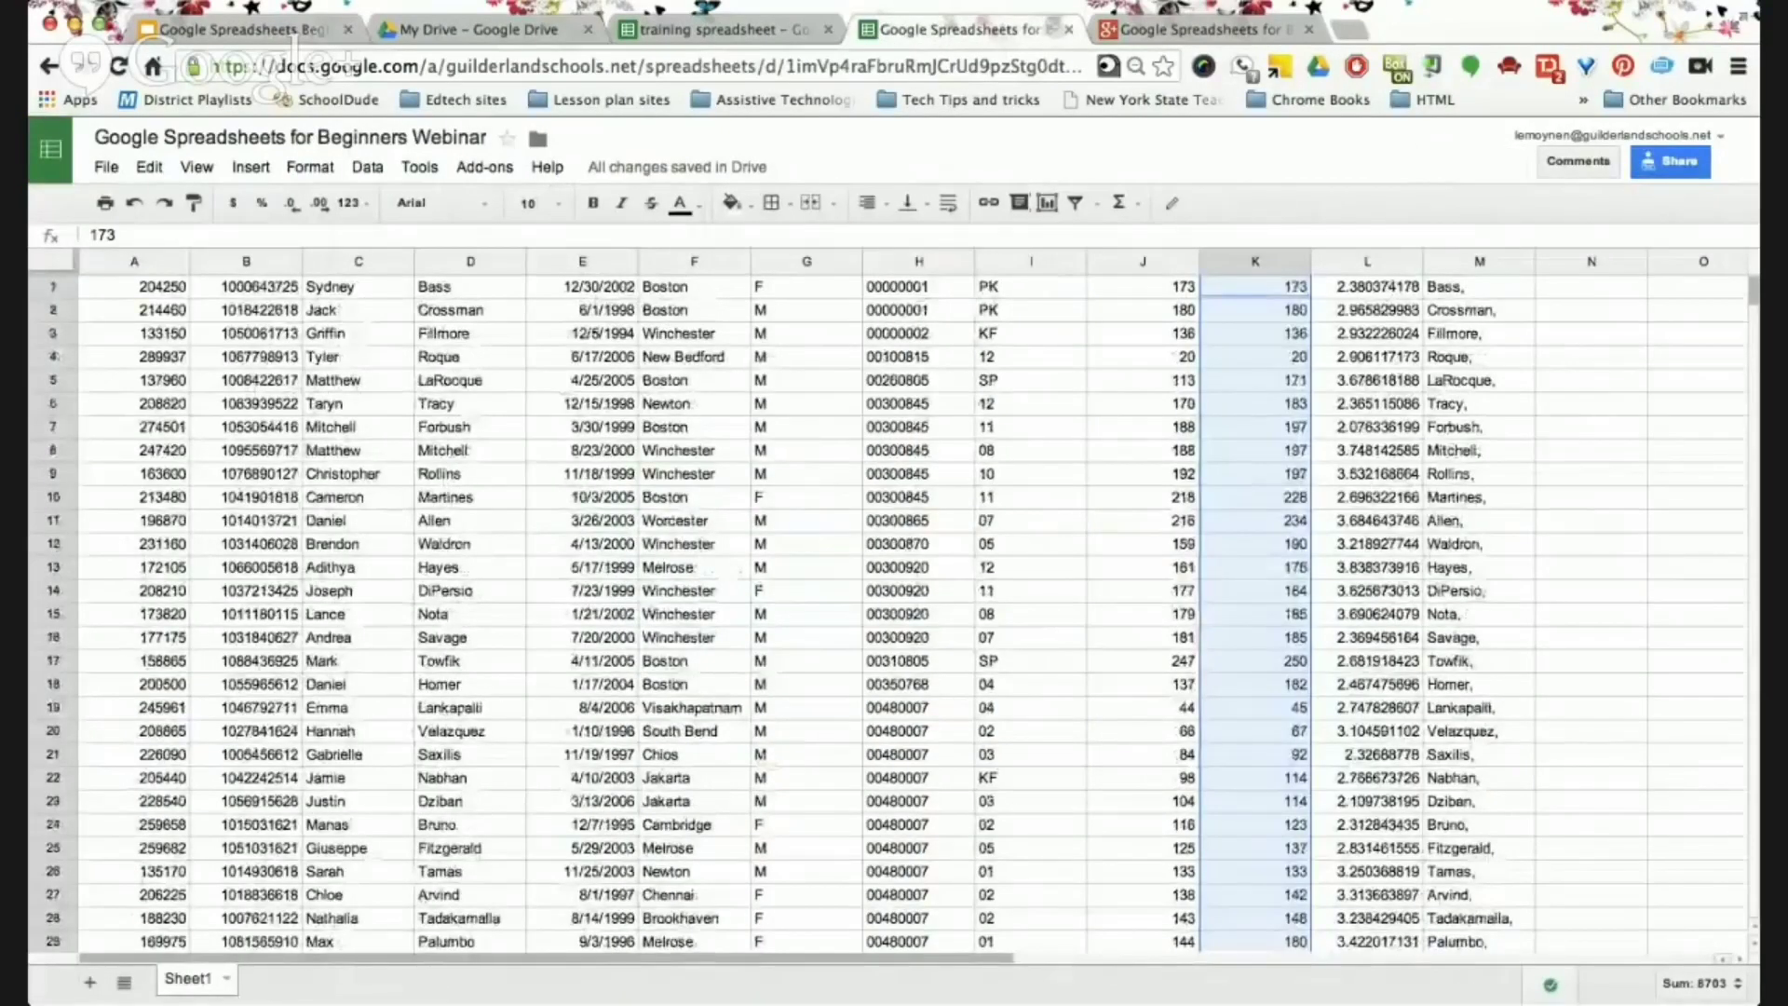
Insert an empty row above the first row of data.
click(56, 289)
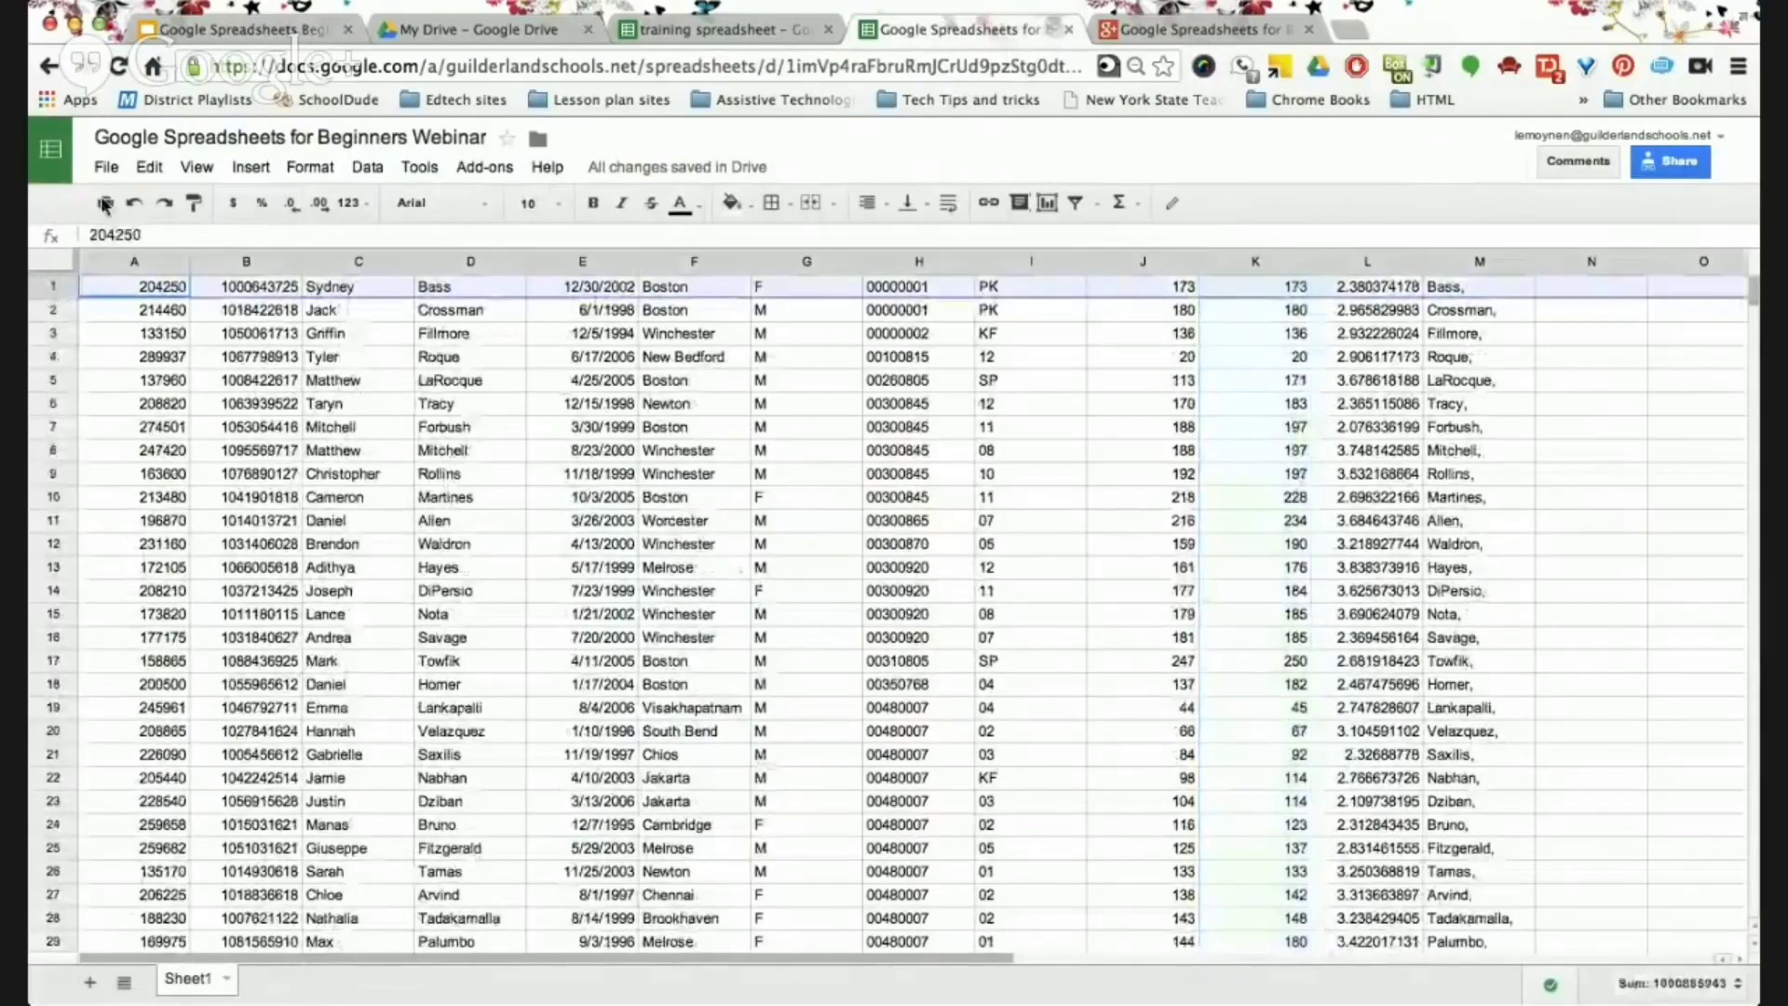
click(265, 166)
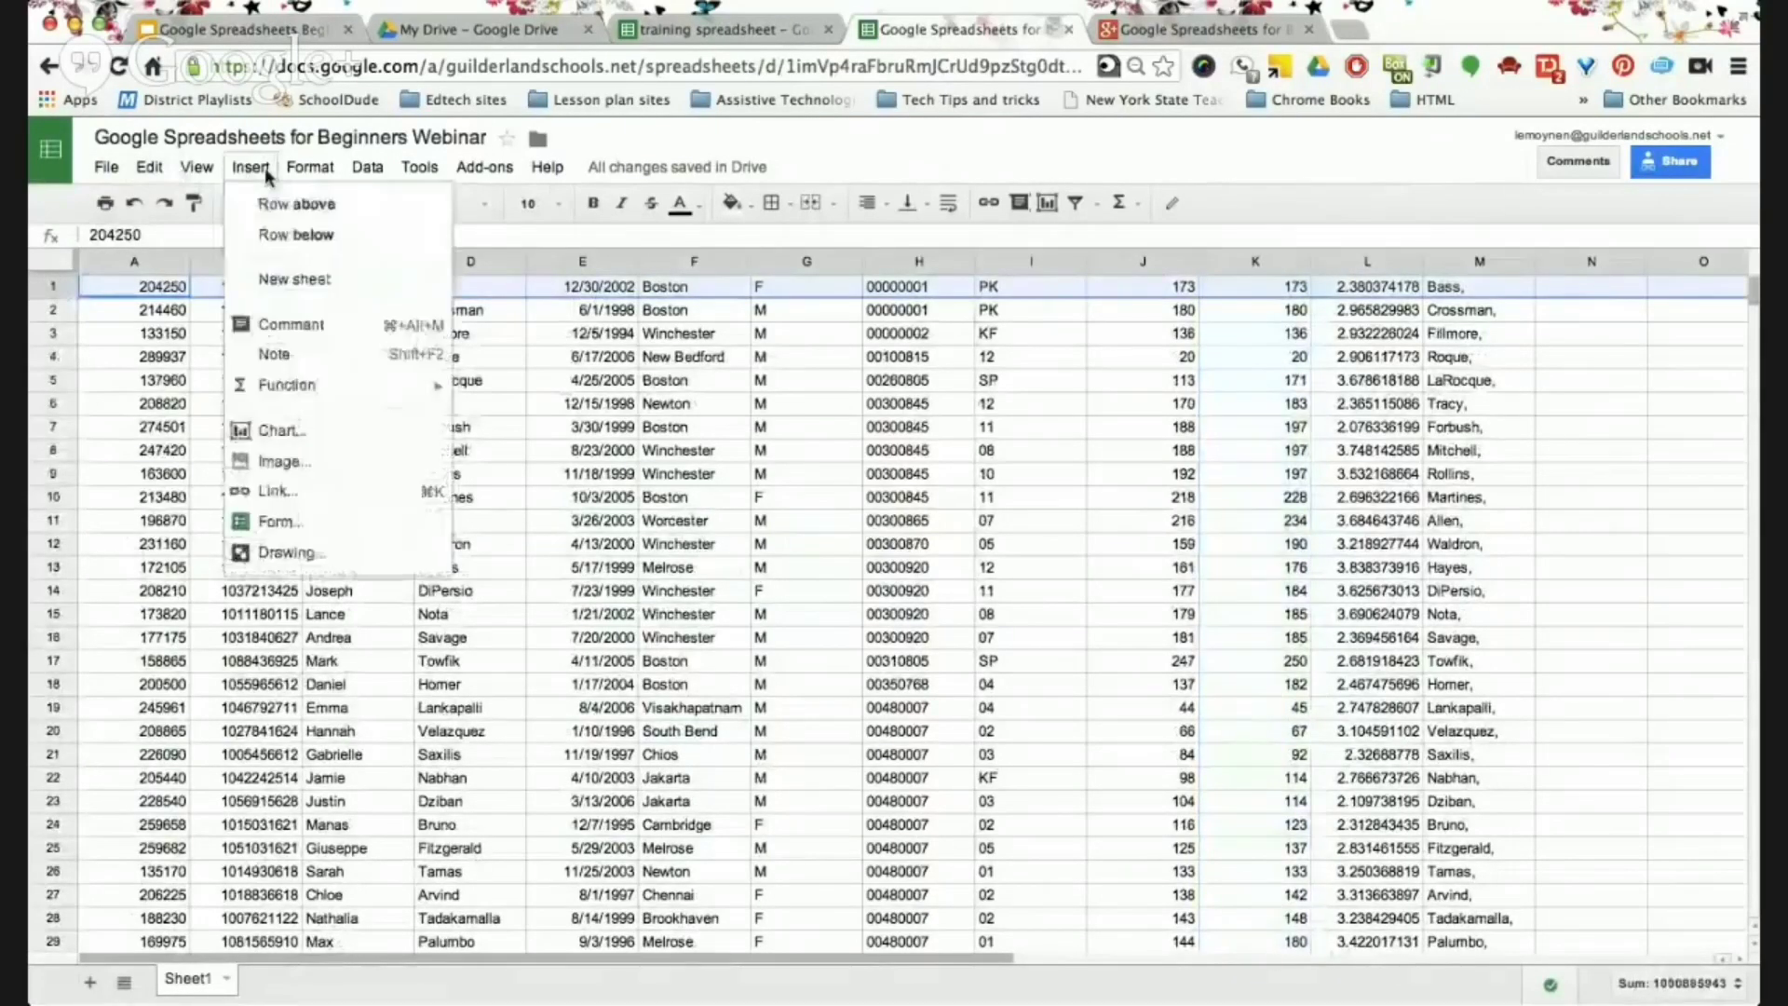
click(282, 197)
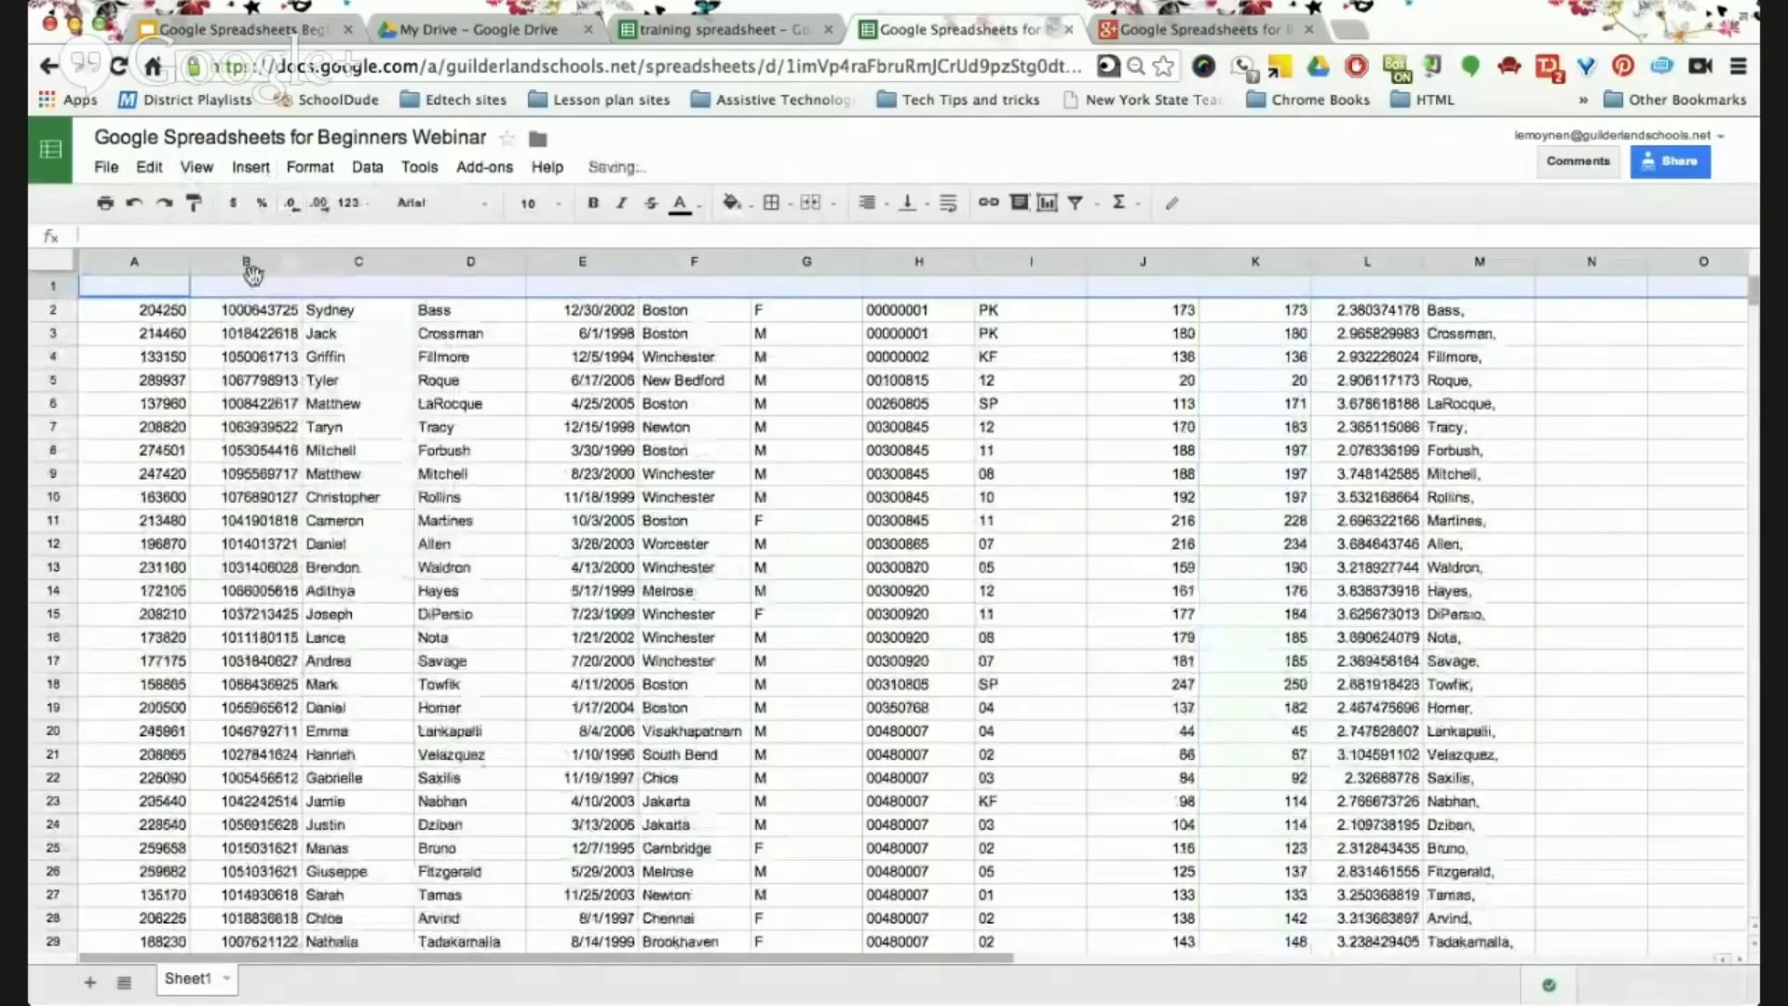
Enter the heading 'Student ID' in cell A1.
click(161, 294)
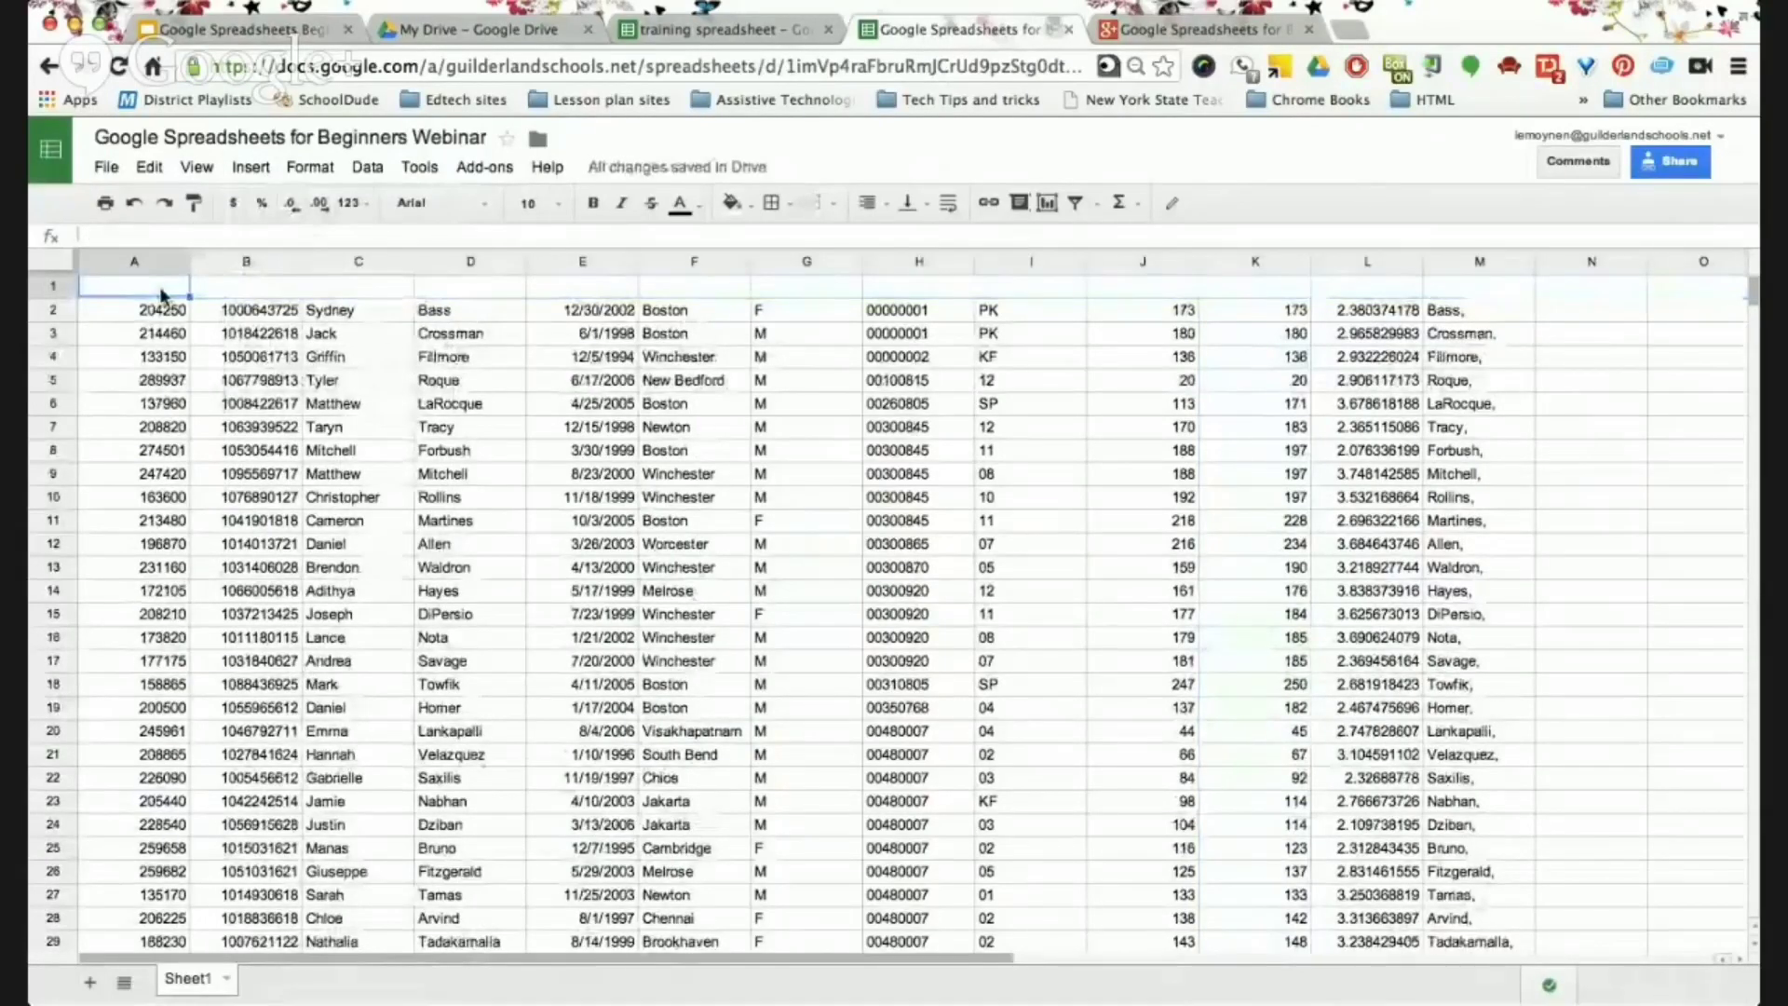
double_click(161, 294)
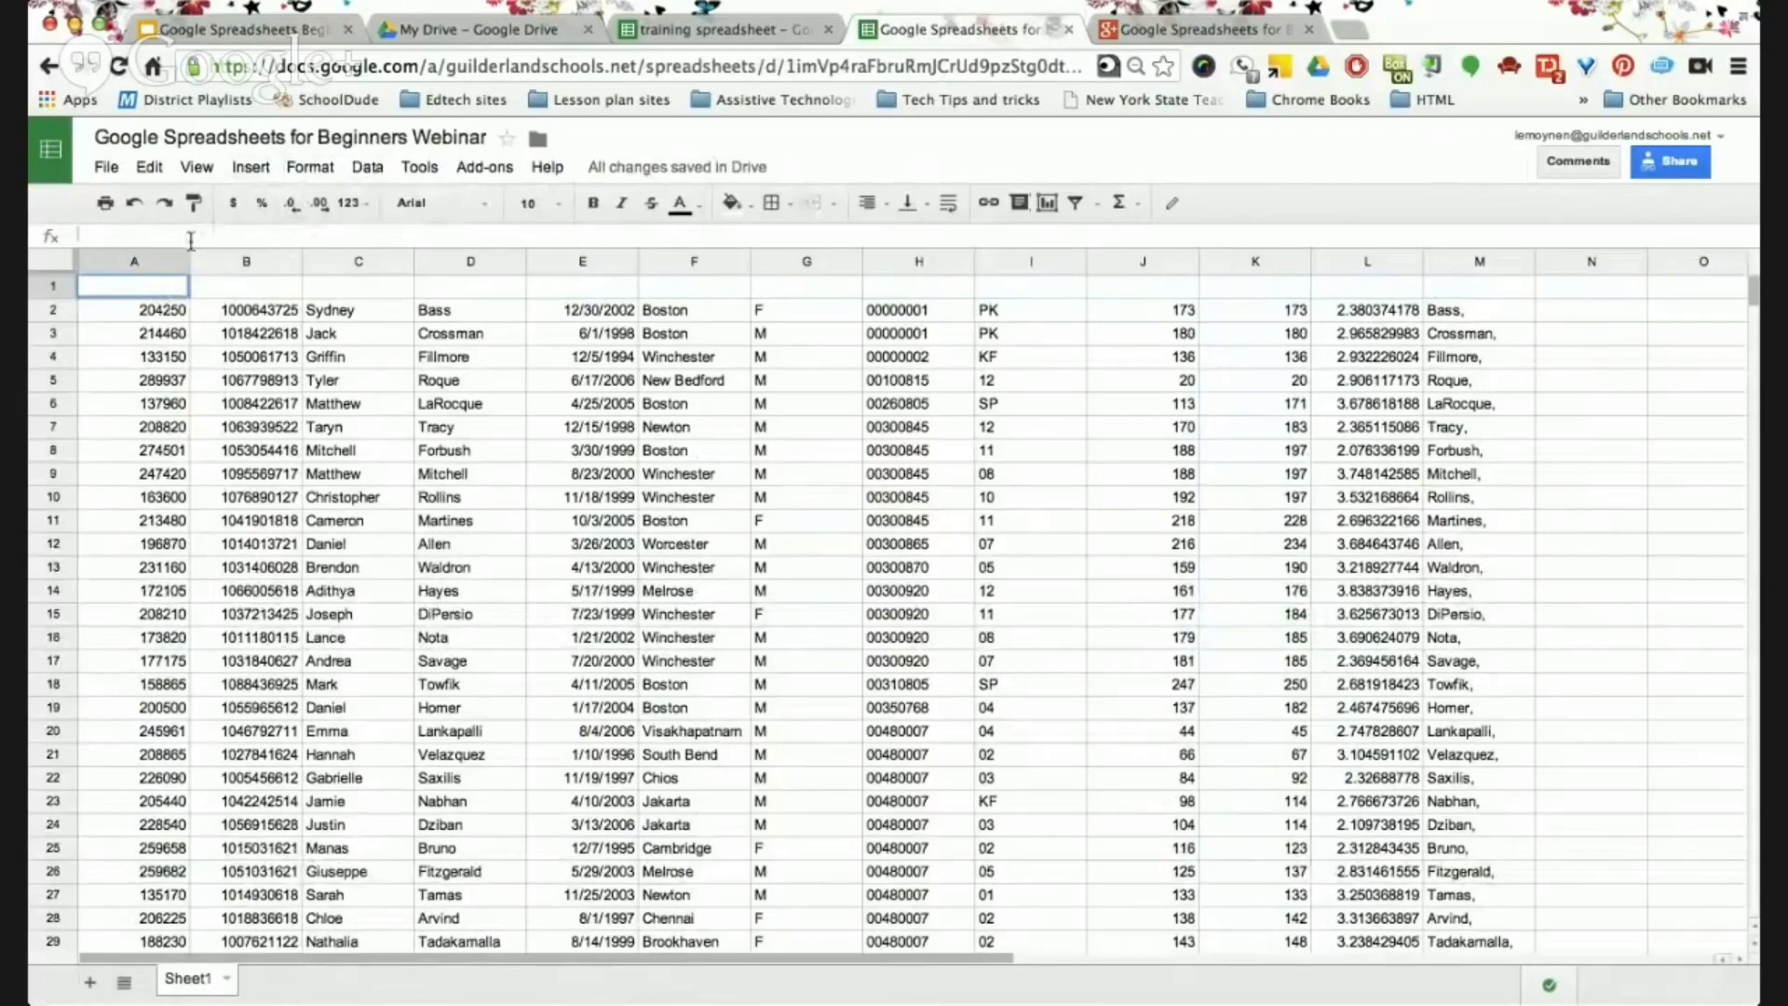
text(Student ID)
Commit the Student ID heading and enter Student Name, Last name and DOB in C1–E1.
click(270, 292)
click(349, 289)
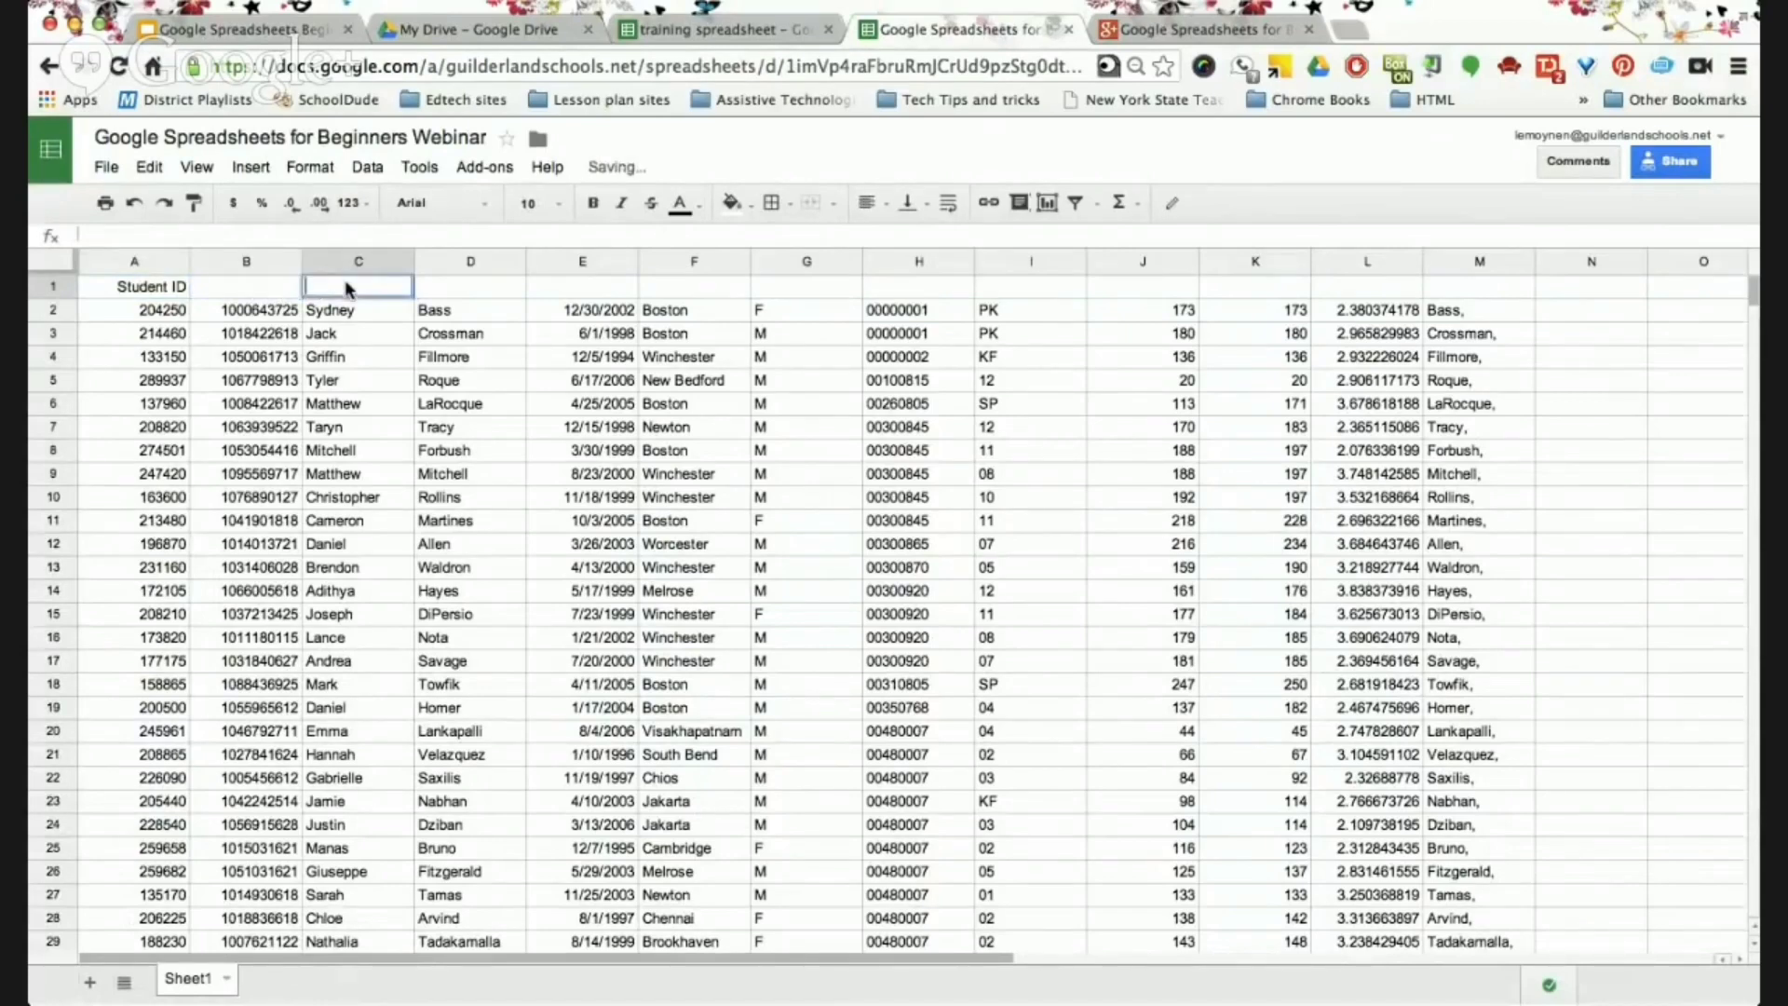
text(Student)
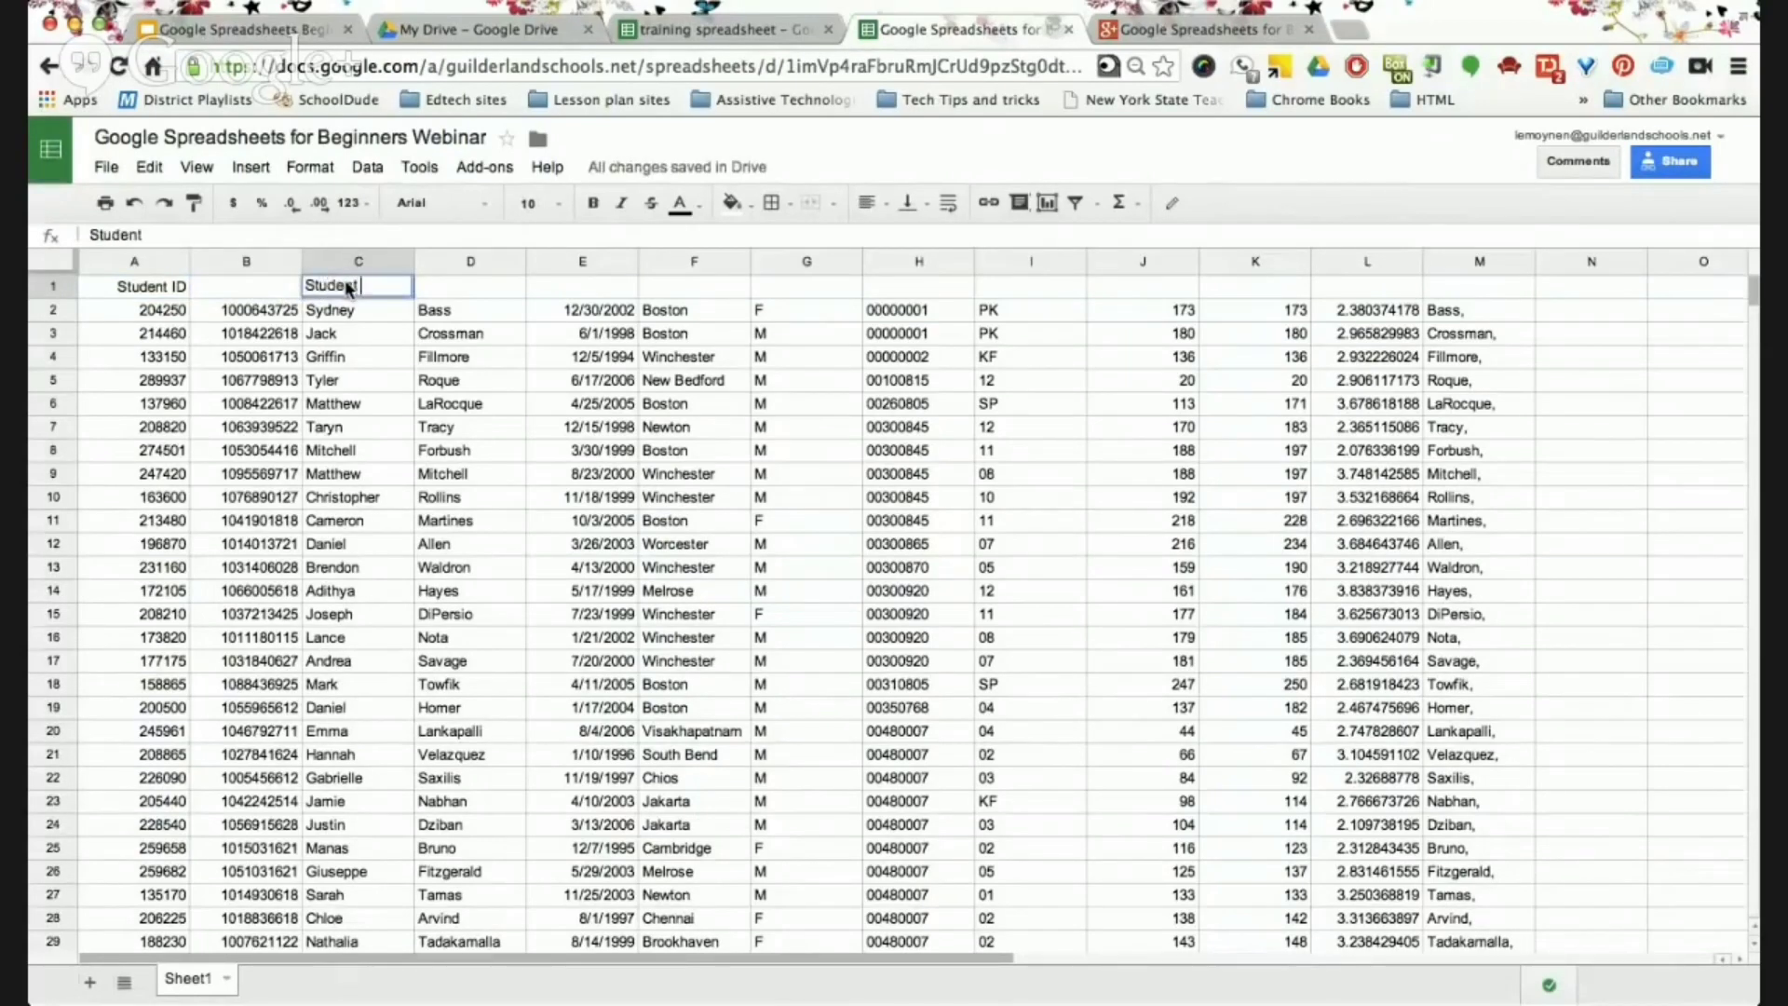
text( Name)
click(498, 317)
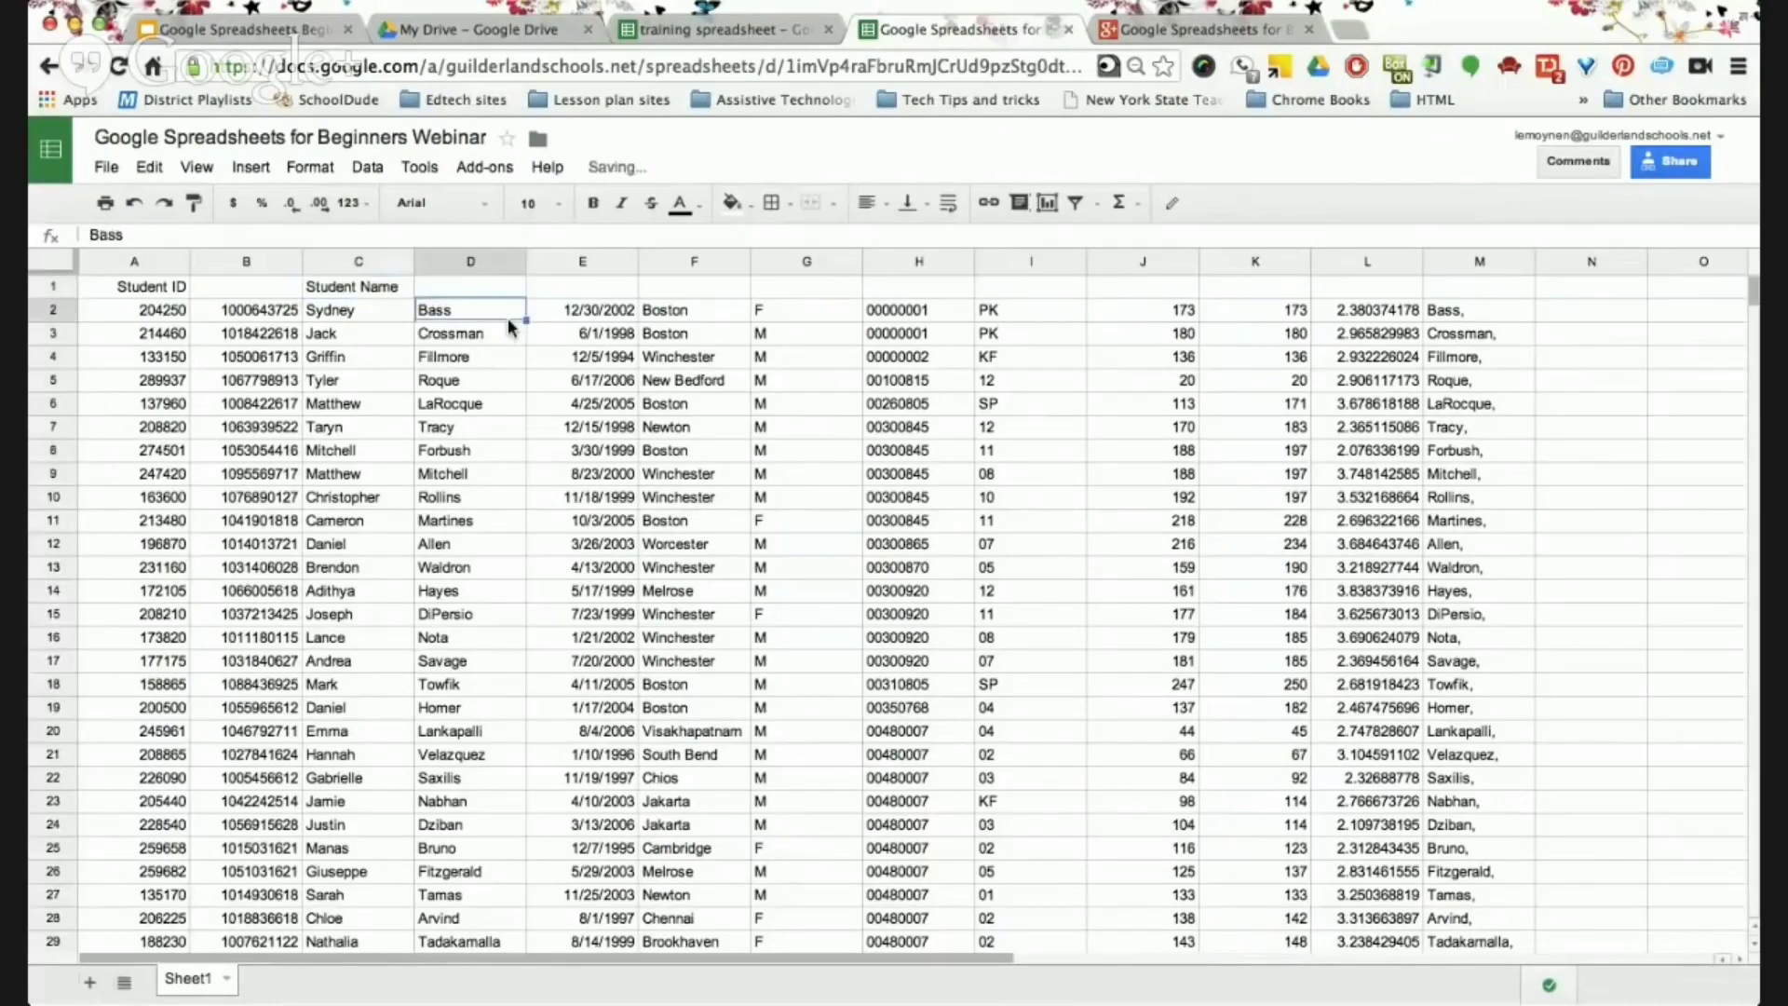
click(448, 292)
text(Last name)
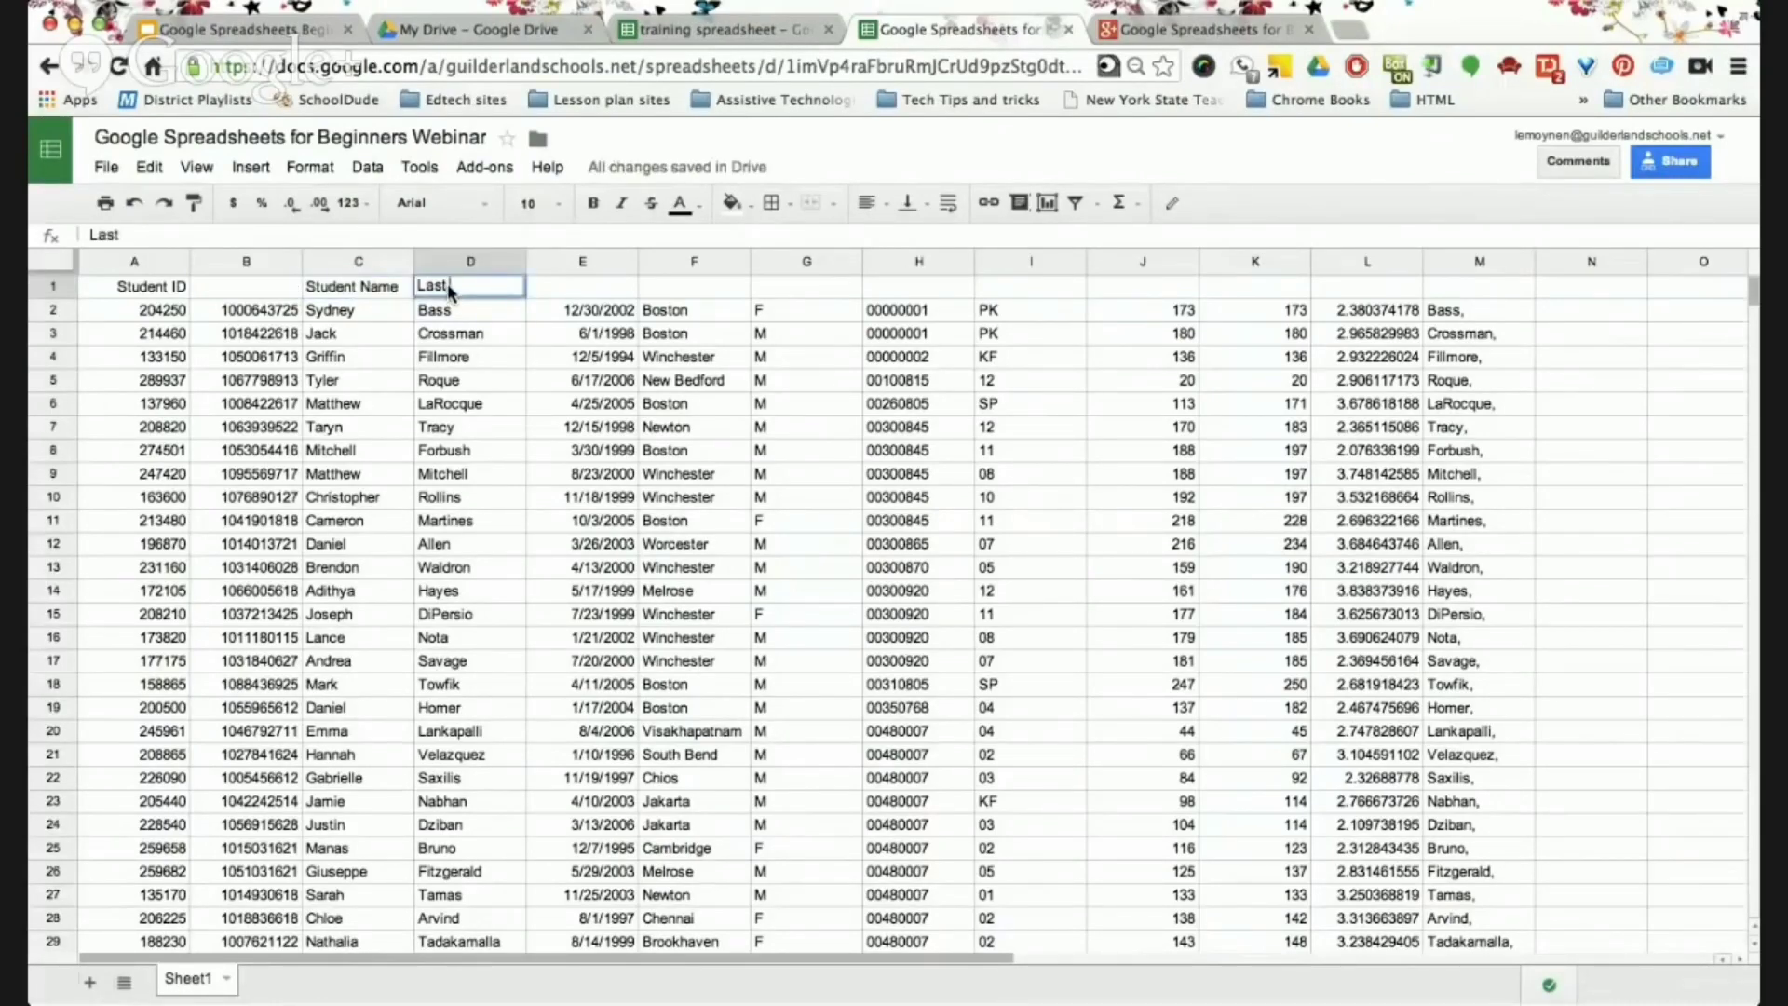
click(585, 287)
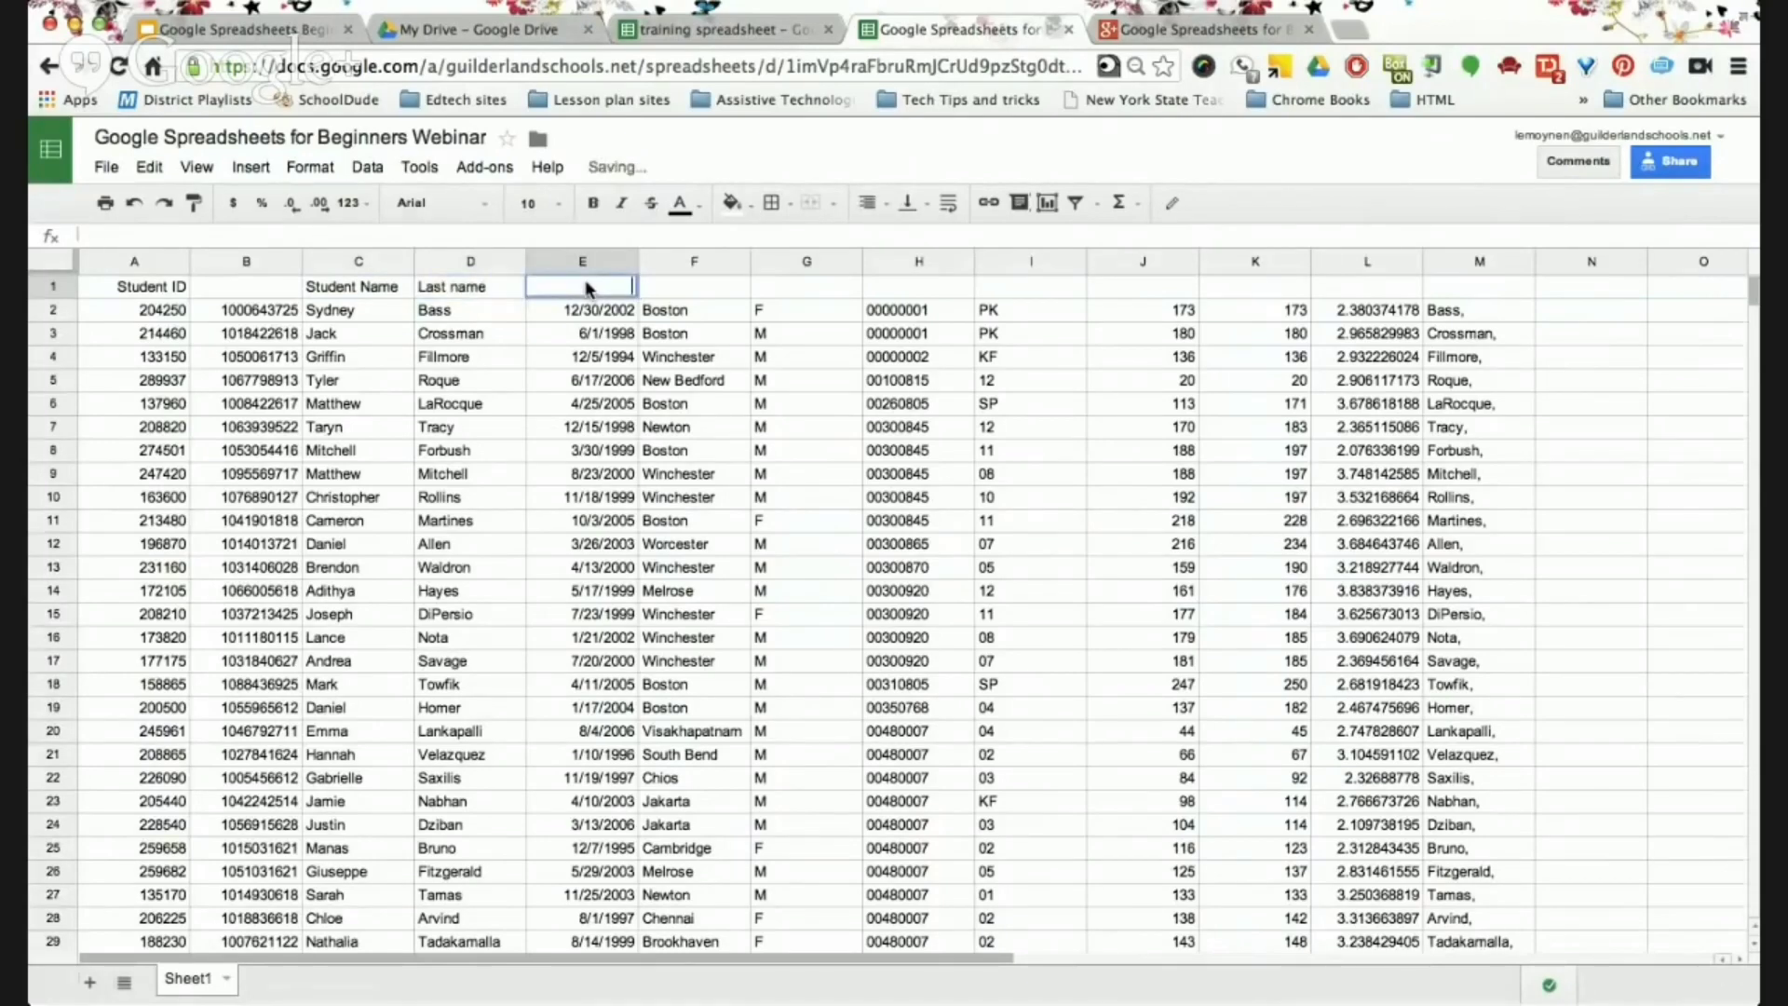
text(DOB)
click(676, 270)
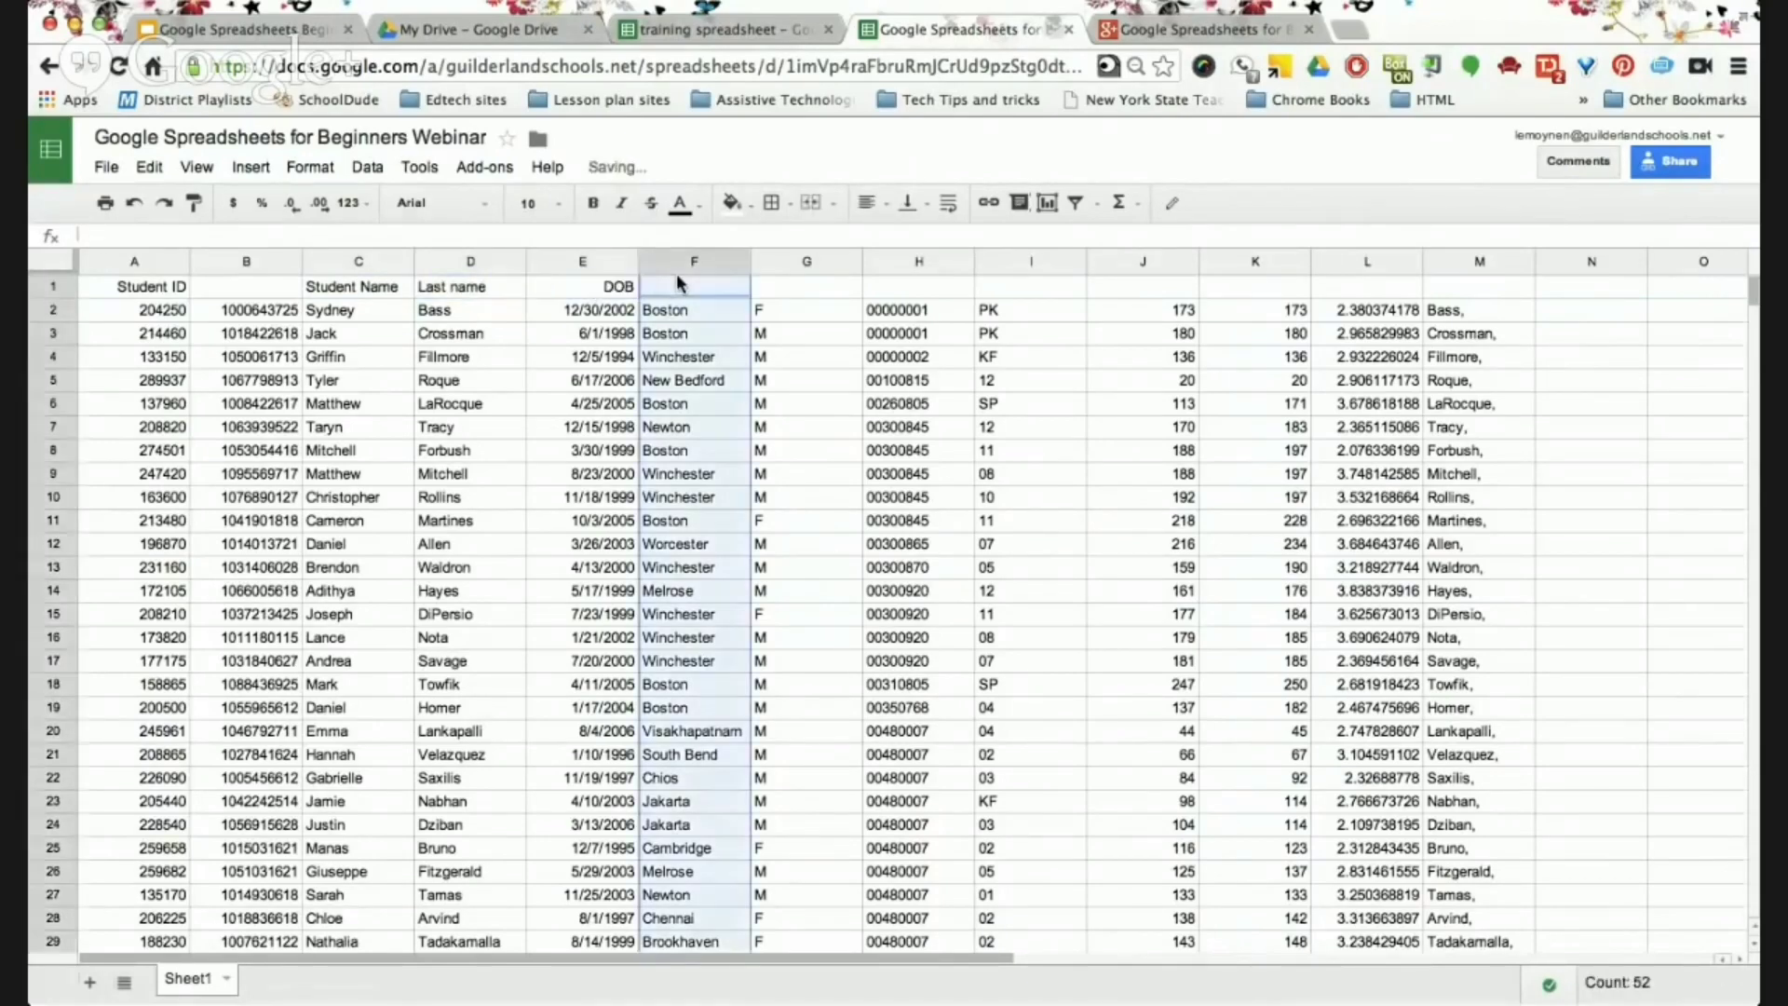
Enter the headings City, Gender, Grade level and Days in across F1, G1, I1 and J1.
click(677, 285)
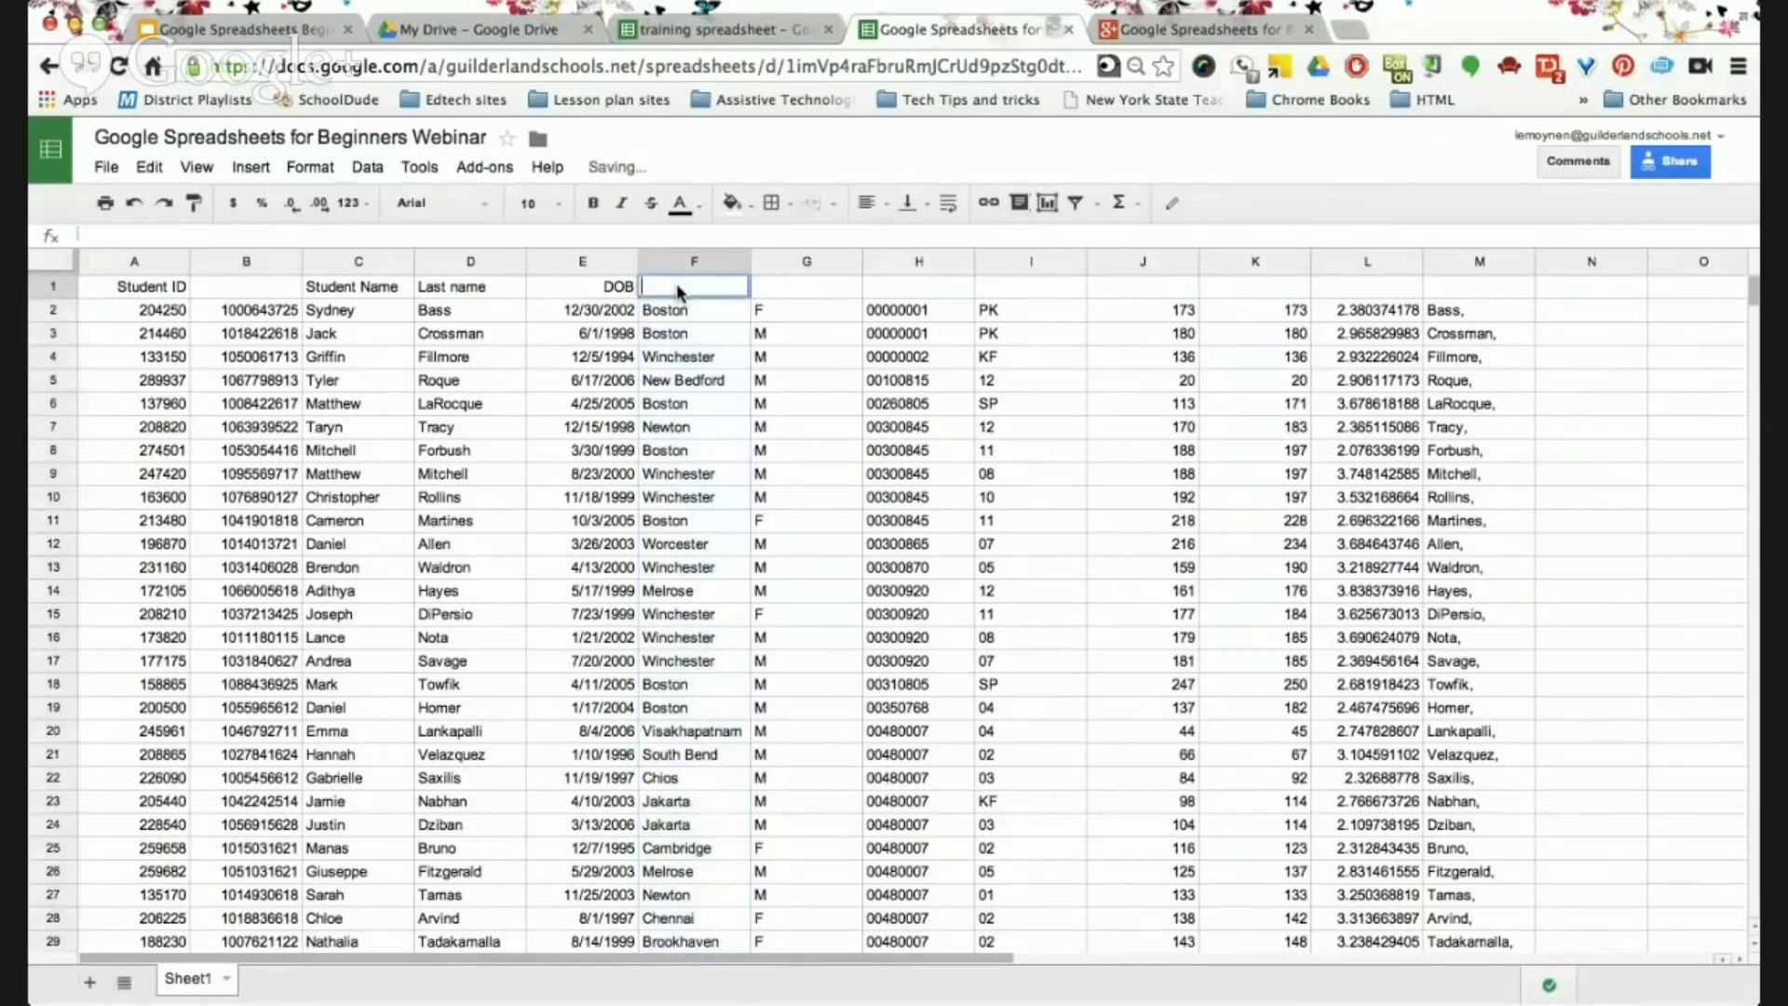
text(City)
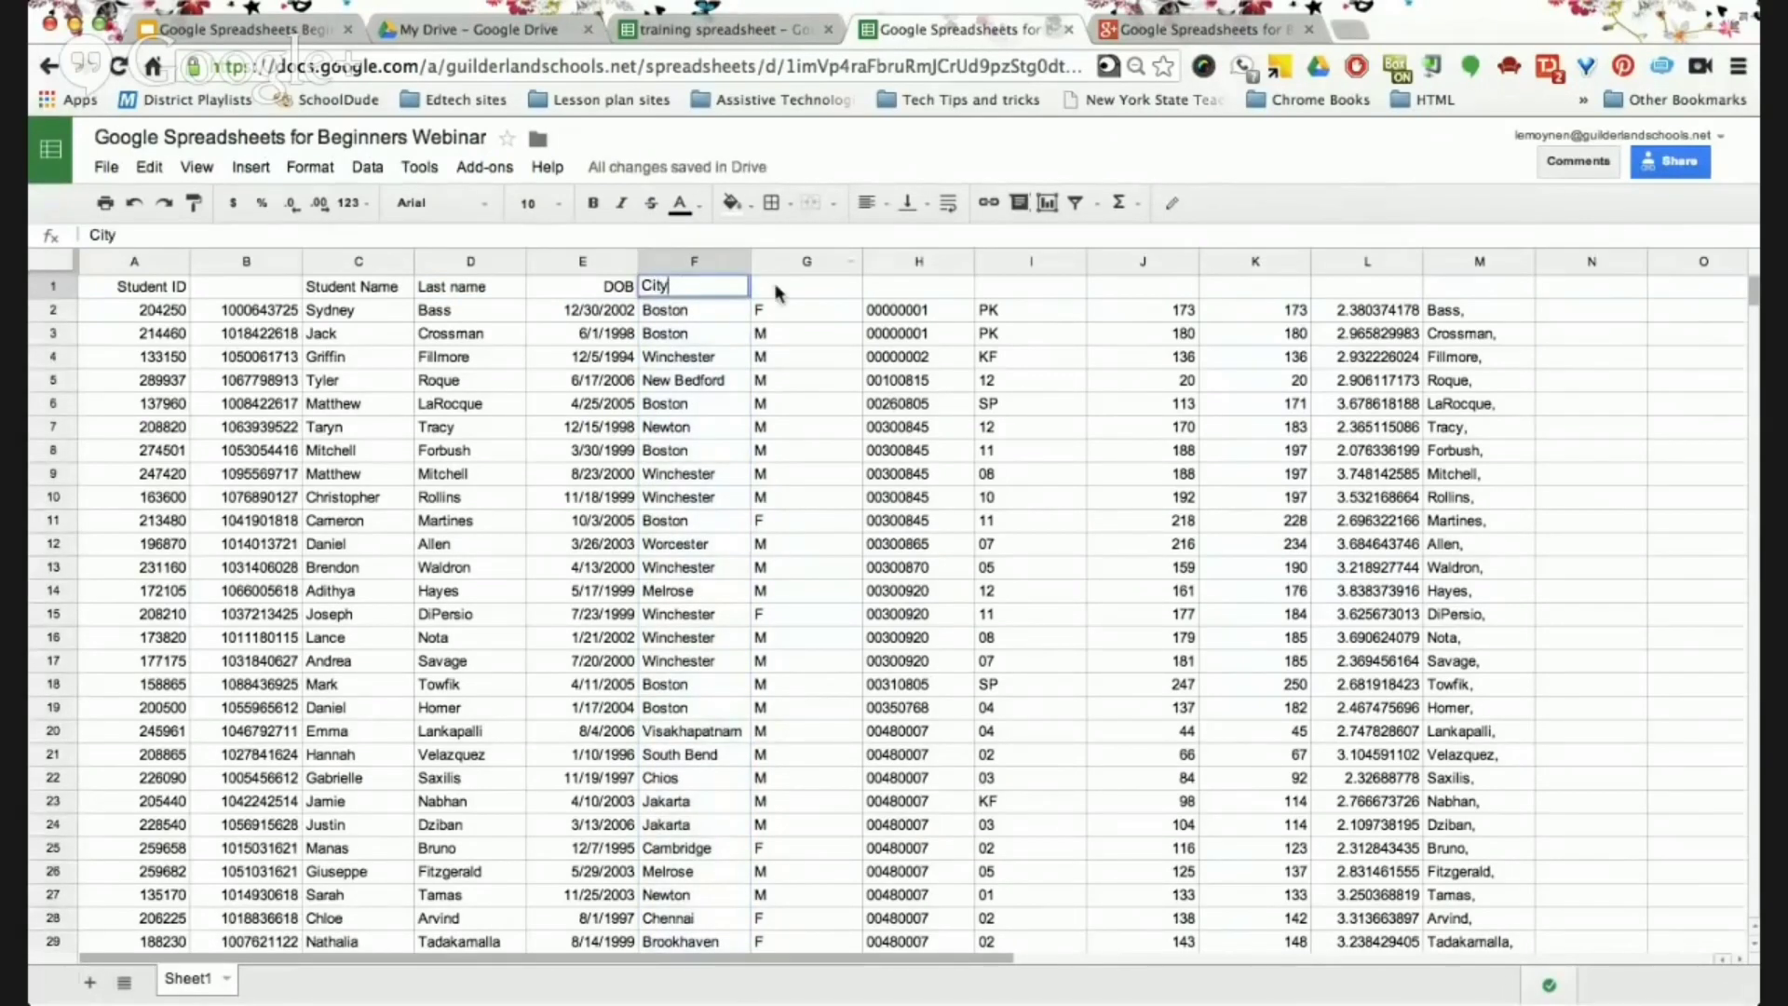
click(799, 277)
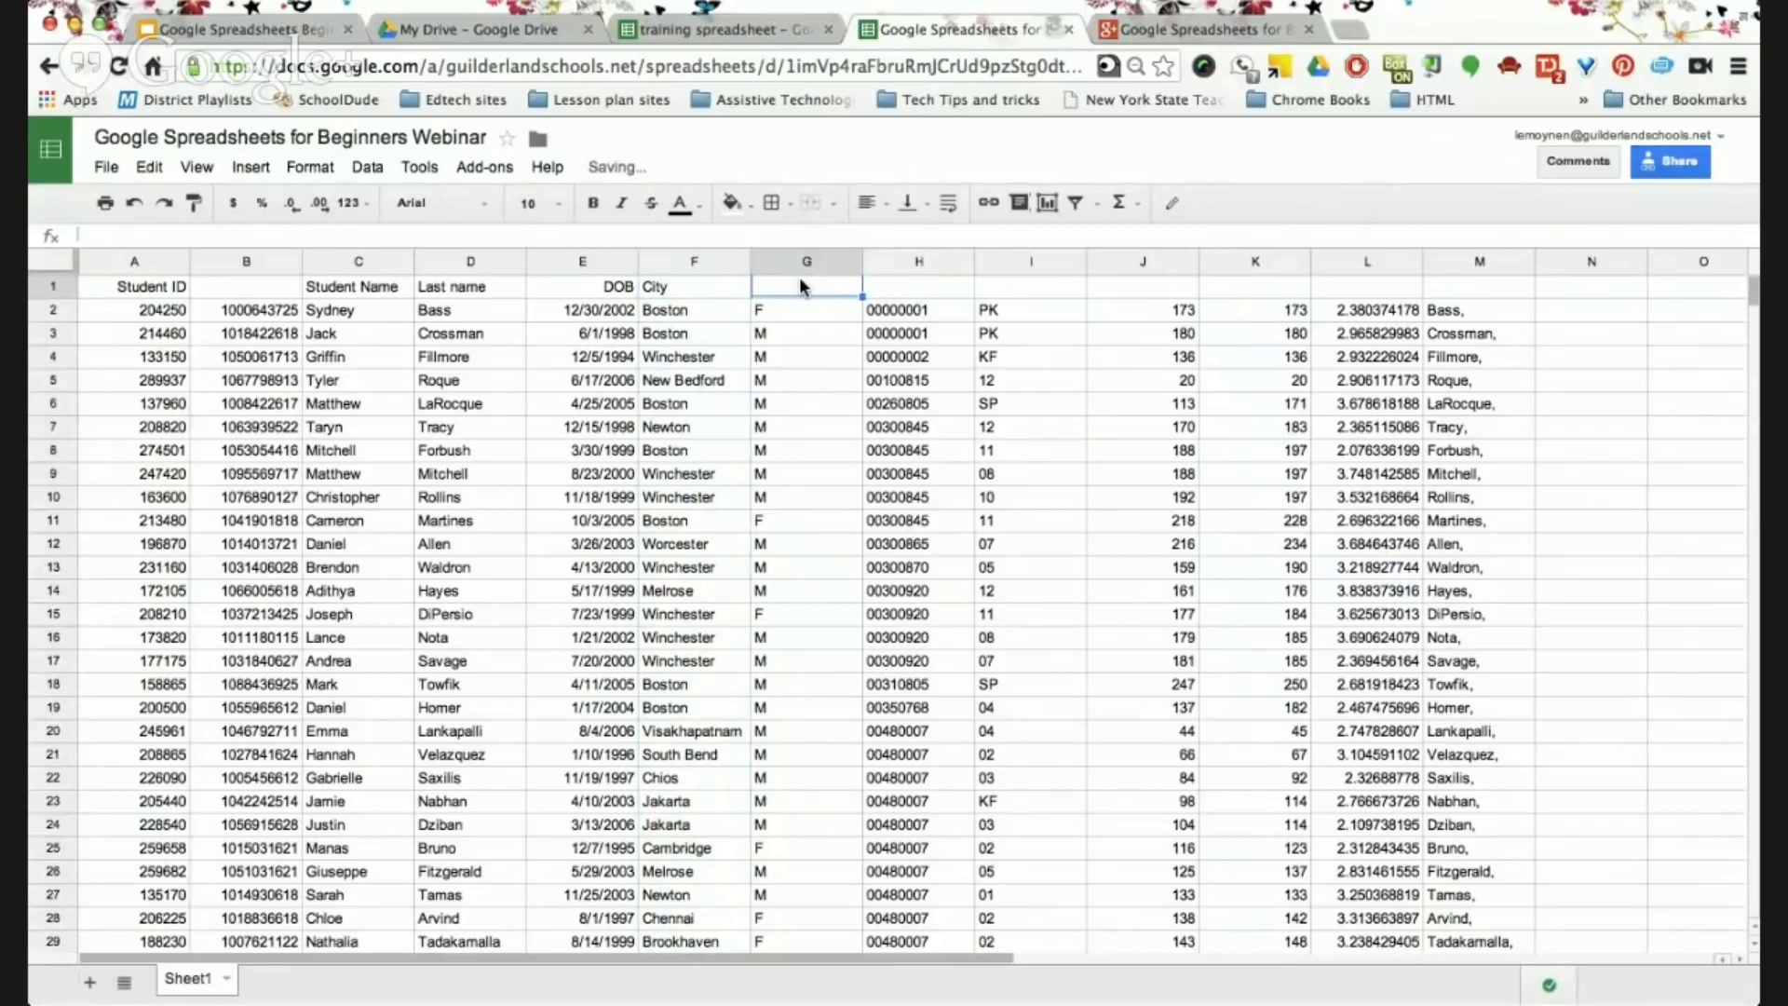
text(Gender)
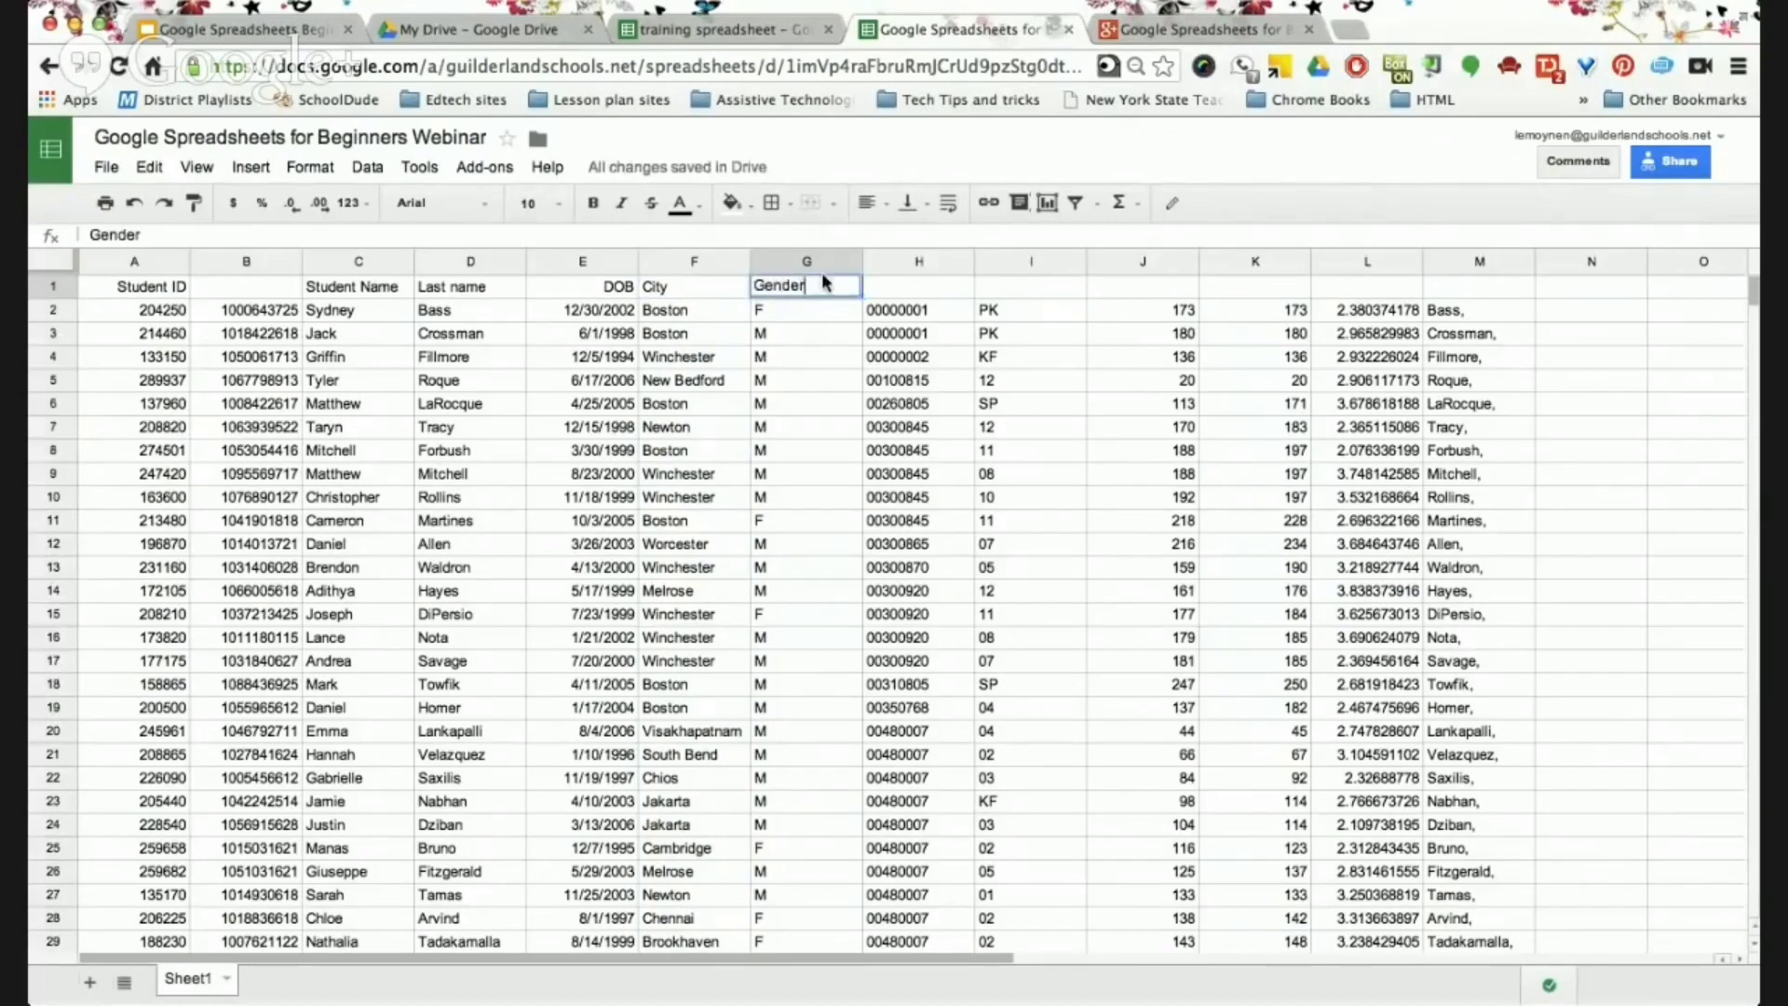
click(992, 283)
double_click(994, 284)
text(Grad)
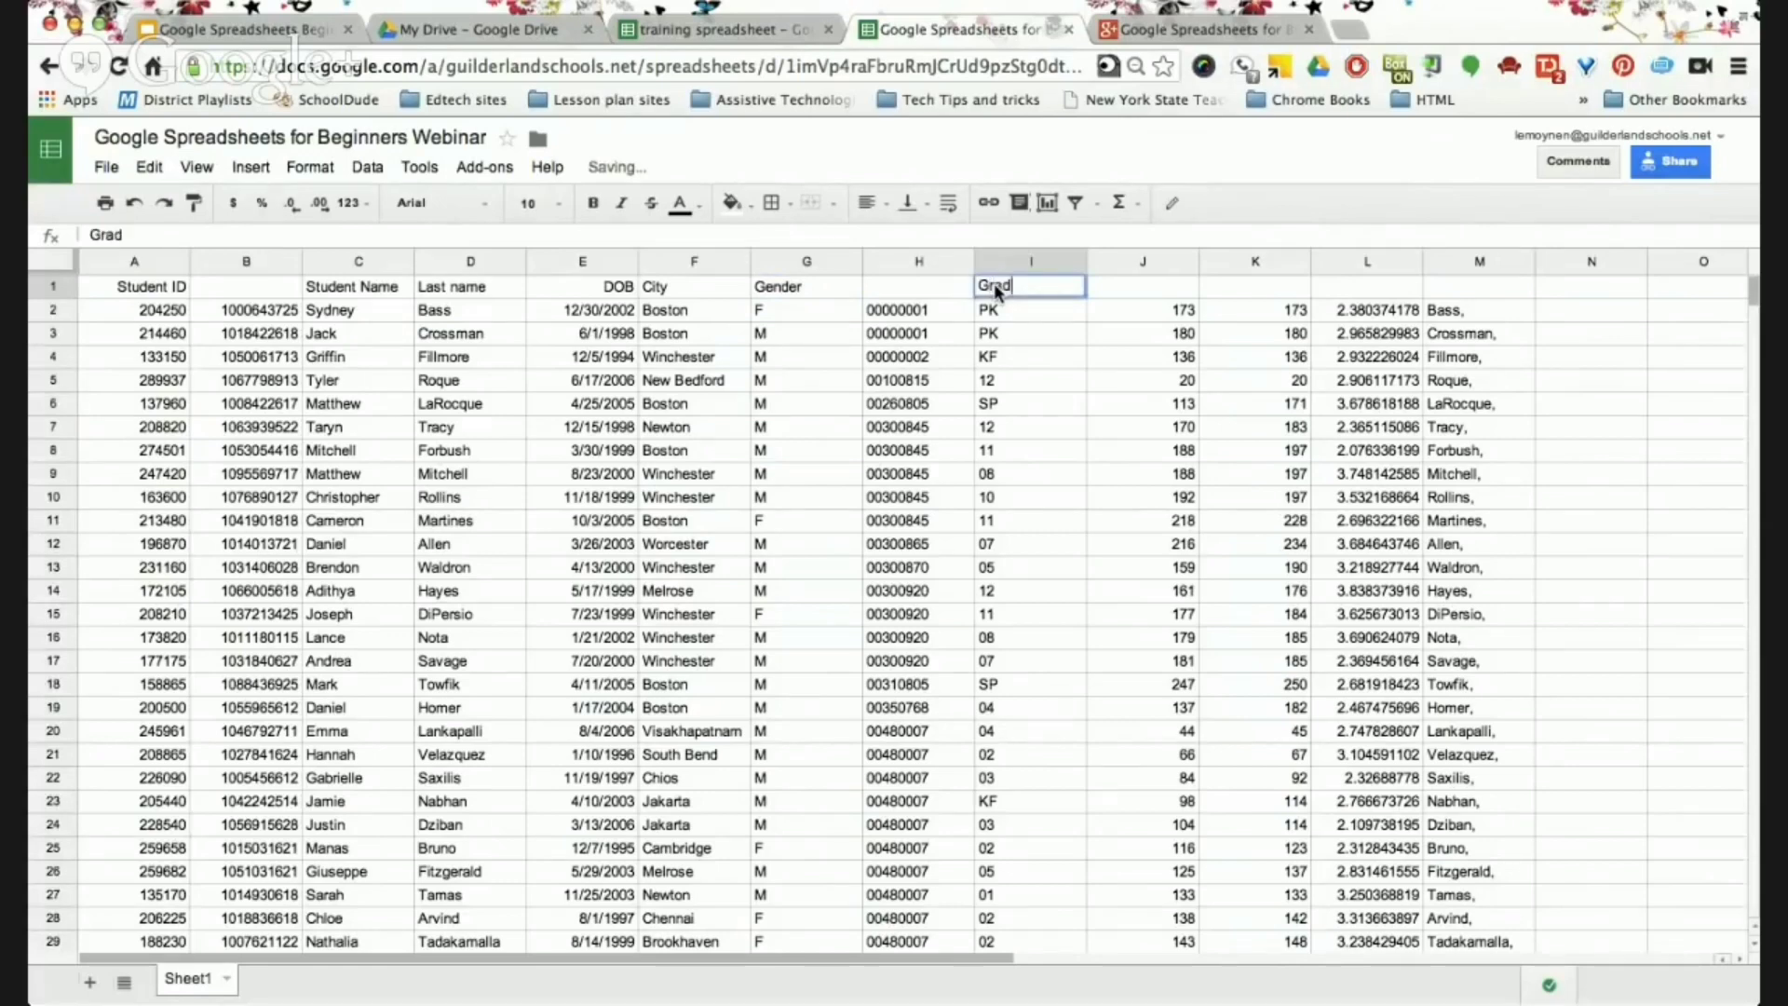
text(e level)
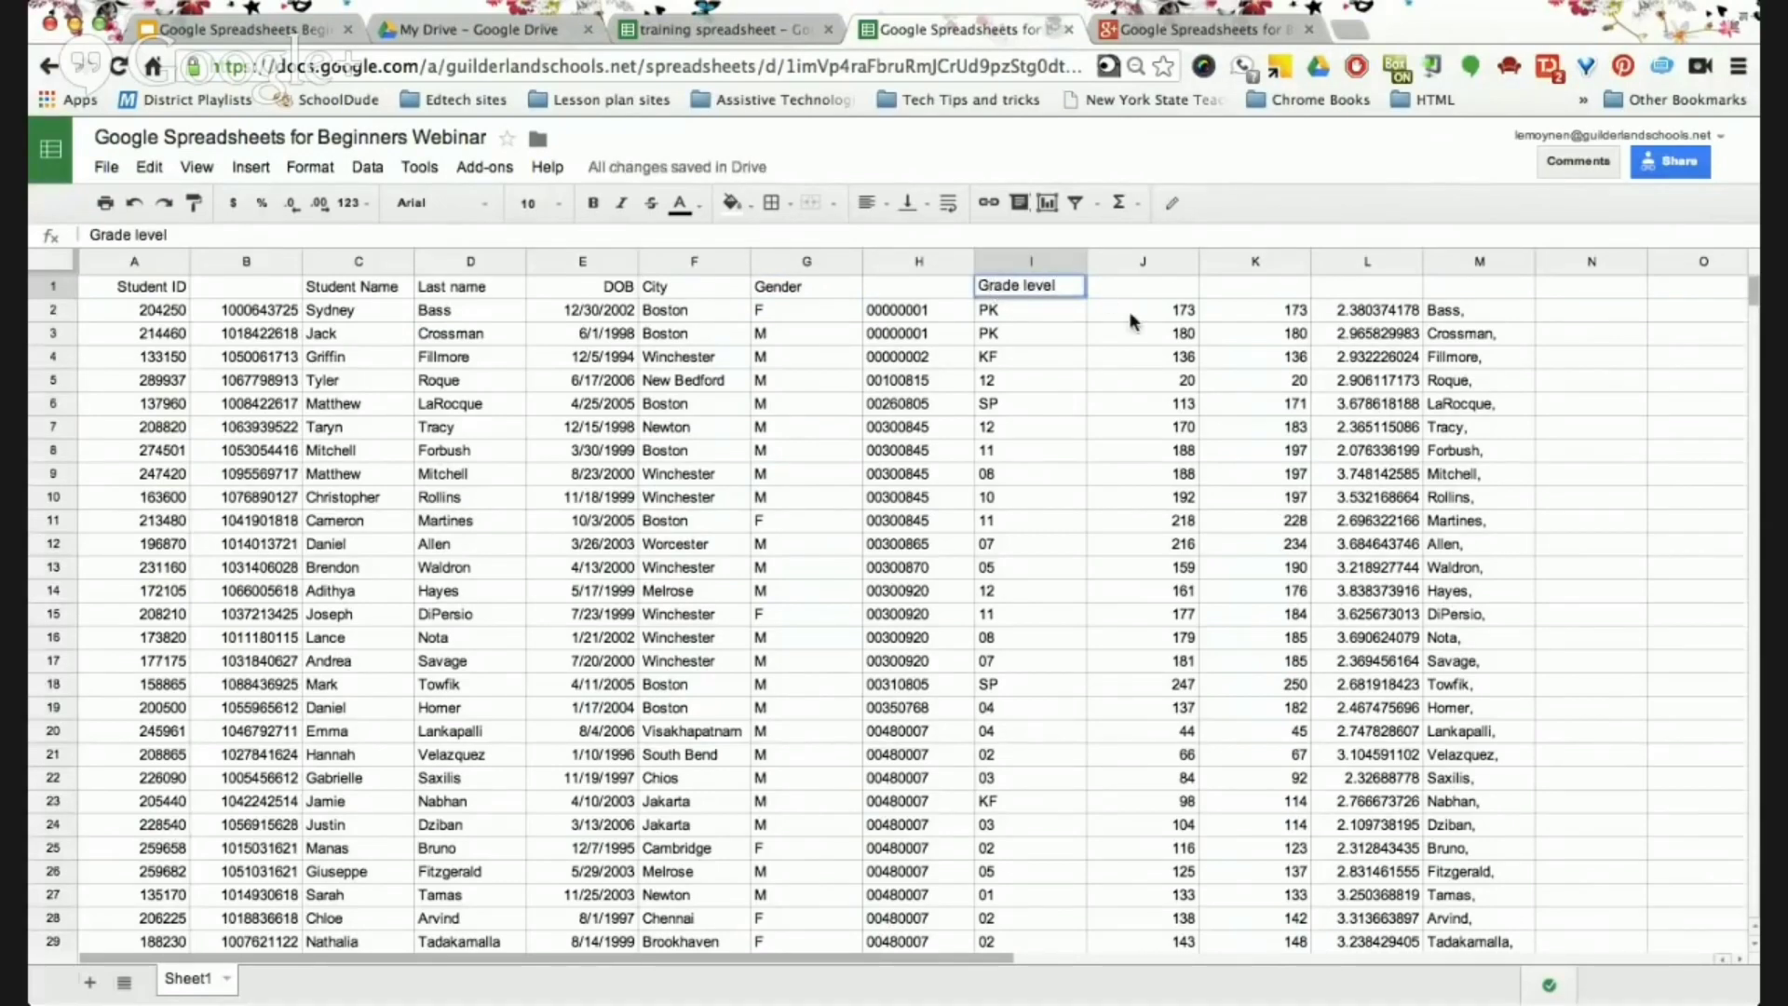
click(1164, 291)
text(Days in)
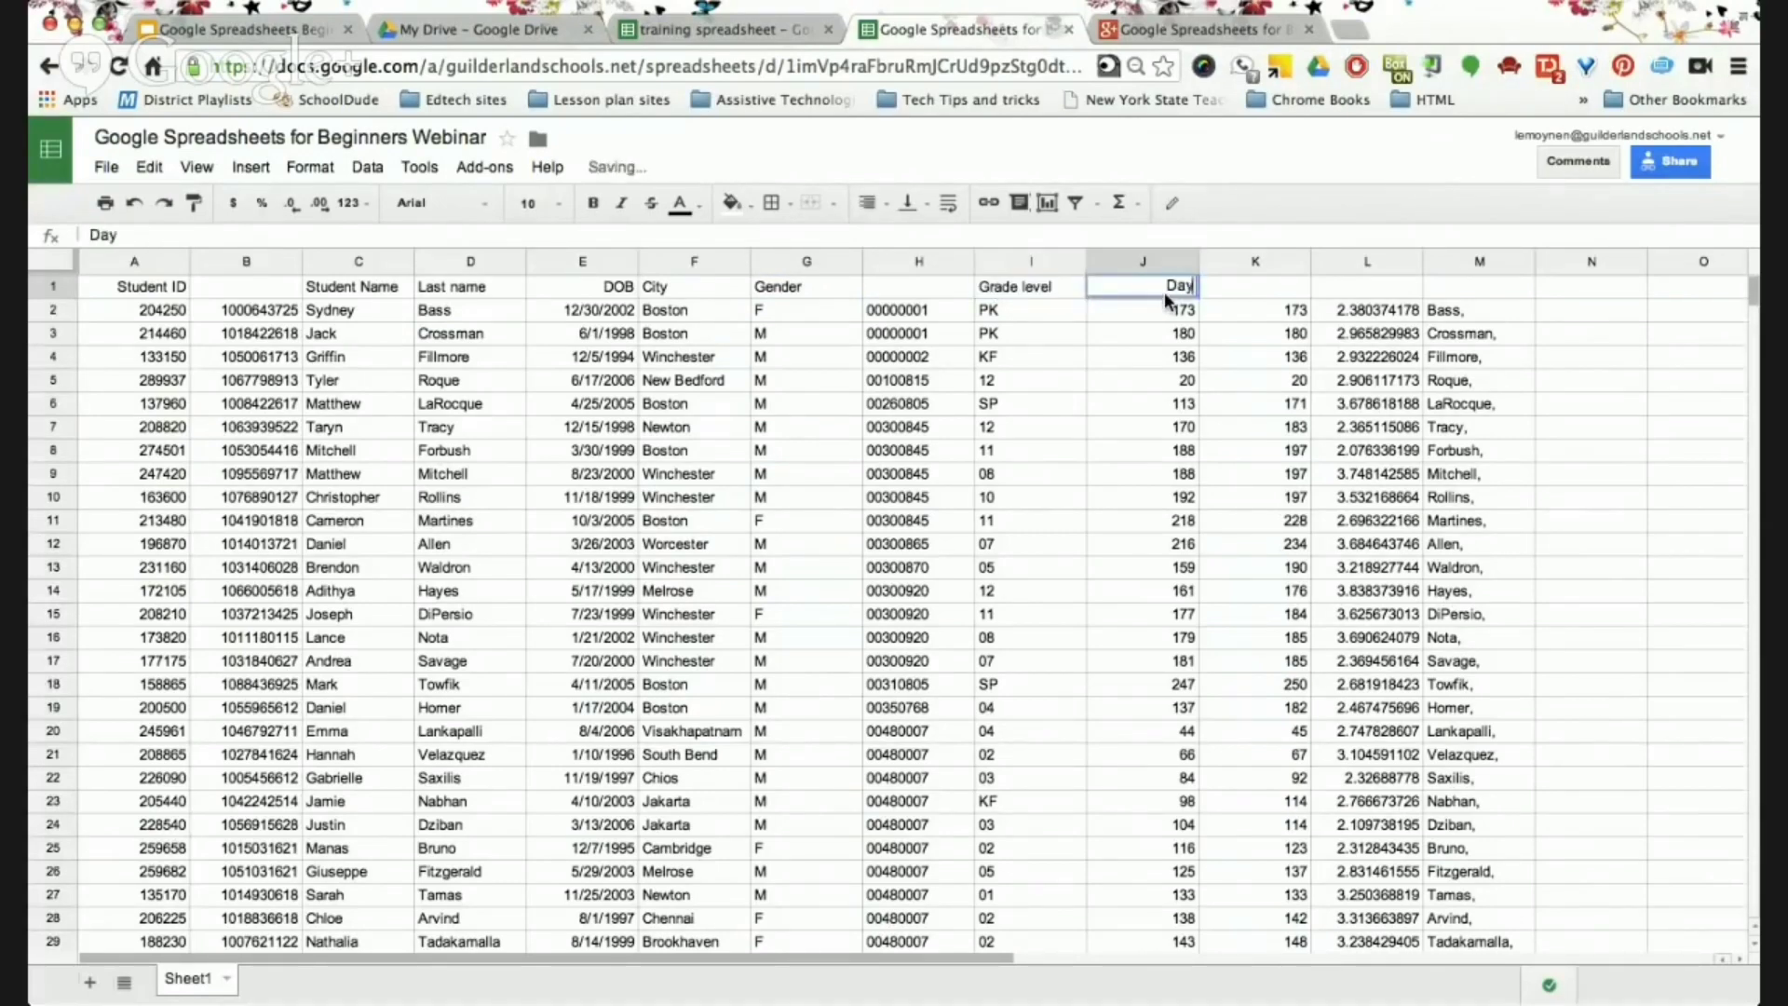
click(1276, 286)
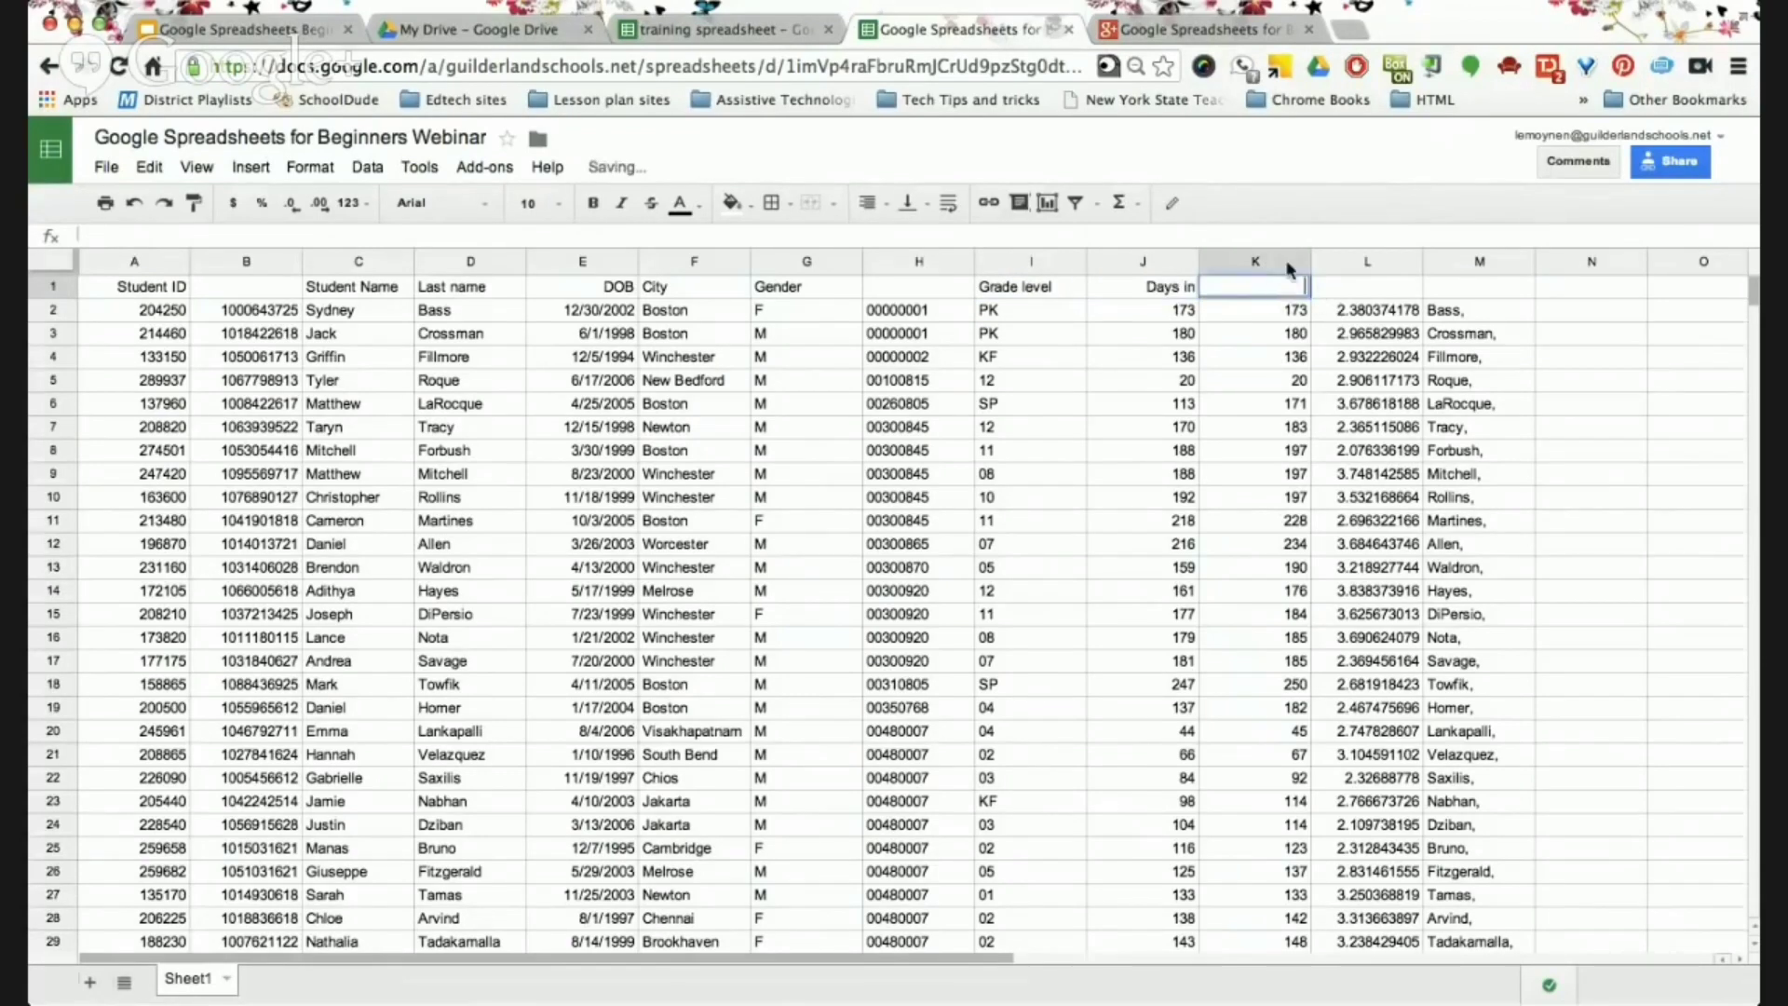
Delete column K from the student sheet.
click(1300, 262)
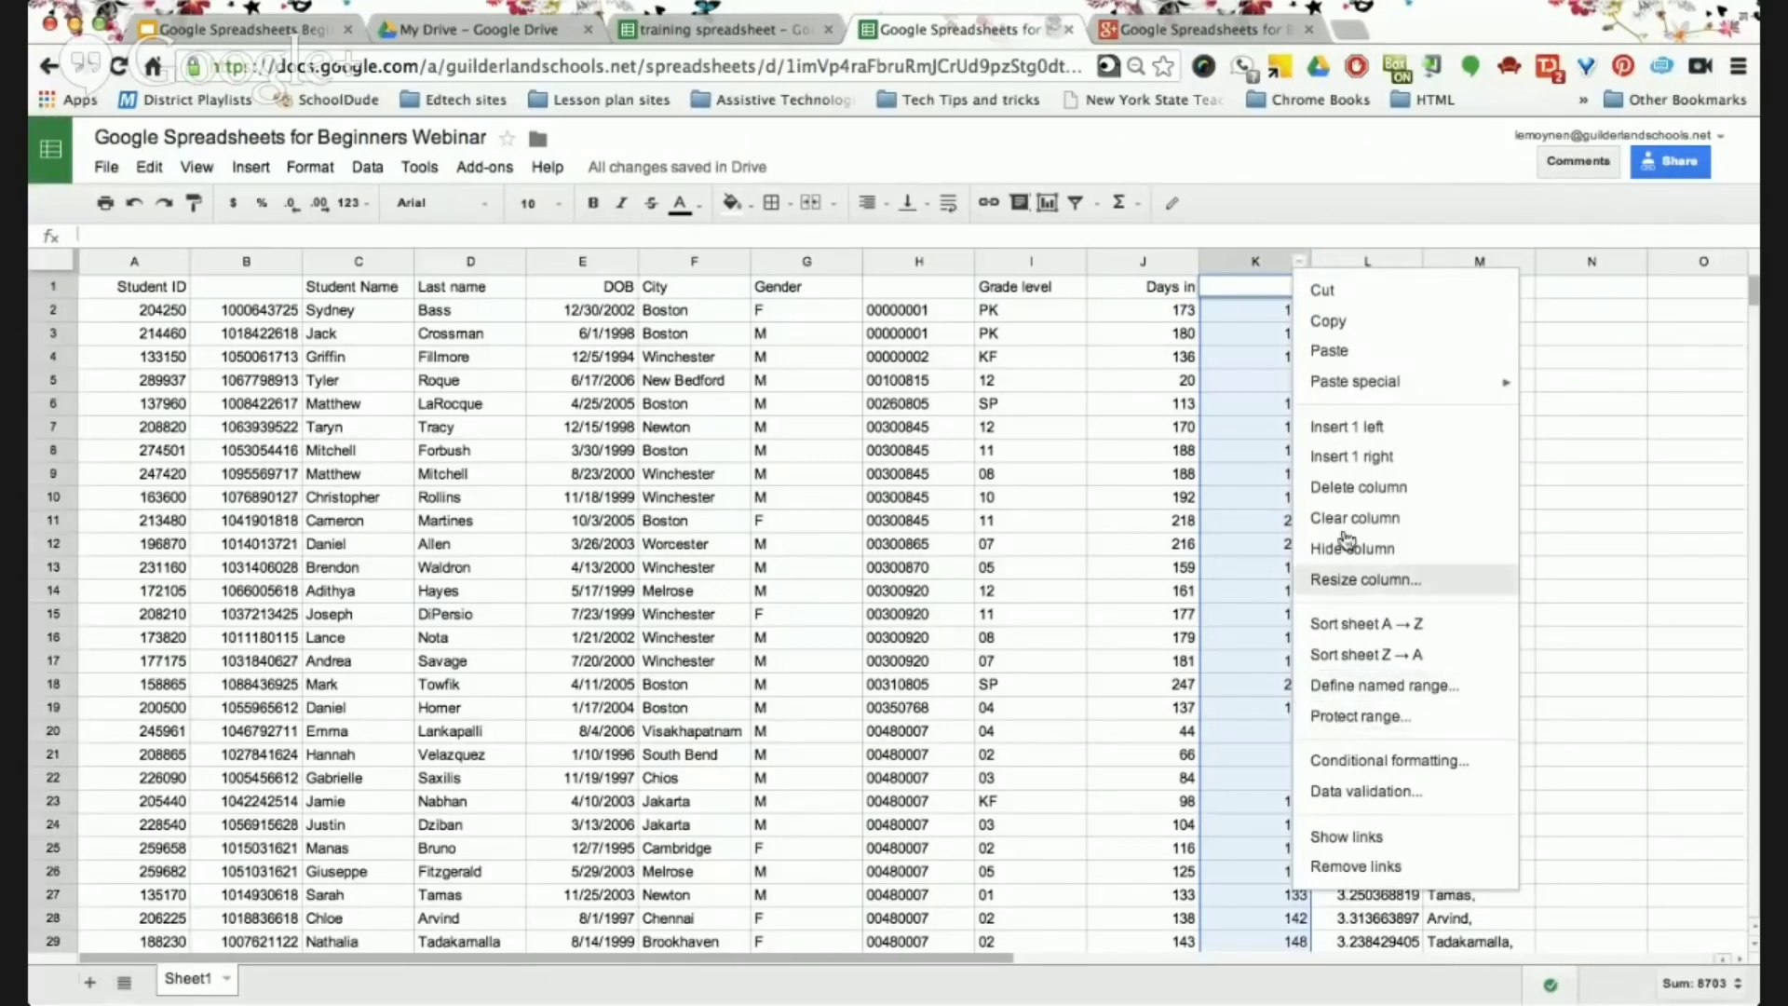
click(1364, 488)
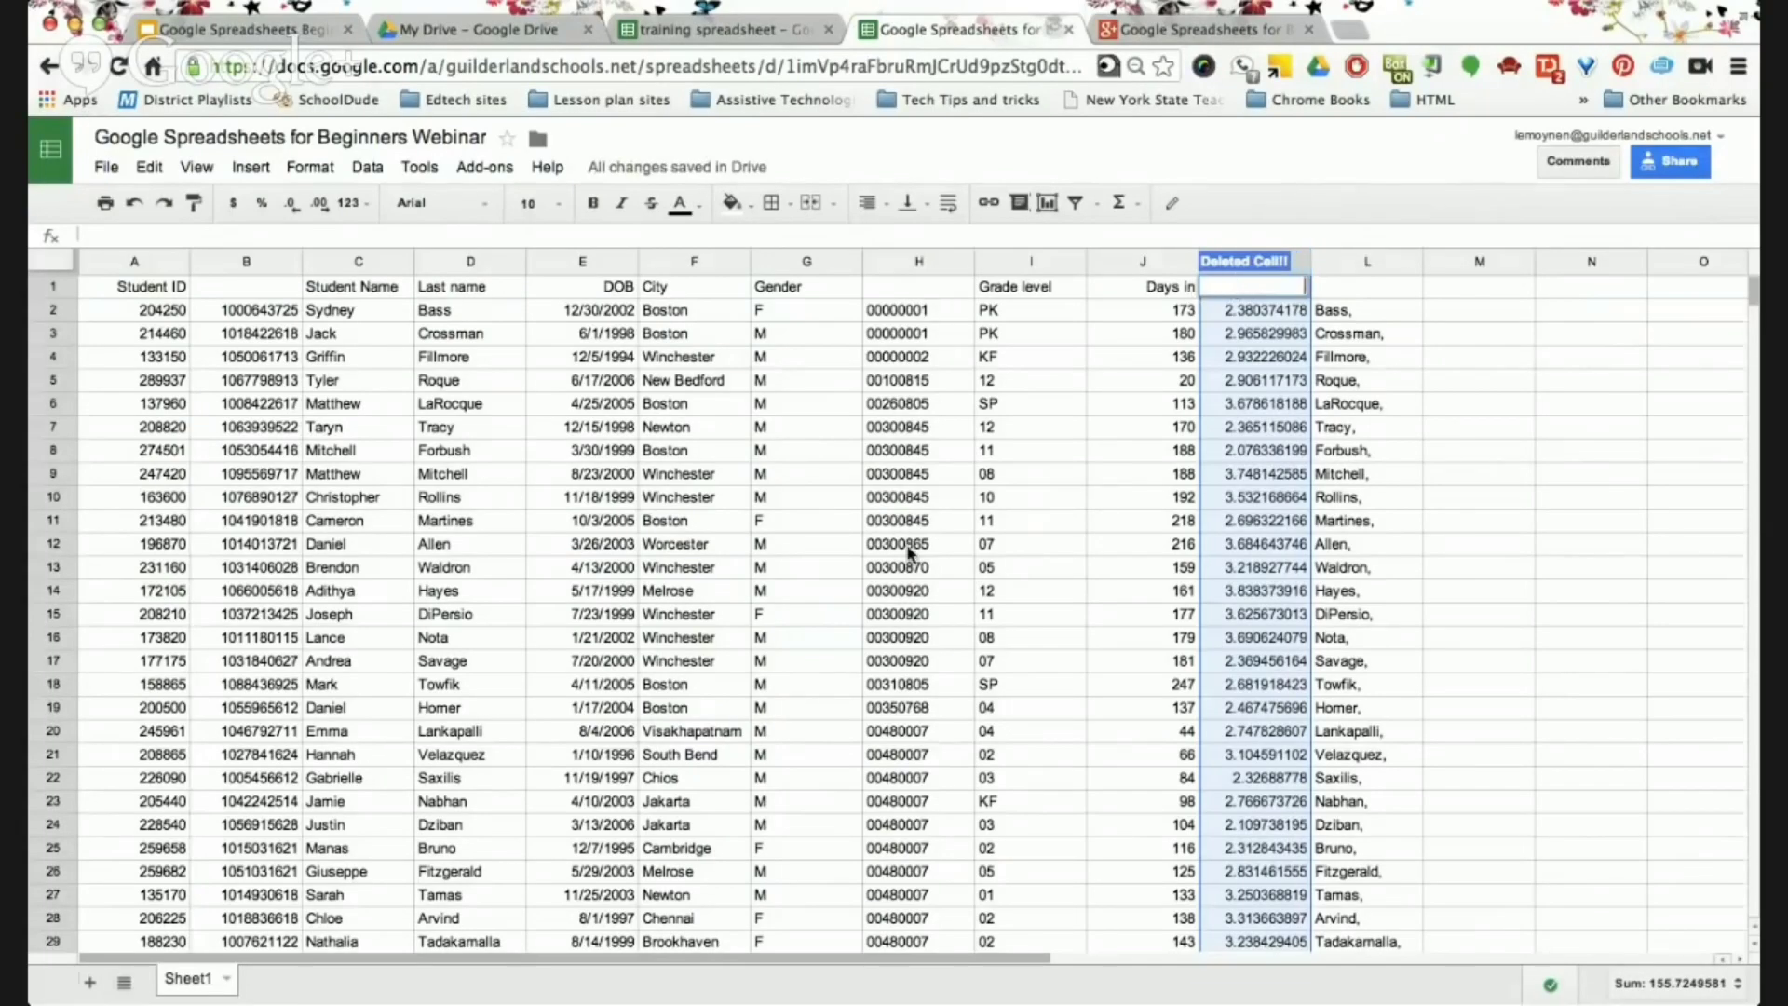
scroll(907, 549, down, 1)
scroll(907, 549, up, 1)
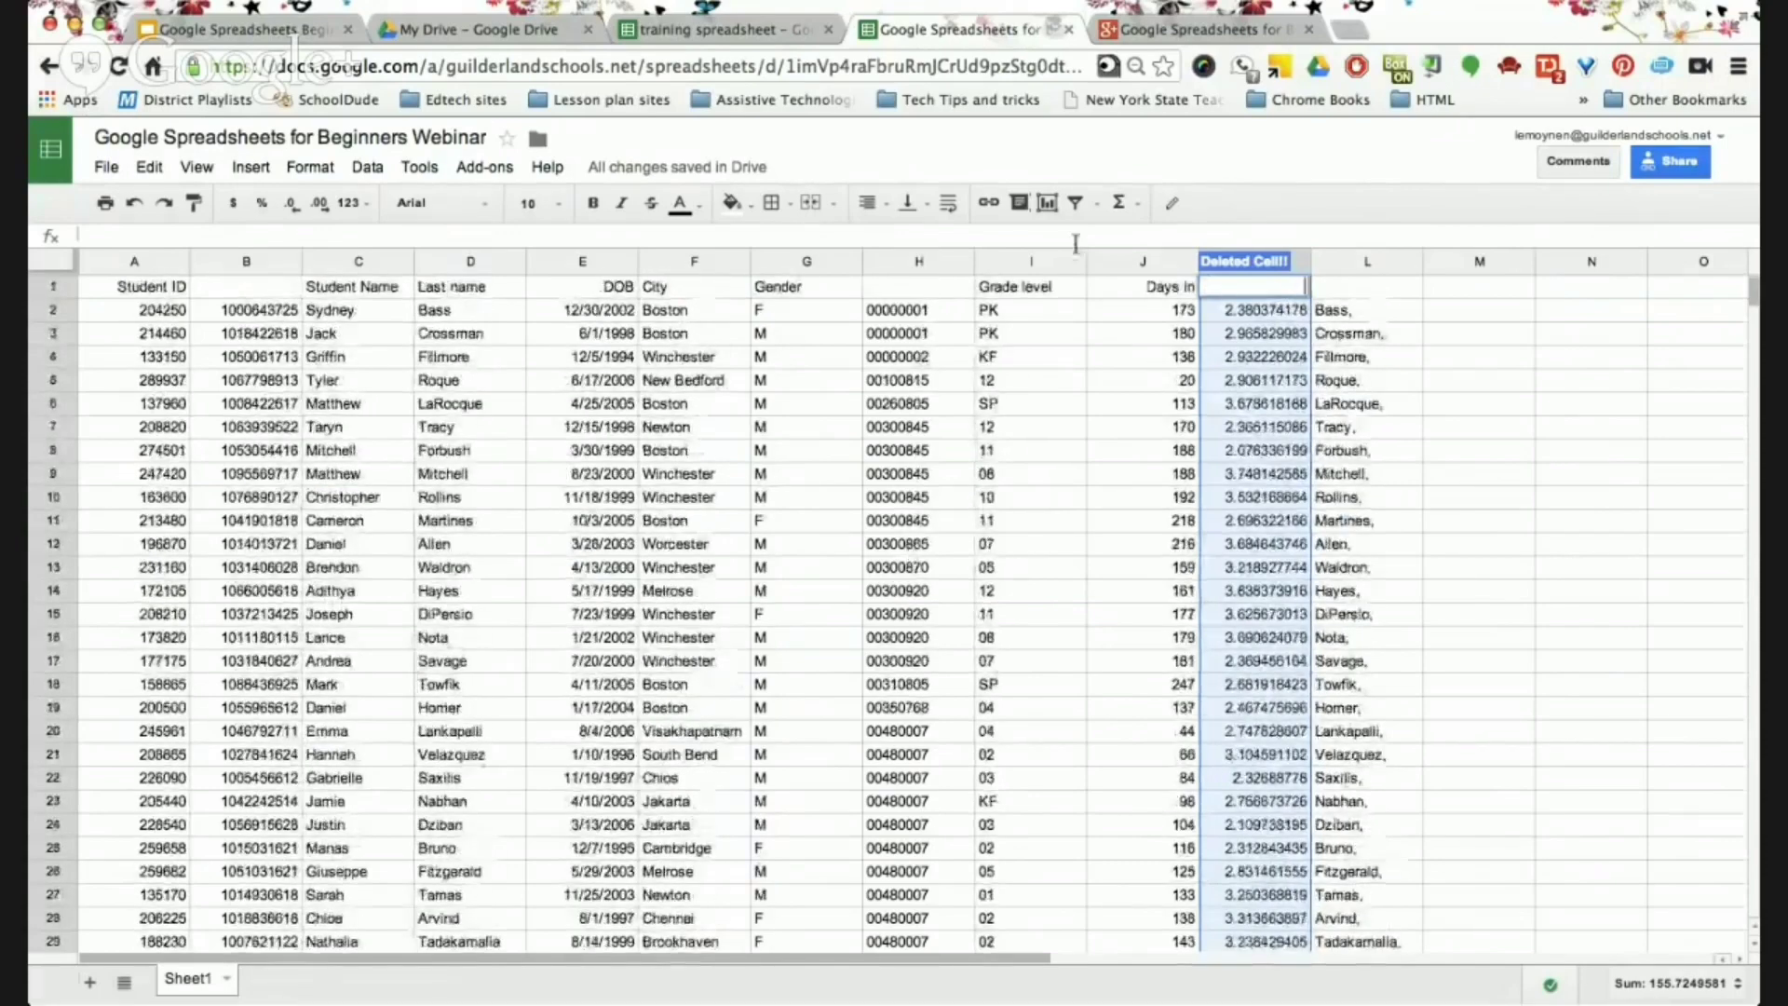
Dismiss the moved-or-deleted cell warning, then check cells K3, A1, B2 and C1.
click(1345, 261)
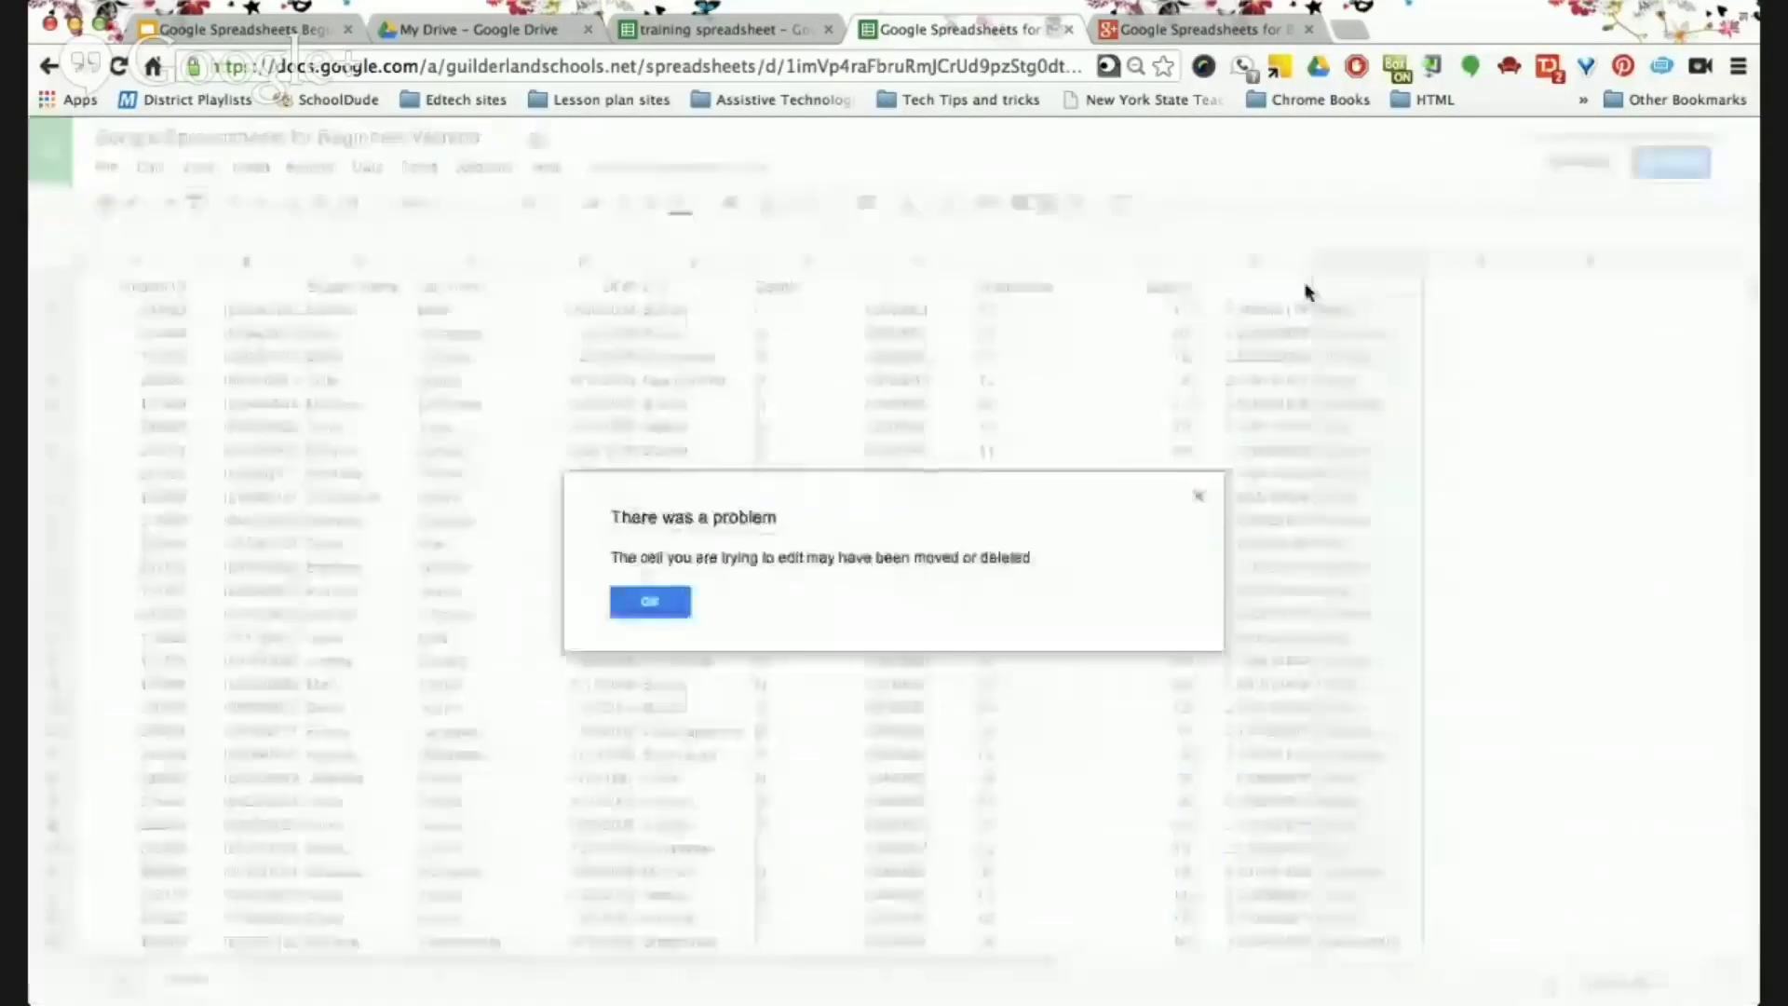
click(669, 604)
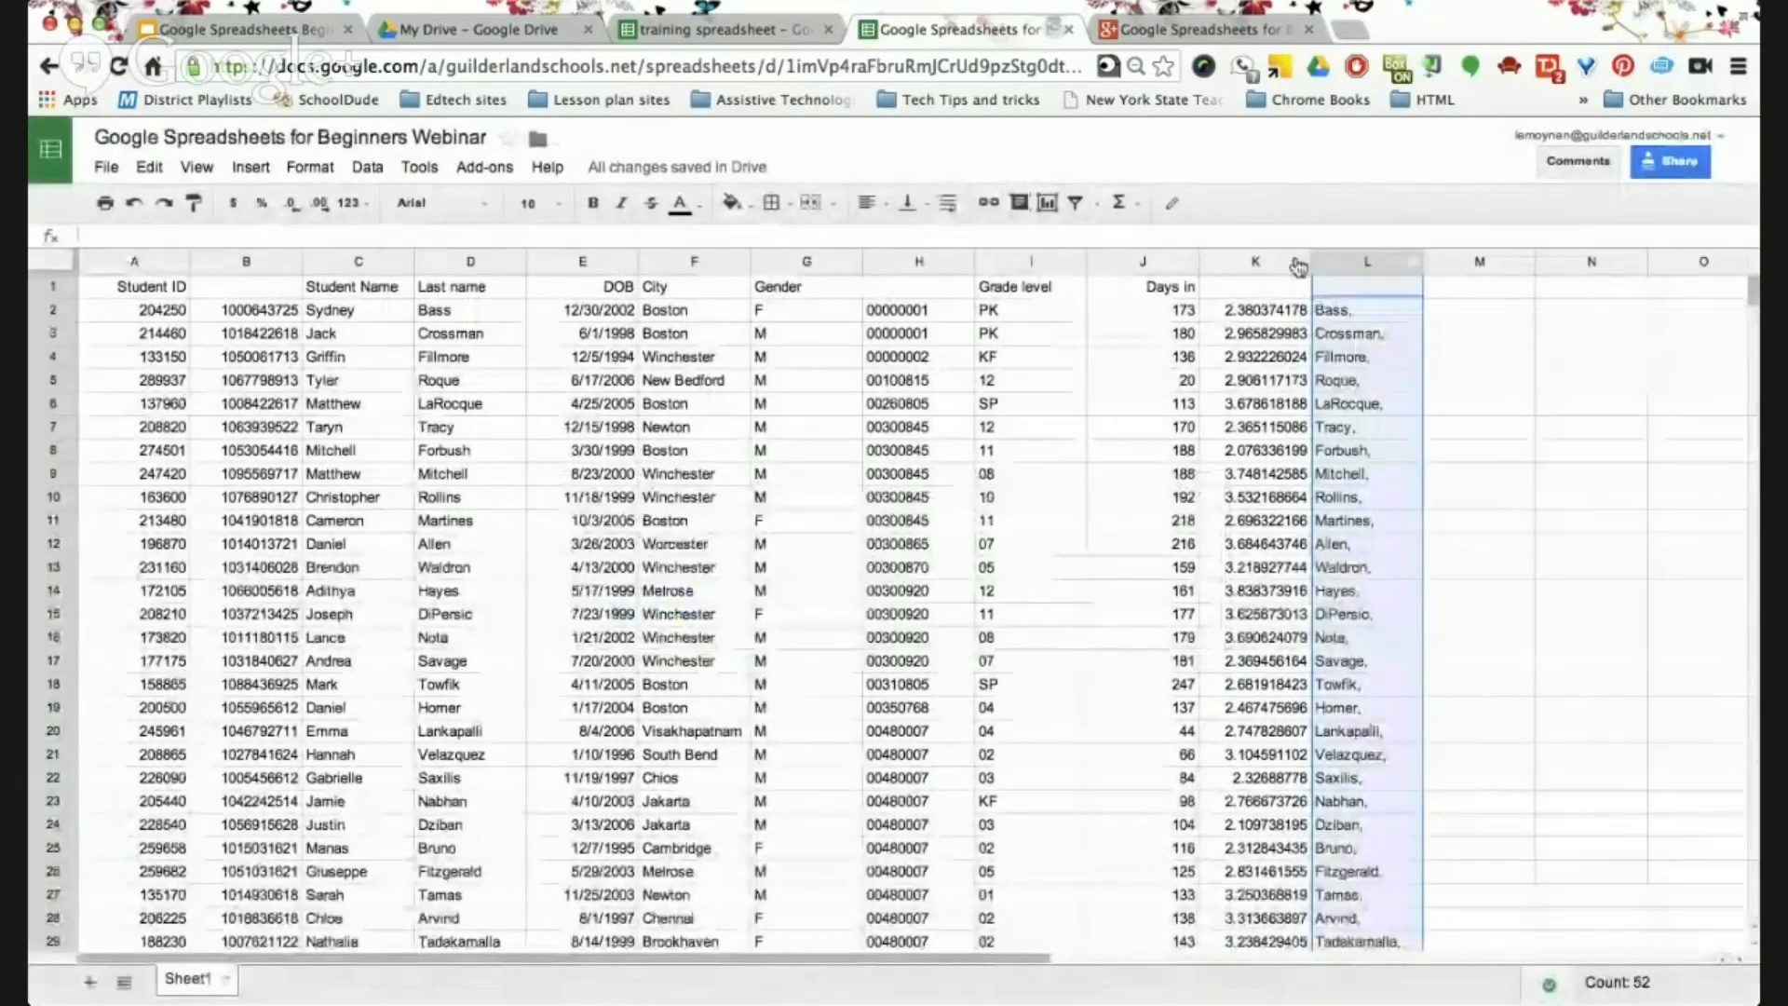
click(1302, 337)
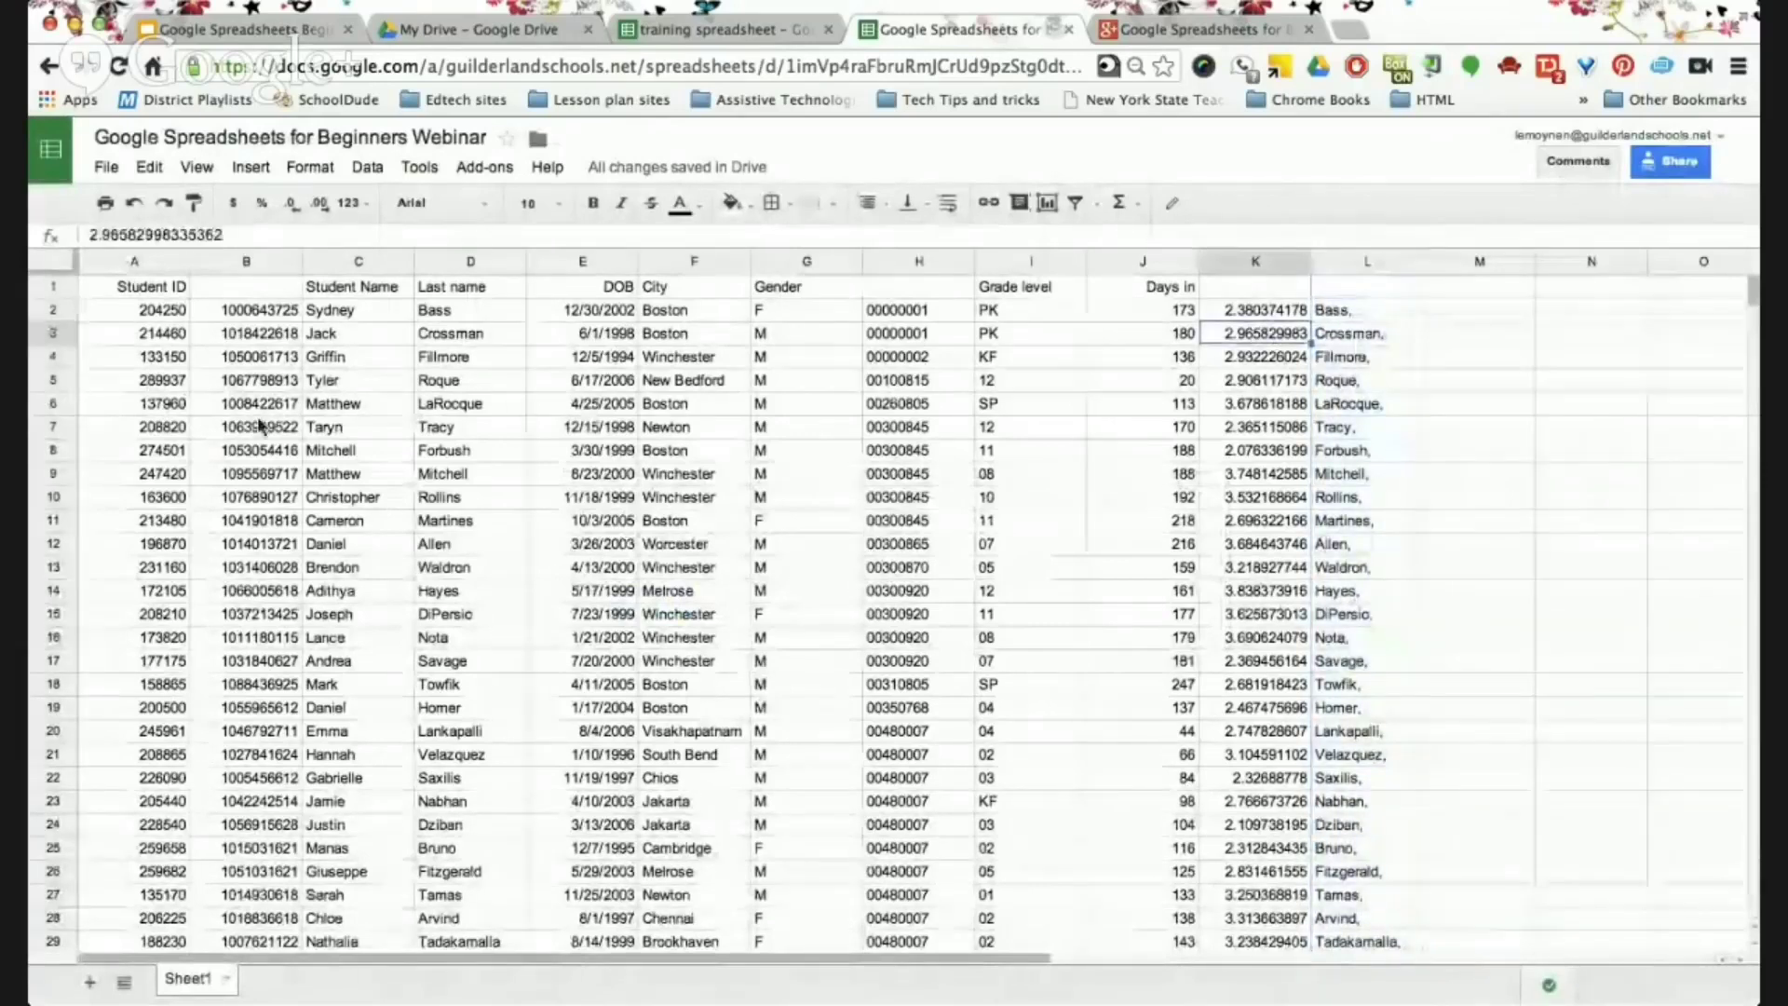
click(144, 292)
click(240, 309)
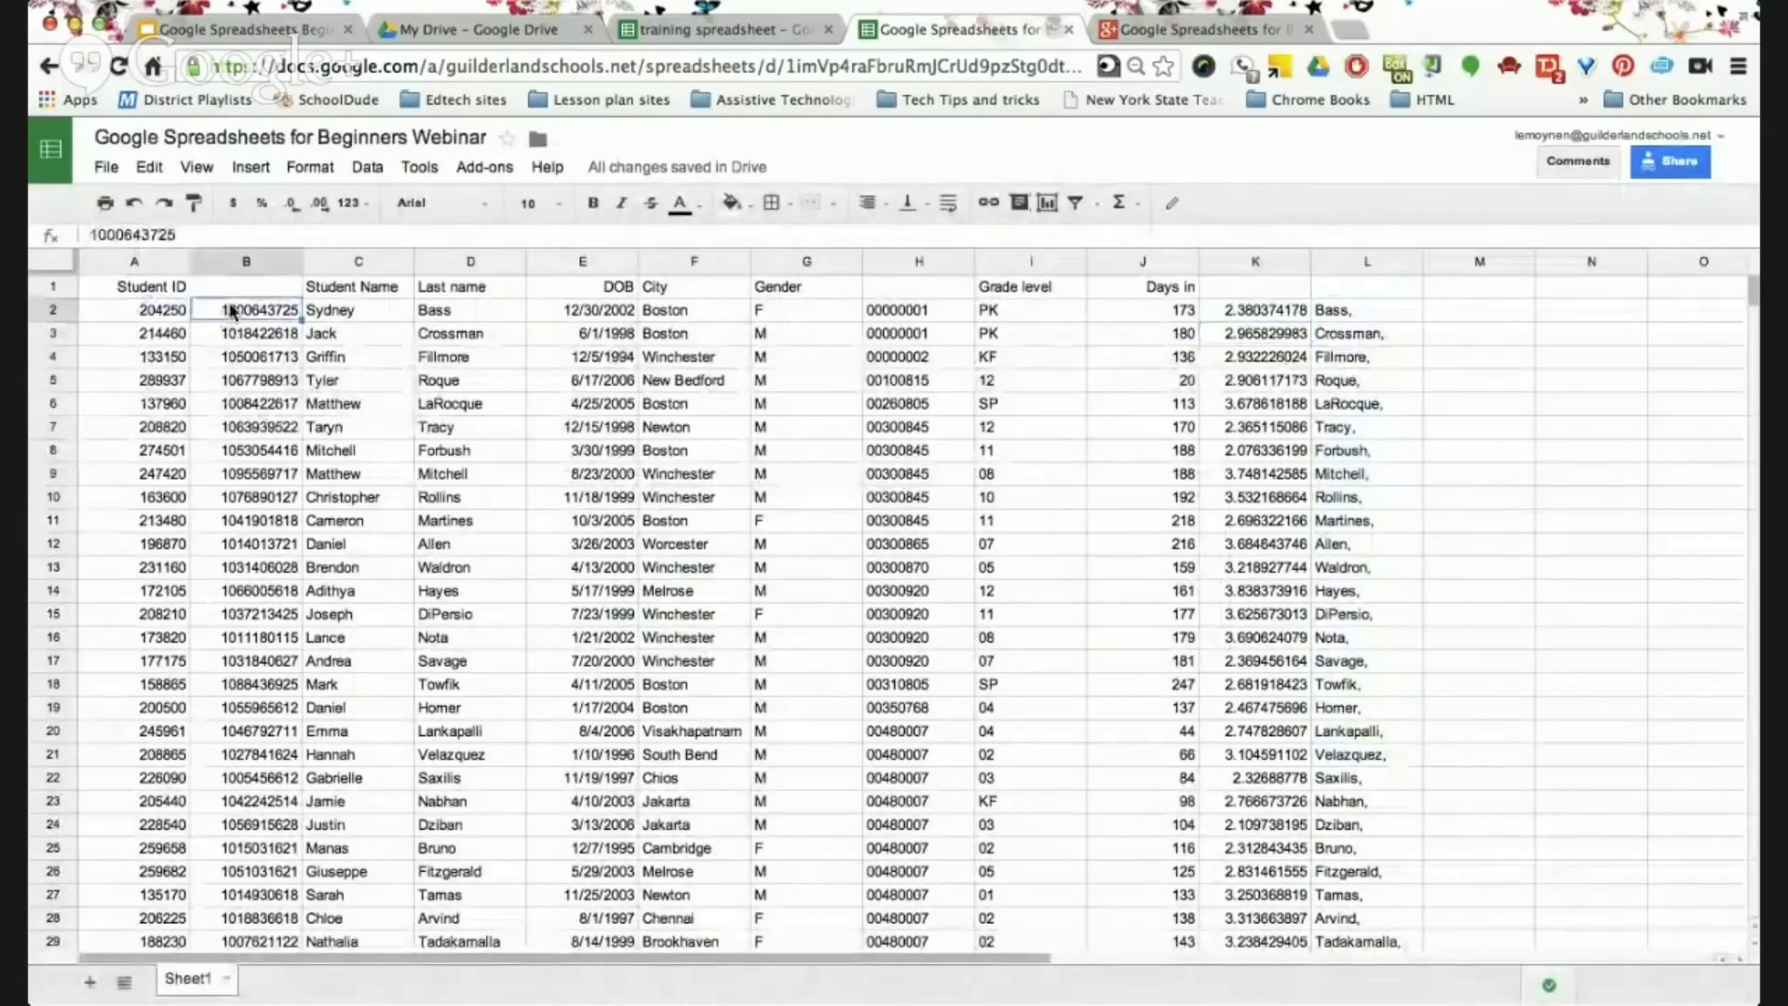
click(346, 290)
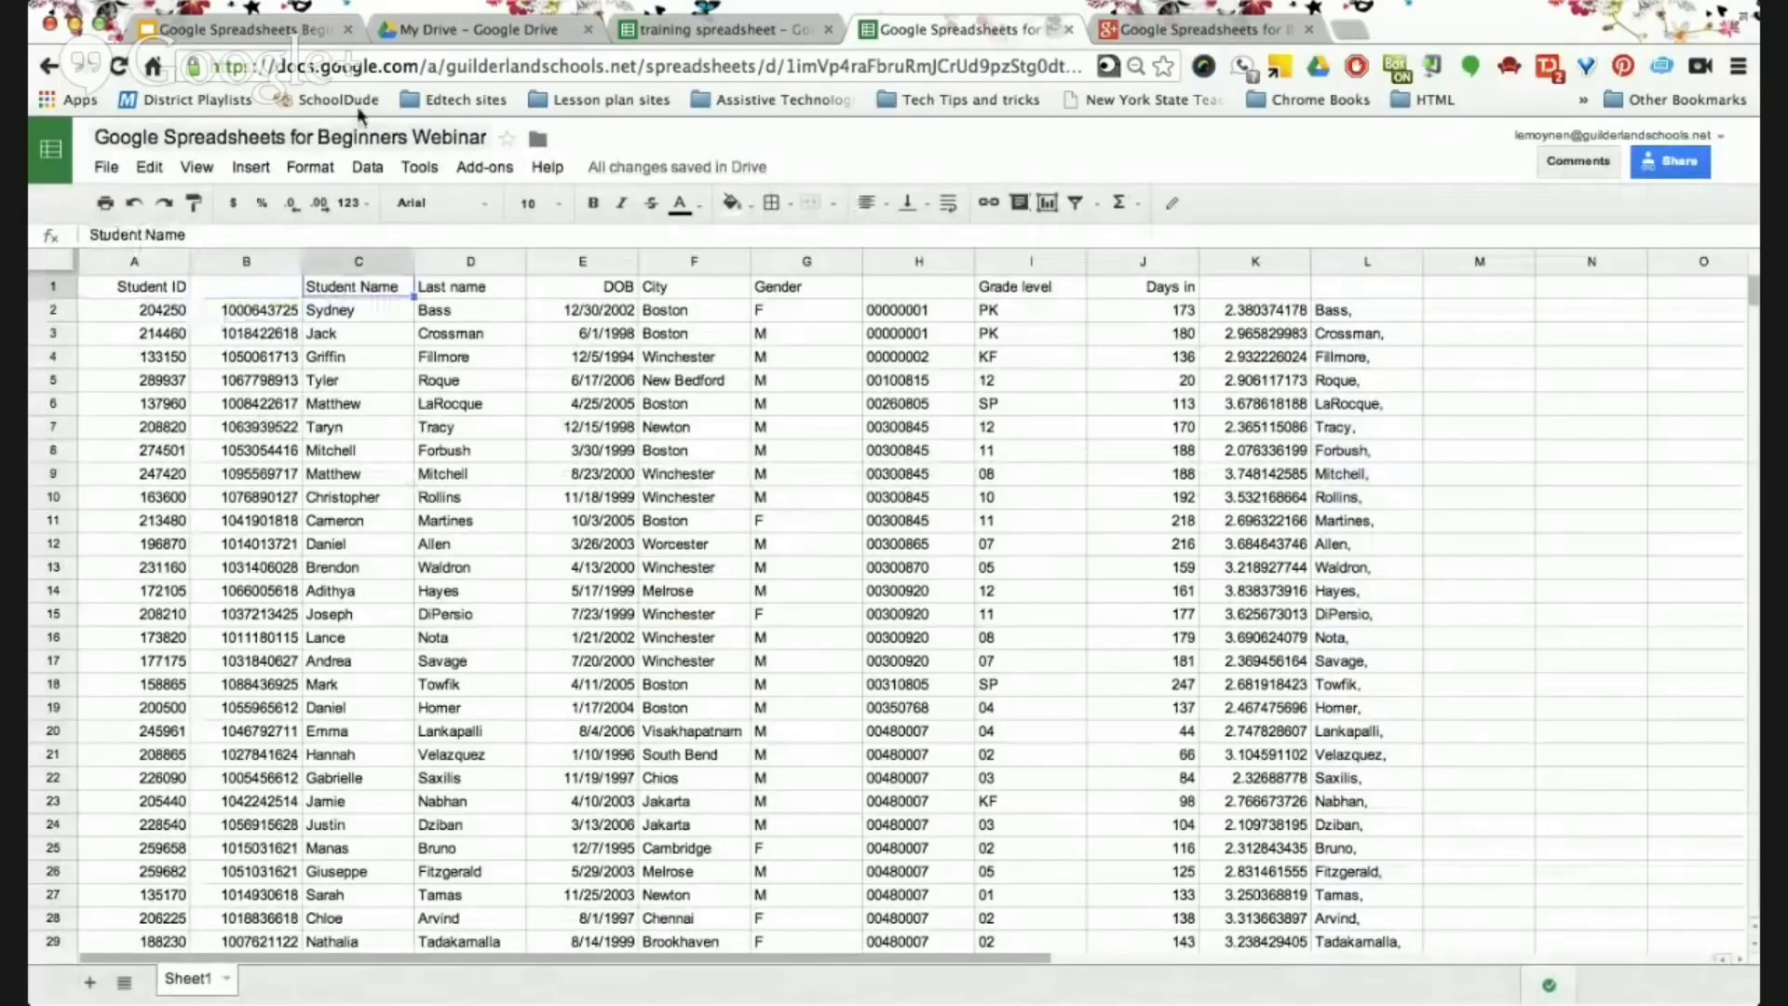
click(277, 30)
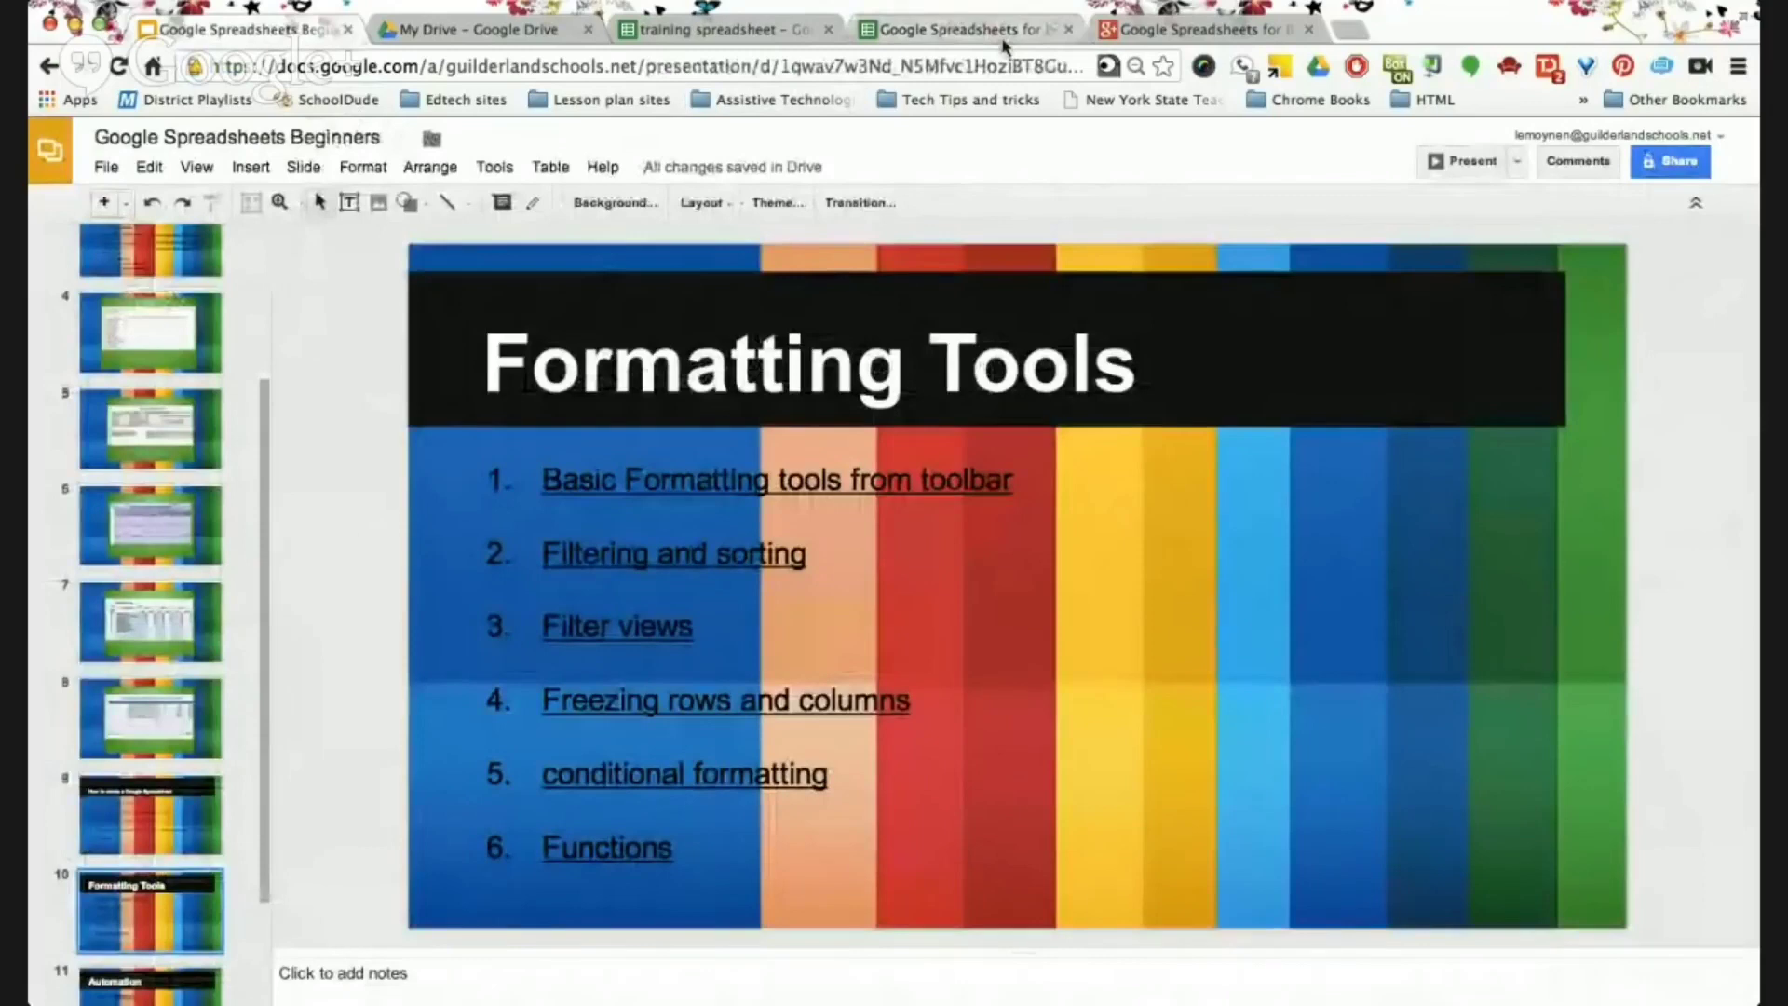
click(914, 34)
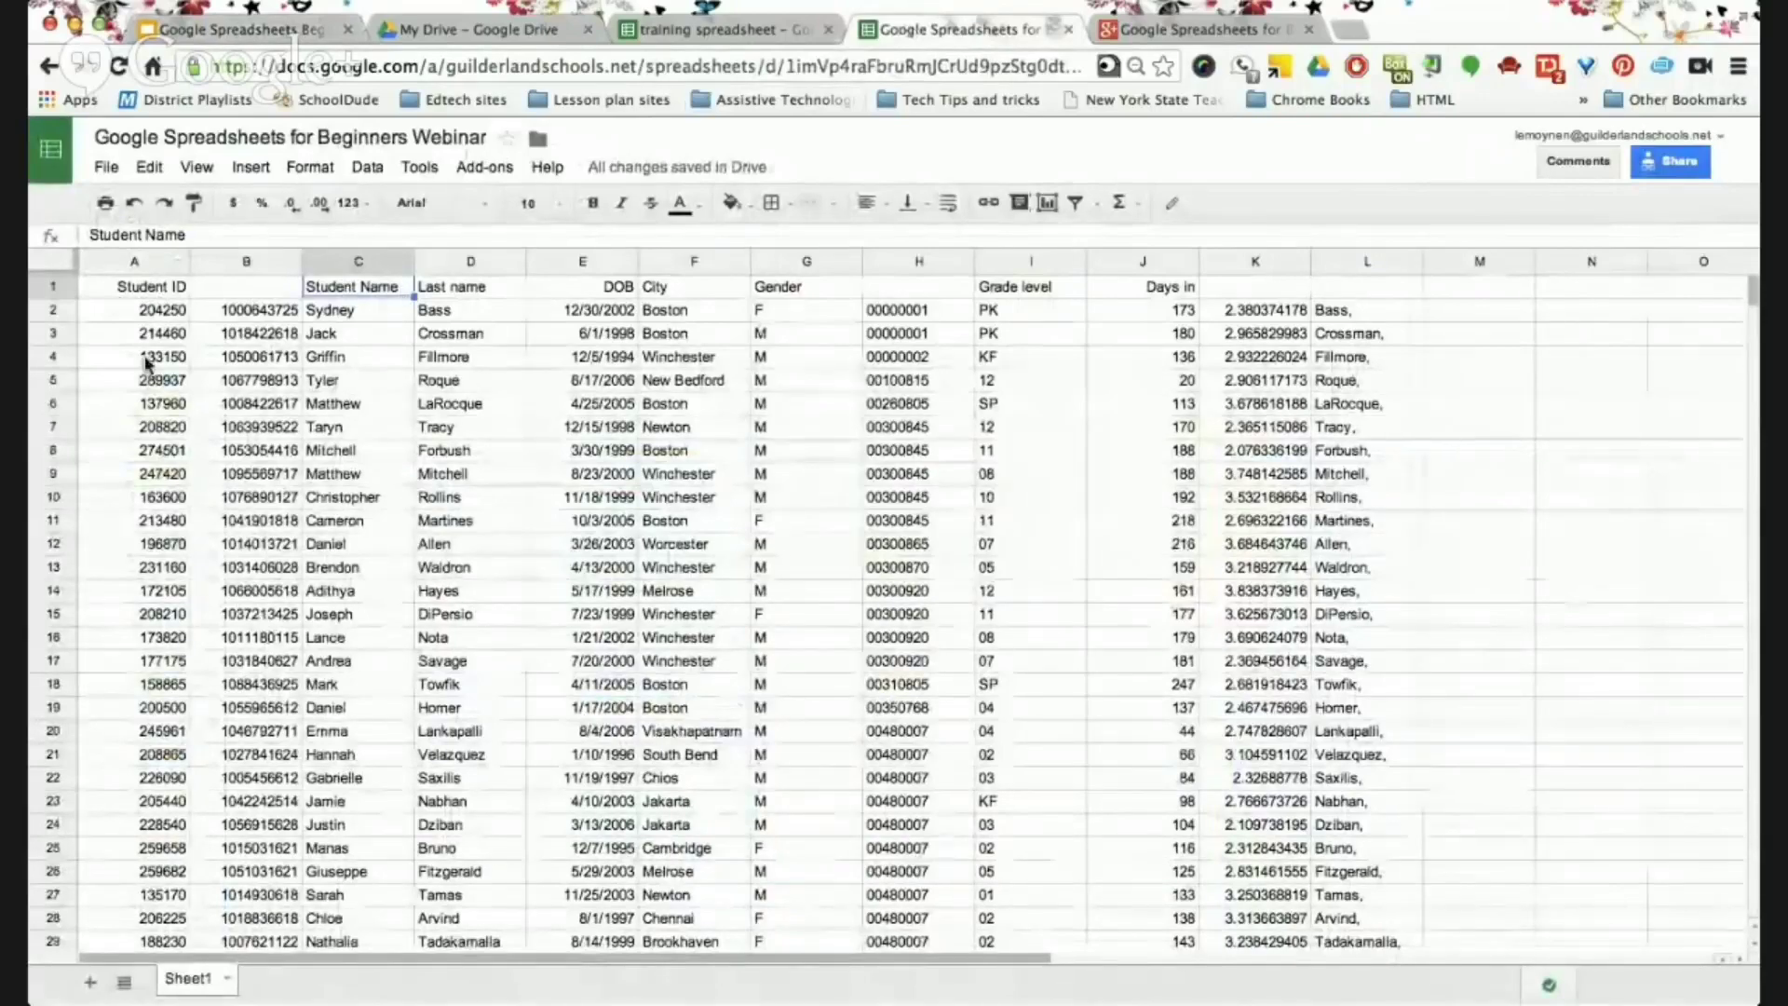
scroll(298, 649, down, 10)
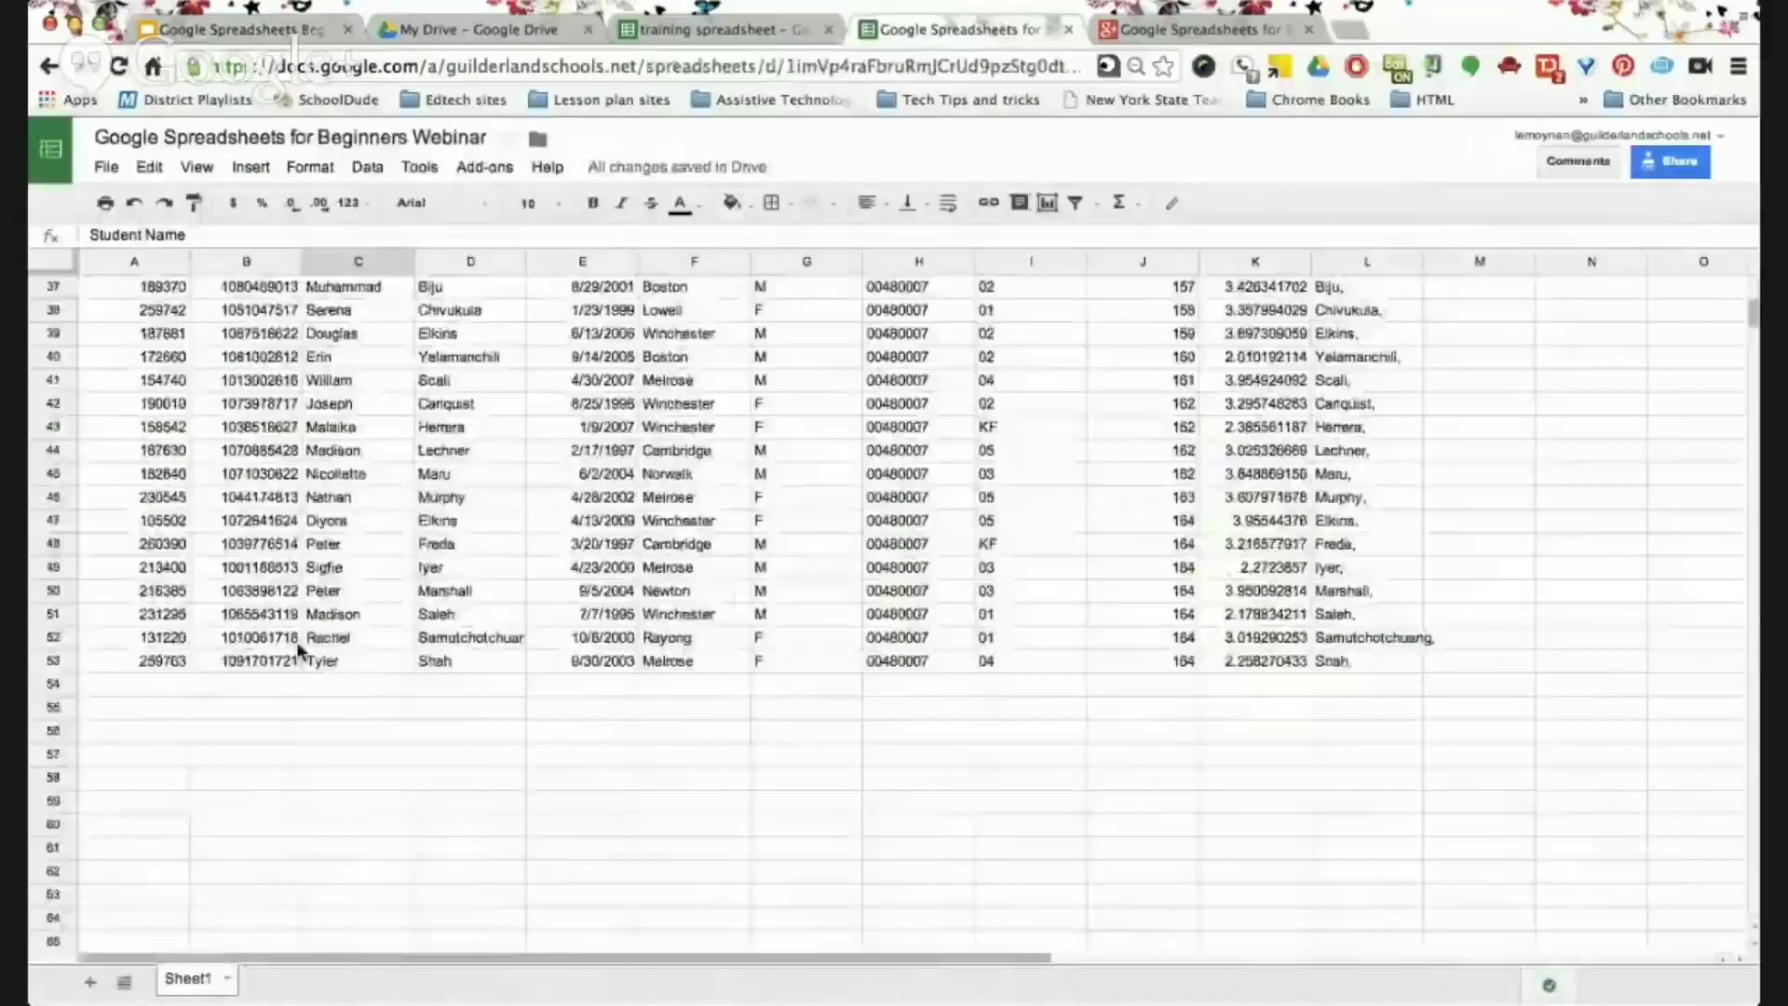
scroll(298, 649, right, 3)
scroll(298, 649, up, 2)
scroll(298, 649, left, 3)
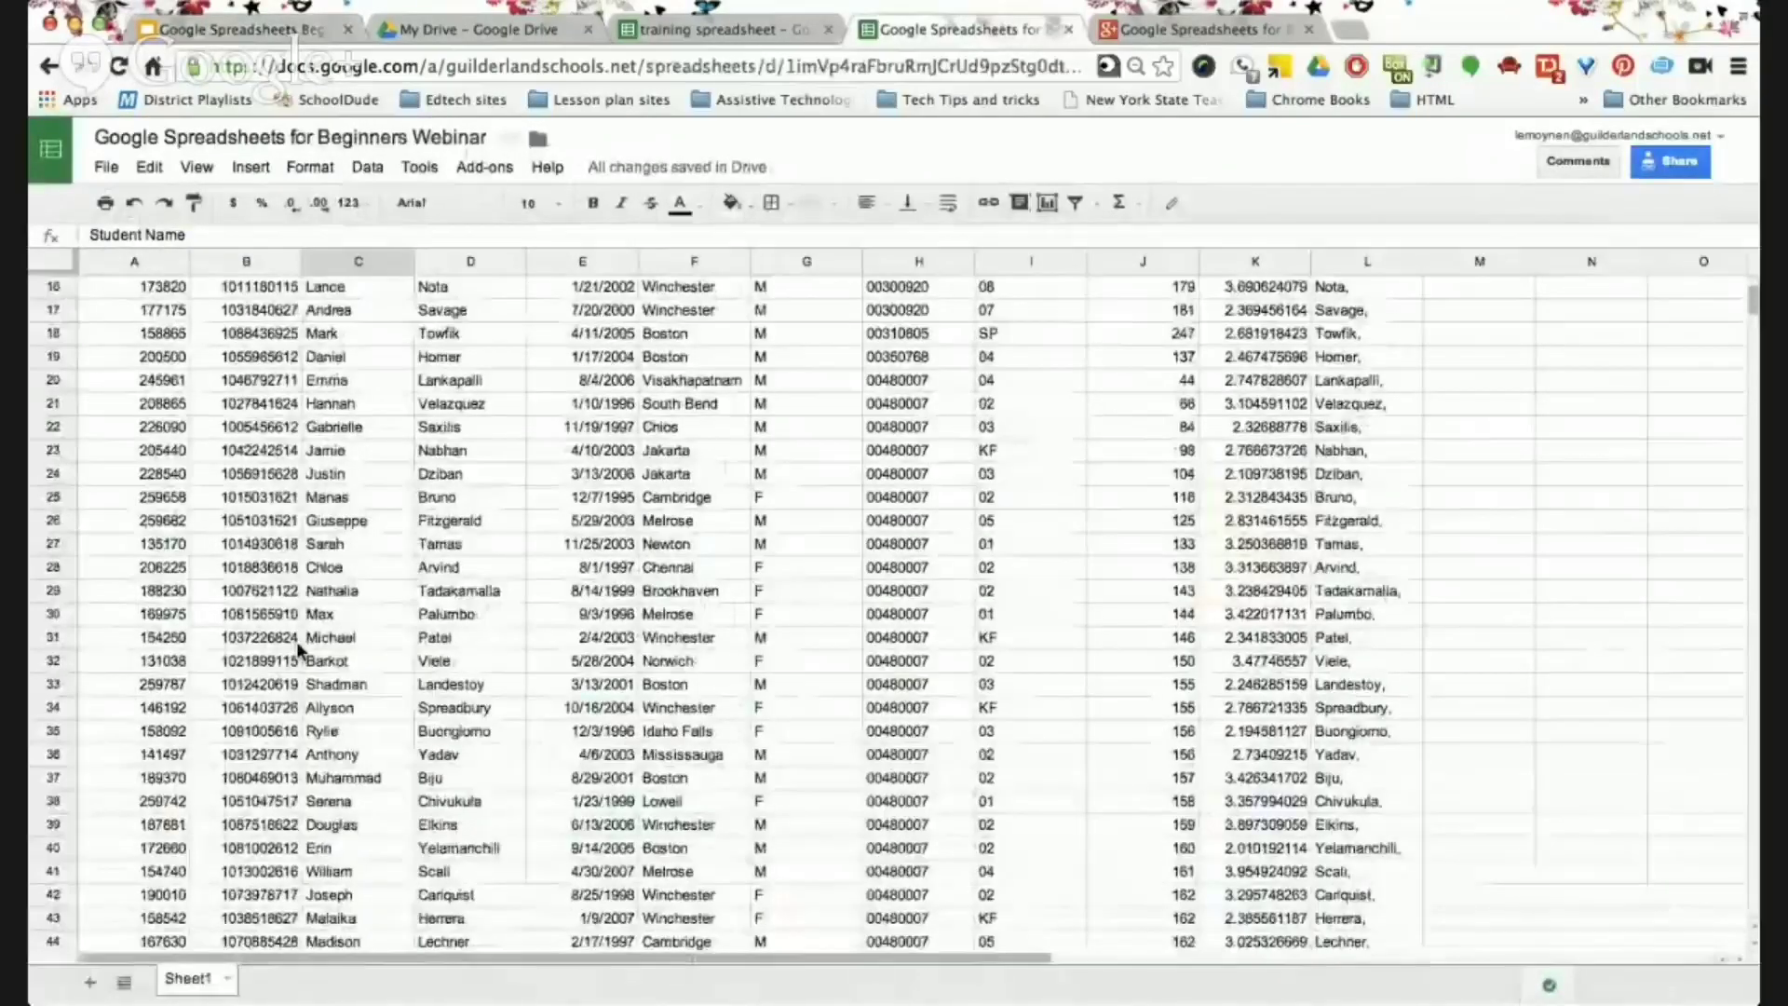
scroll(296, 641, up, 7)
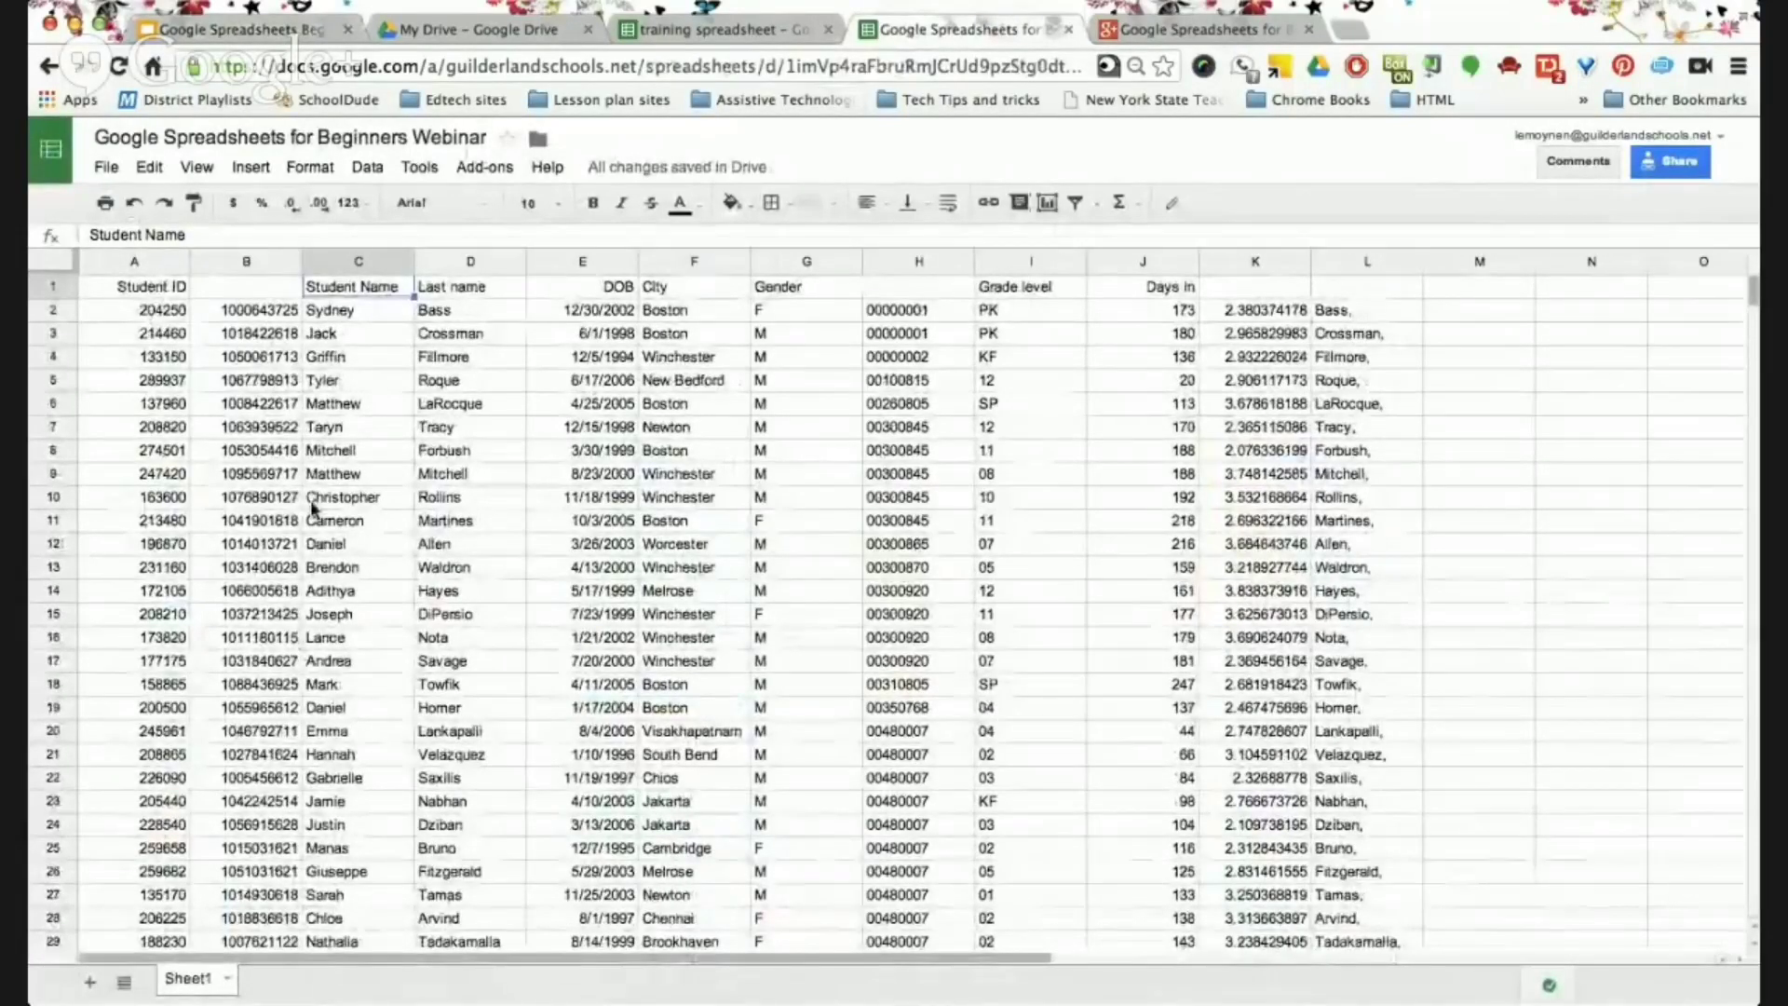
scroll(314, 508, down, 3)
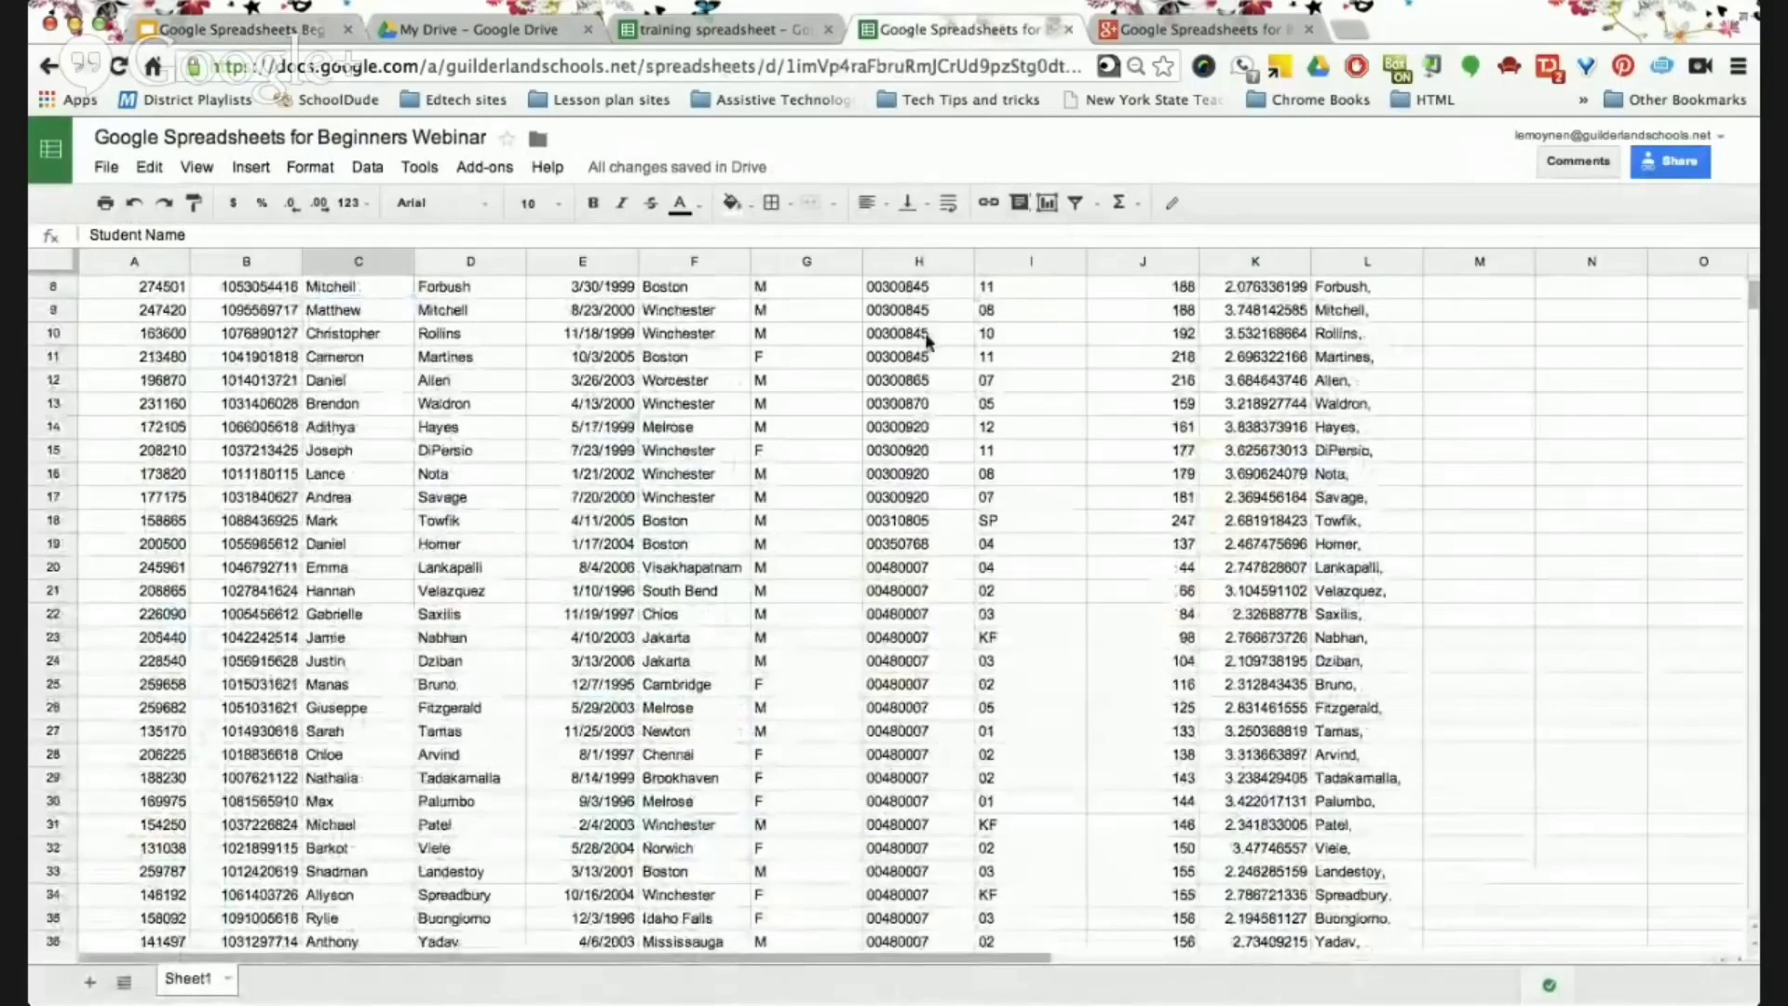
scroll(927, 340, up, 3)
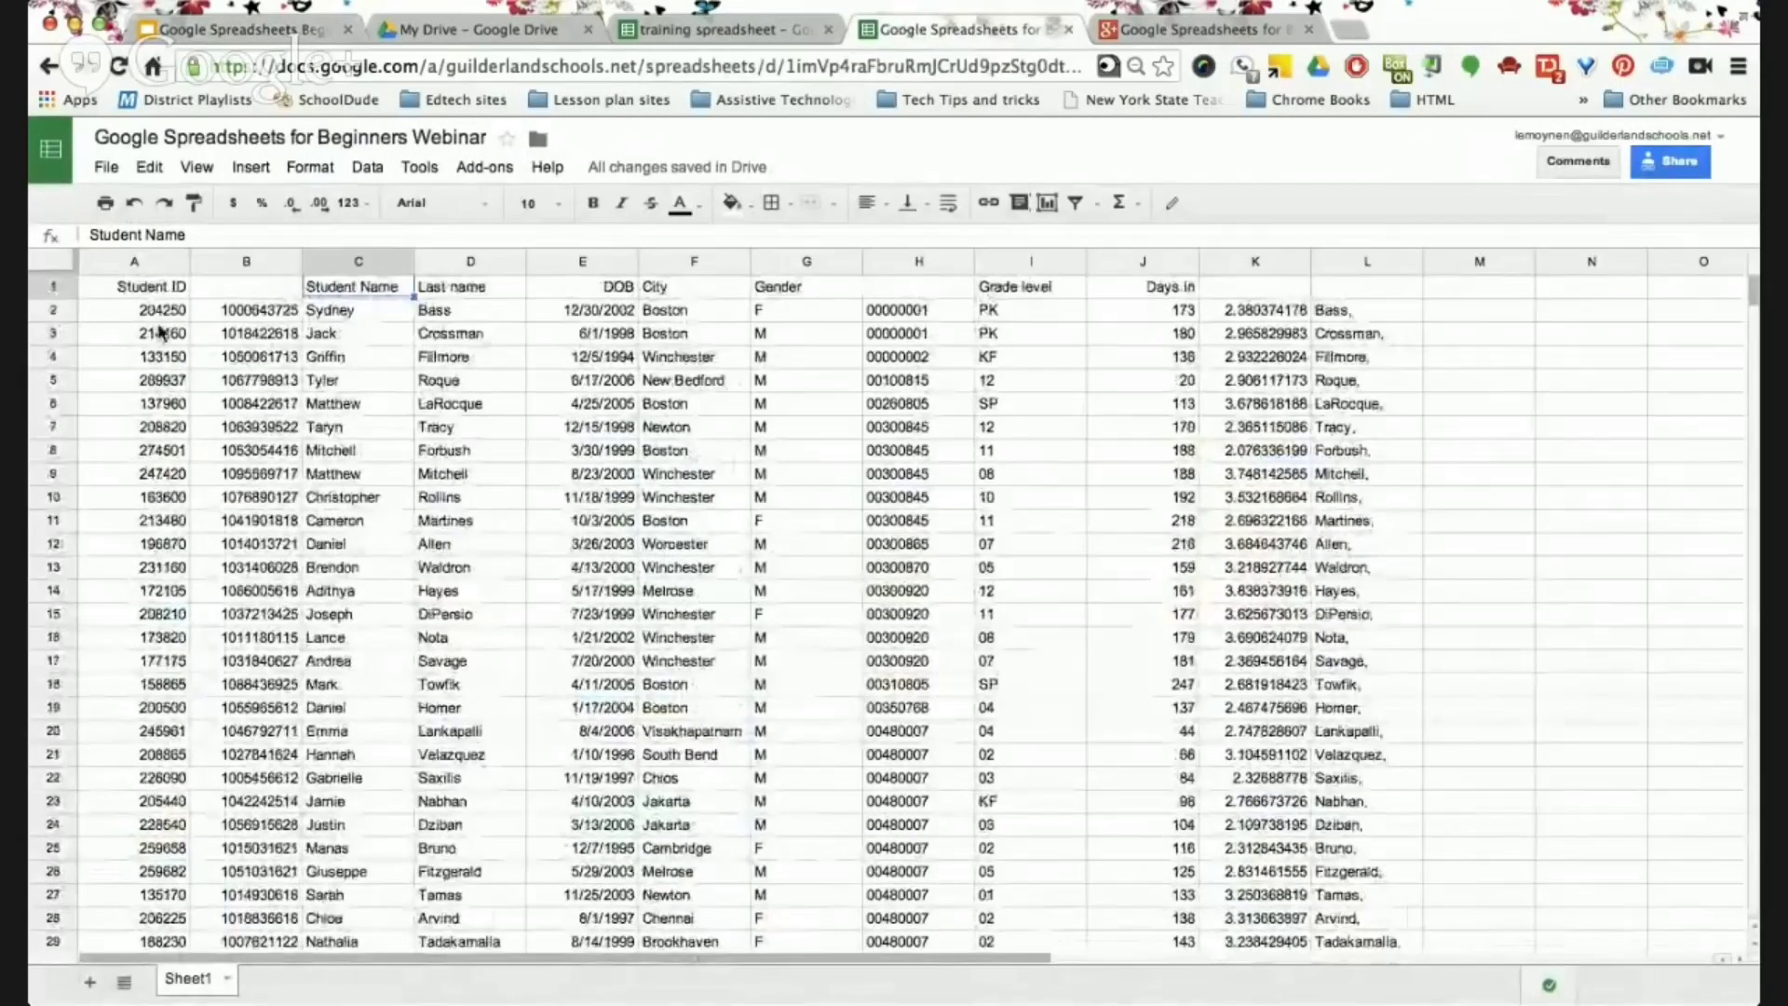
Freeze row 1 so its headings stay above the student records, via View > Freeze > 1 row.
click(53, 287)
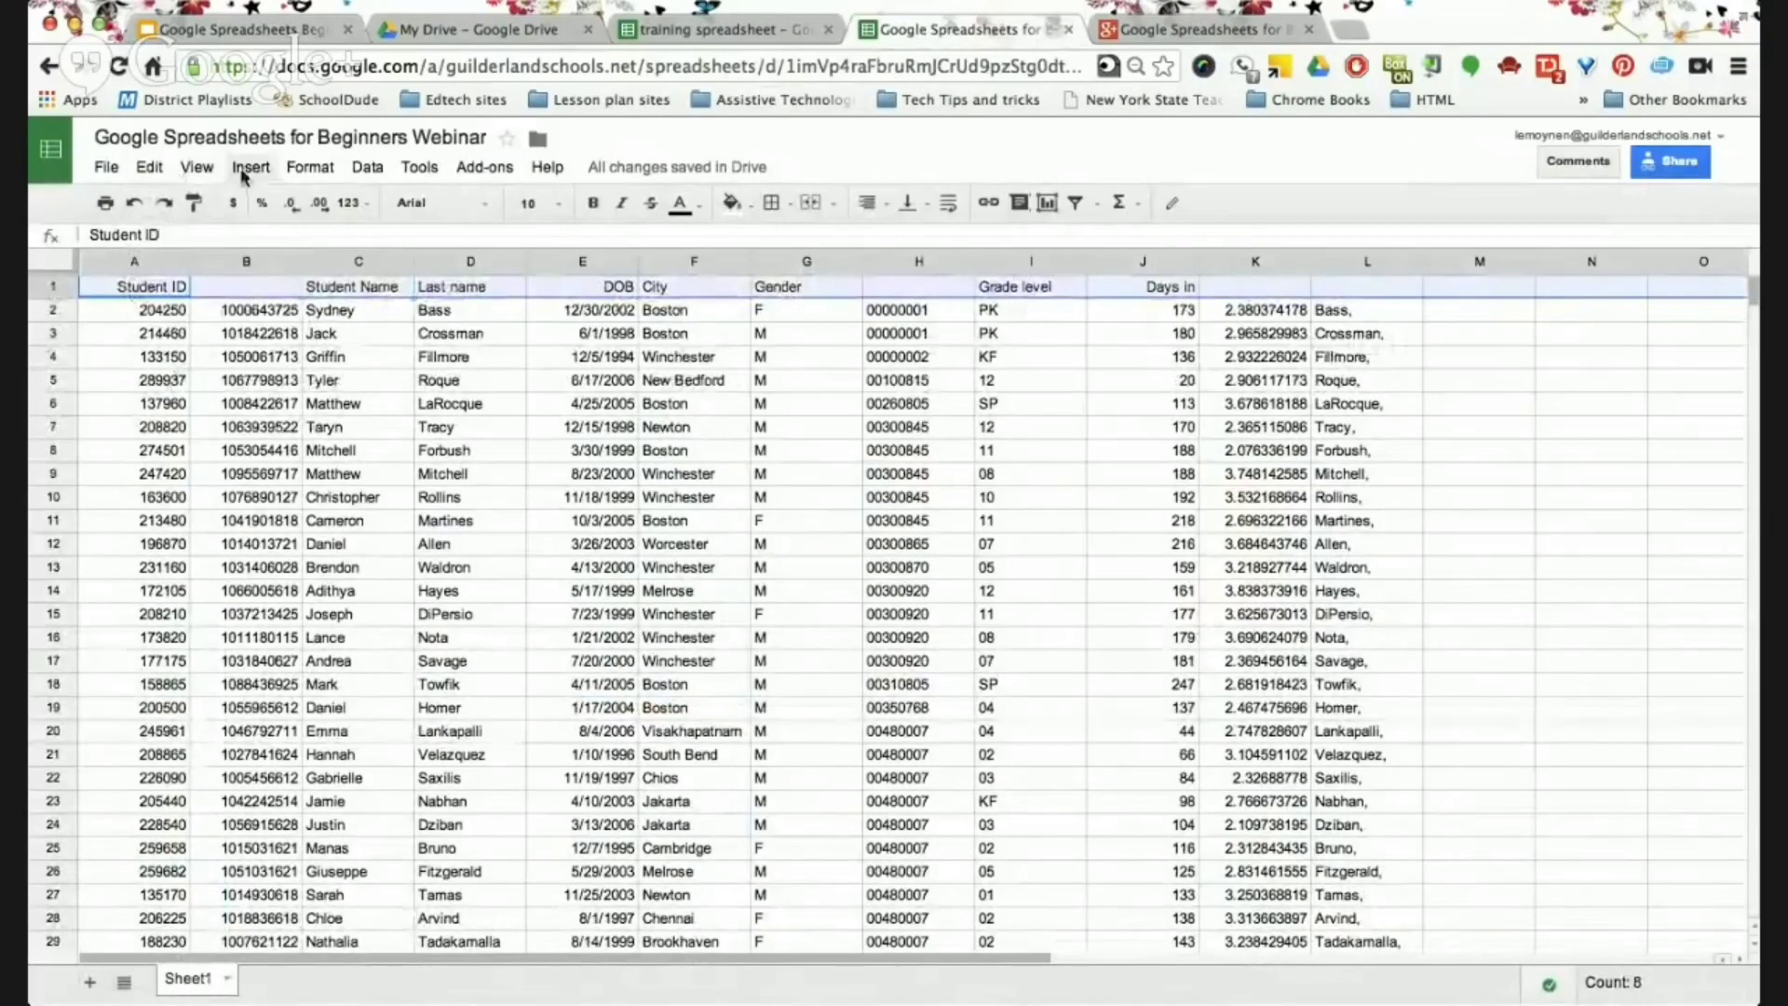
click(363, 170)
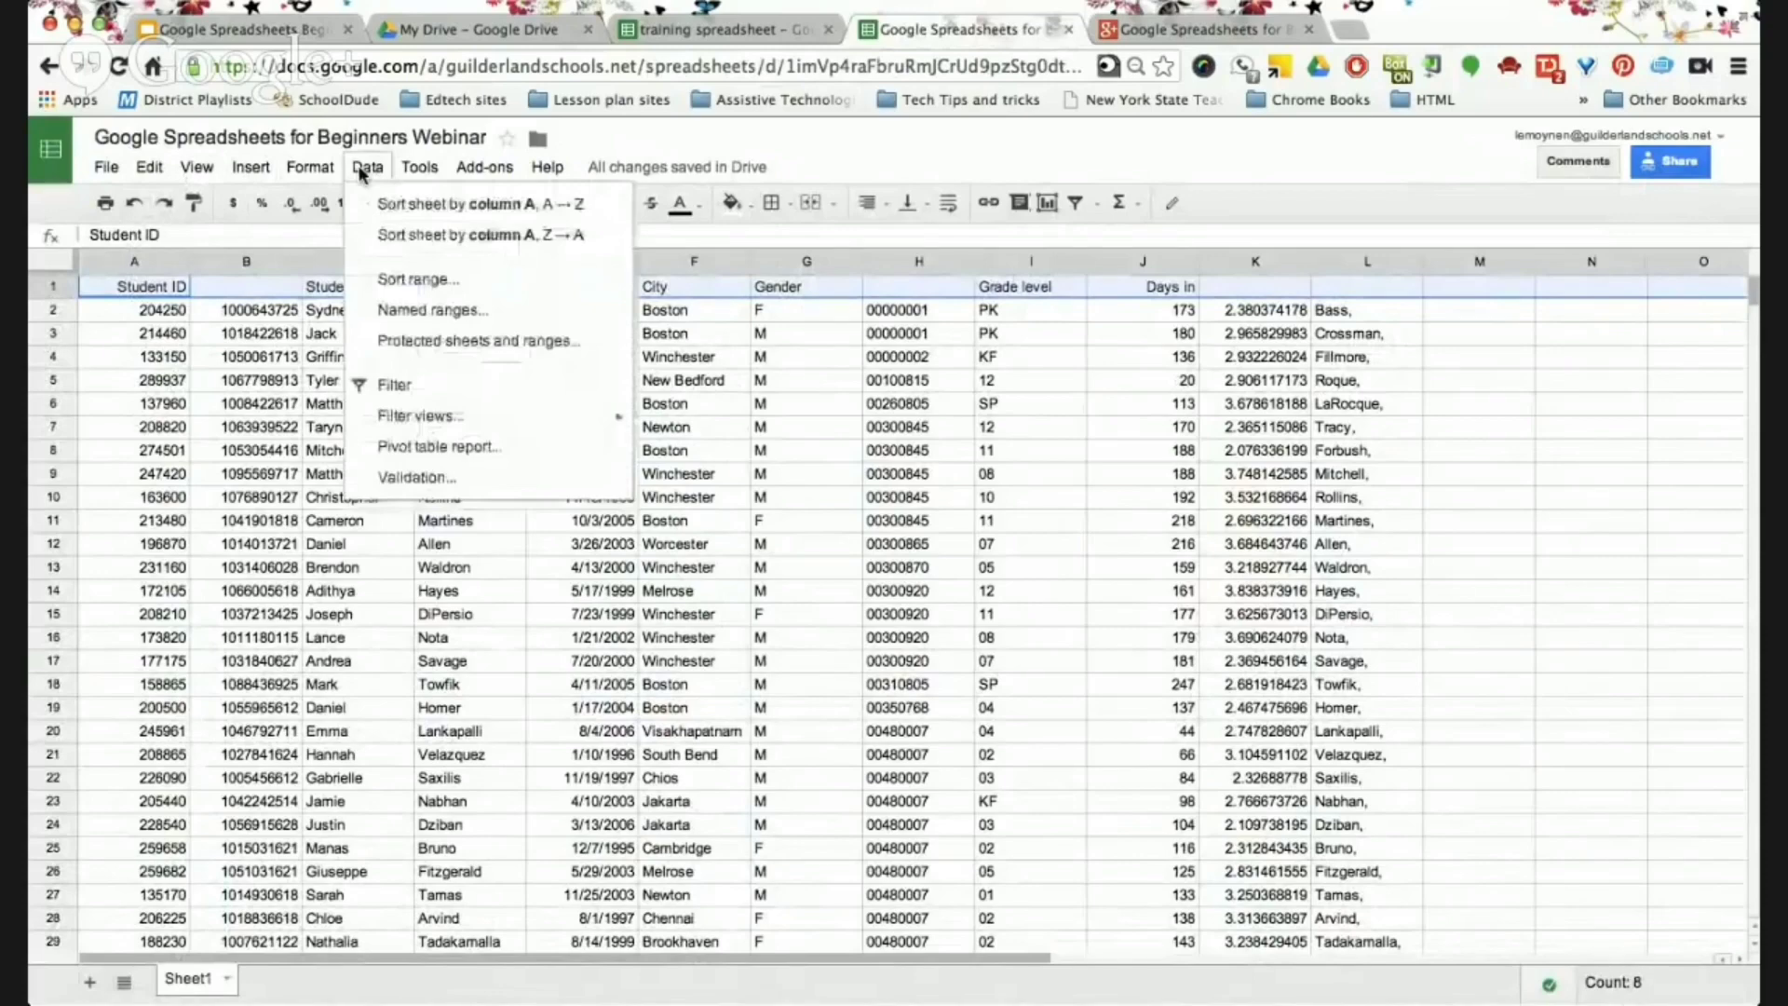
mouse_move(308, 169)
mouse_move(241, 173)
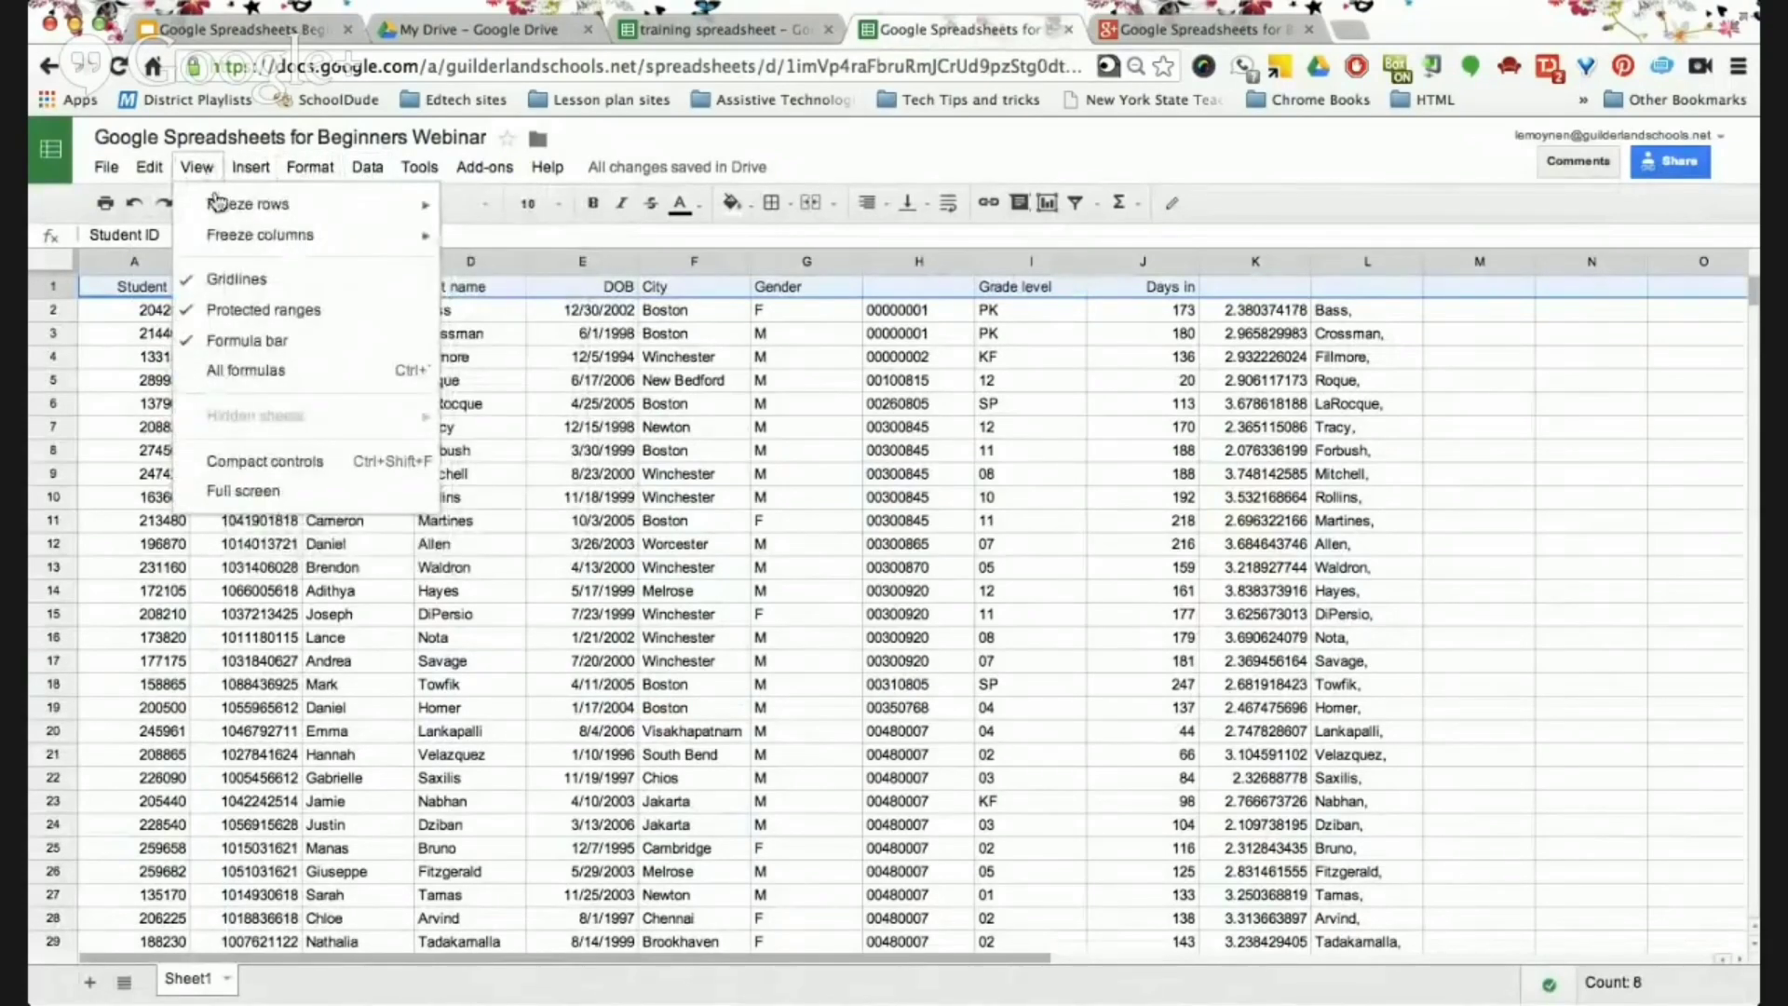
mouse_move(219, 207)
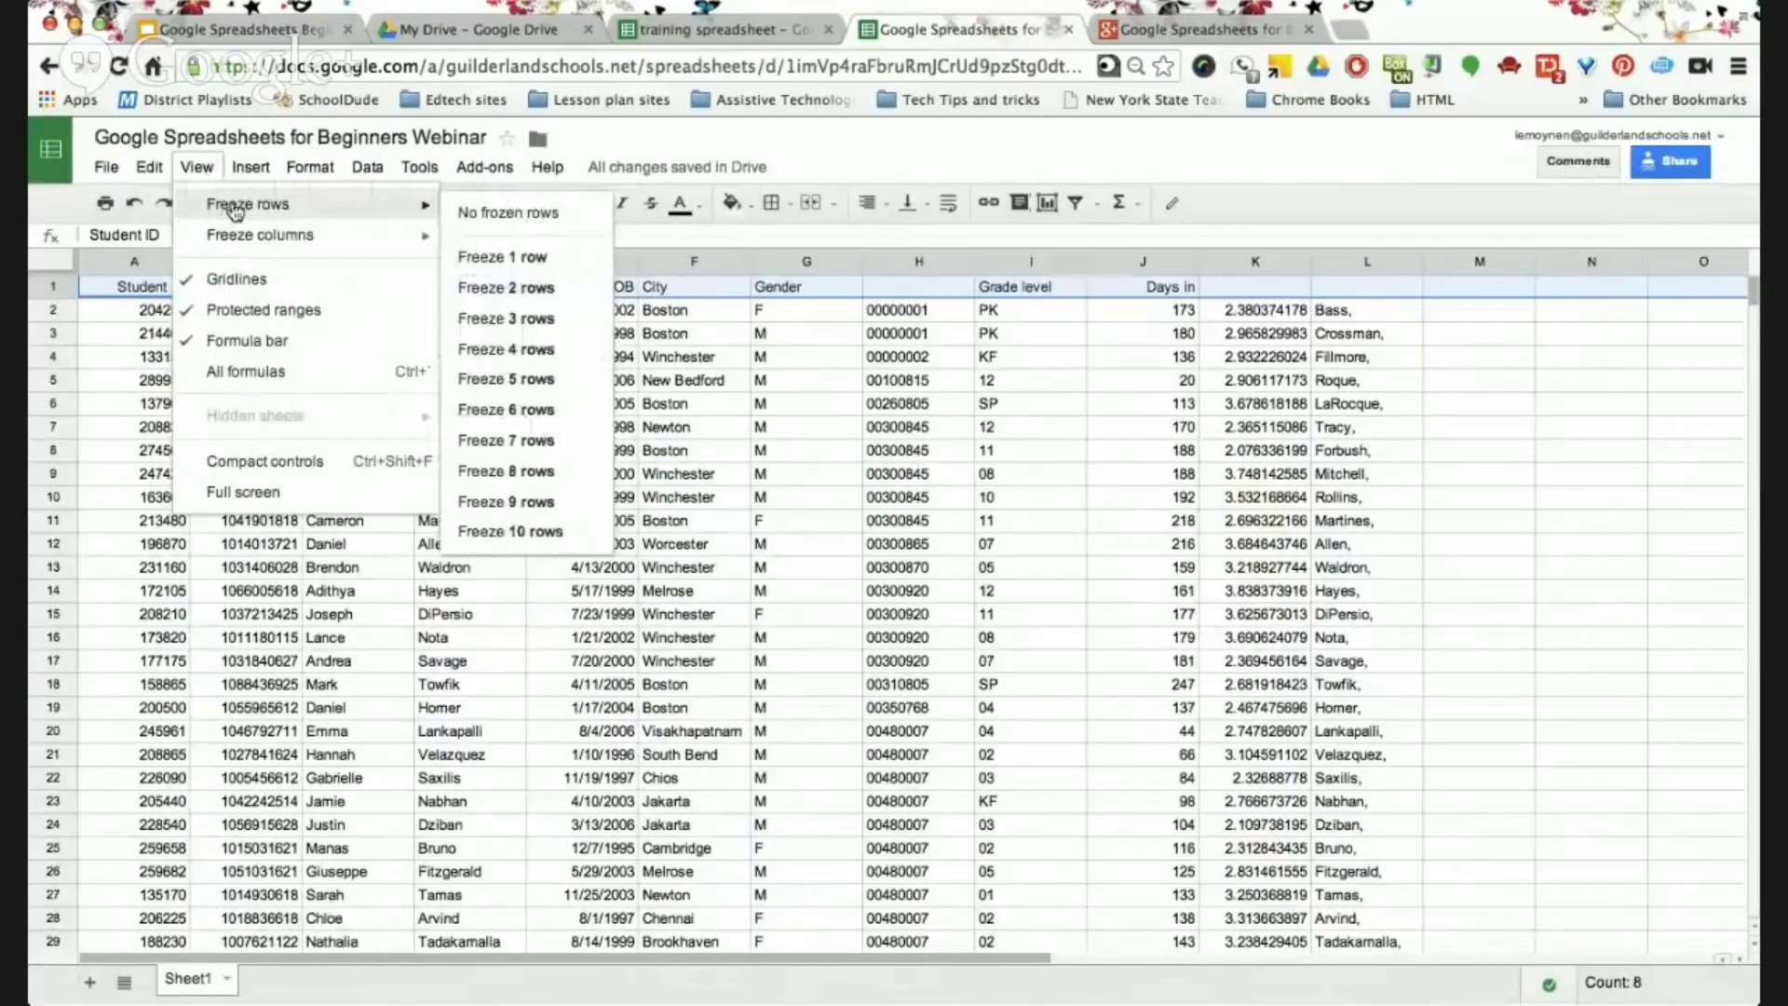
mouse_move(367, 167)
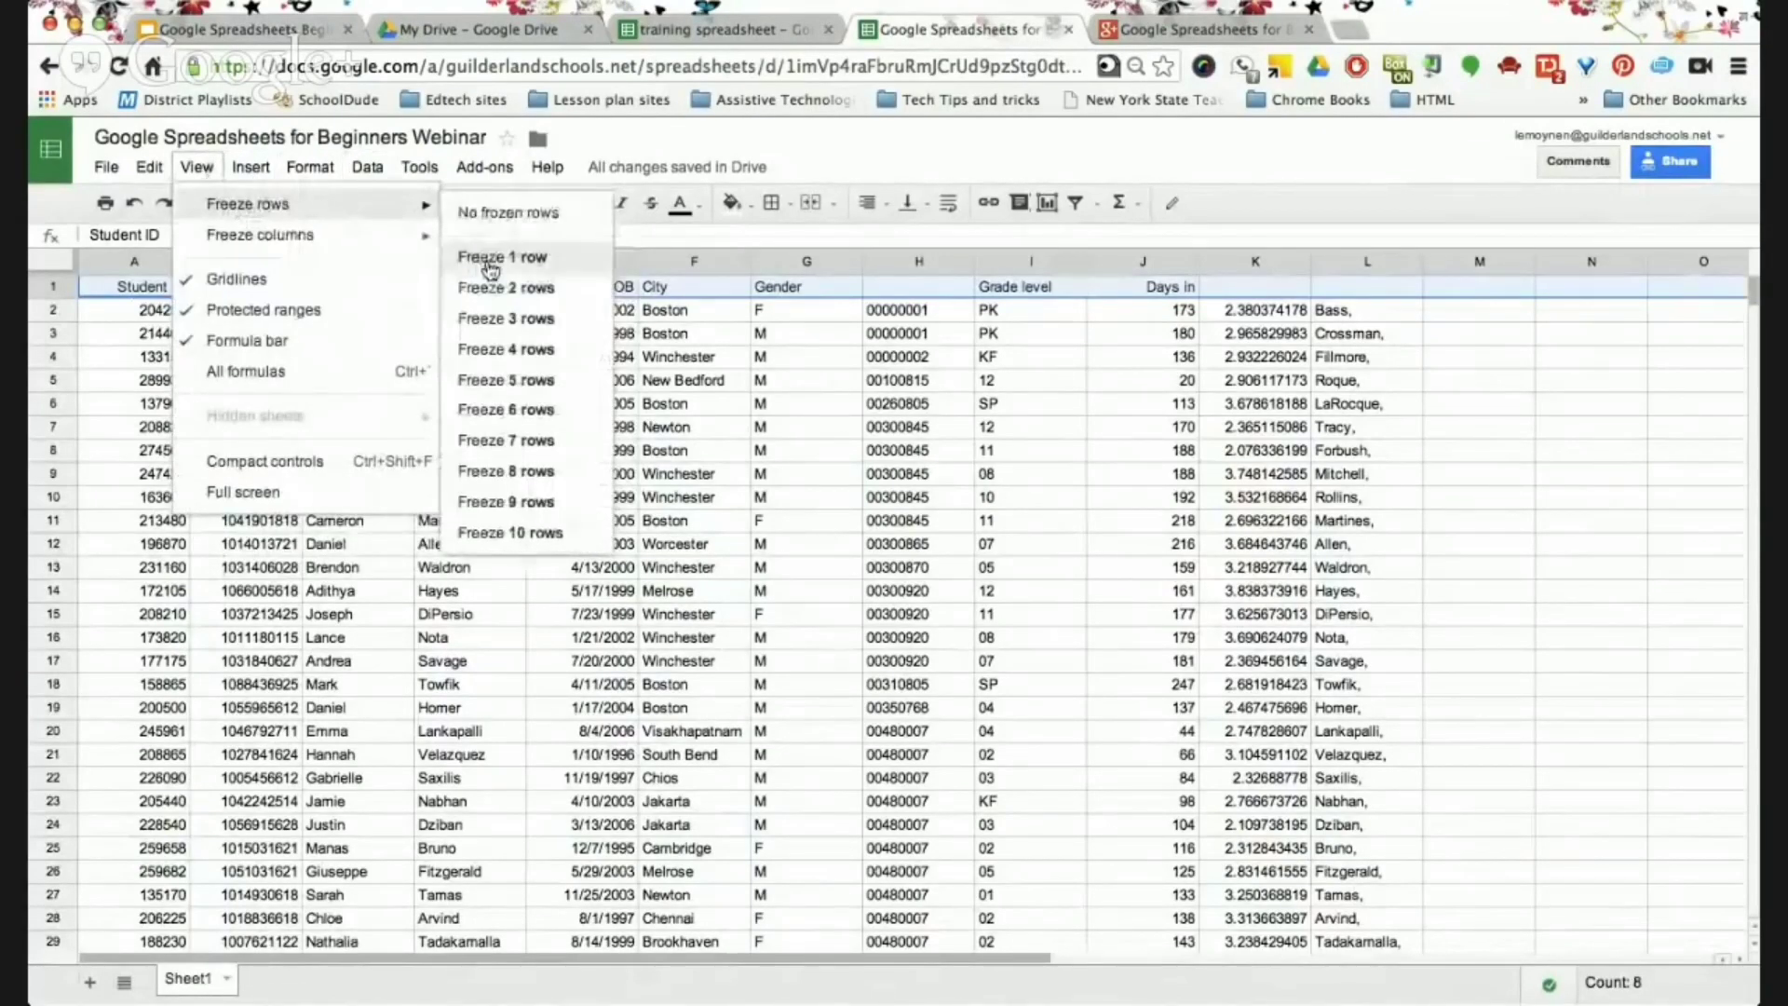
click(488, 262)
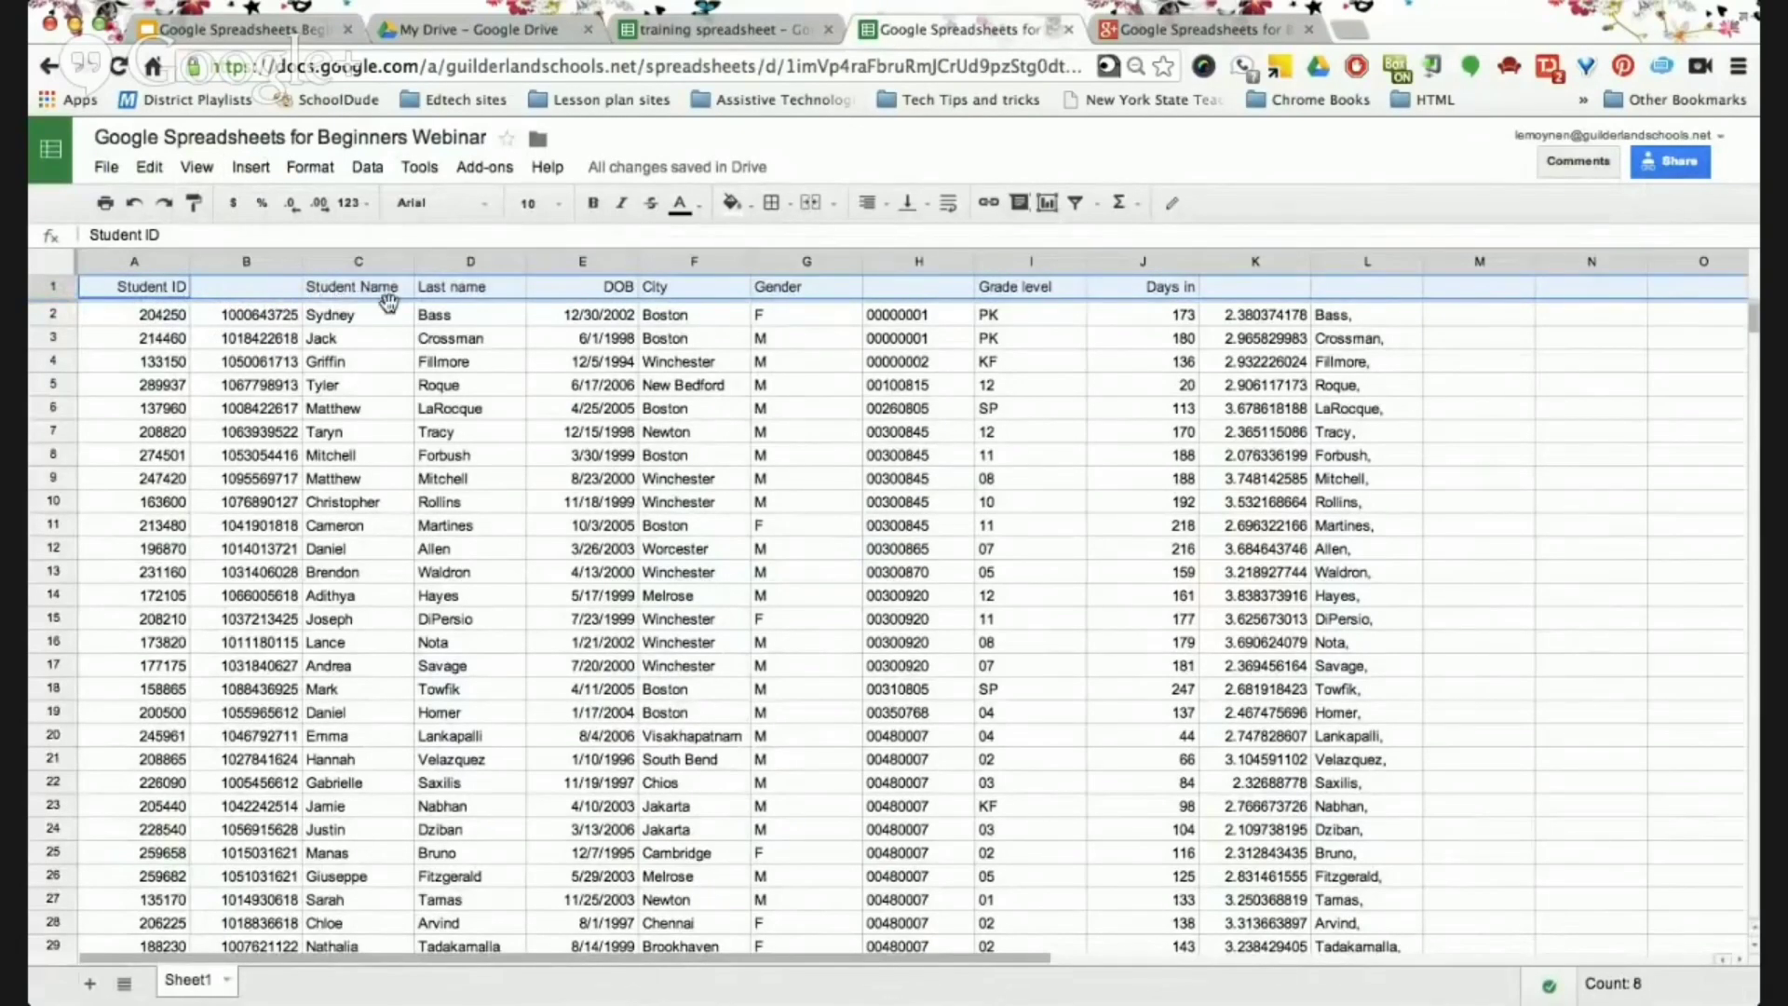
scroll(456, 480, down, 6)
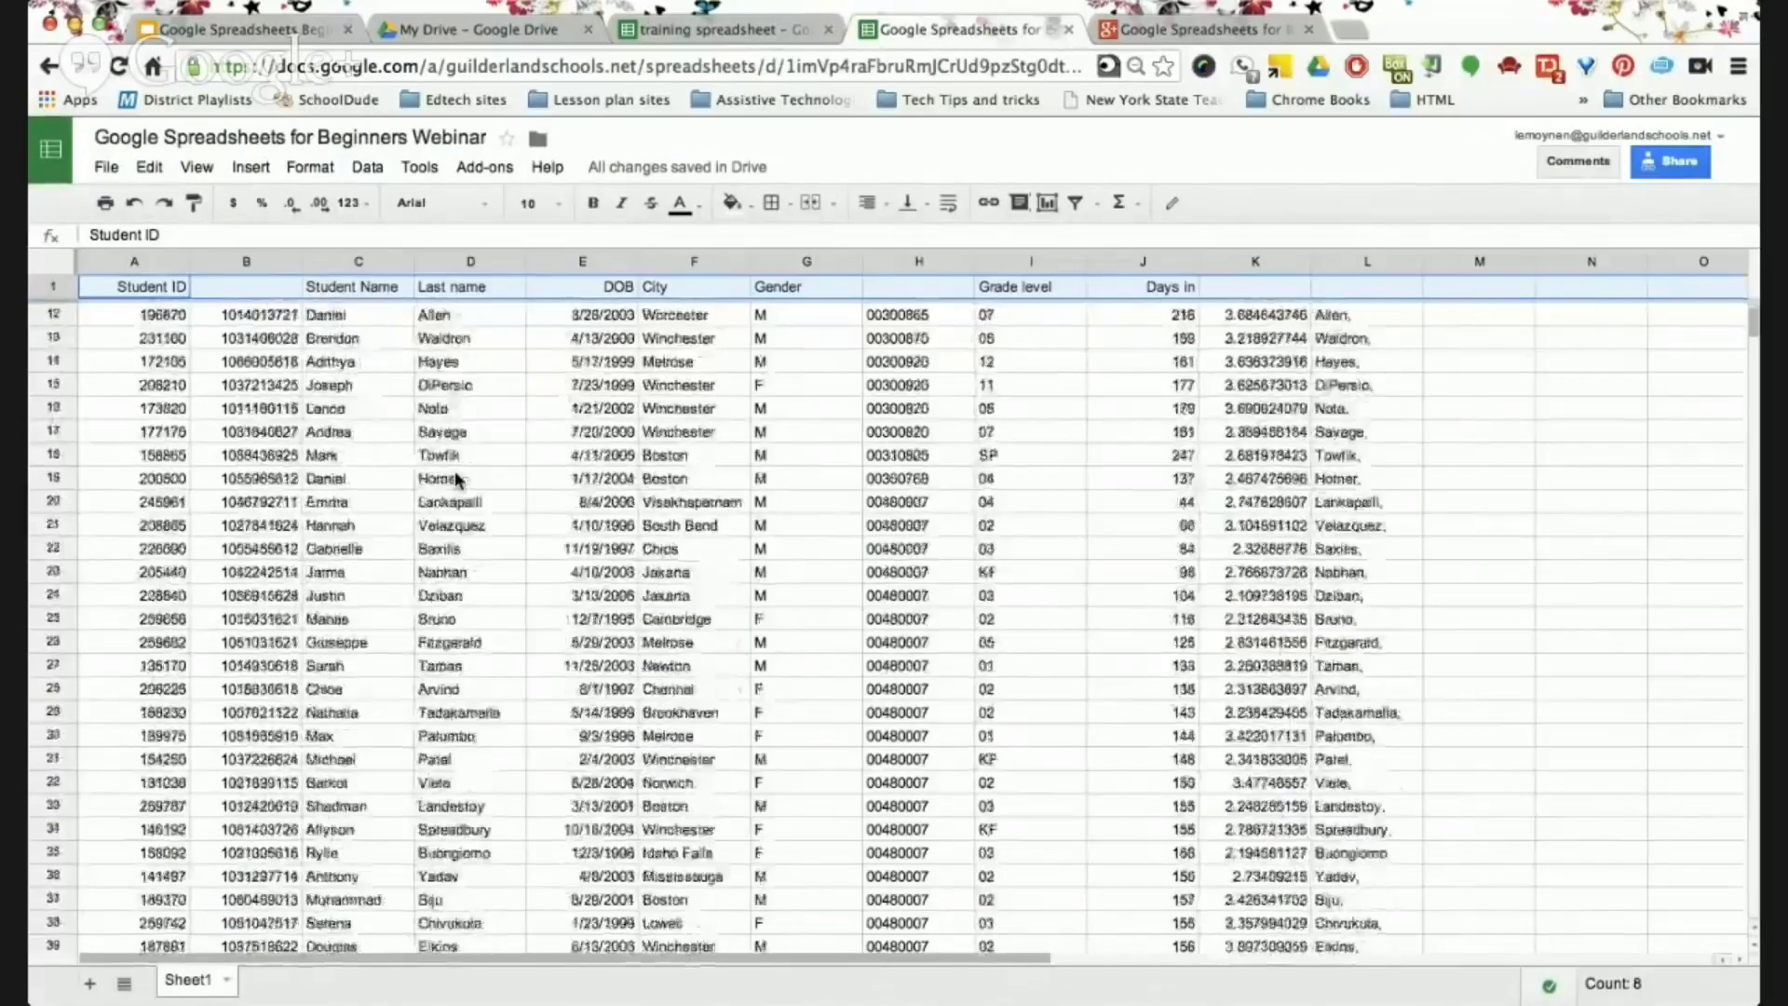
scroll(457, 480, down, 4)
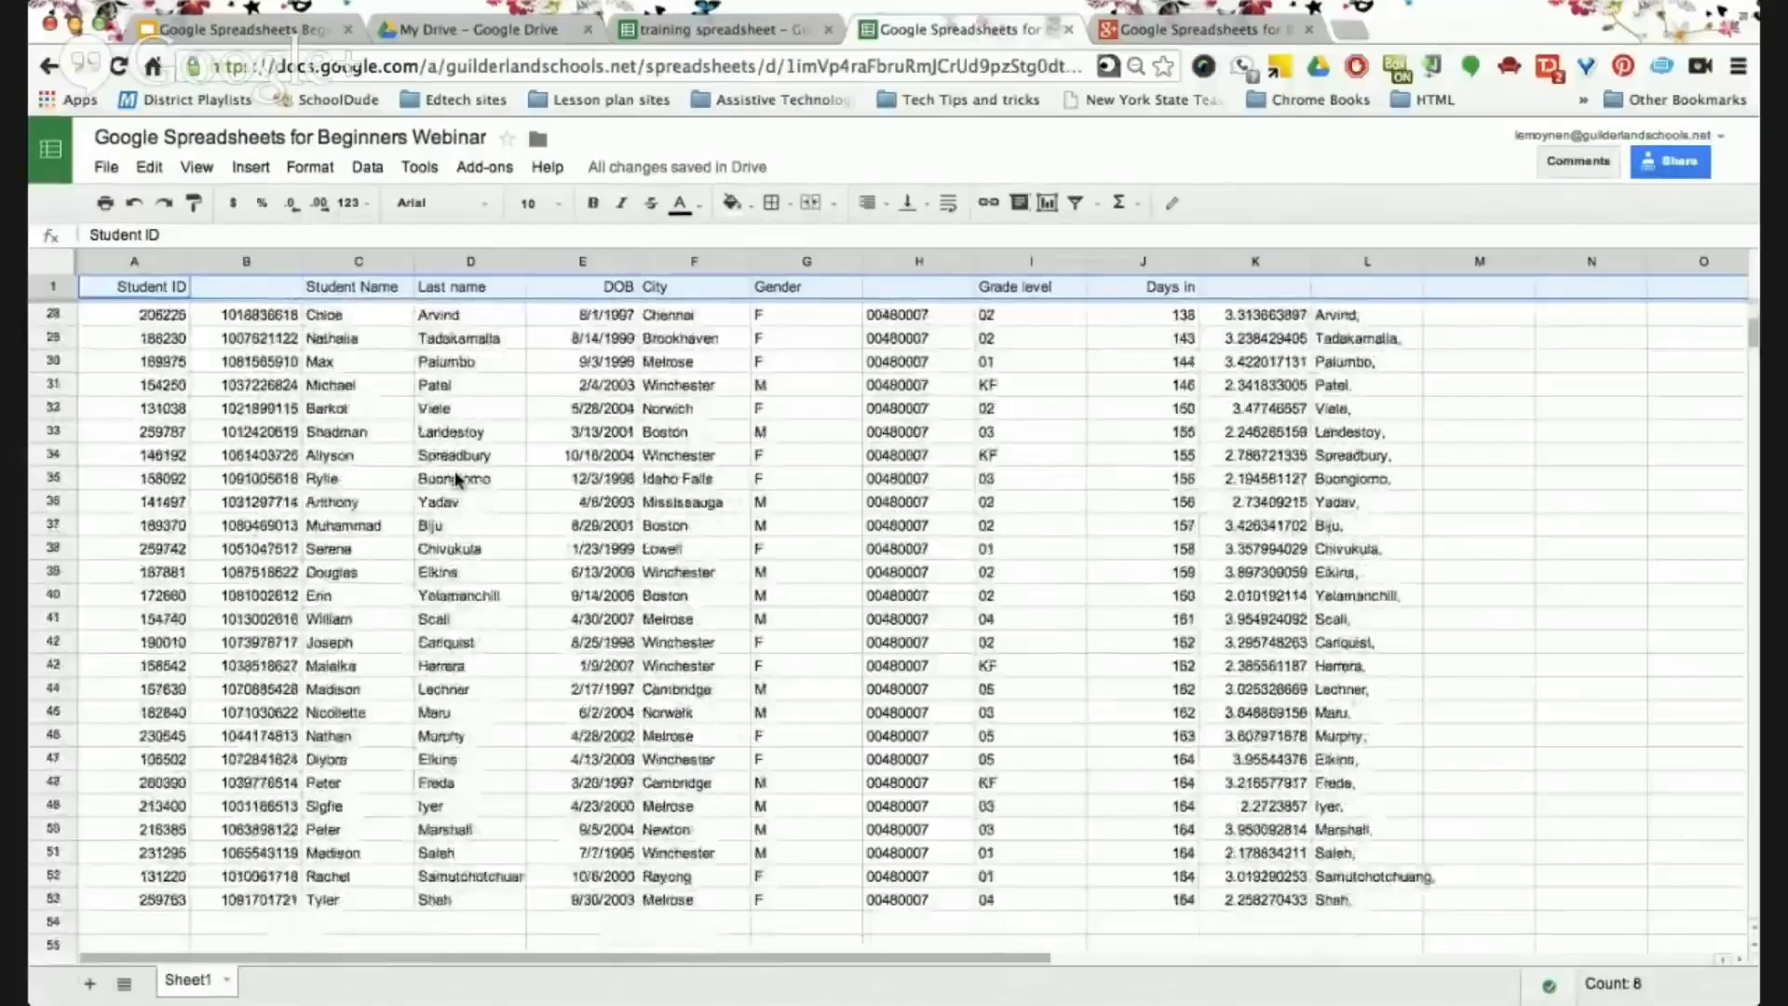
scroll(457, 480, down, 2)
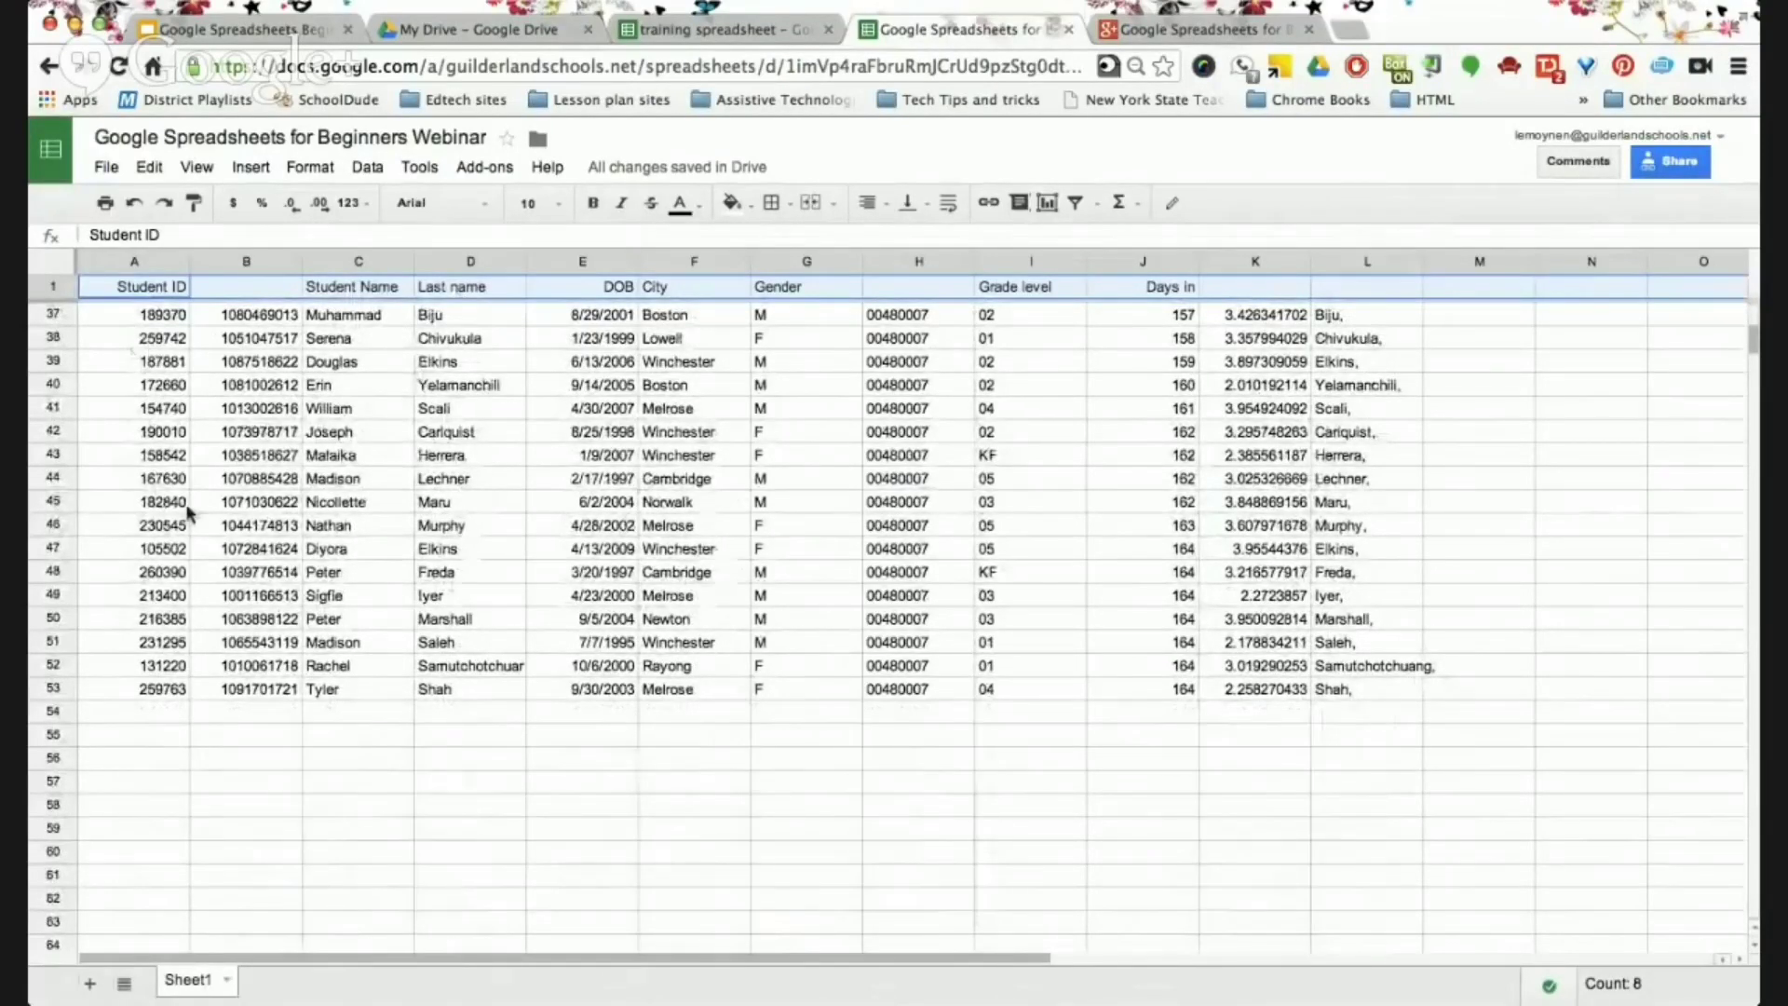
scroll(593, 570, up, 10)
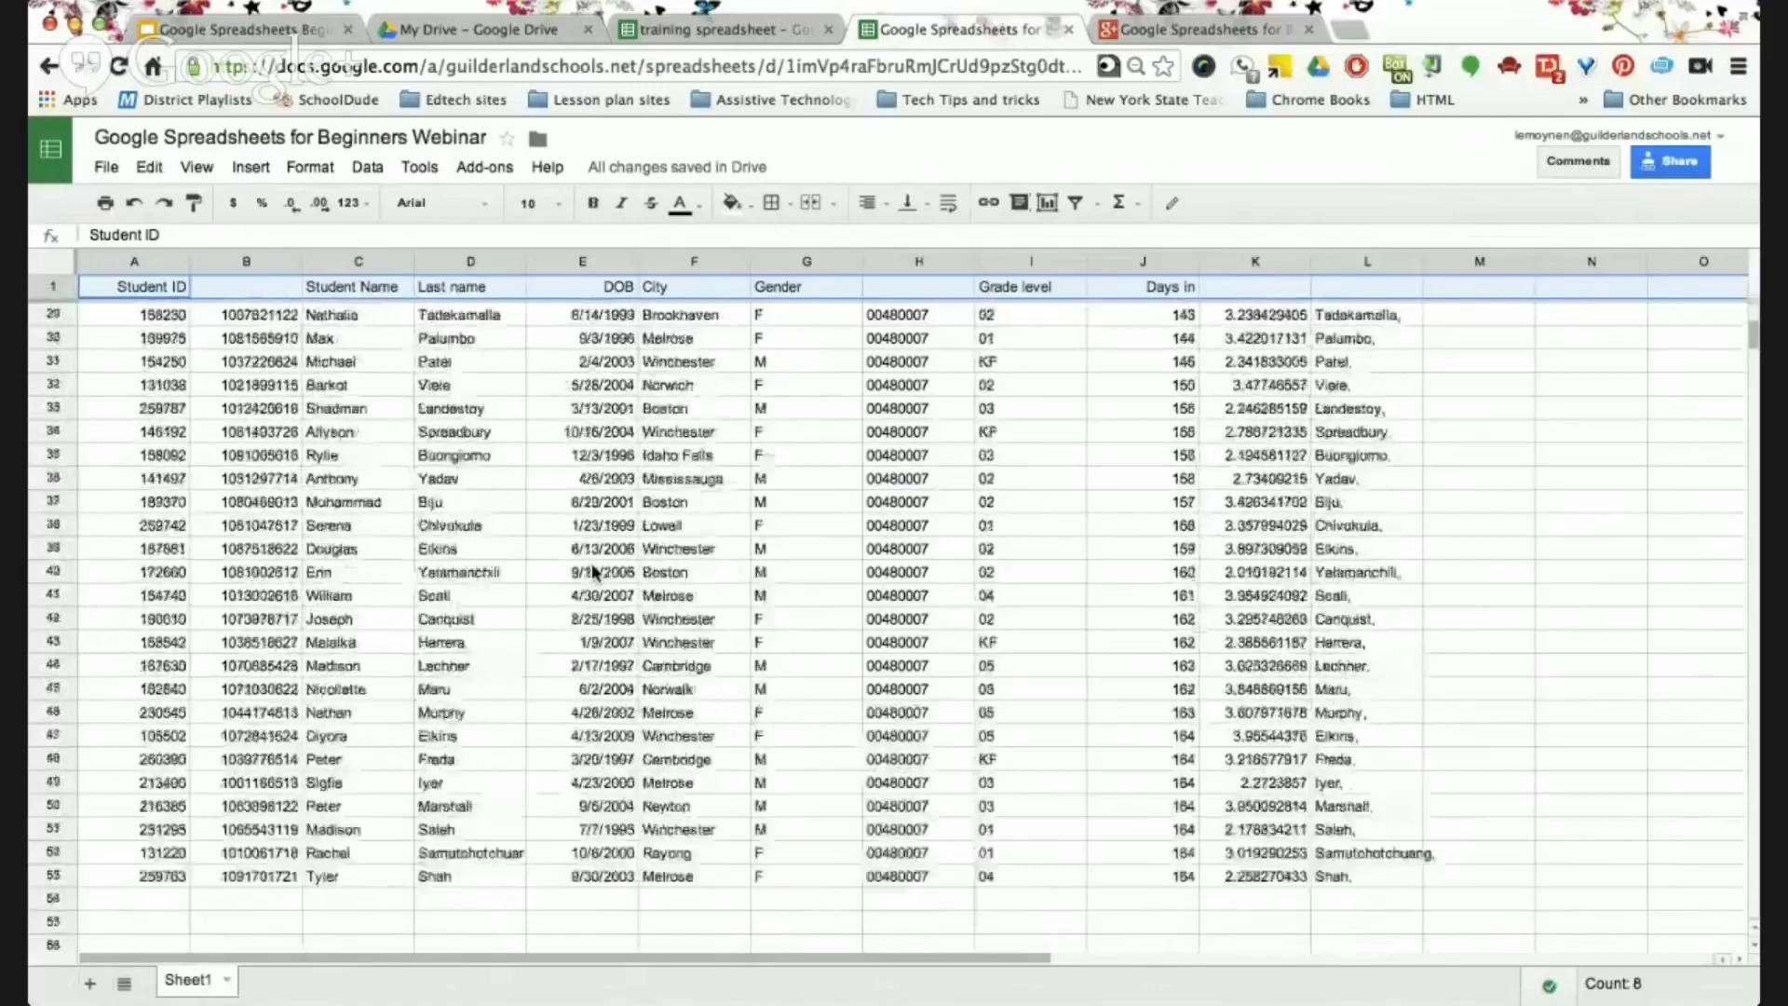
scroll(592, 569, up, 2)
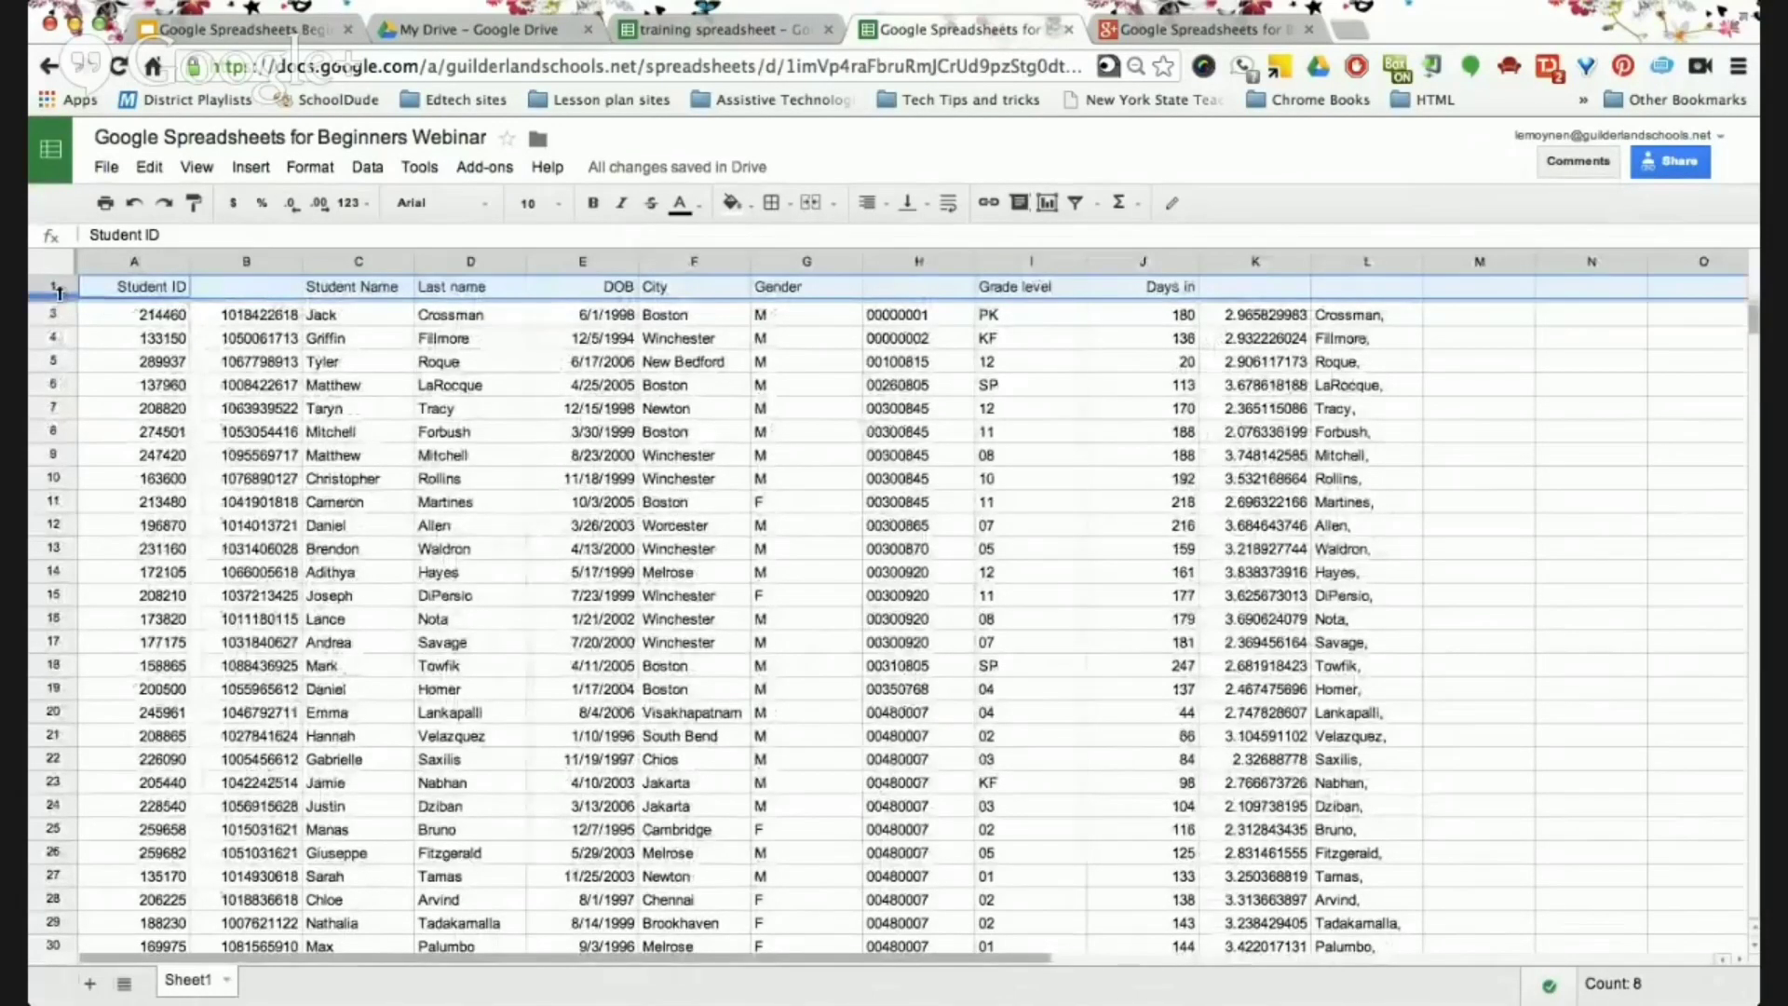
click(197, 169)
mouse_move(232, 209)
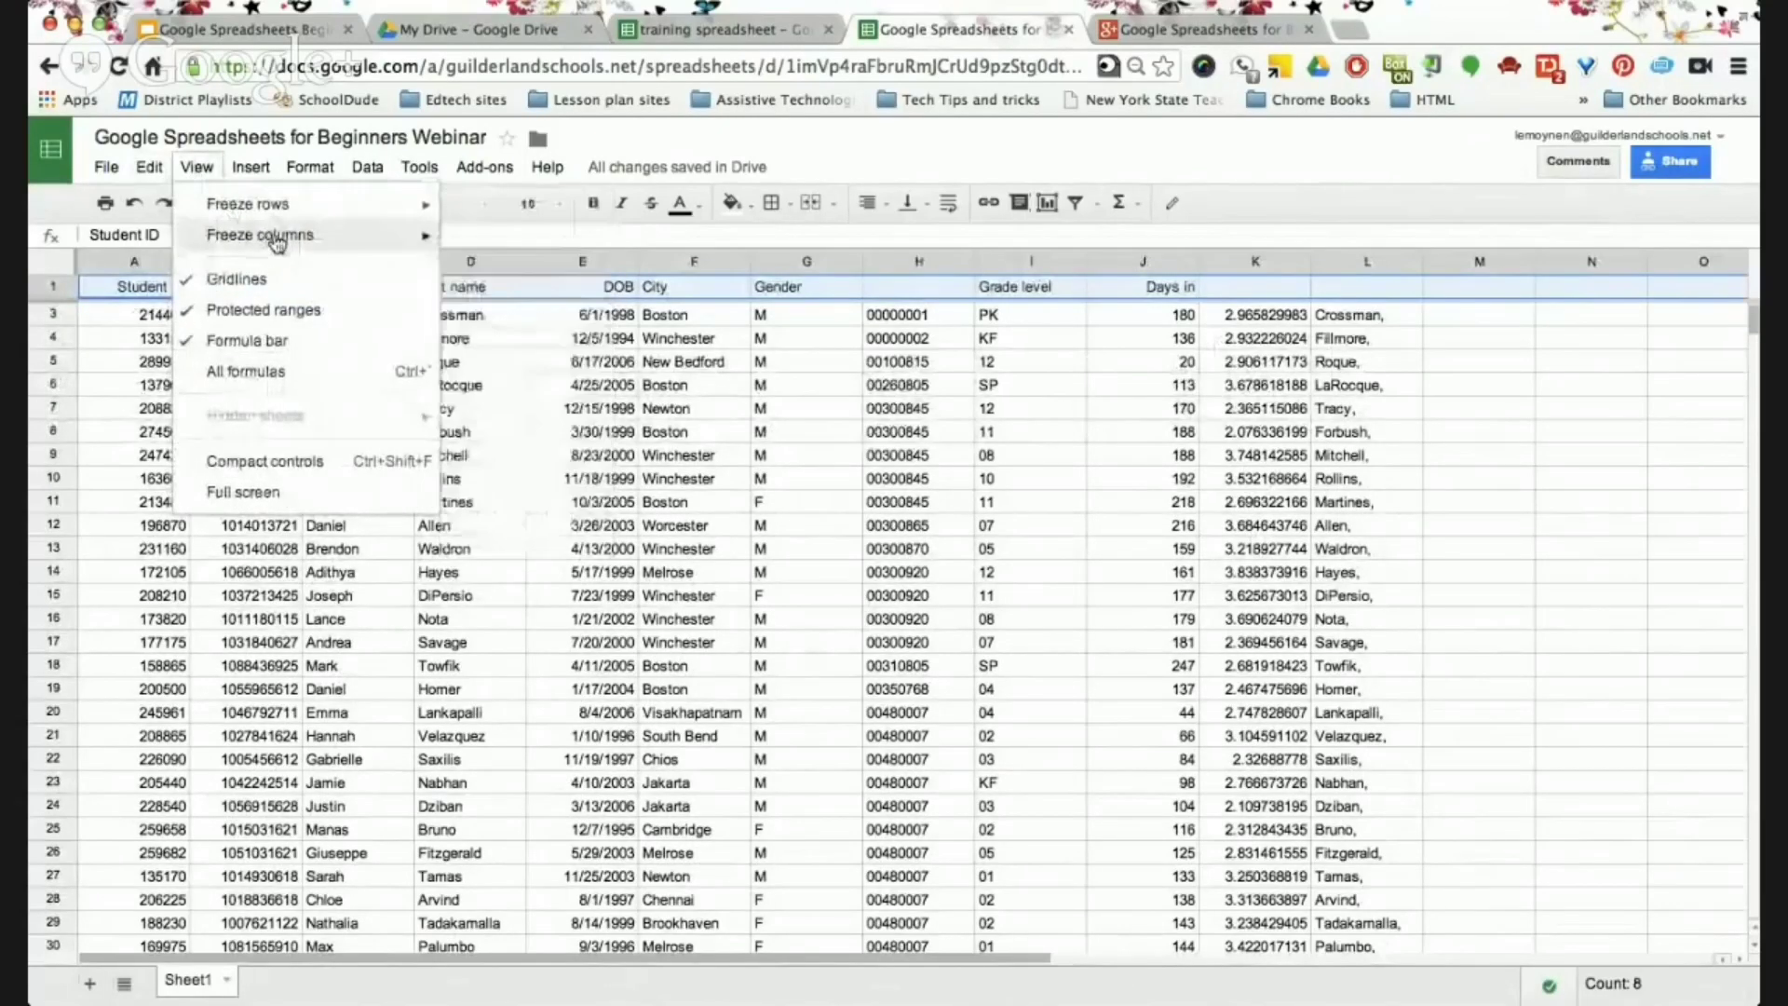
click(104, 294)
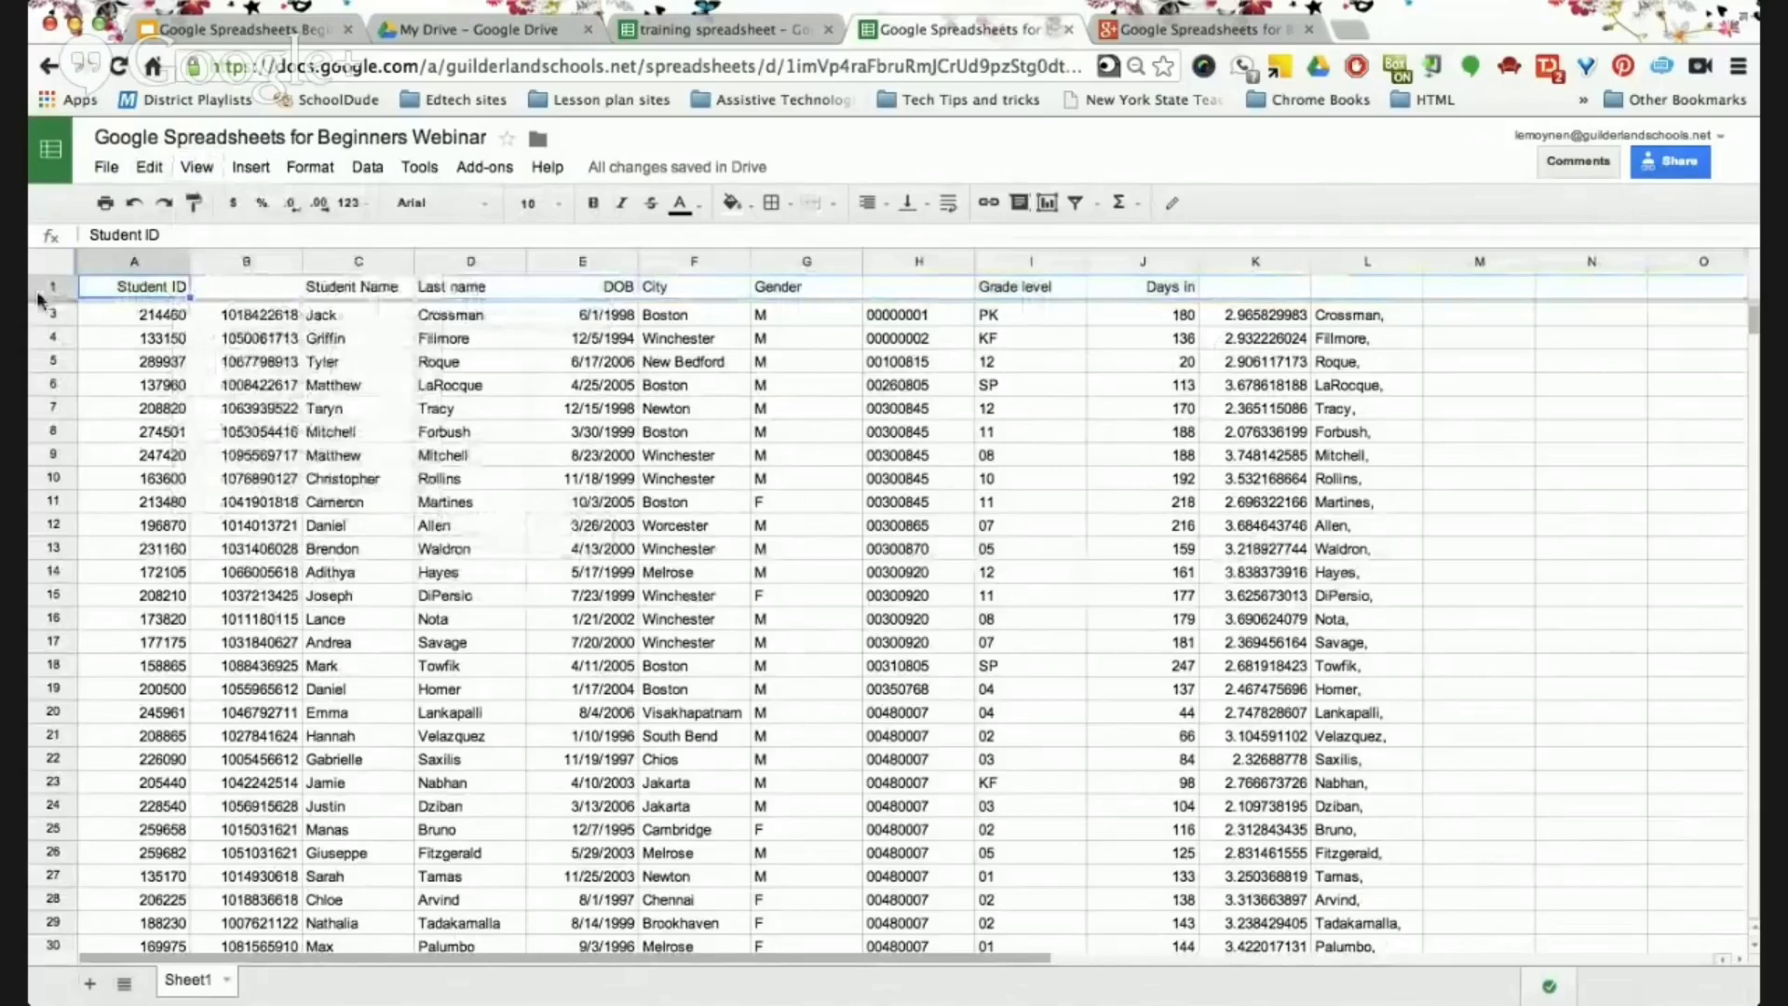
click(40, 294)
click(196, 167)
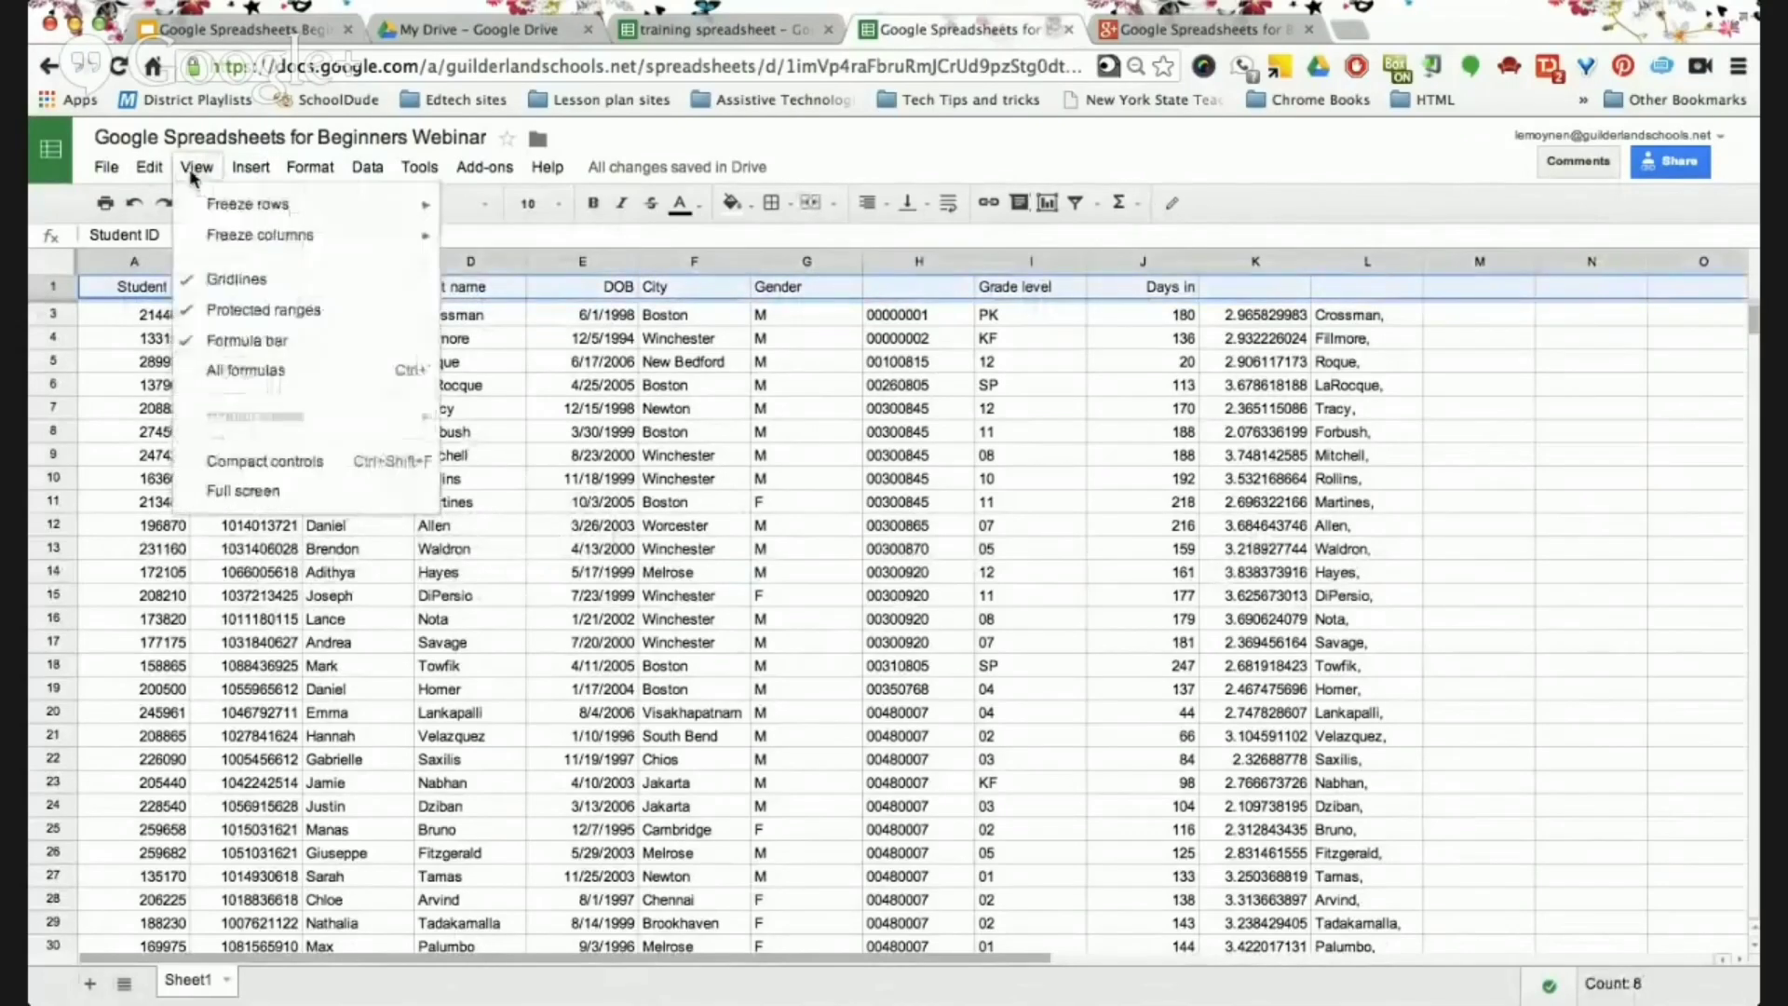
mouse_move(236, 210)
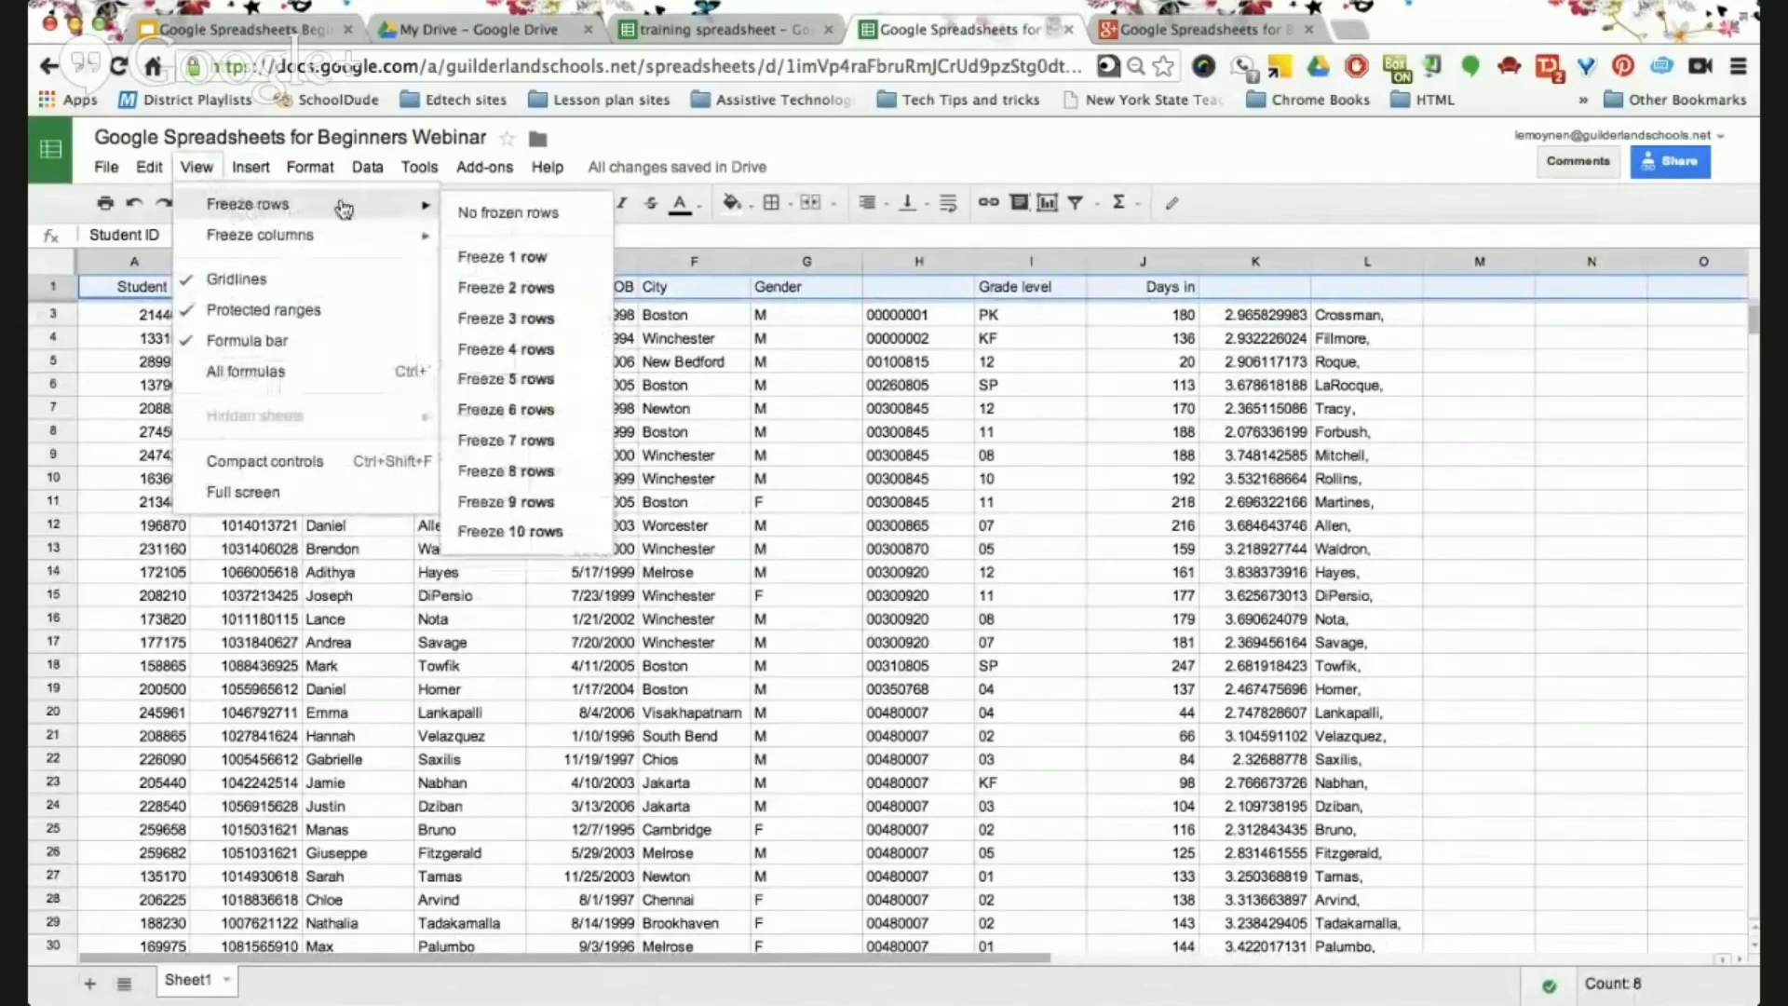
click(495, 265)
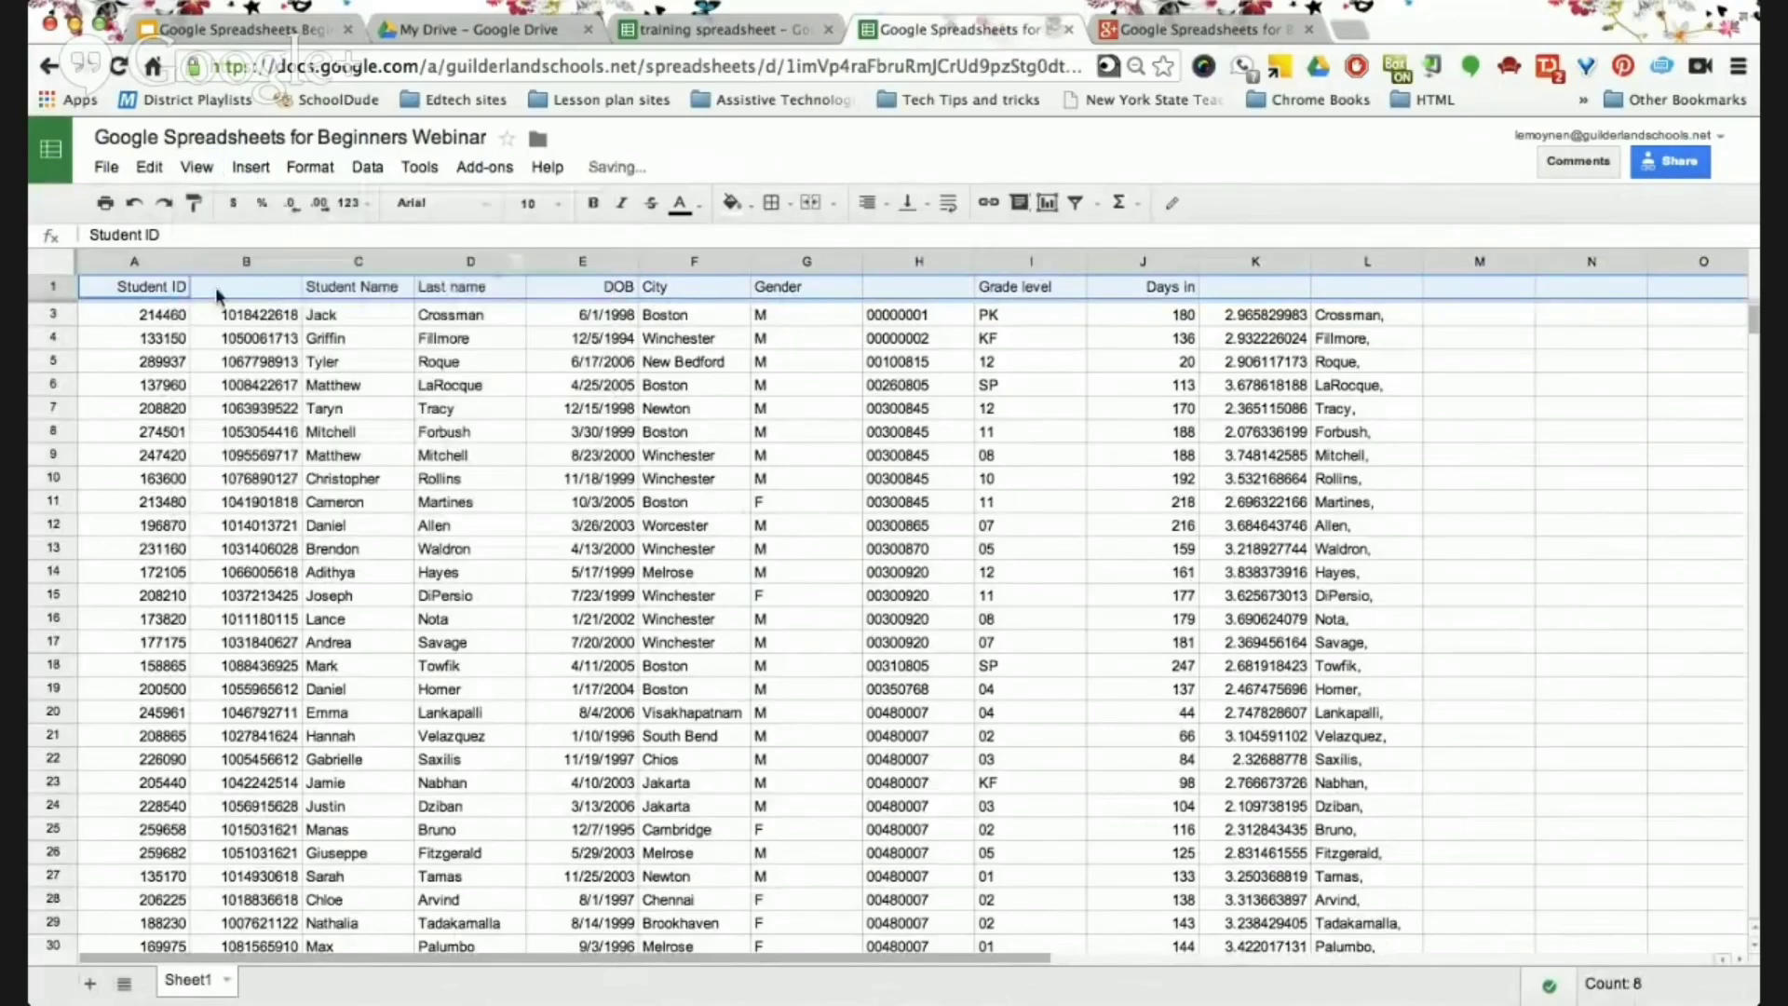
scroll(214, 422, down, 2)
scroll(214, 423, up, 3)
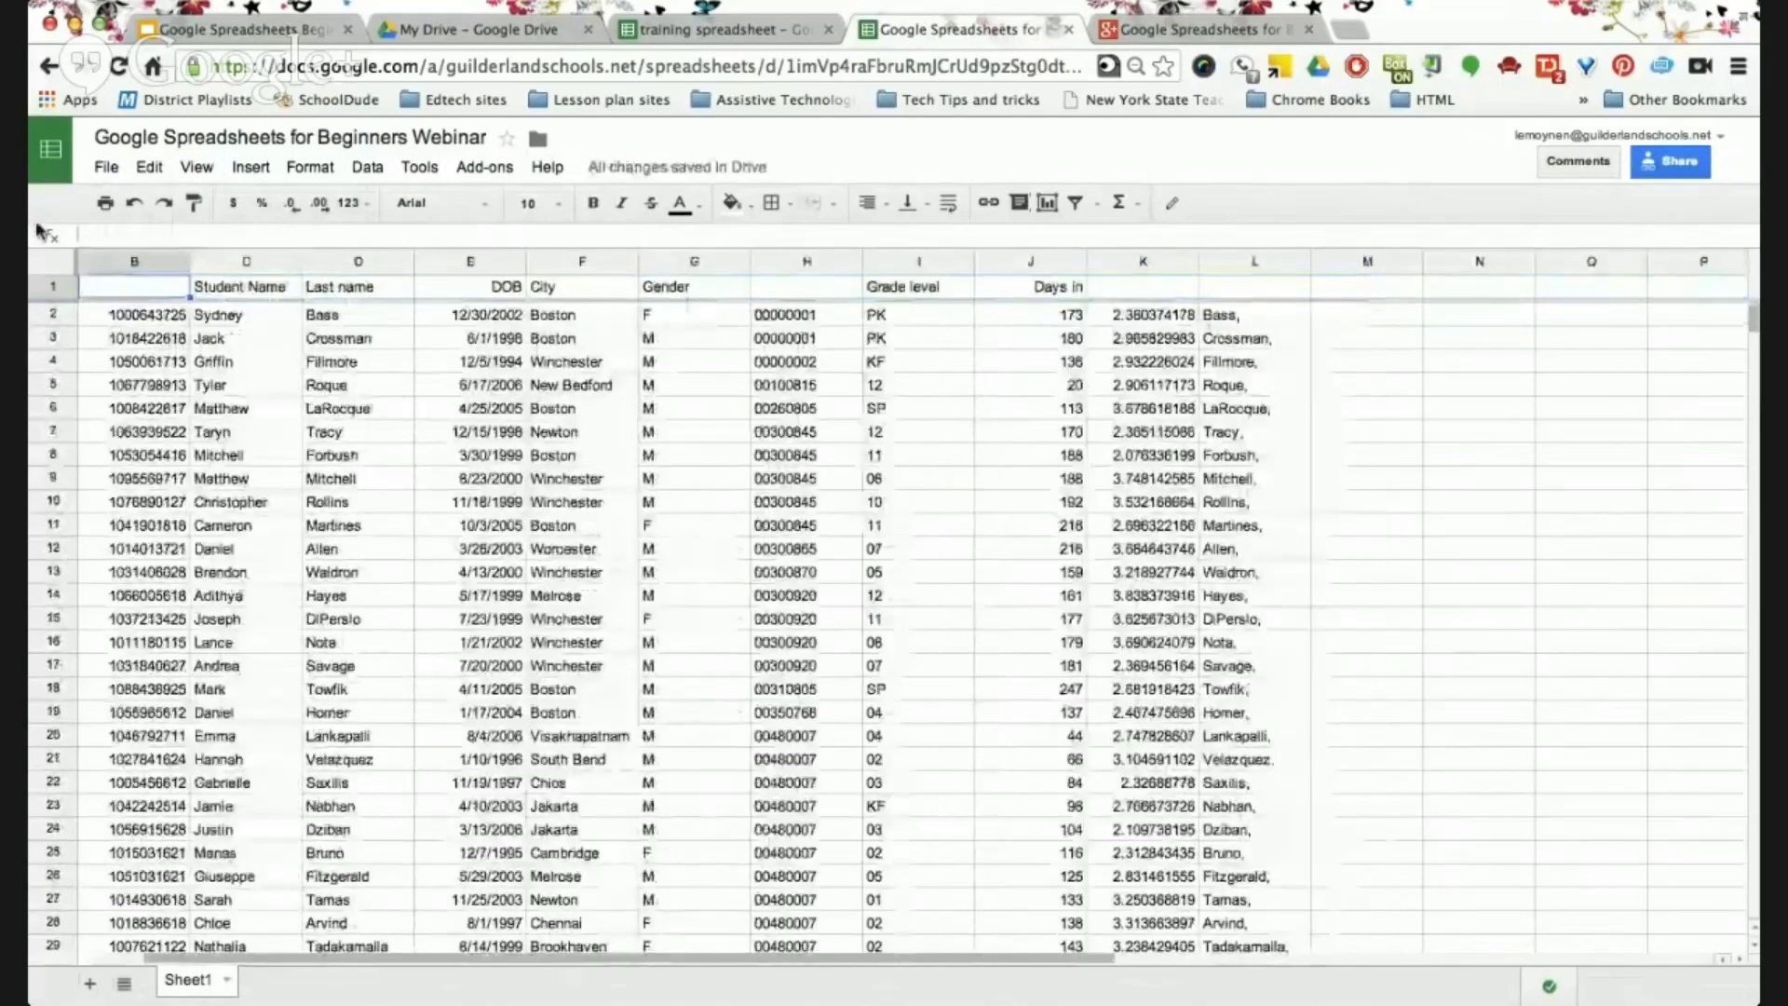
click(53, 290)
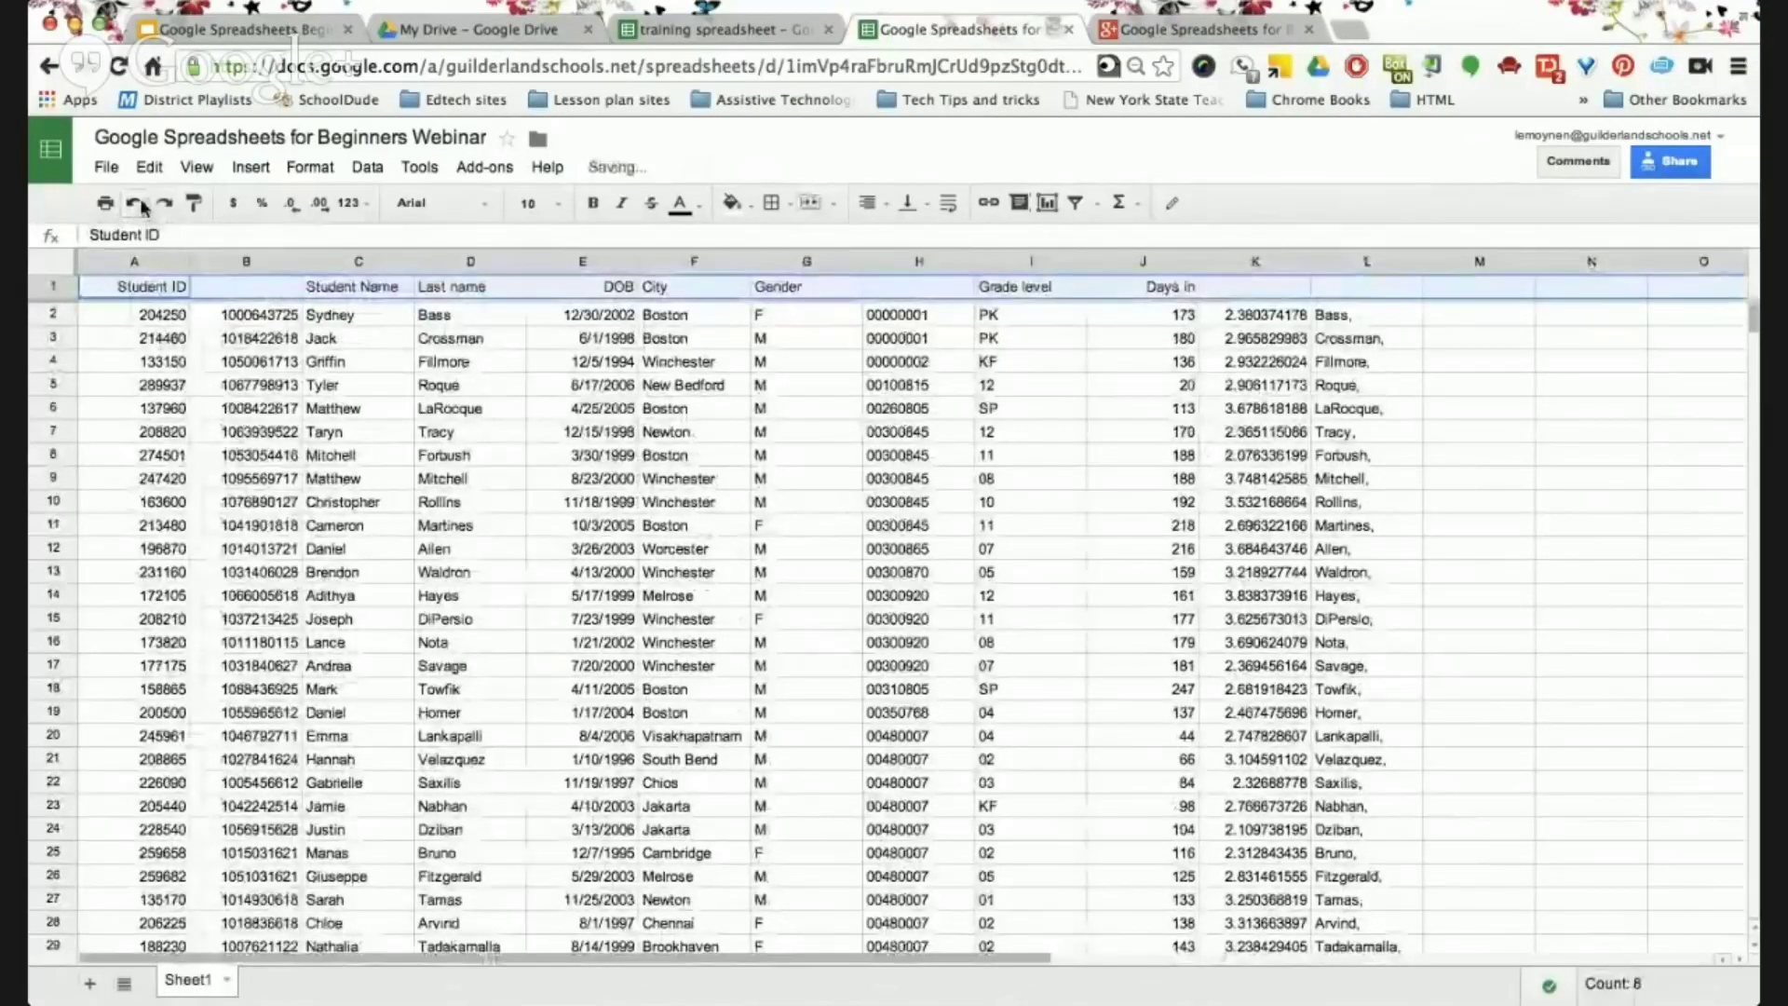
click(183, 427)
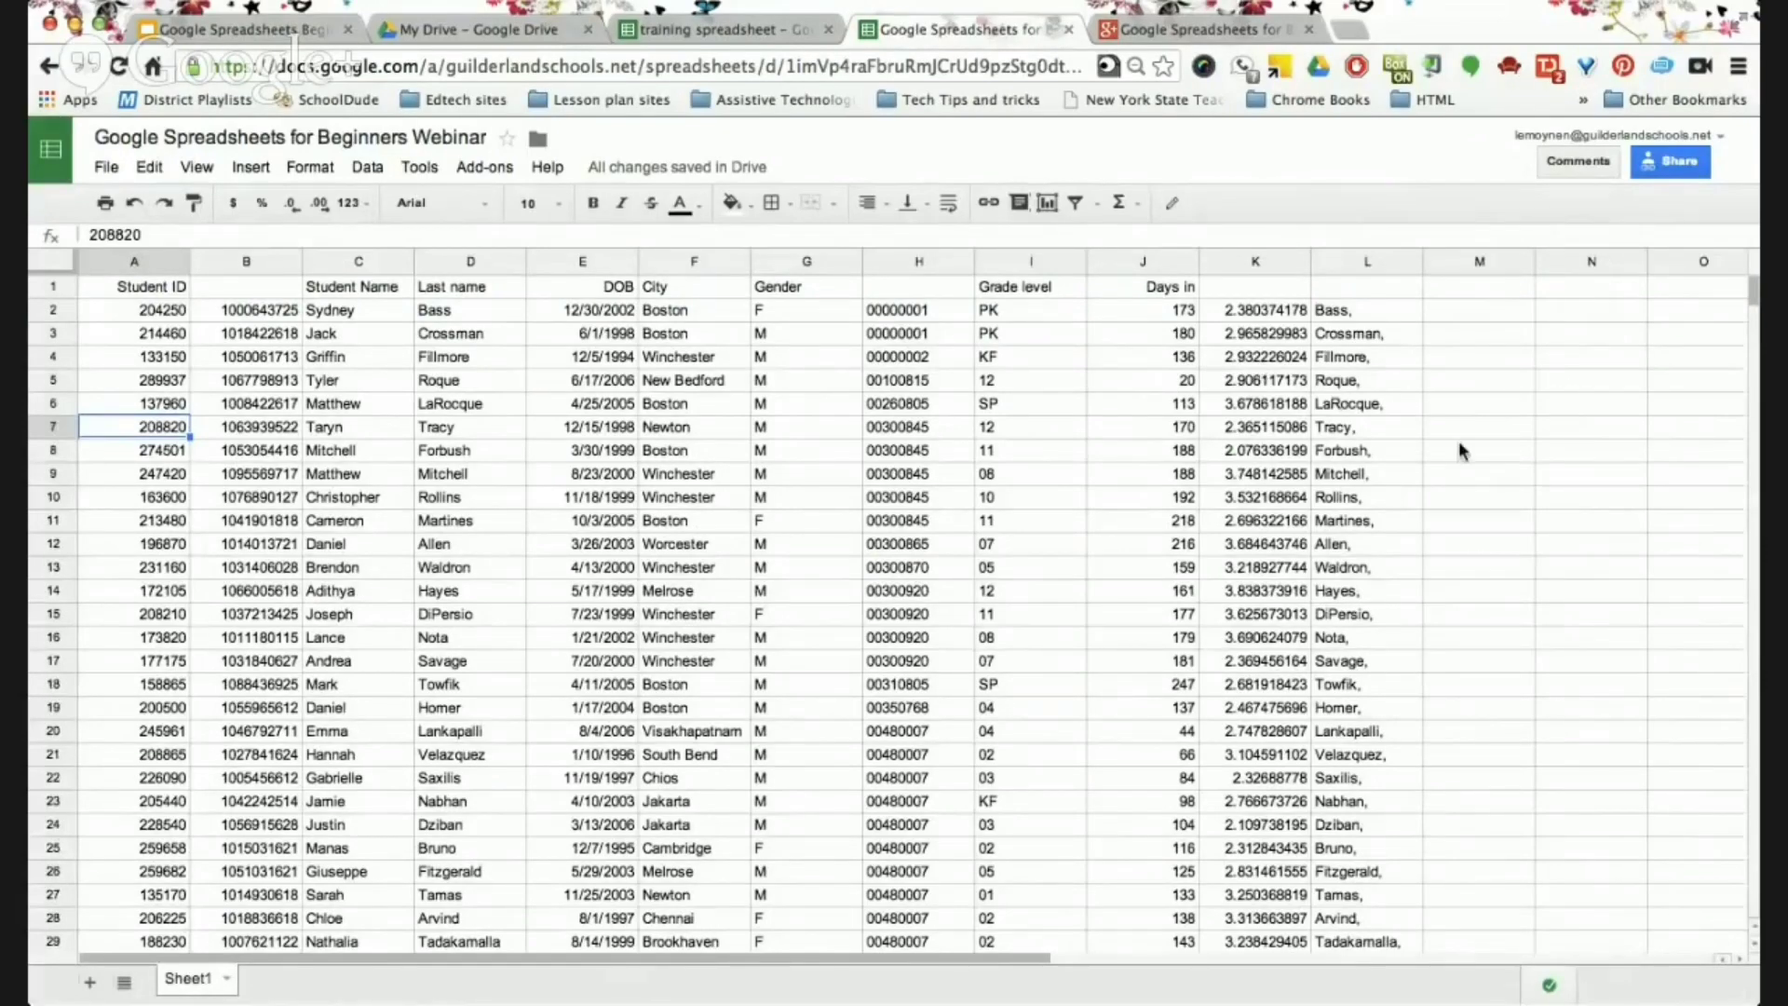
Freeze column A (Student ID) and scroll sideways to confirm it stays in place.
scroll(1459, 445, right, 10)
scroll(1459, 451, left, 10)
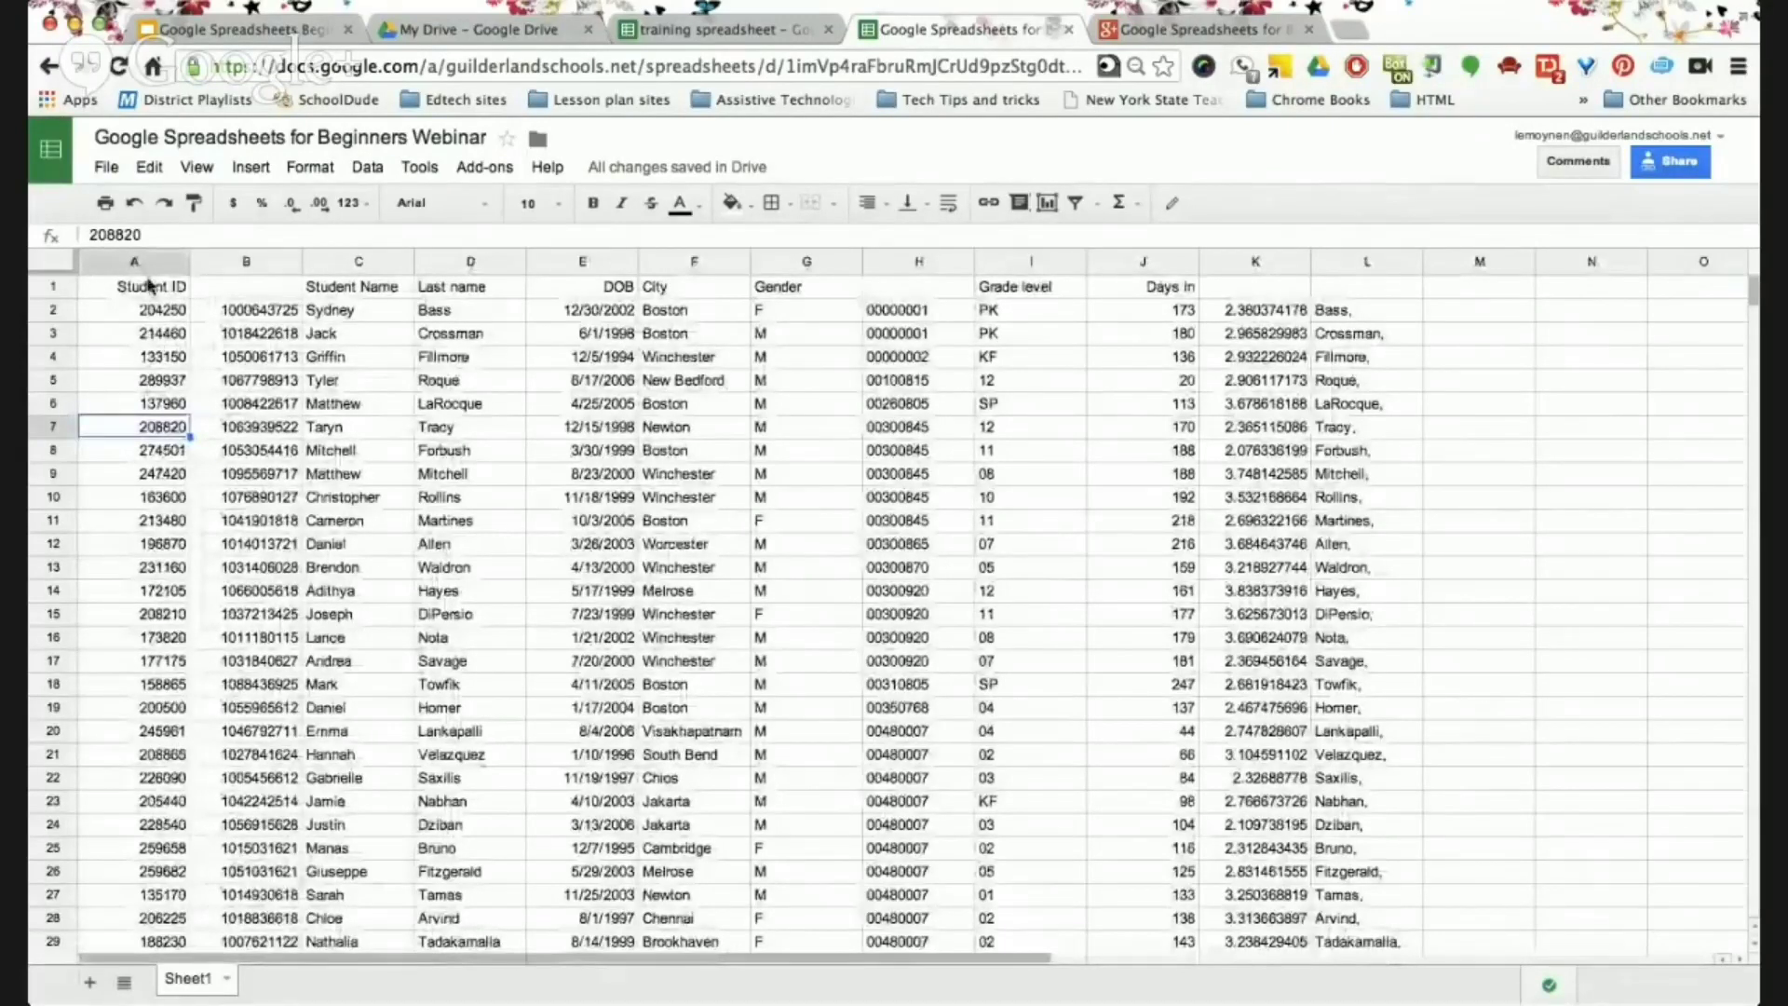
click(149, 261)
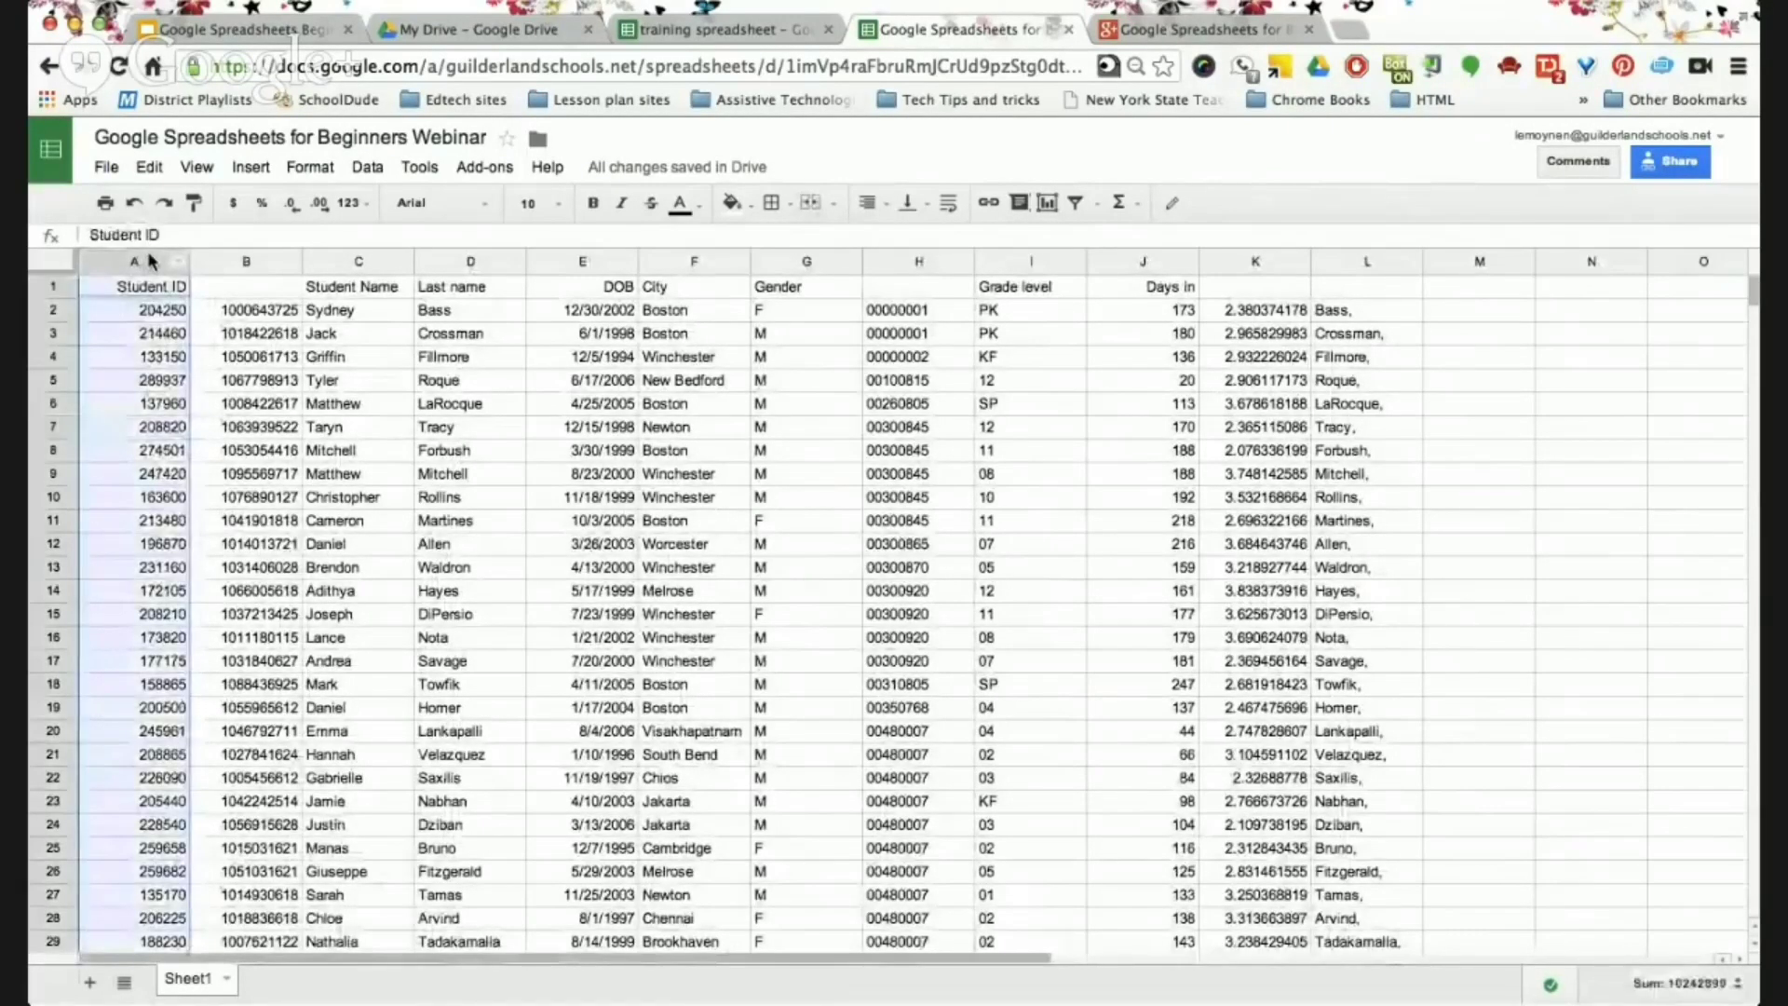
click(197, 167)
mouse_move(249, 244)
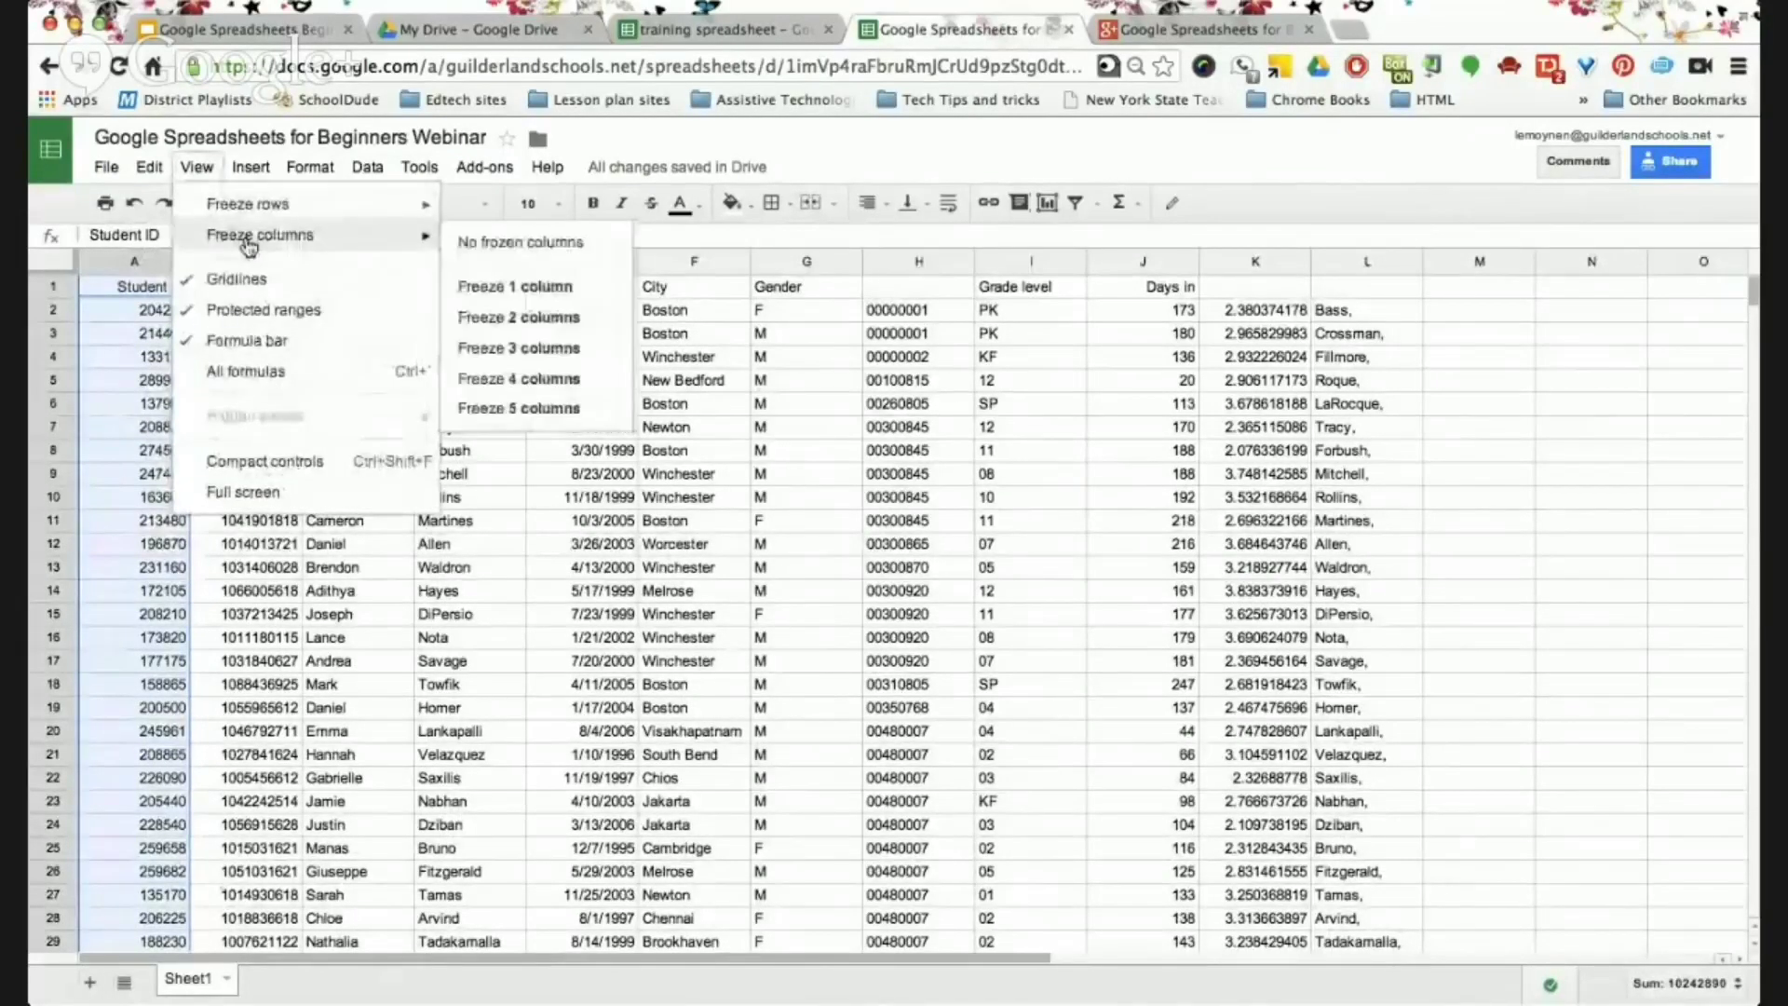
click(493, 287)
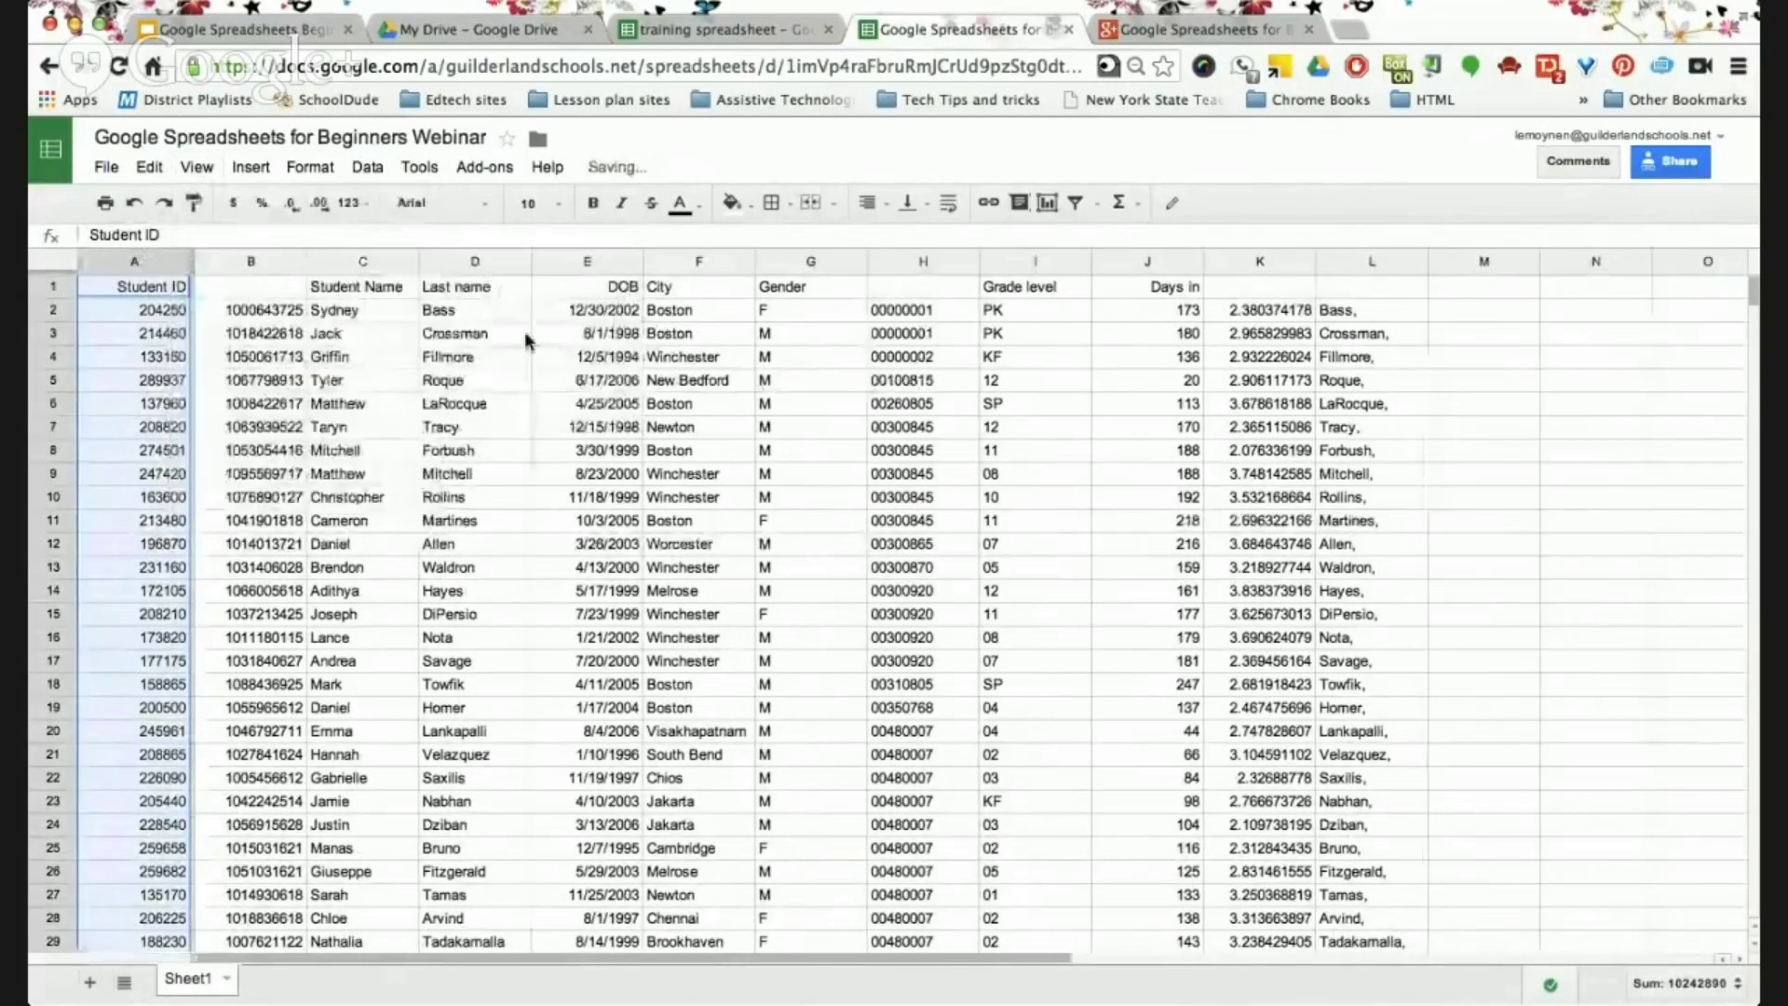
scroll(759, 497, right, 8)
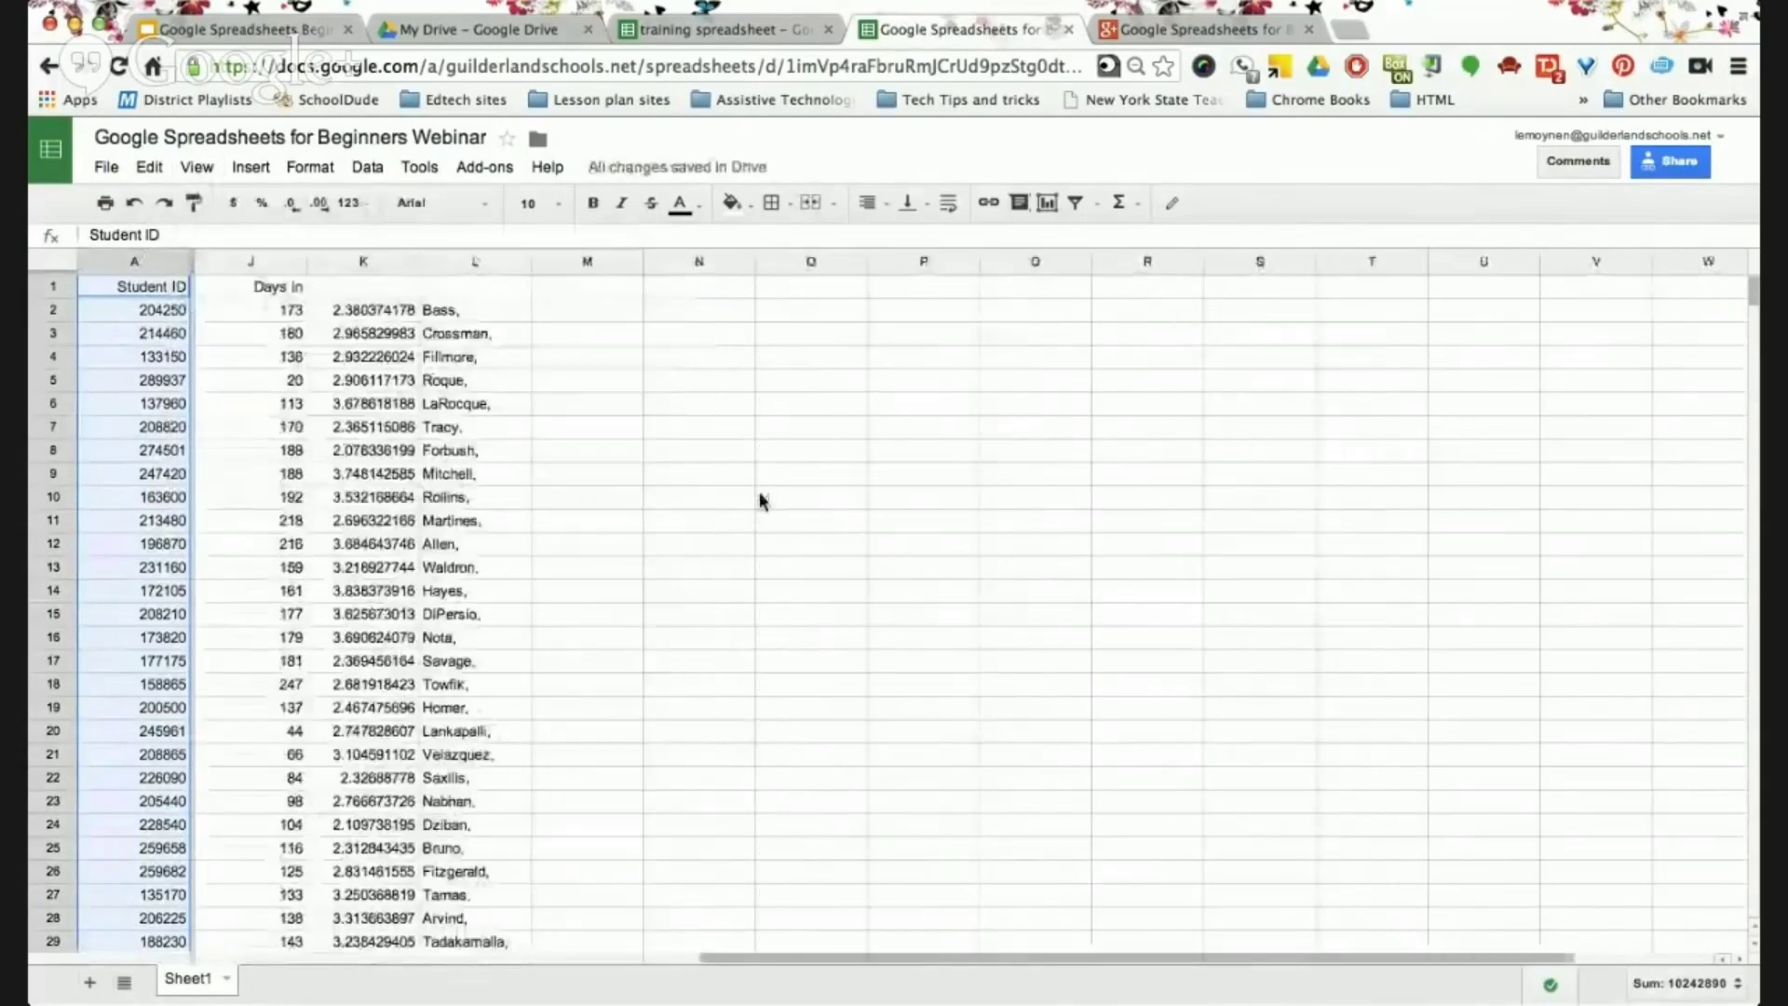
scroll(759, 496, left, 5)
scroll(759, 500, left, 3)
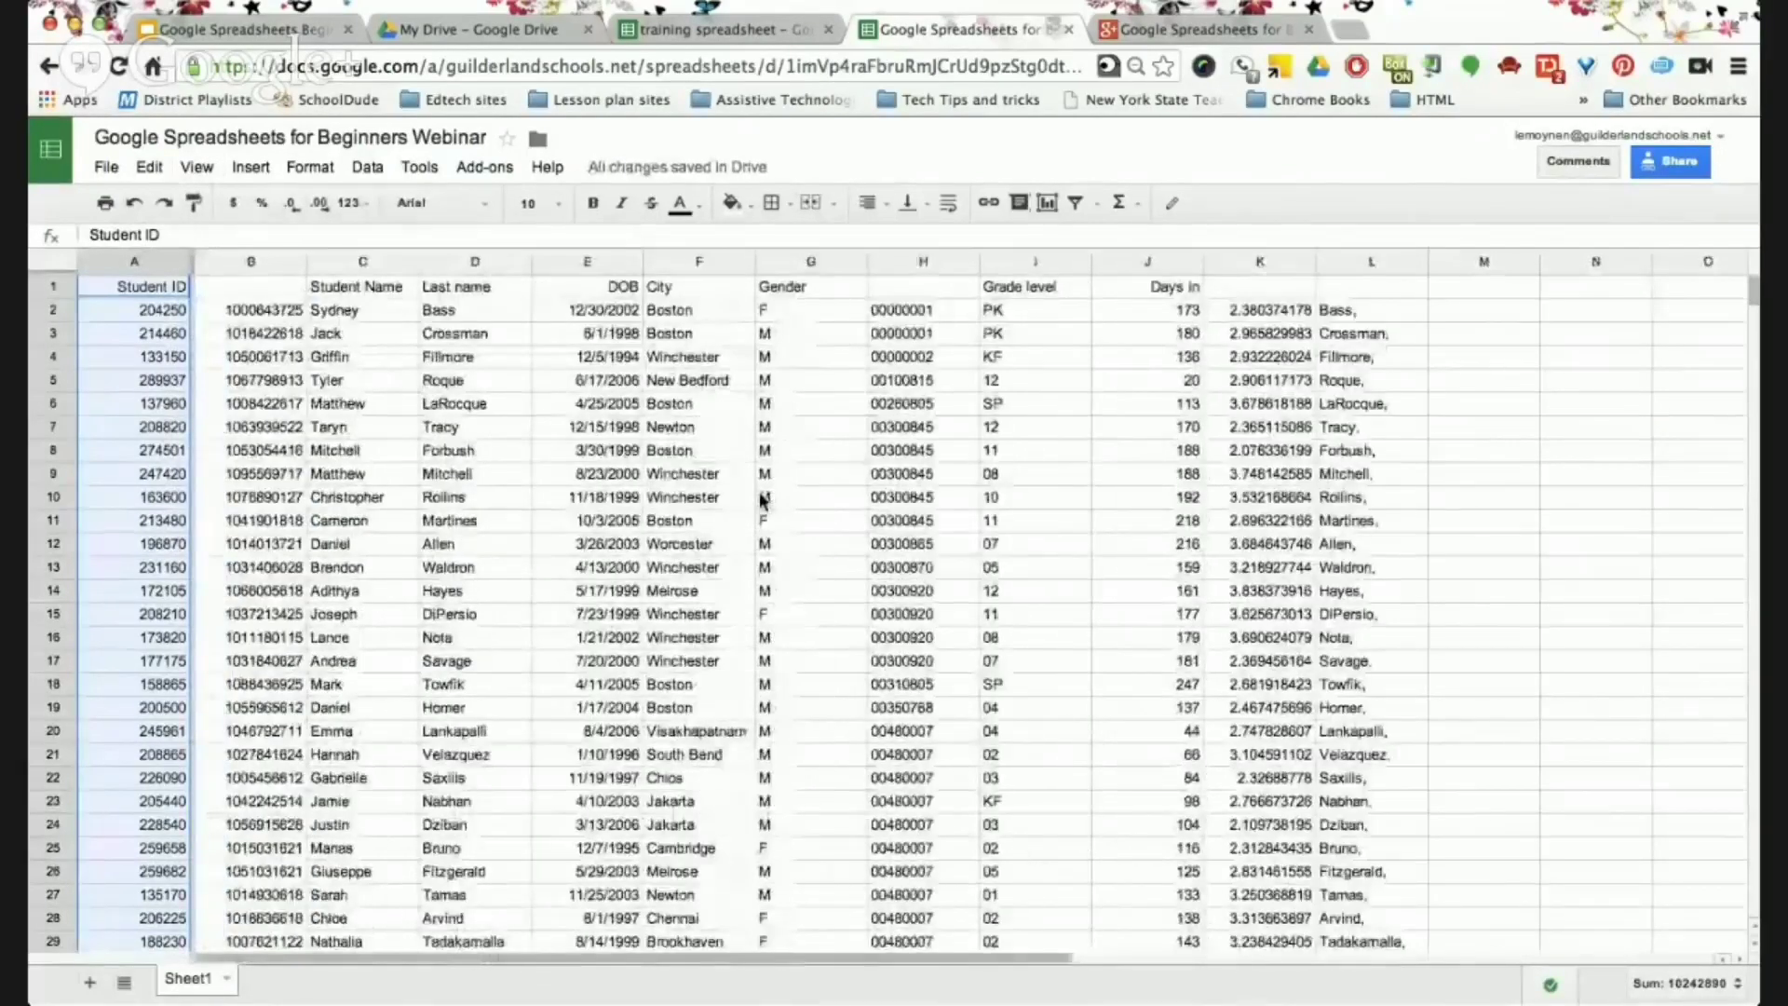
scroll(759, 500, right, 3)
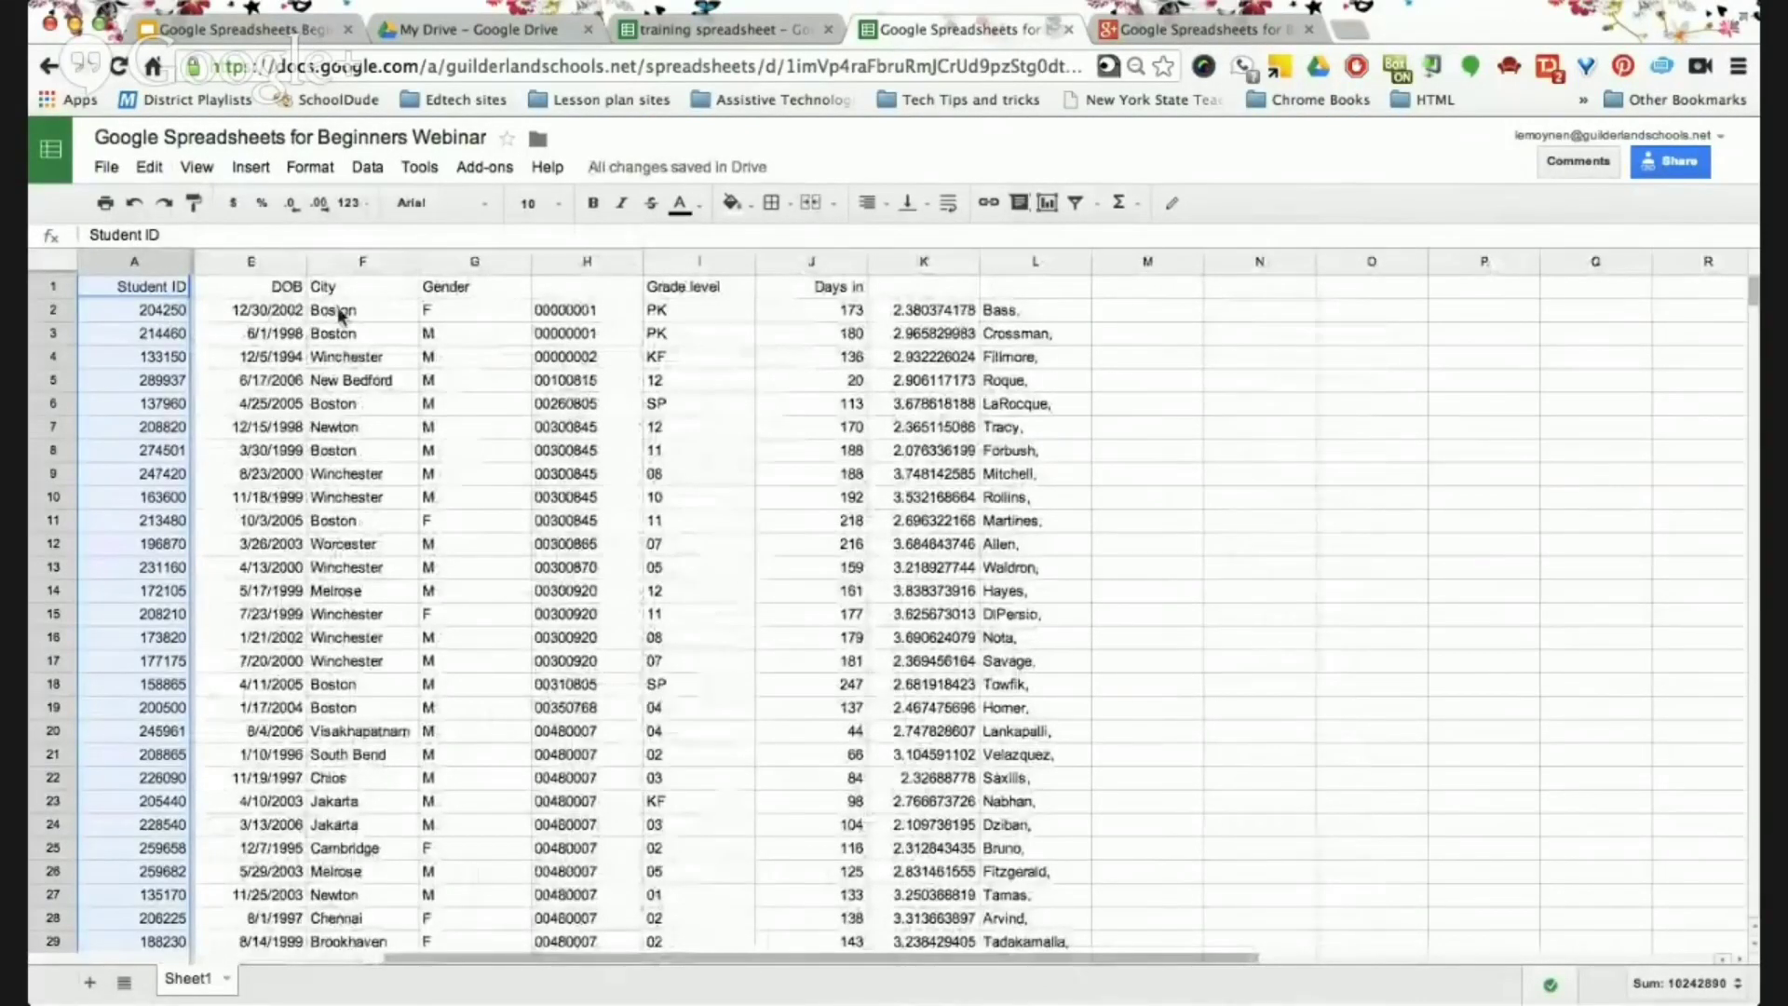
scroll(884, 382, left, 3)
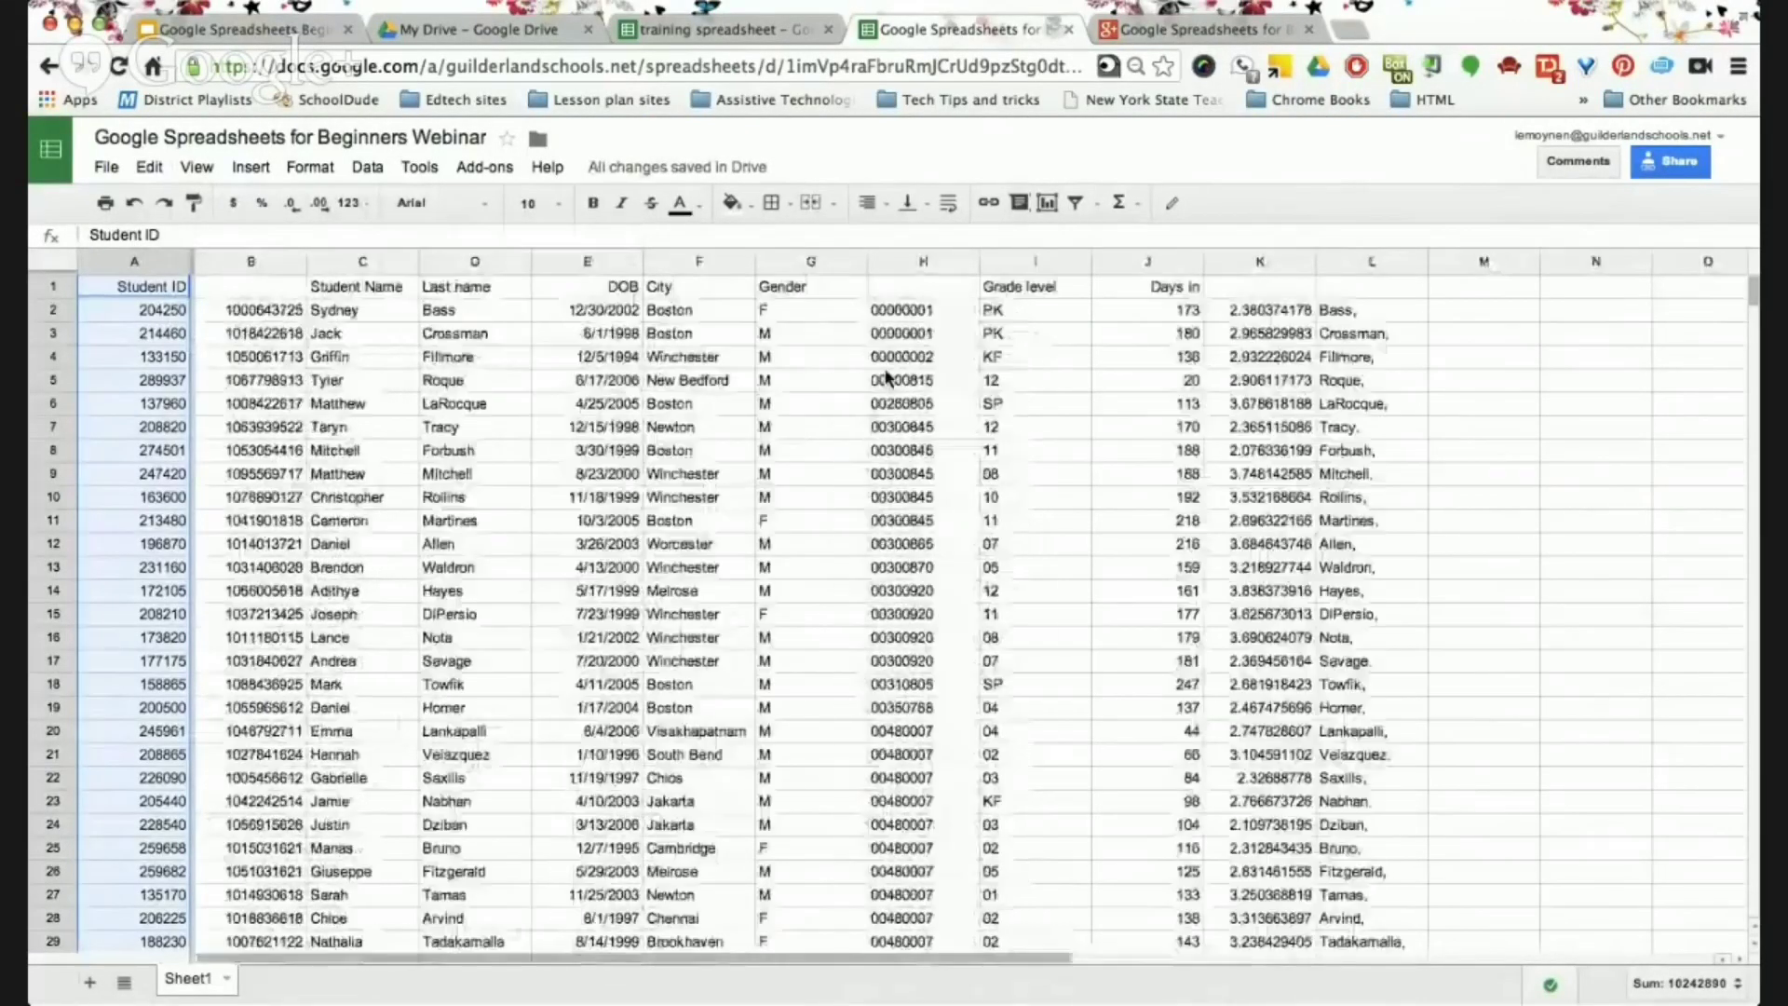
Undo the column A freeze, view the Formatting Tools slide, then return to the spreadsheet.
click(135, 204)
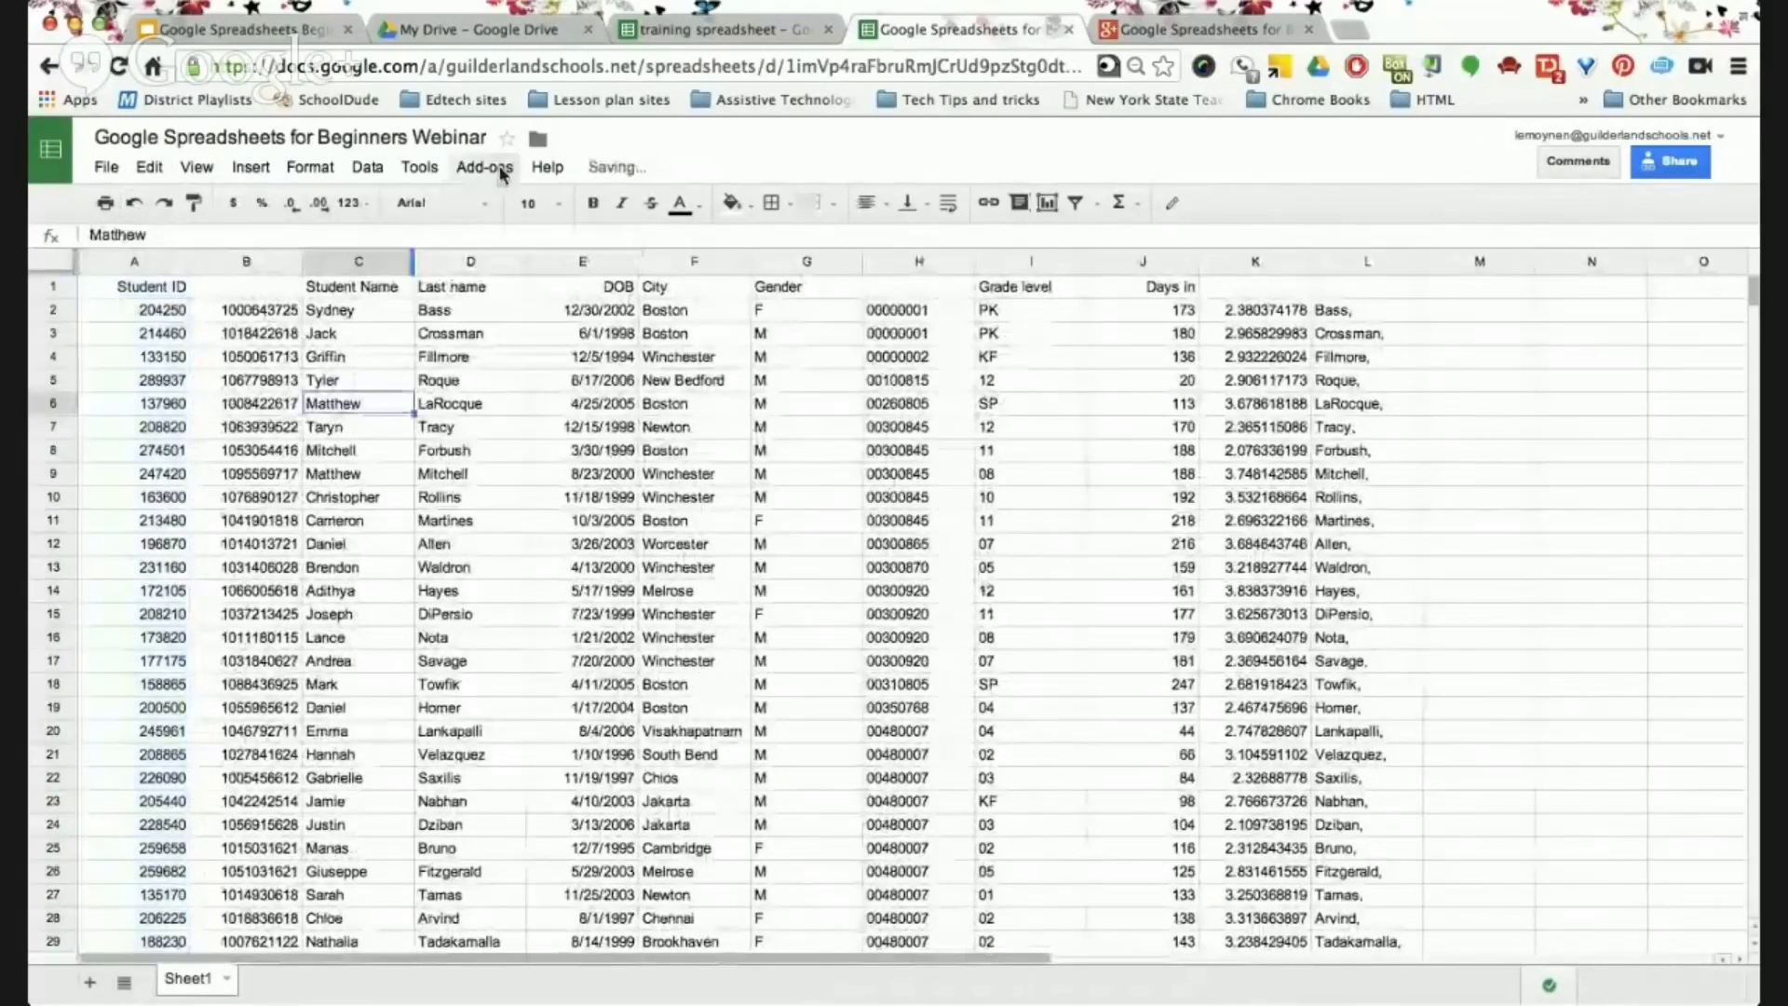
click(294, 39)
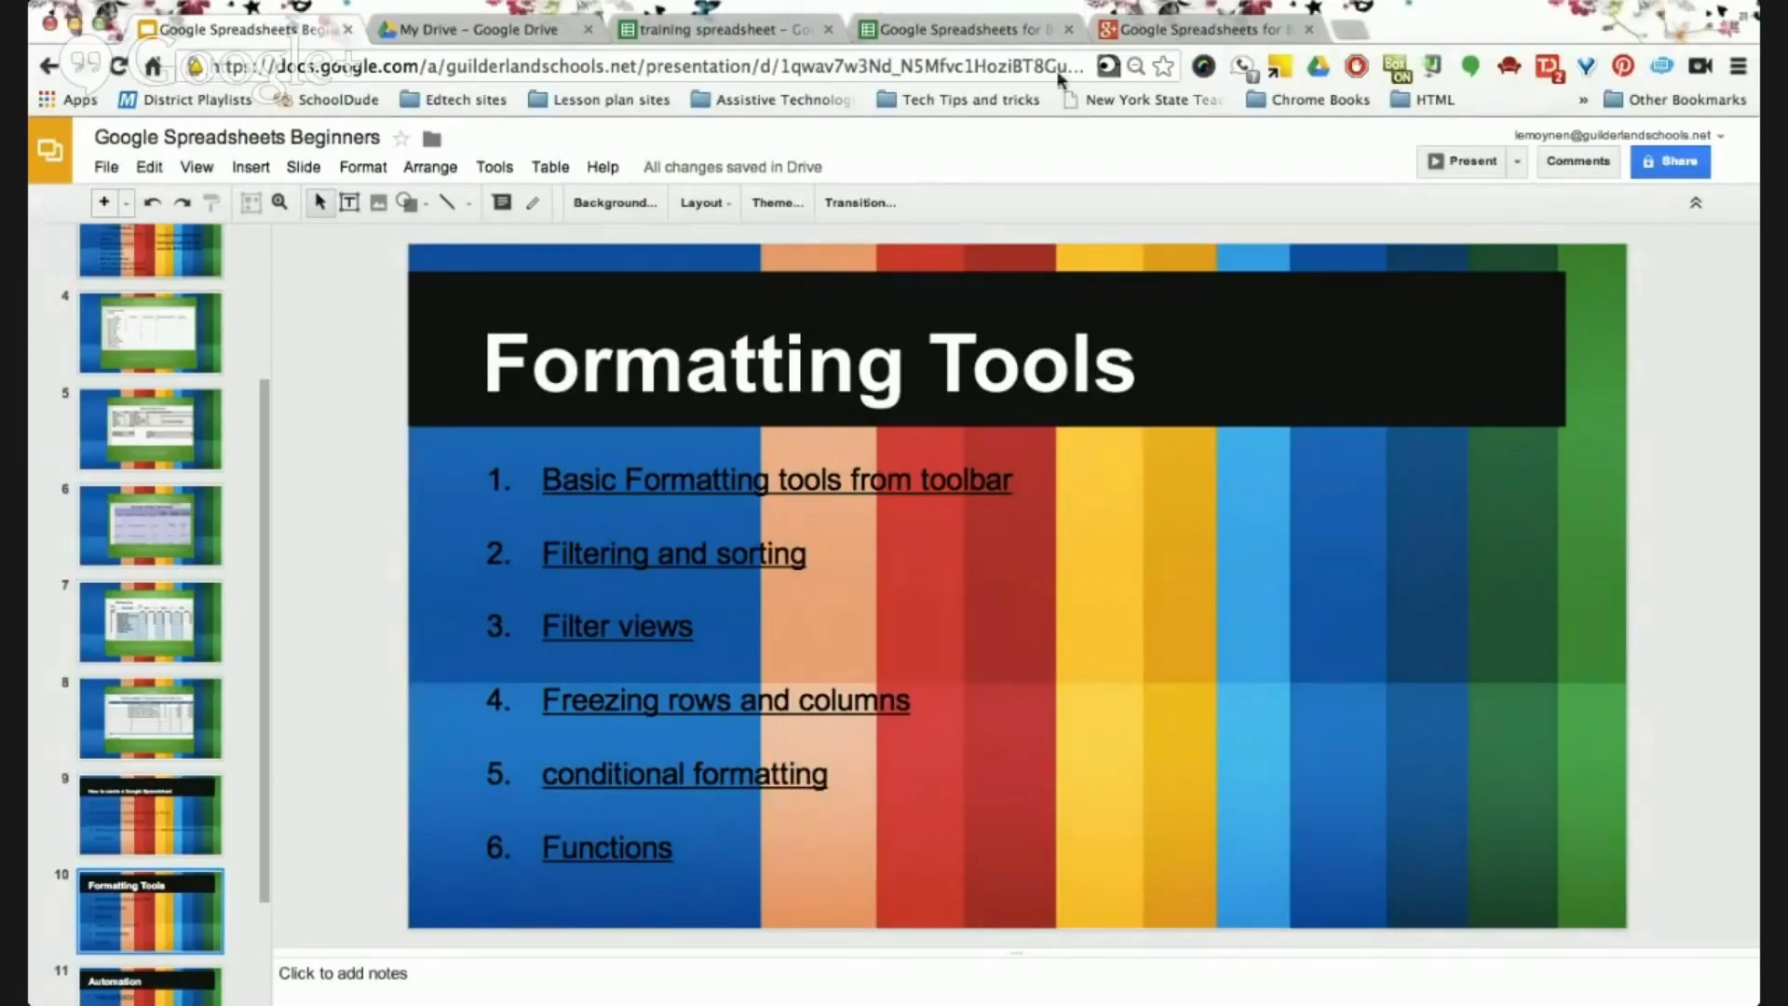
click(953, 31)
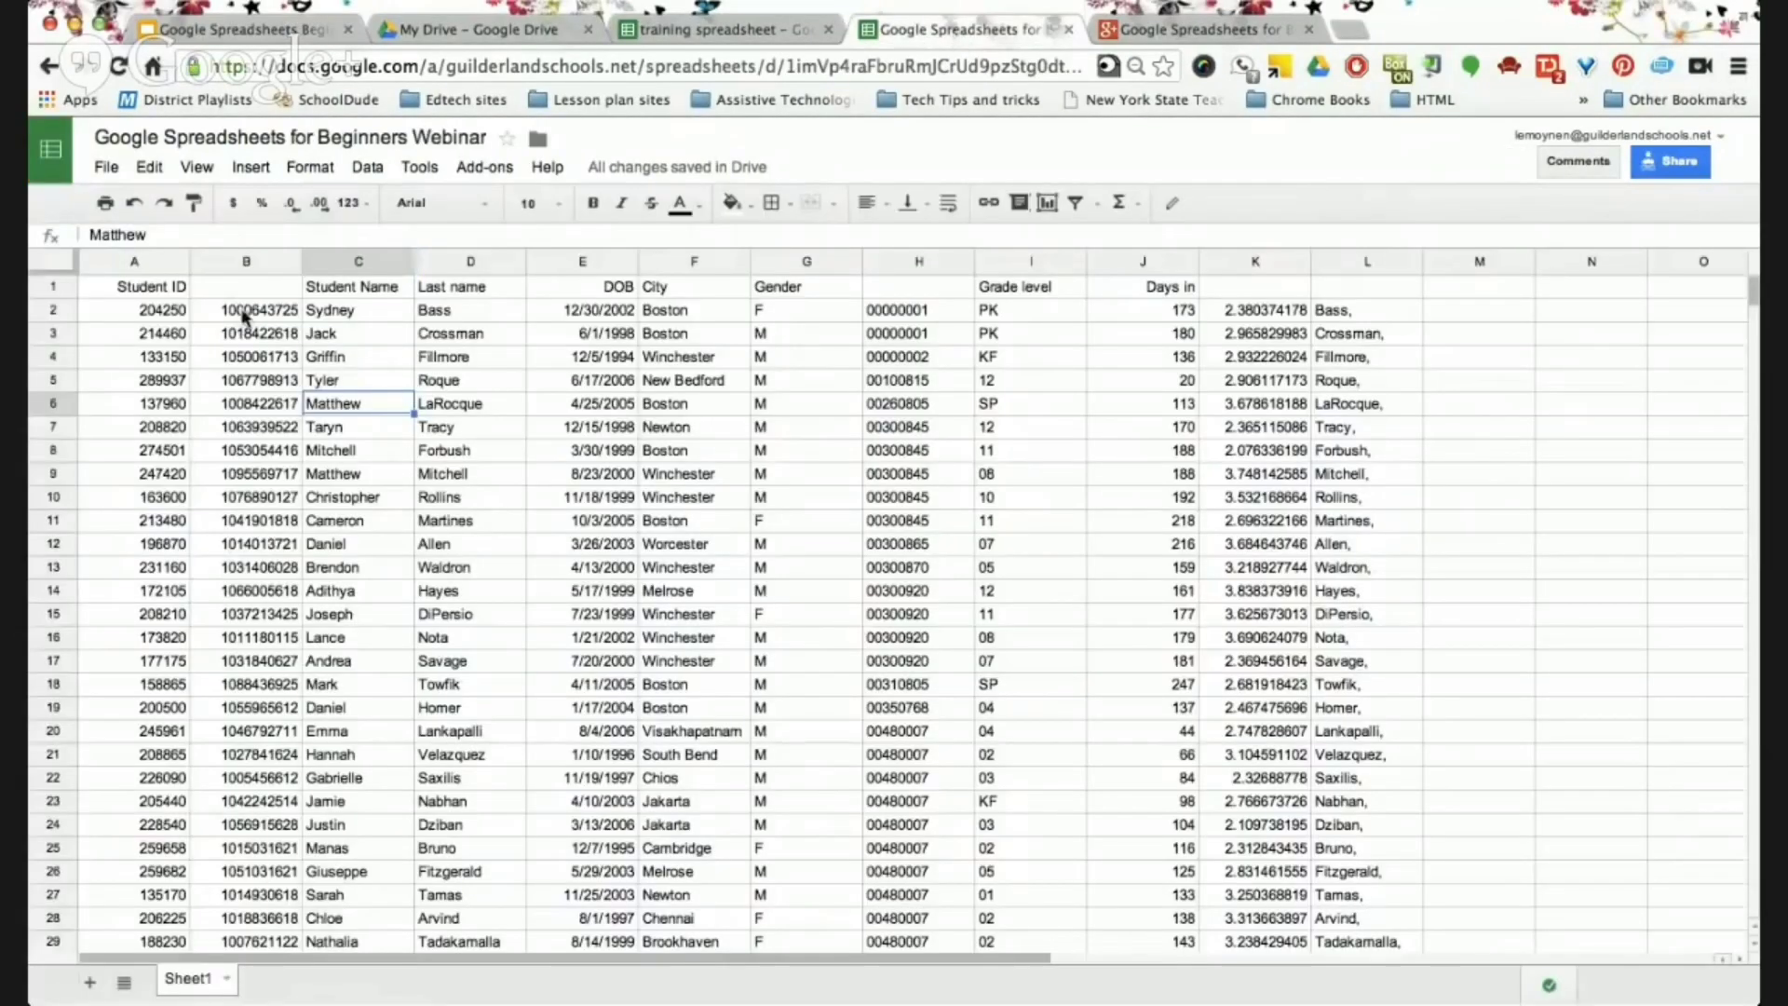
click(237, 264)
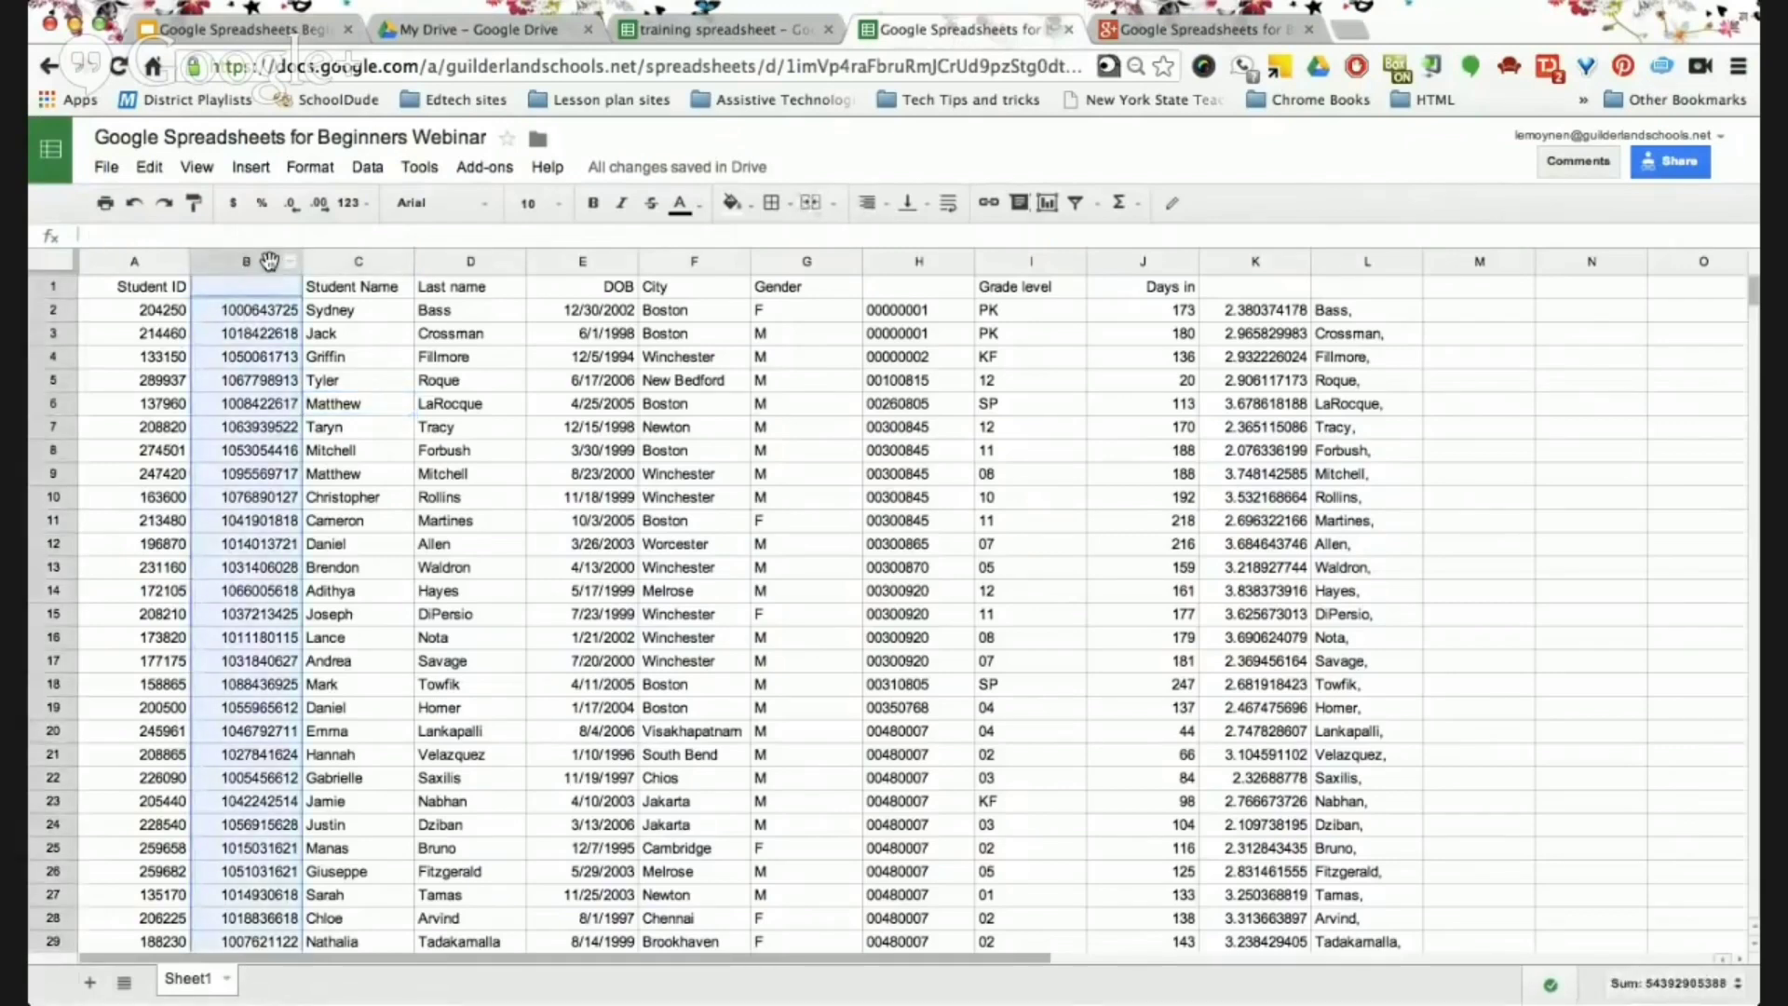
right_click(269, 260)
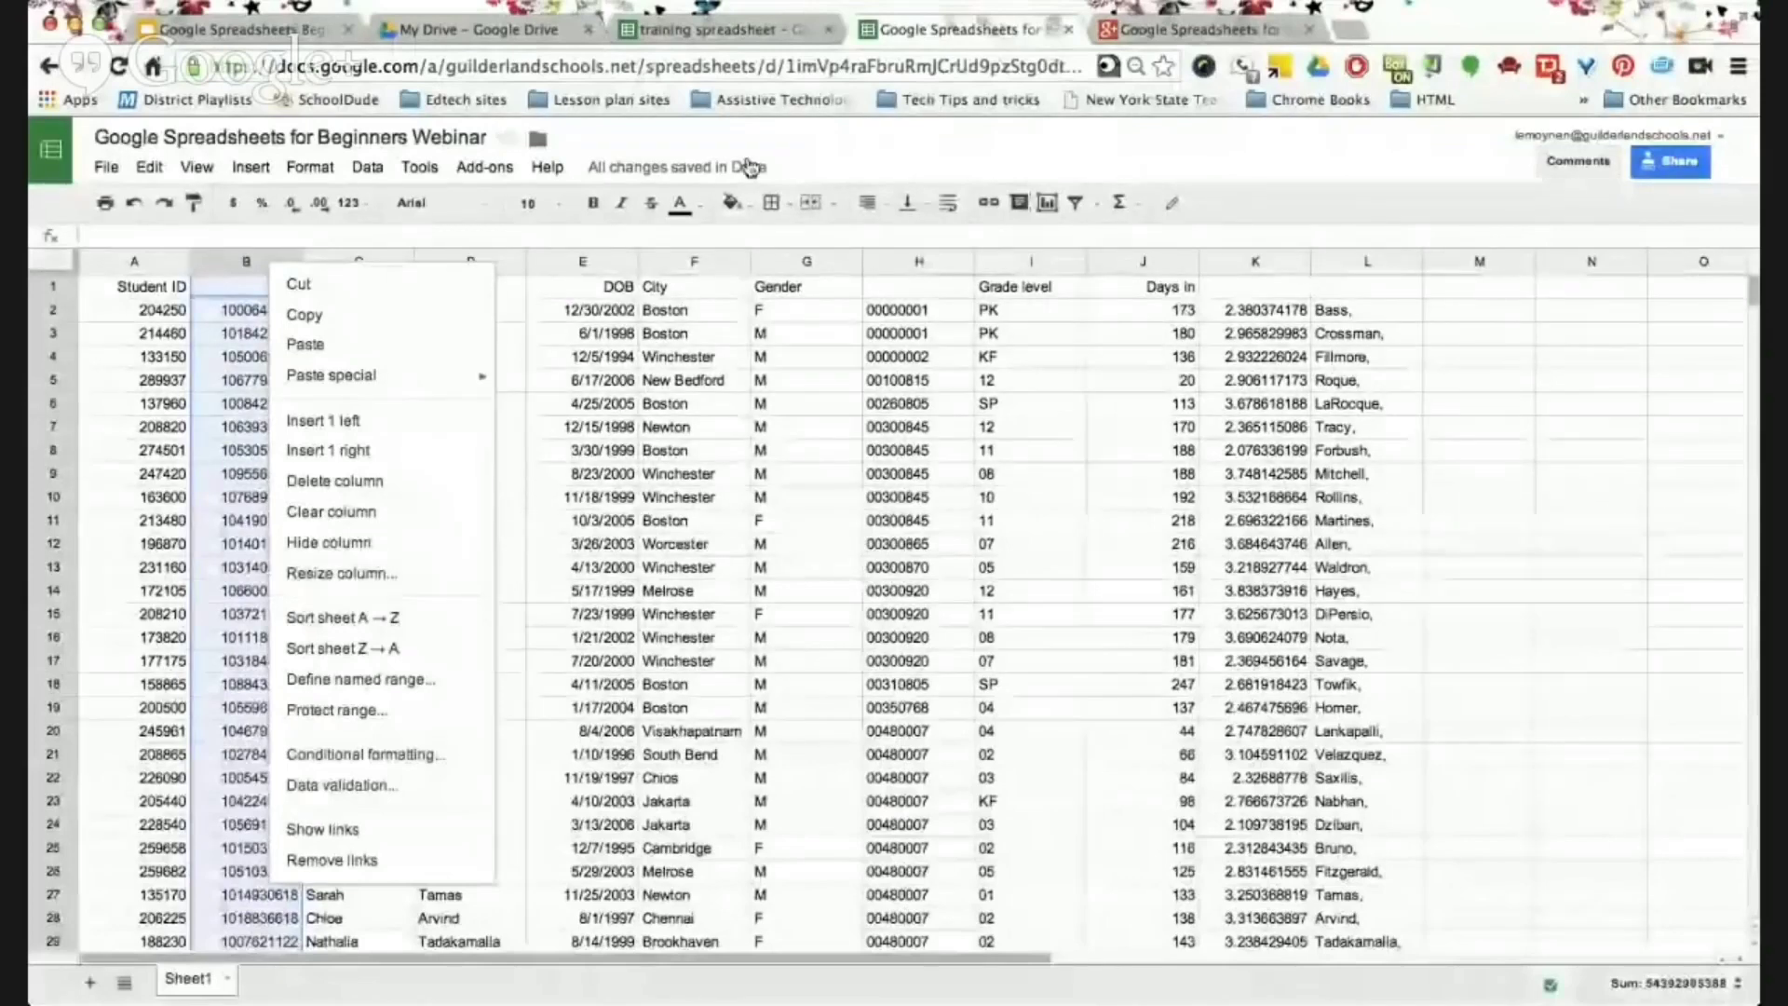
click(825, 151)
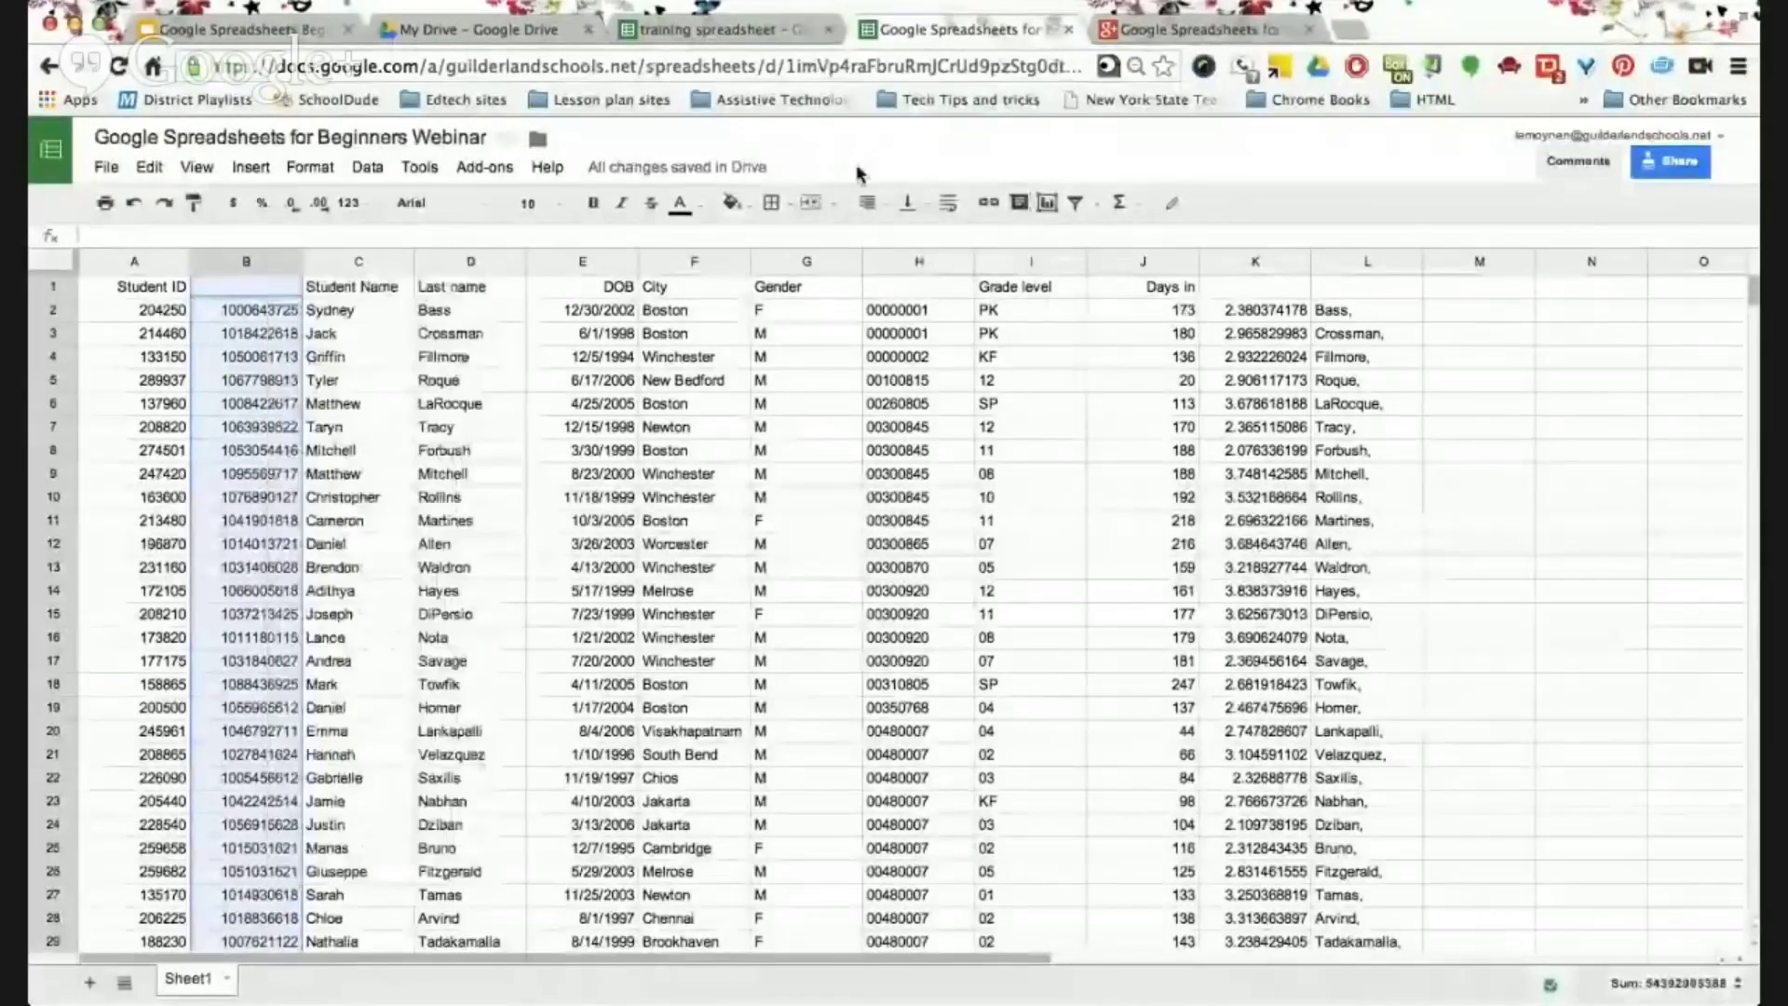
click(237, 308)
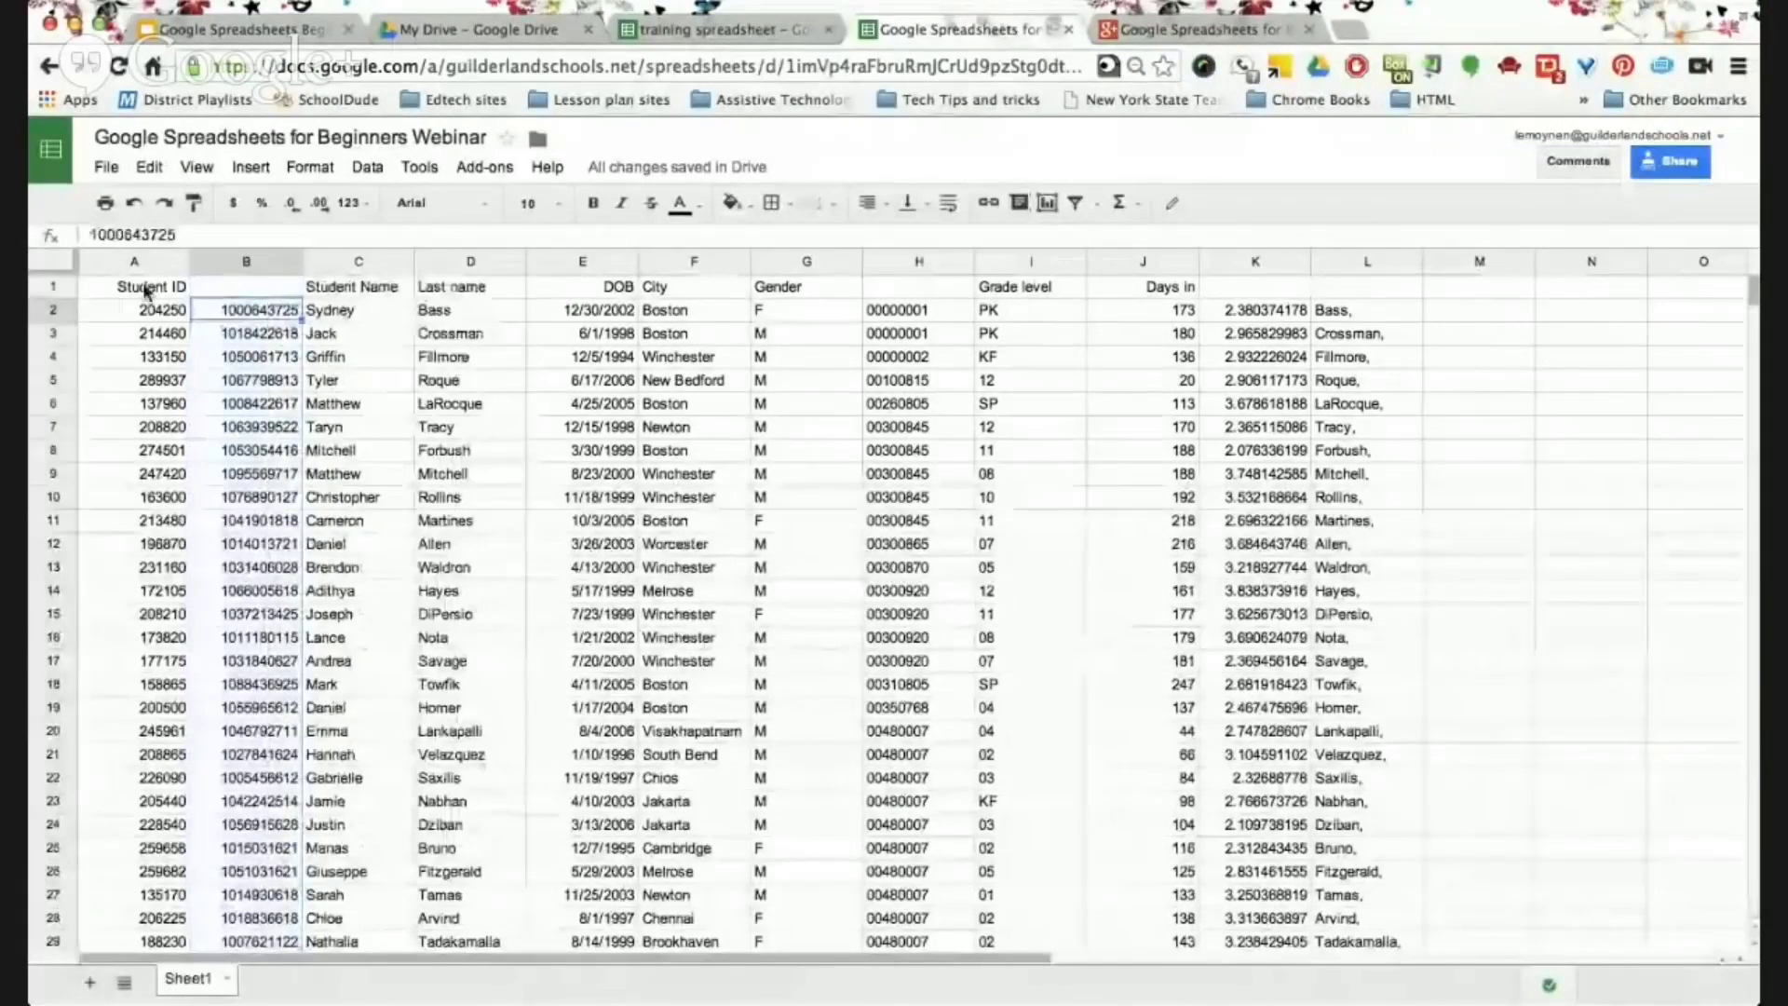
click(53, 287)
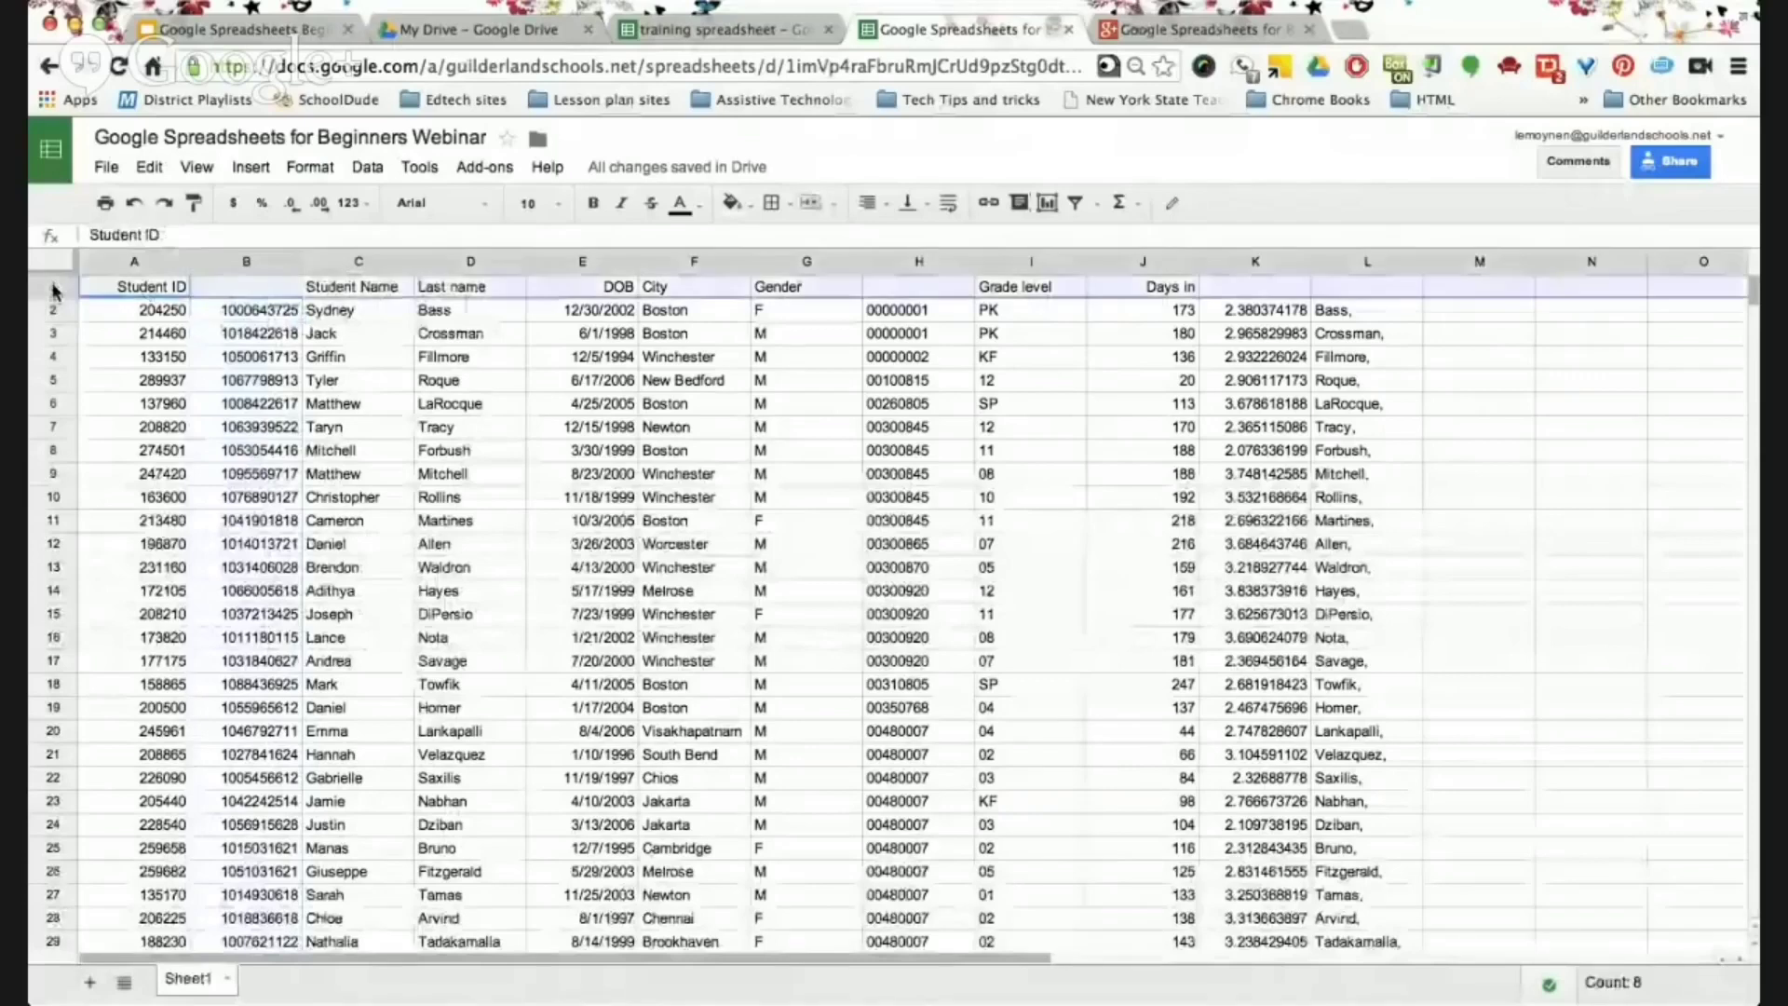
click(151, 170)
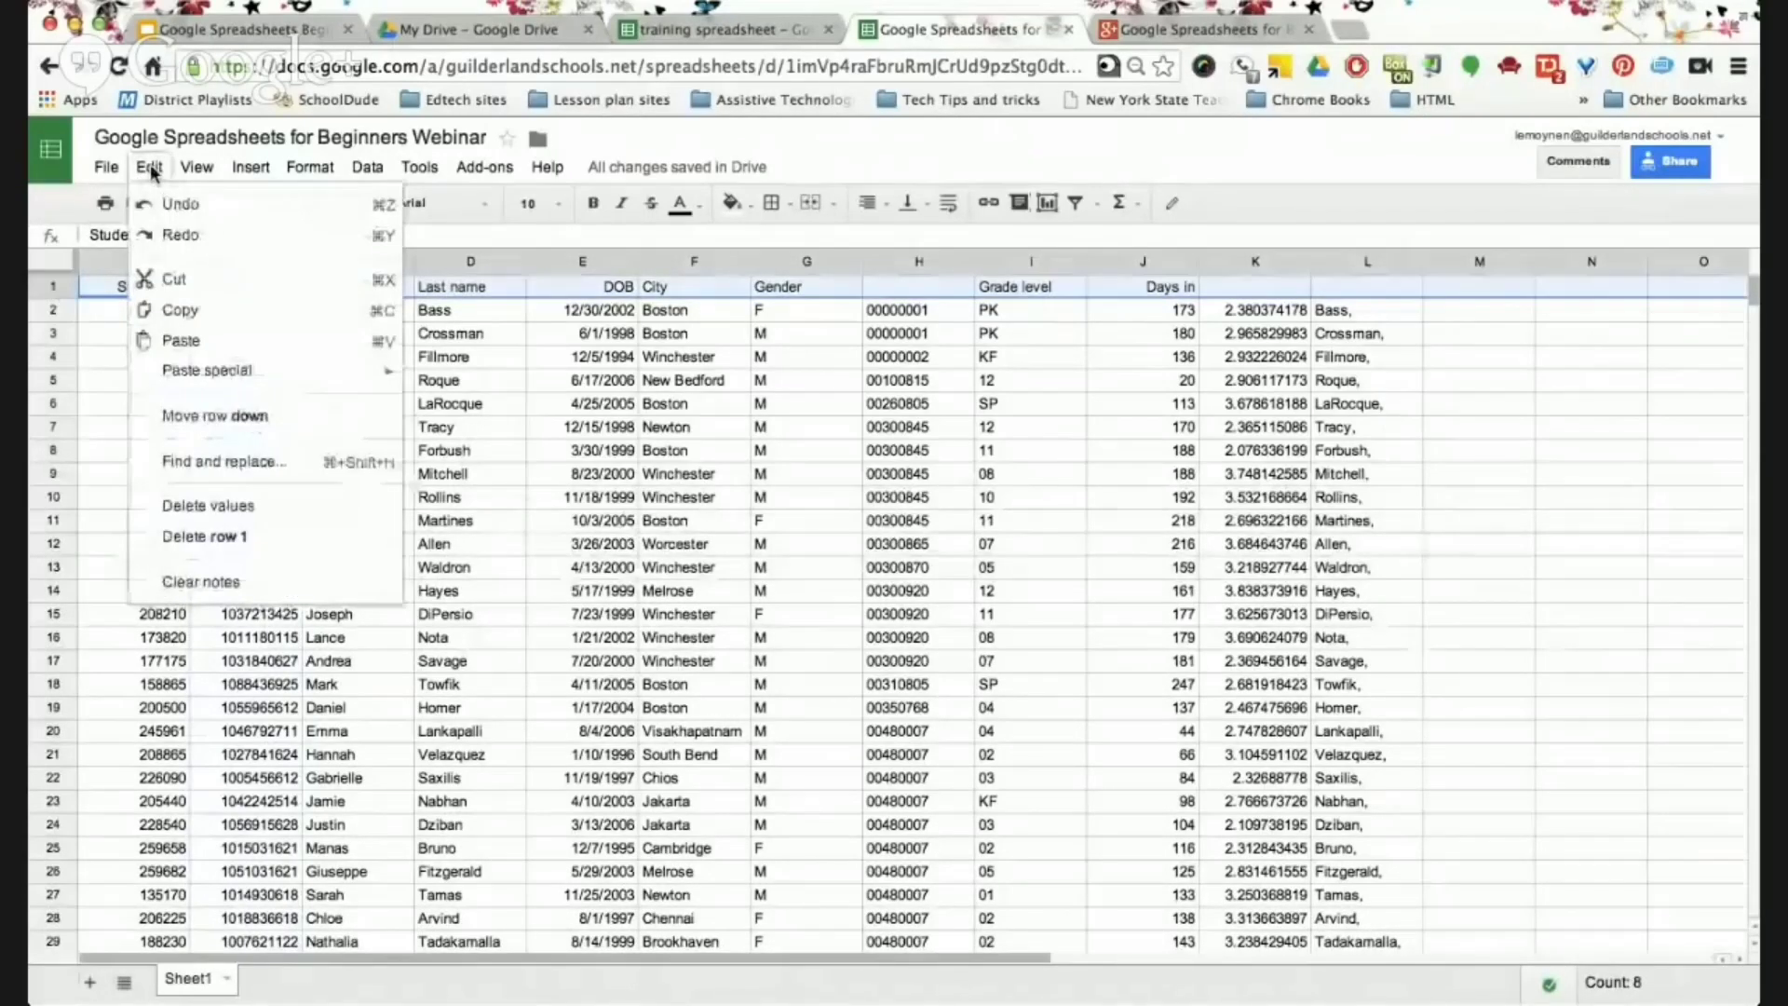
mouse_move(197, 167)
mouse_move(262, 205)
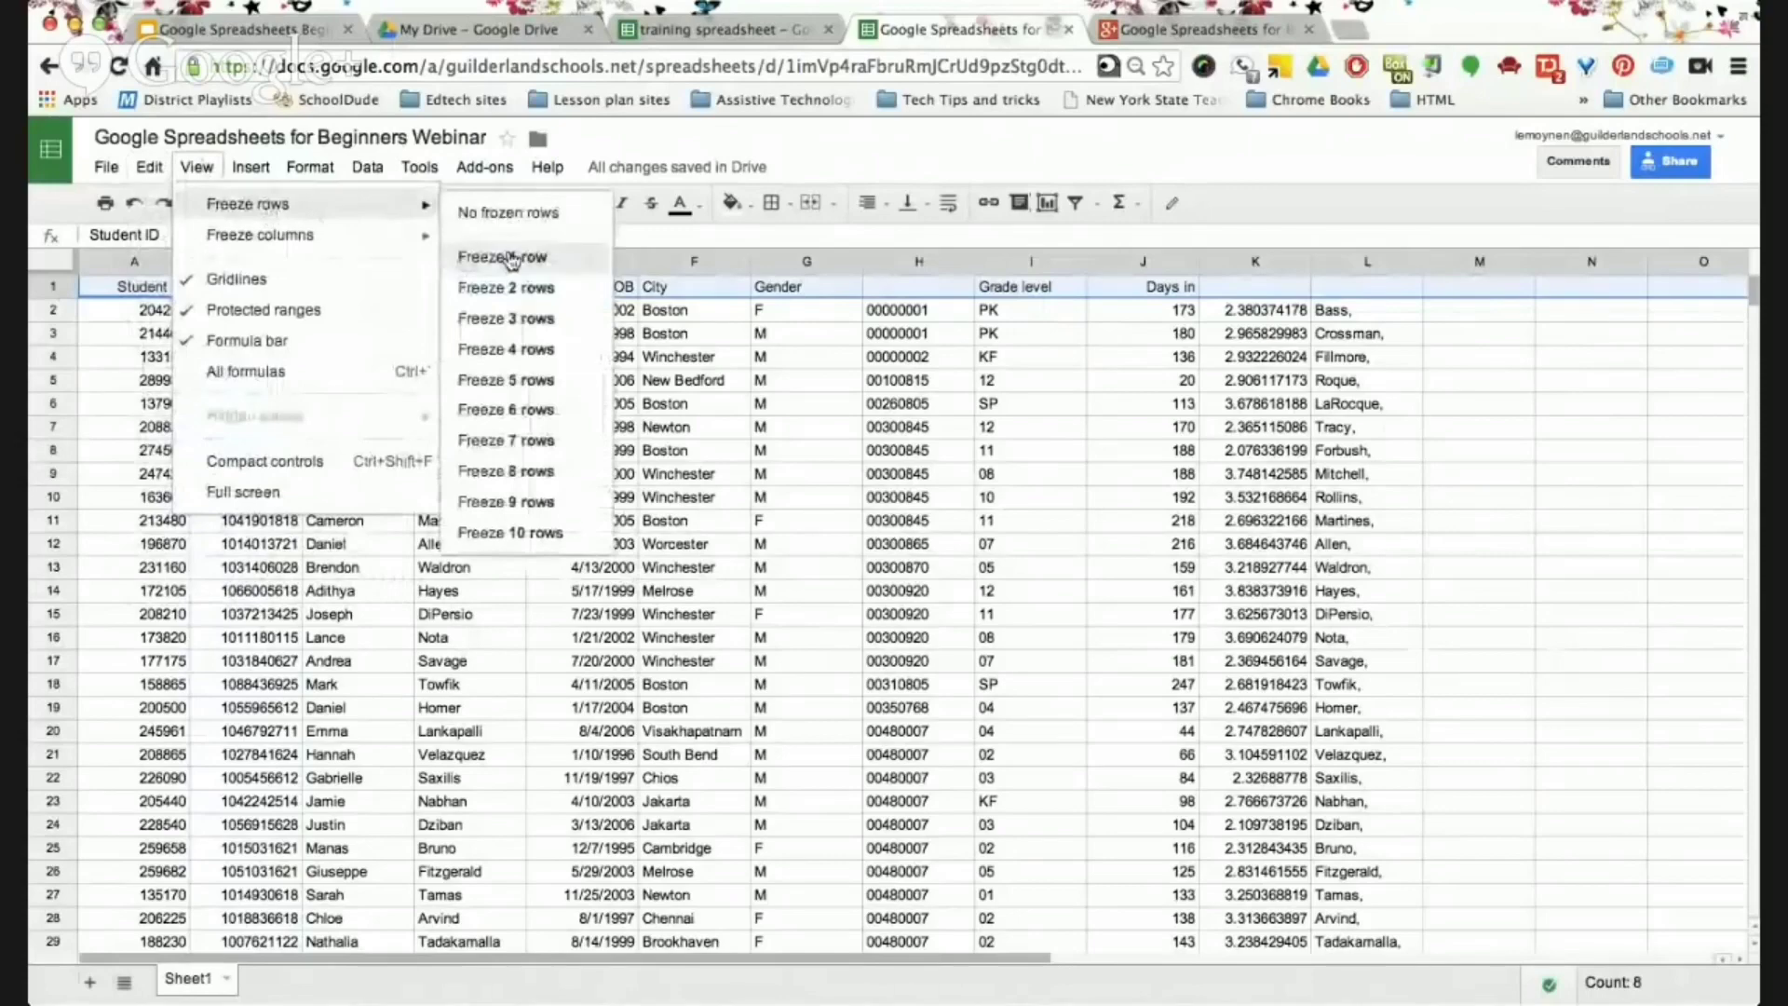
click(510, 259)
scroll(565, 614, down, 3)
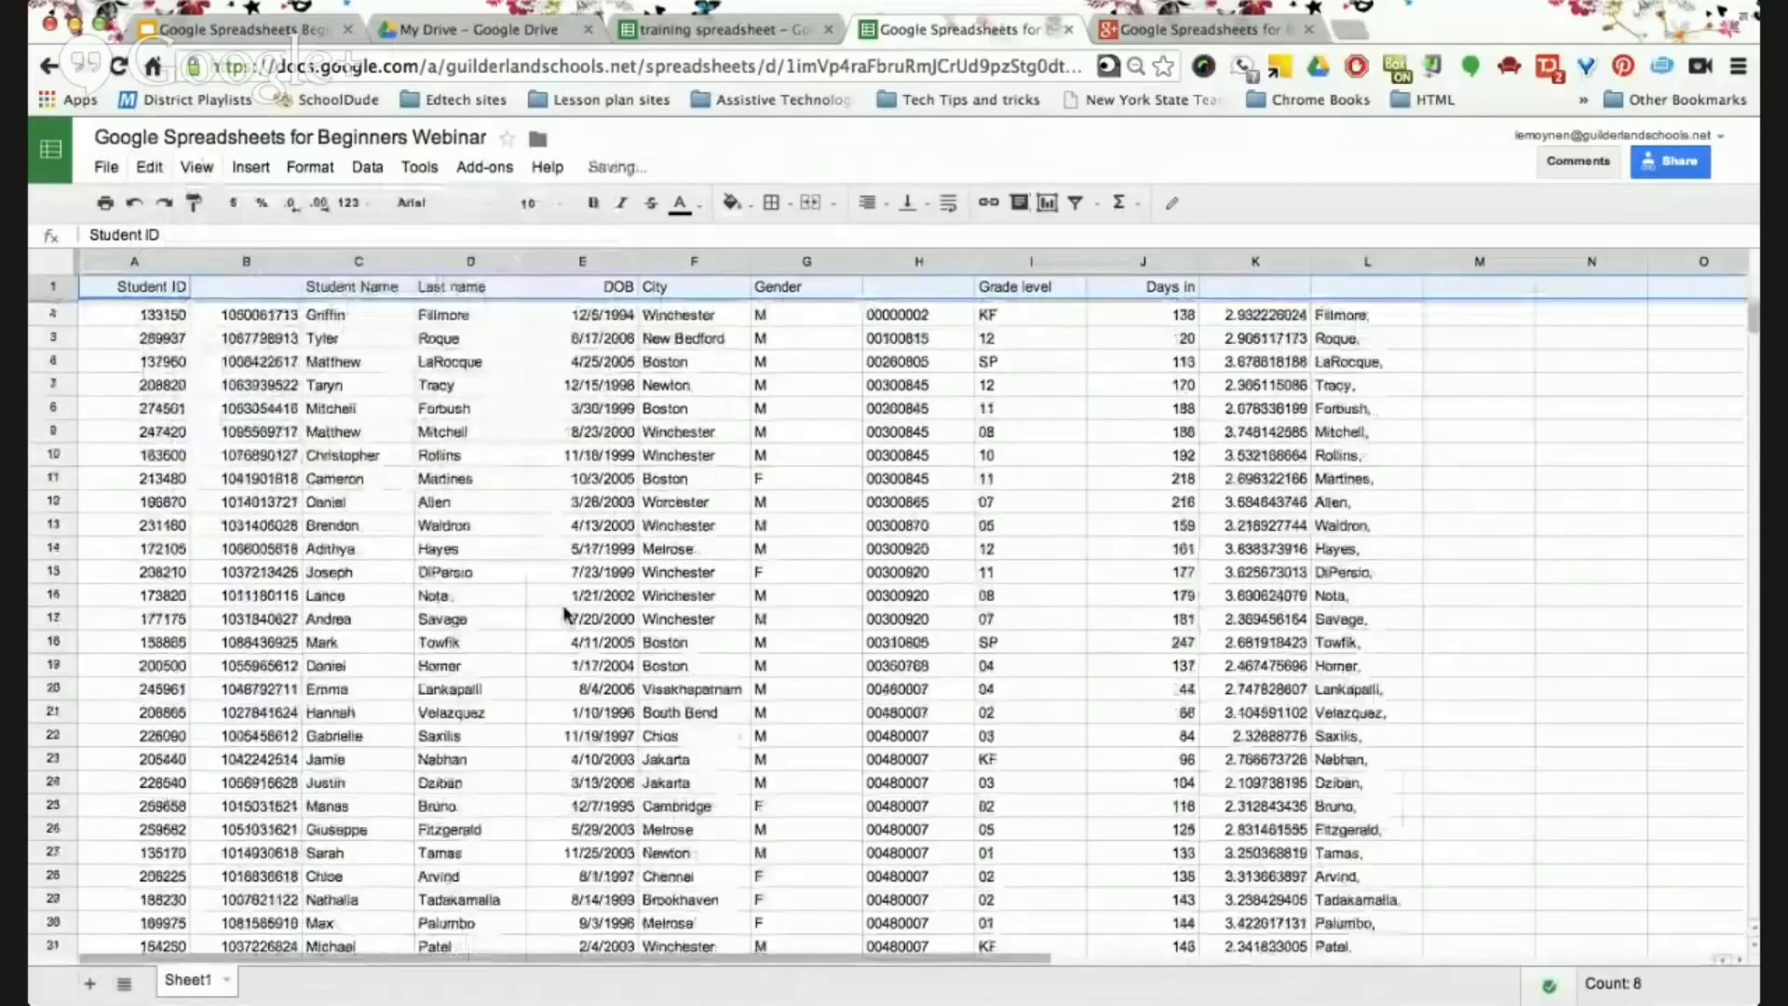
scroll(565, 615, down, 5)
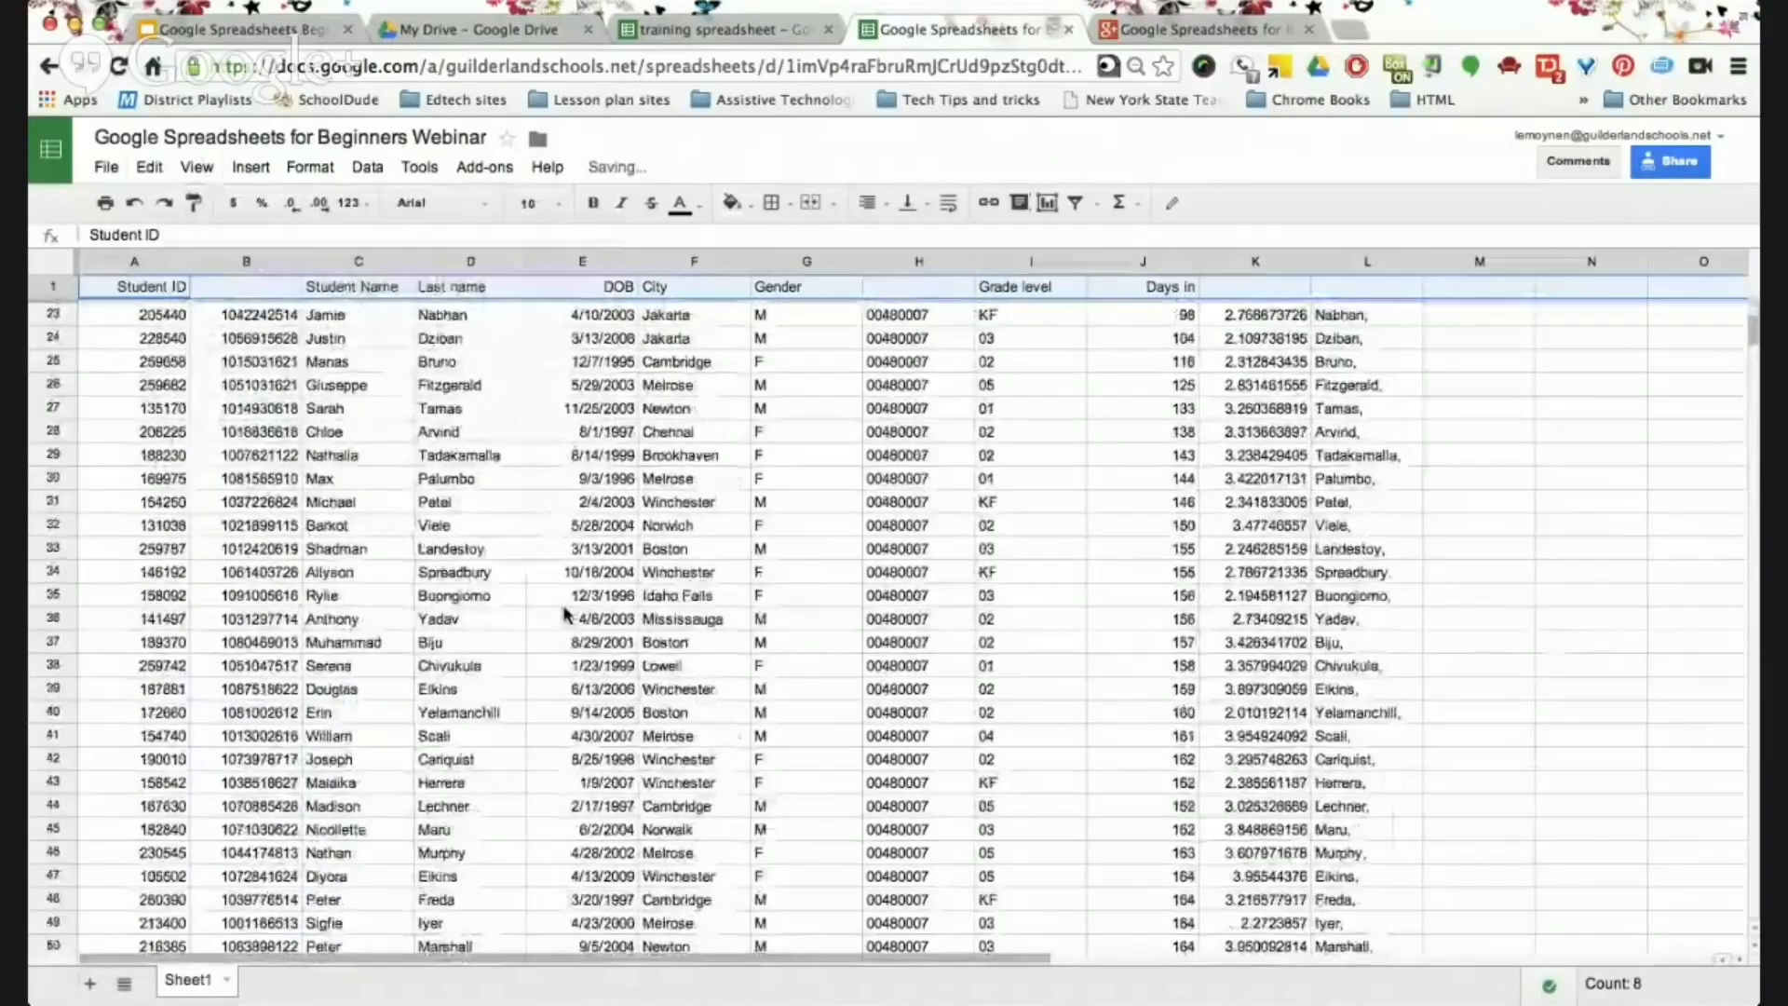
scroll(565, 615, up, 7)
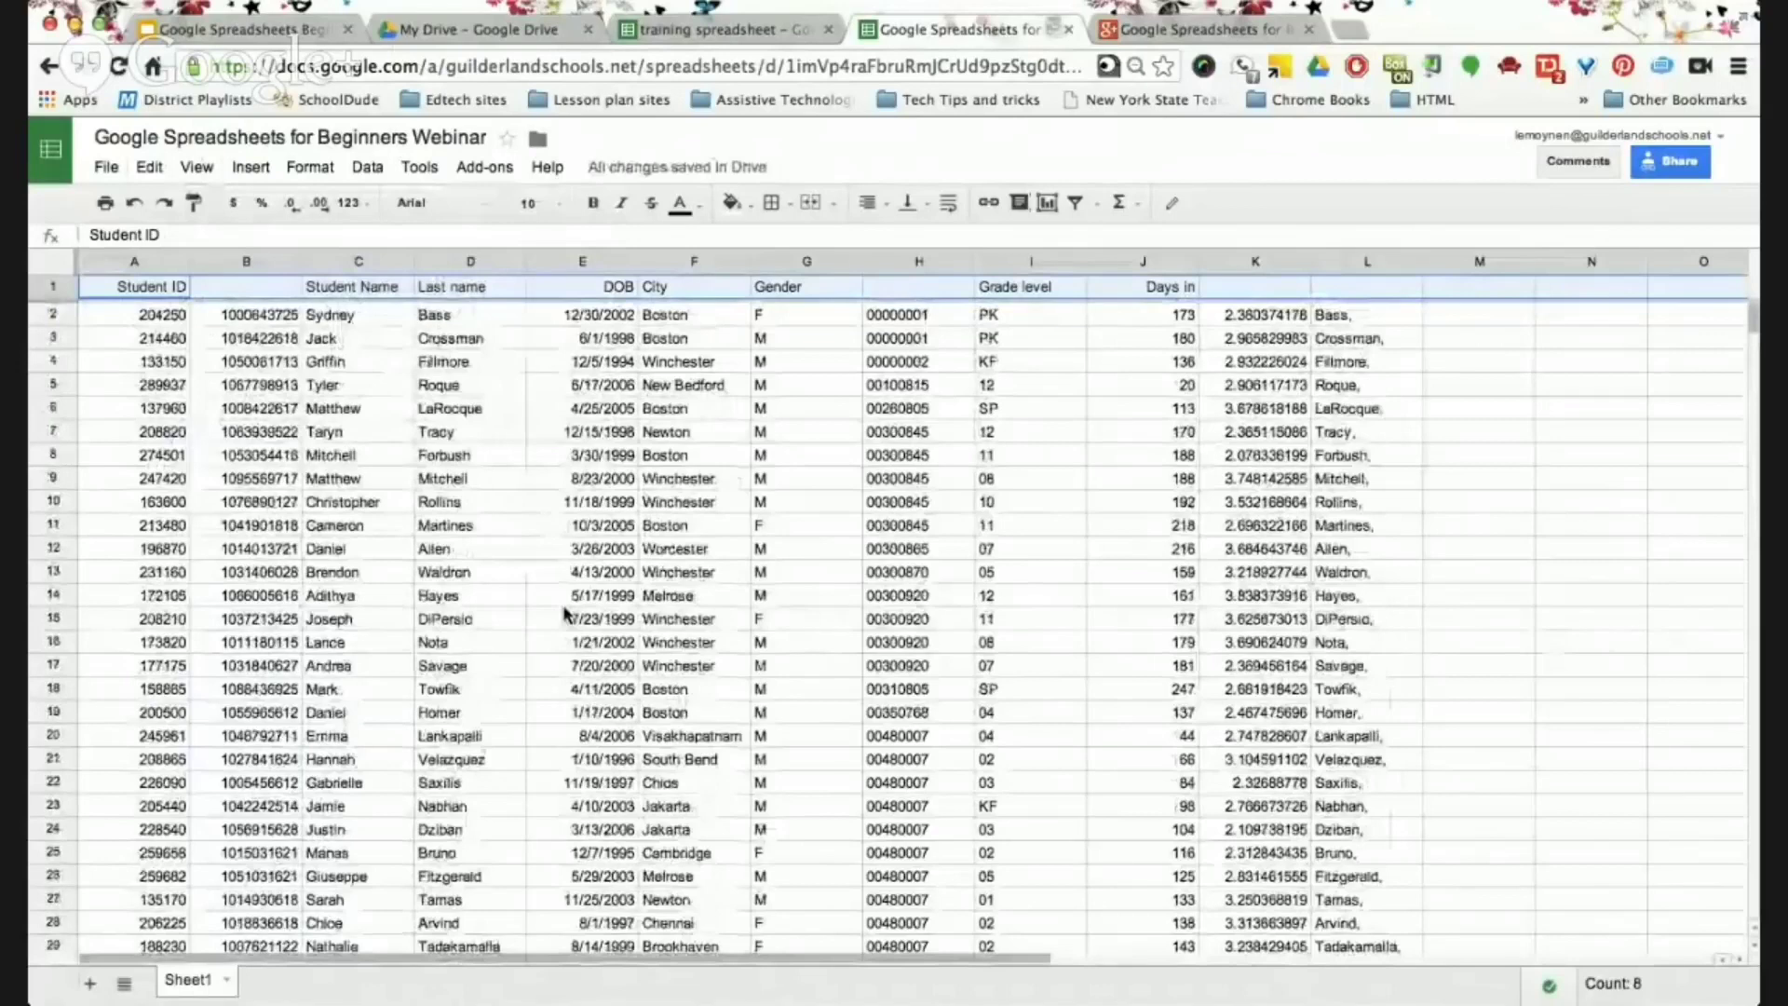
click(134, 206)
click(245, 427)
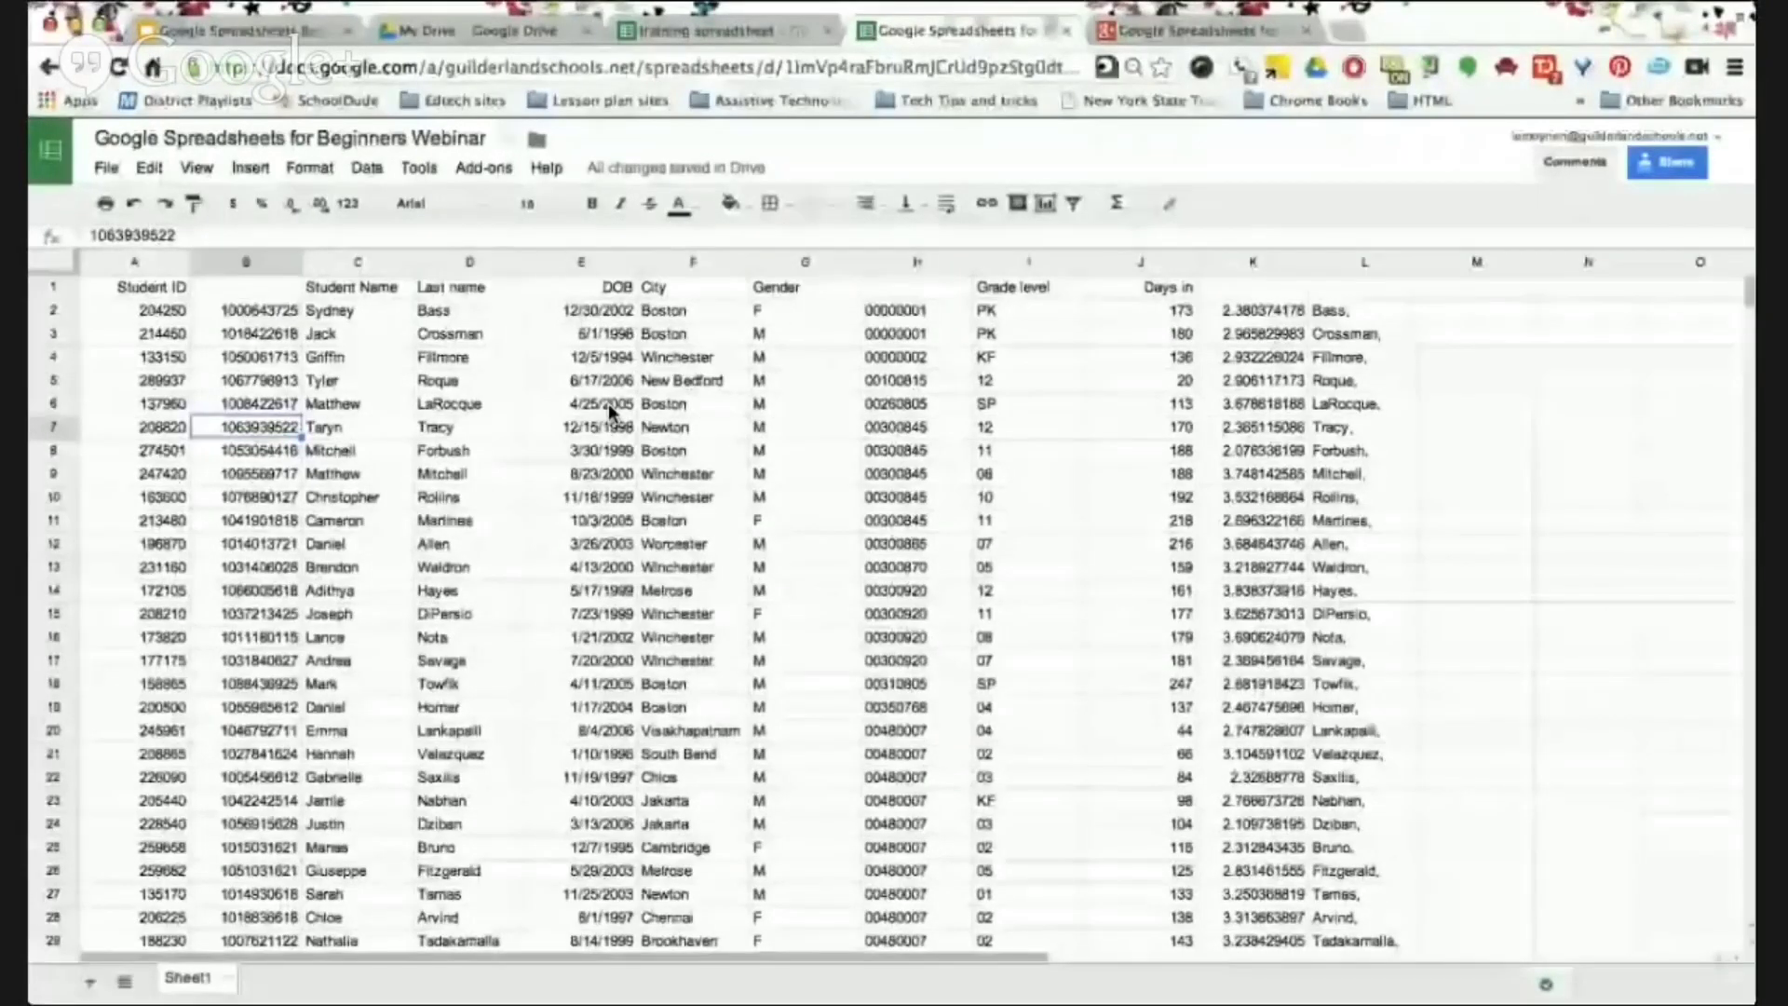
click(242, 29)
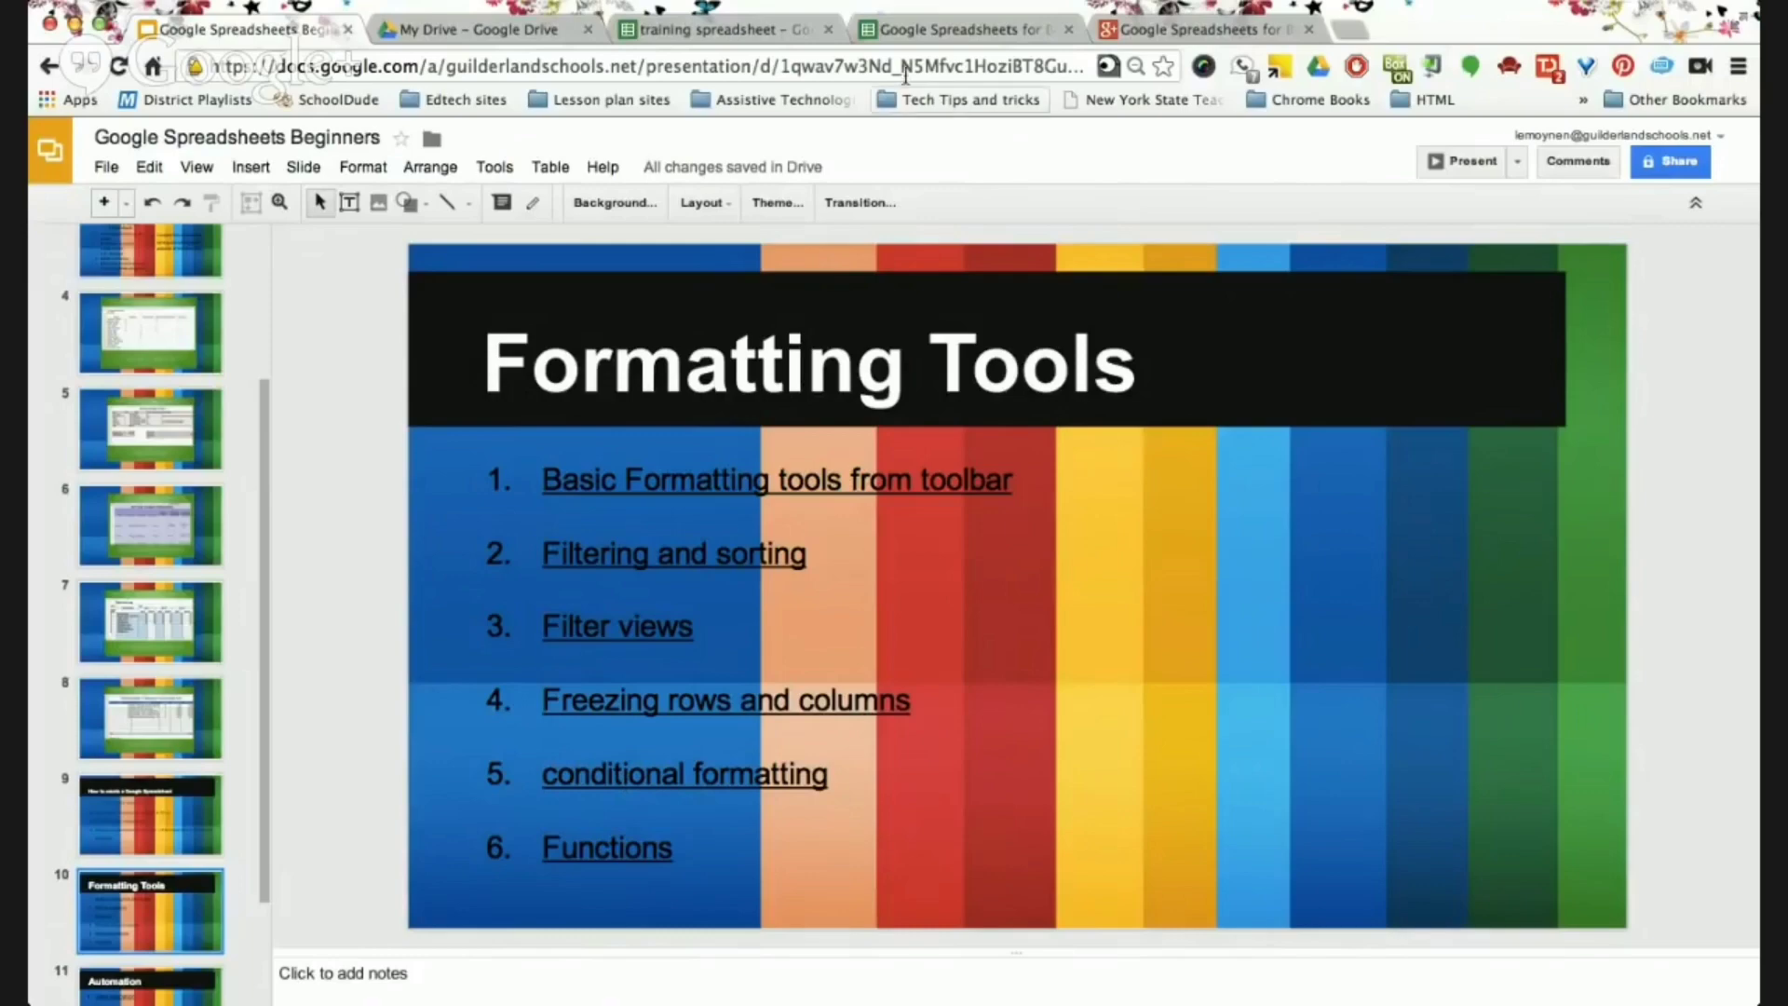
click(911, 28)
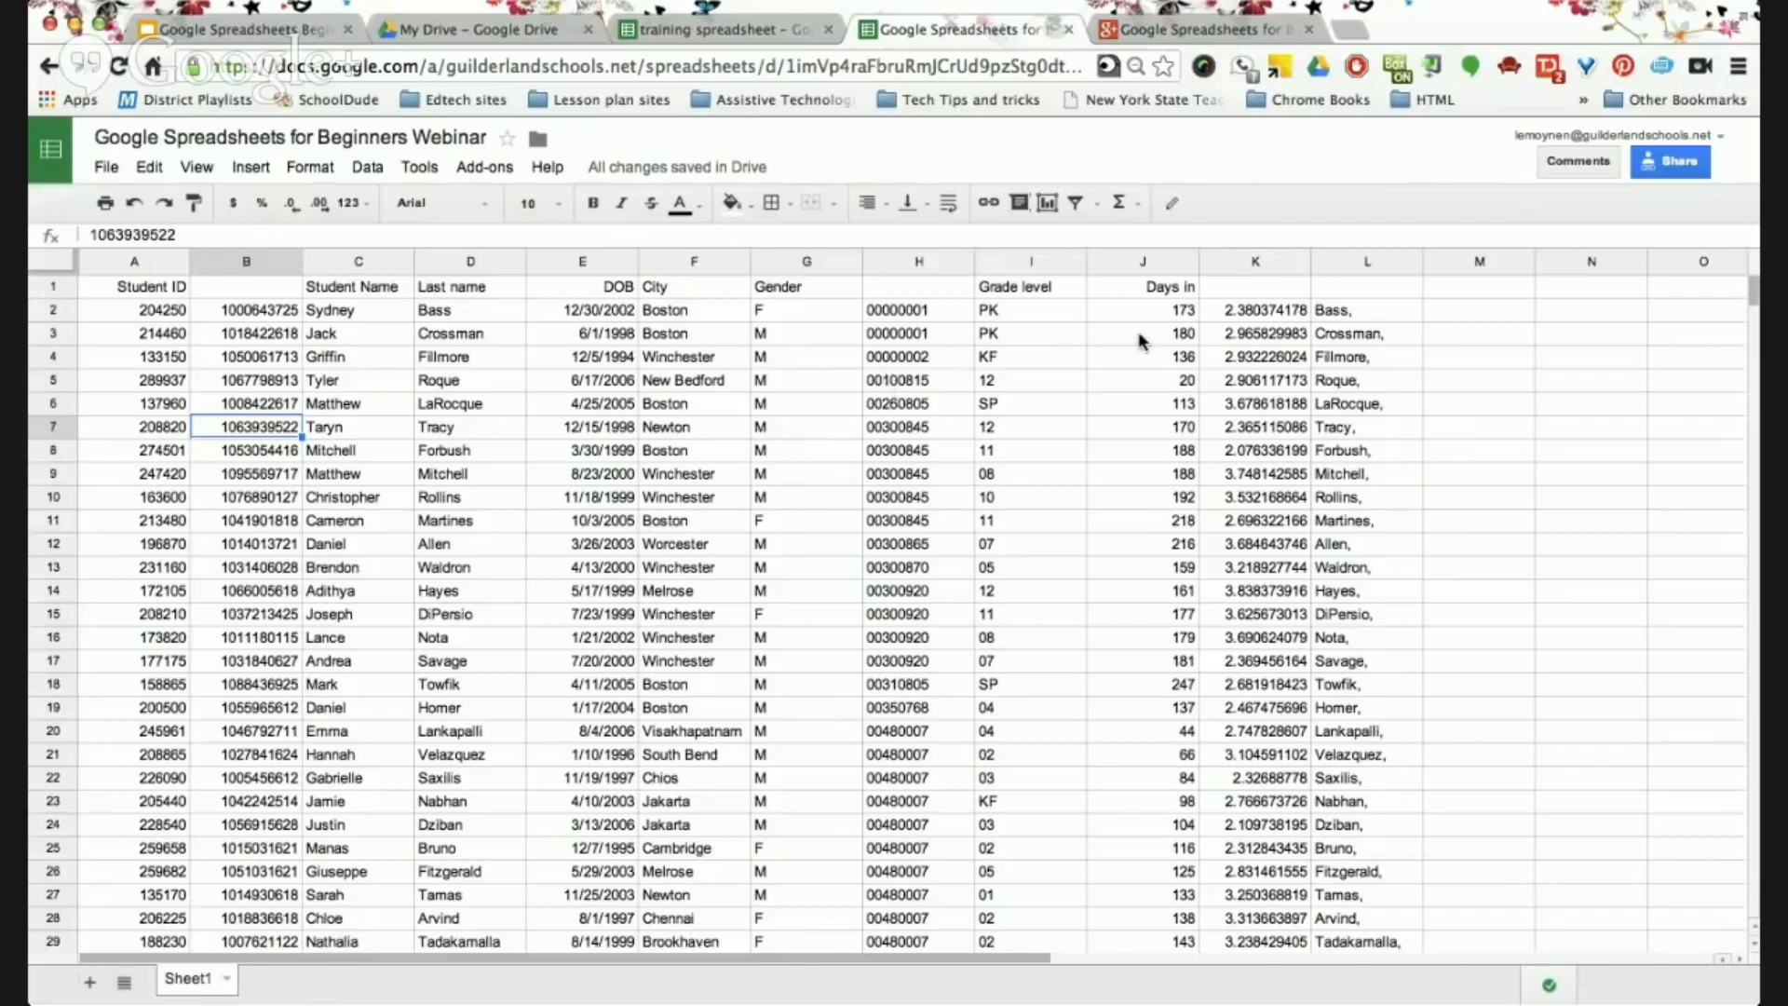
Select the whole Days in column J and open the Format menu.
click(1162, 309)
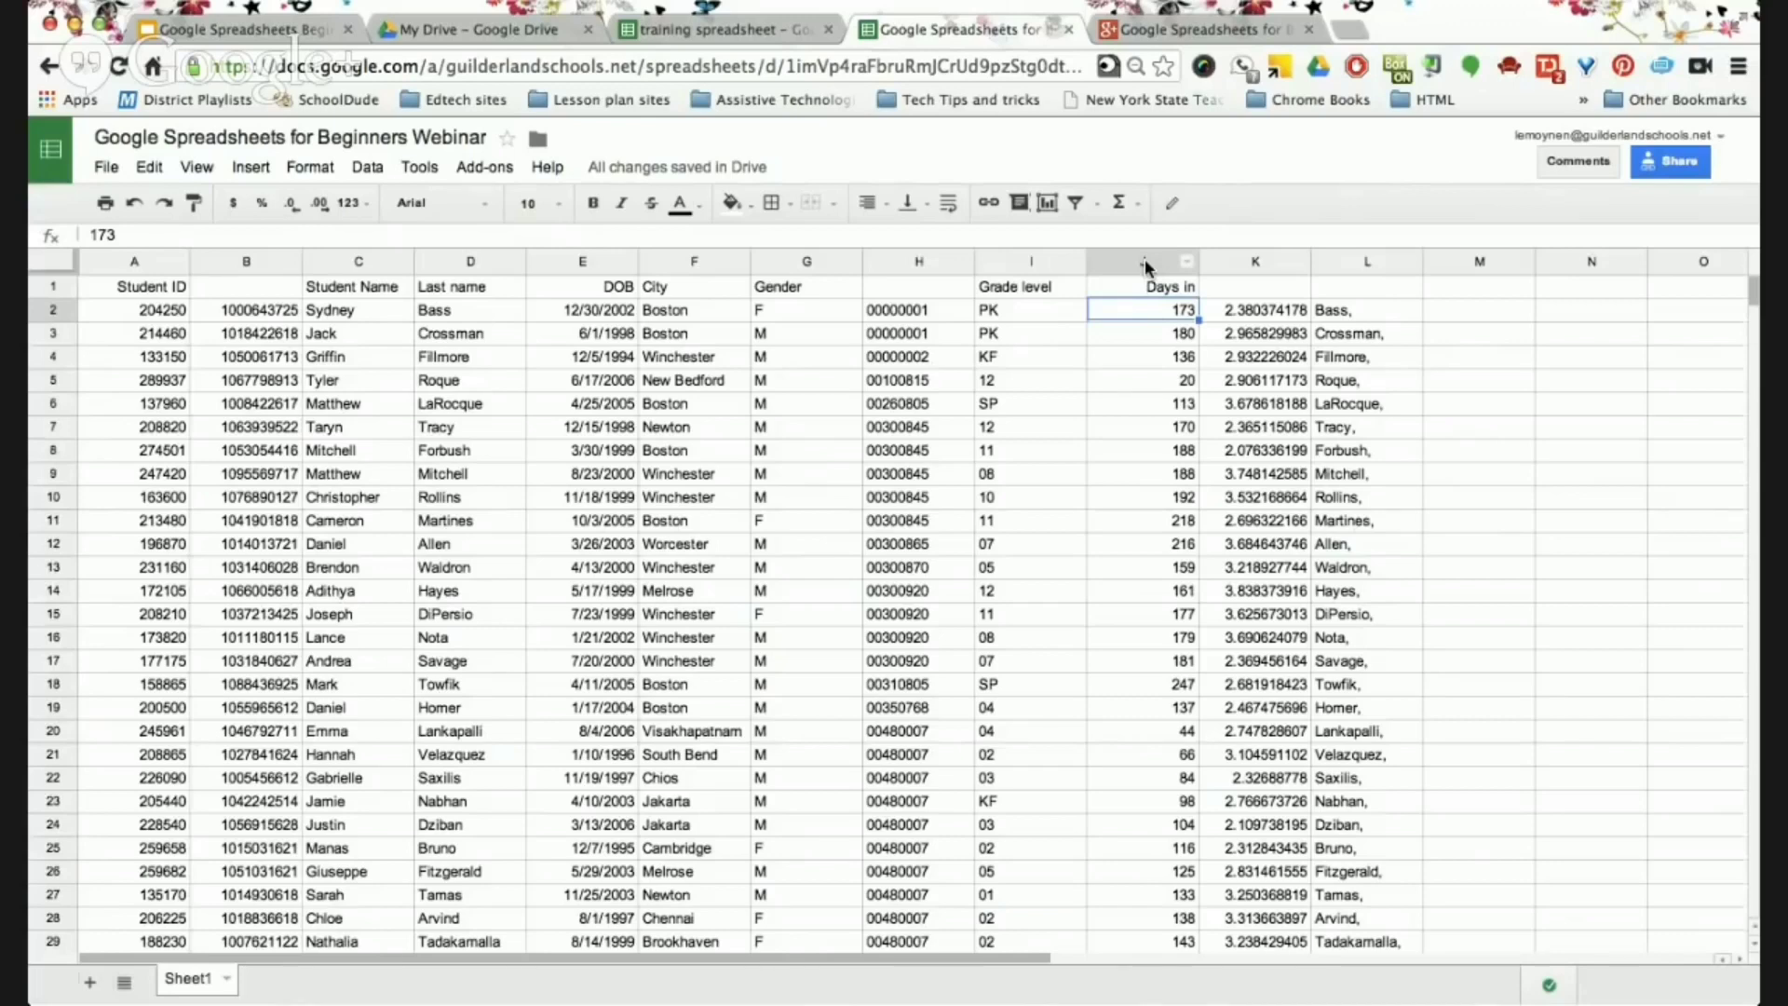
click(1144, 259)
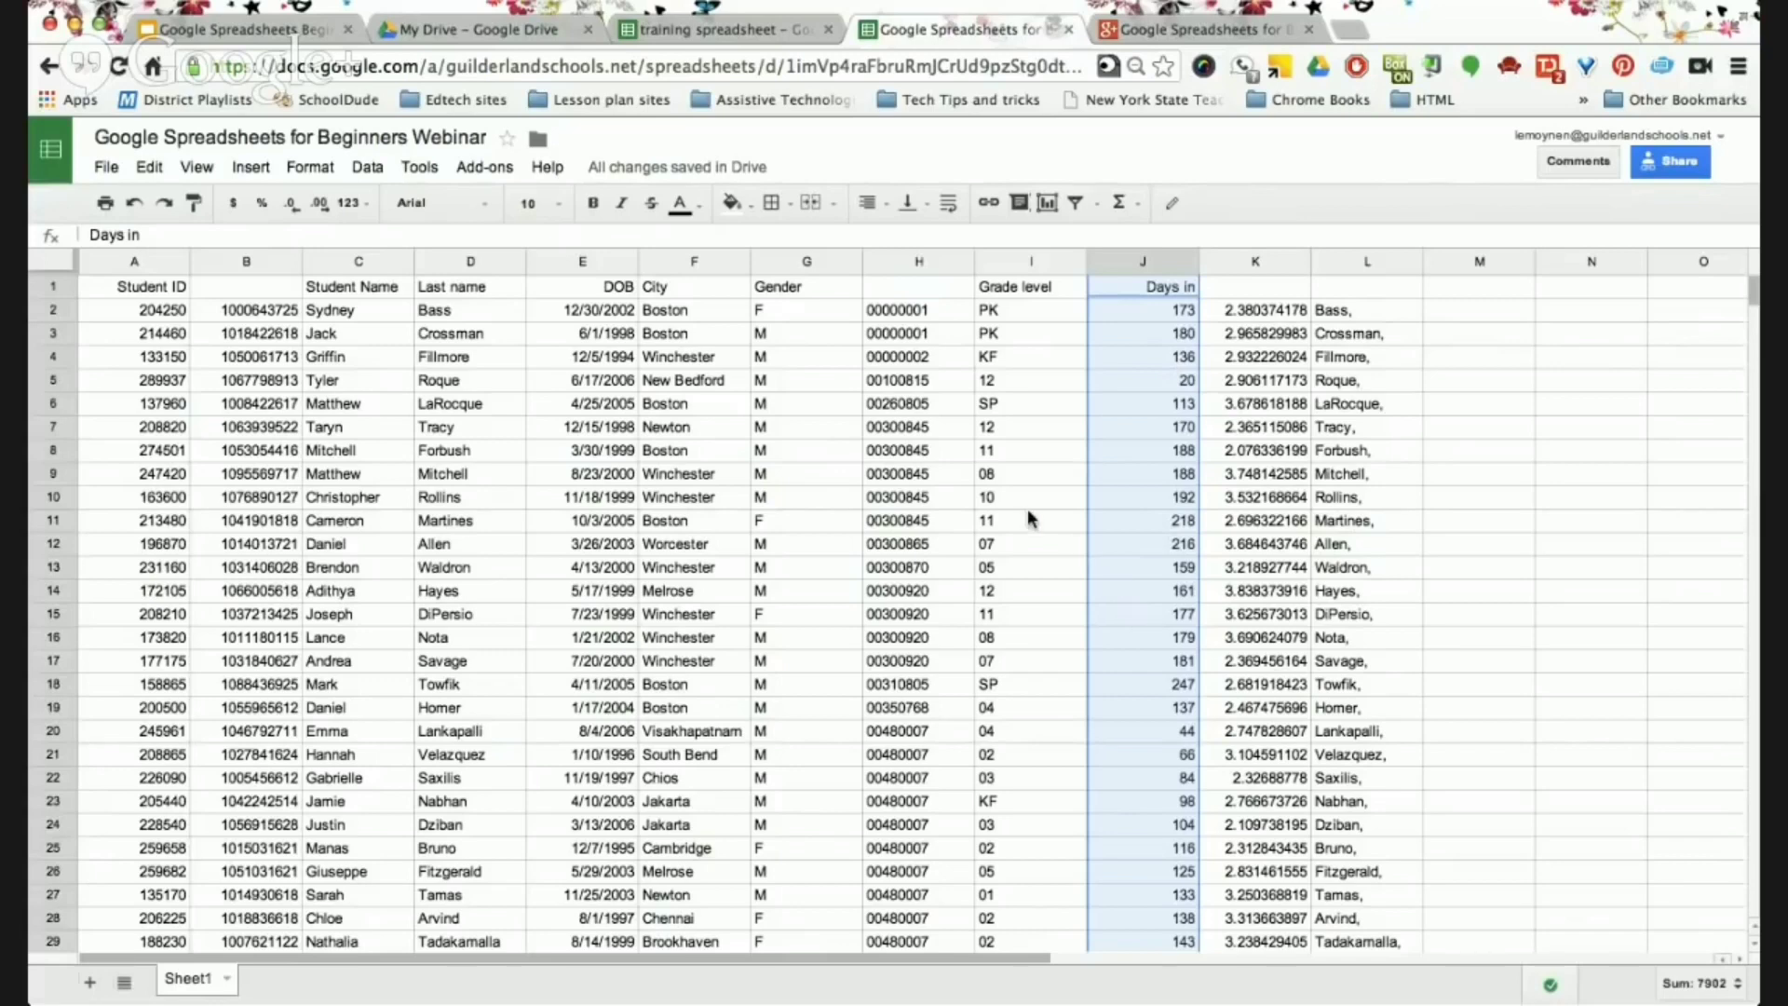
click(320, 166)
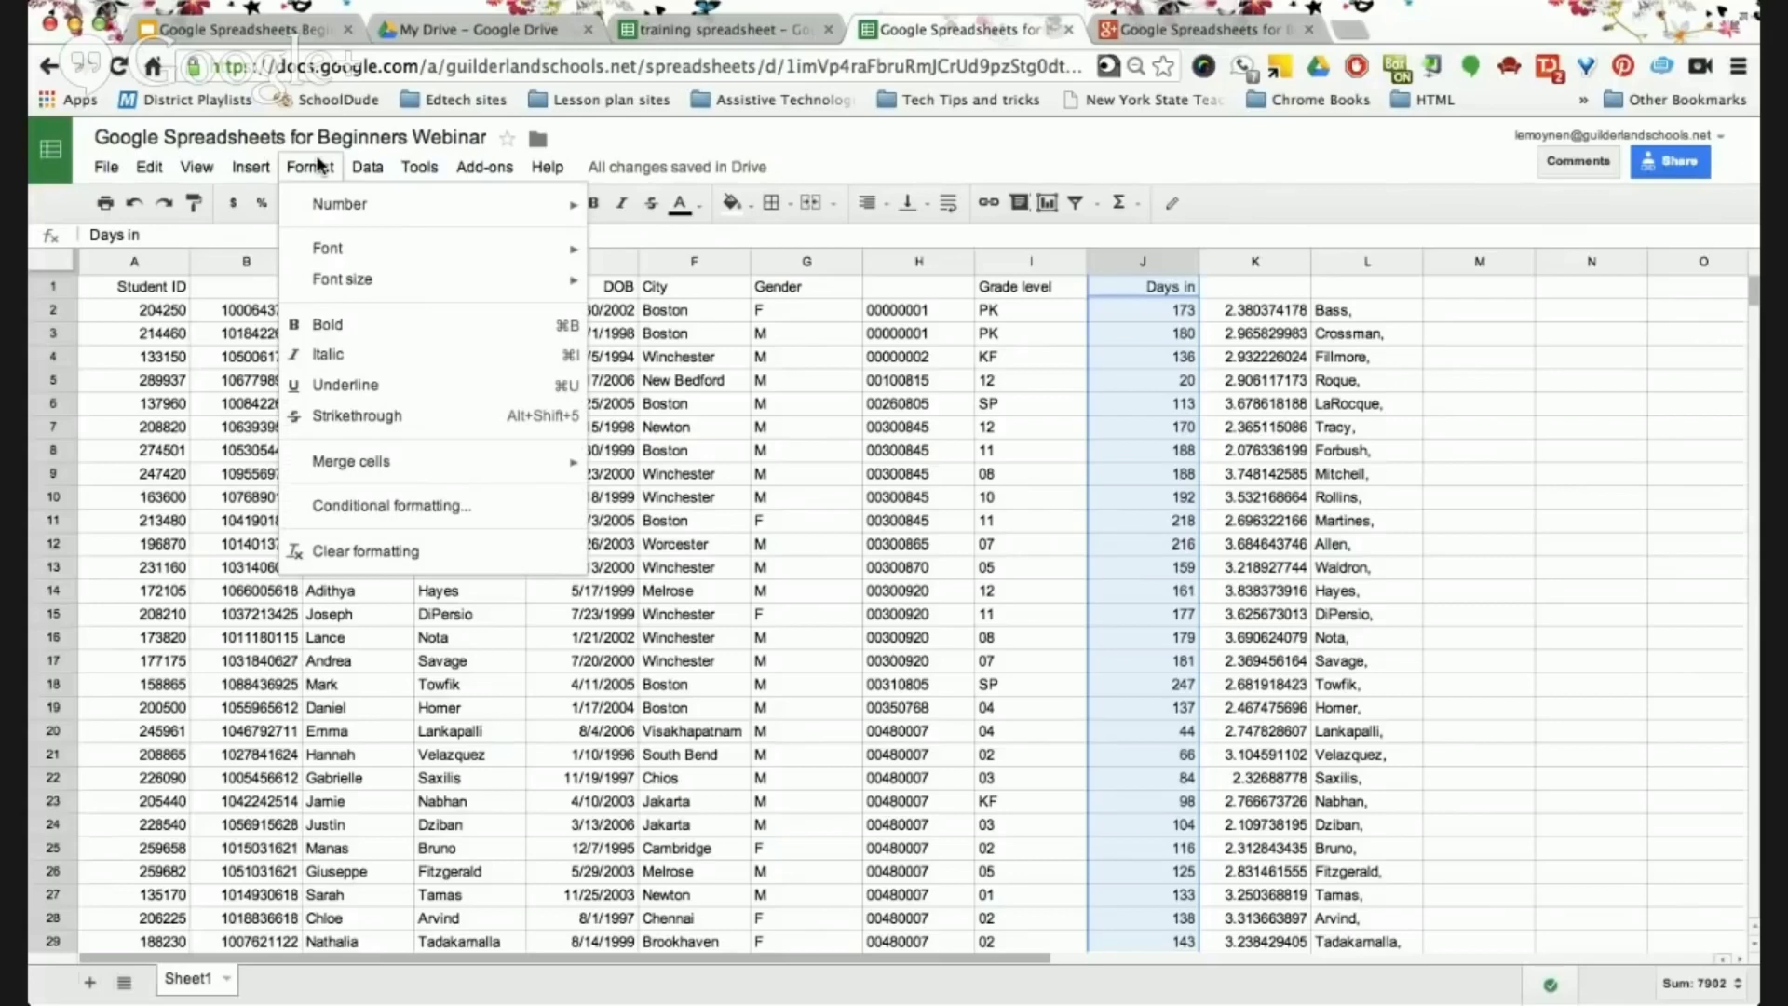
Add a conditional formatting rule on column J: values less than 170 get a red background.
click(359, 506)
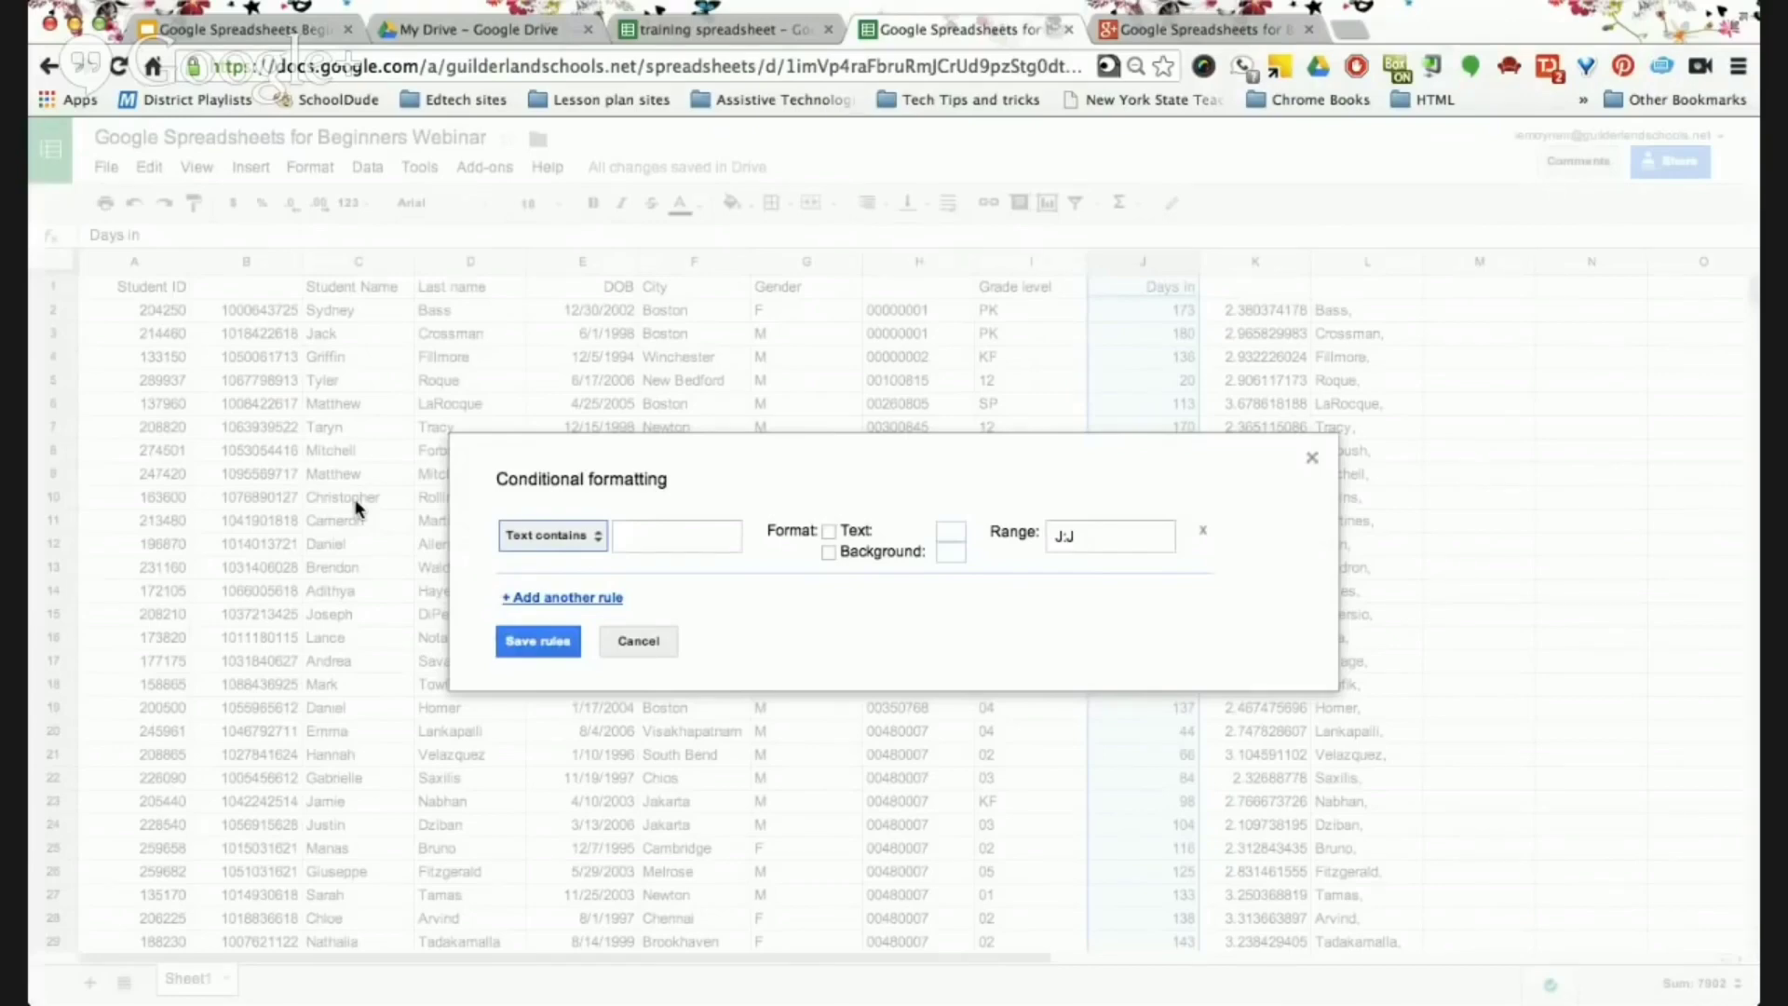
click(589, 538)
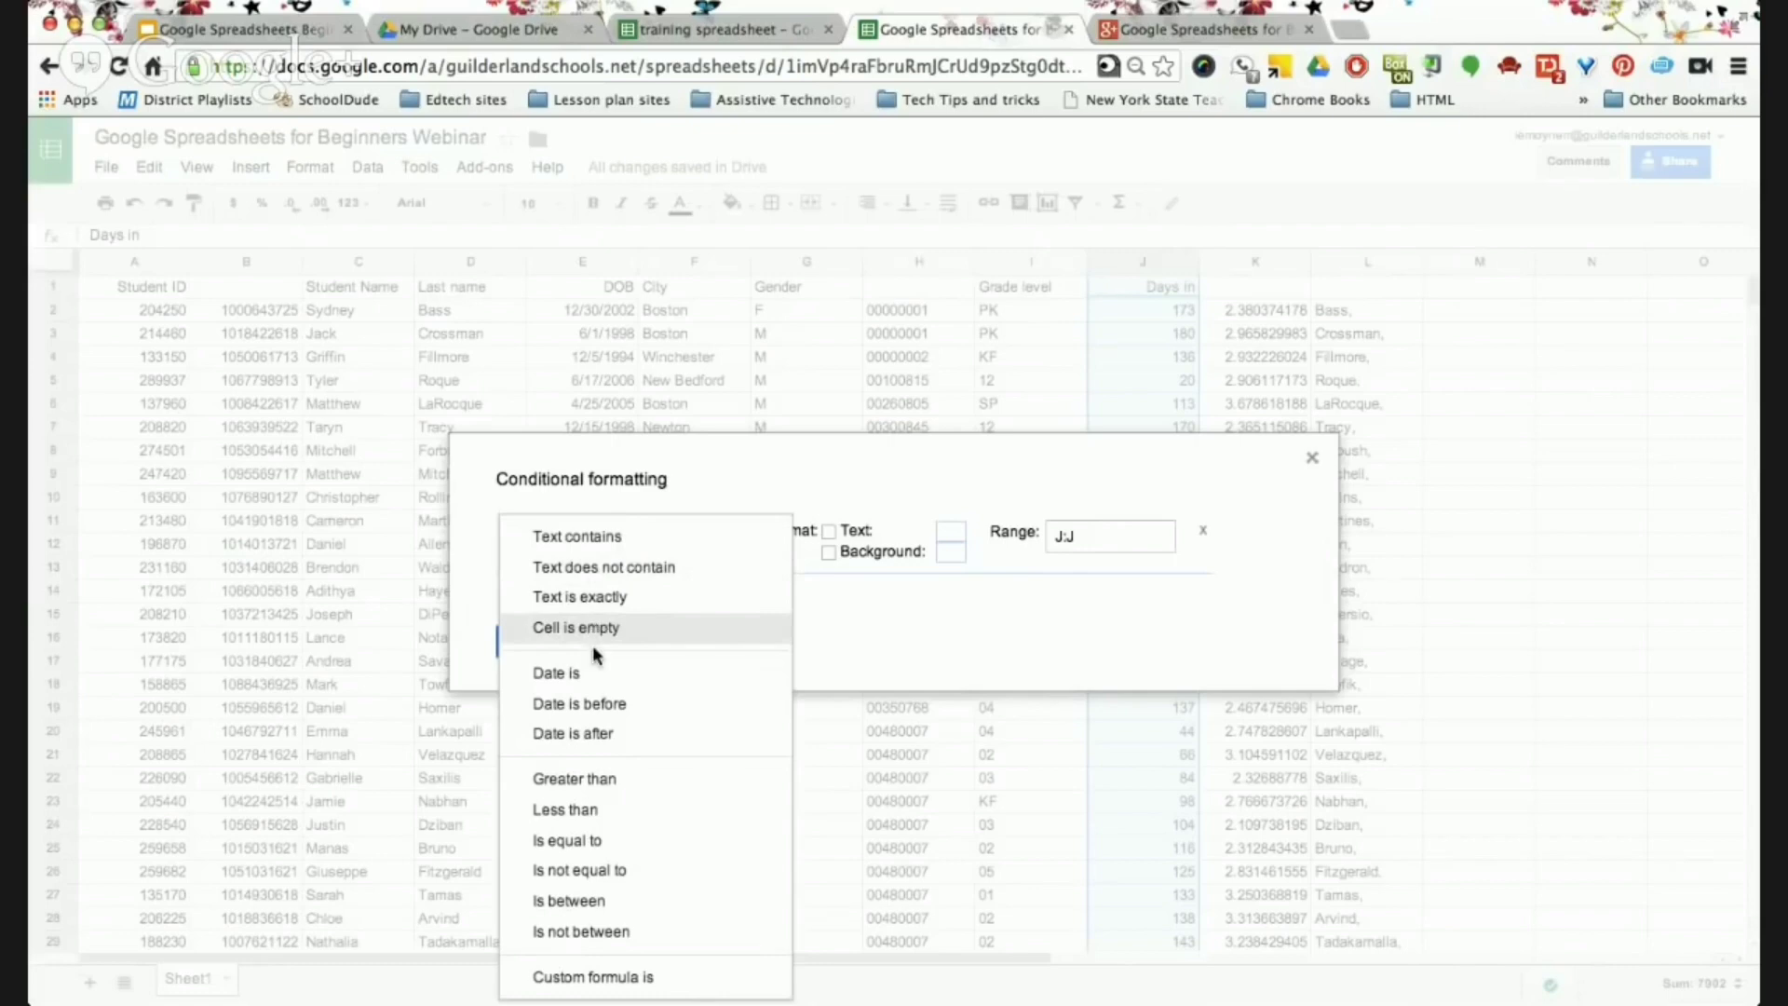
click(610, 806)
click(626, 534)
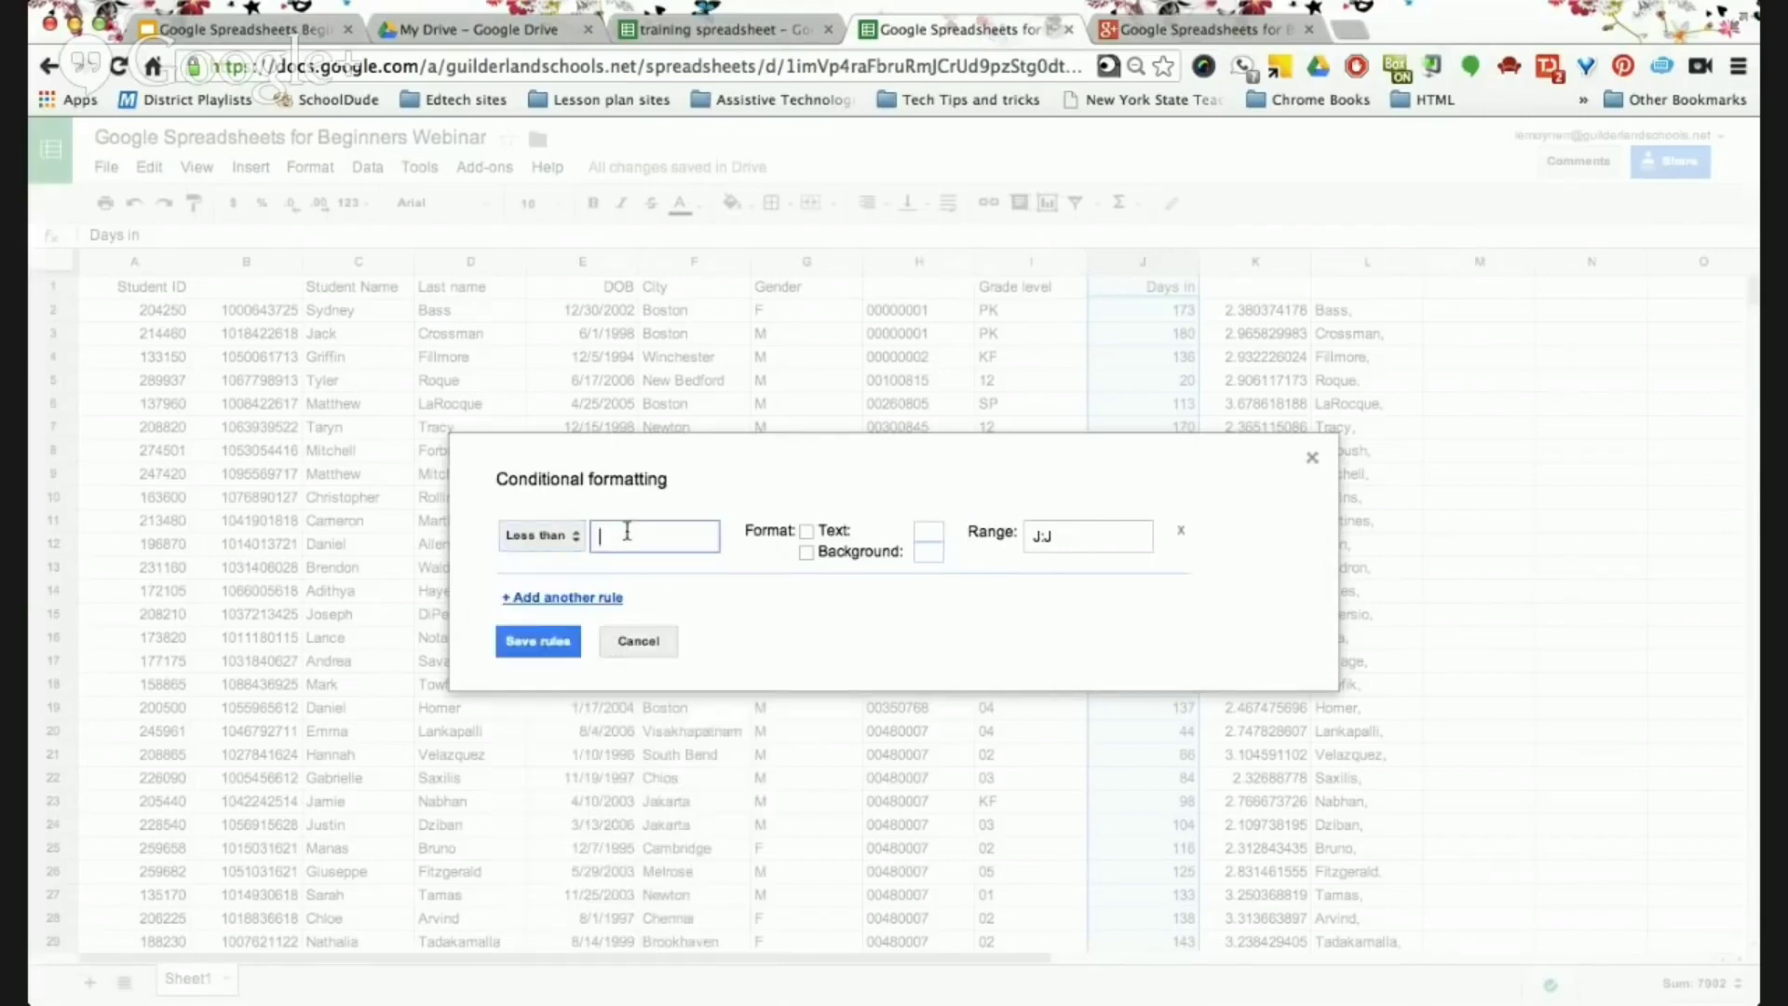
text(170)
click(806, 552)
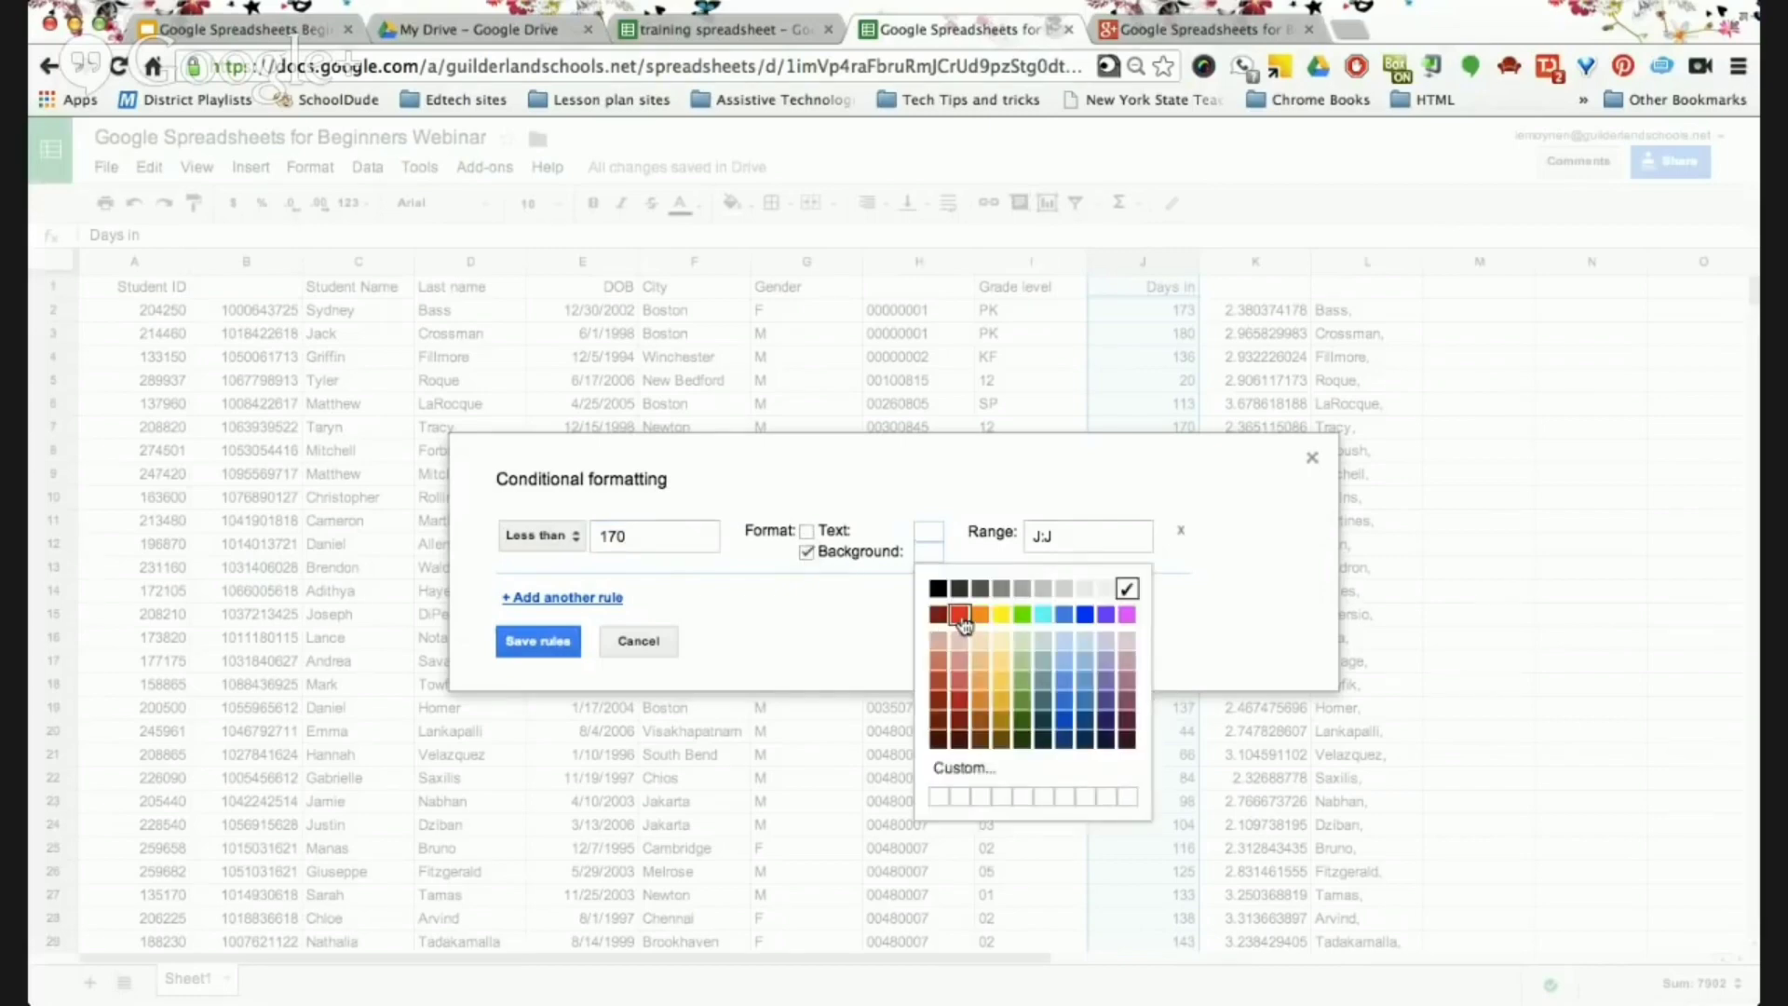
click(959, 614)
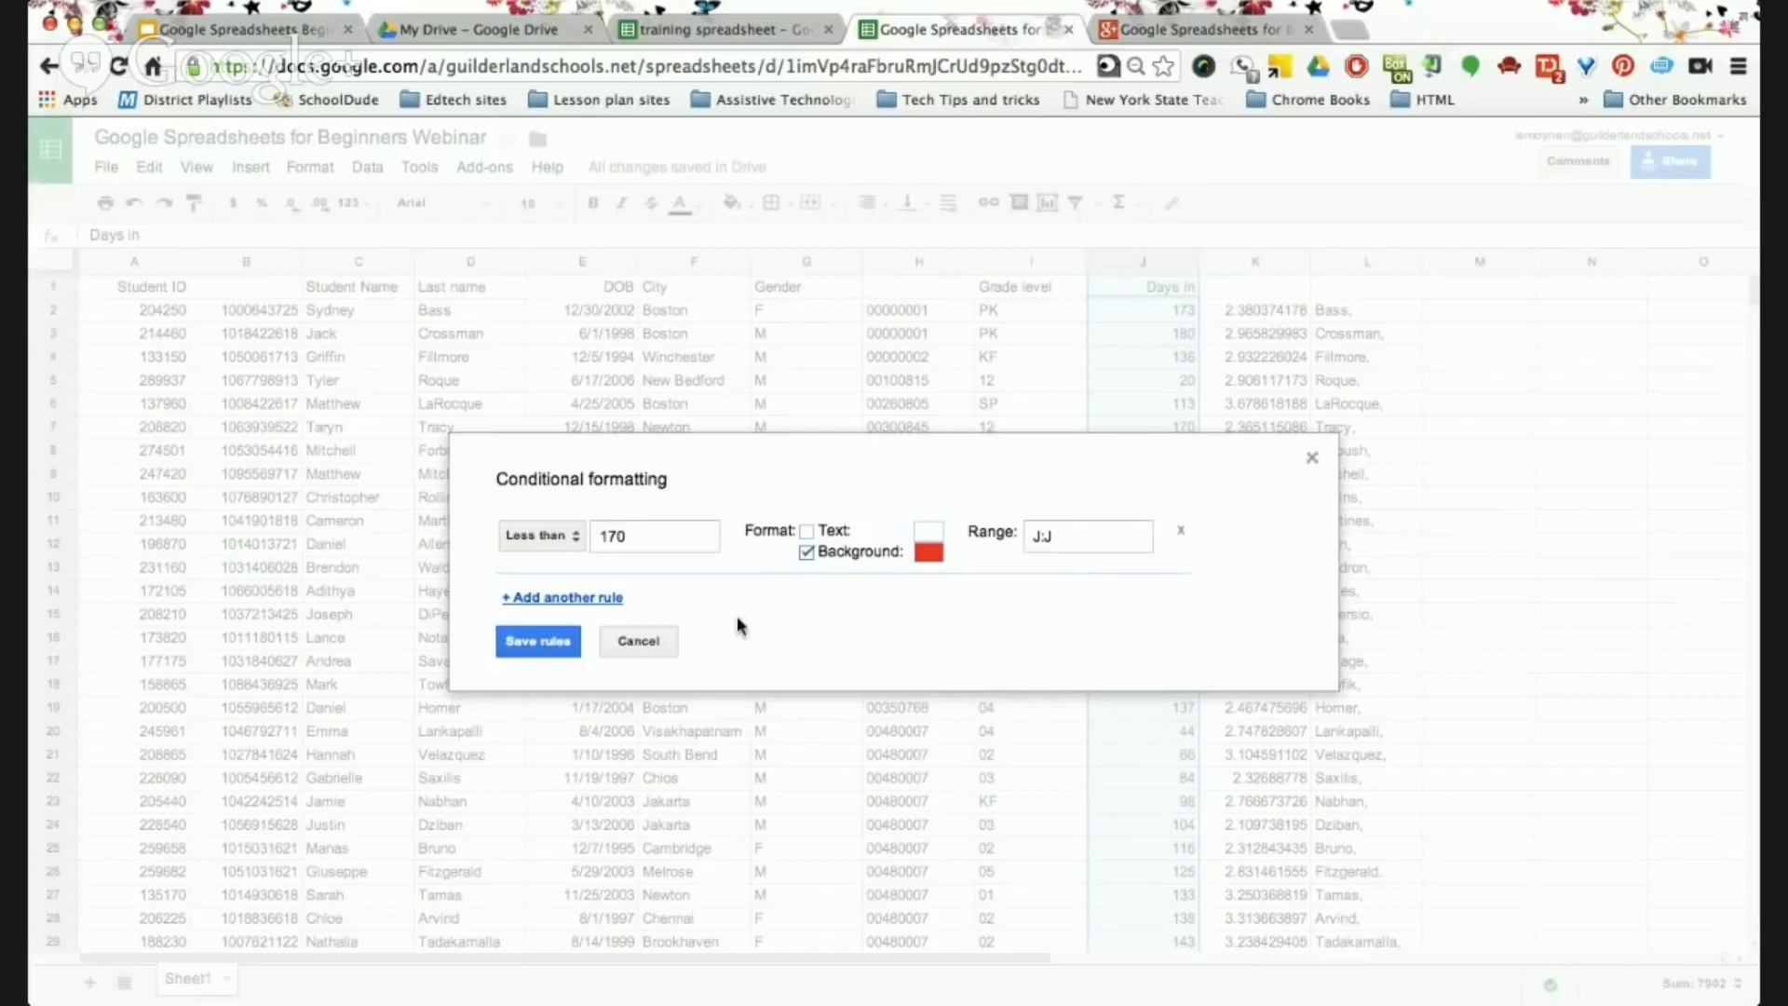
click(562, 642)
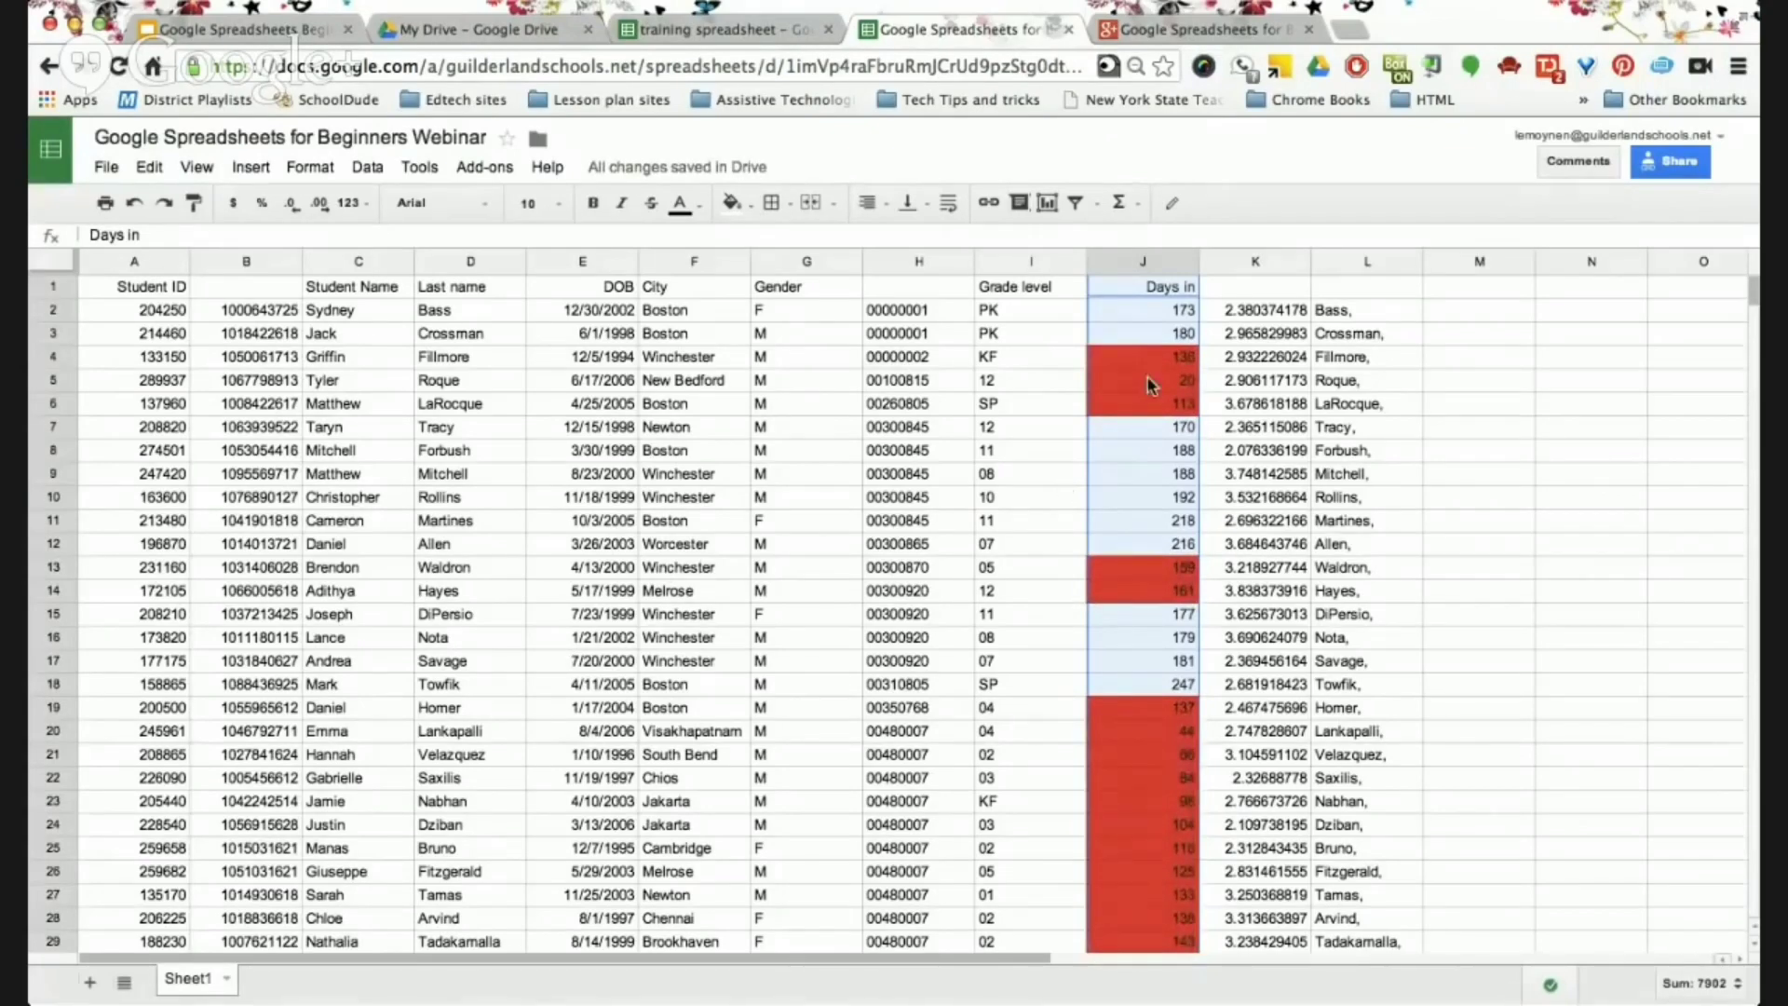
scroll(1181, 615, down, 5)
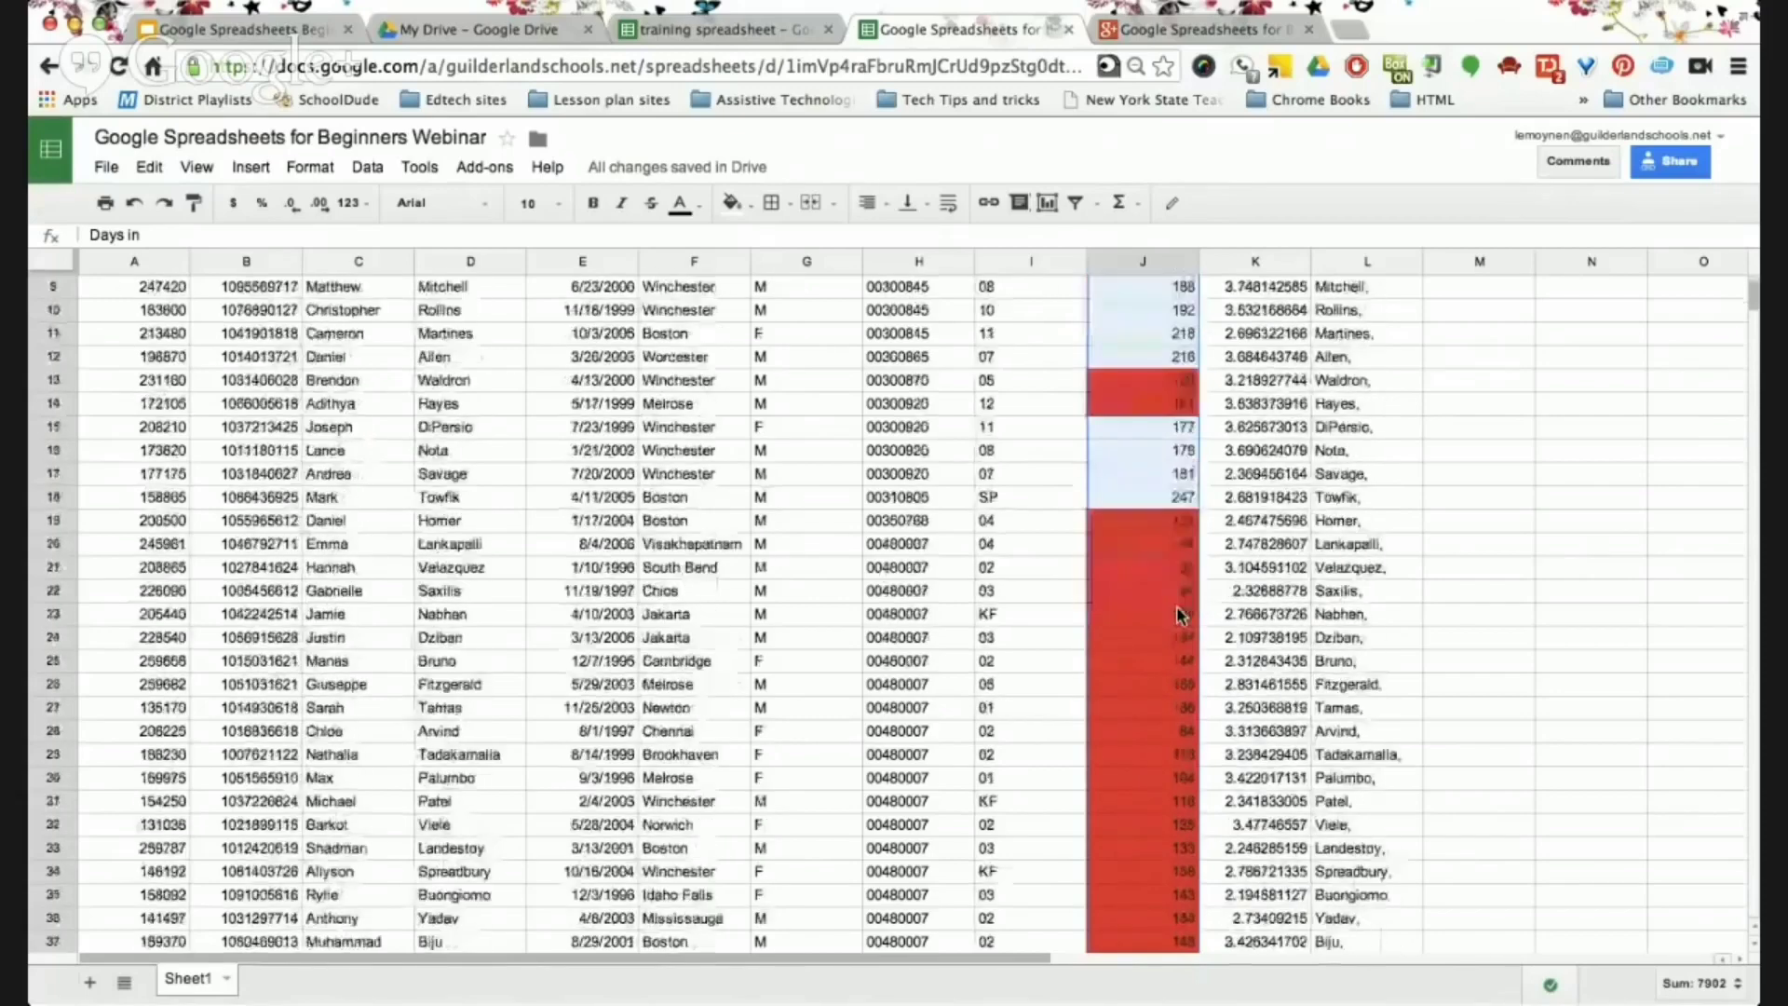
scroll(1180, 614, down, 7)
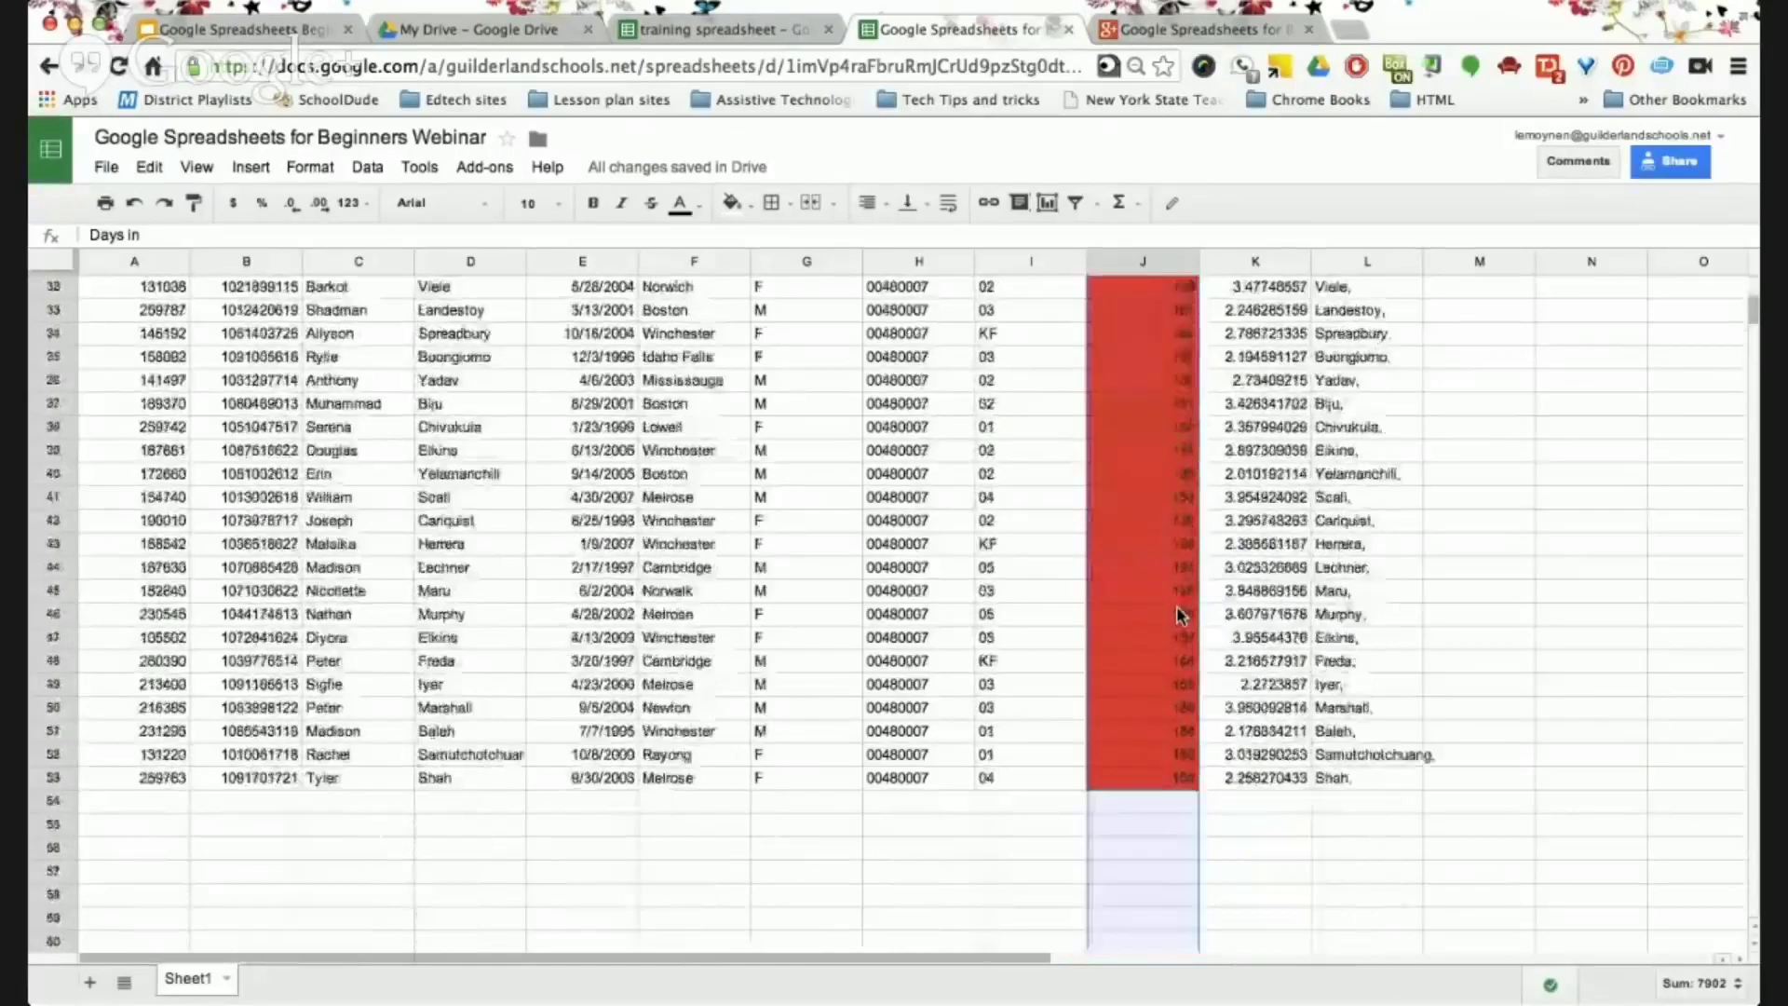
scroll(1180, 614, up, 10)
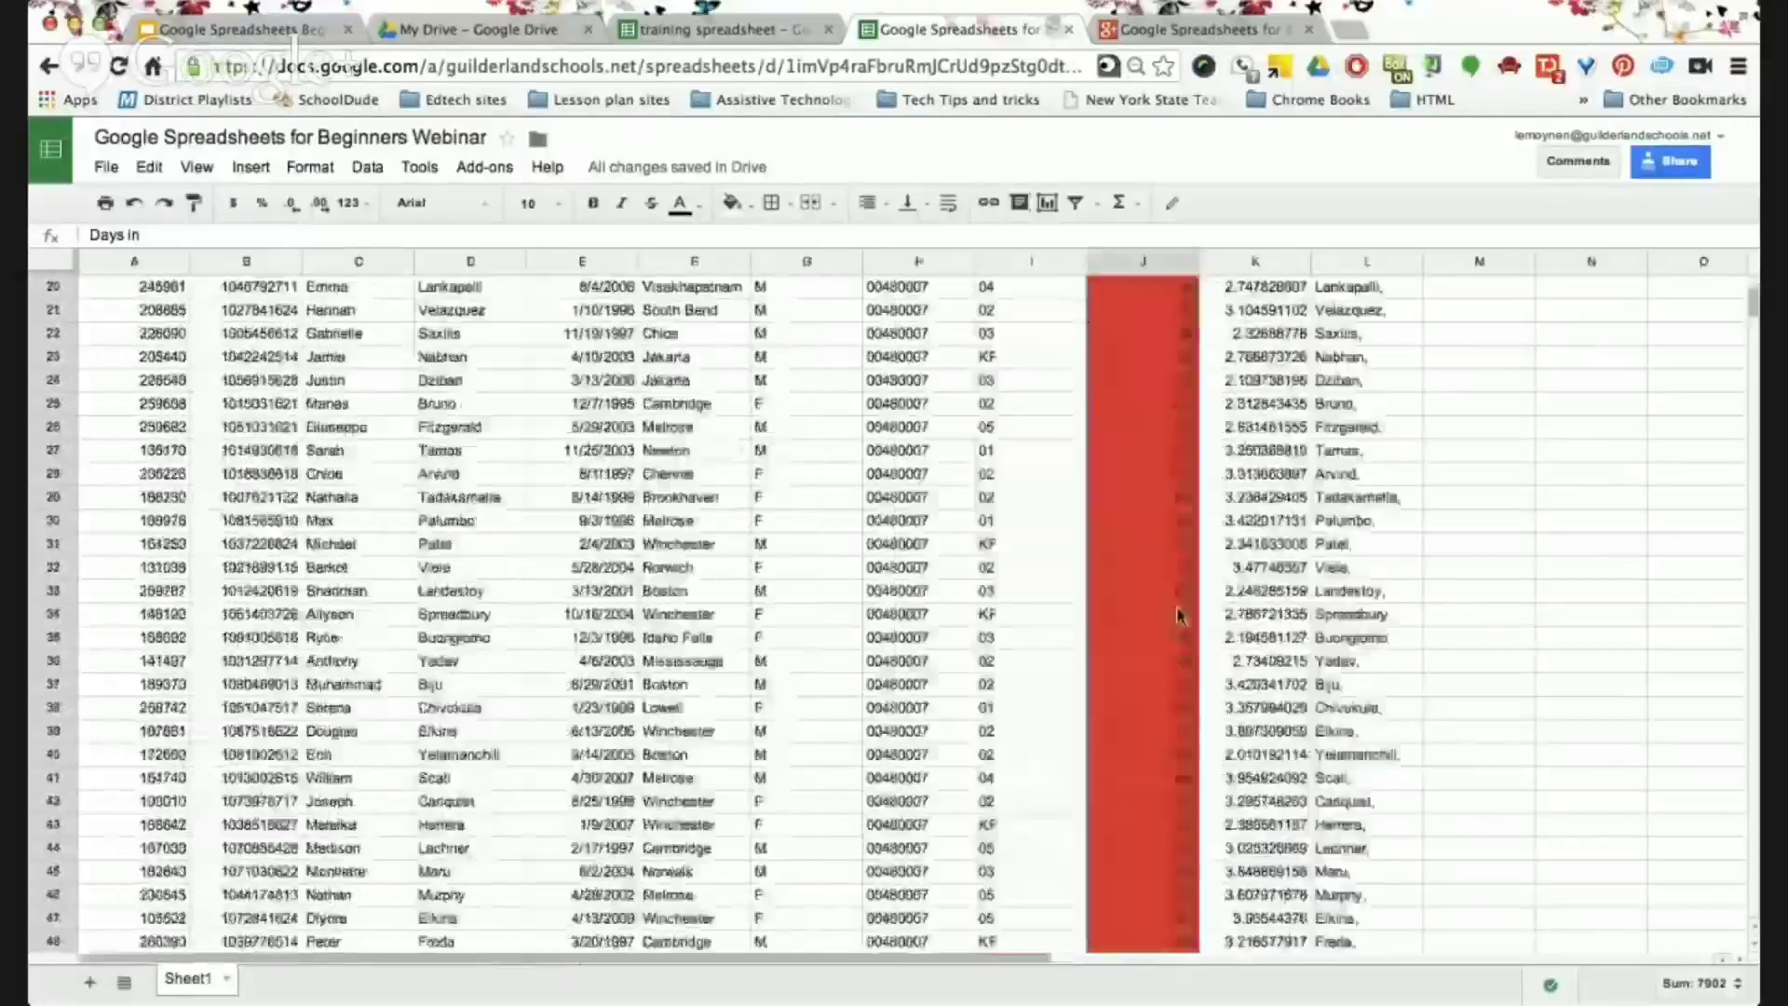
scroll(1179, 615, up, 2)
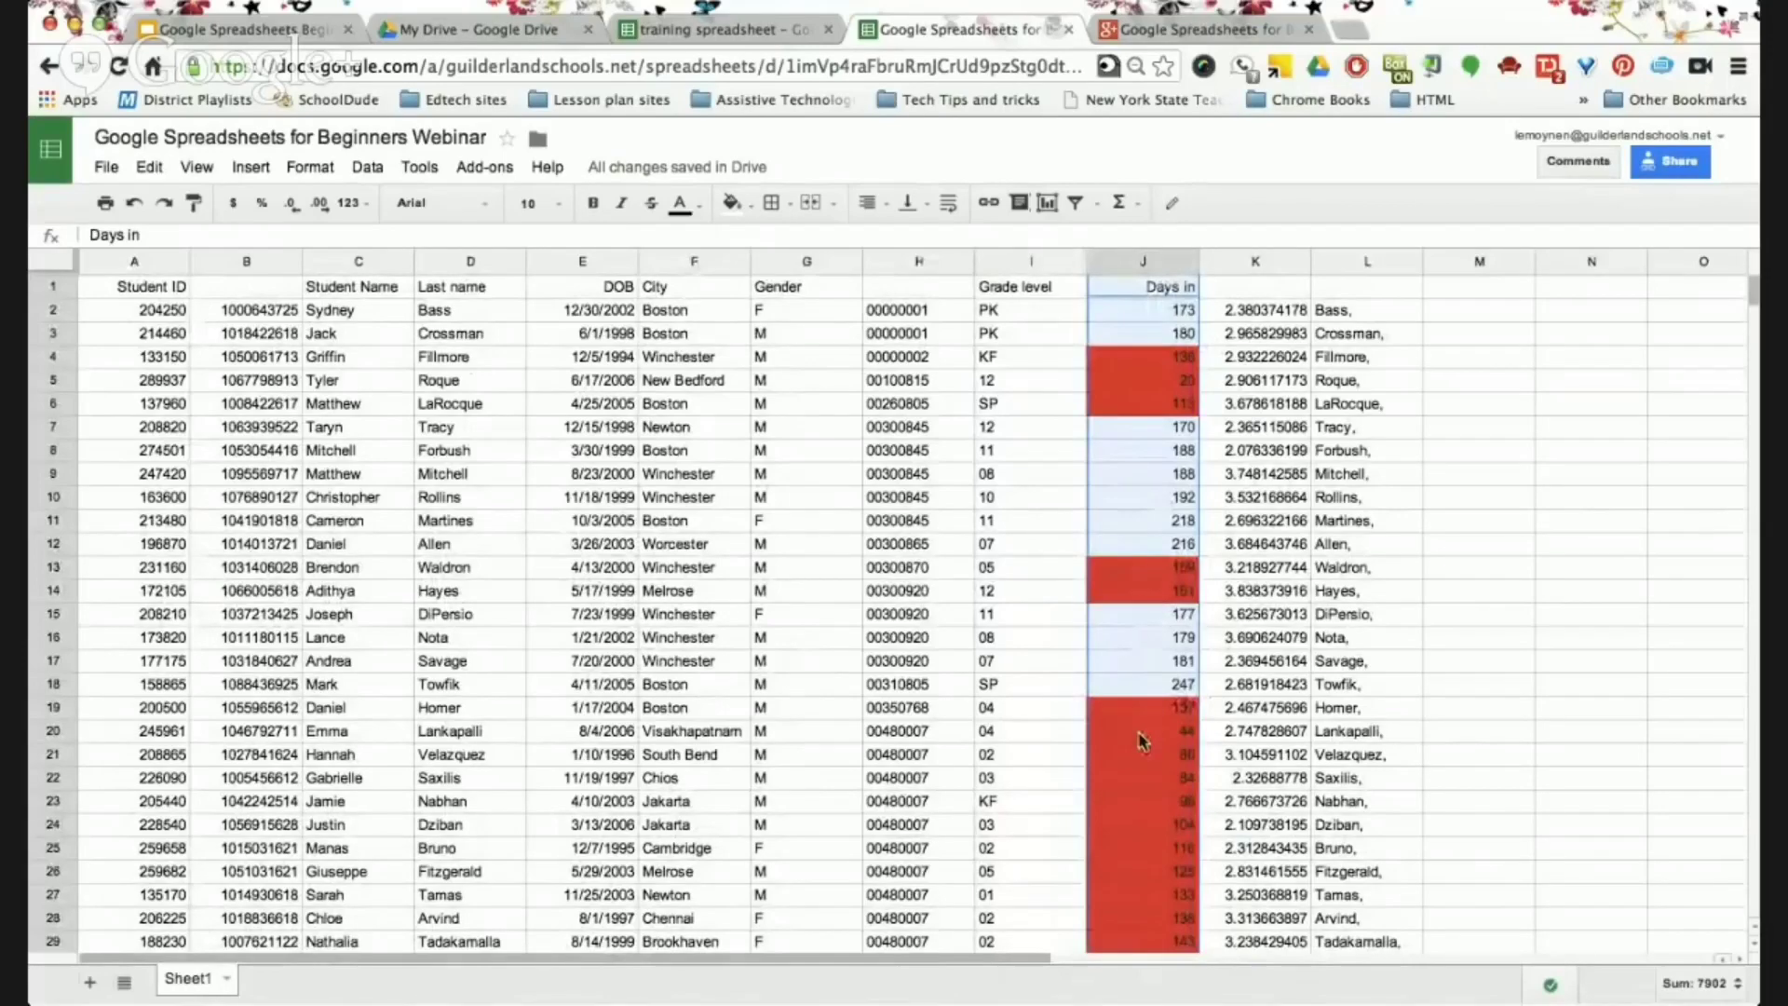
scroll(1141, 740, down, 1)
scroll(1142, 741, down, 5)
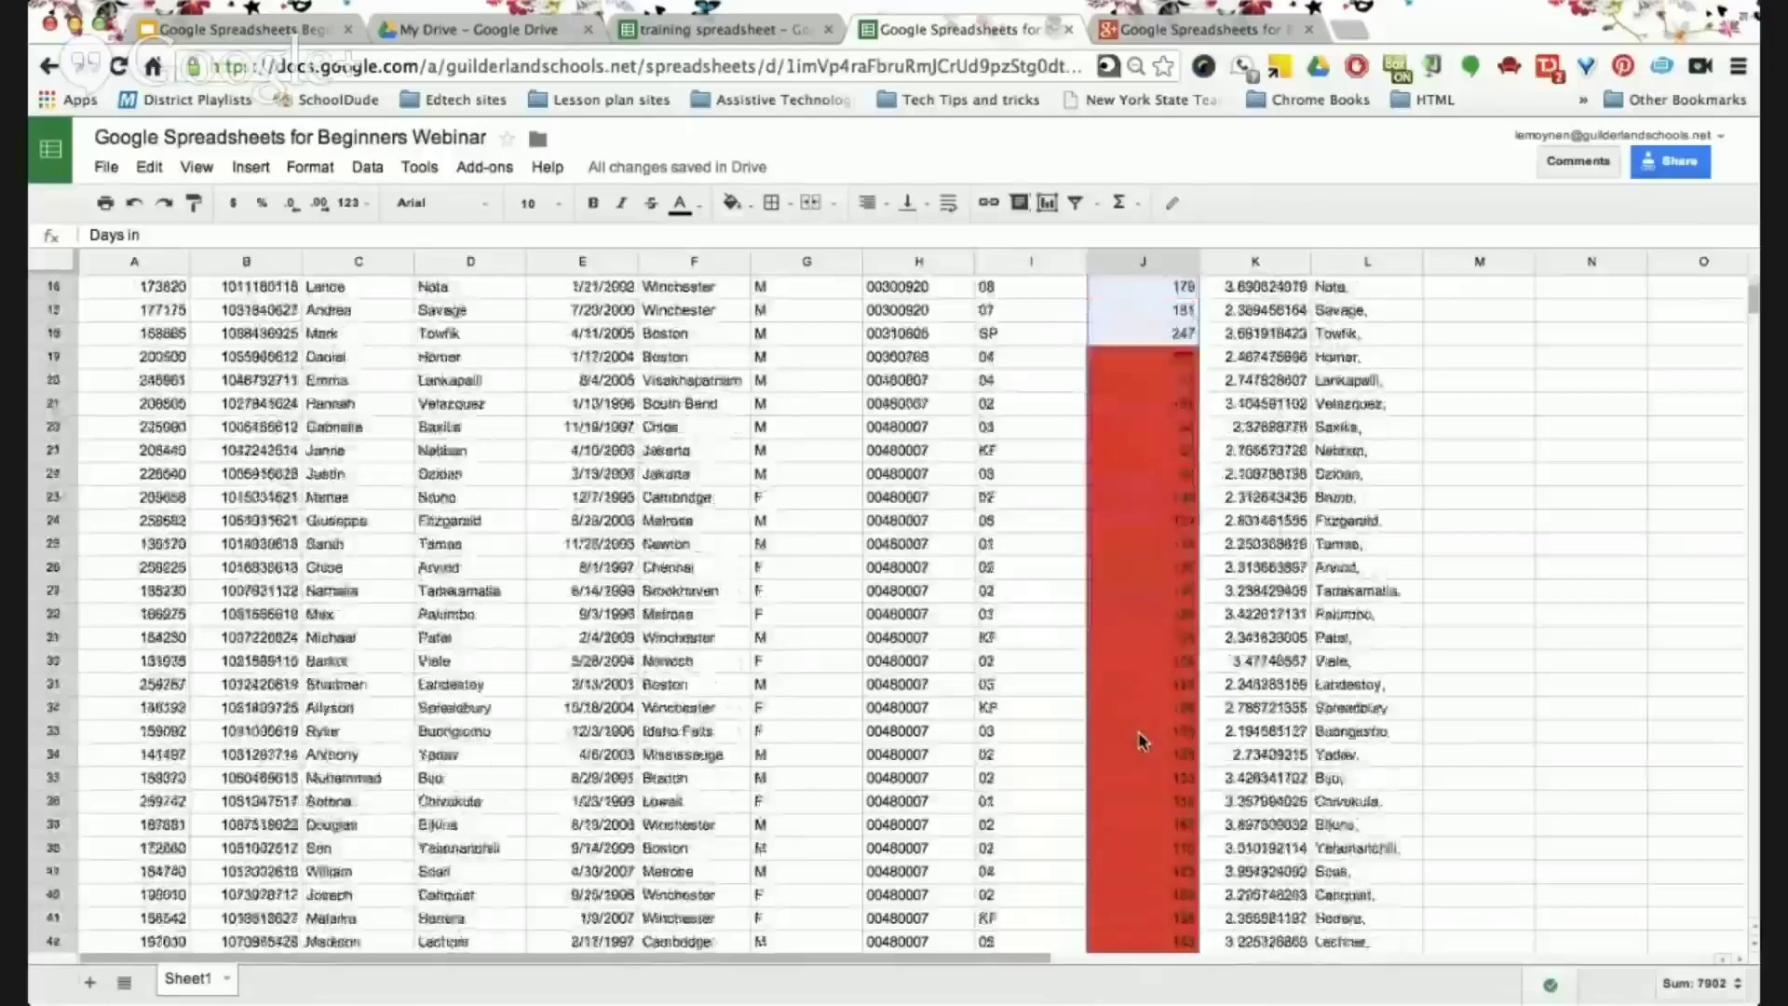
scroll(1142, 740, down, 5)
scroll(1141, 740, up, 8)
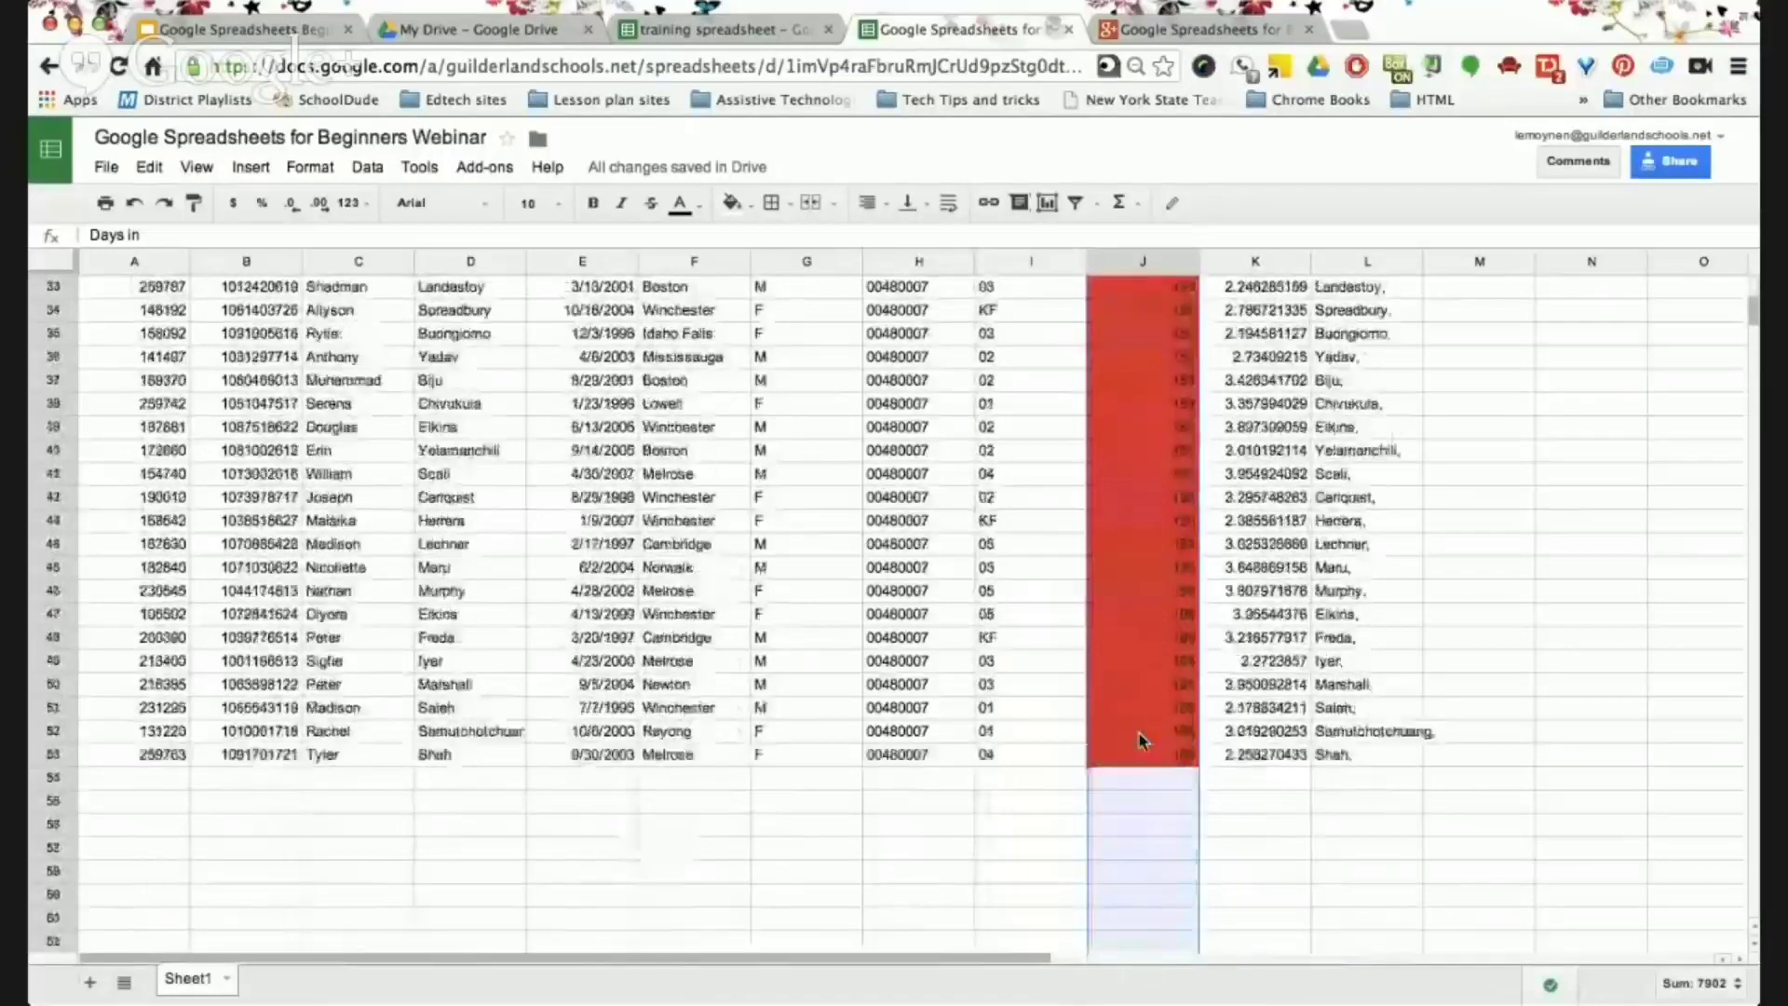
scroll(1142, 740, right, 1)
scroll(1141, 740, left, 1)
scroll(1141, 741, up, 3)
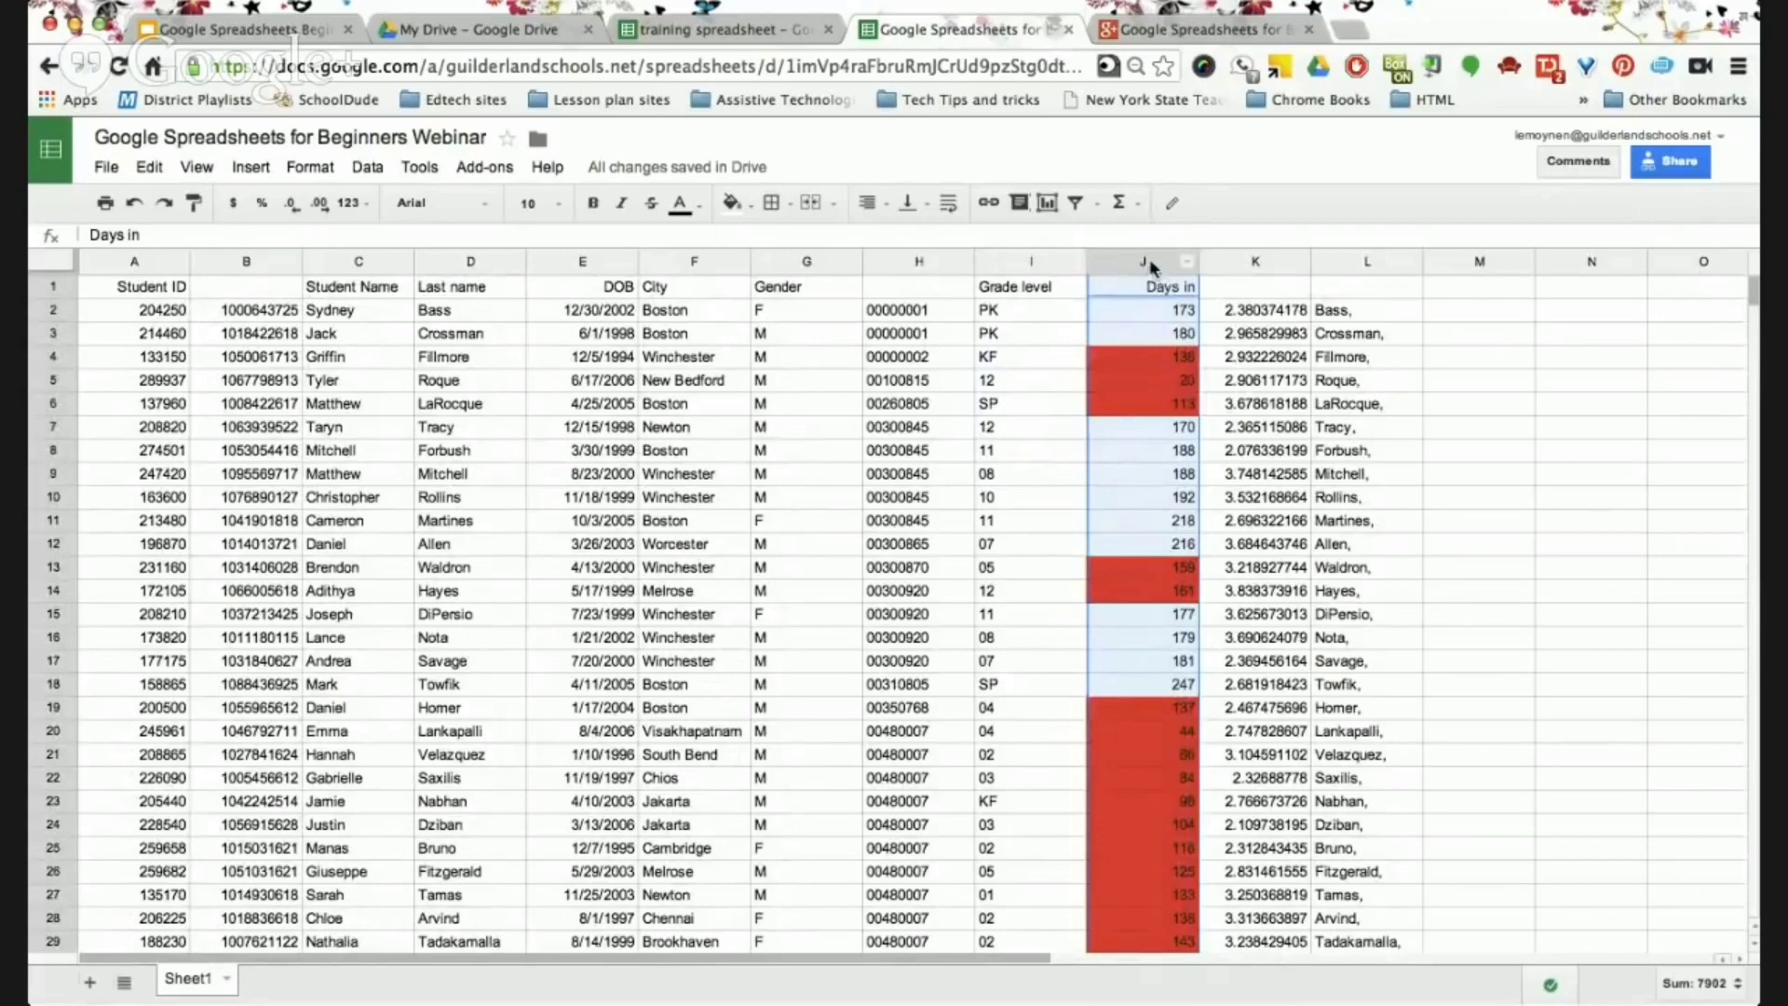
click(309, 170)
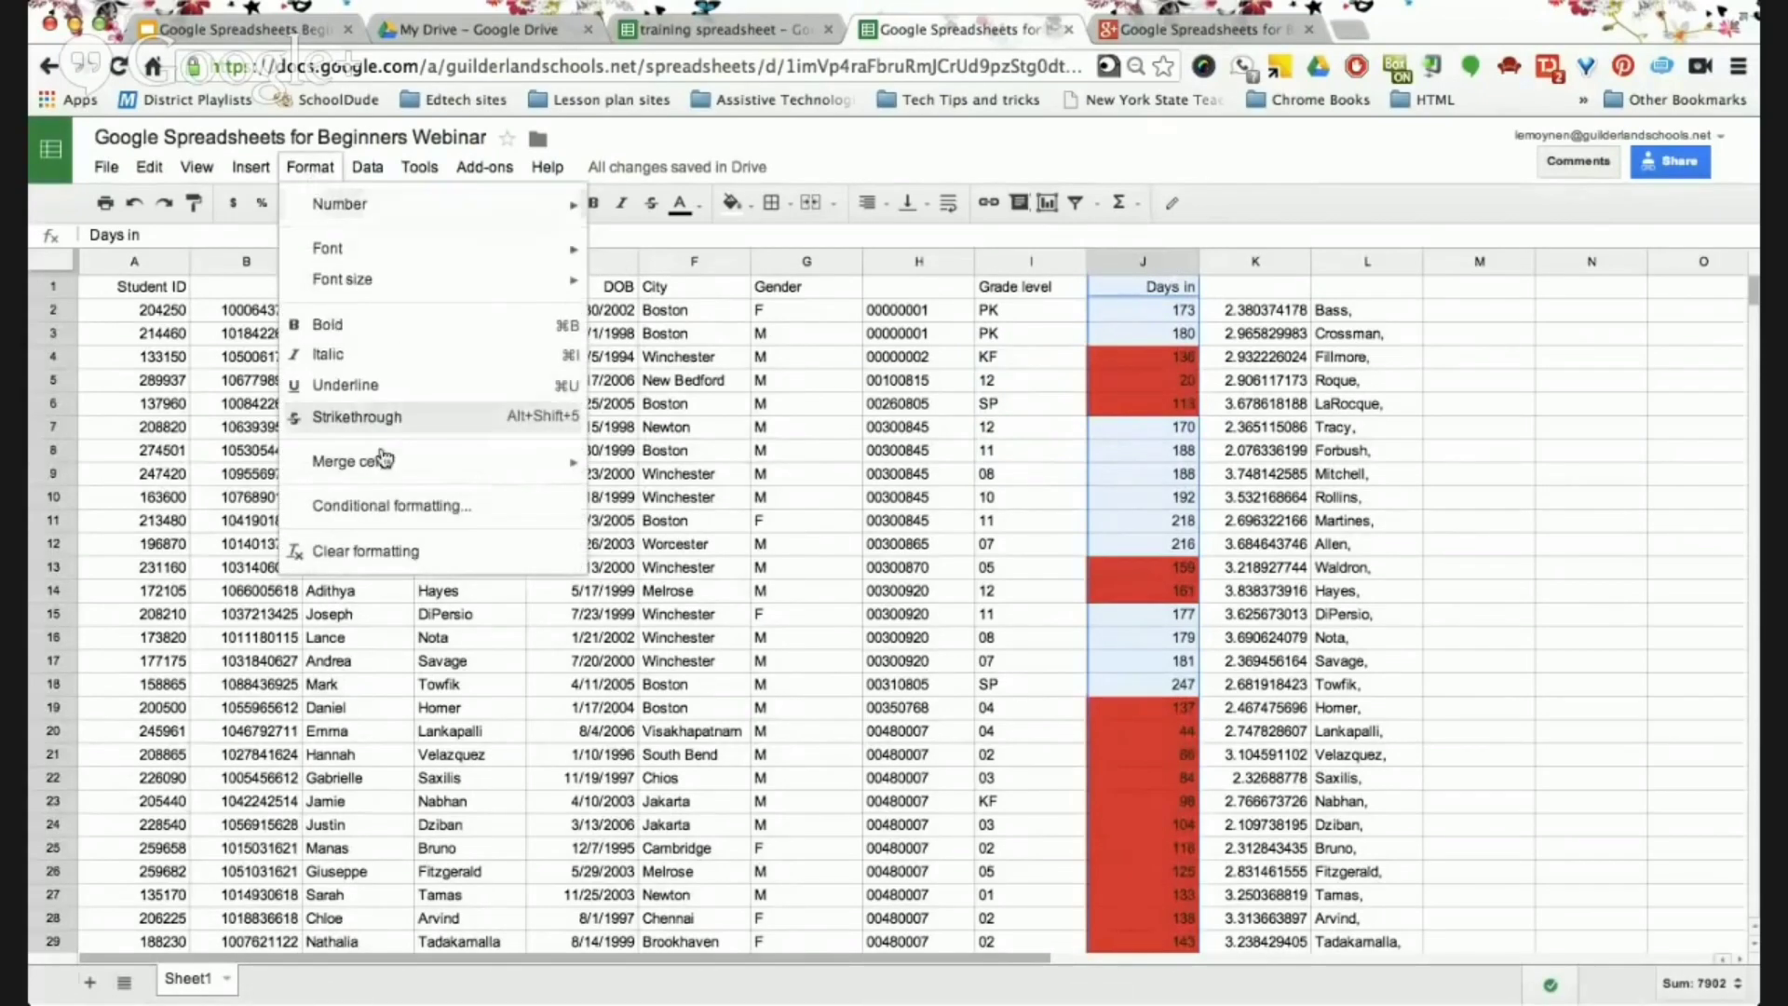
click(377, 503)
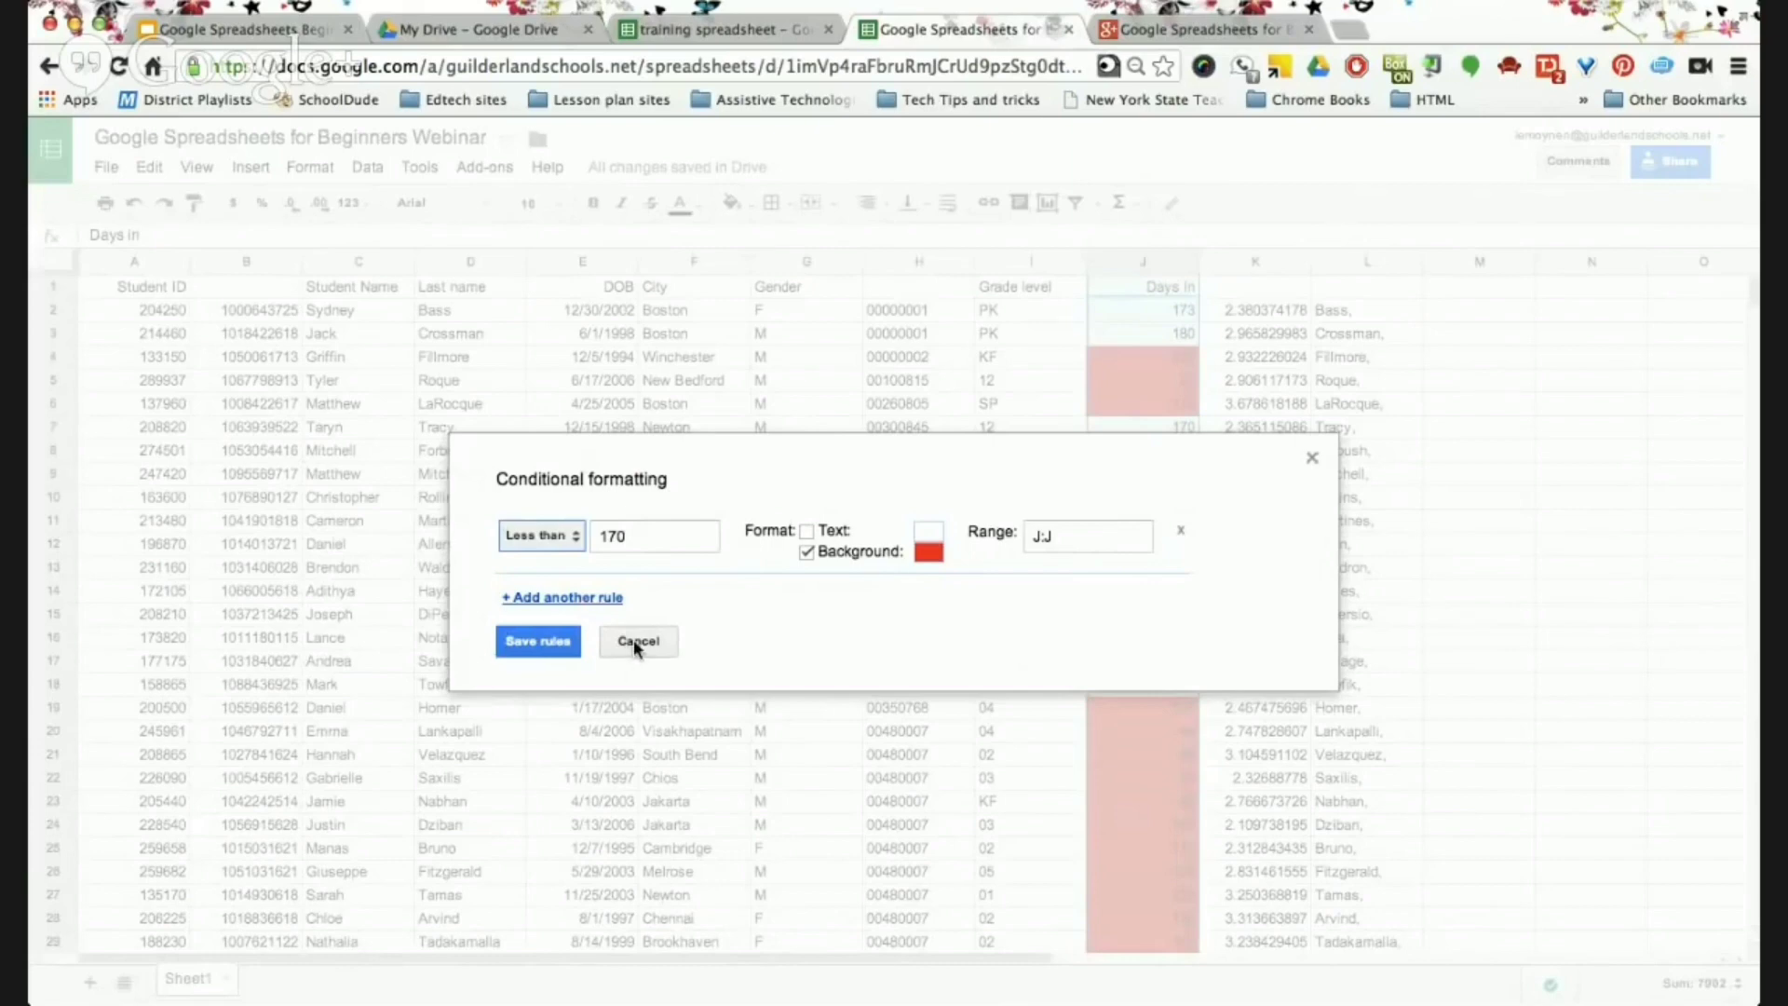
click(633, 639)
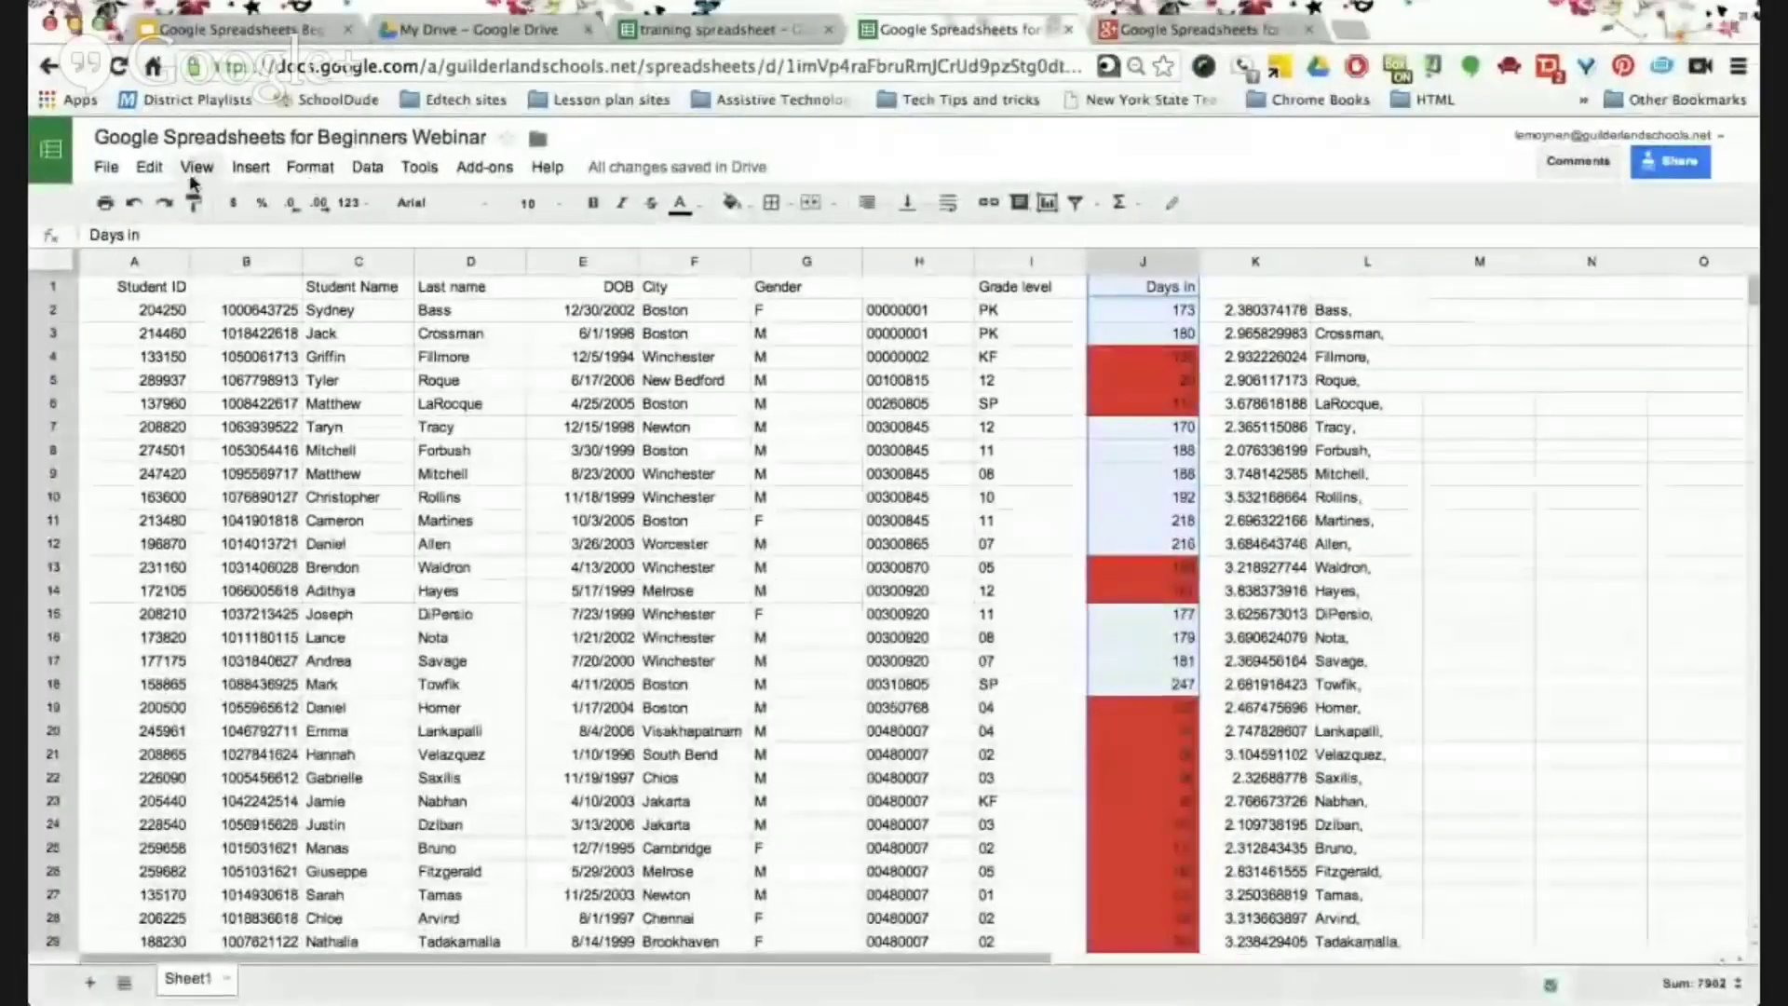
Try freezing the top rows, undo it, then switch to the Formatting Tools slide deck.
click(148, 167)
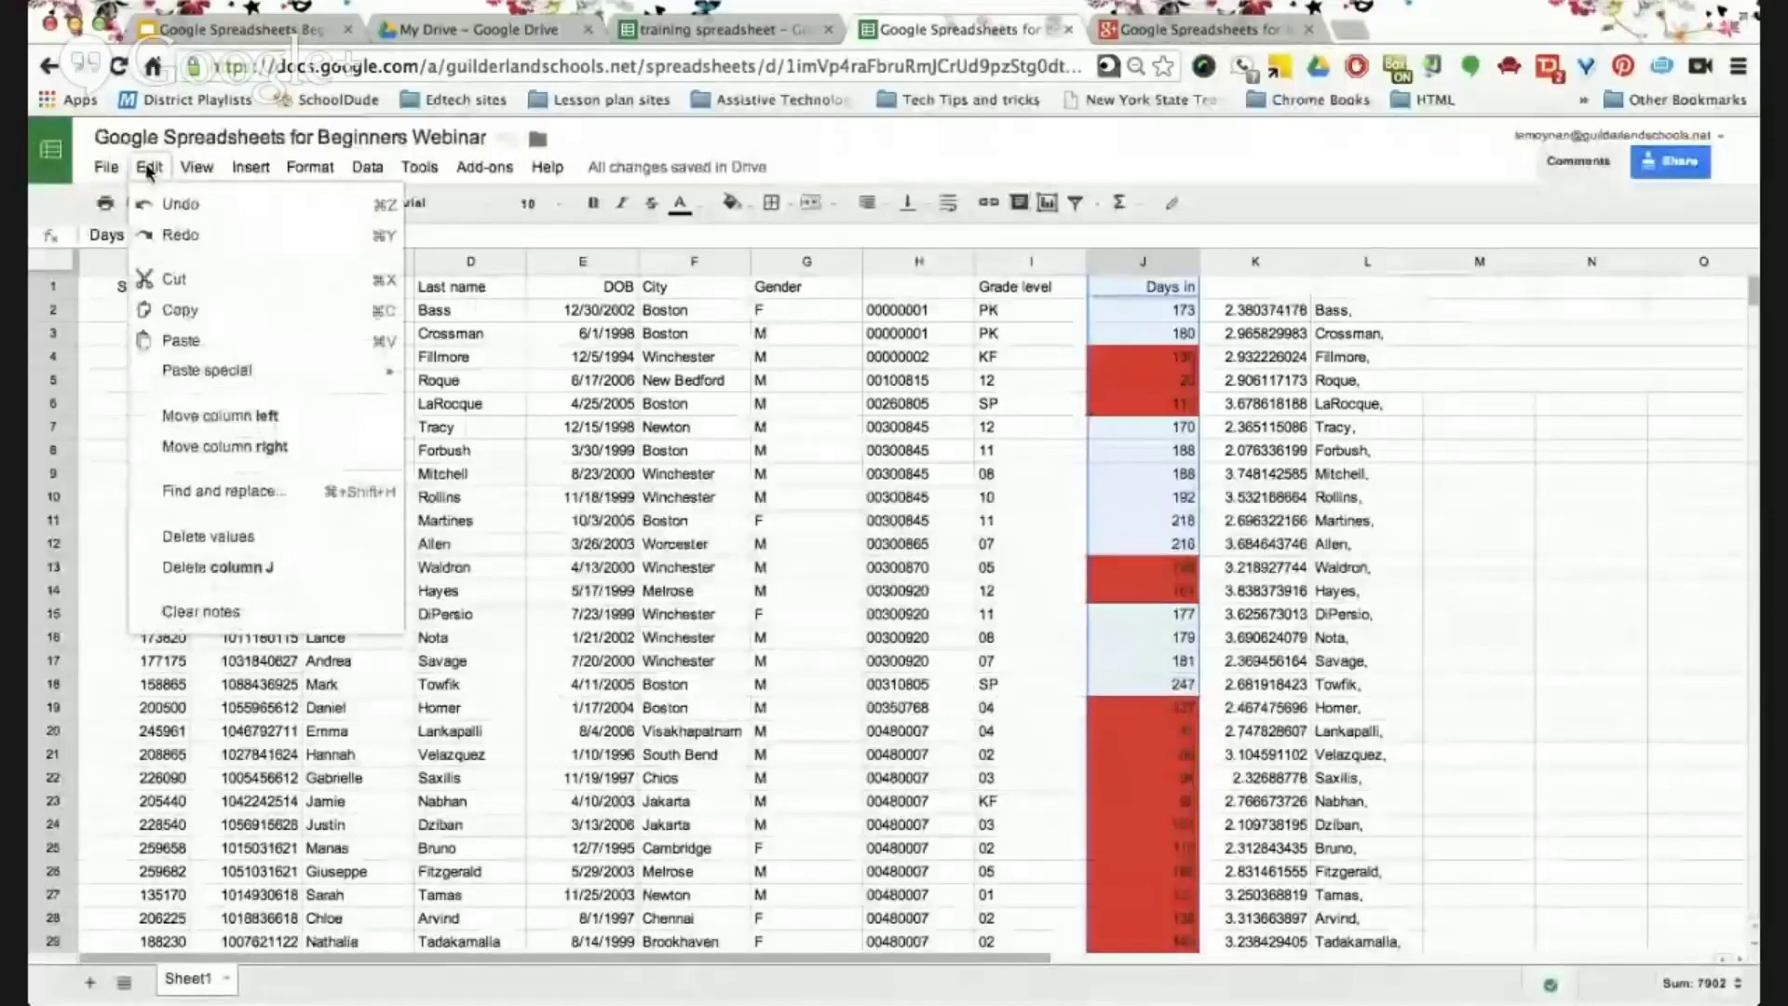
mouse_move(195, 170)
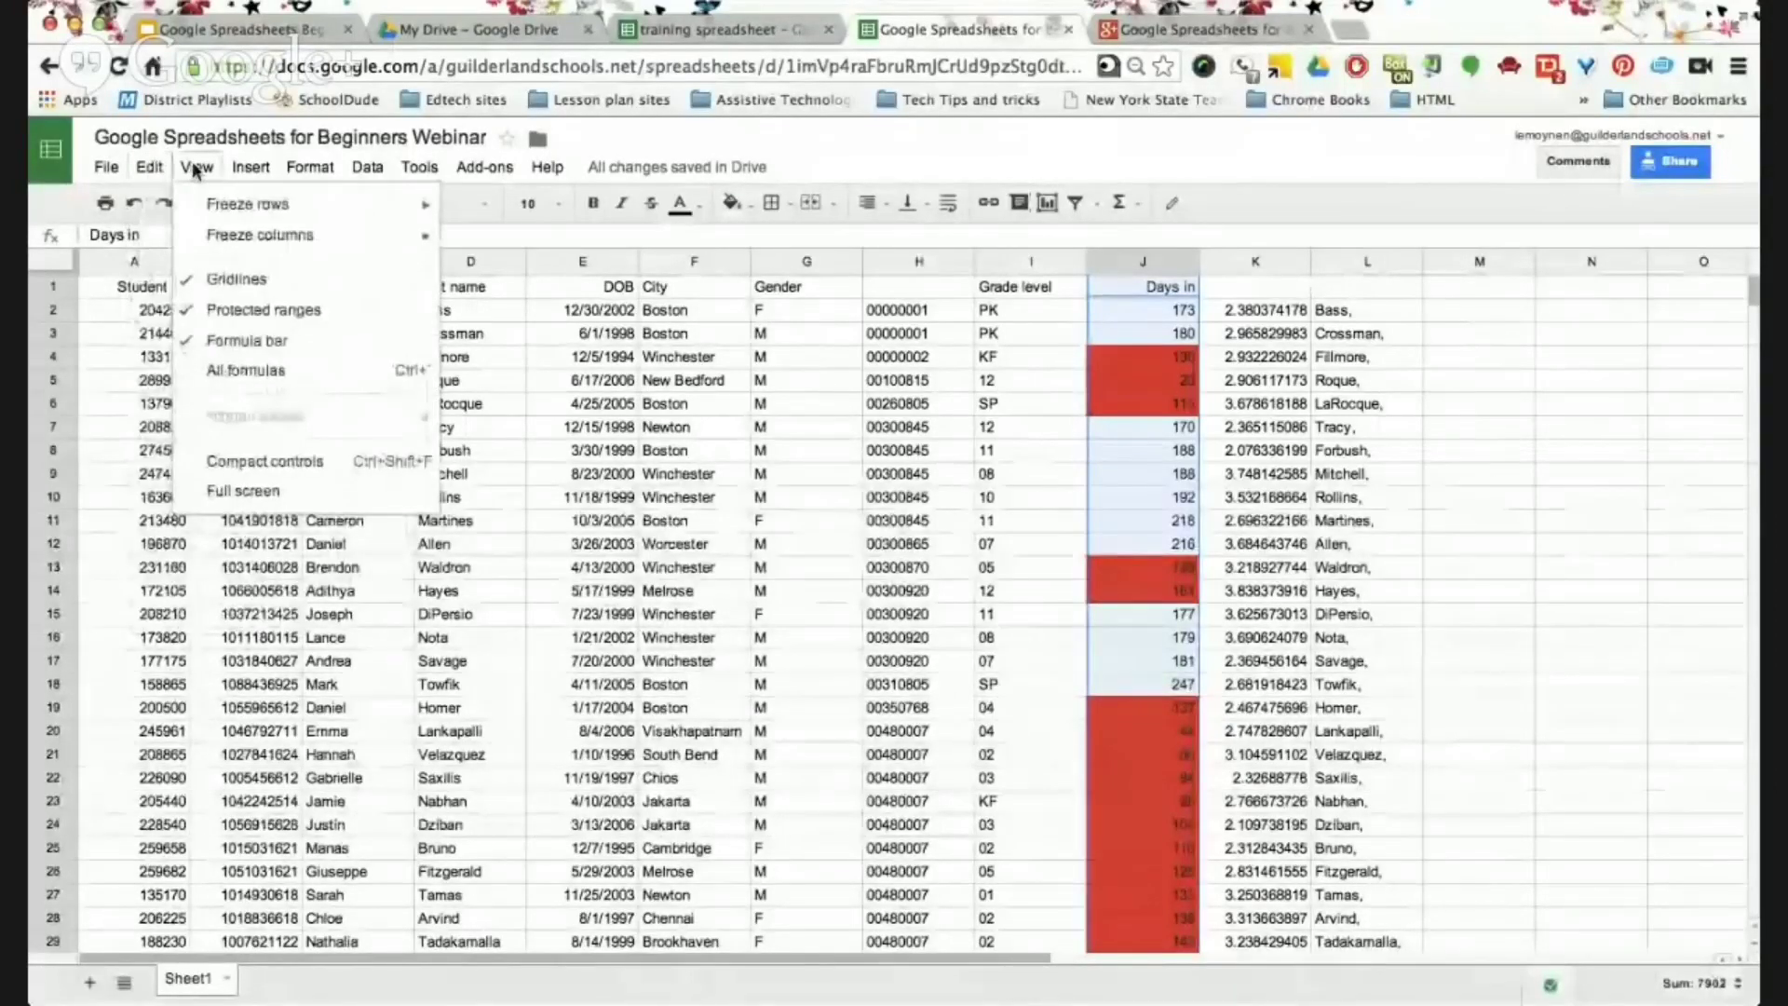
mouse_move(244, 207)
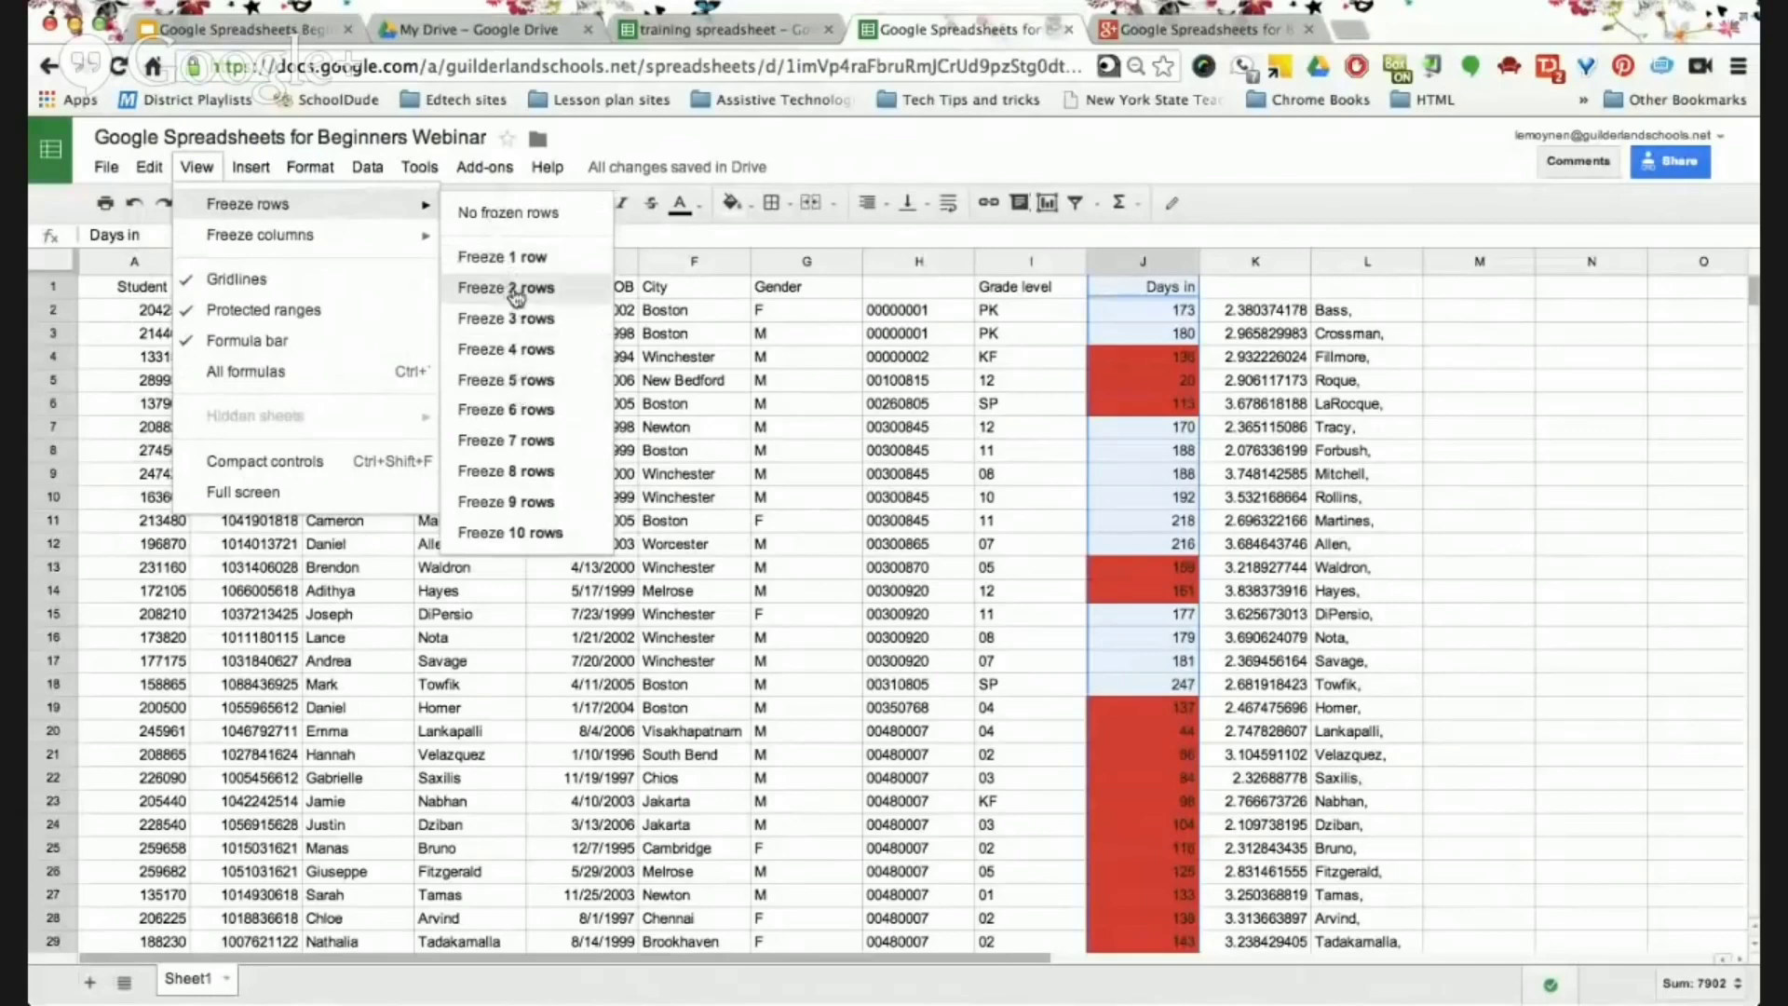
click(518, 411)
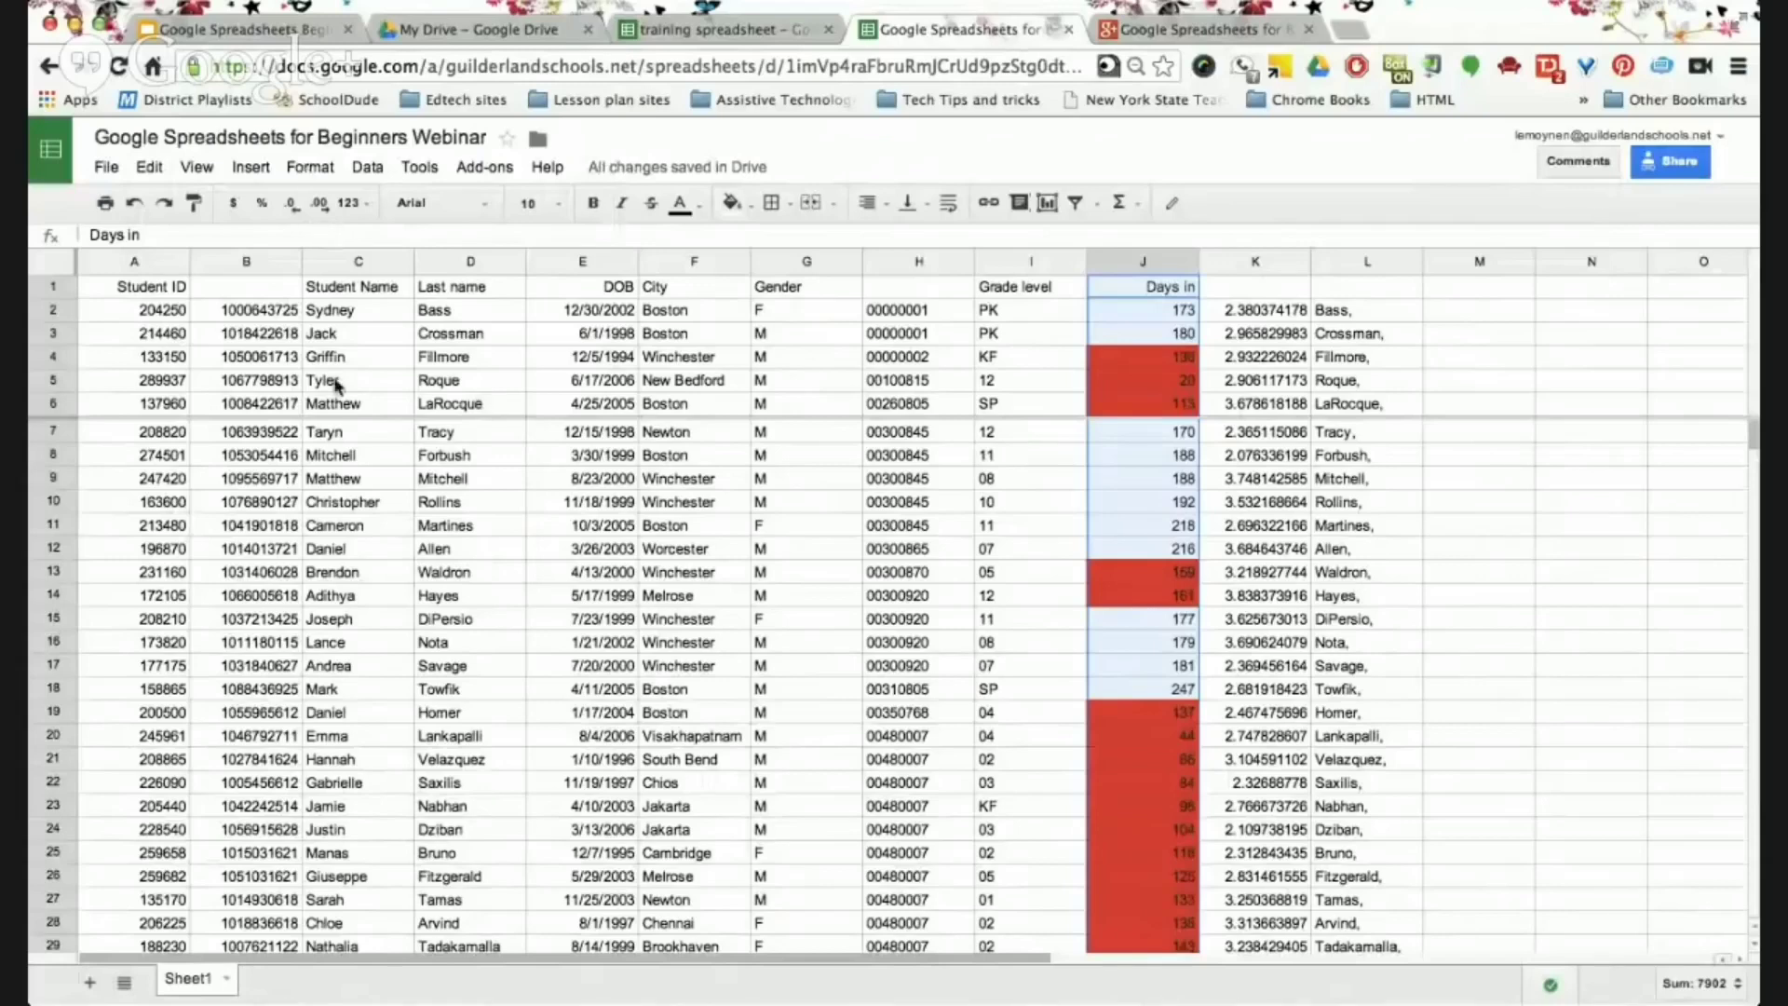
scroll(359, 538, down, 10)
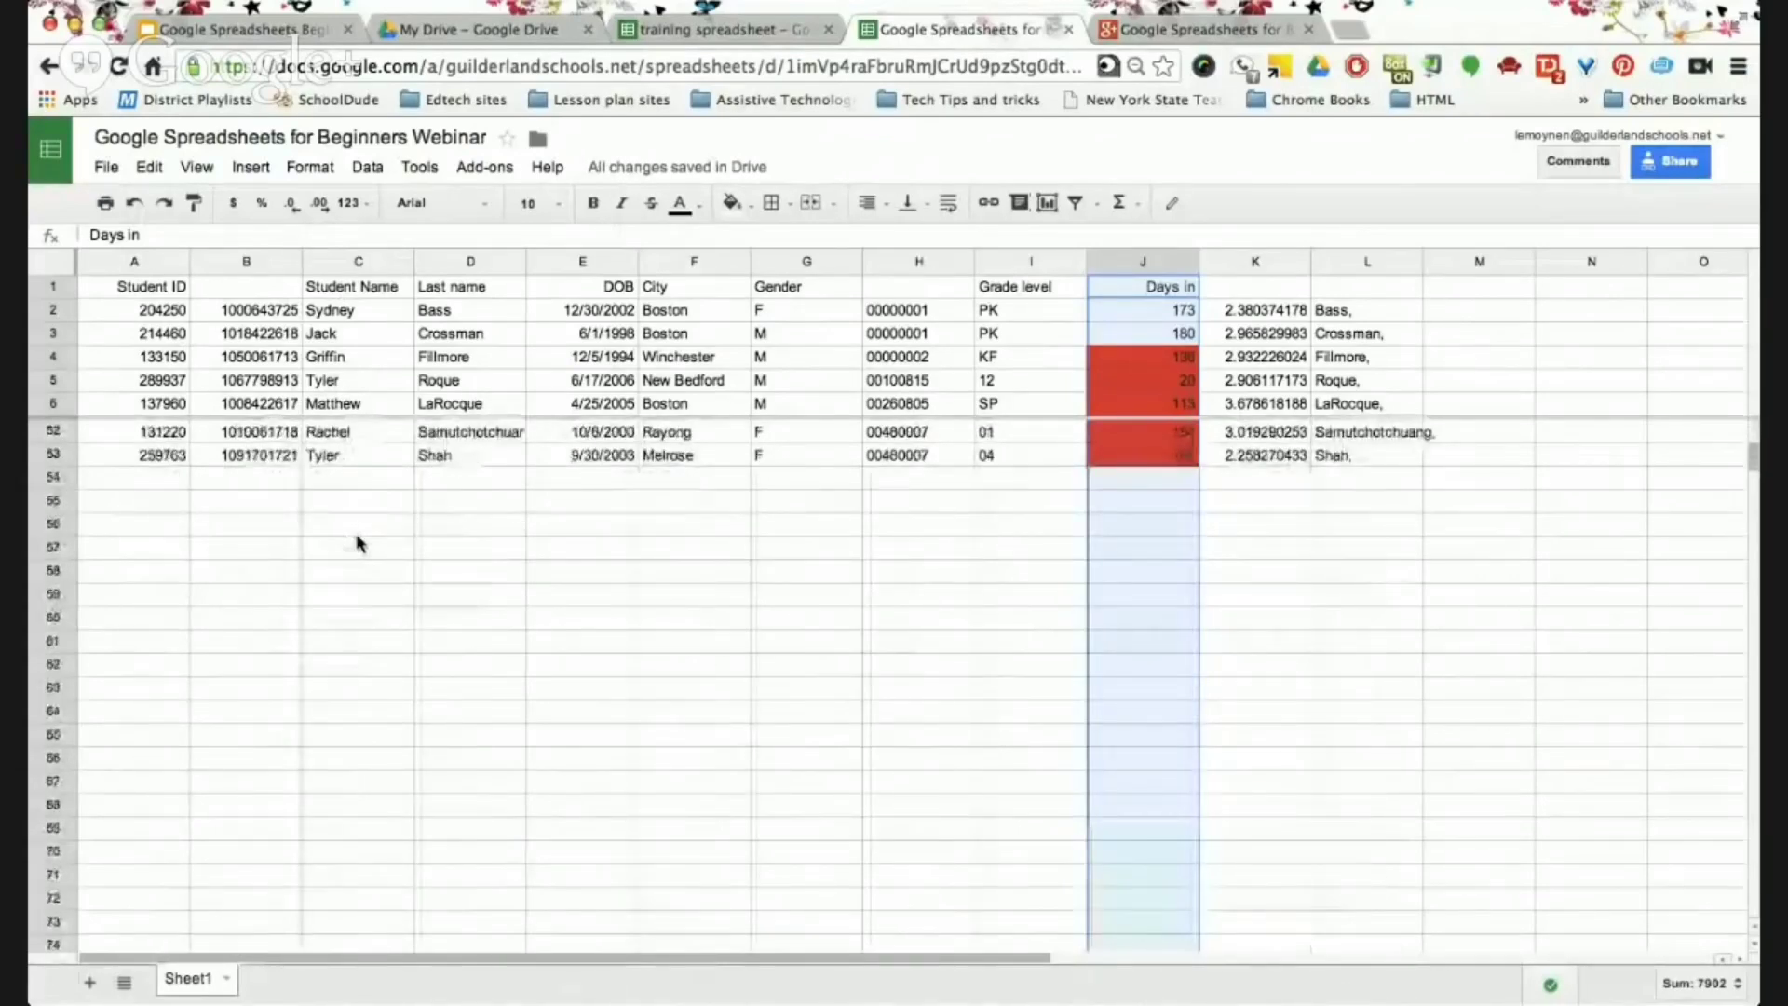
scroll(359, 543, up, 10)
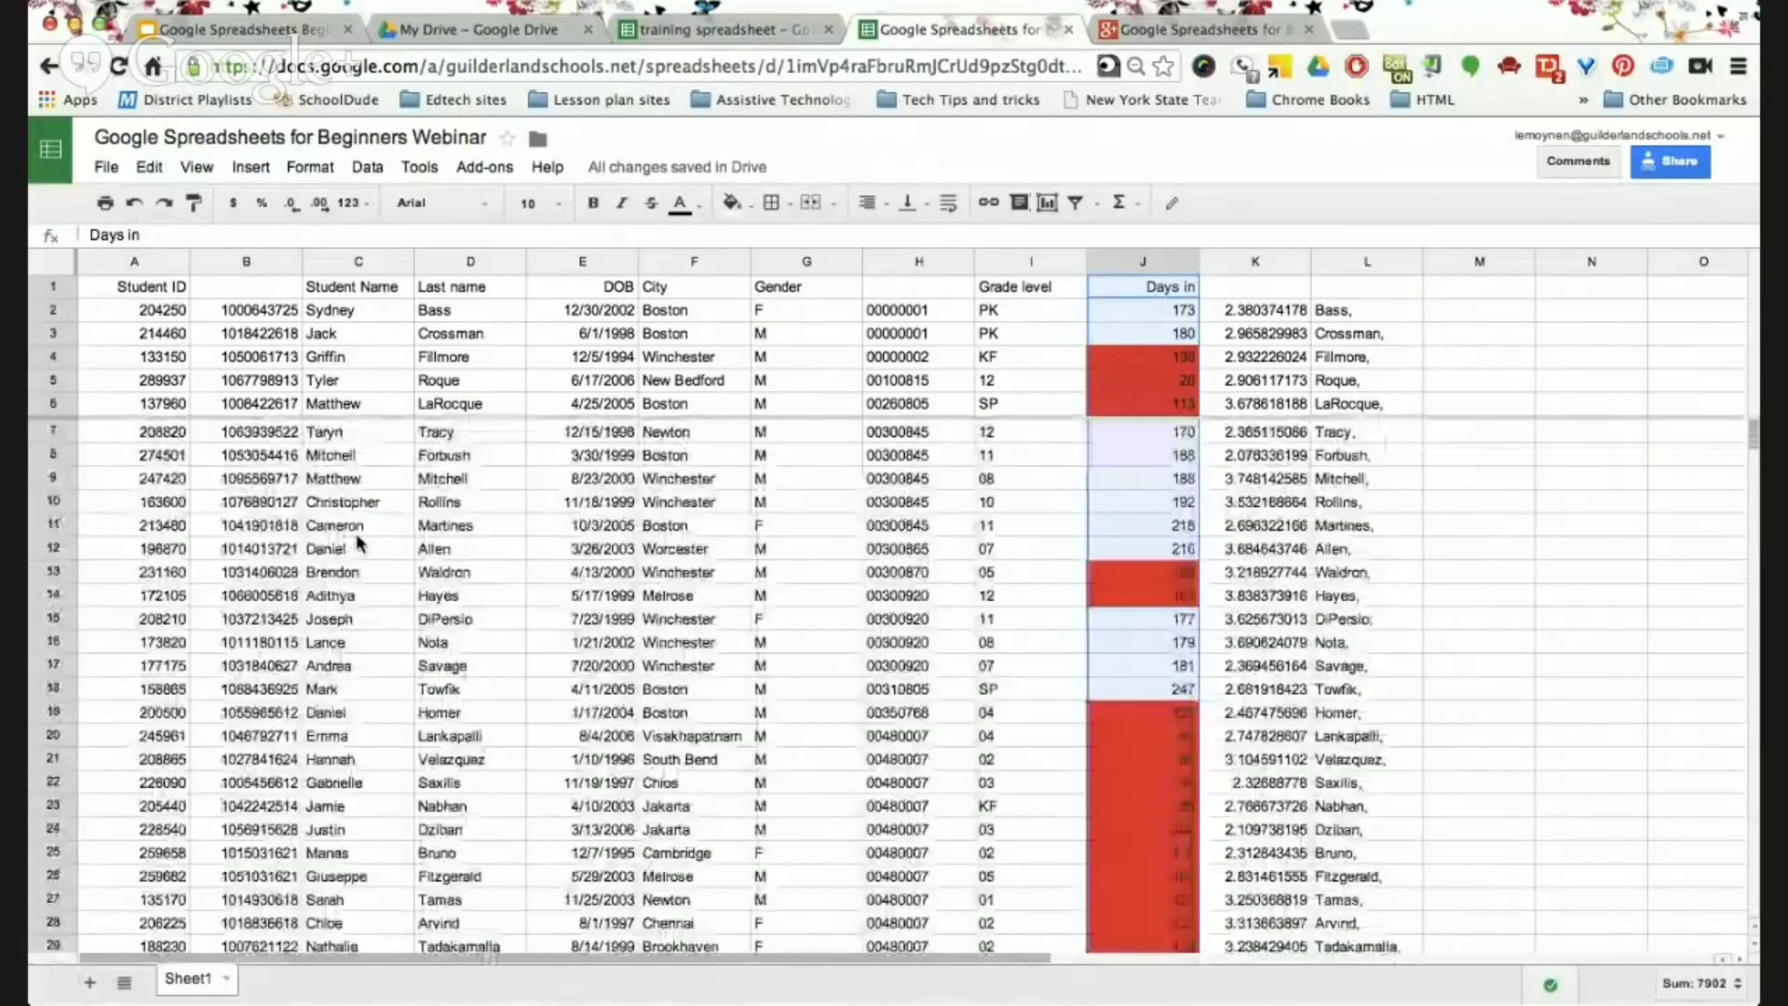
click(136, 205)
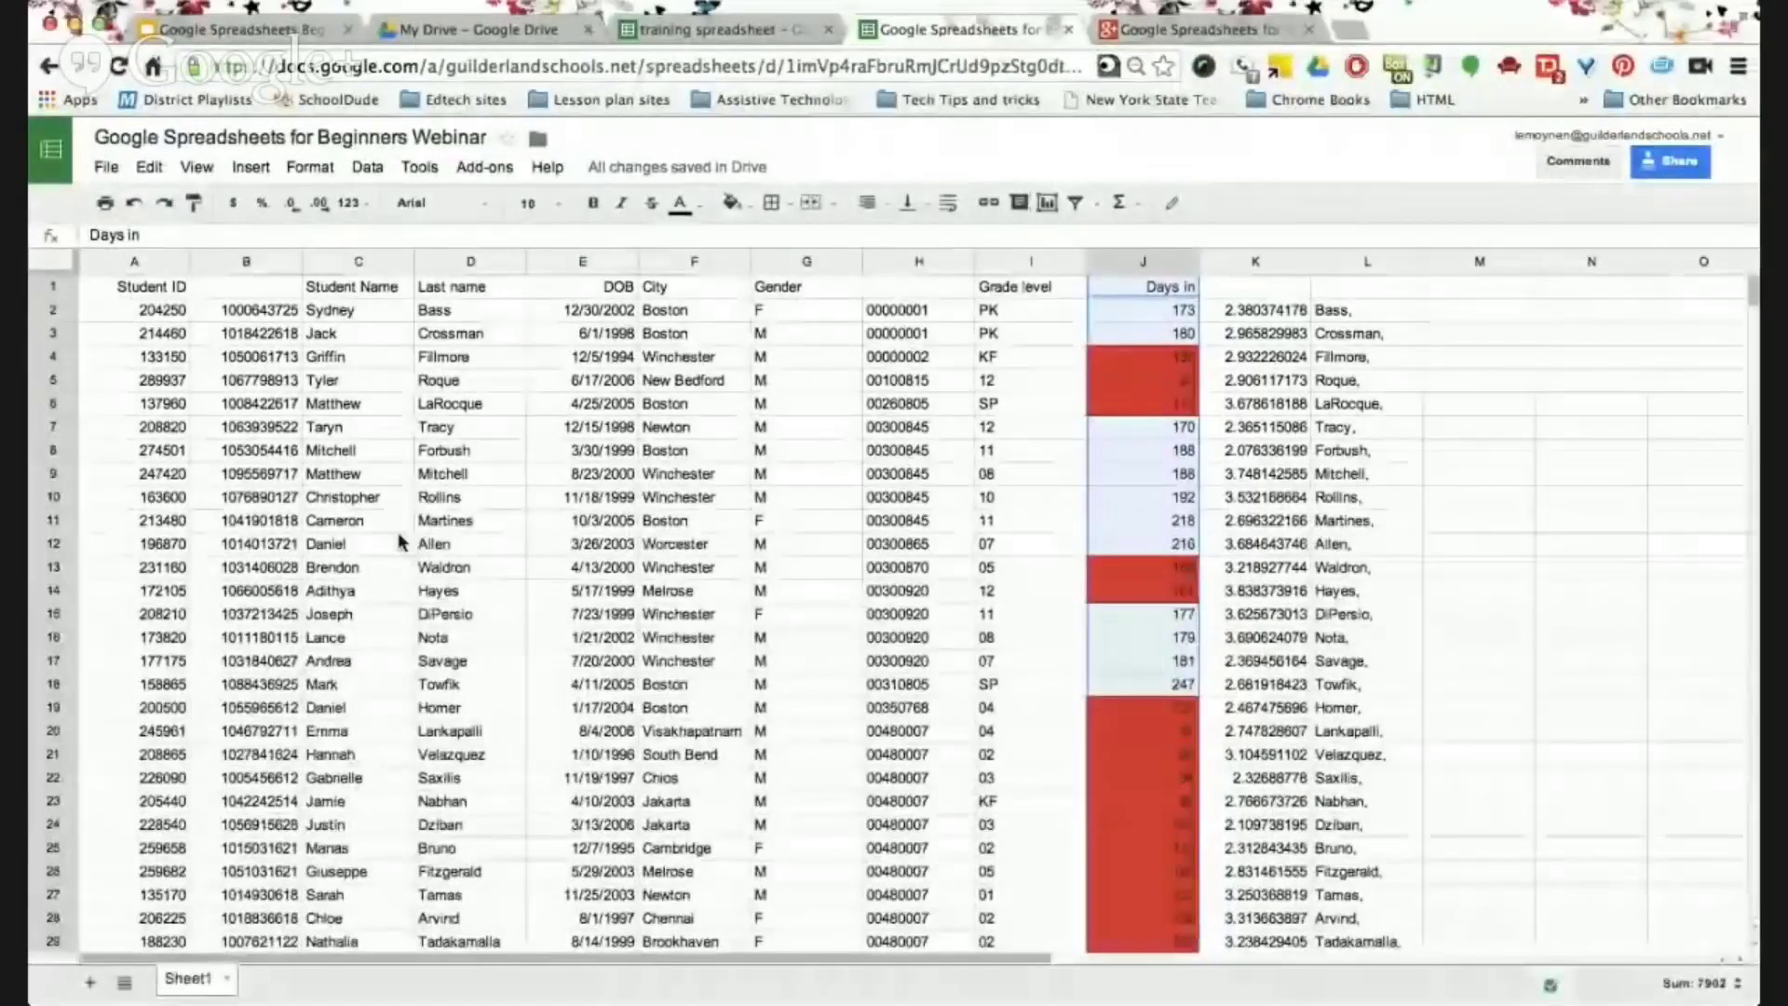
click(269, 40)
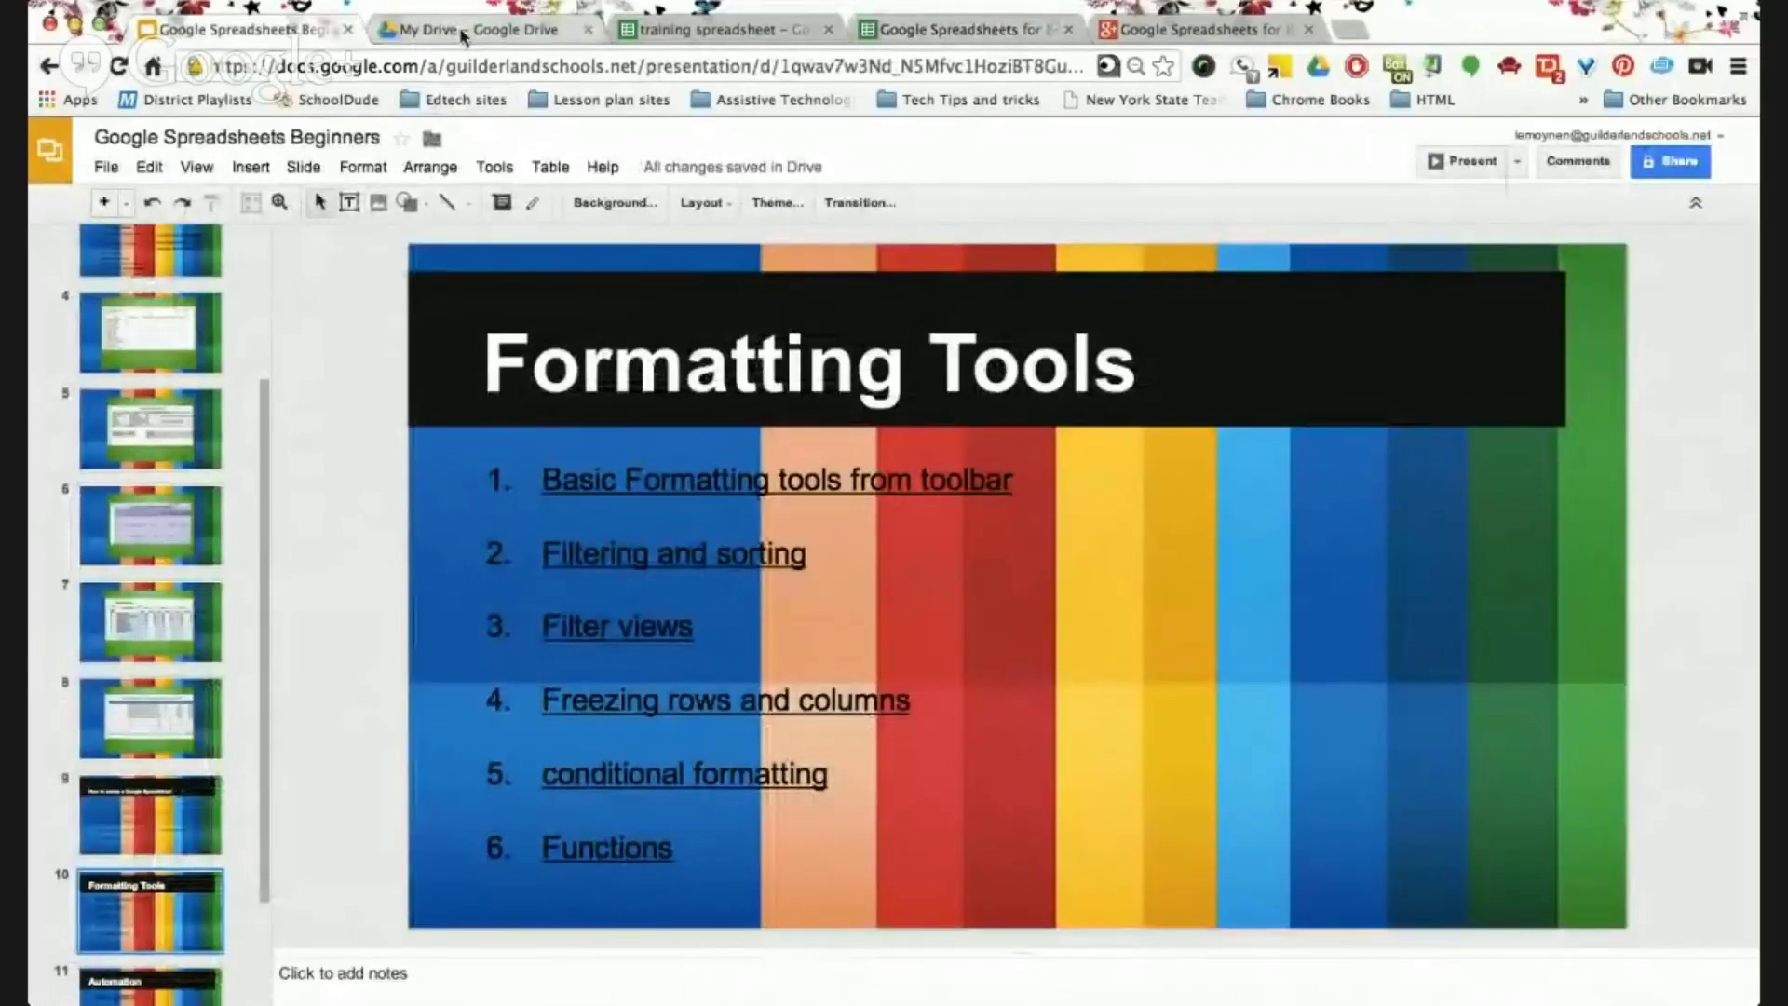
Return from the Slides deck to the Beginners Webinar student spreadsheet.
click(927, 29)
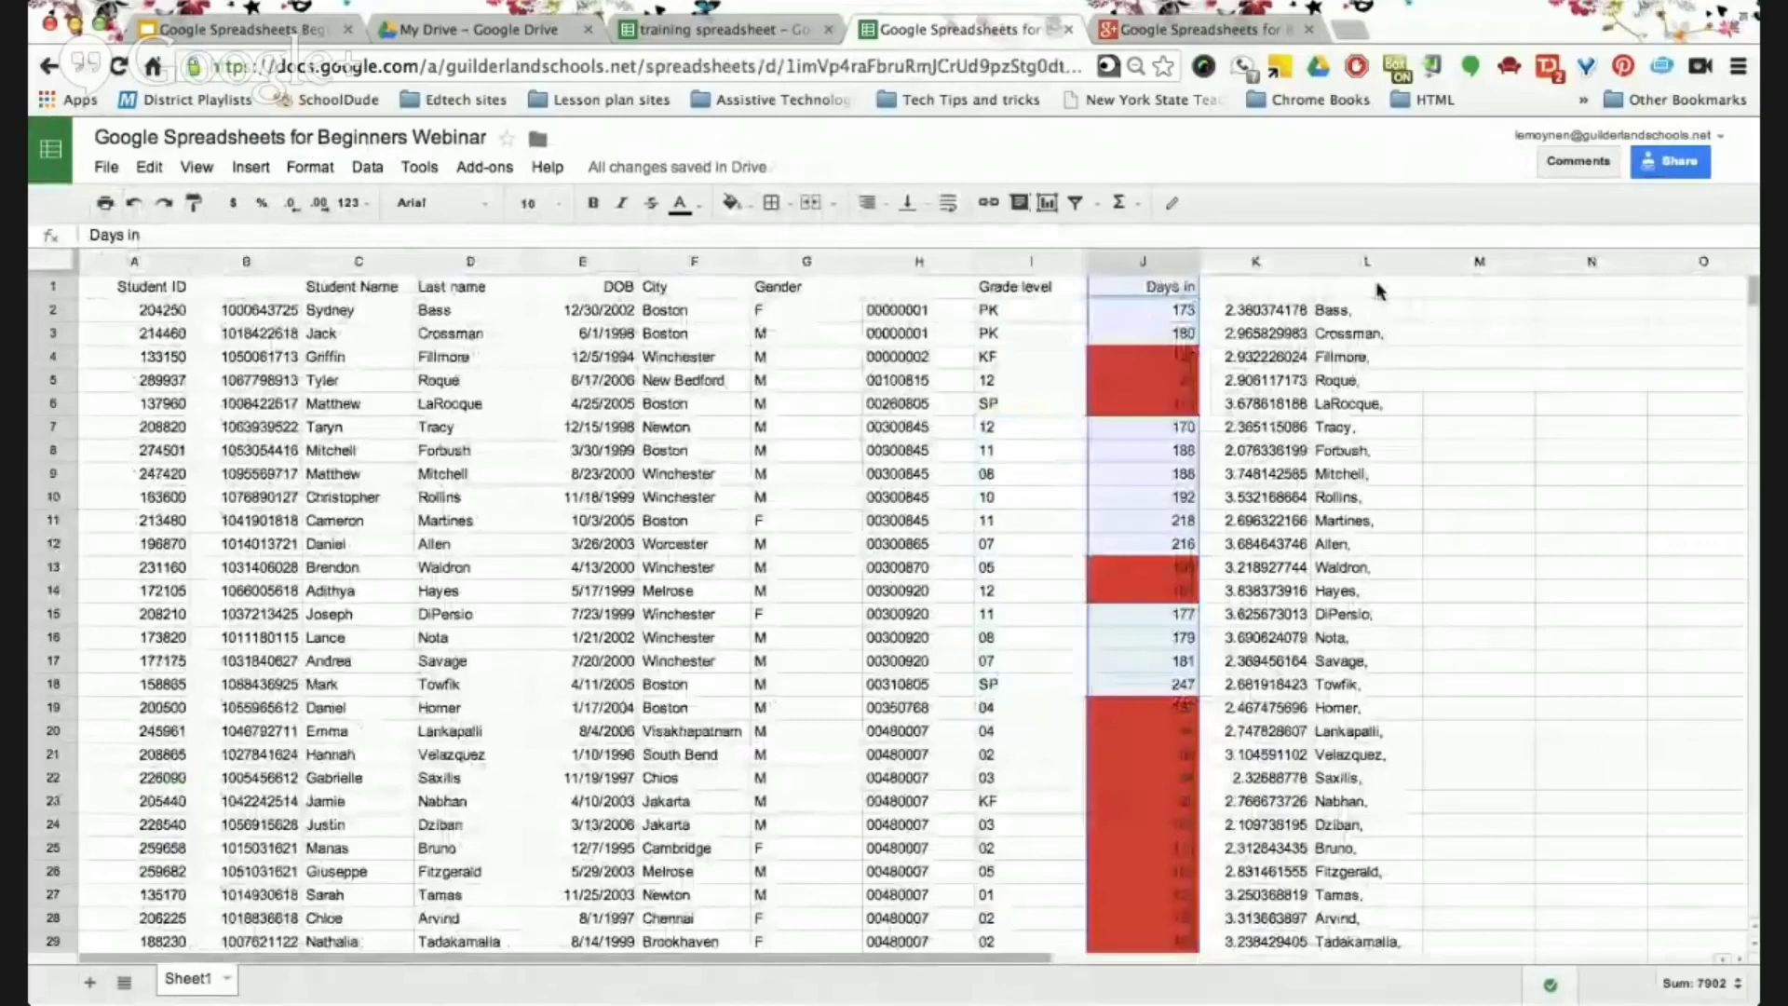
Enter the heading 'Average' in cell K1, correcting the mistyped capital V.
click(1320, 363)
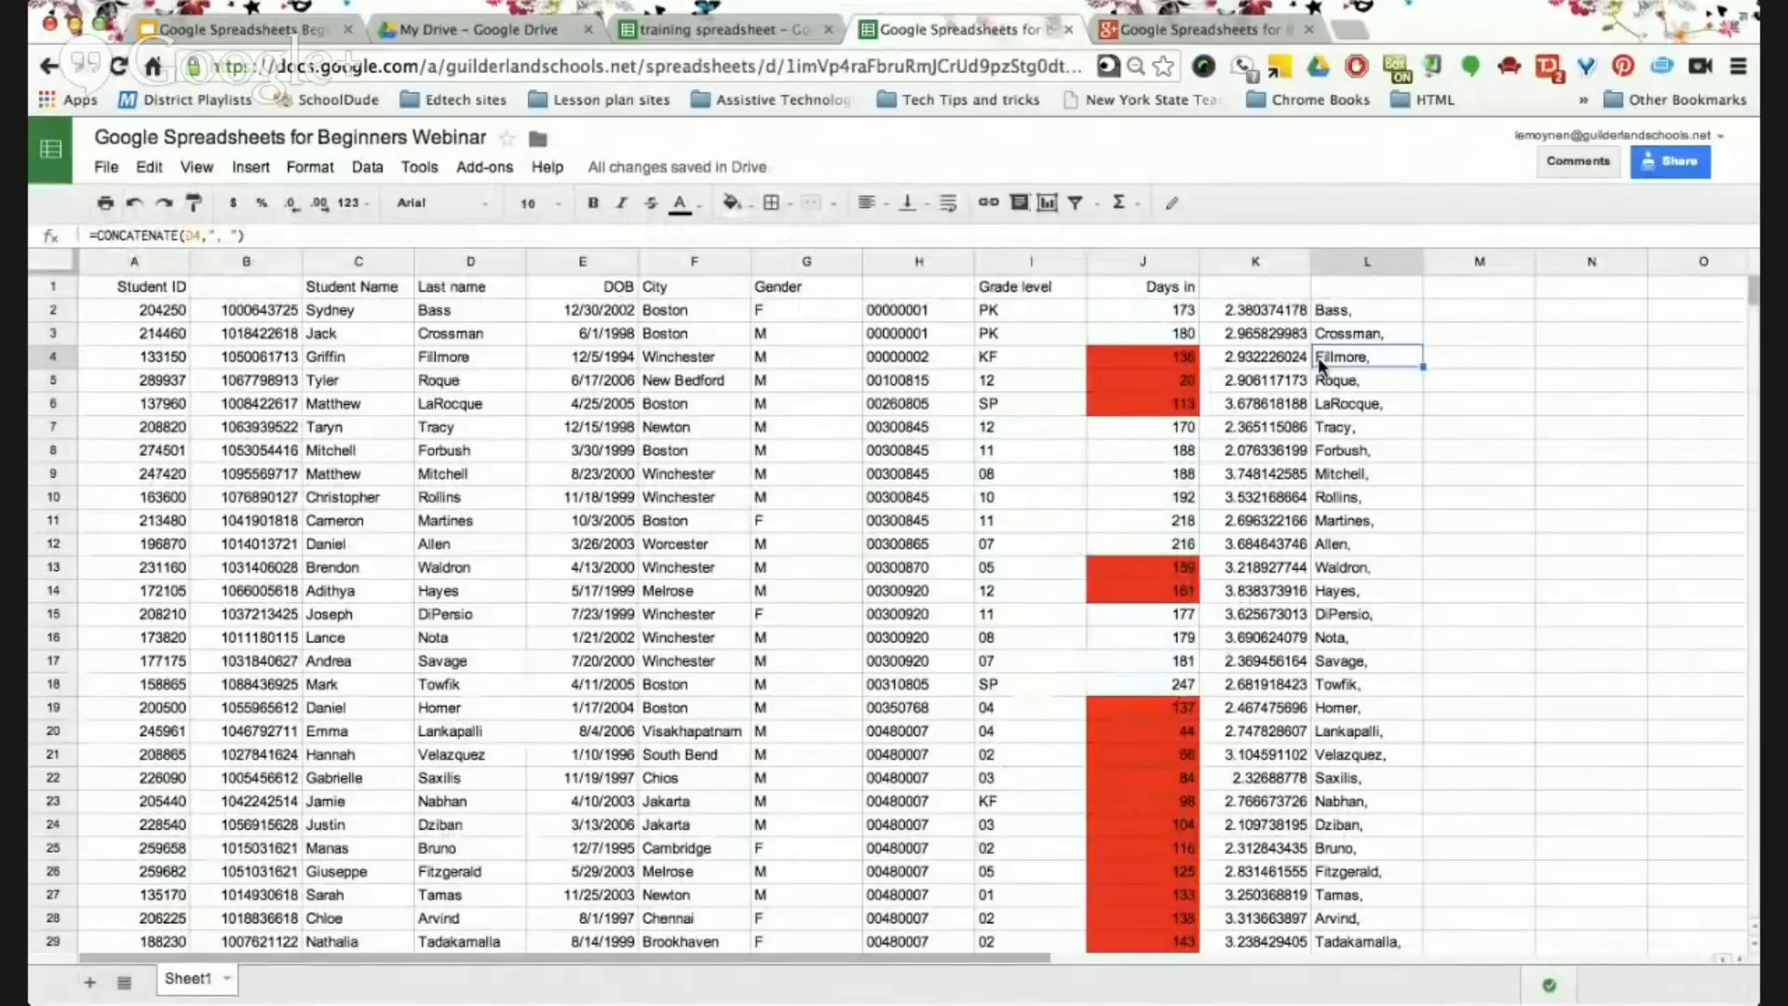
click(1259, 284)
double_click(1260, 284)
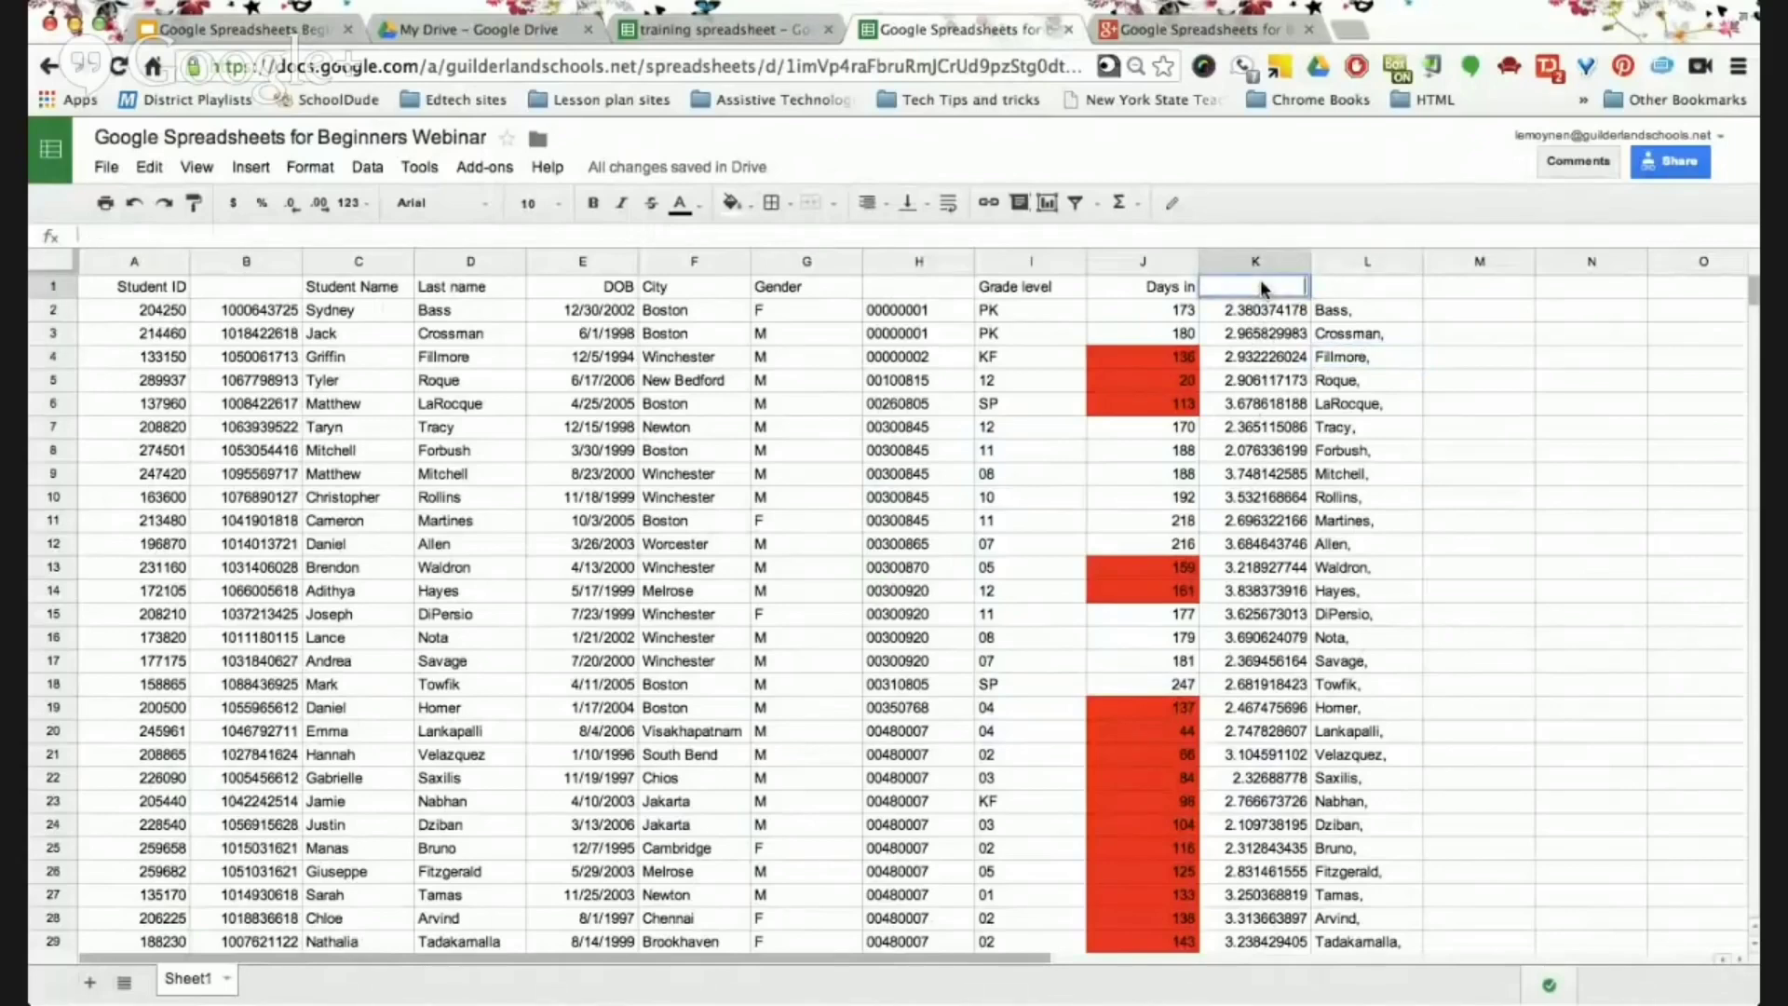
text(AVerage)
key(BackSpace)
key(BackSpace)
key(BackSpace)
key(BackSpace)
key(BackSpace)
key(BackSpace)
text(verage)
key(Return)
click(1259, 328)
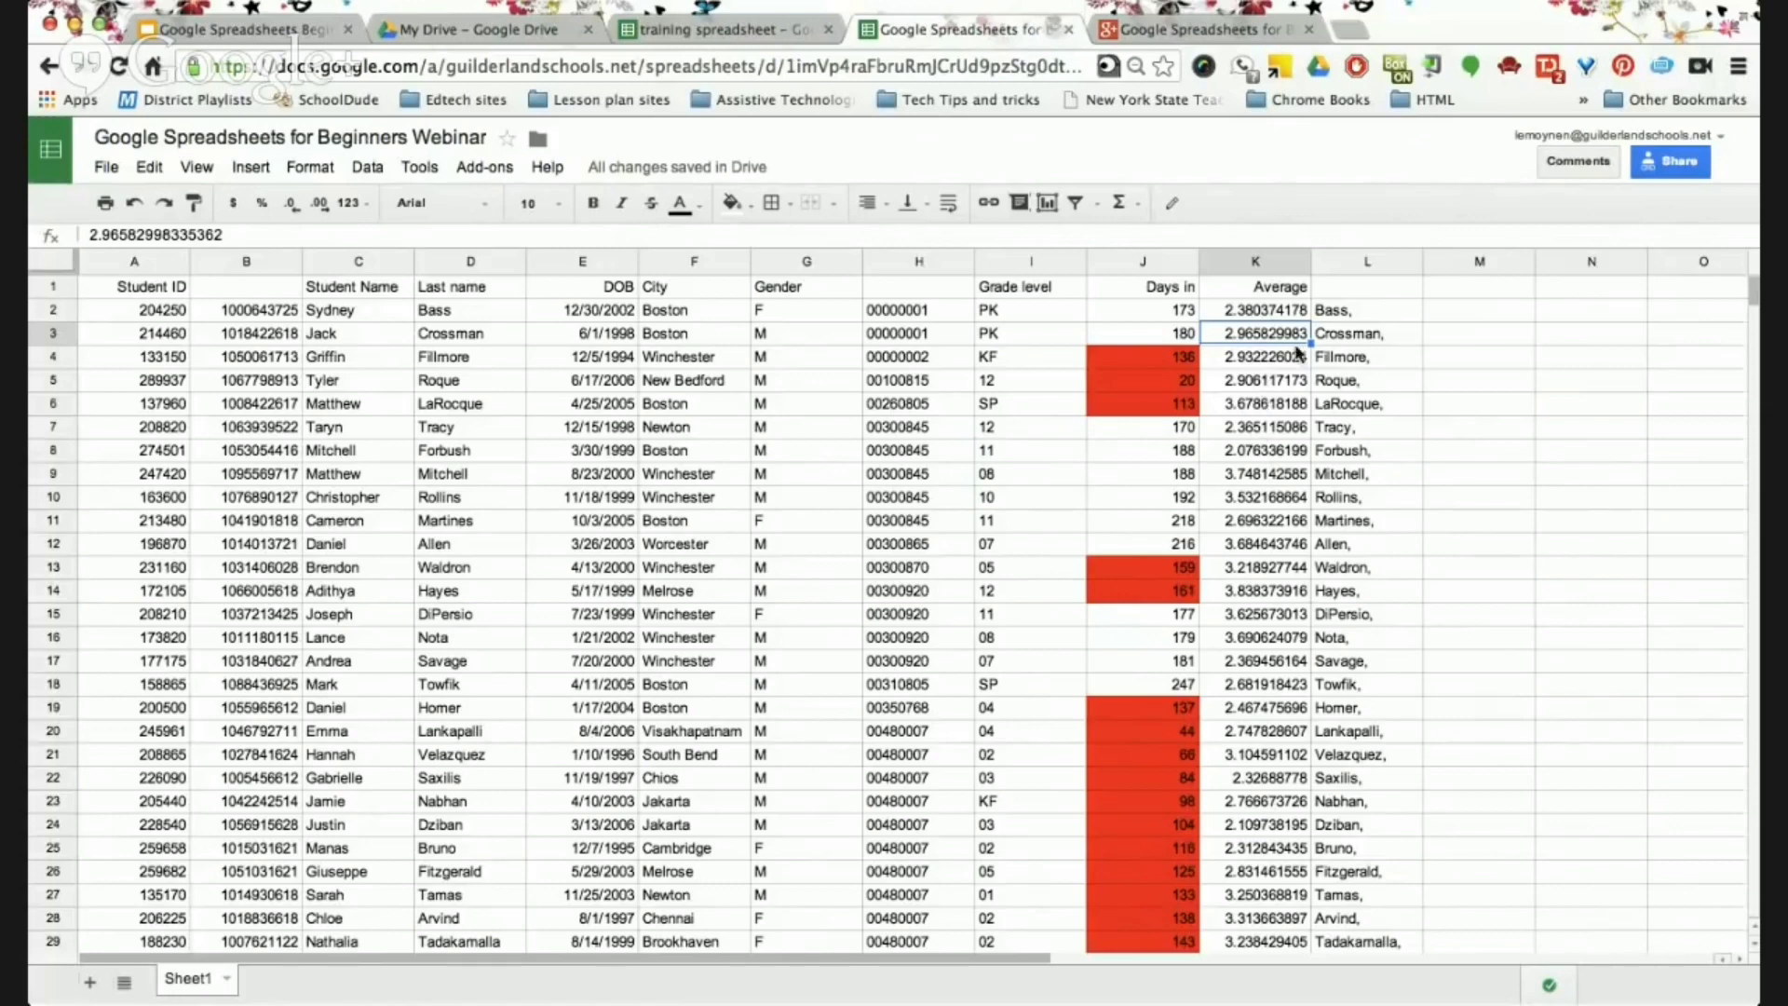
Delete the last-name column L and begin a new formula in cell L2.
click(1410, 262)
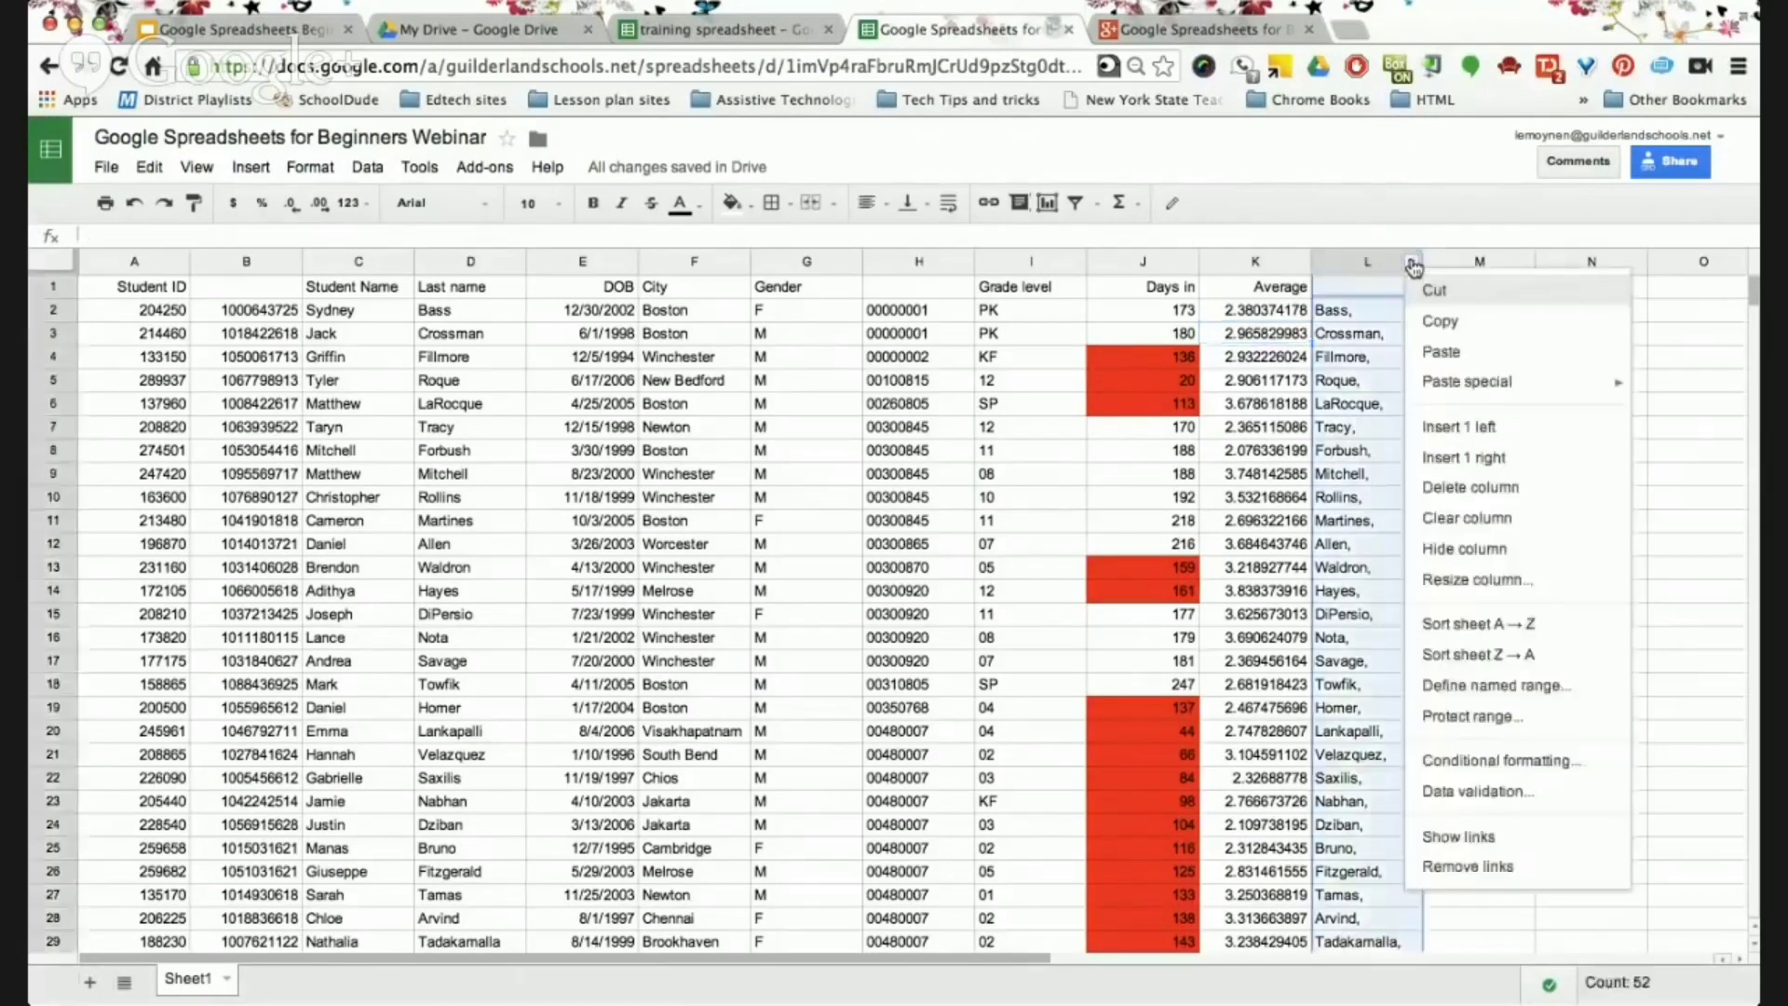
click(1469, 487)
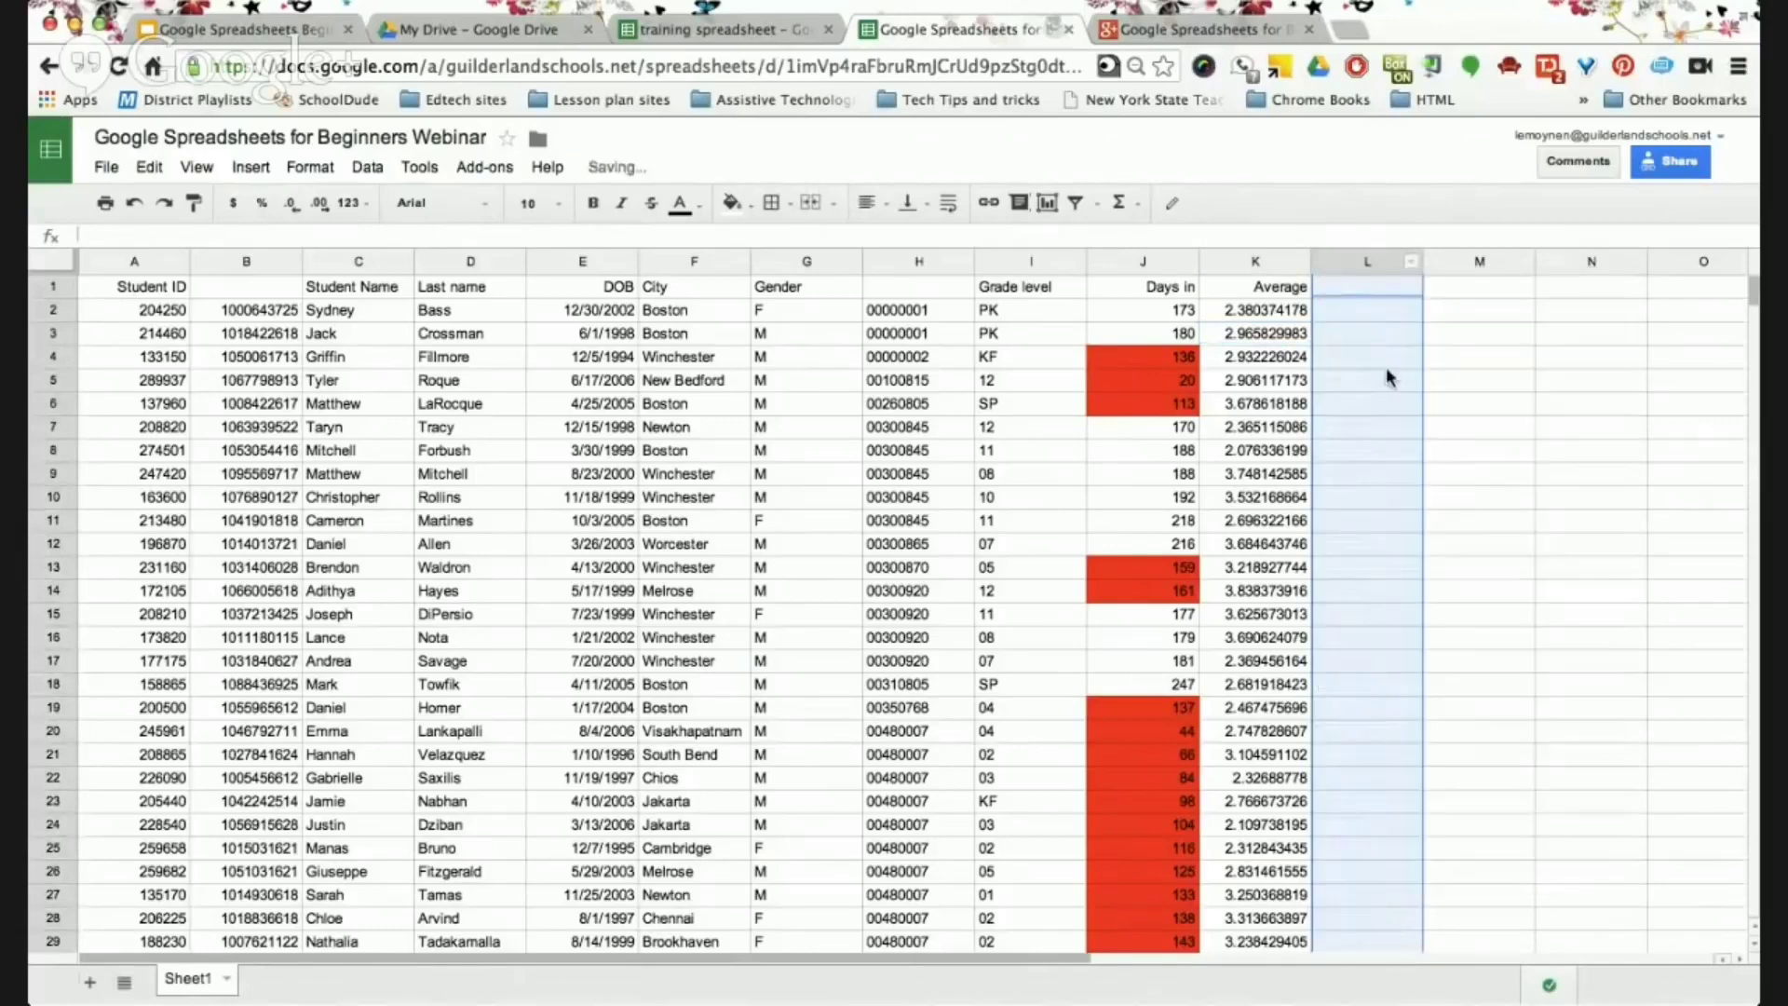
click(1341, 286)
click(1335, 313)
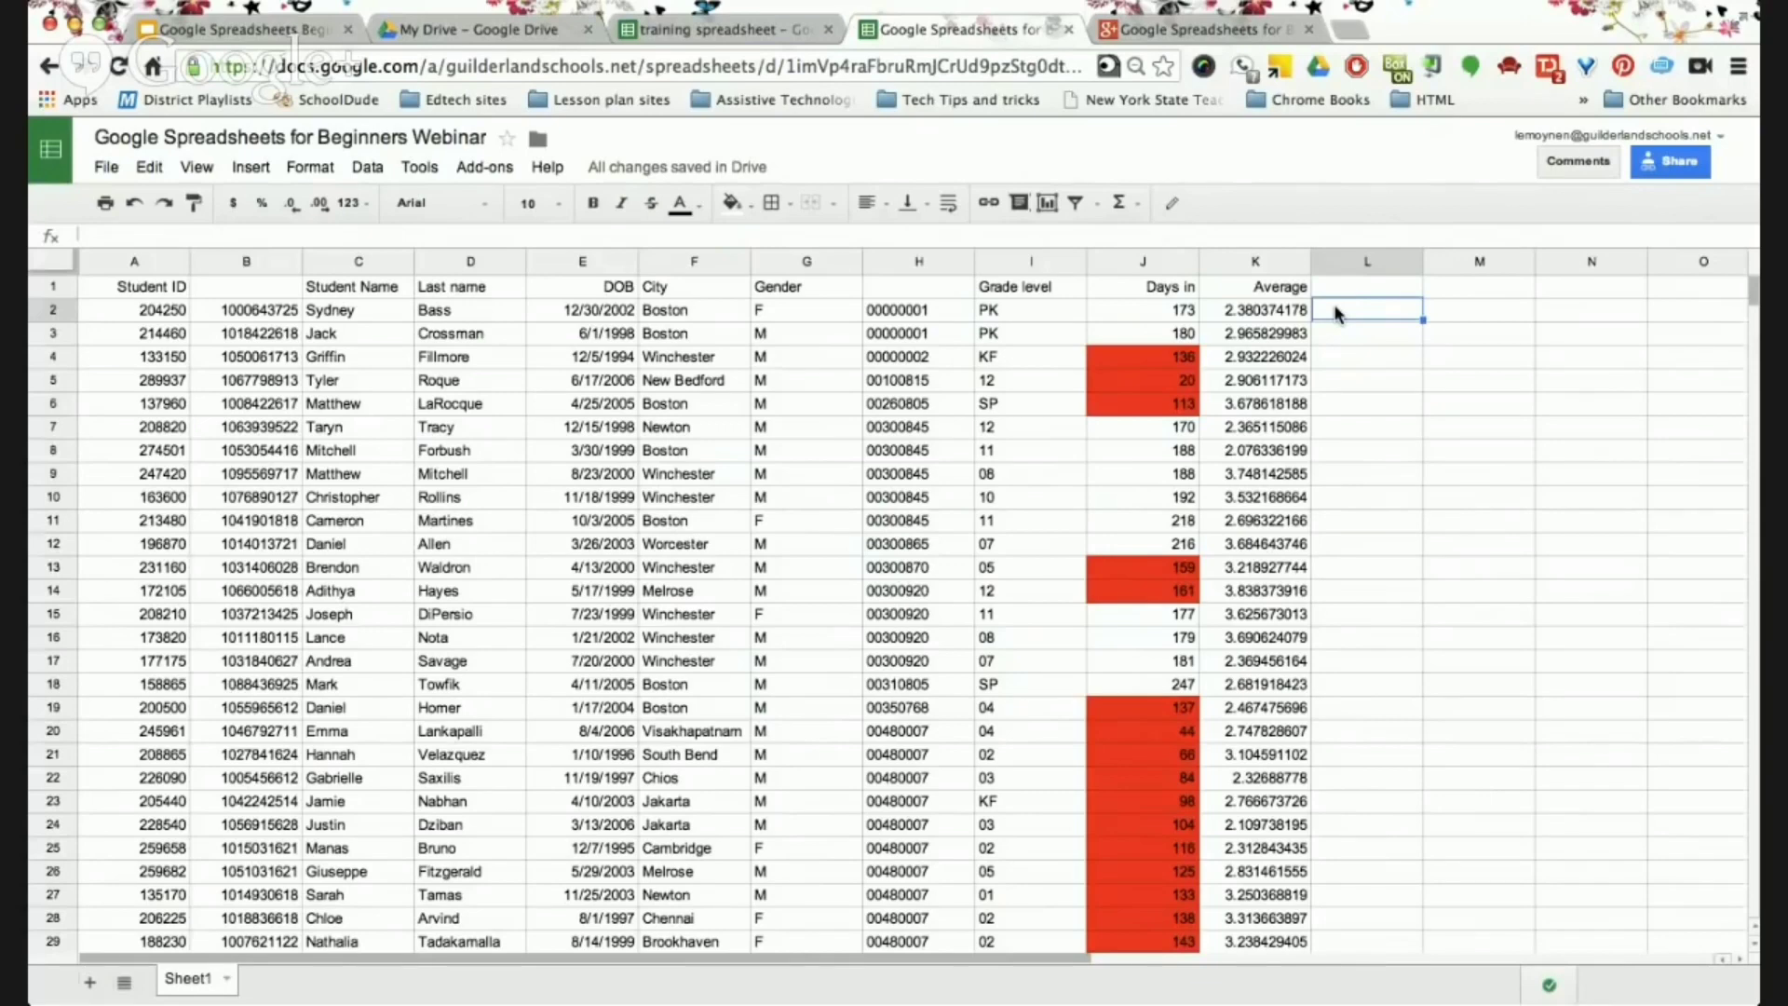
text(=)
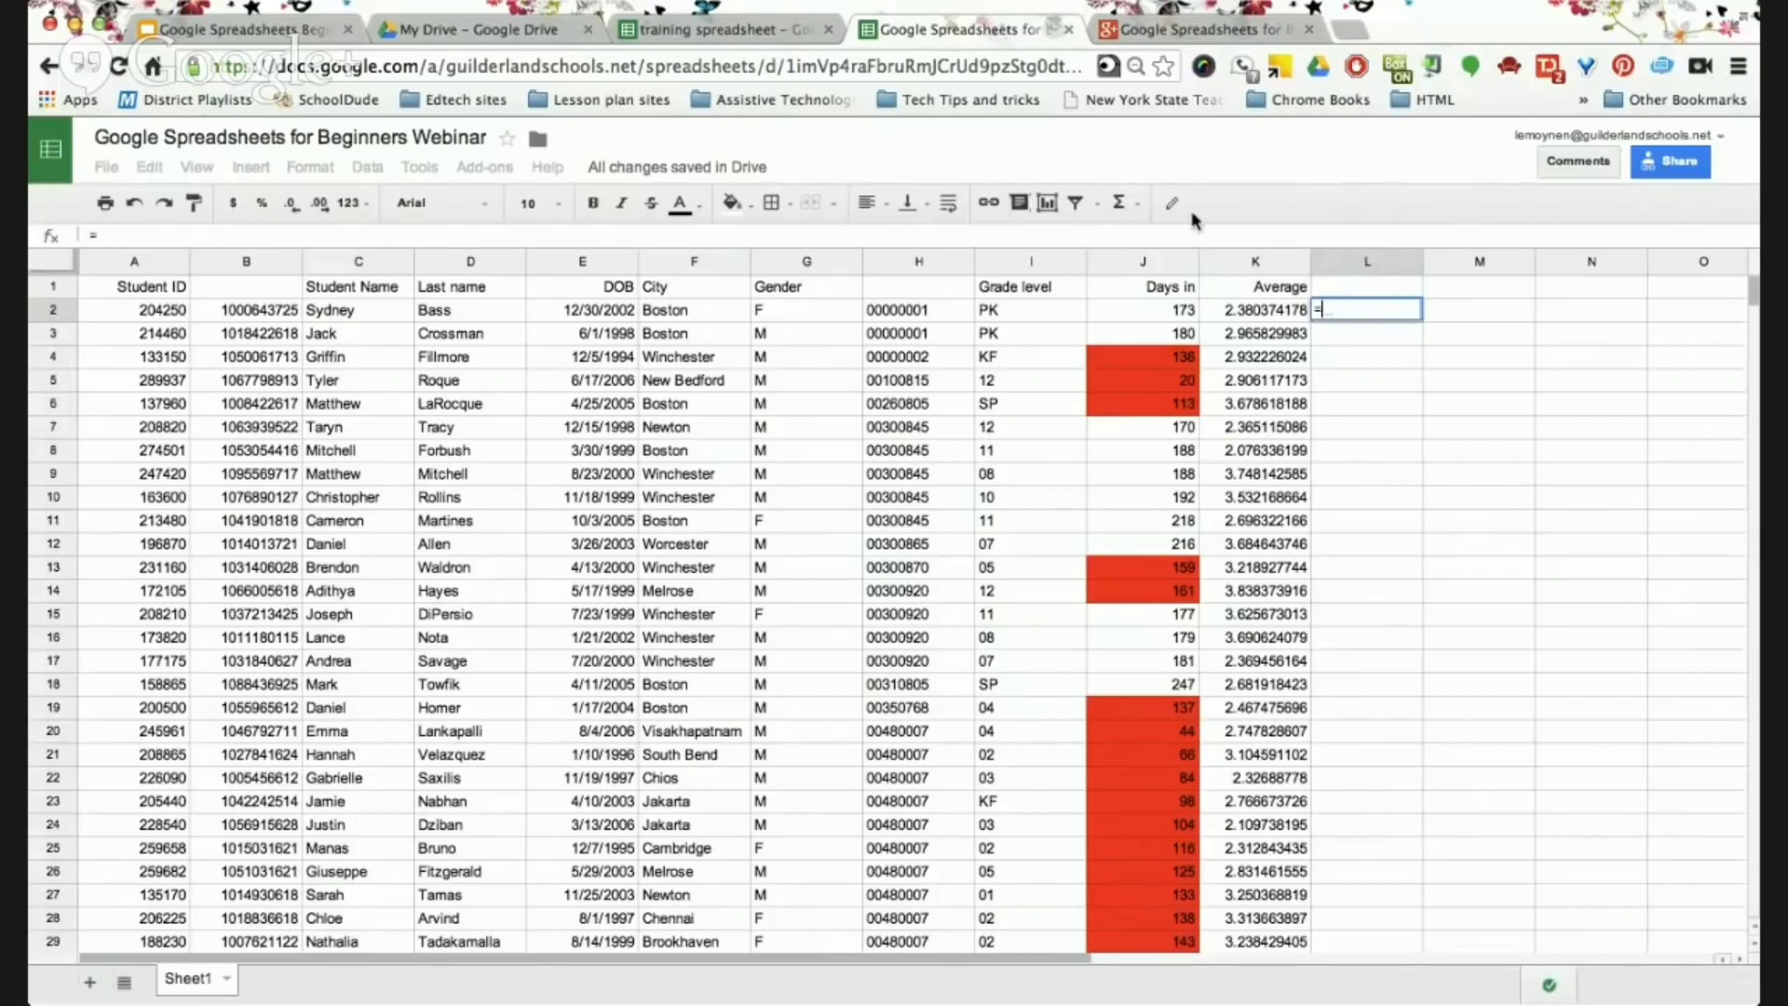
Enter =SUM(H2) in cell L2 using the Σ Functions menu.
click(1136, 205)
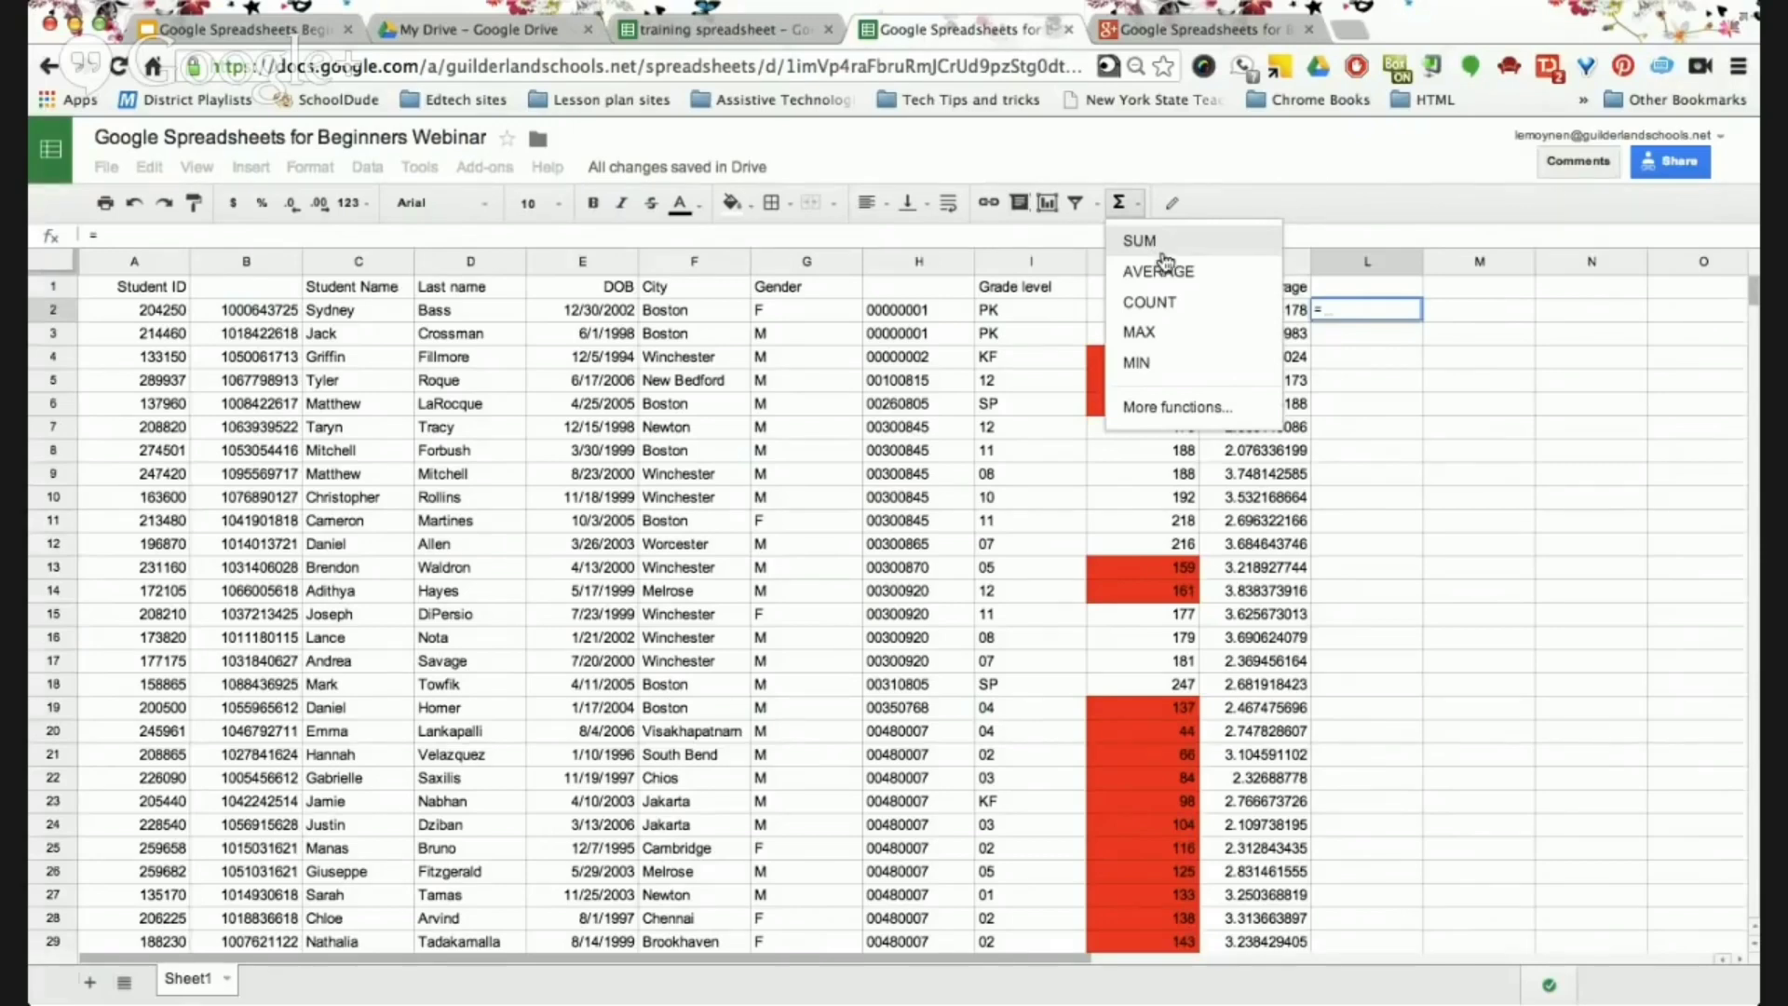
click(1163, 252)
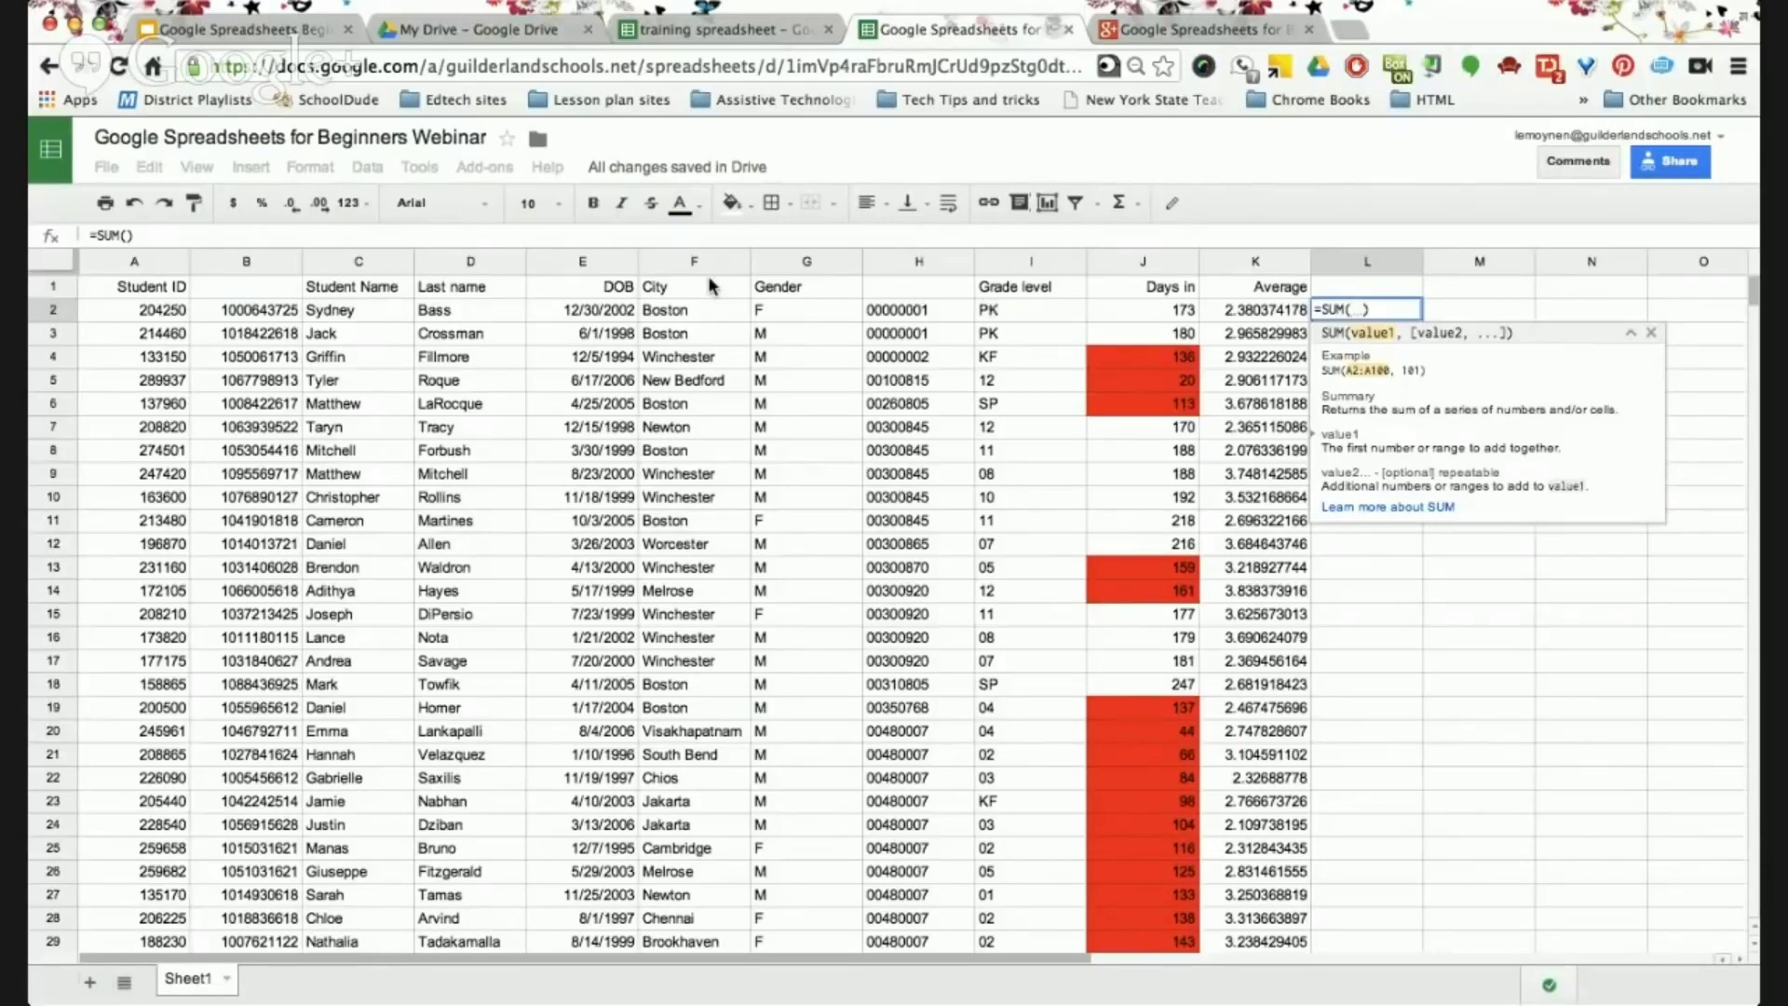
click(929, 311)
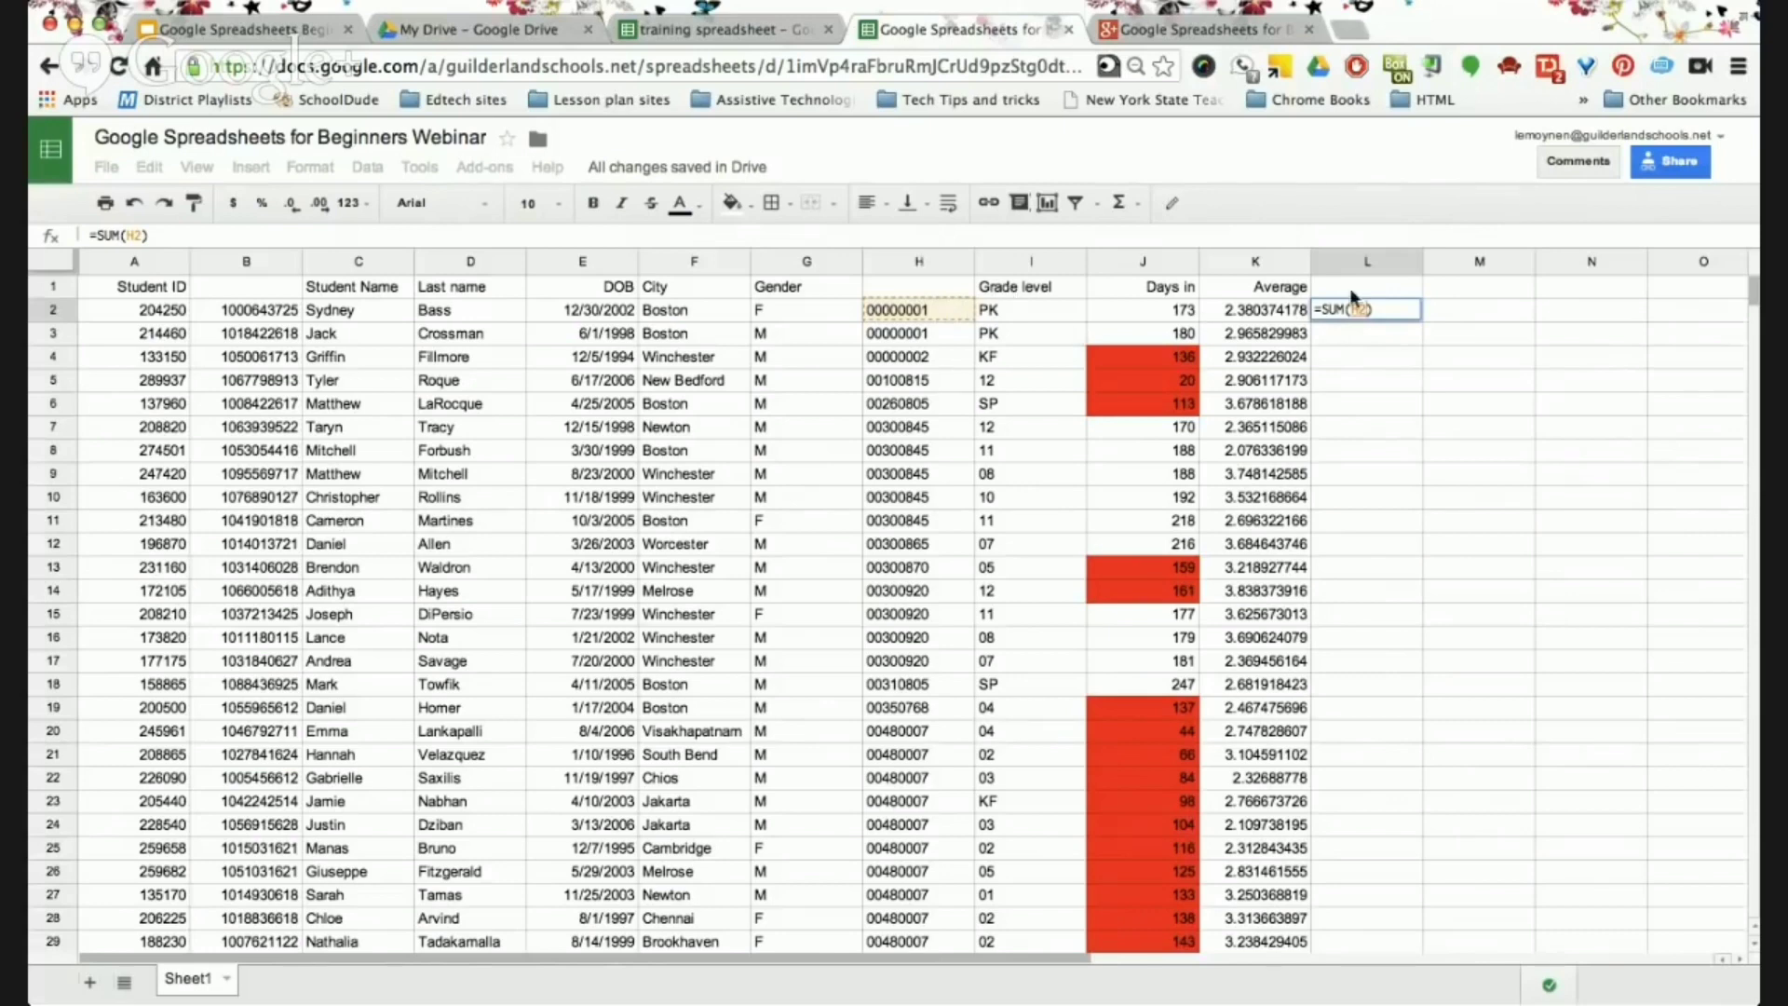
click(1381, 309)
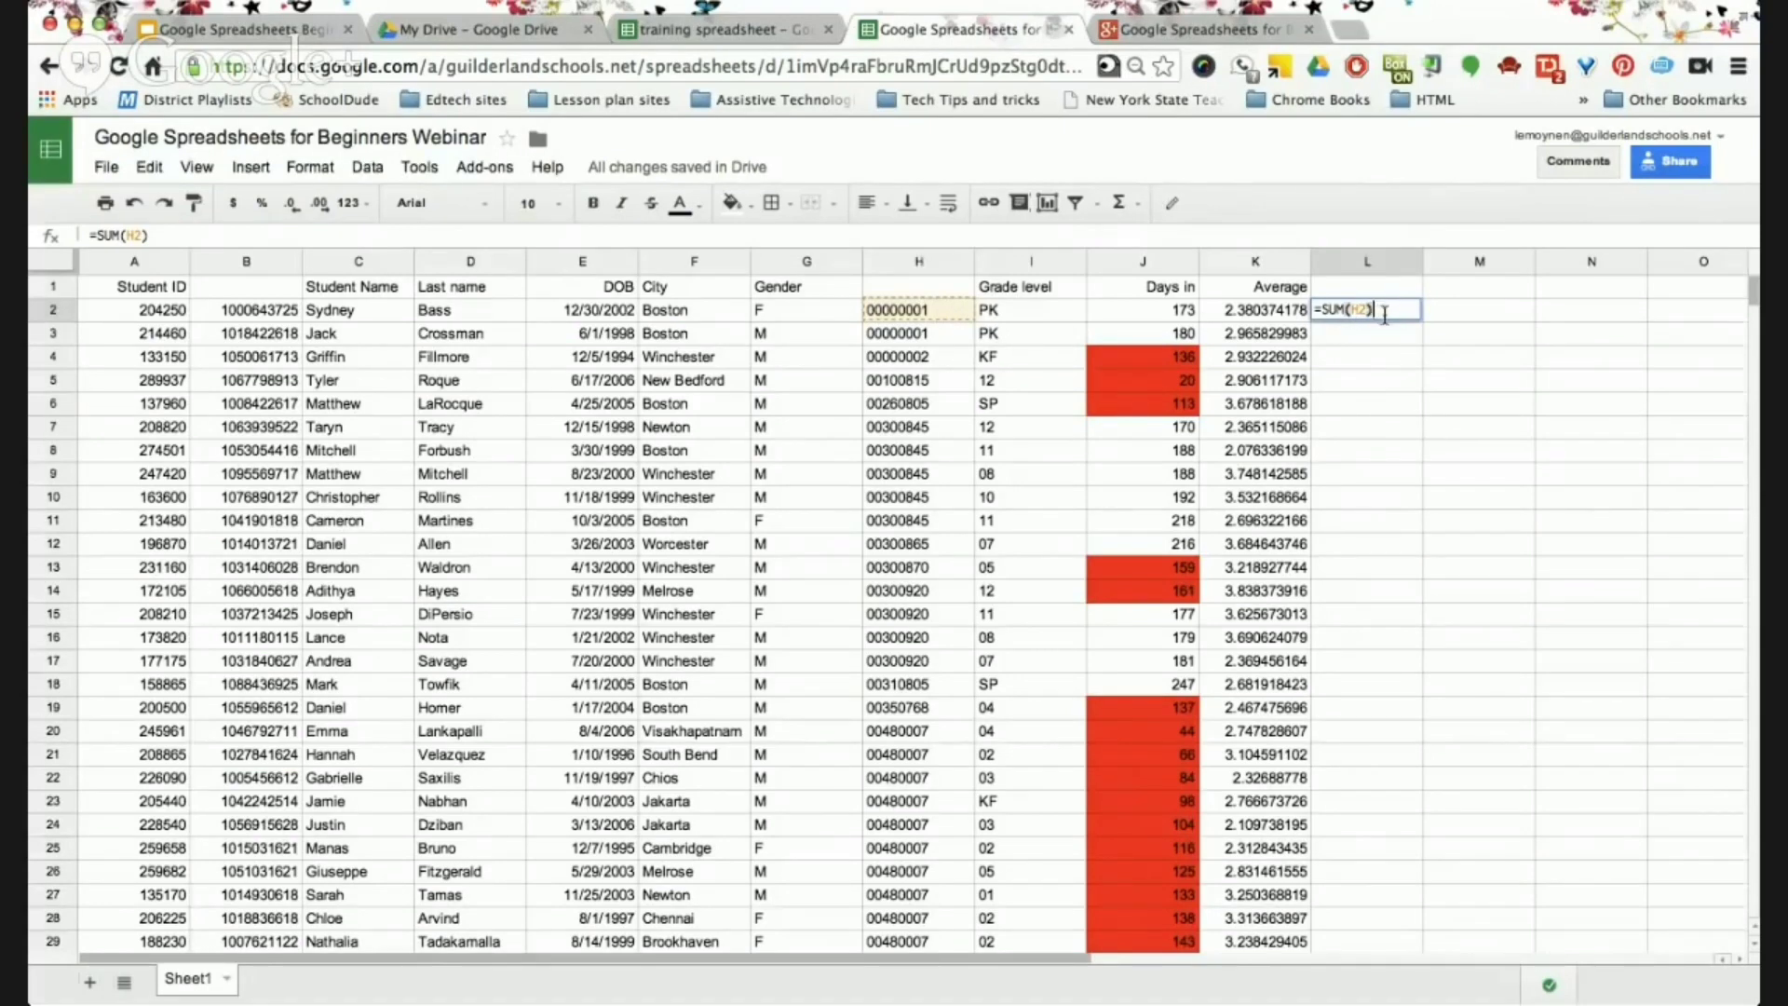
click(917, 341)
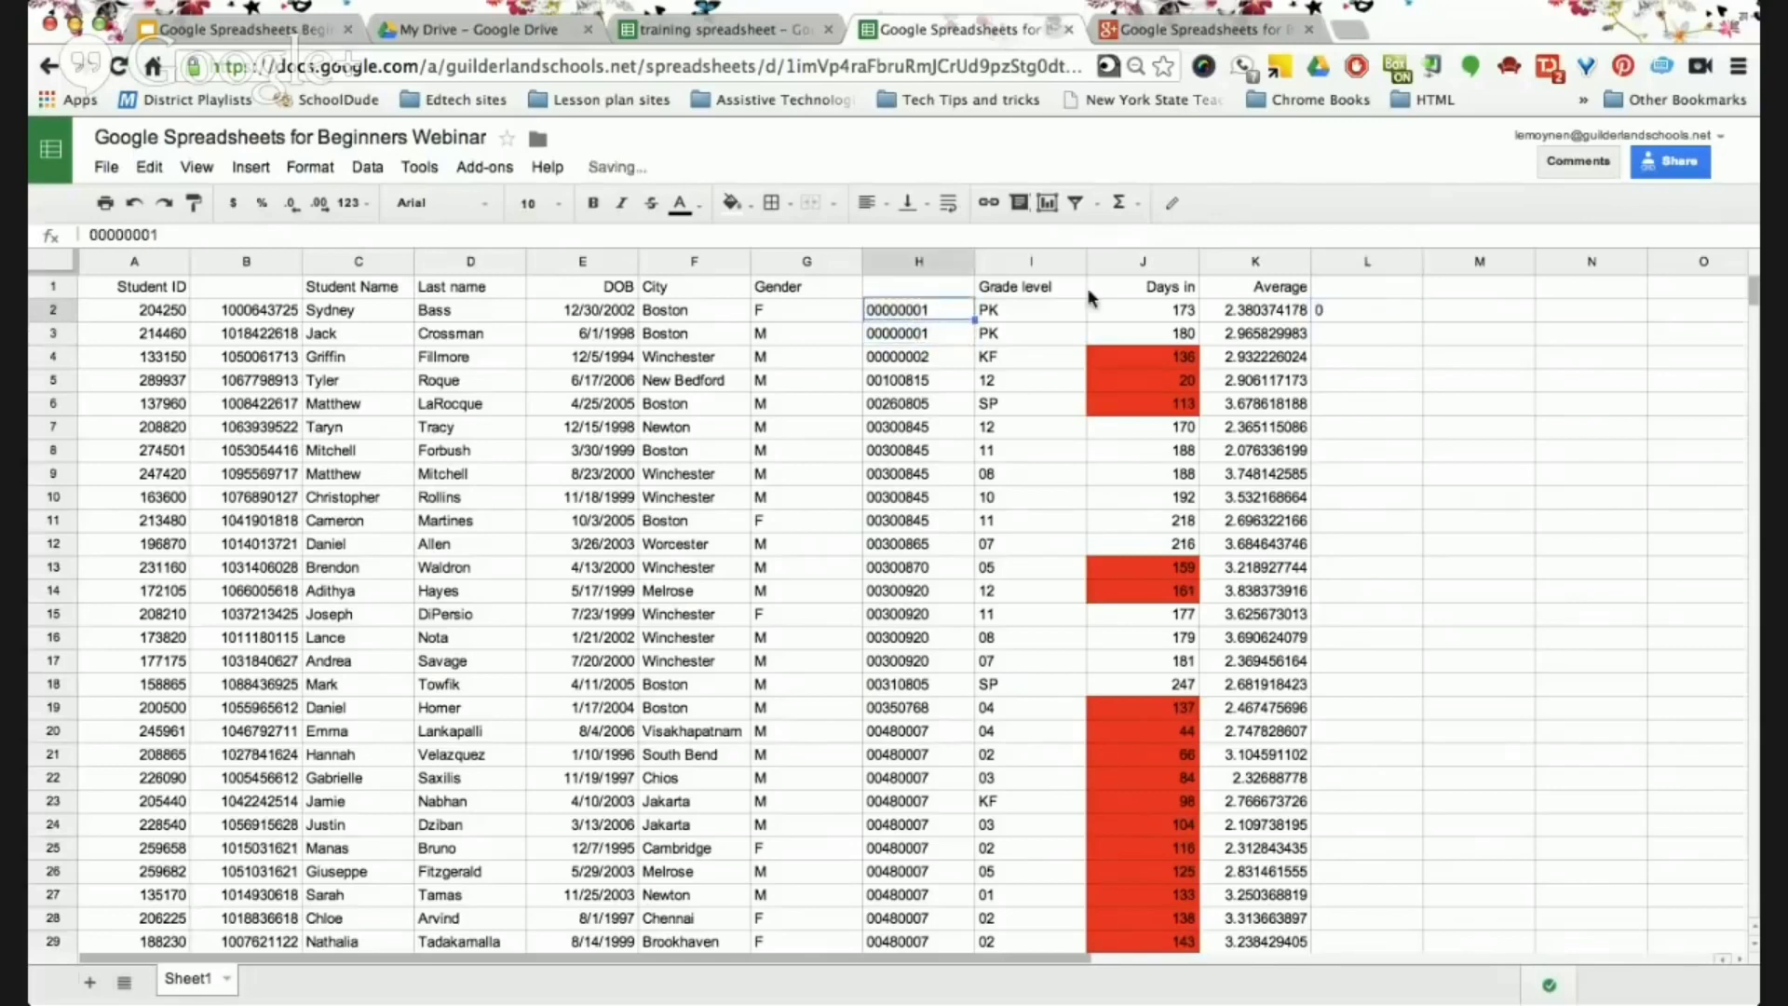
click(1348, 314)
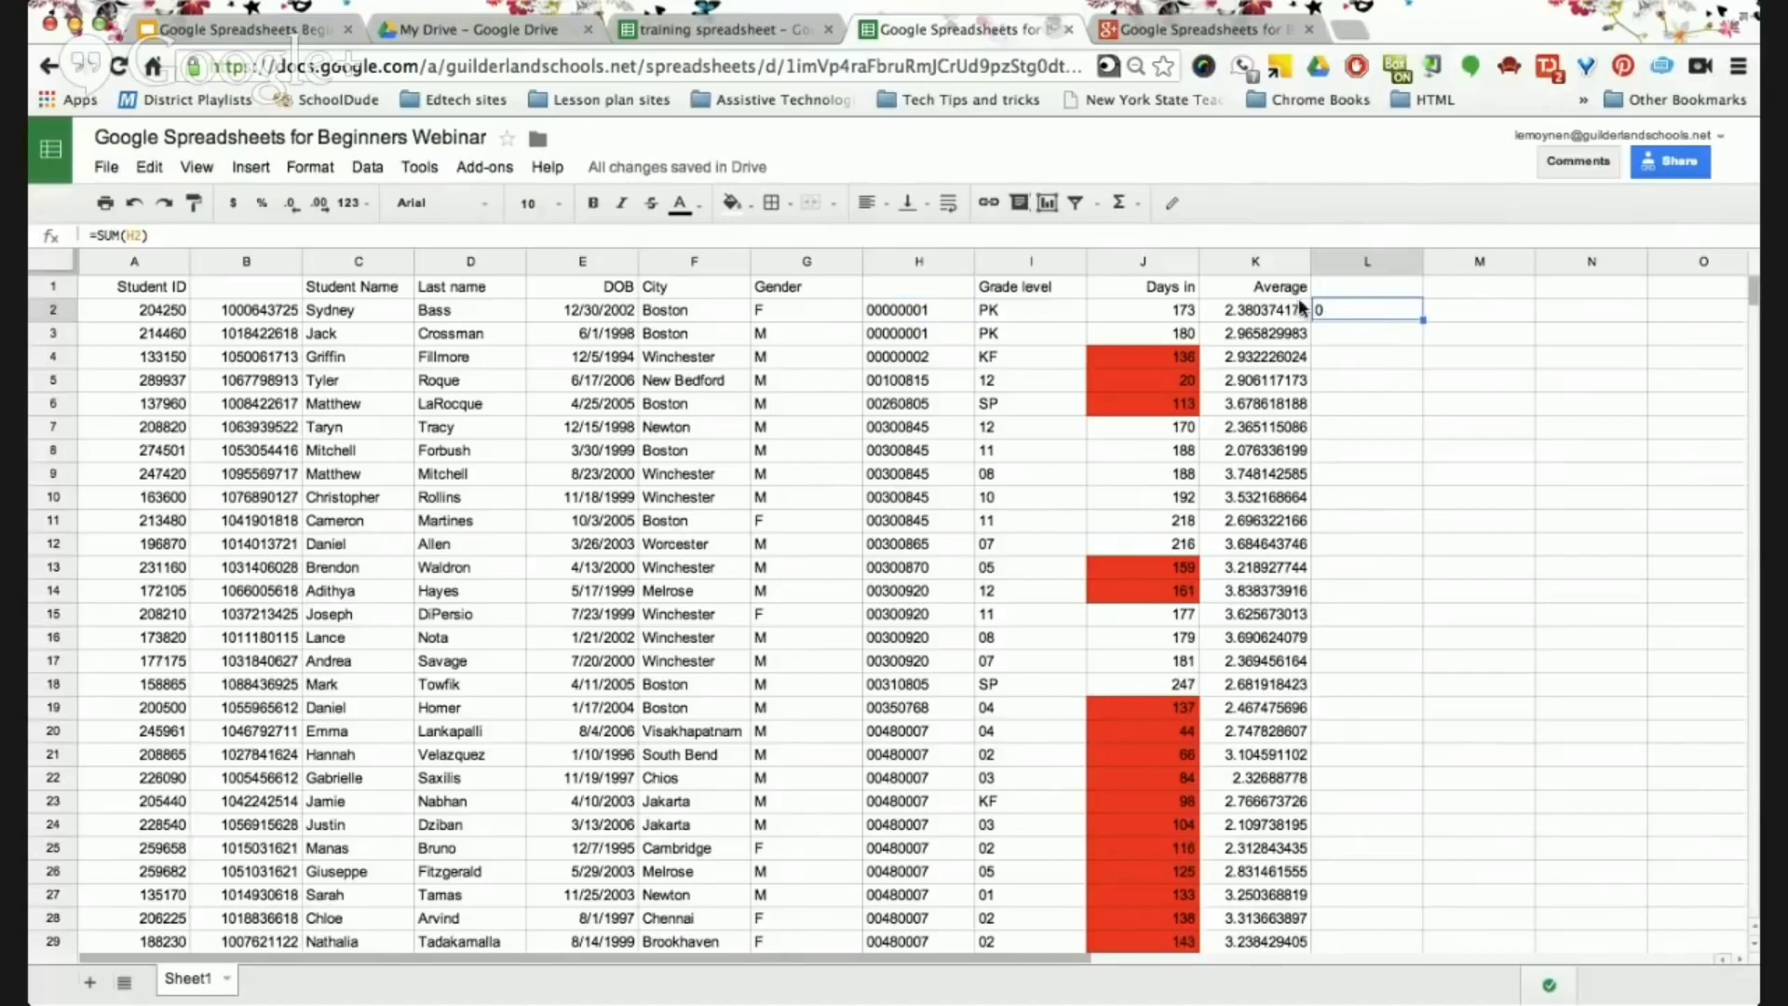
click(1134, 205)
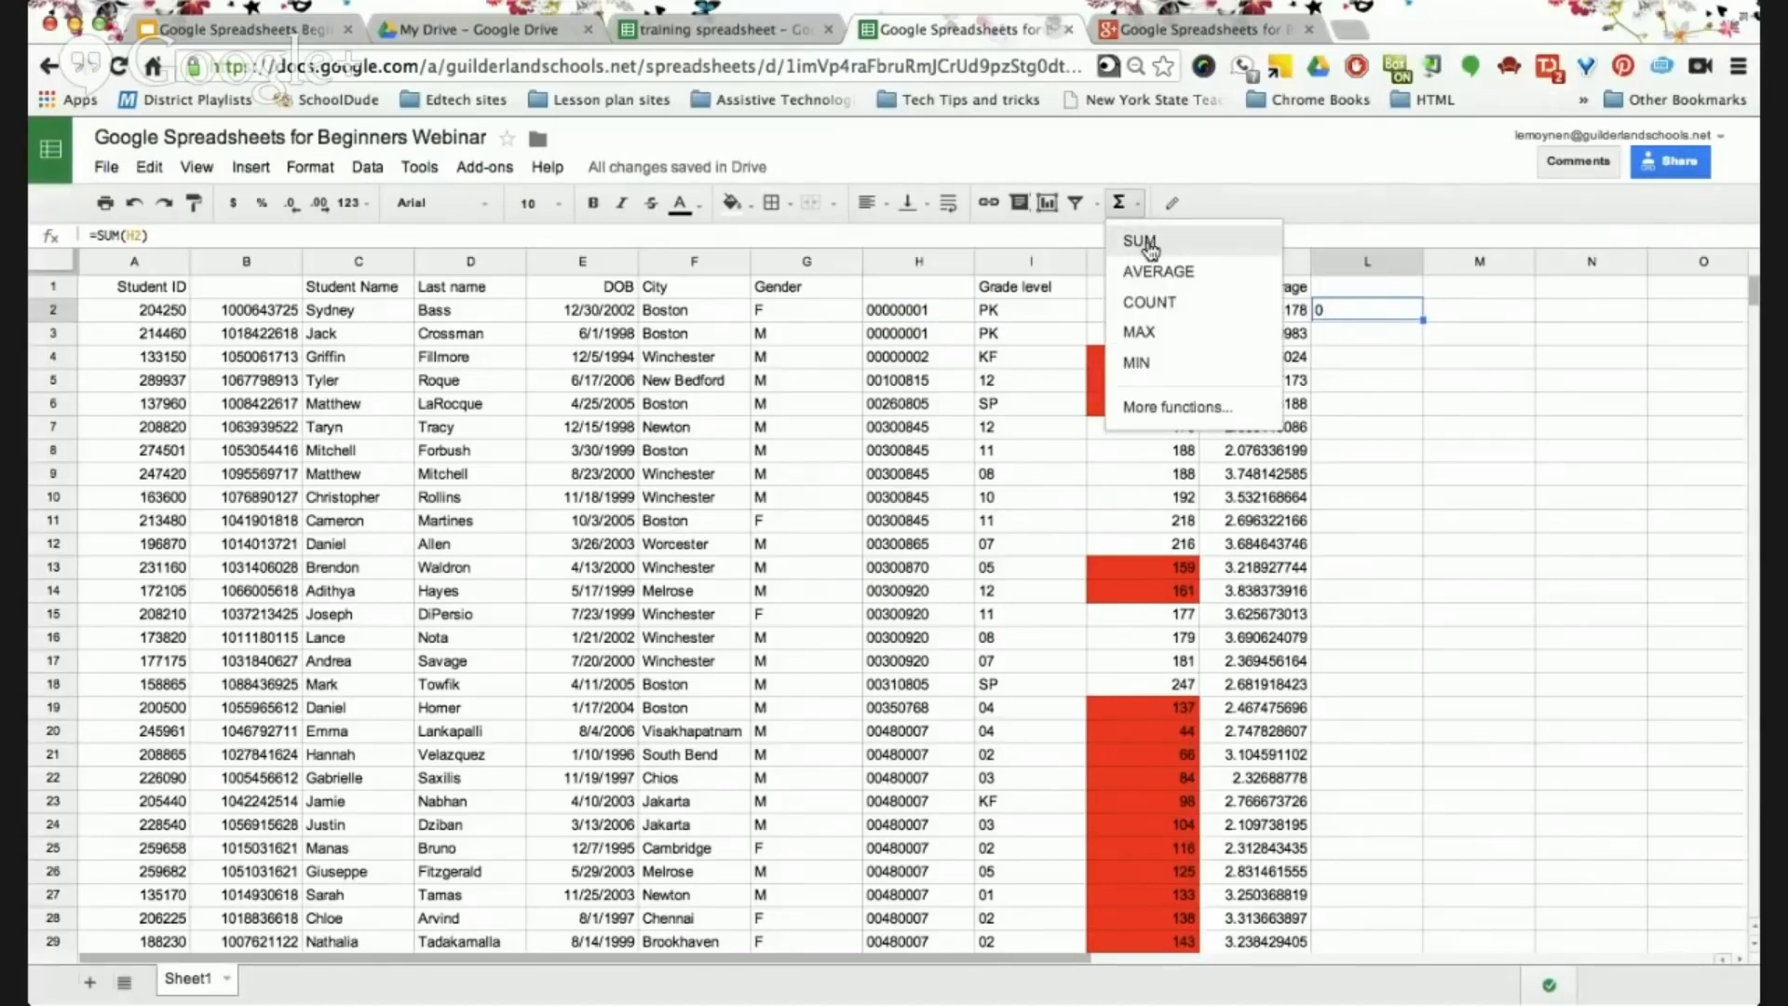
Undo the SUM in L2 and start an AVERAGE formula there instead.
click(1341, 310)
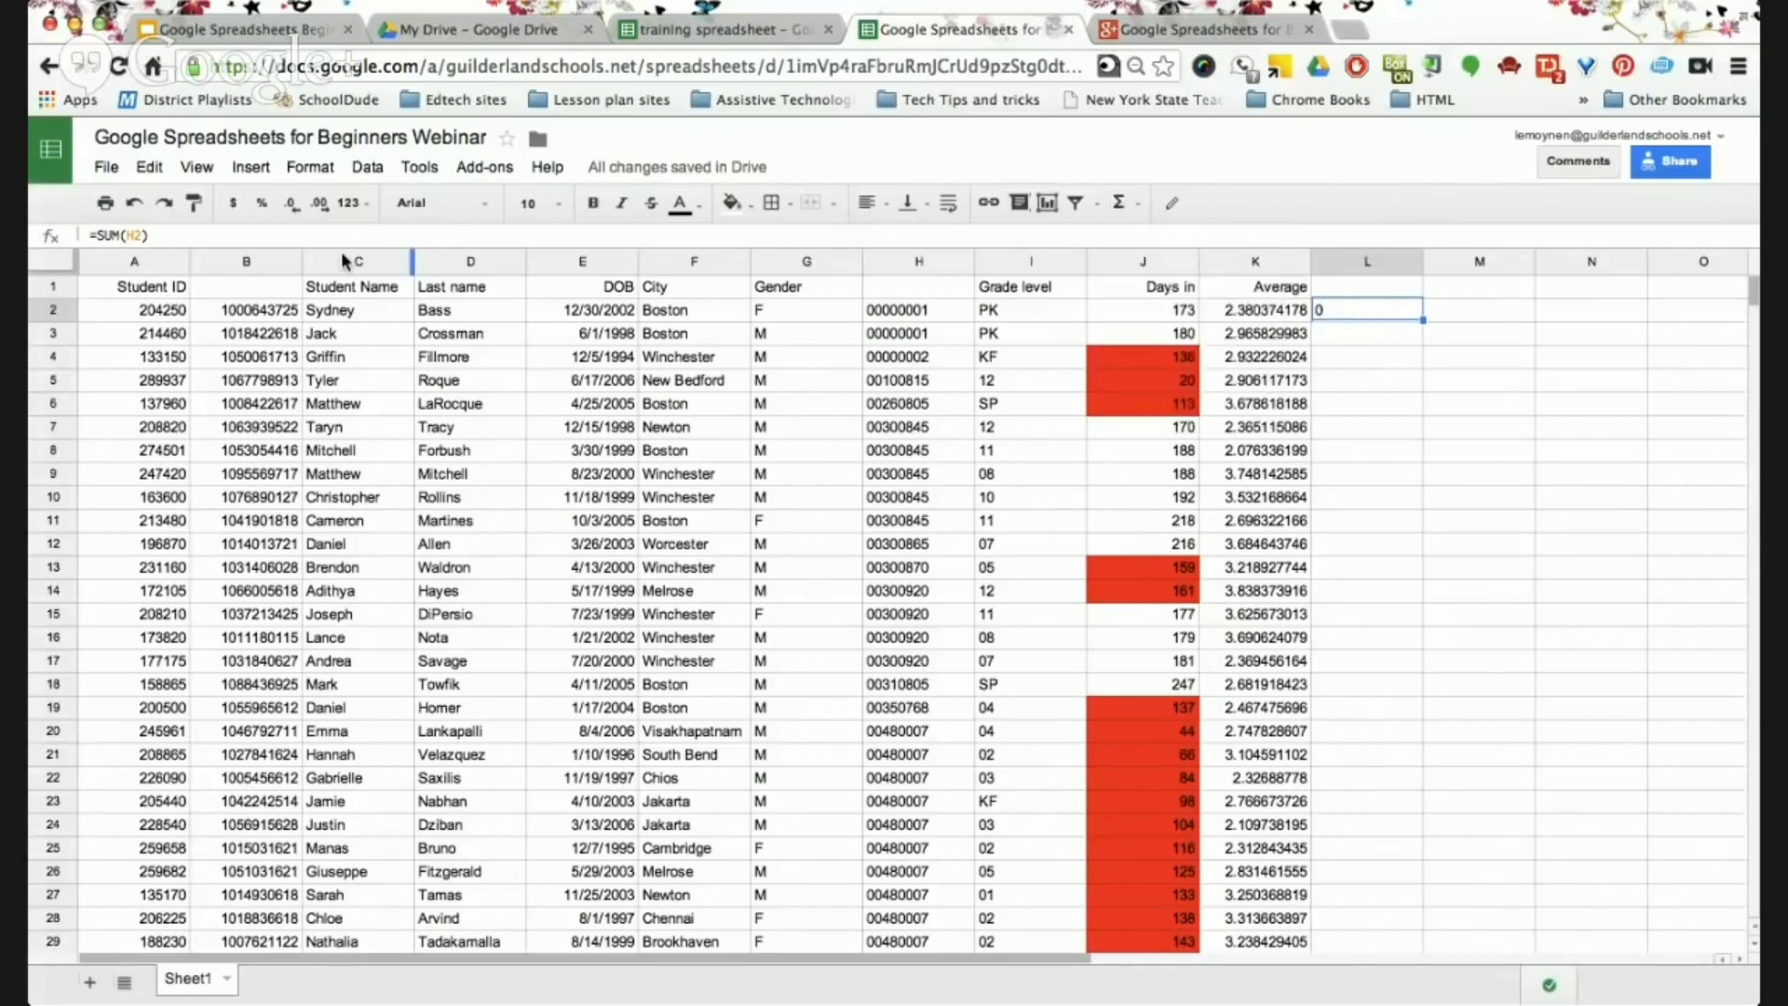
click(132, 200)
click(1123, 202)
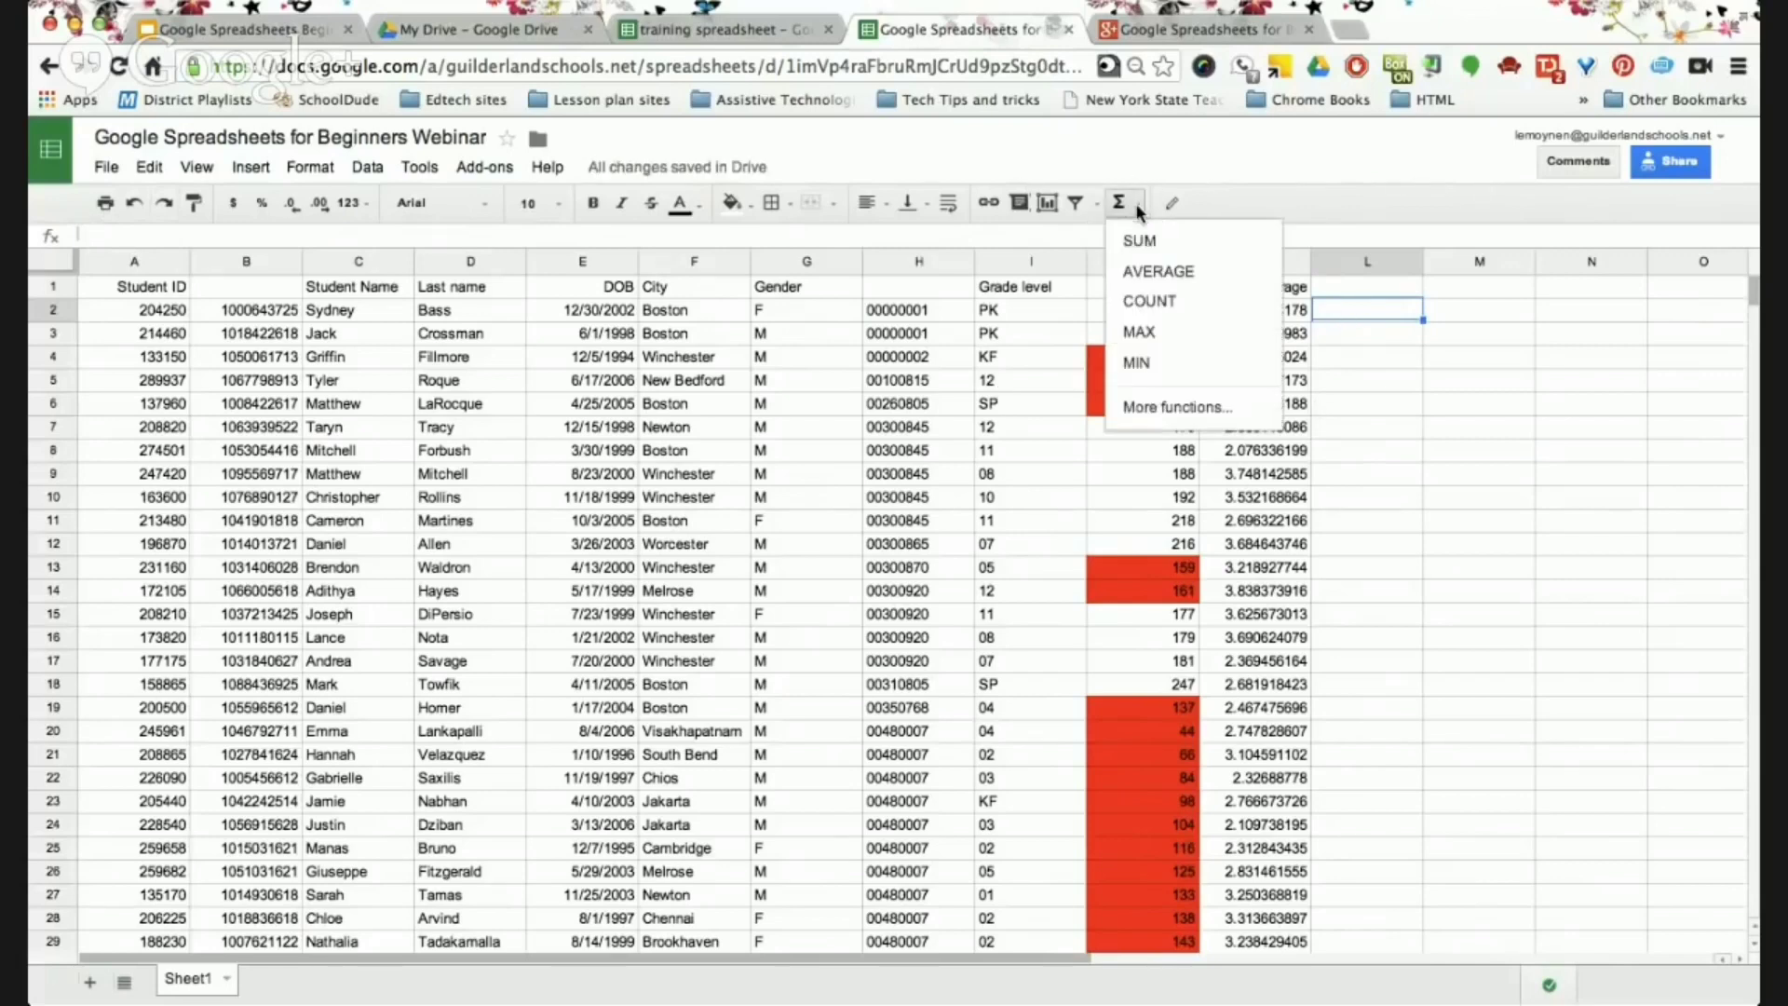
click(1158, 272)
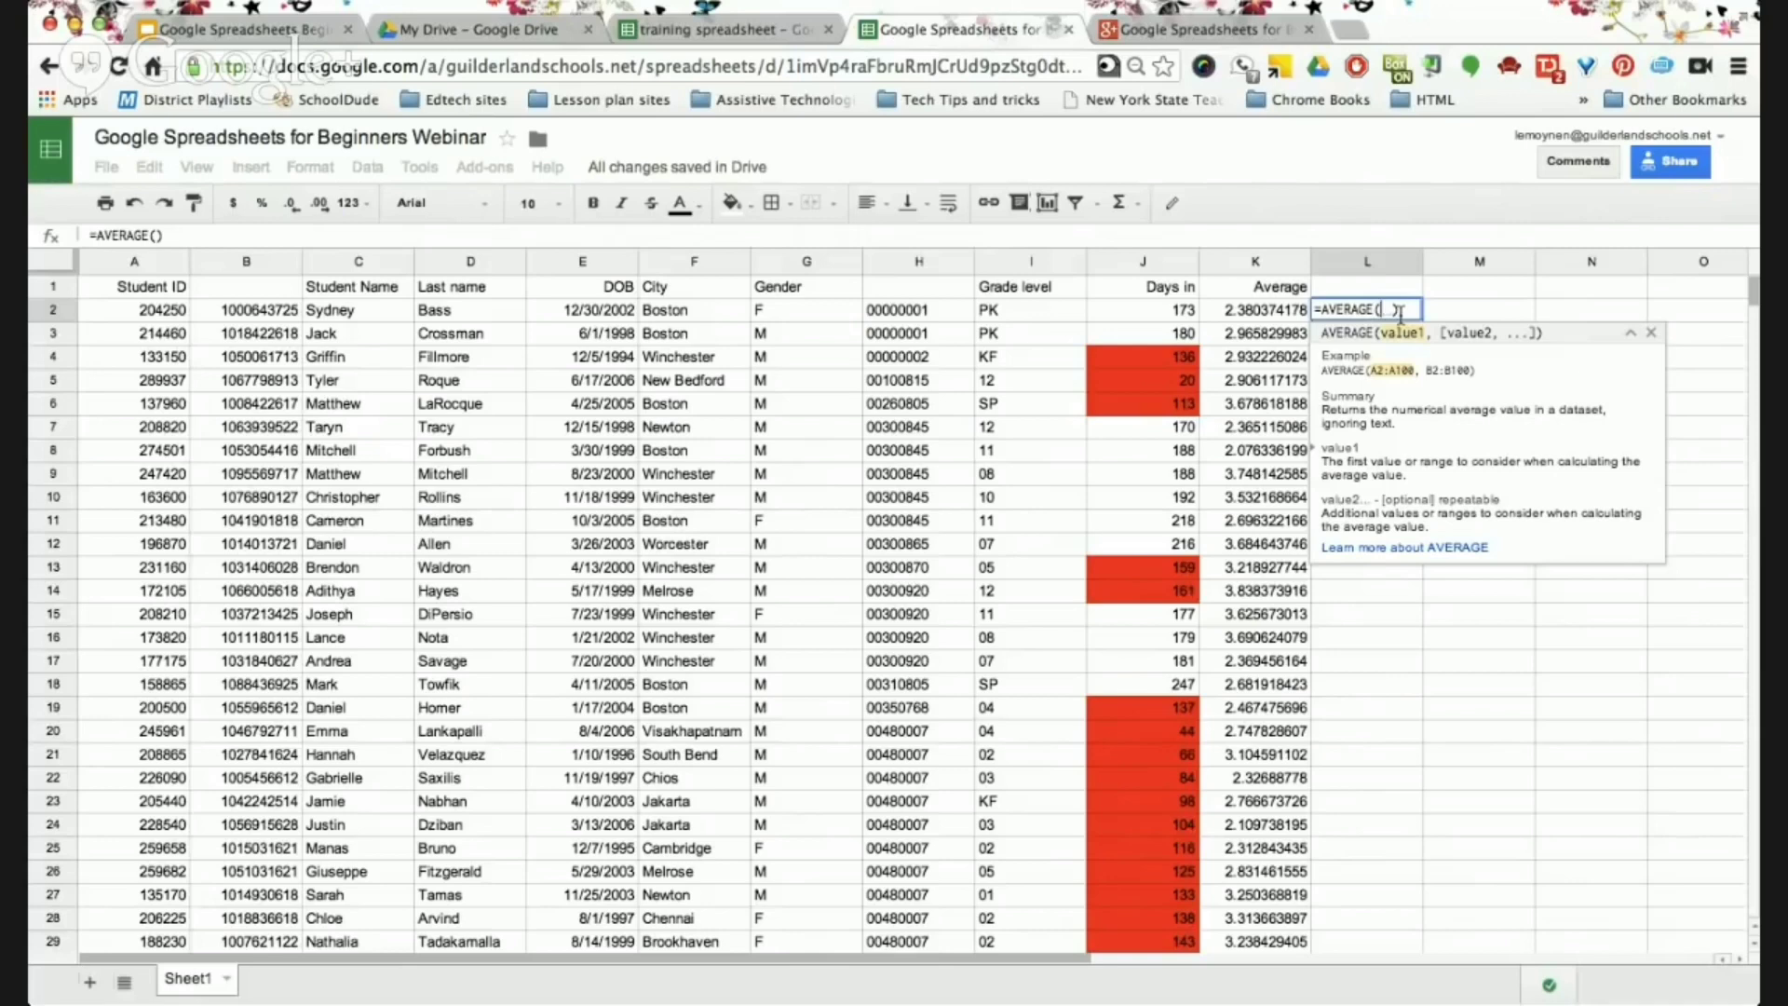
Enter =AVERAGE(A:2, B:2), see the #ERROR! parse error, and undo it.
text(A:2)
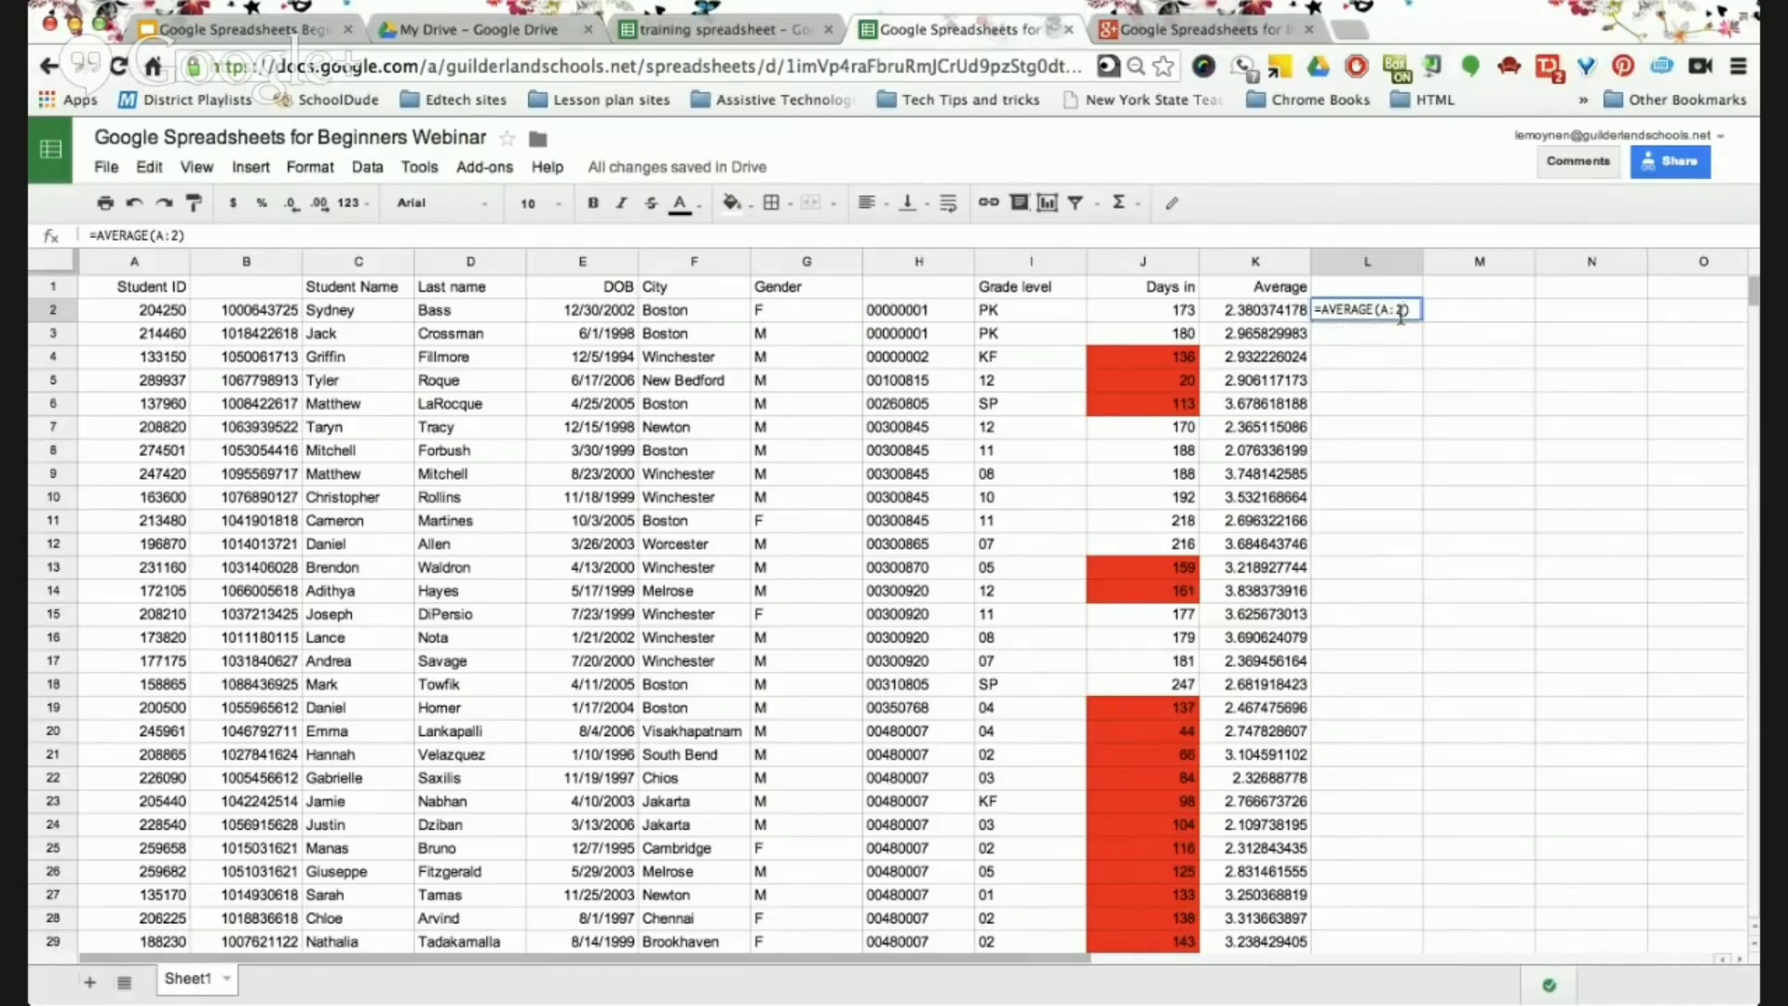
text(, )
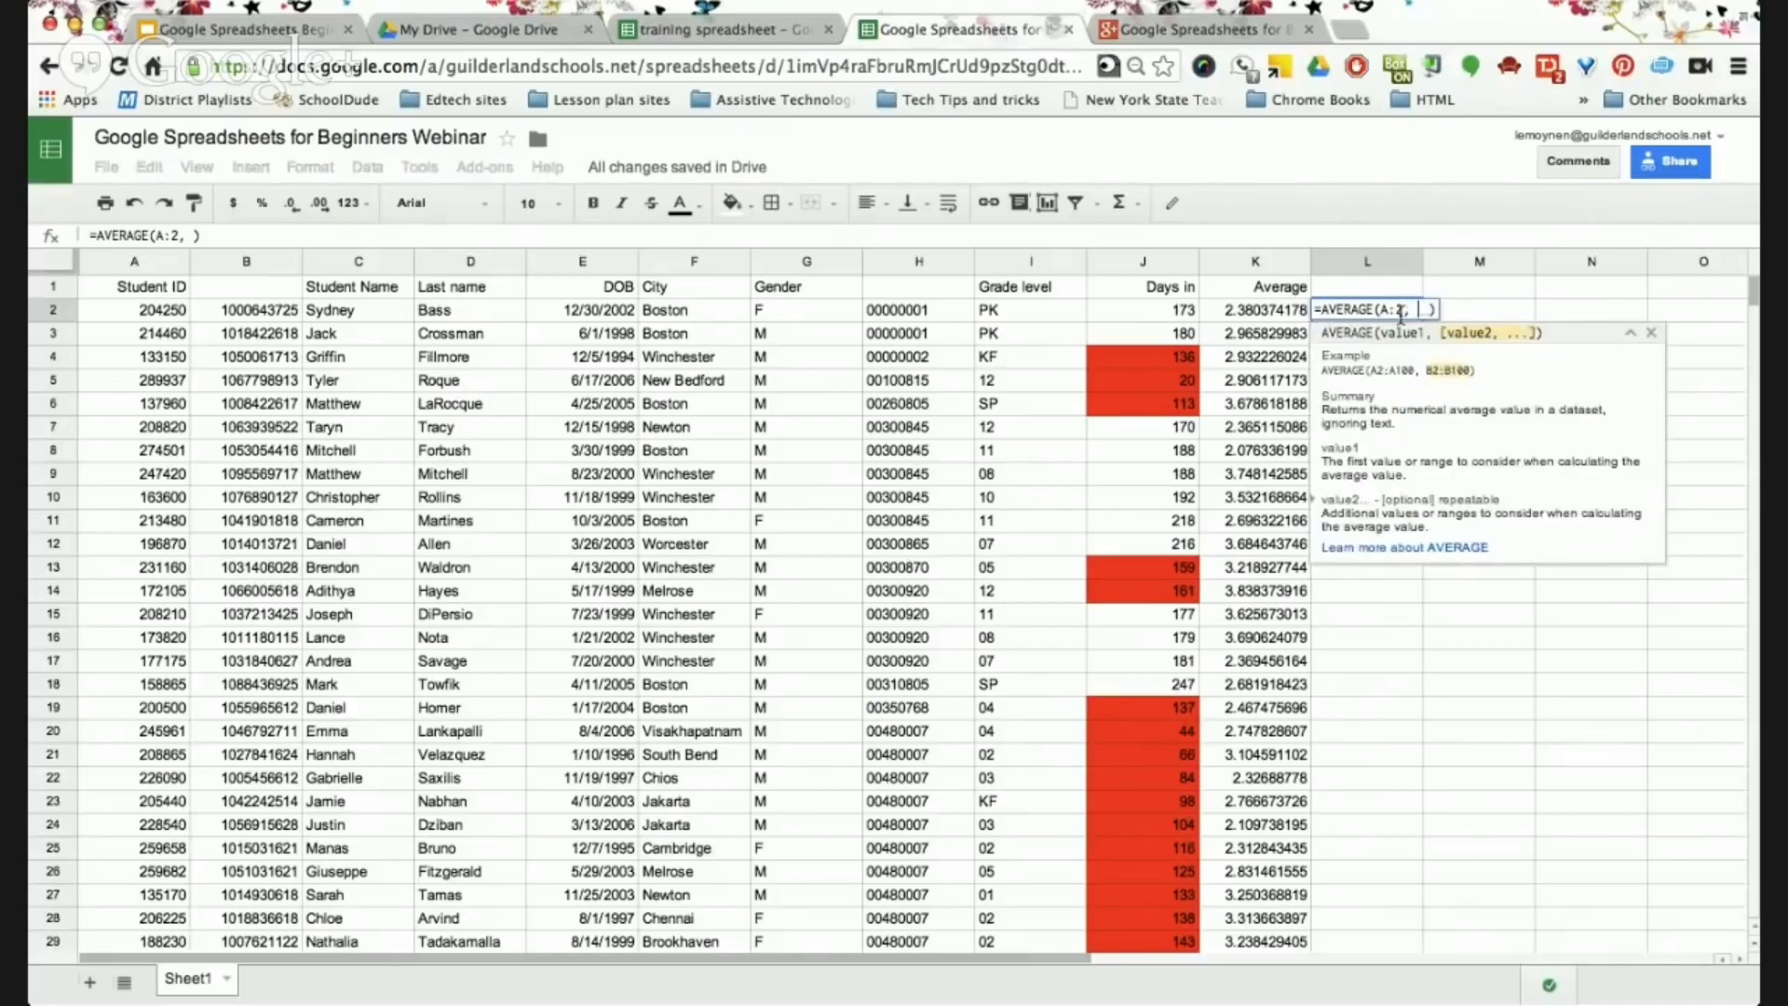
text(A)
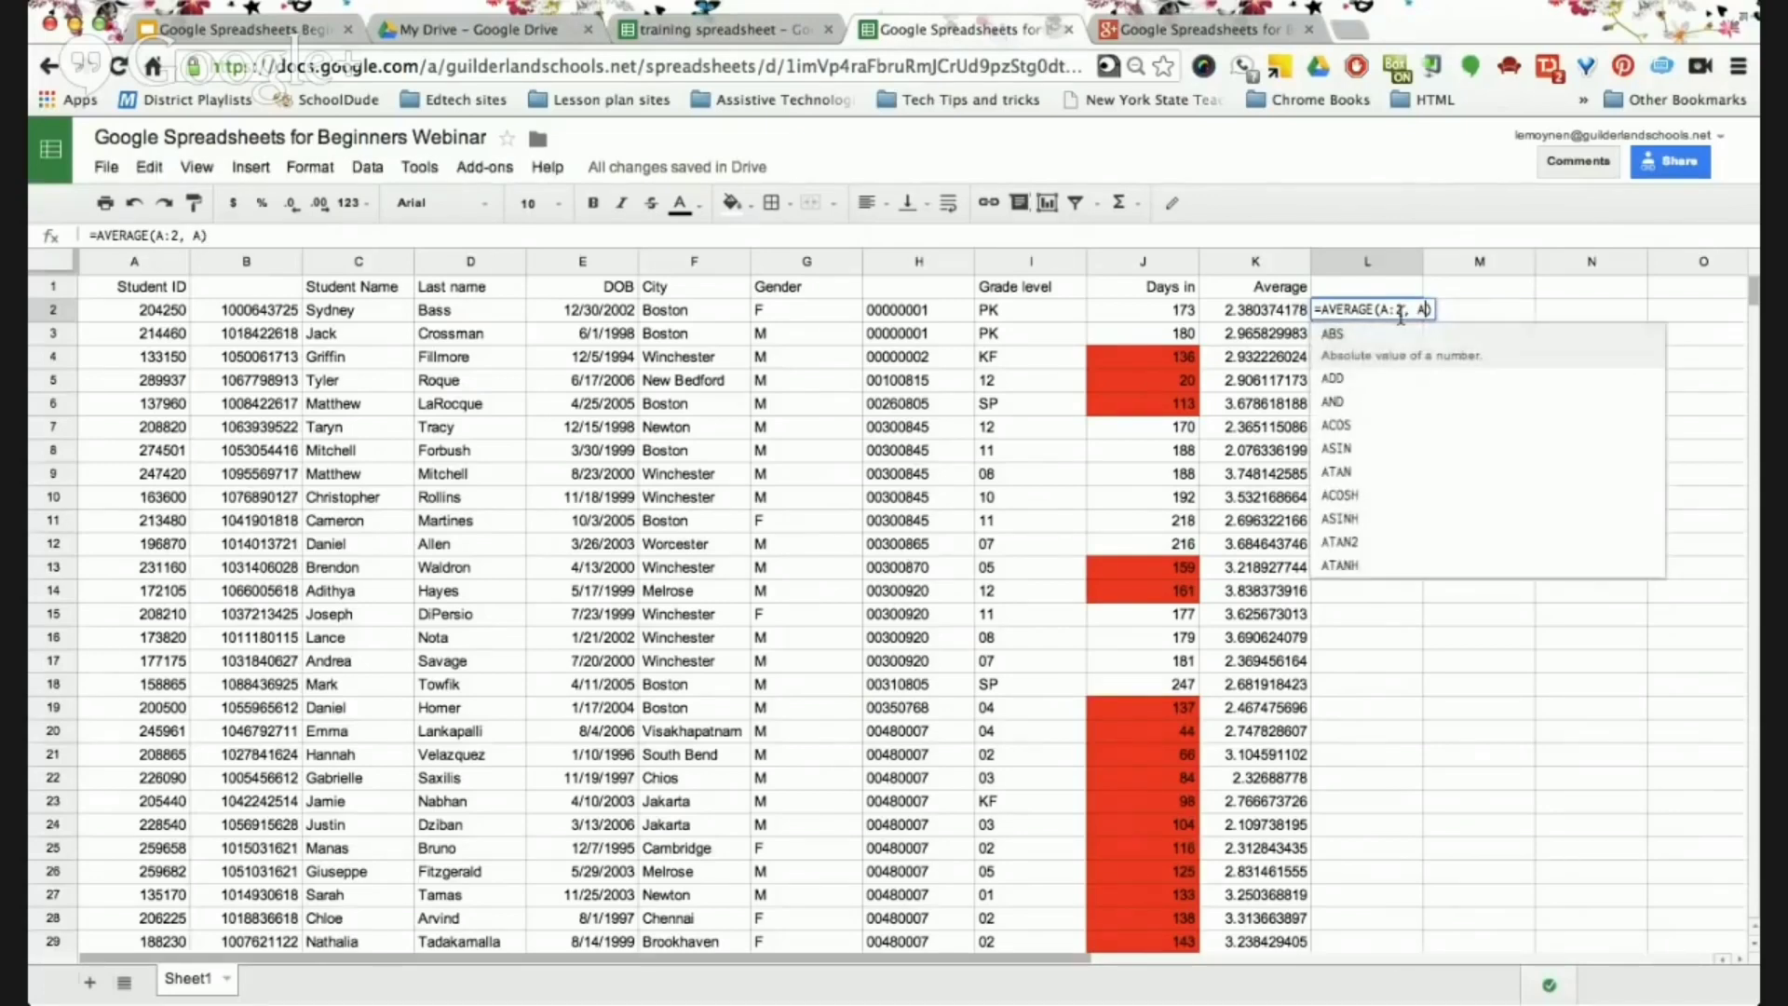
key(BackSpace)
text(B)
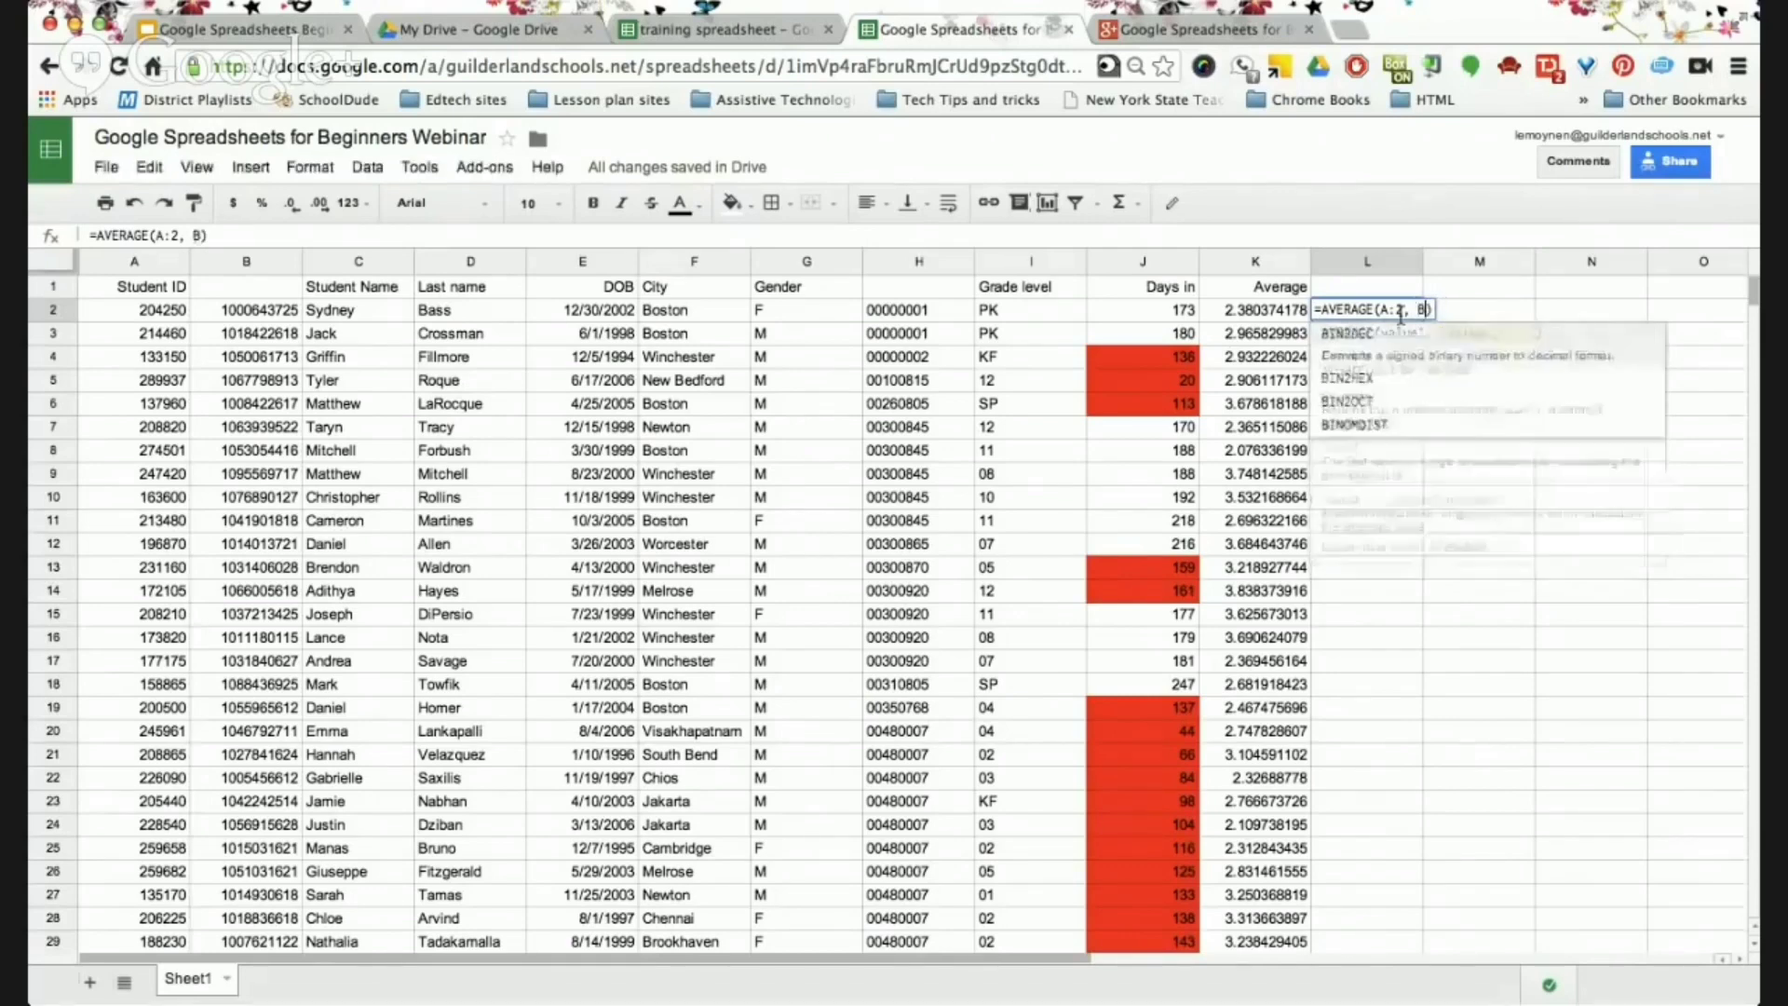
key(BackSpace)
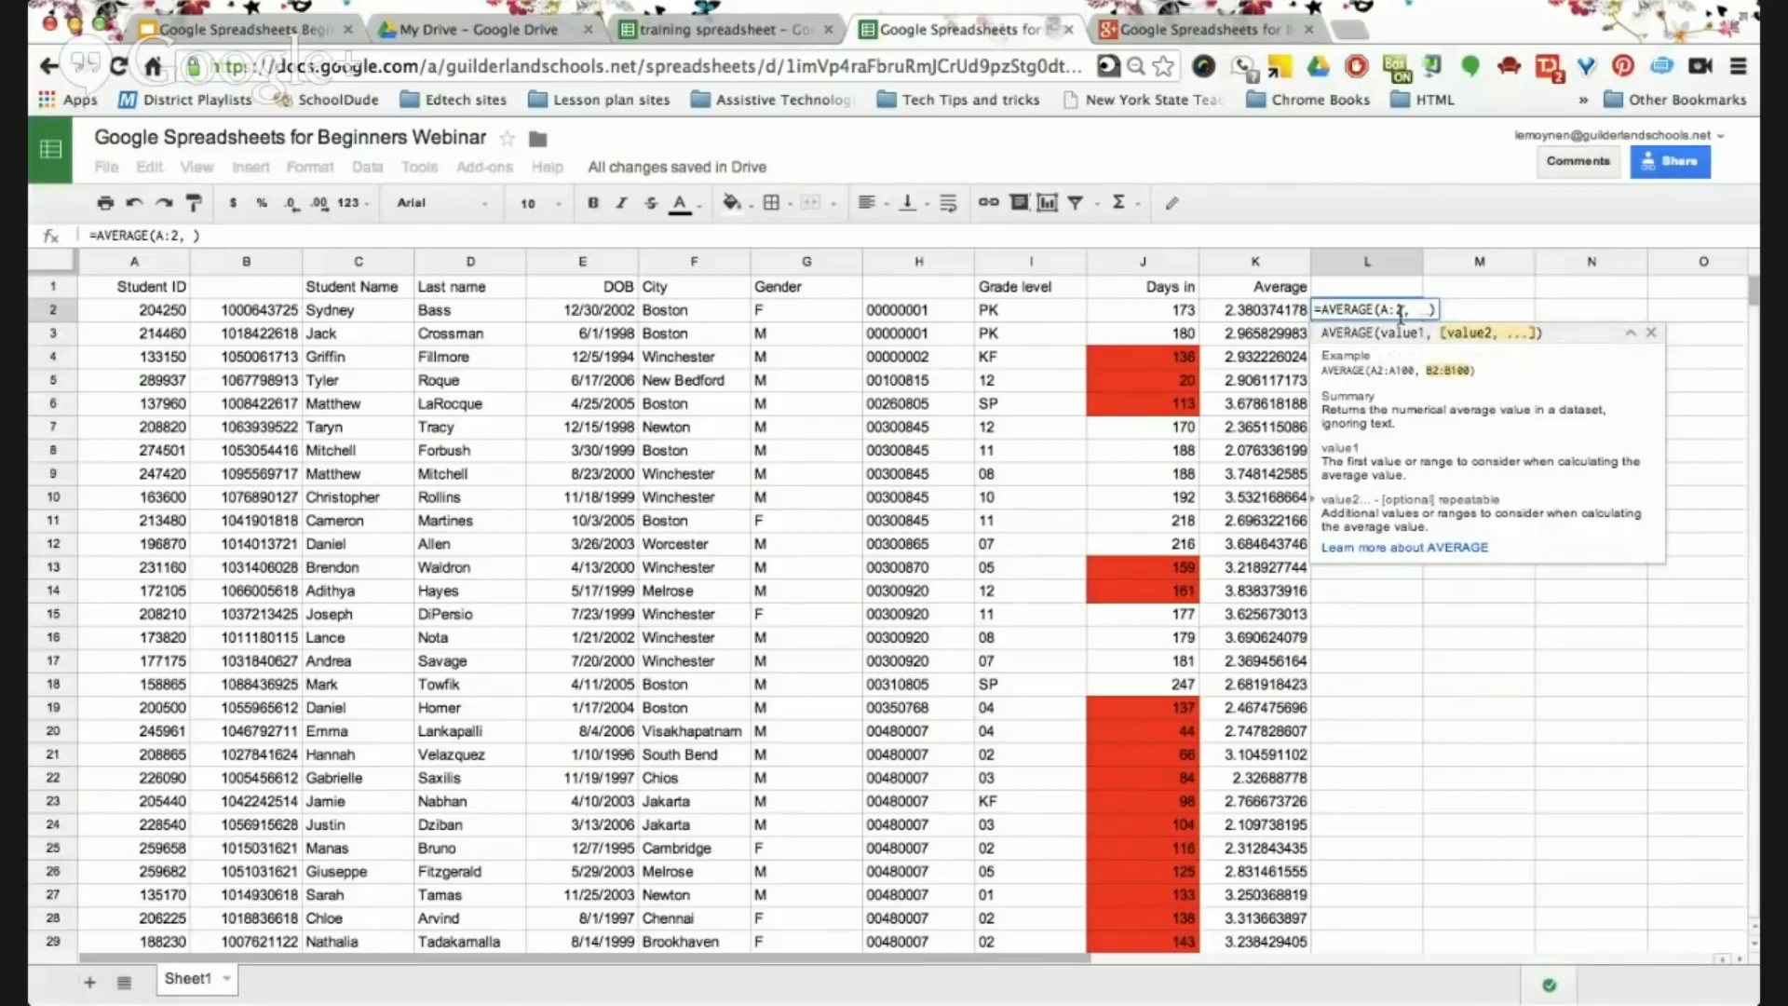
text(B)
key(BackSpace)
text(B)
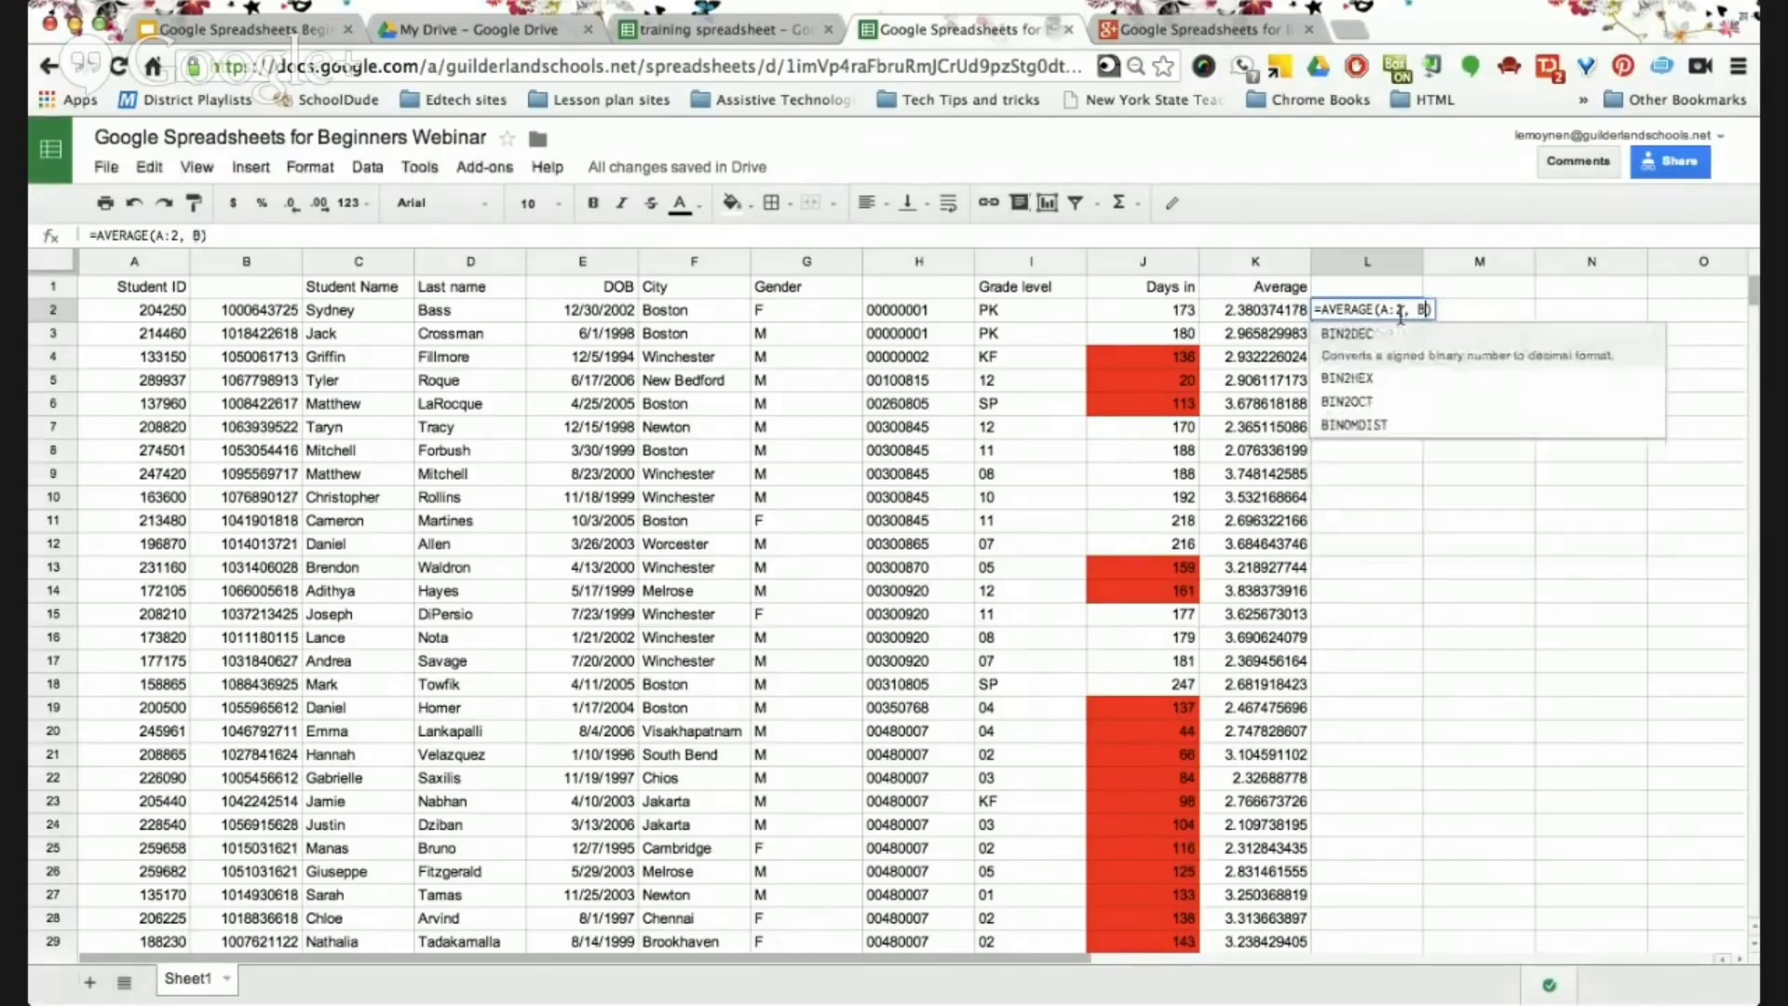
text(:)
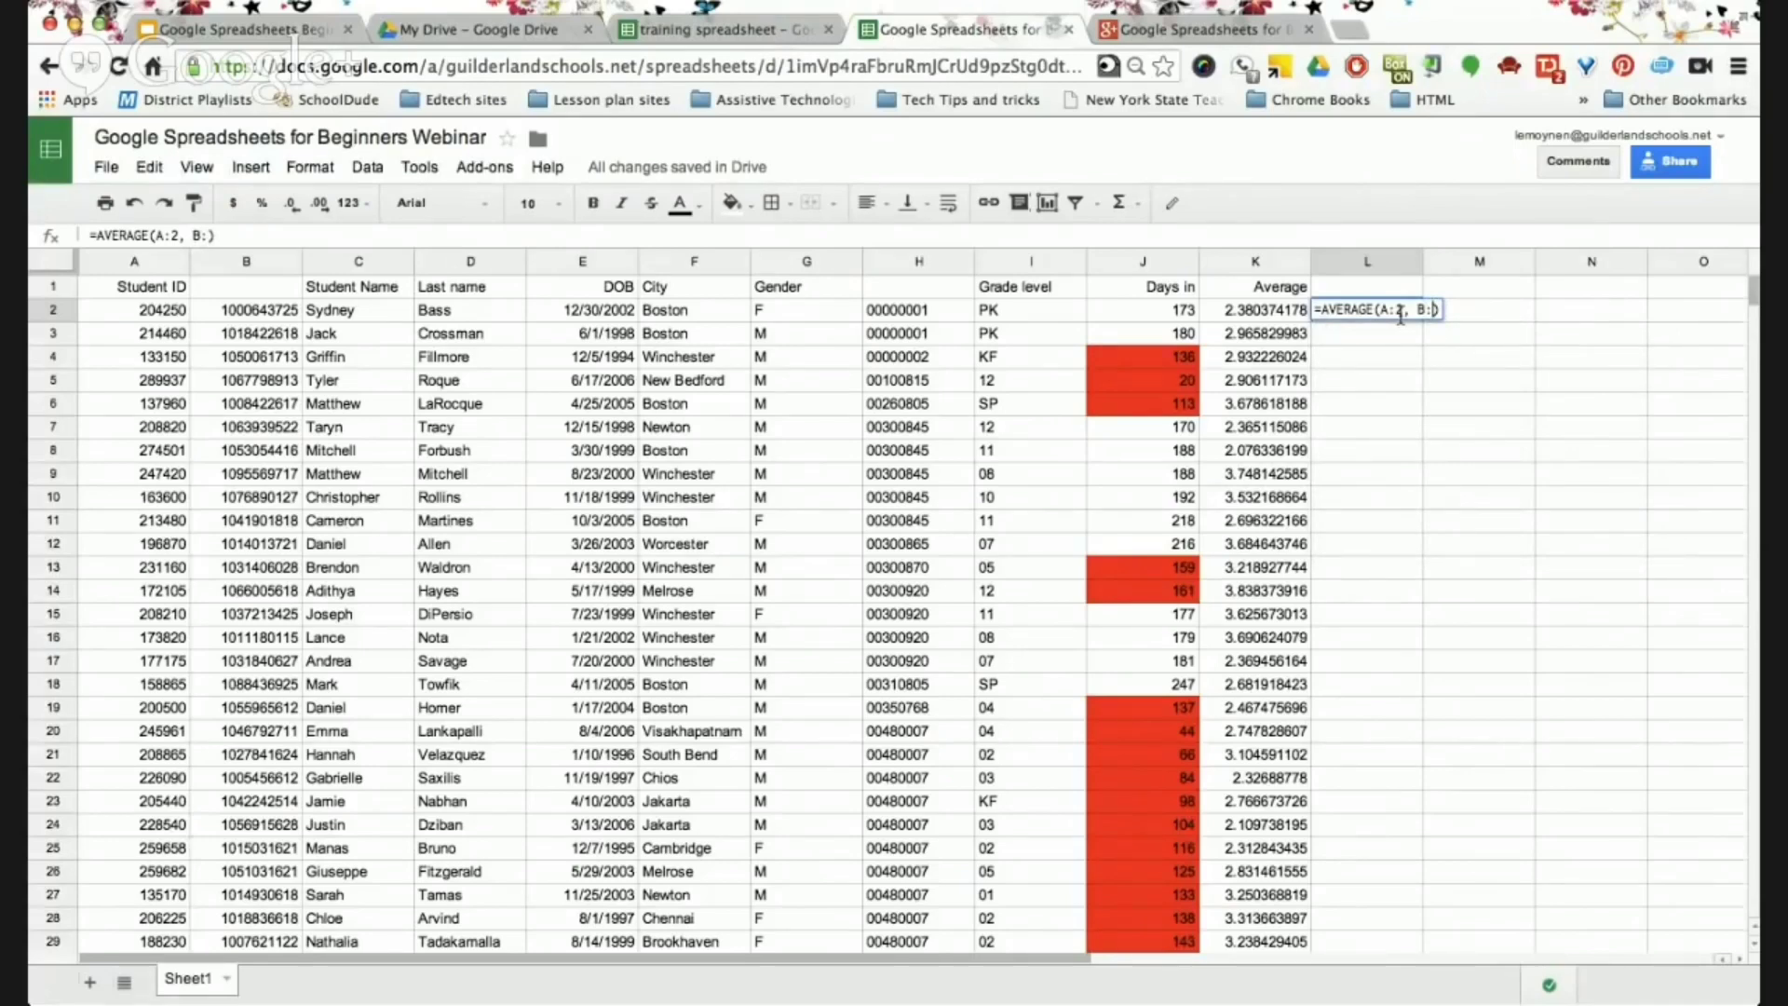
text(2)
key(Return)
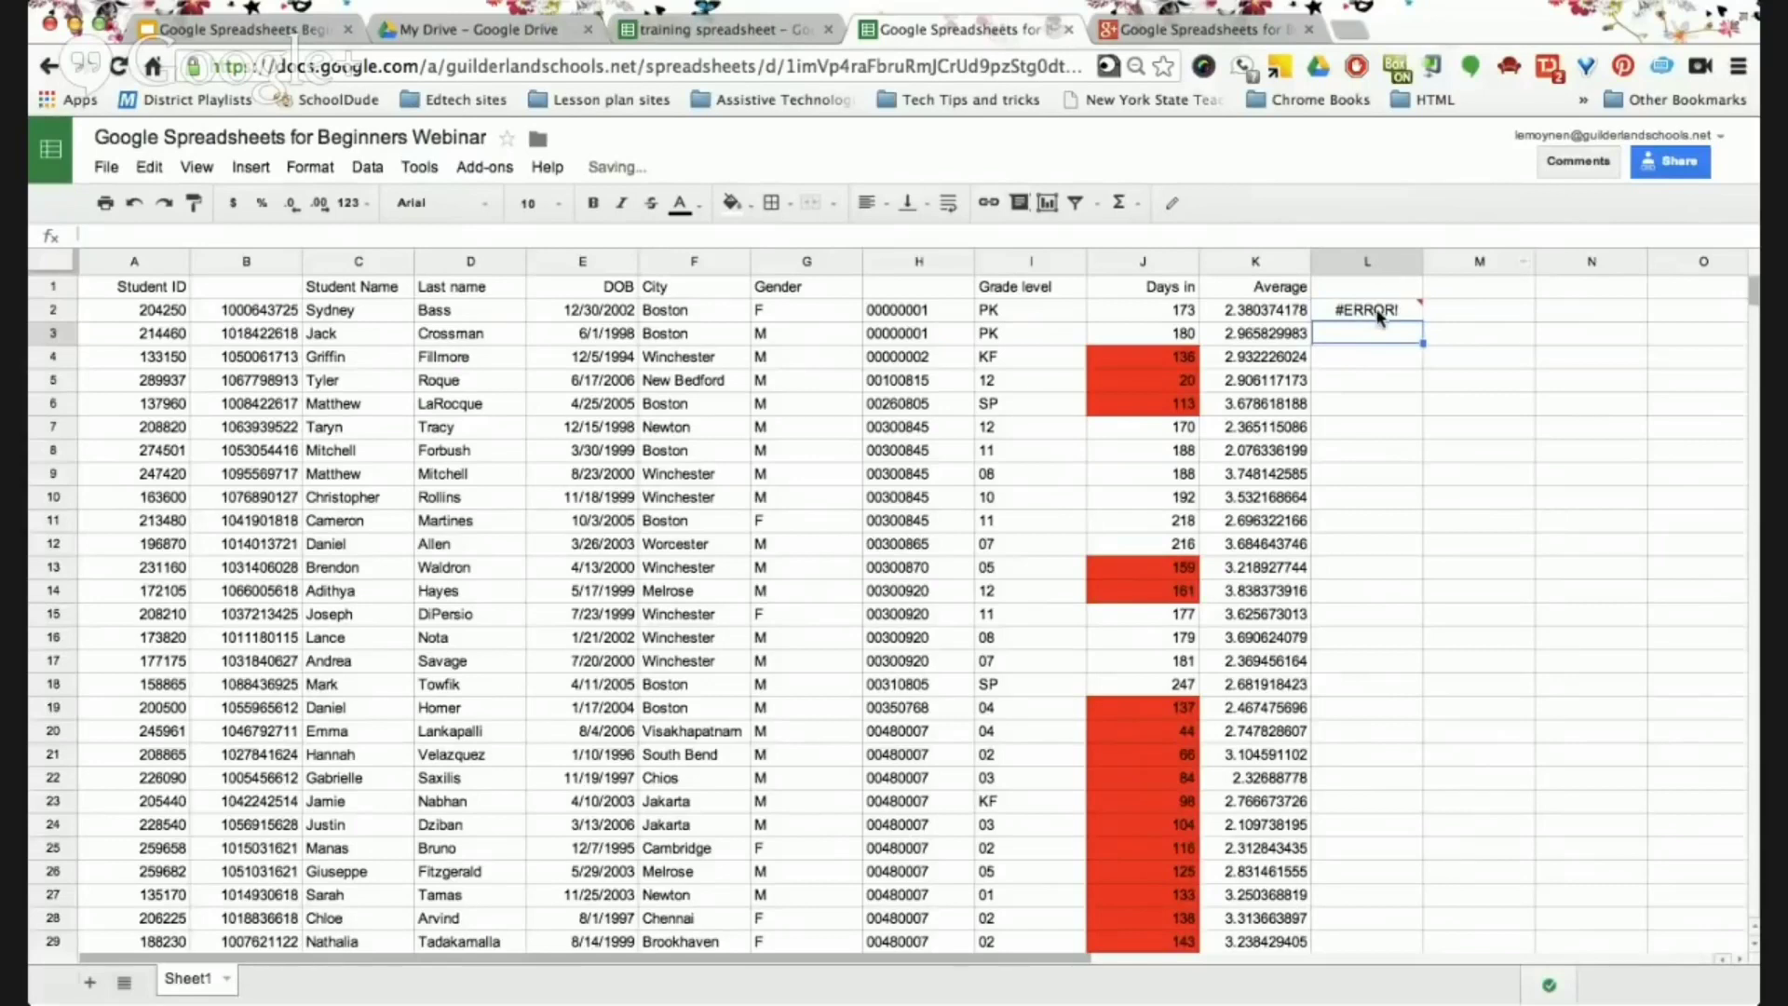
click(1378, 317)
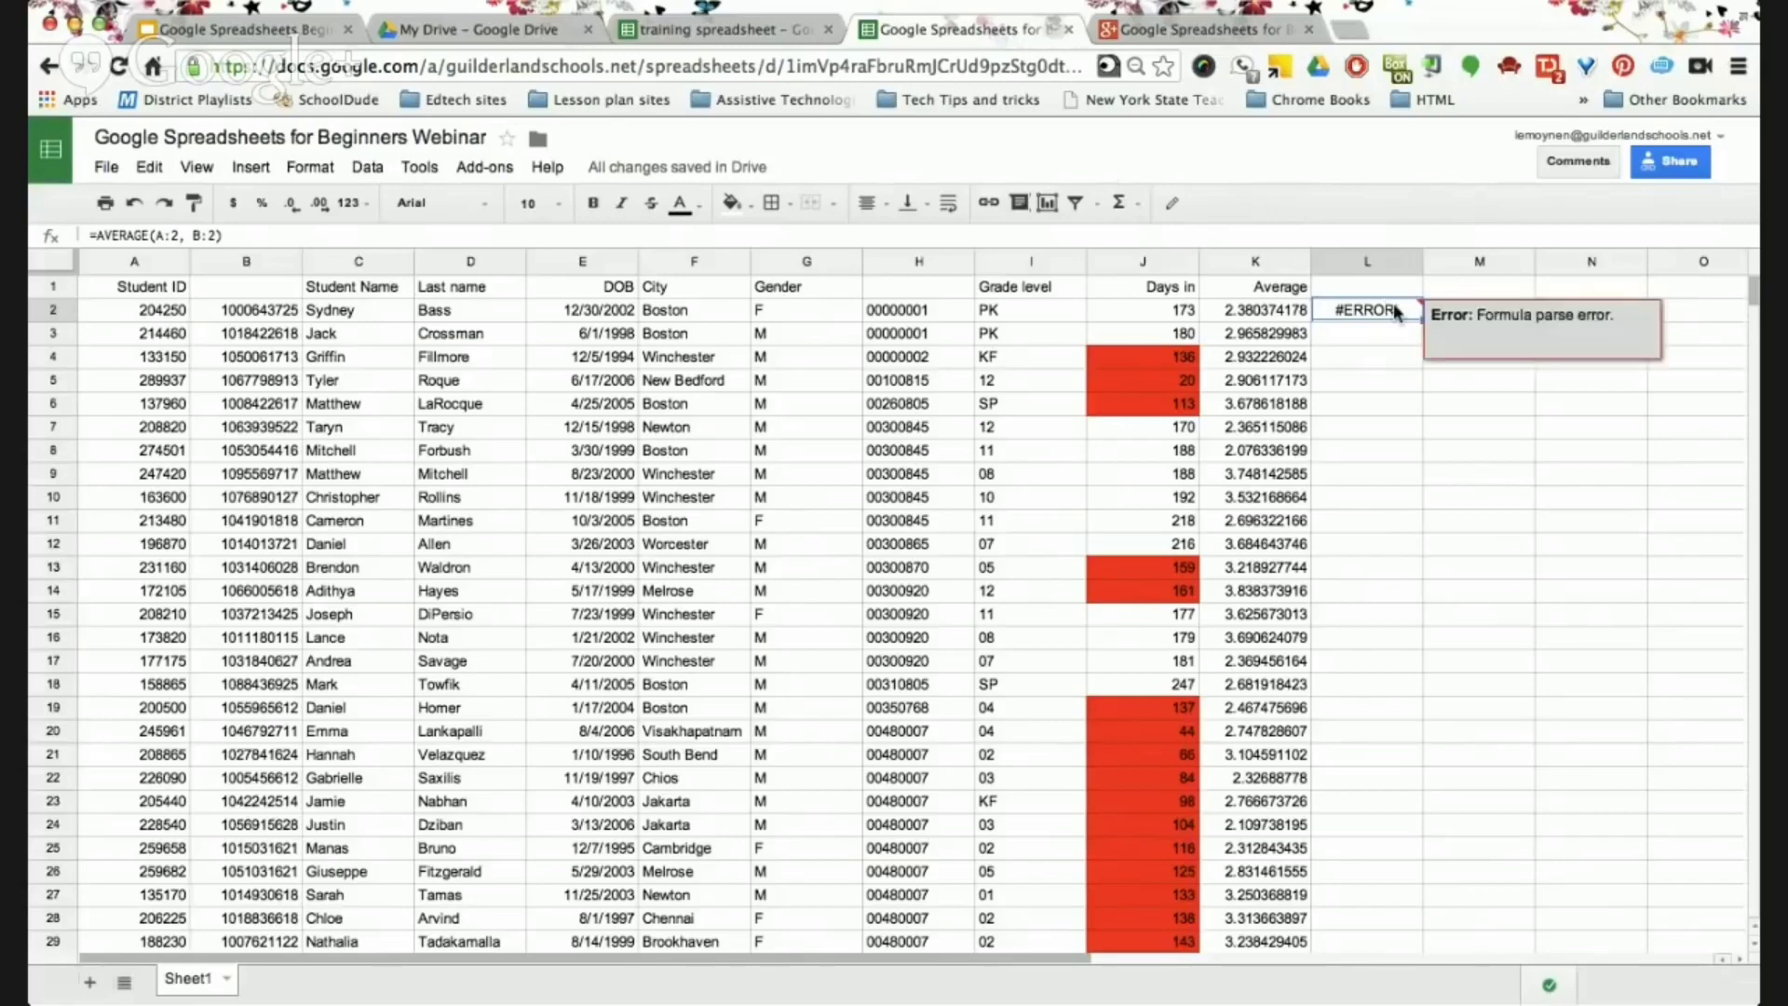
click(133, 201)
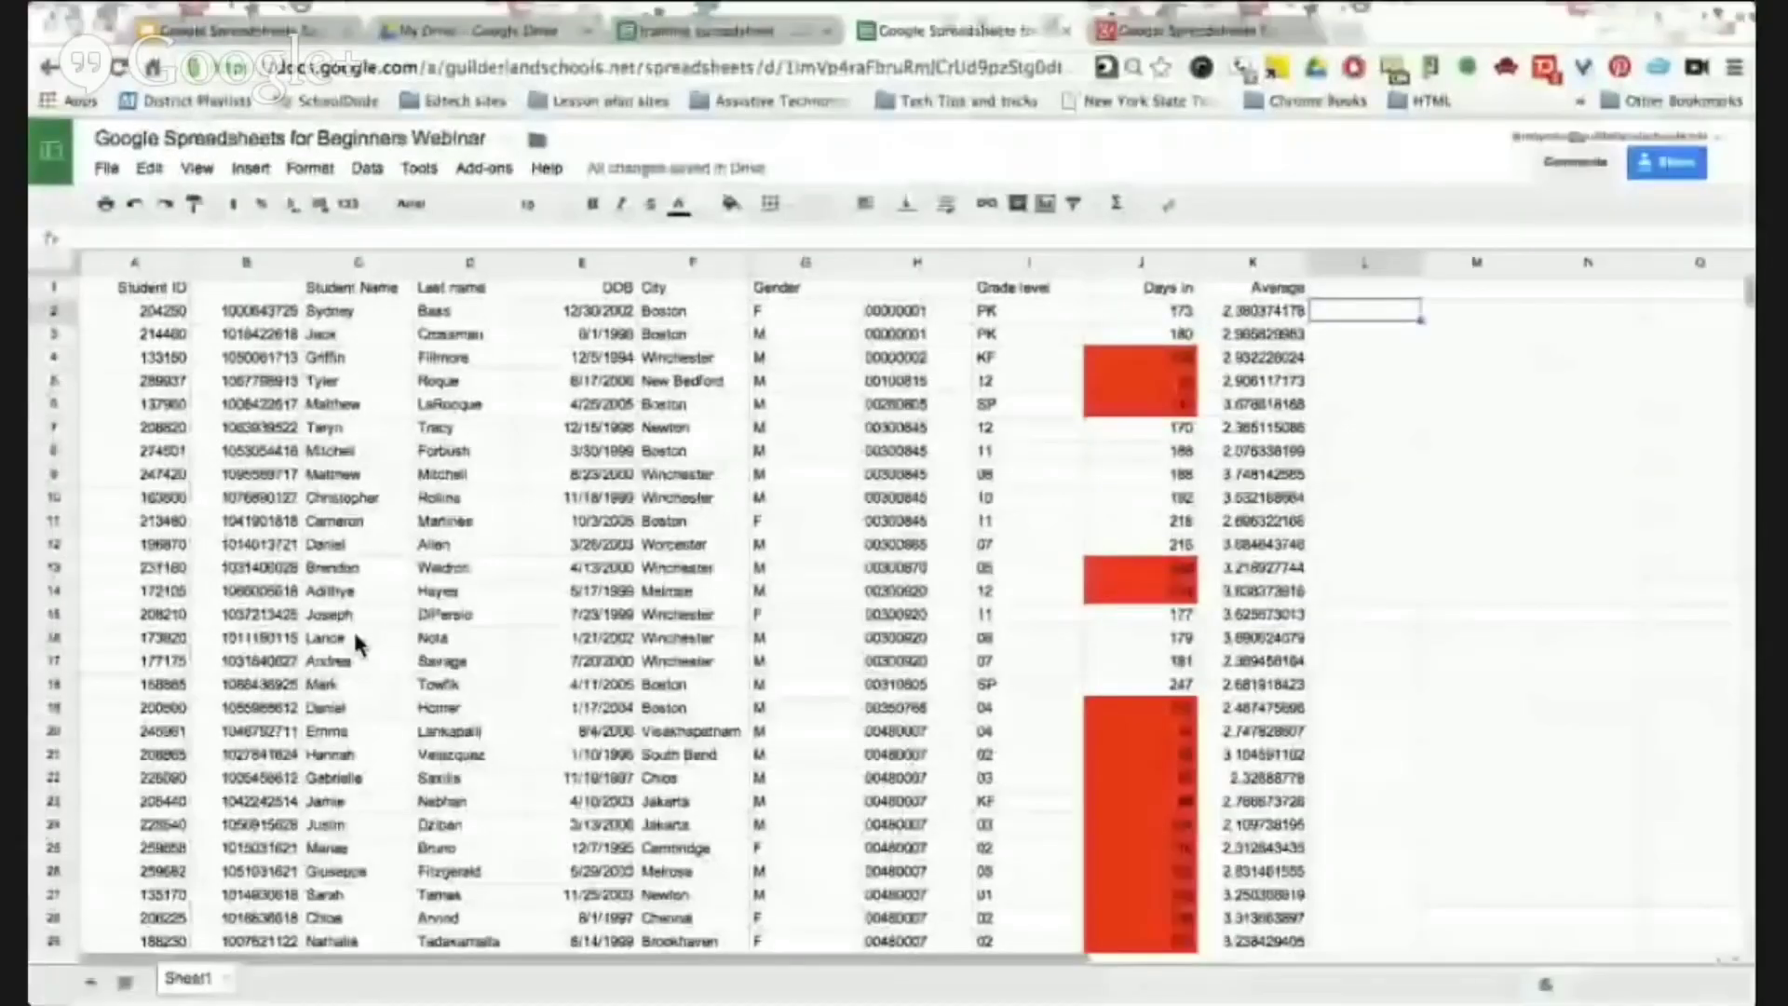
click(228, 35)
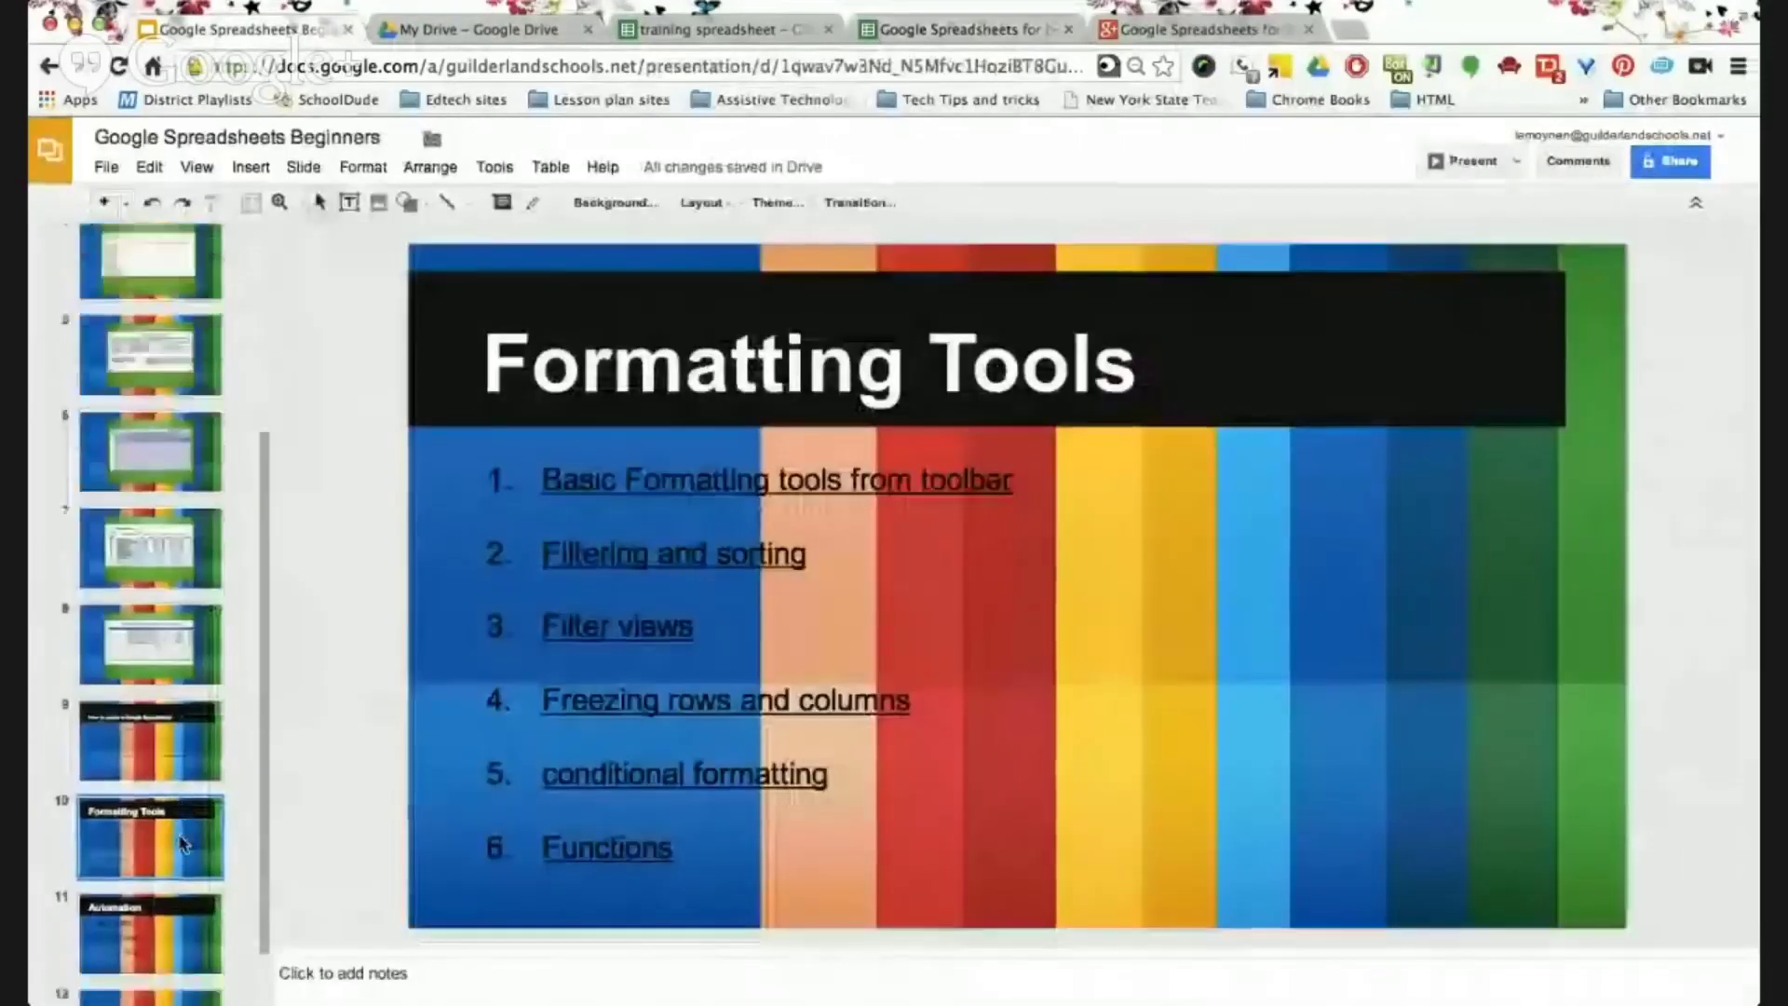
scroll(183, 843, down, 1)
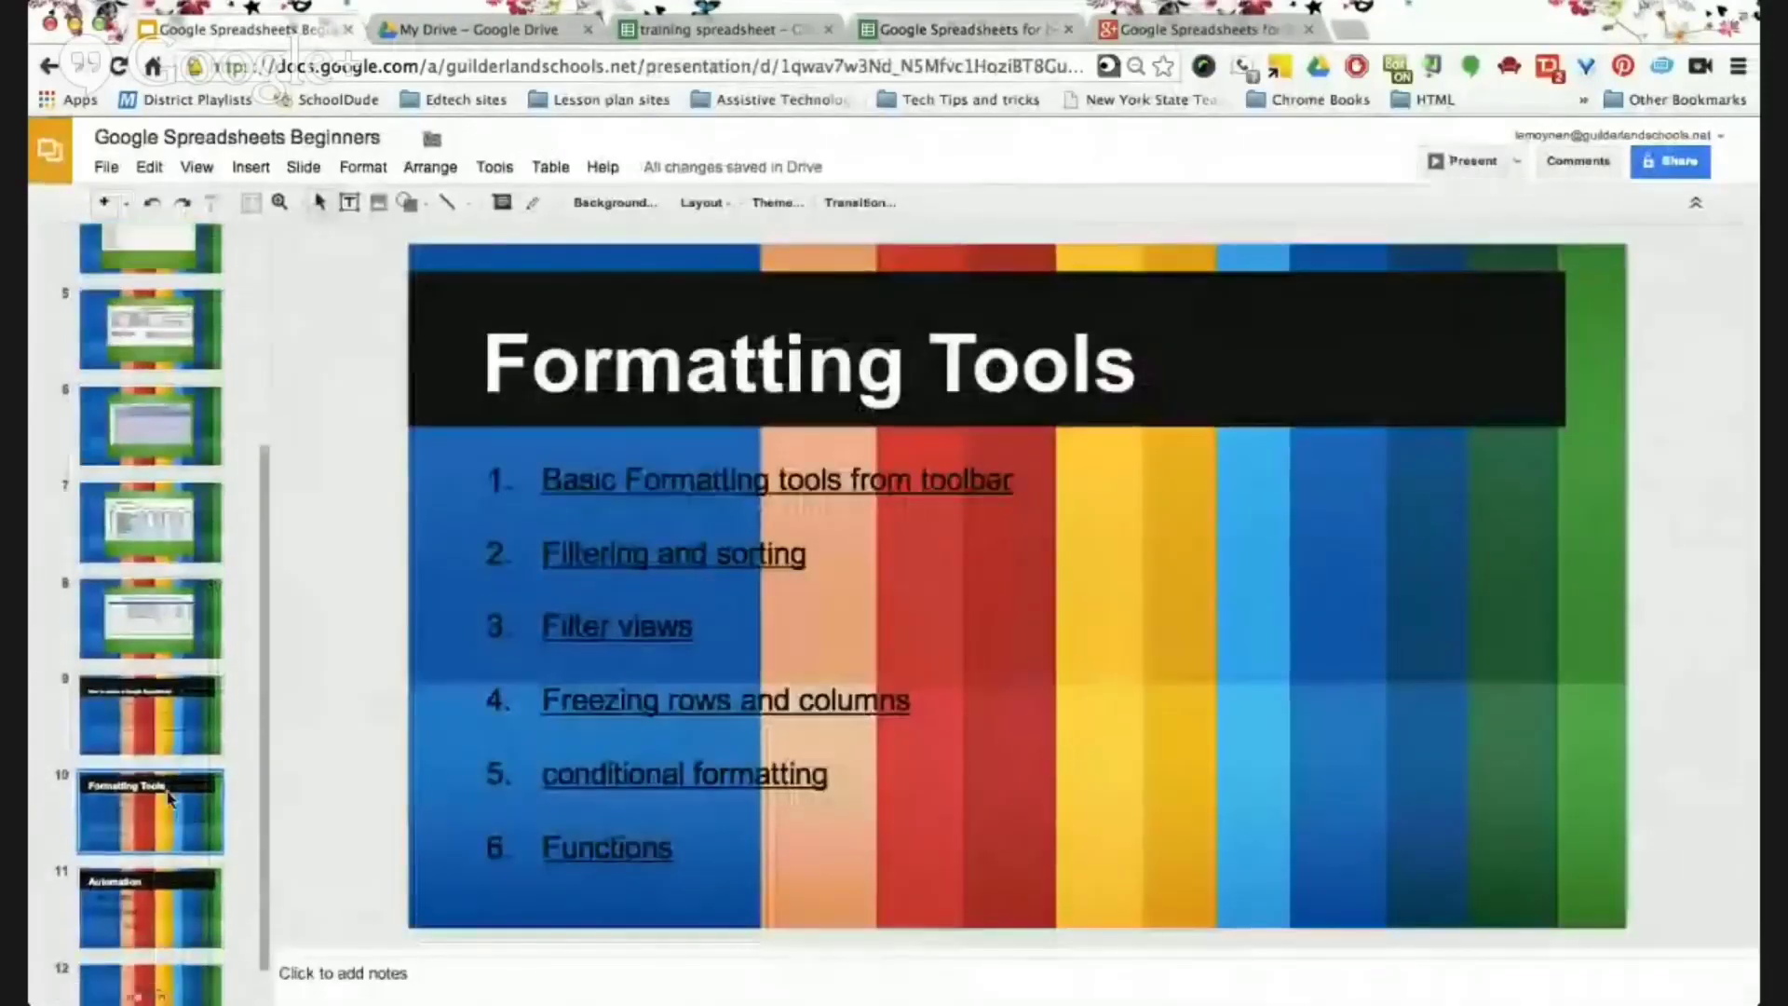
click(159, 922)
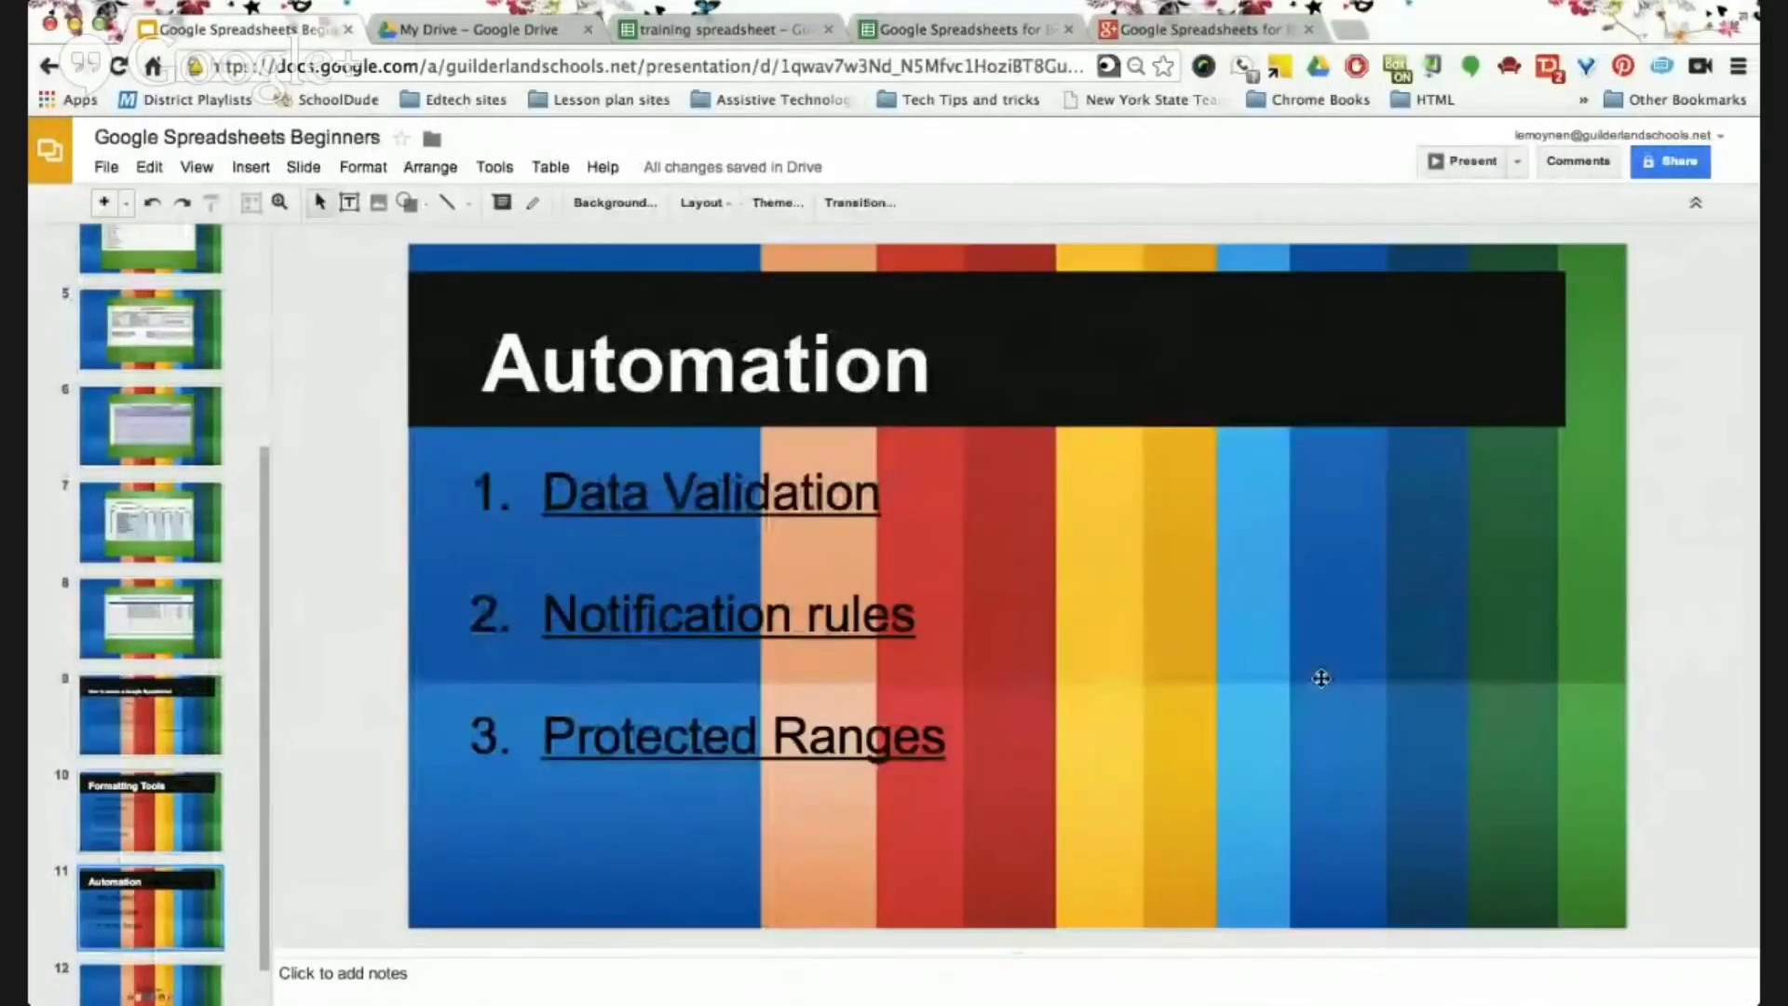
key(Down)
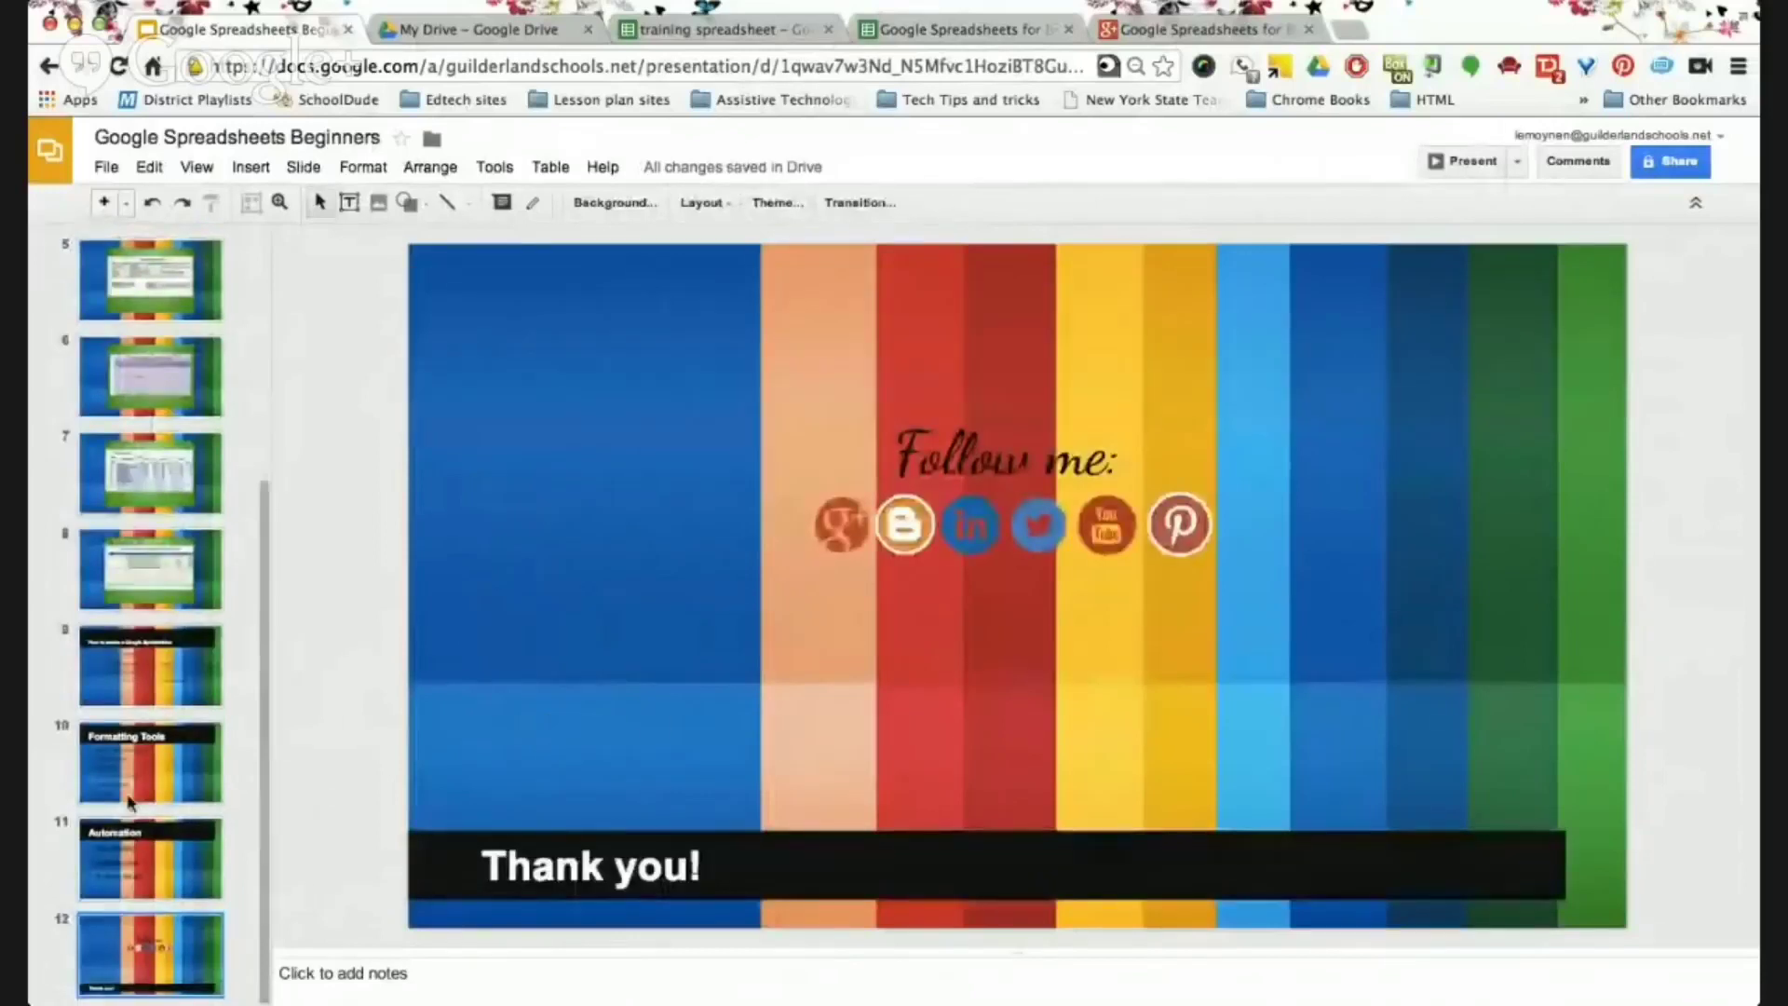
click(128, 838)
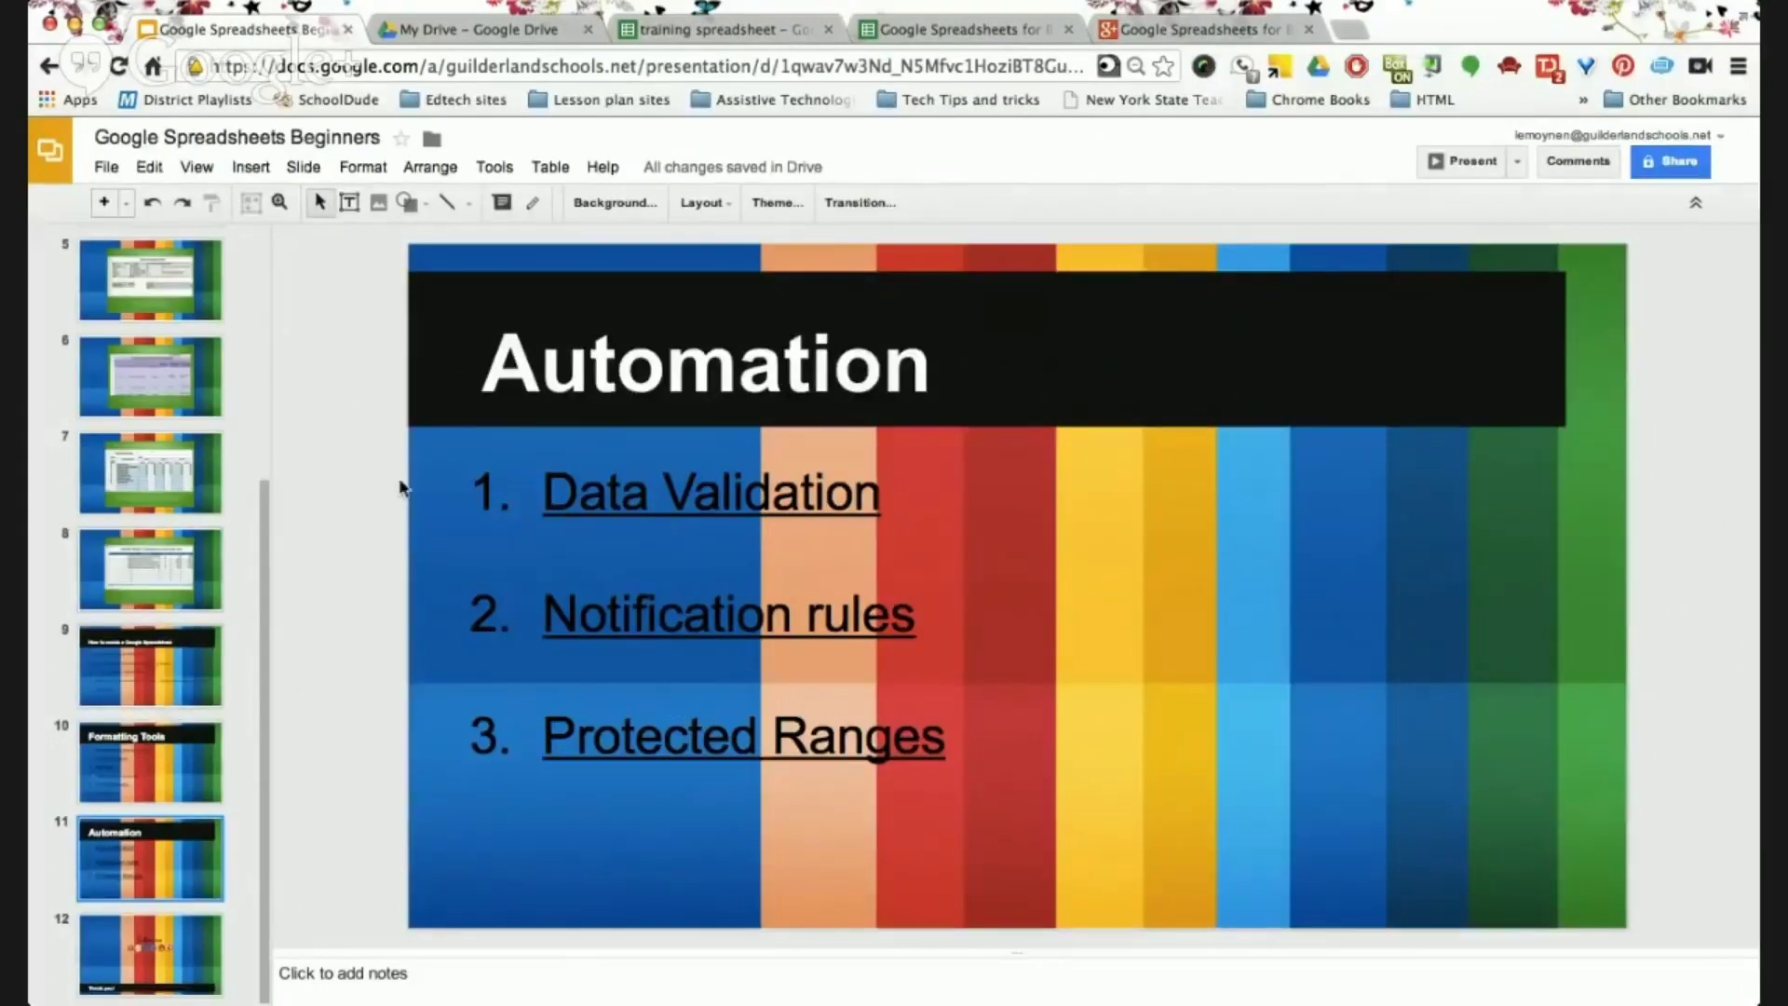
click(920, 31)
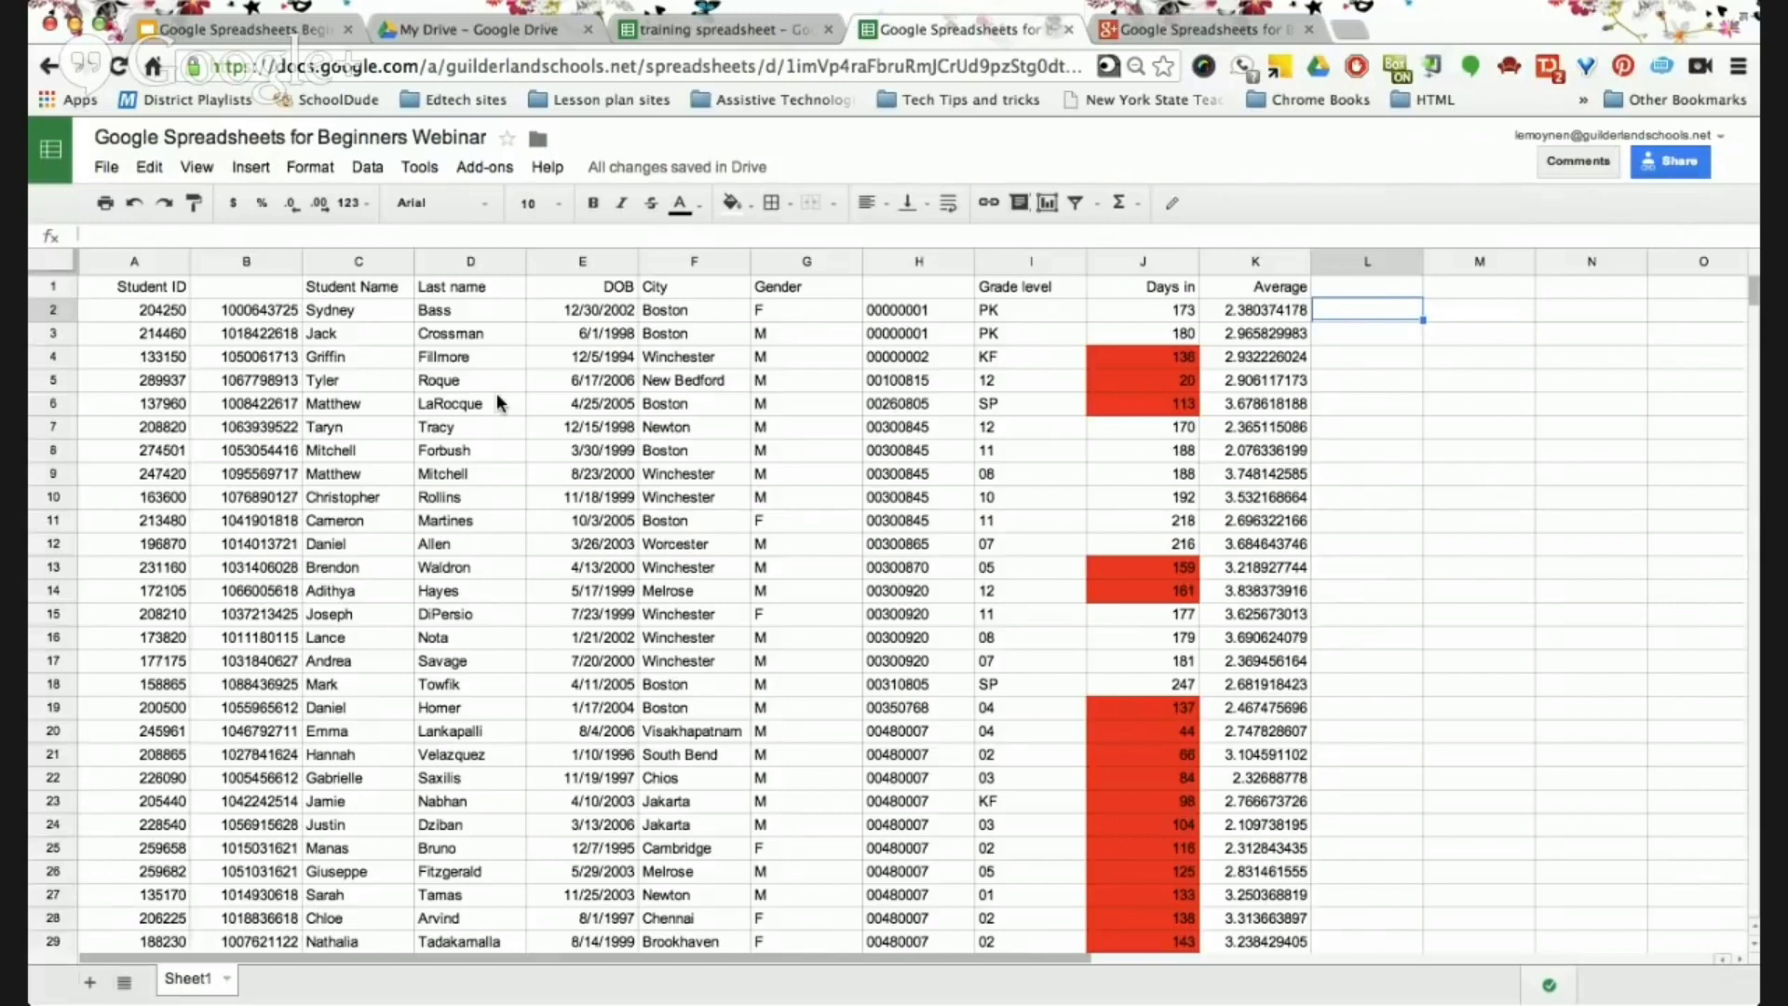
Type the heading 'Email addresses' into cell L1.
click(1358, 290)
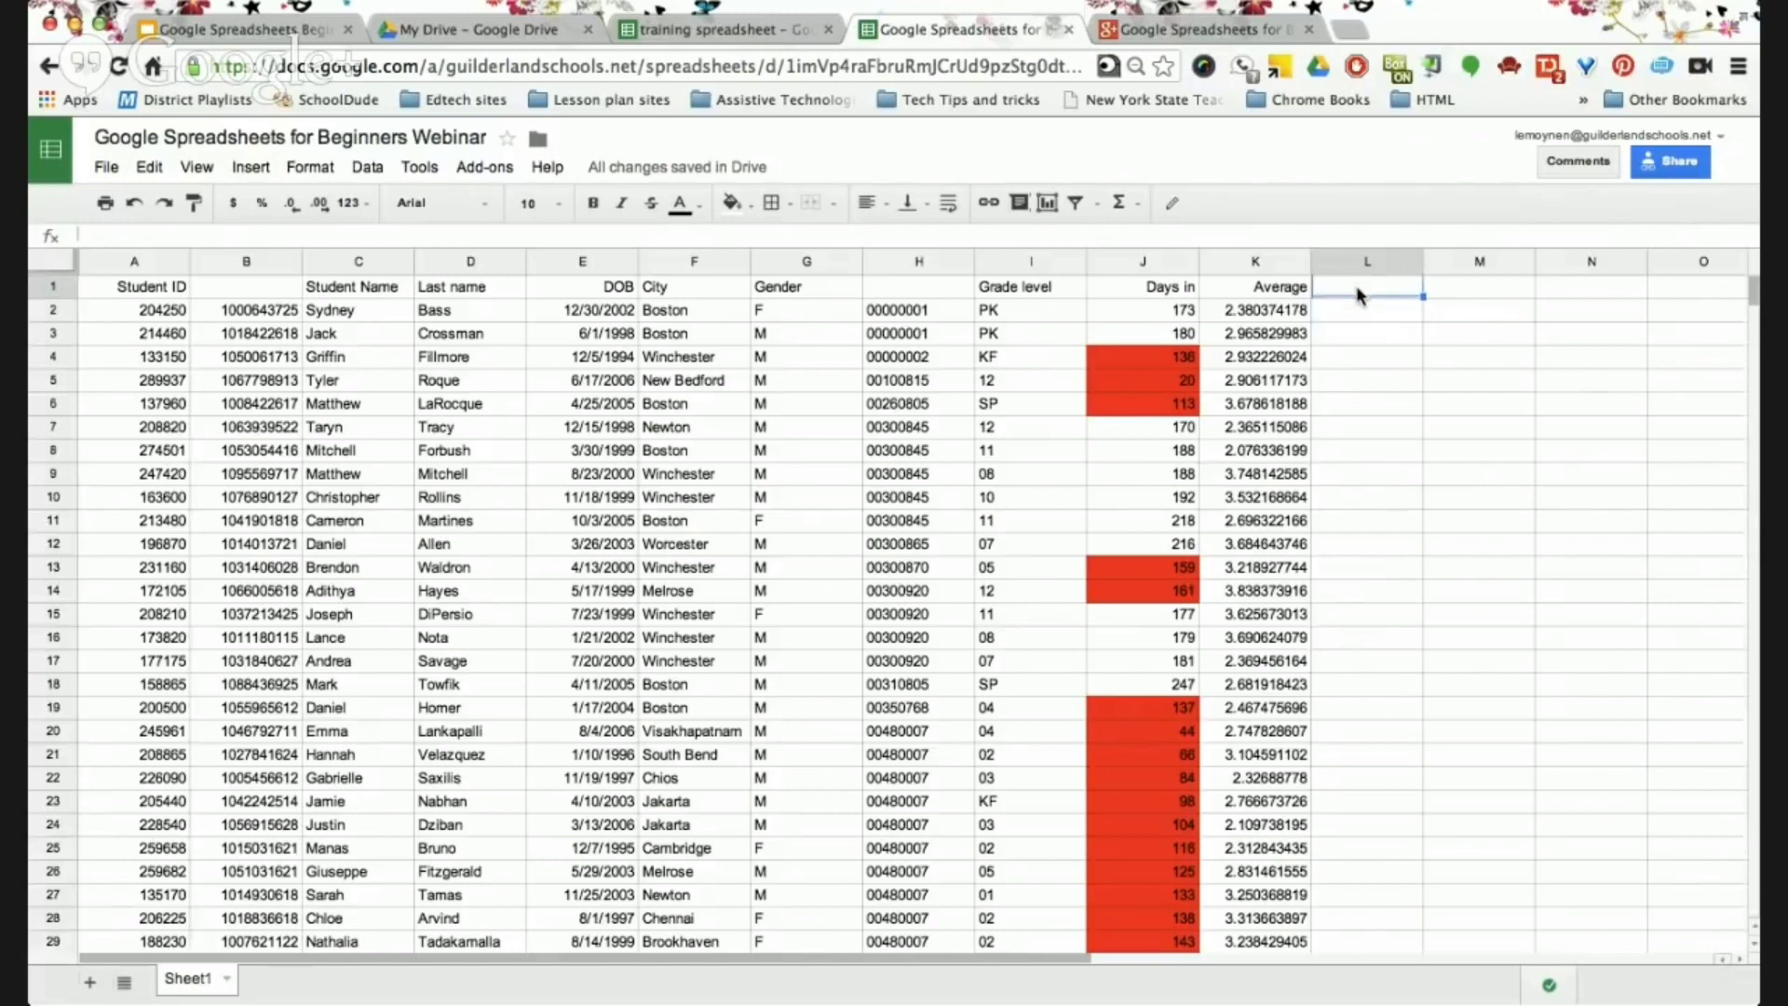
text(Email addresses)
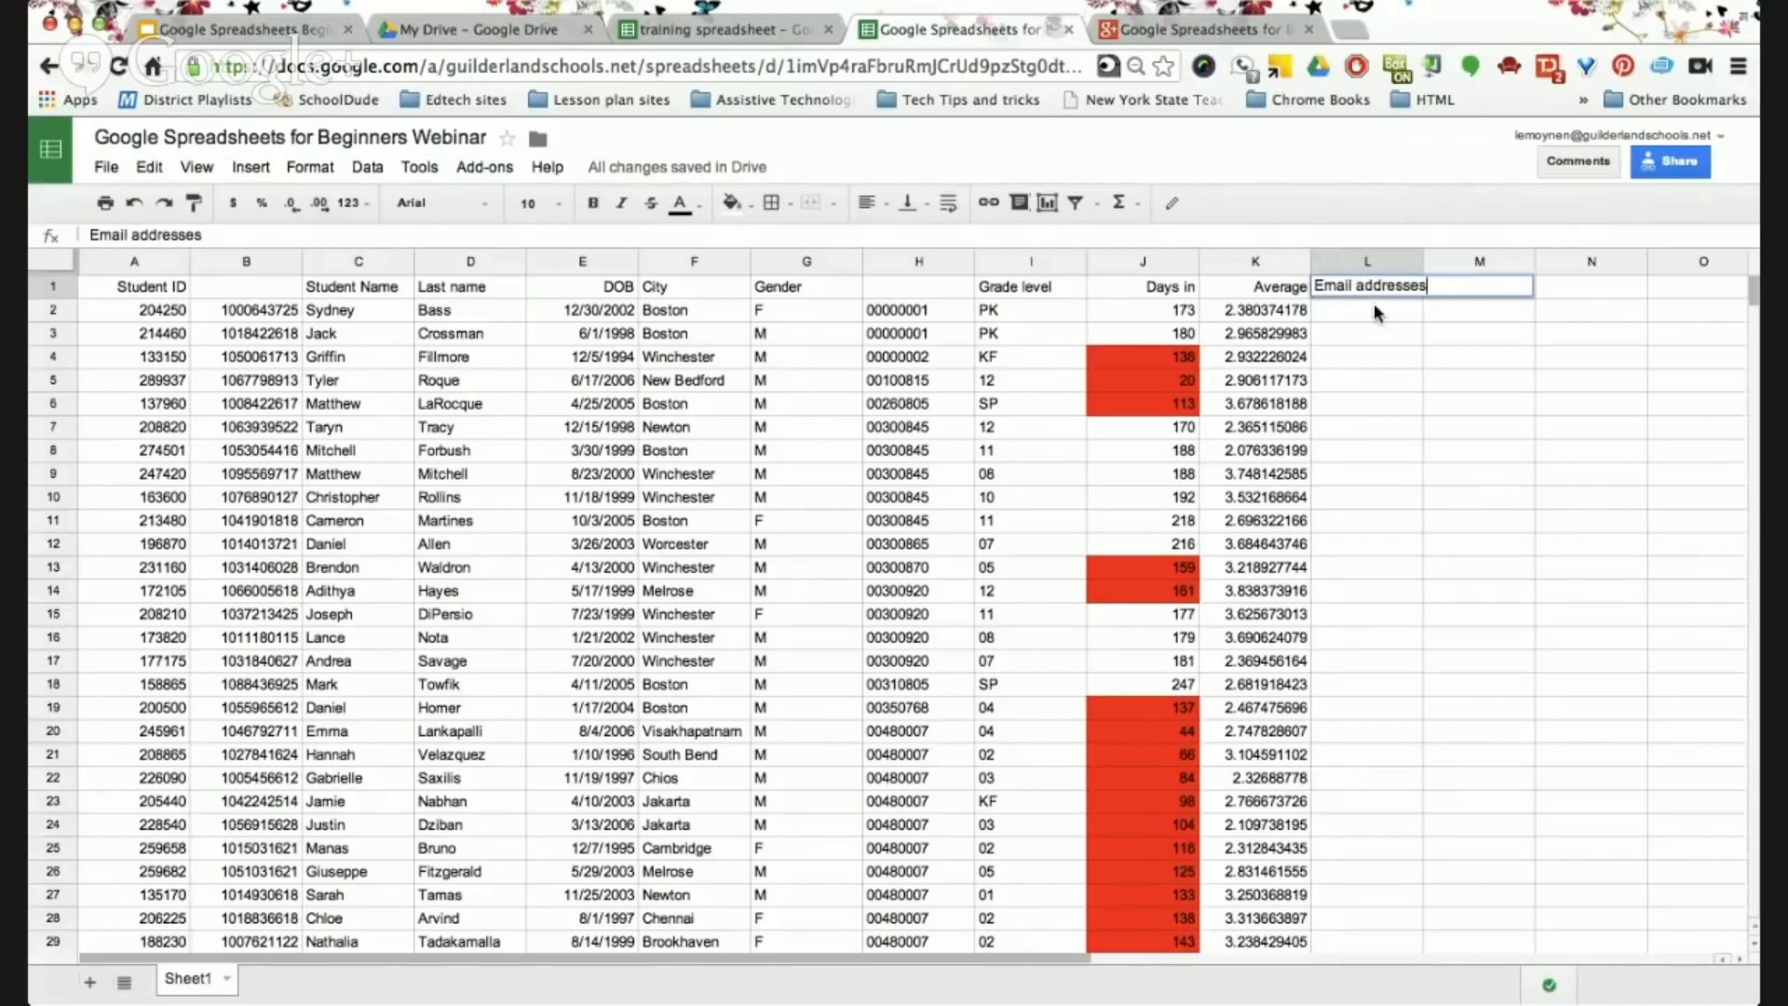
key(Return)
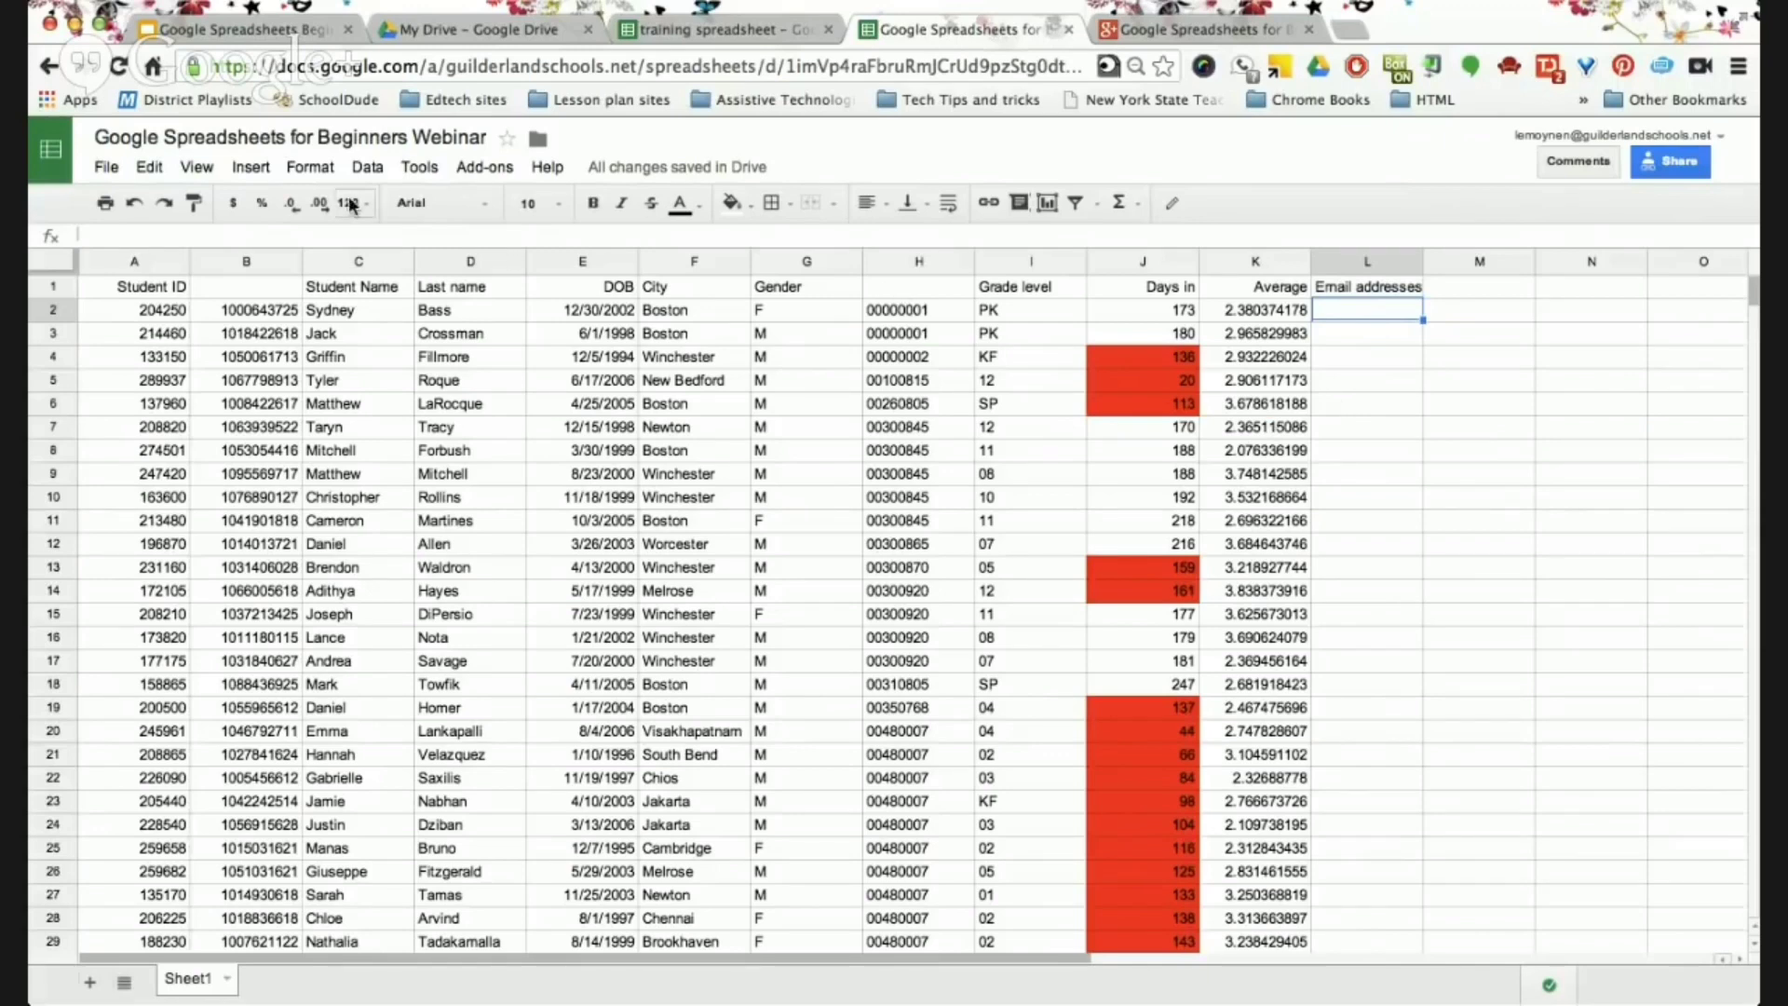
Set up a data validation rule on L2 requiring a number greater than 10.
click(377, 172)
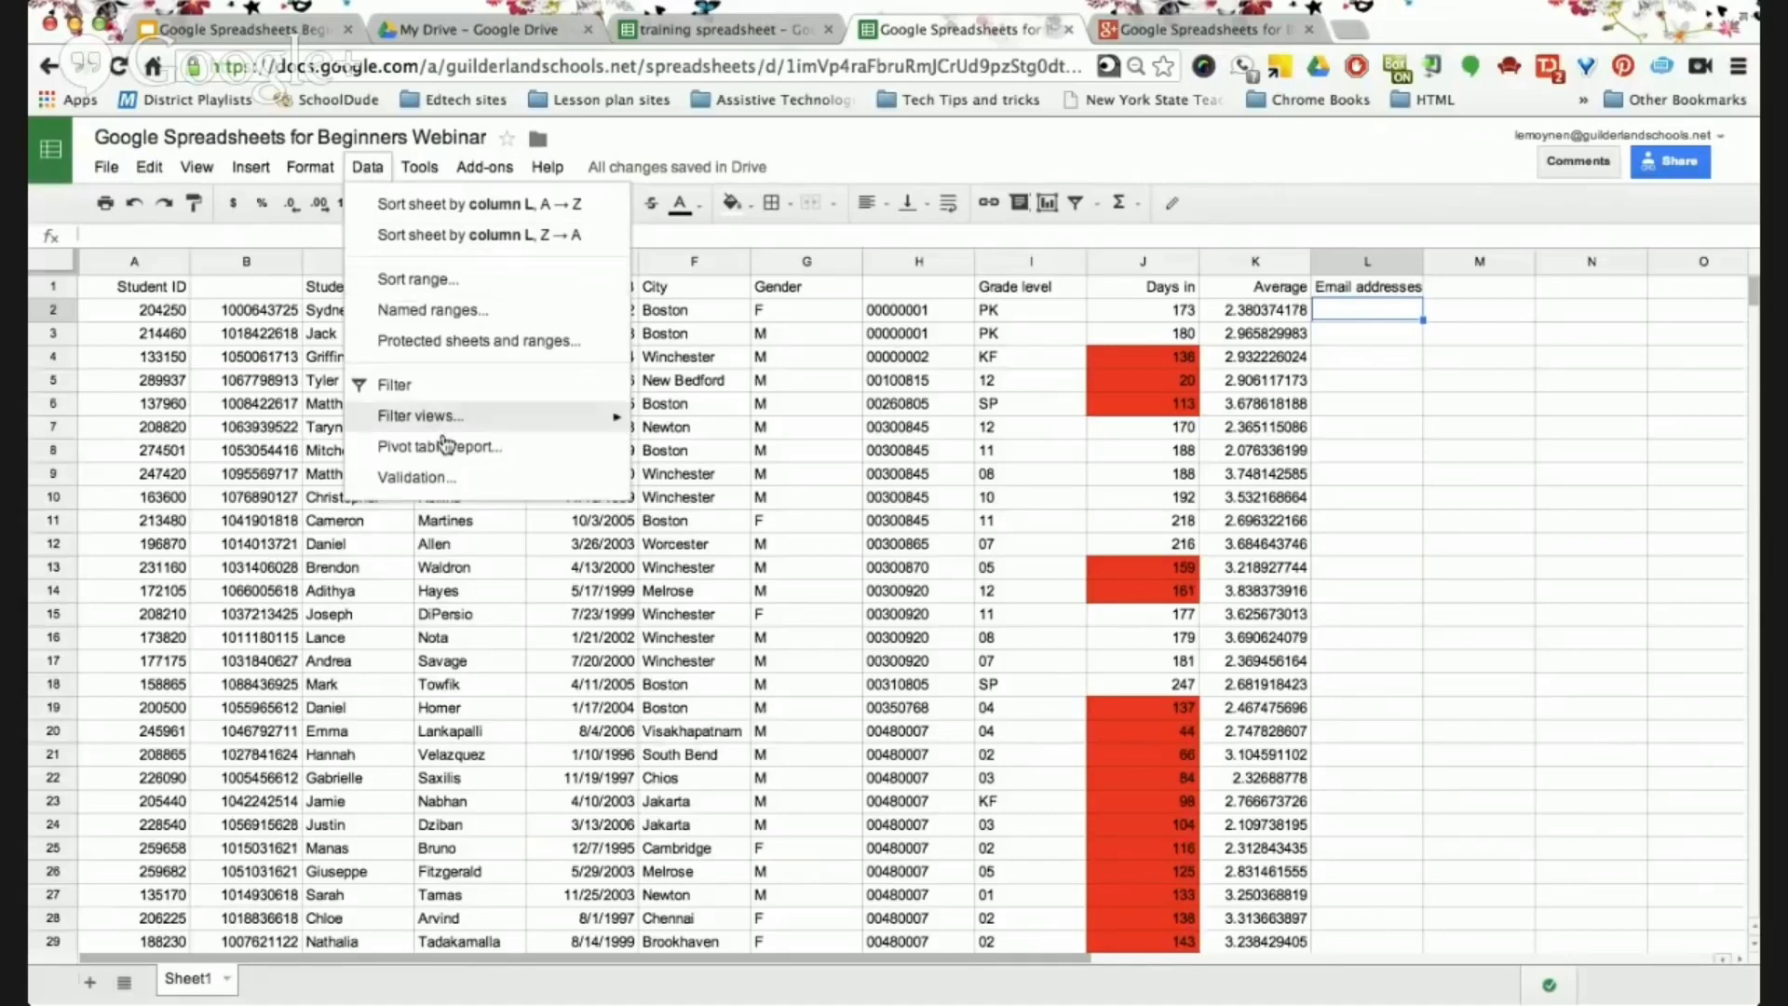
click(431, 478)
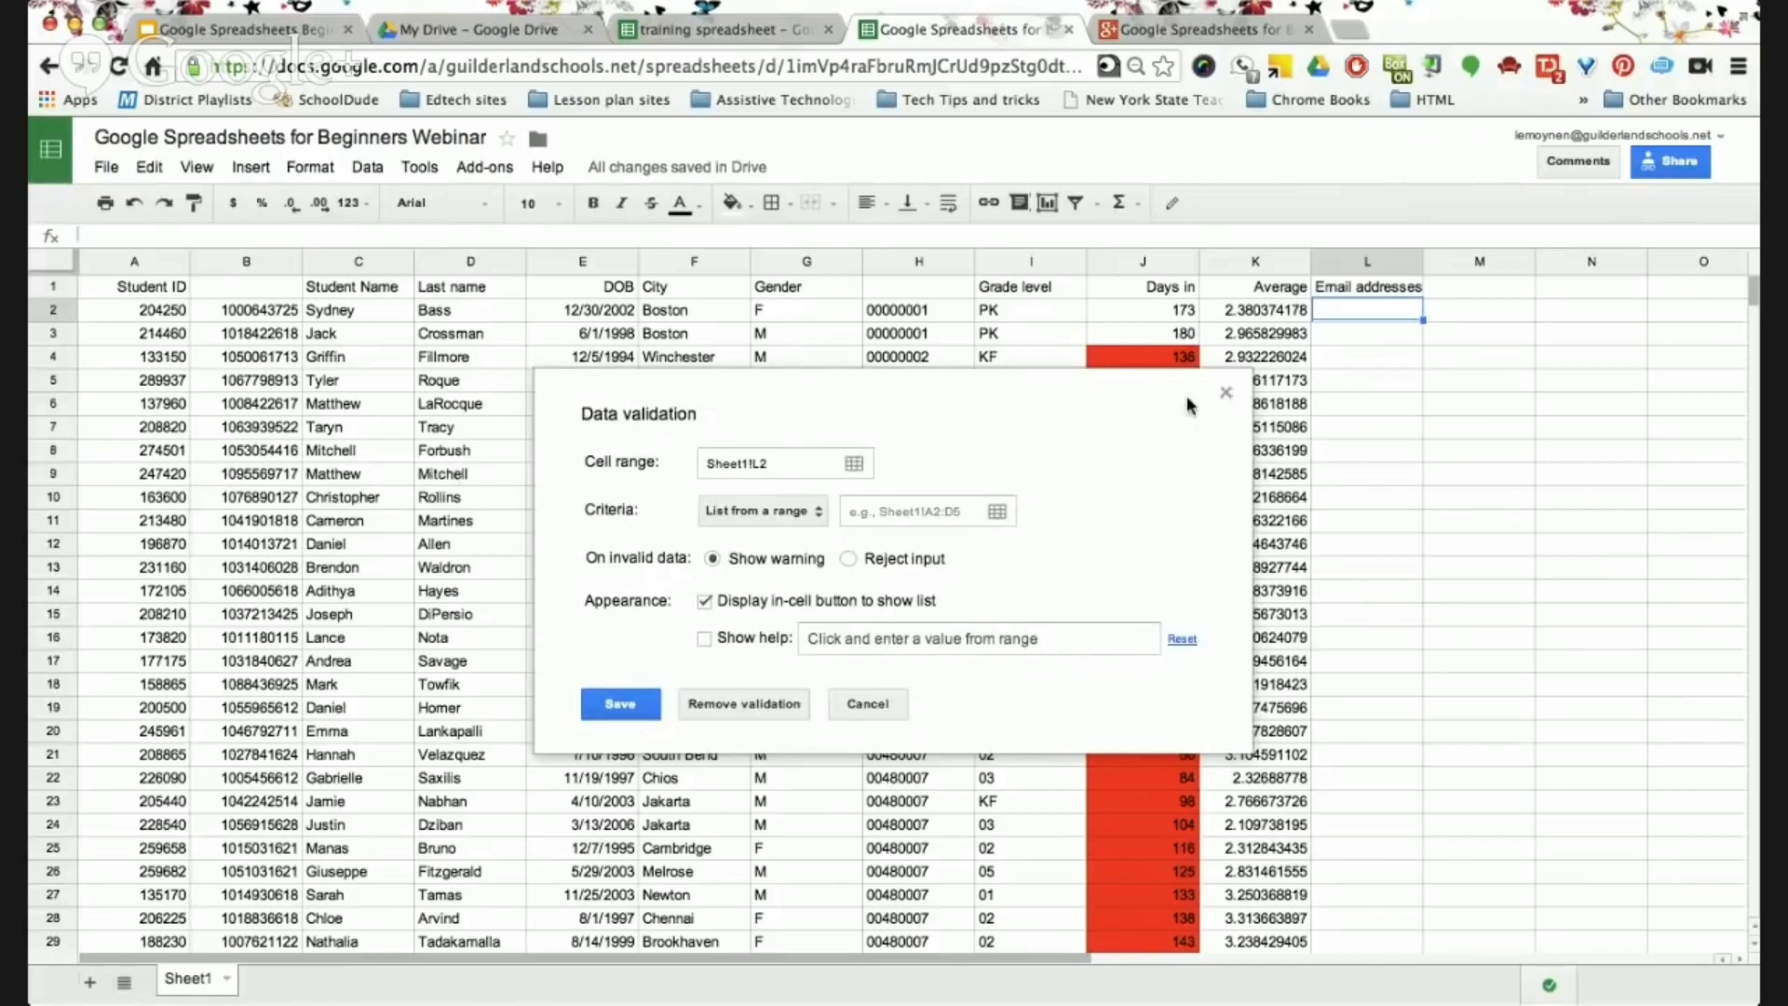
click(1225, 395)
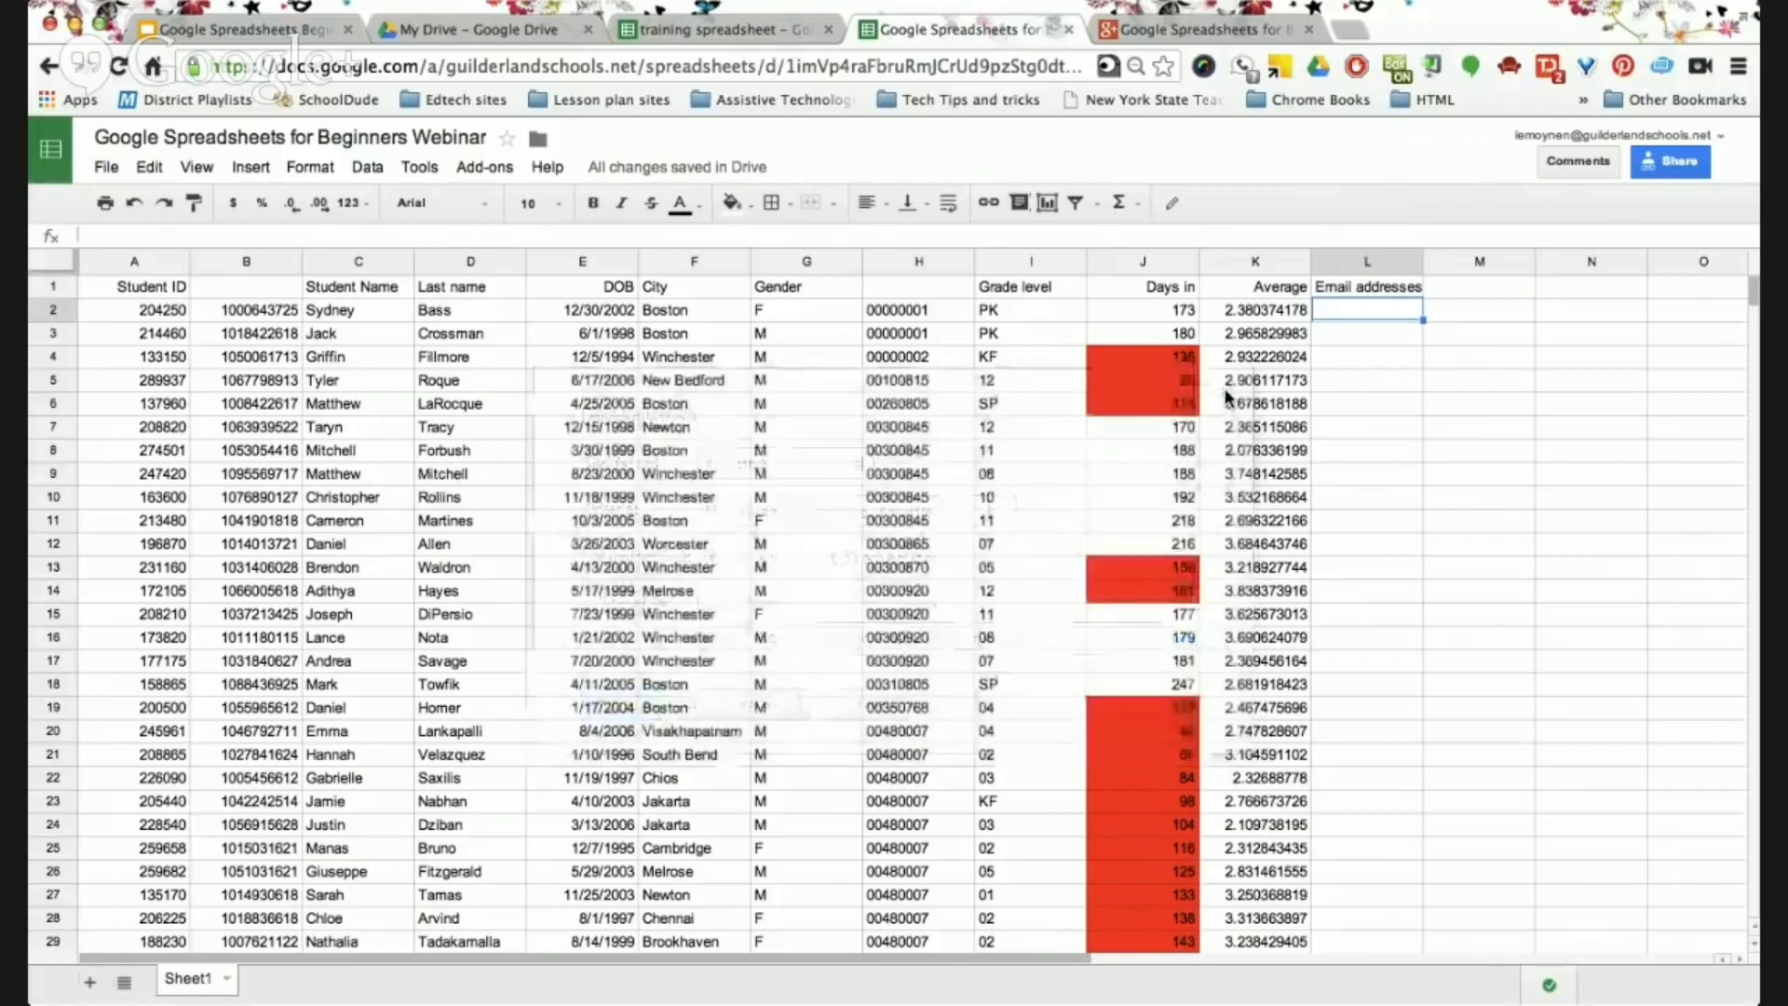
right_click(1365, 316)
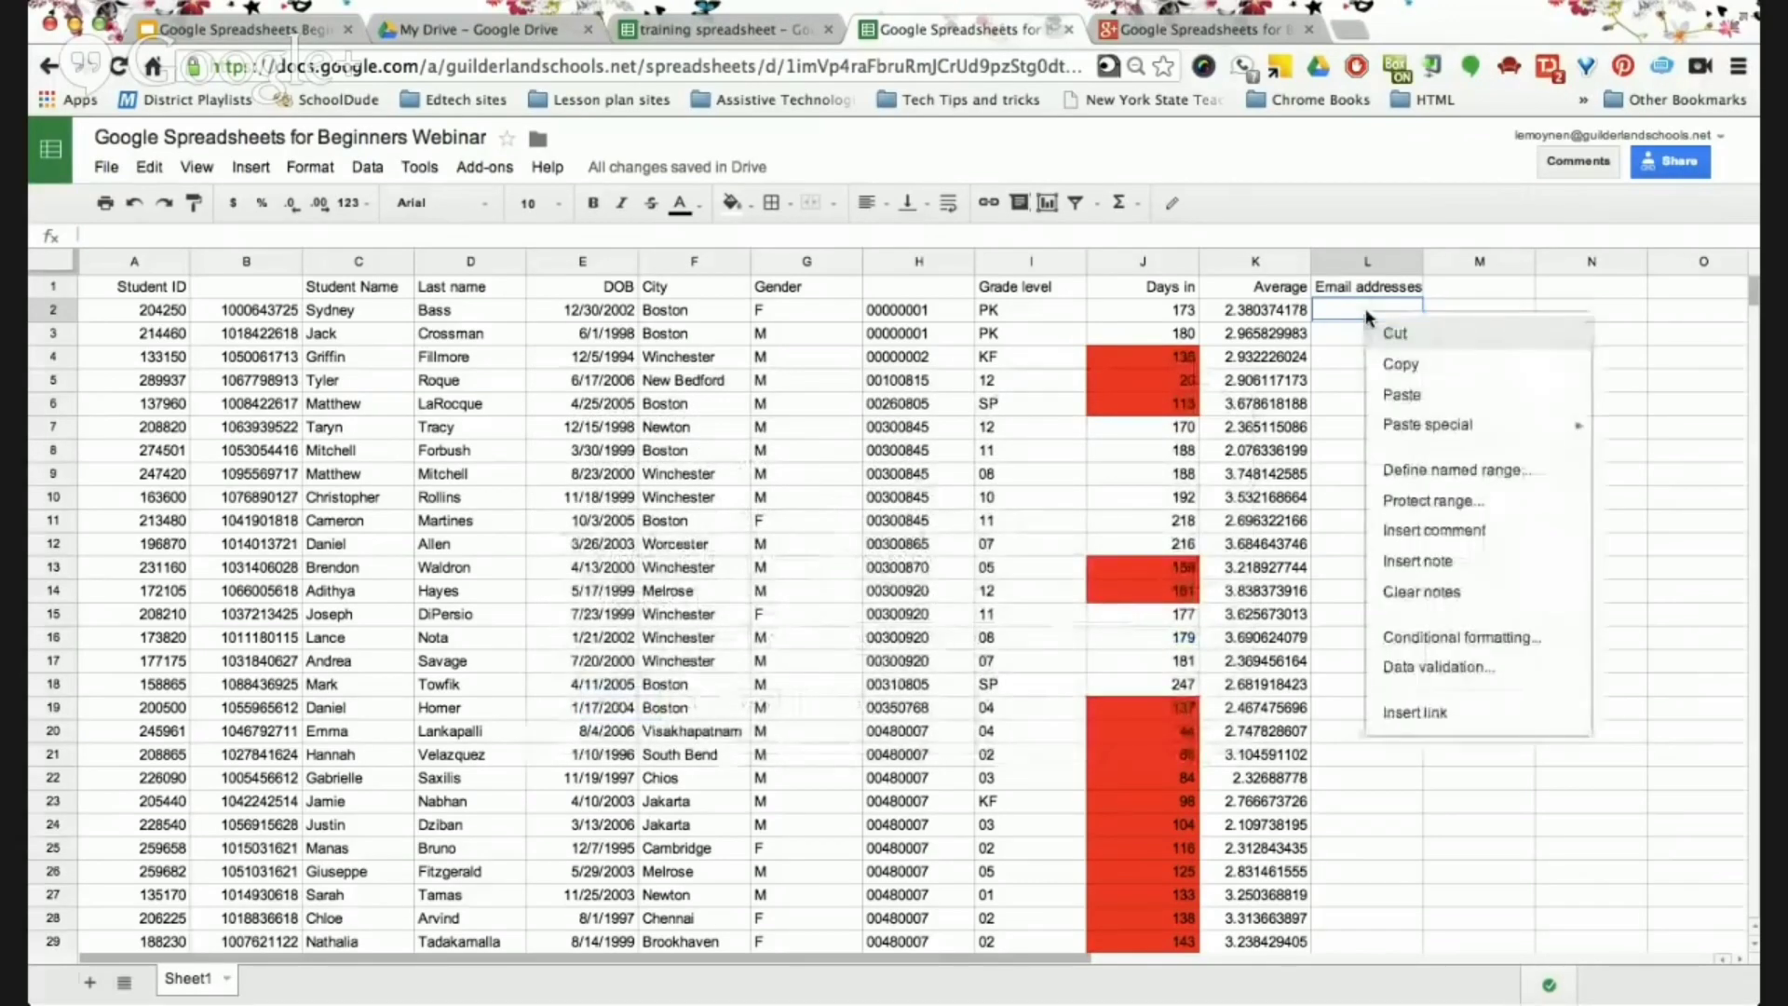
click(1413, 661)
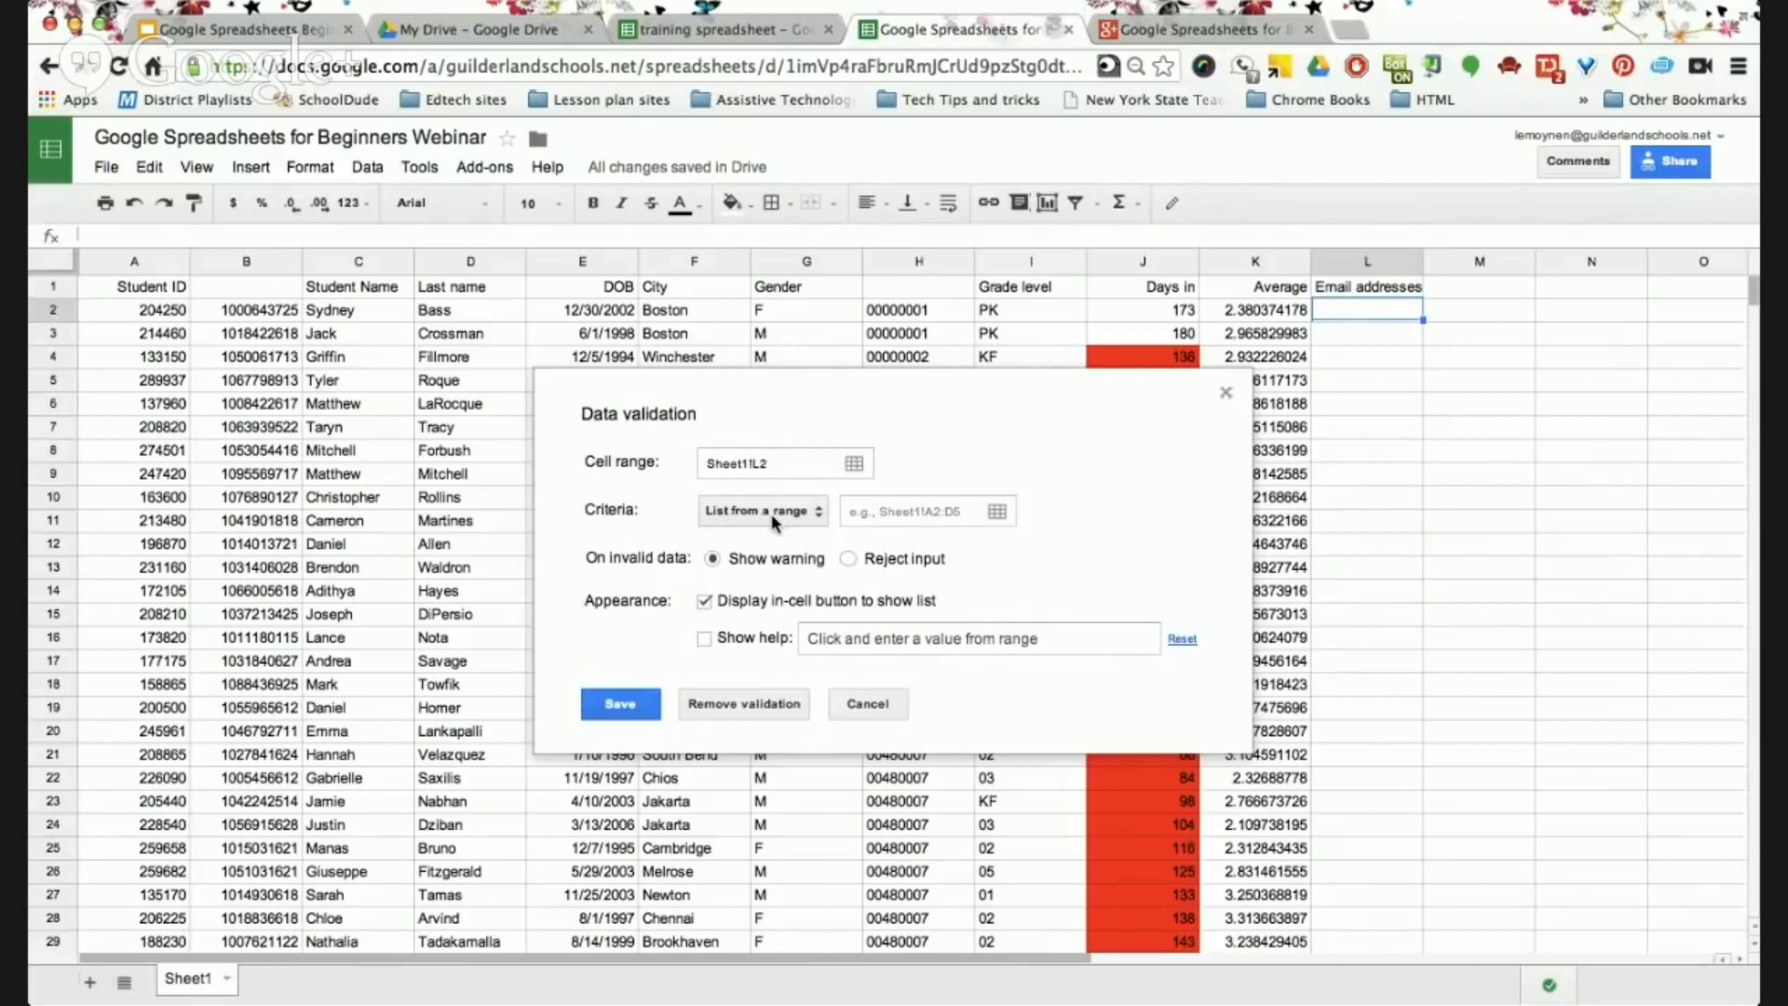
click(771, 512)
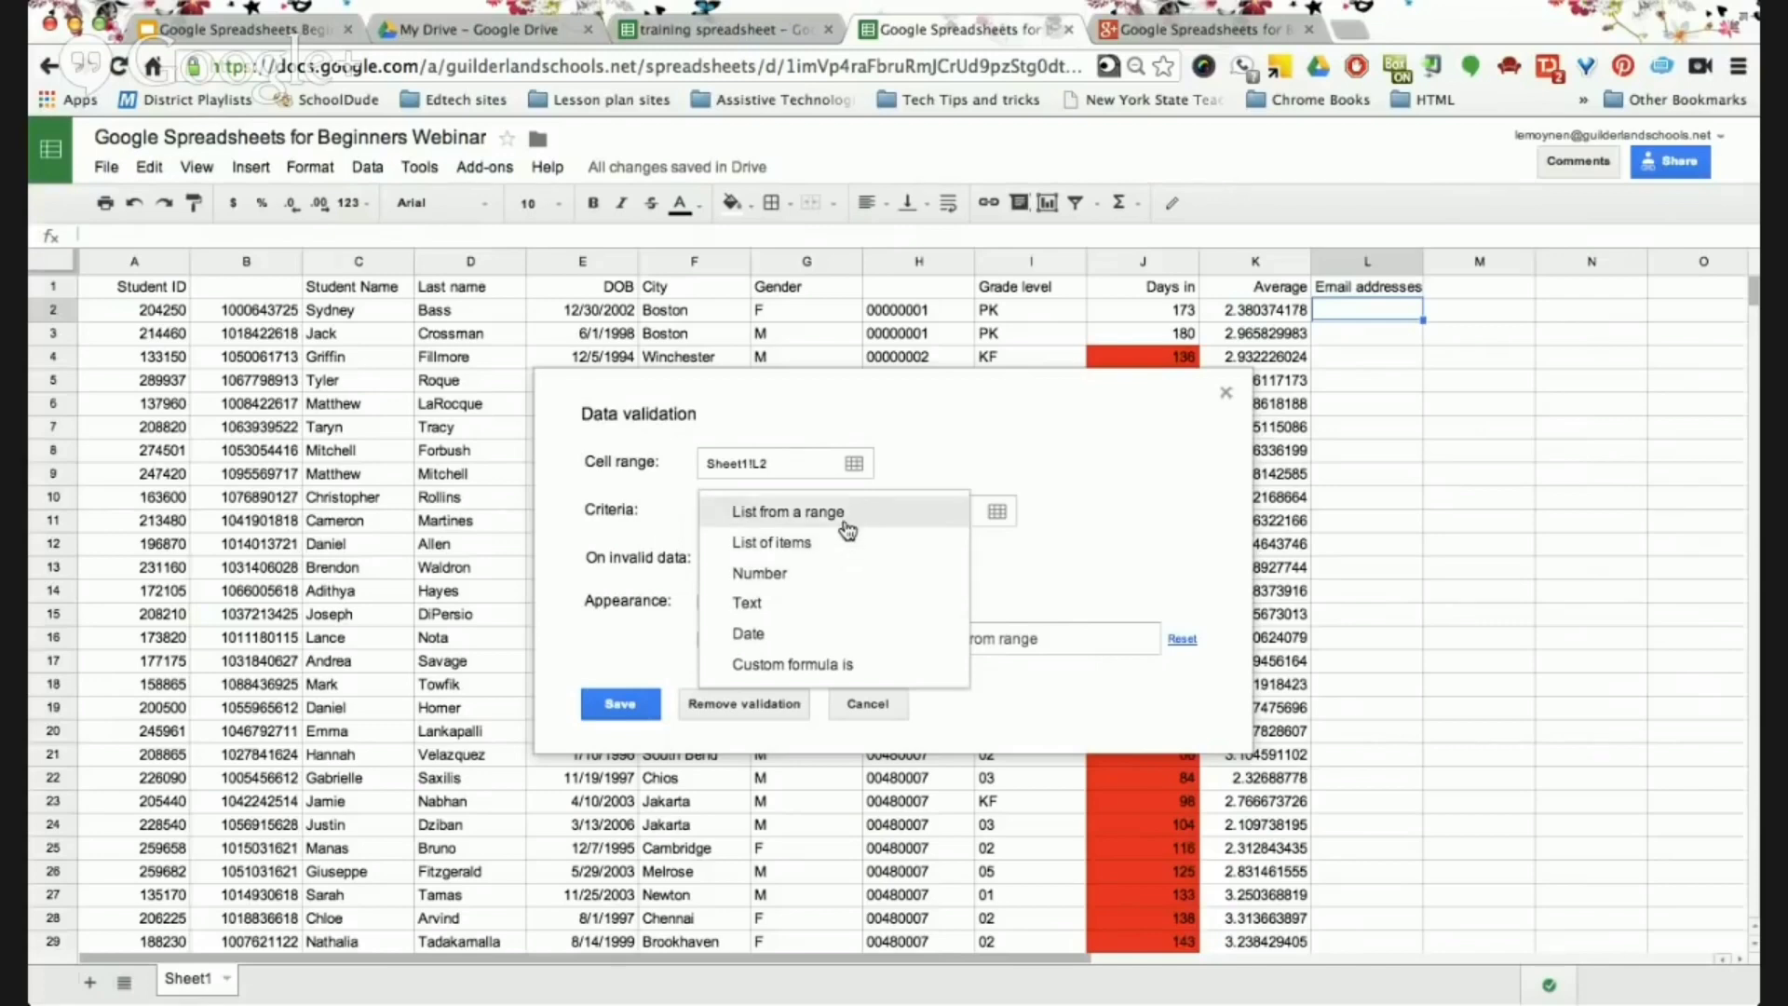
click(817, 577)
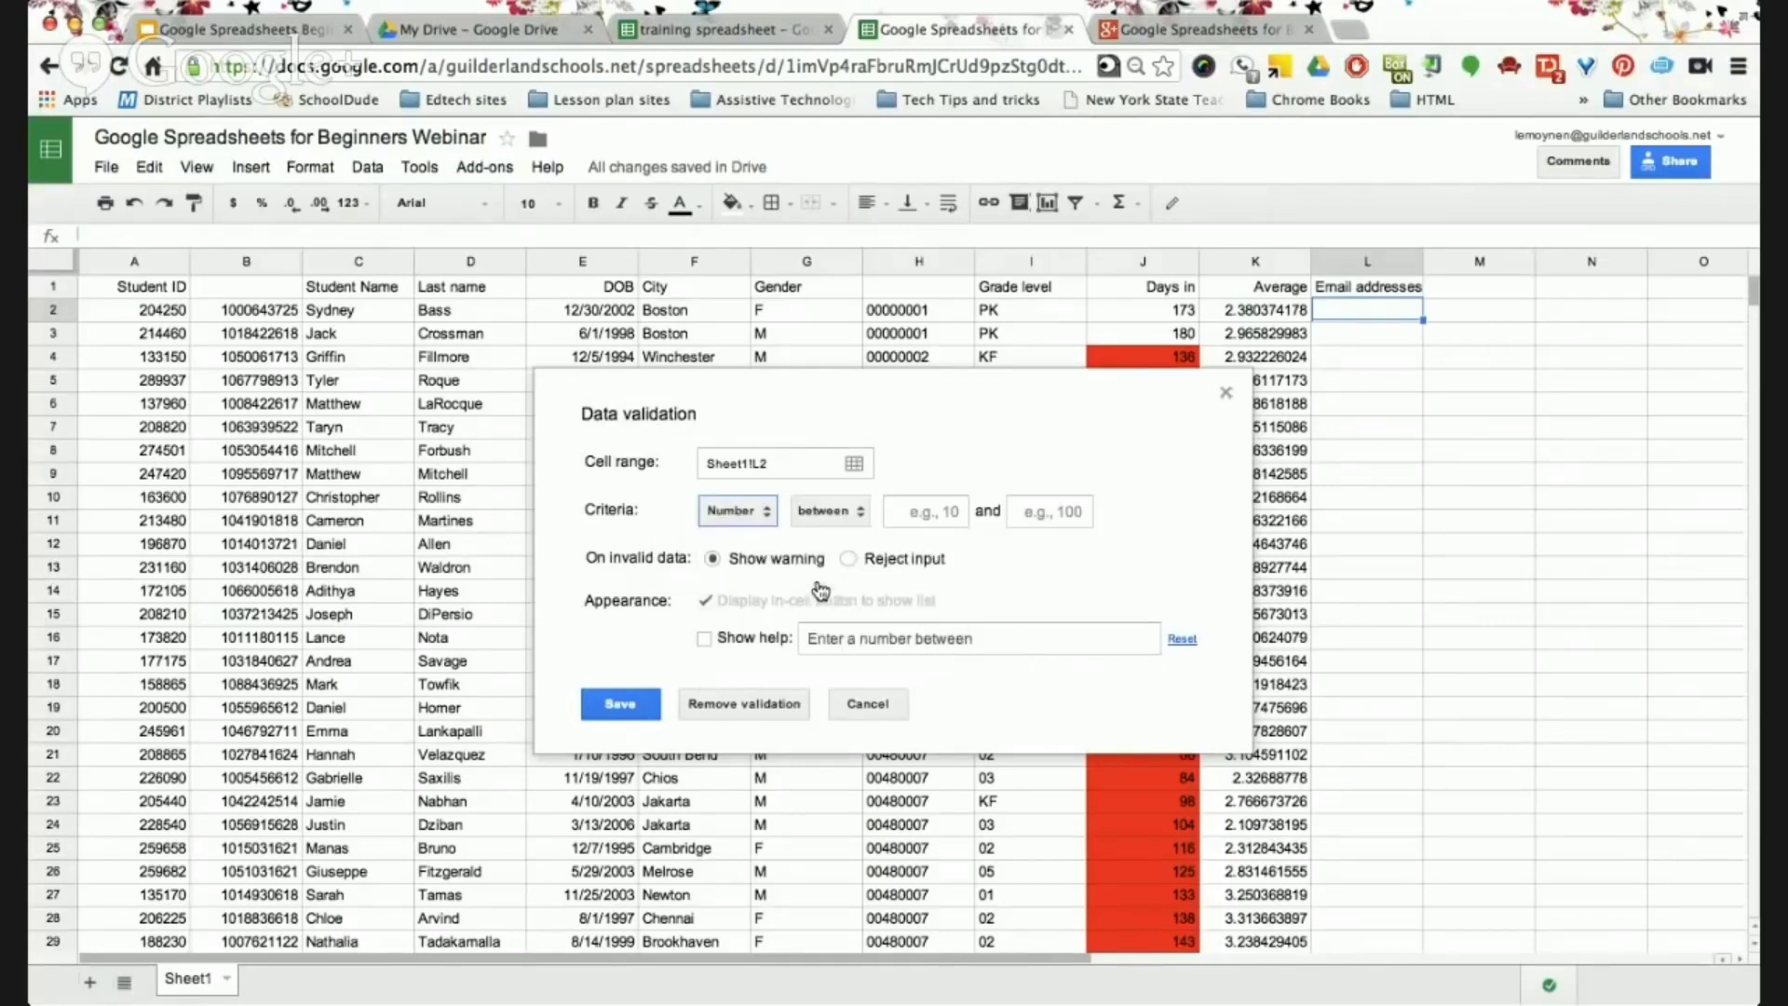
click(858, 514)
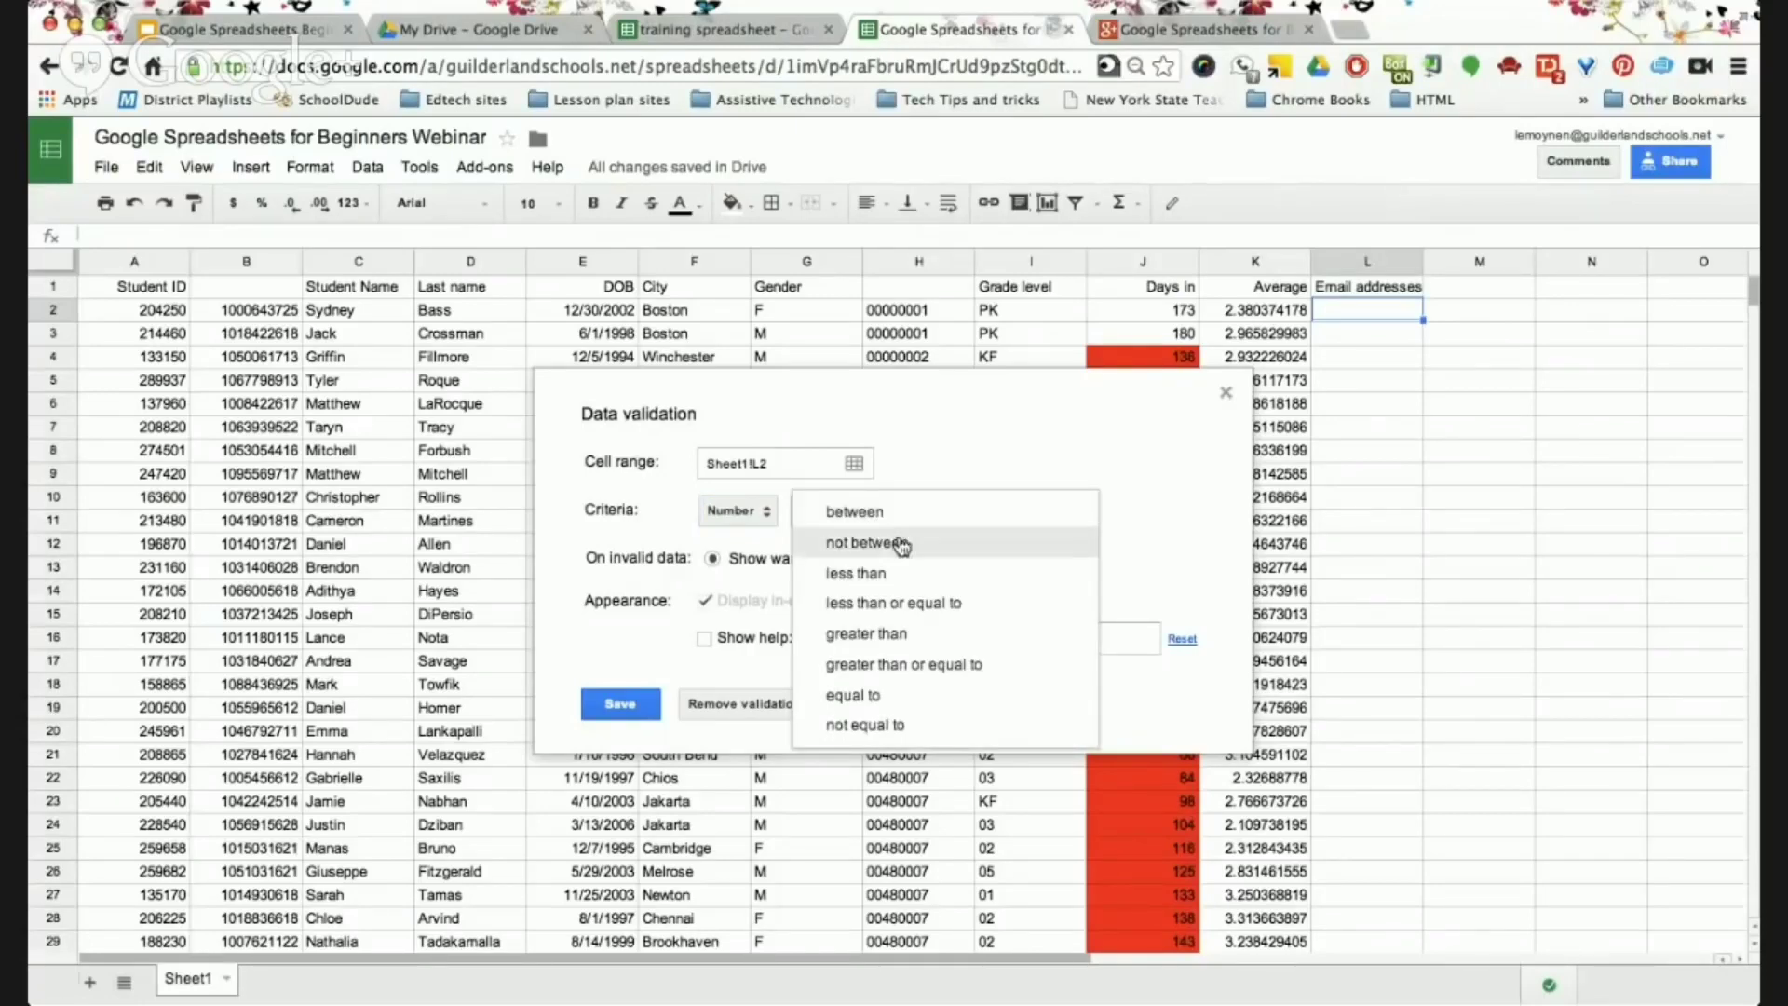
click(903, 636)
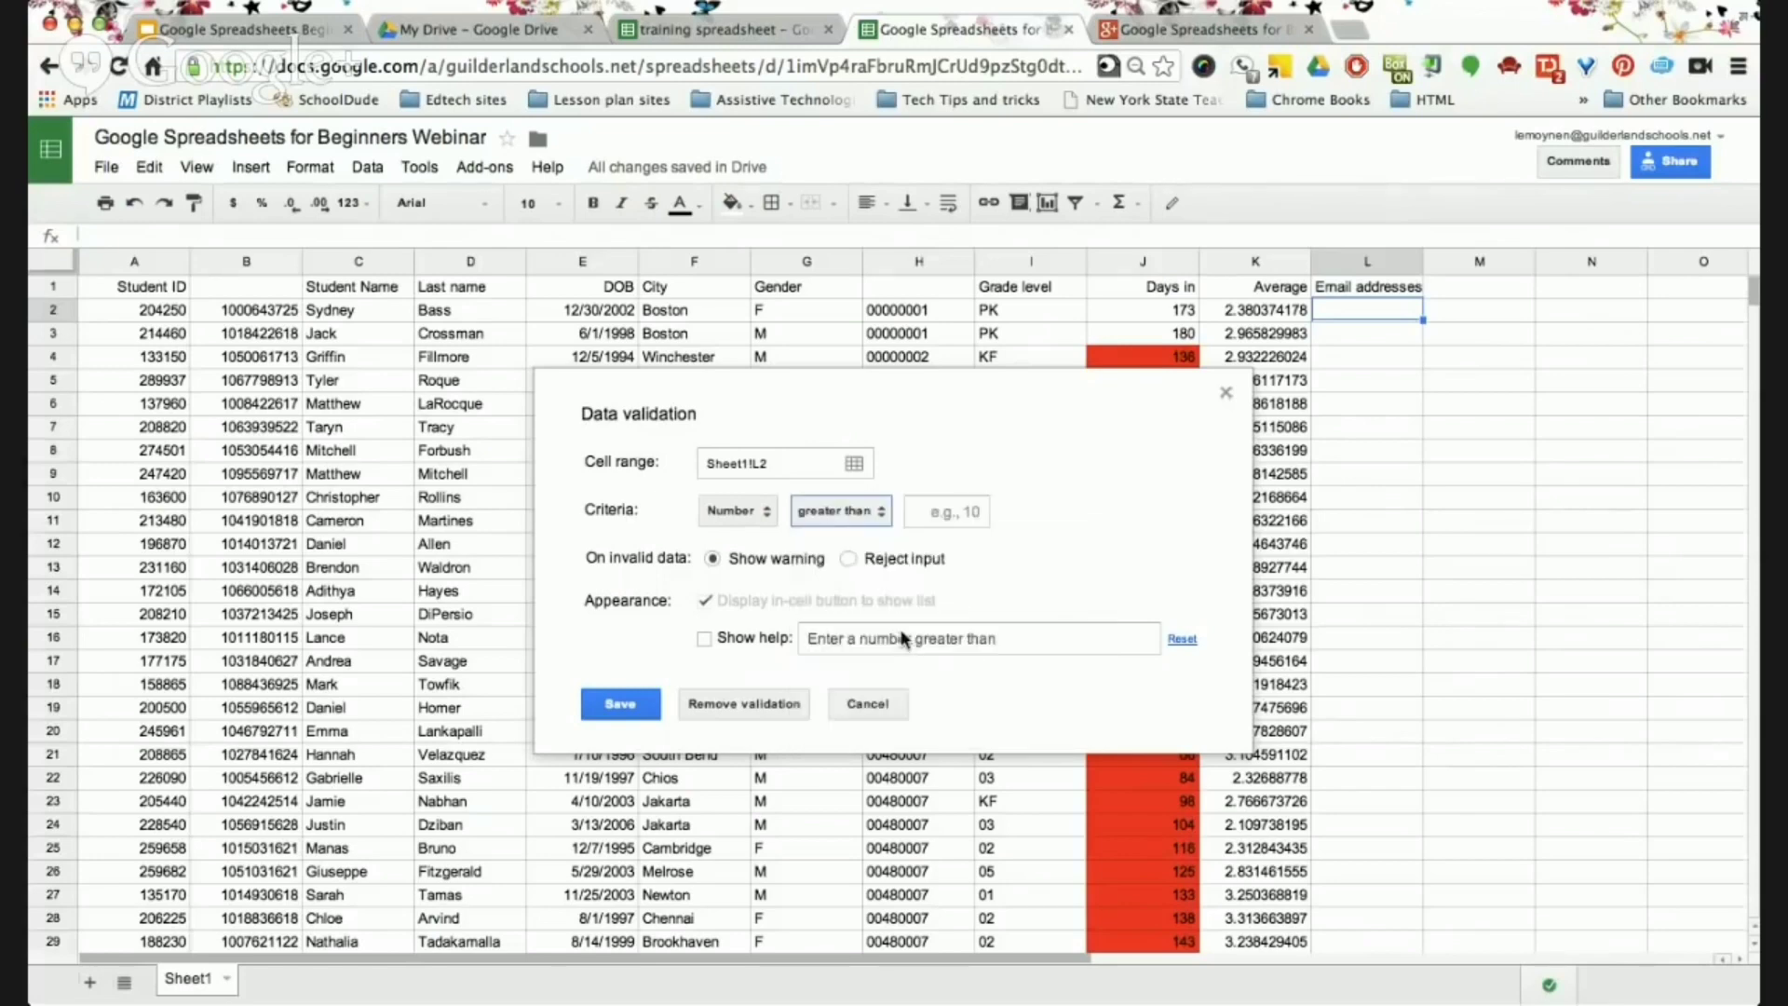
click(974, 508)
text(10)
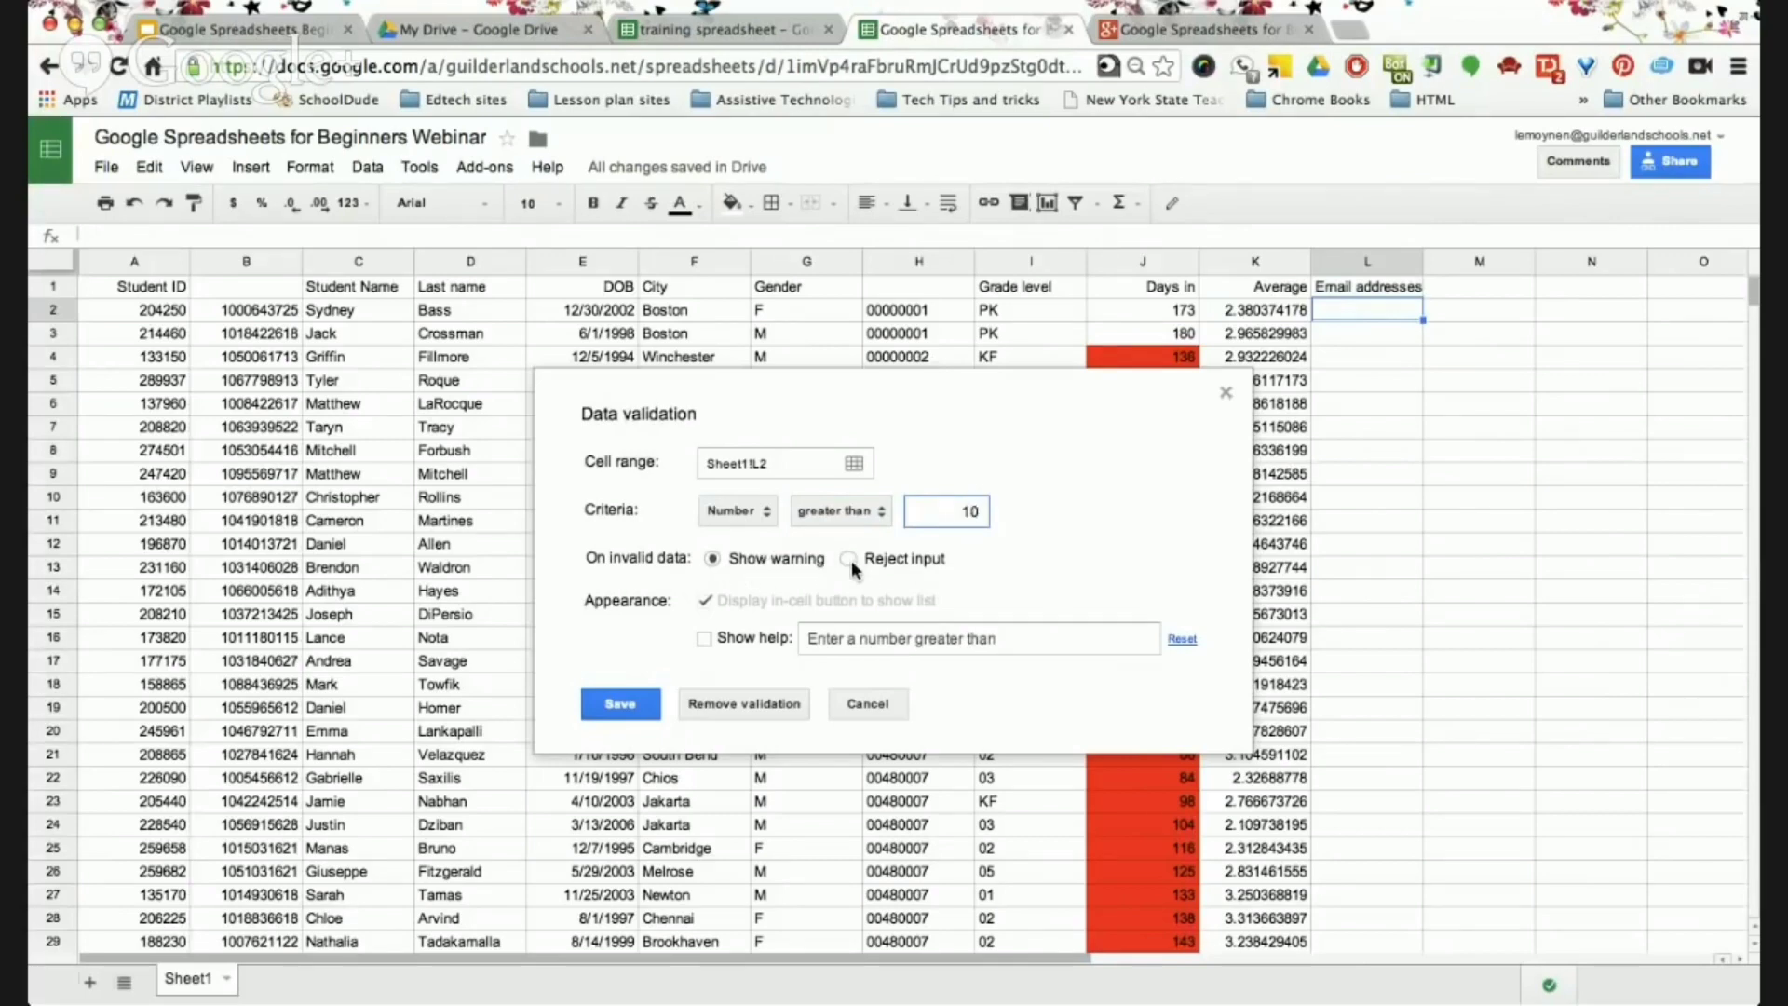
Switch L2's rule to Text is valid email with help text 'Enter a valid email with the @ symbol' and save.
click(705, 640)
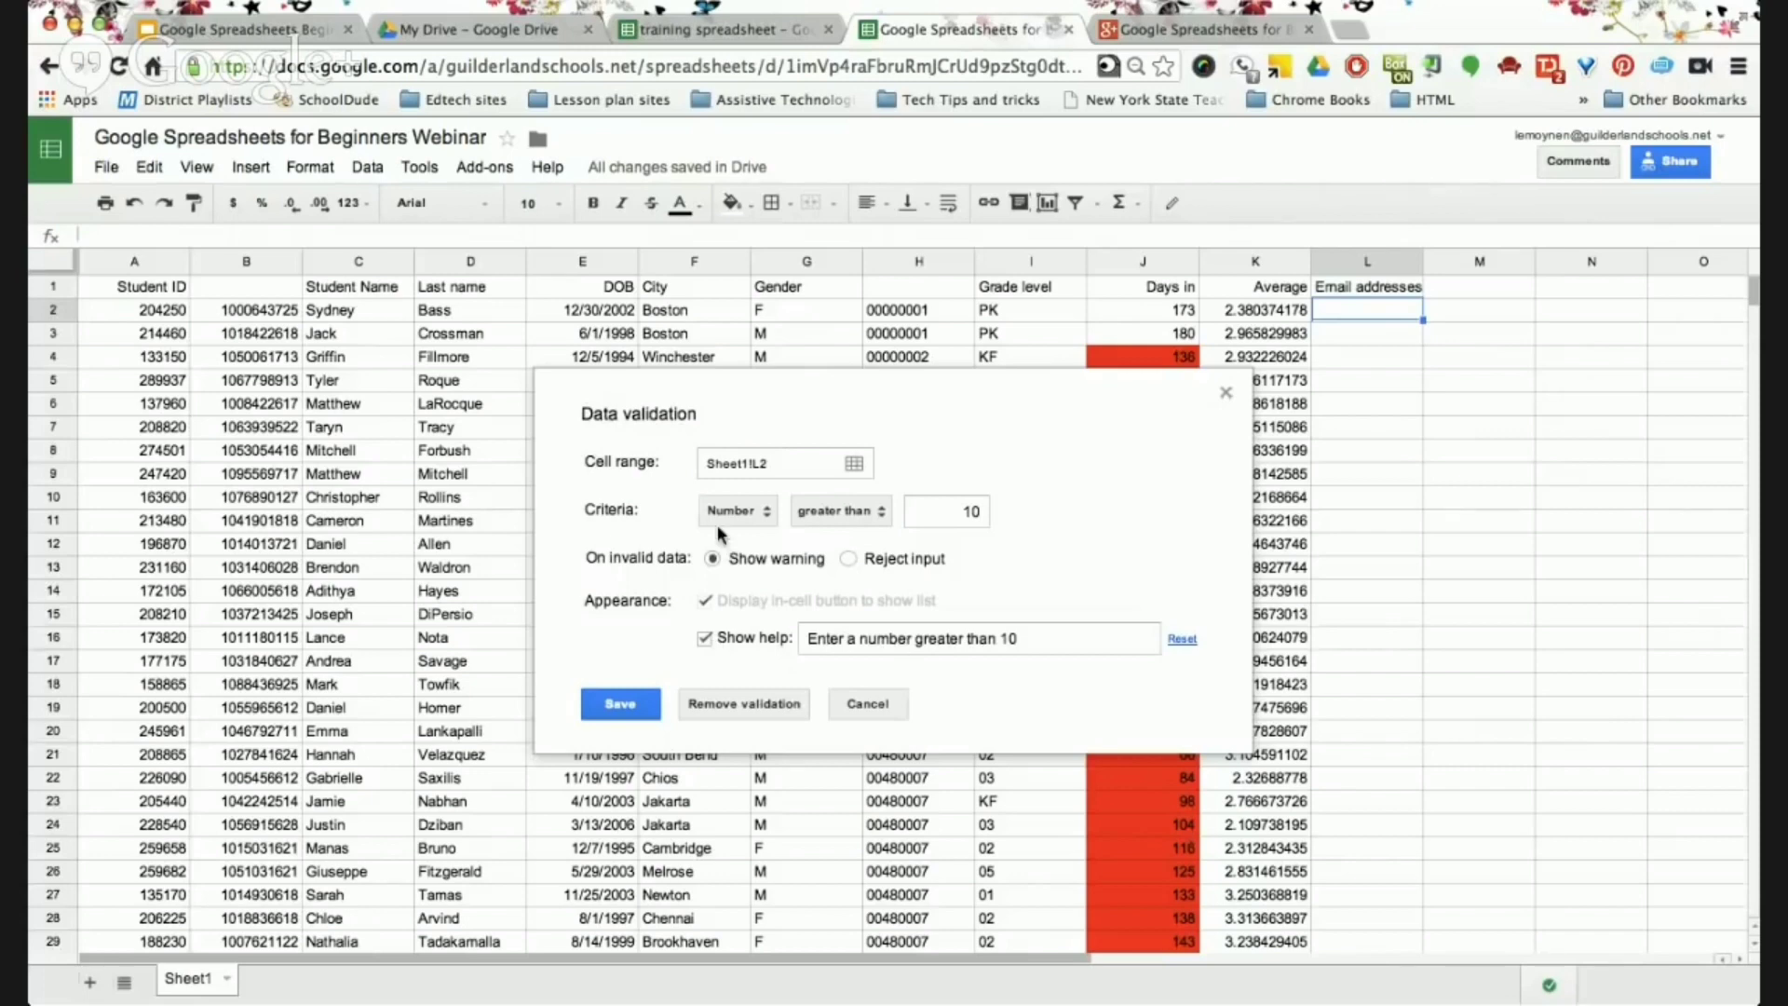
click(748, 512)
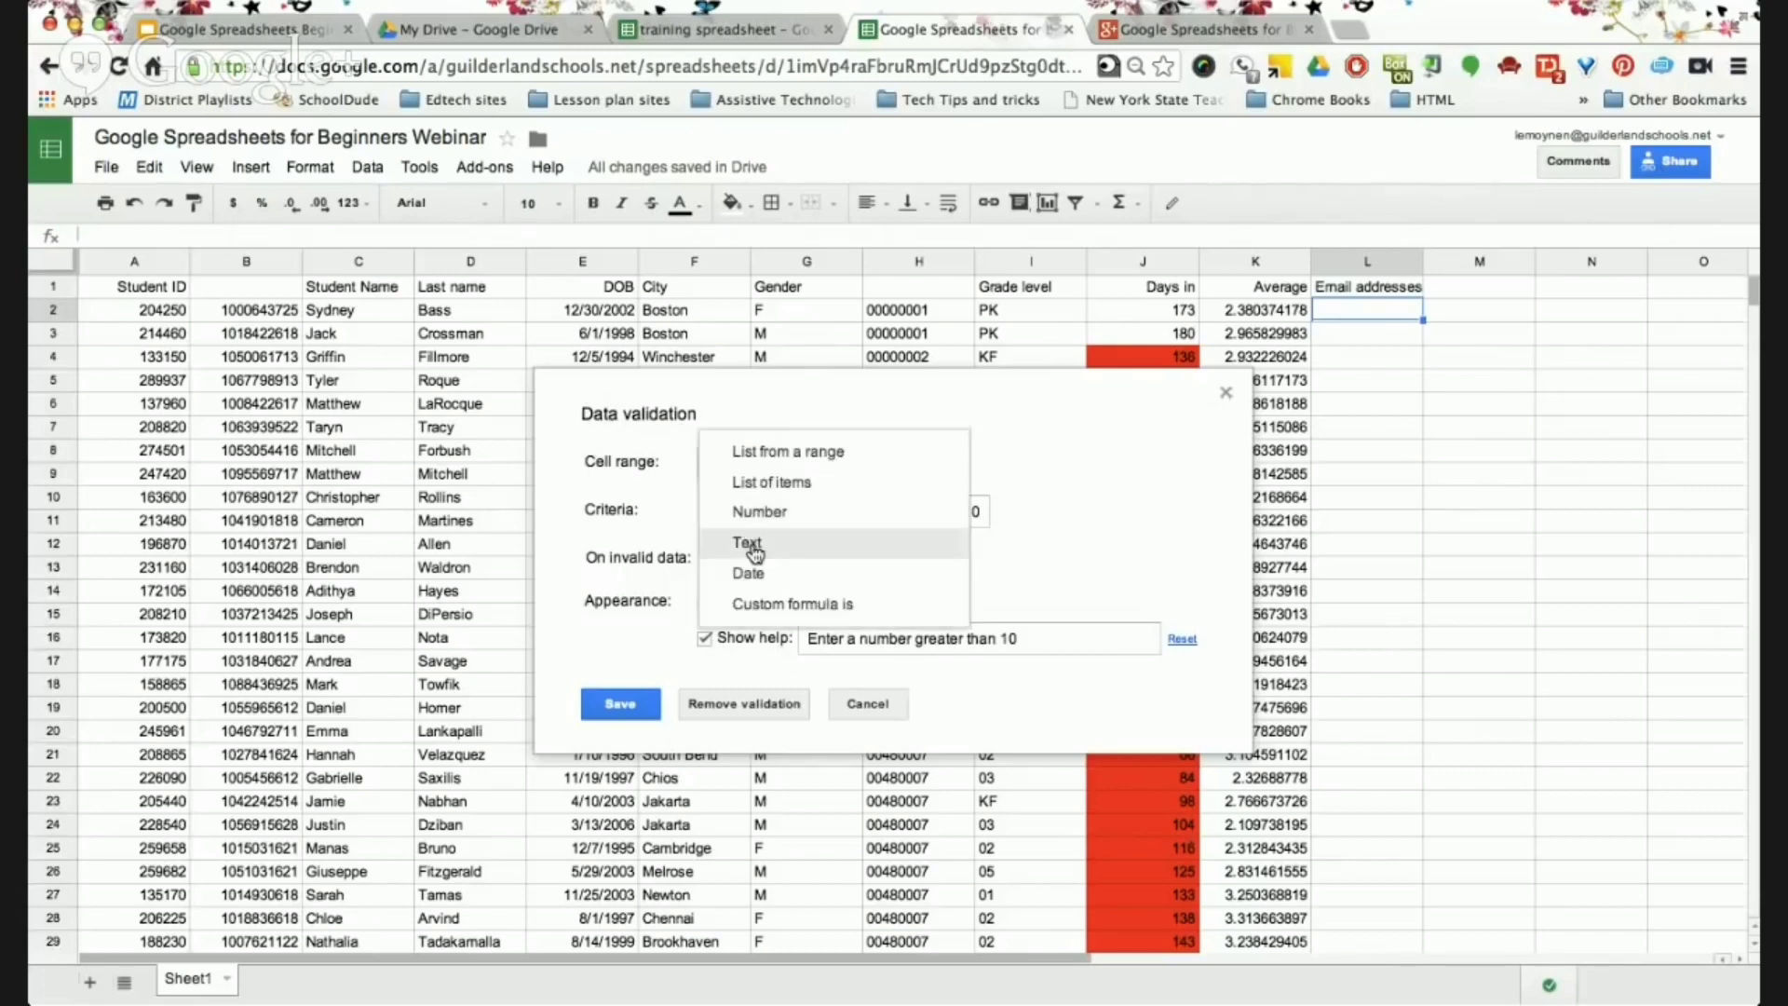
click(862, 542)
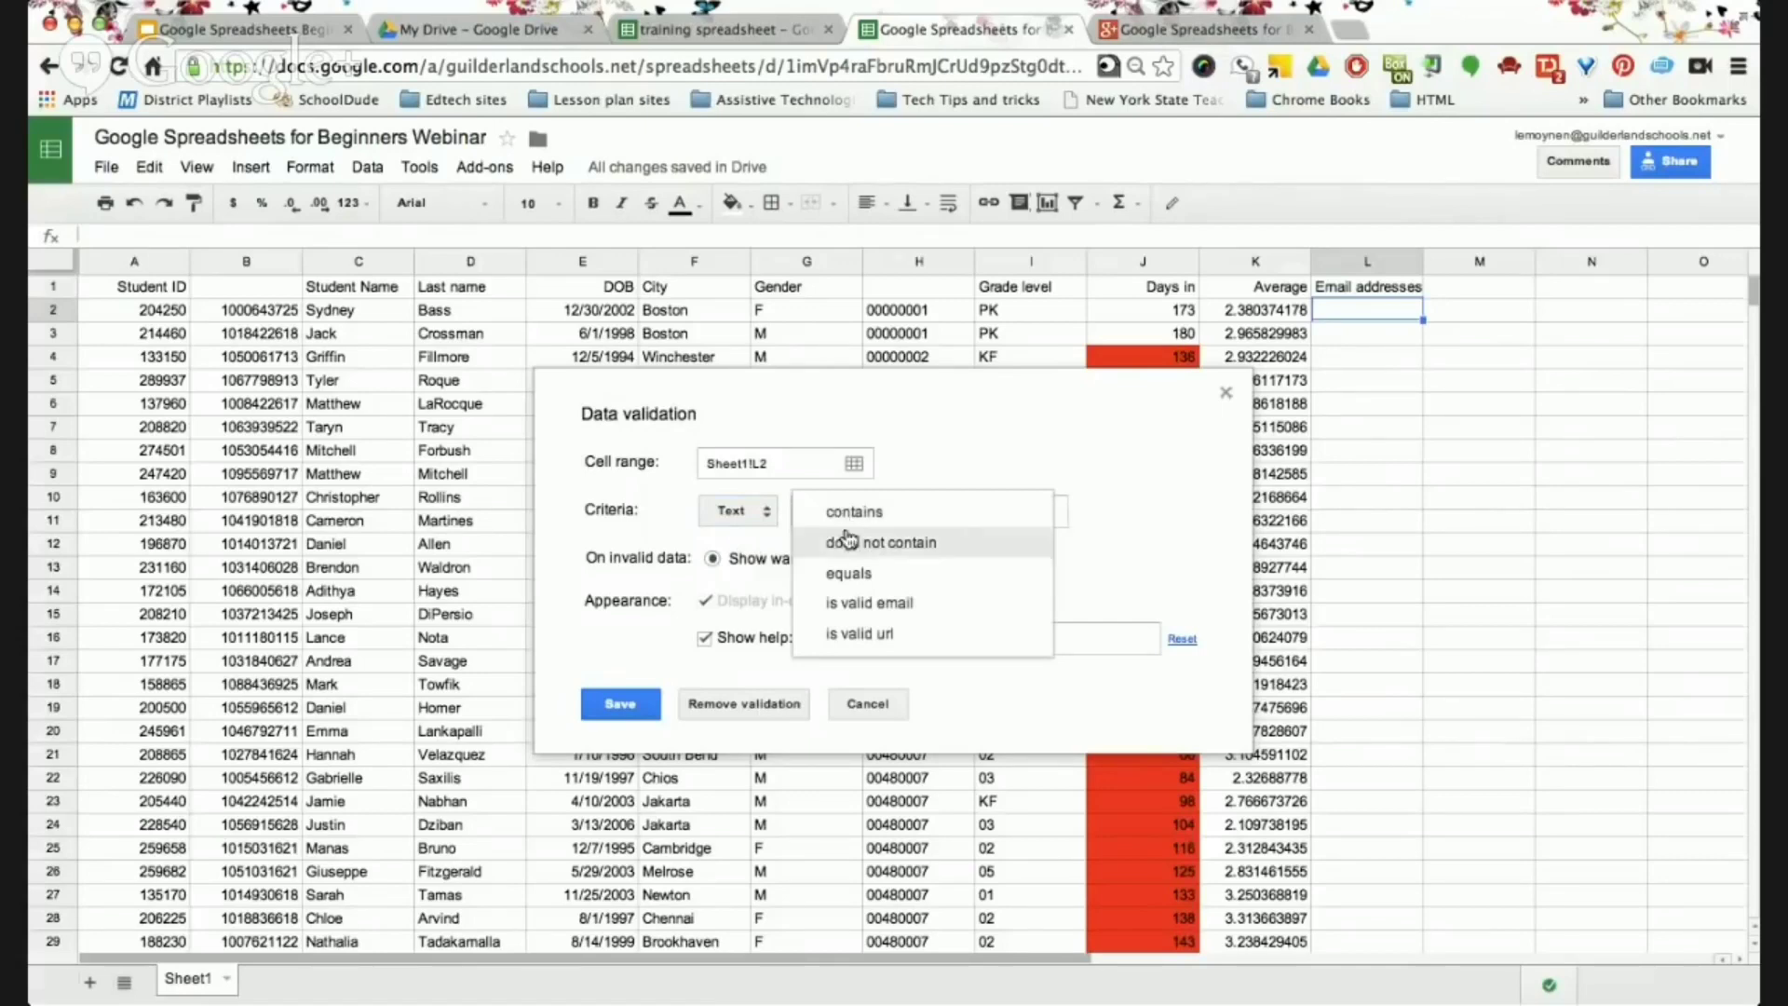
click(899, 602)
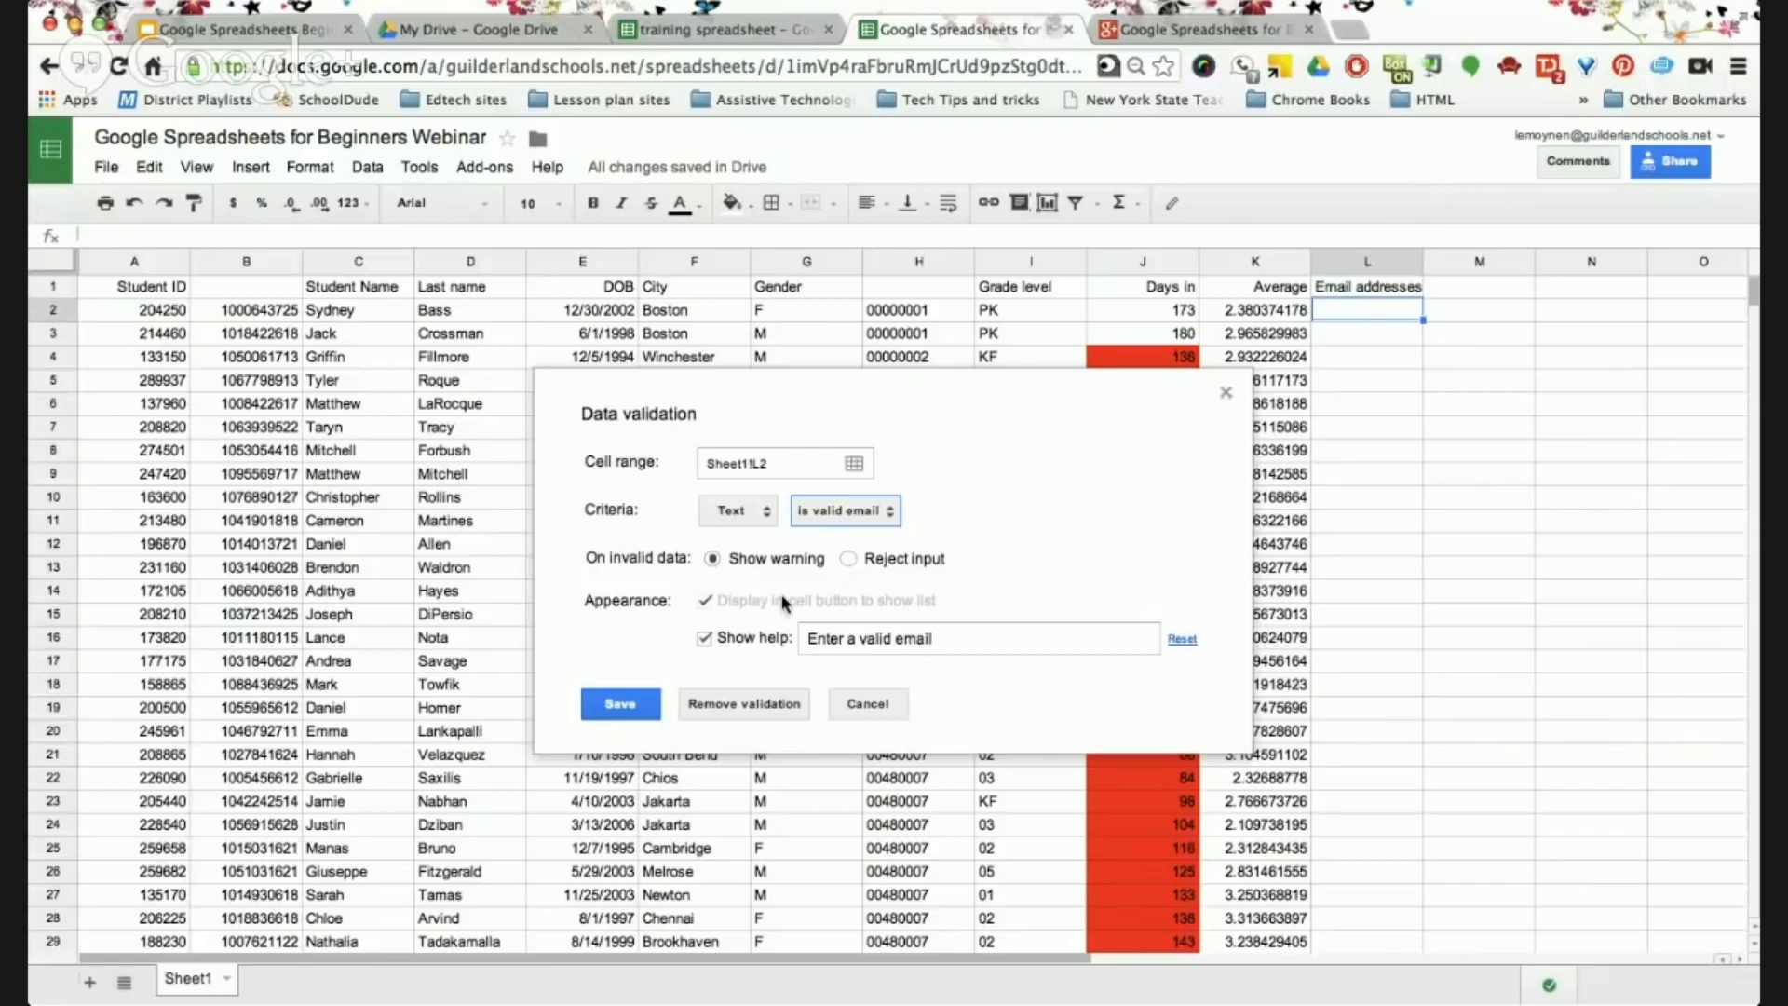
click(955, 639)
text(with t)
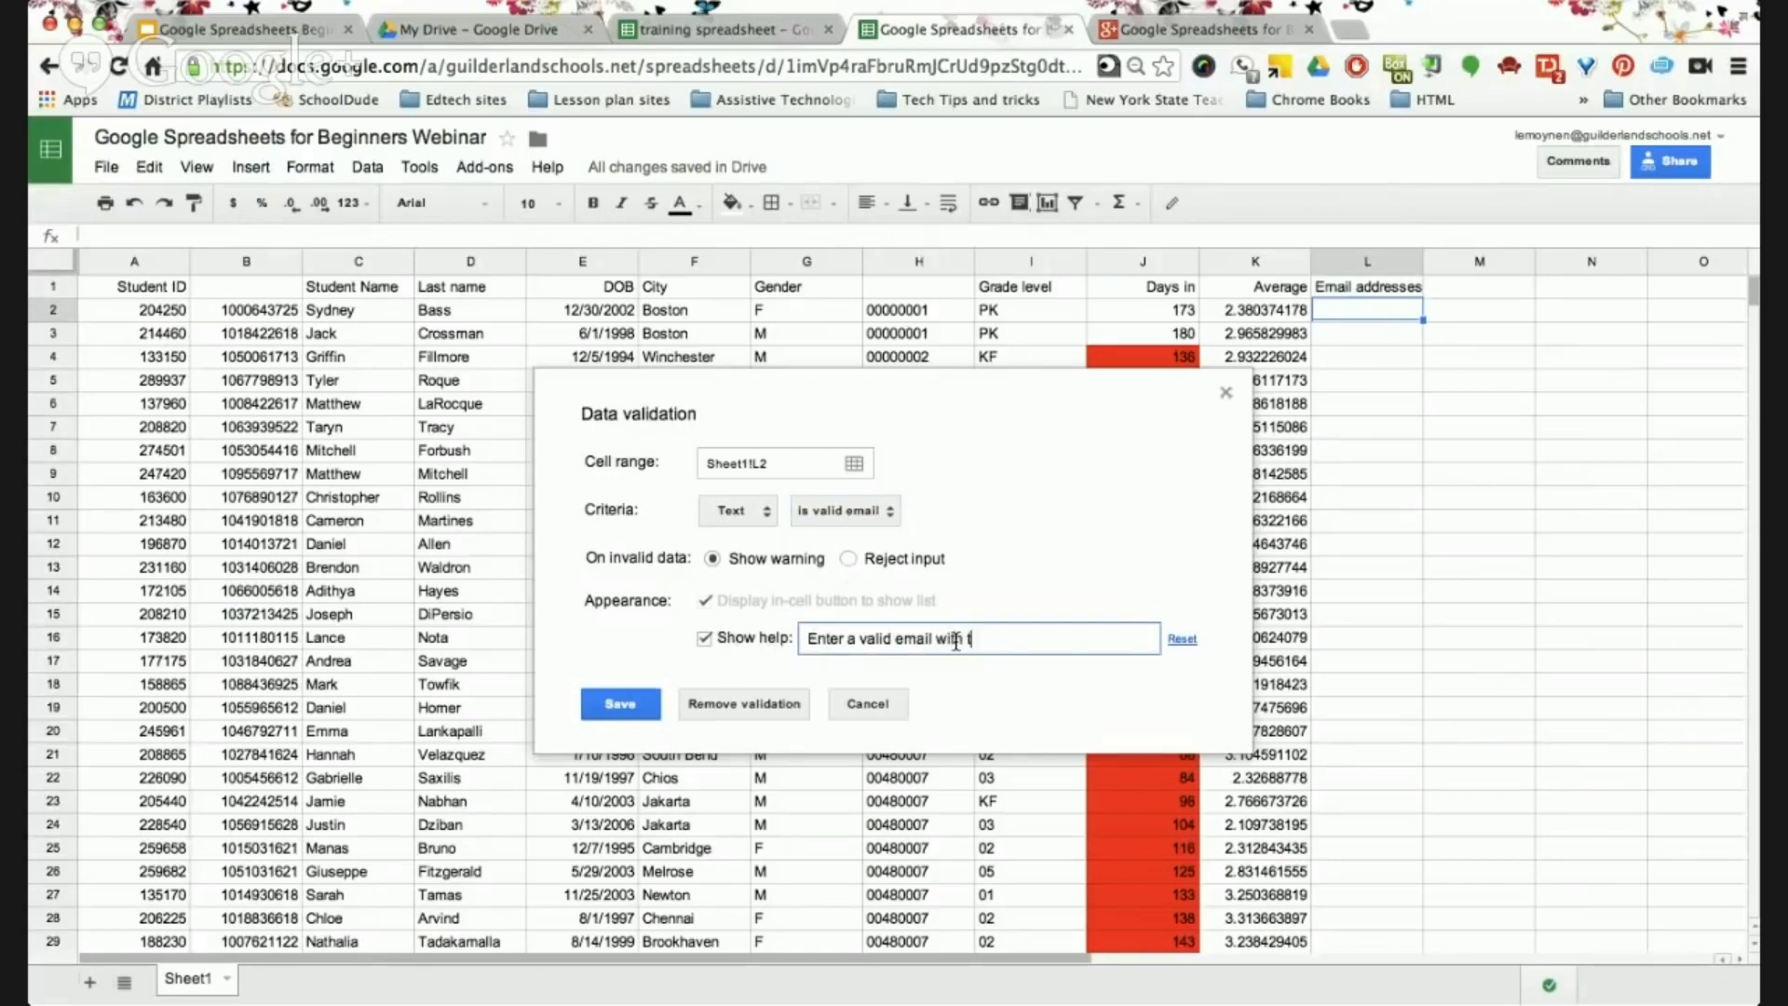
text(he @ symbol)
click(1024, 700)
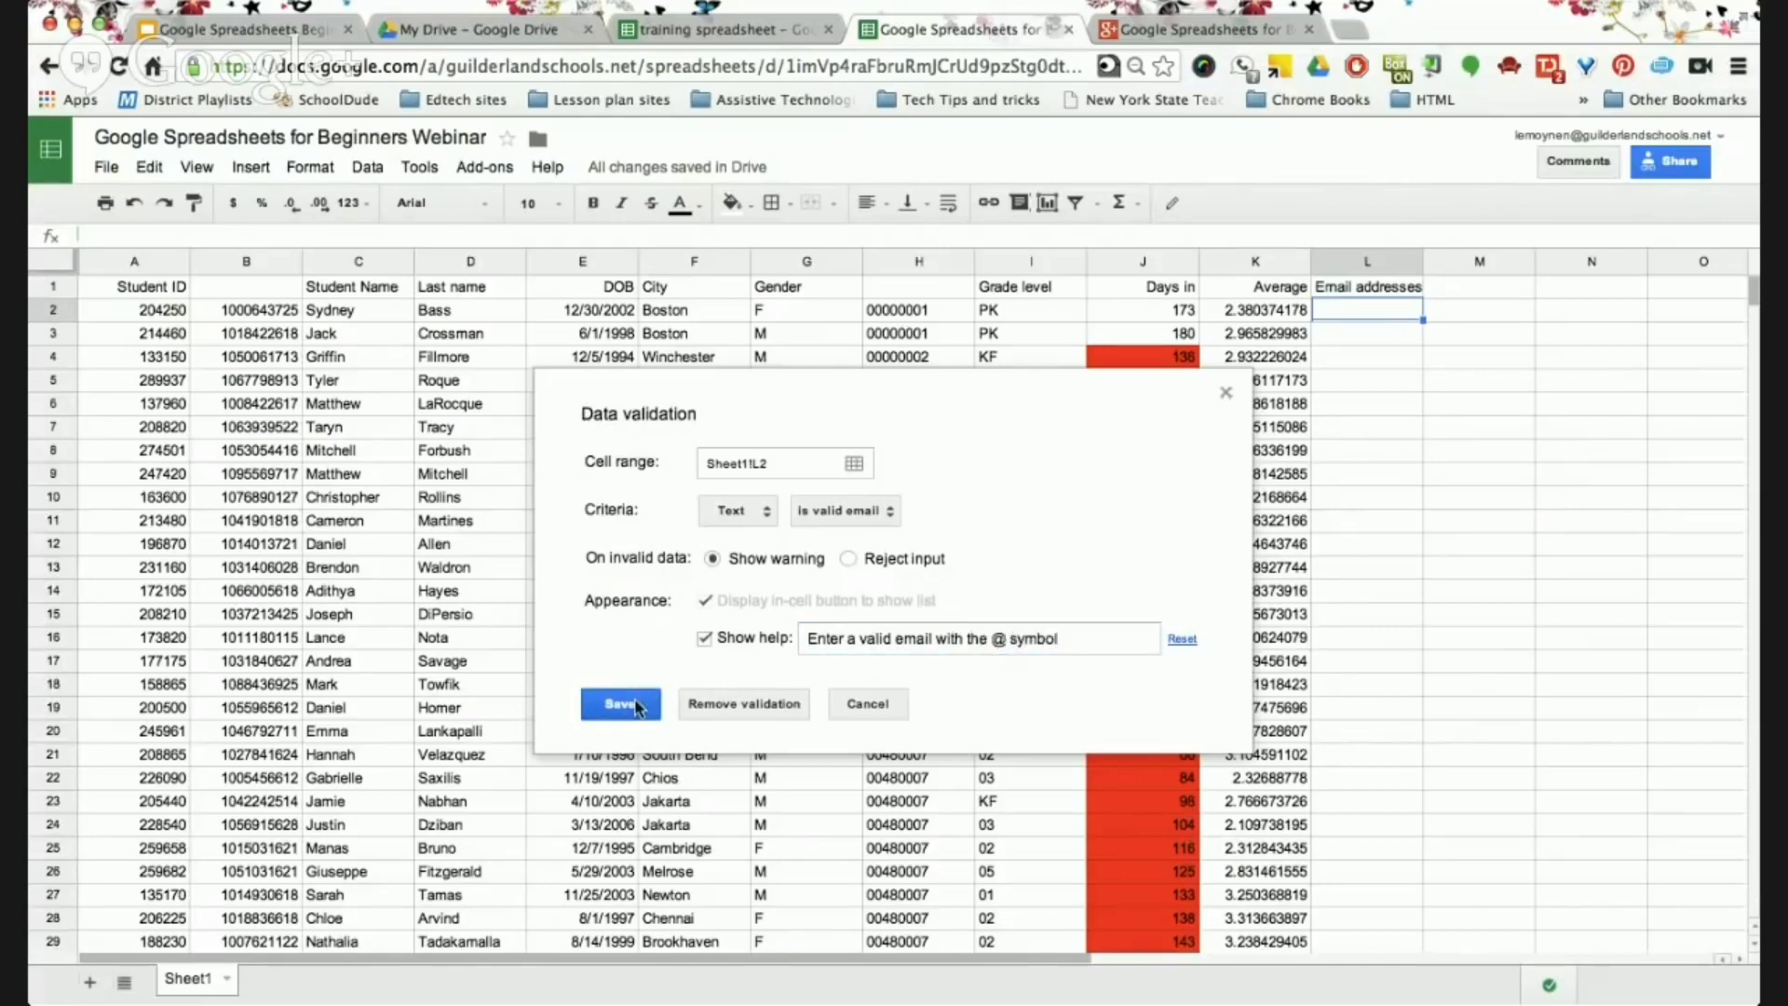
click(635, 704)
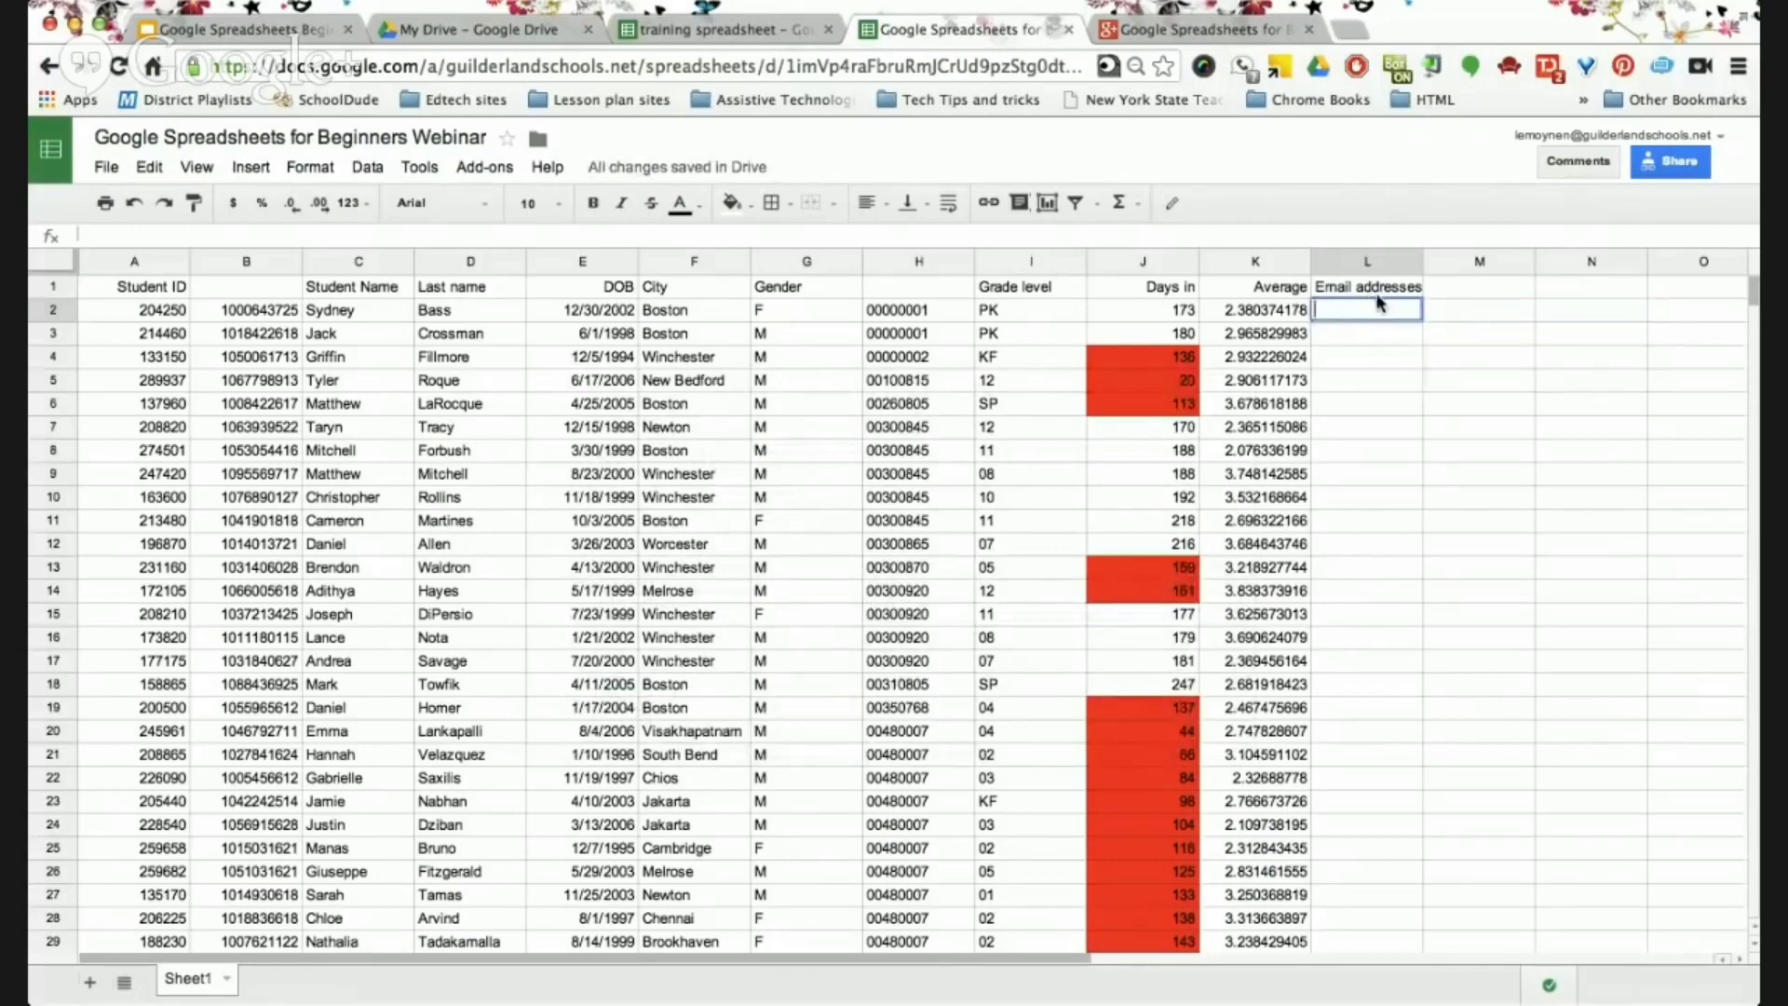
Enter a sample email address in L2 and an entry missing the @ in L3.
mouse_move(1405, 300)
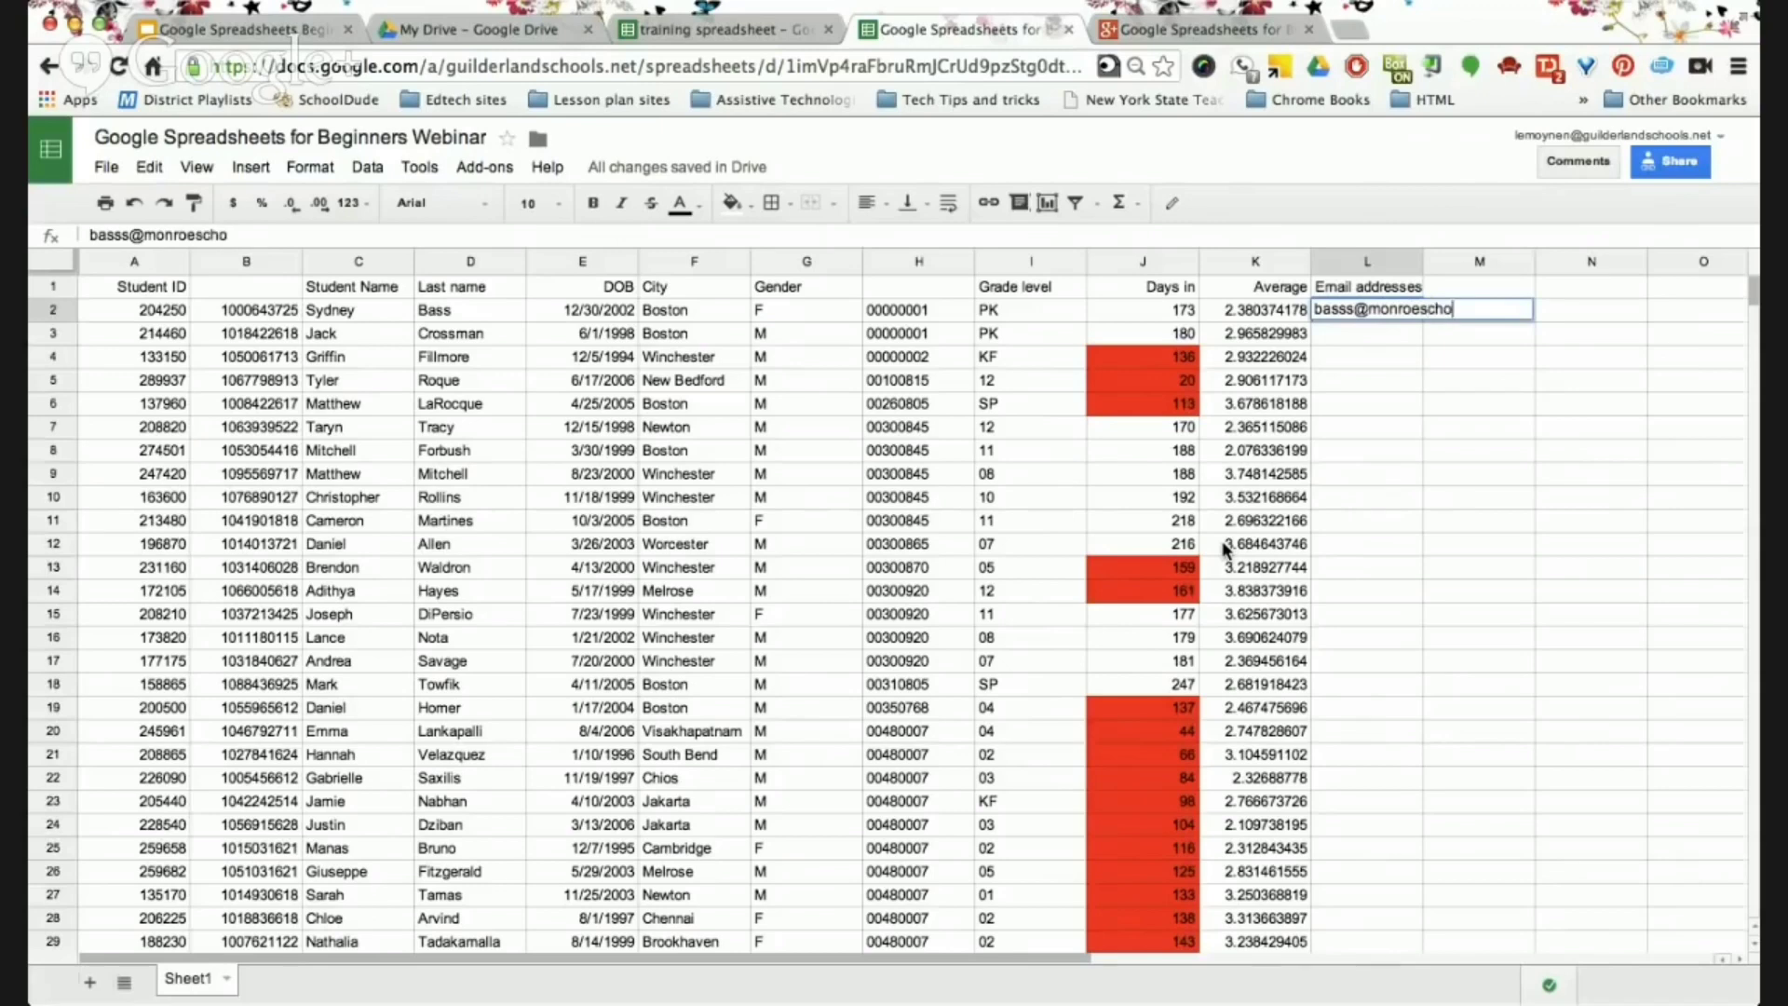
key(Return)
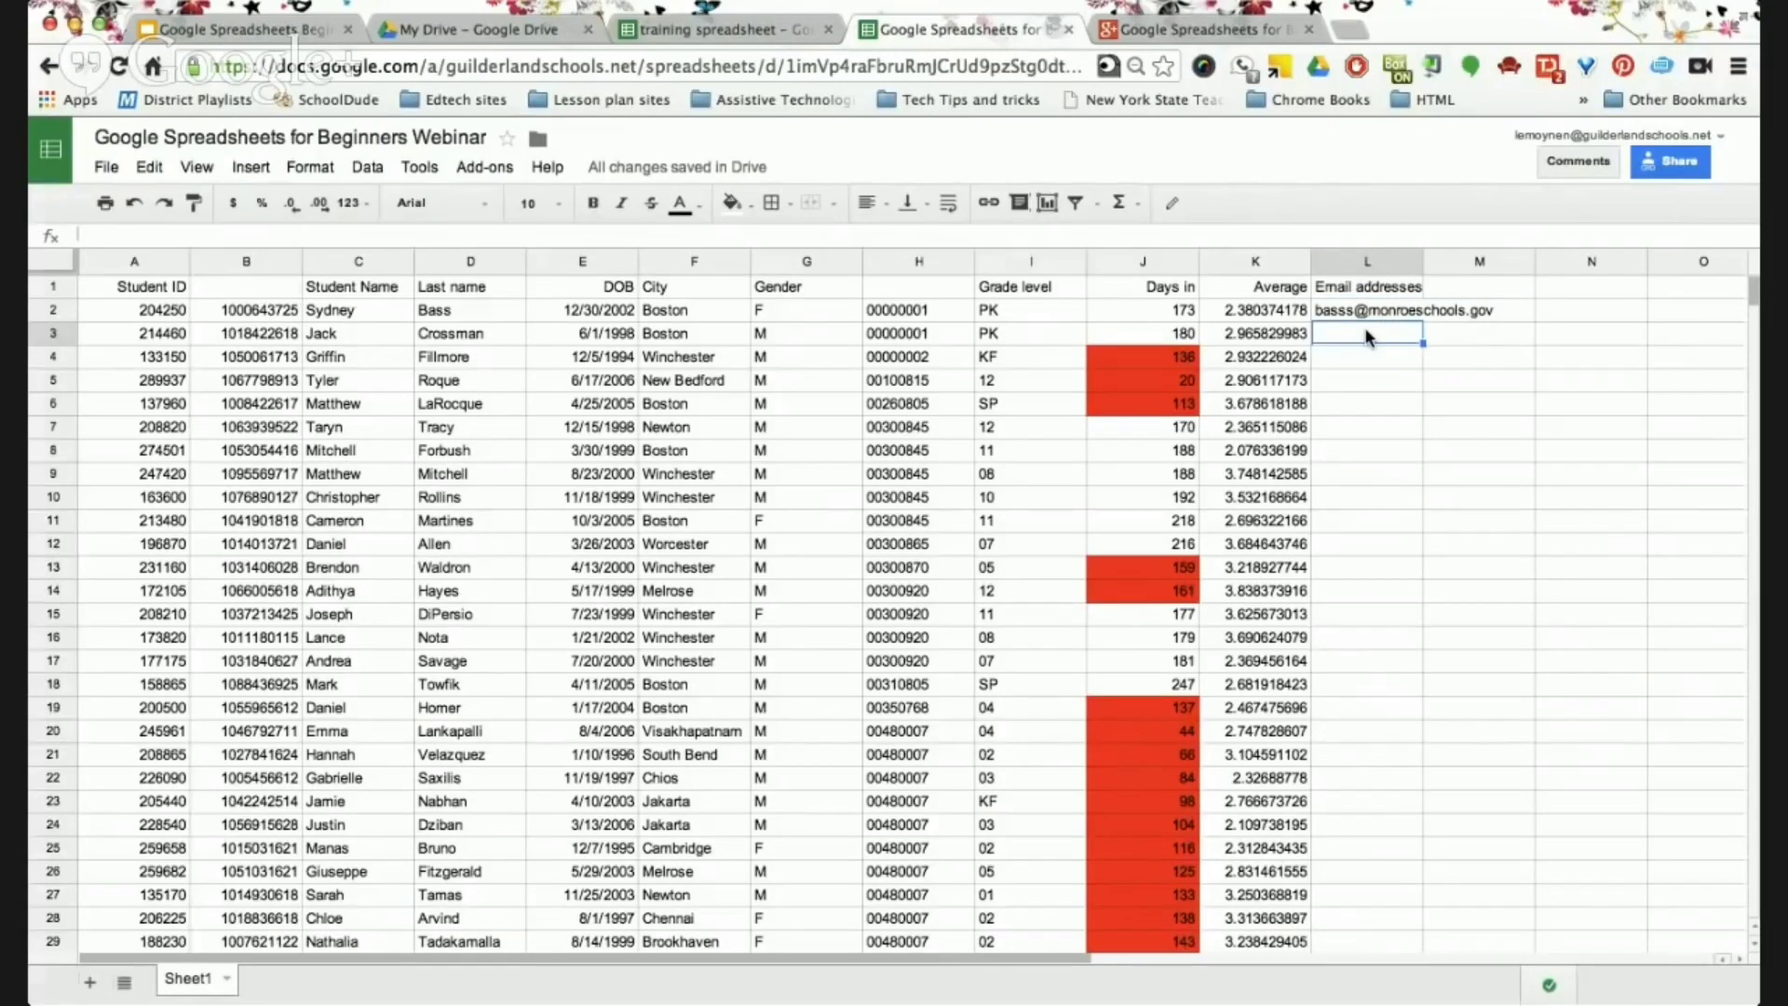
double_click(1366, 337)
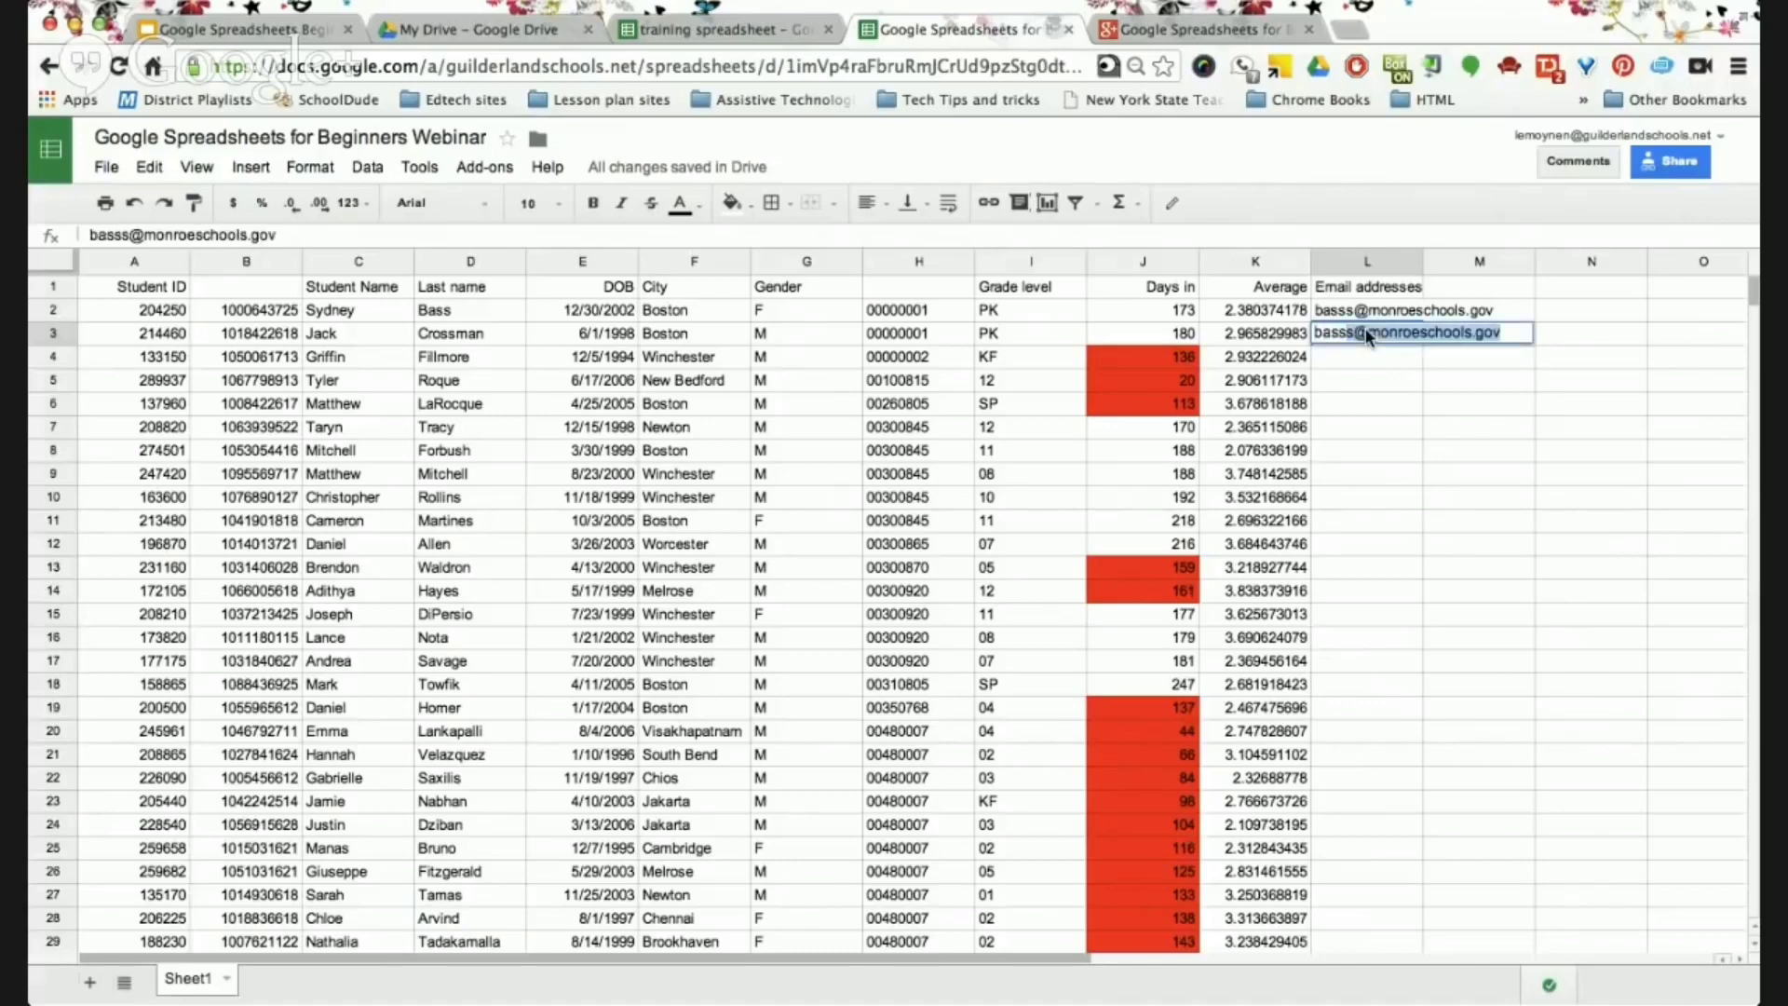
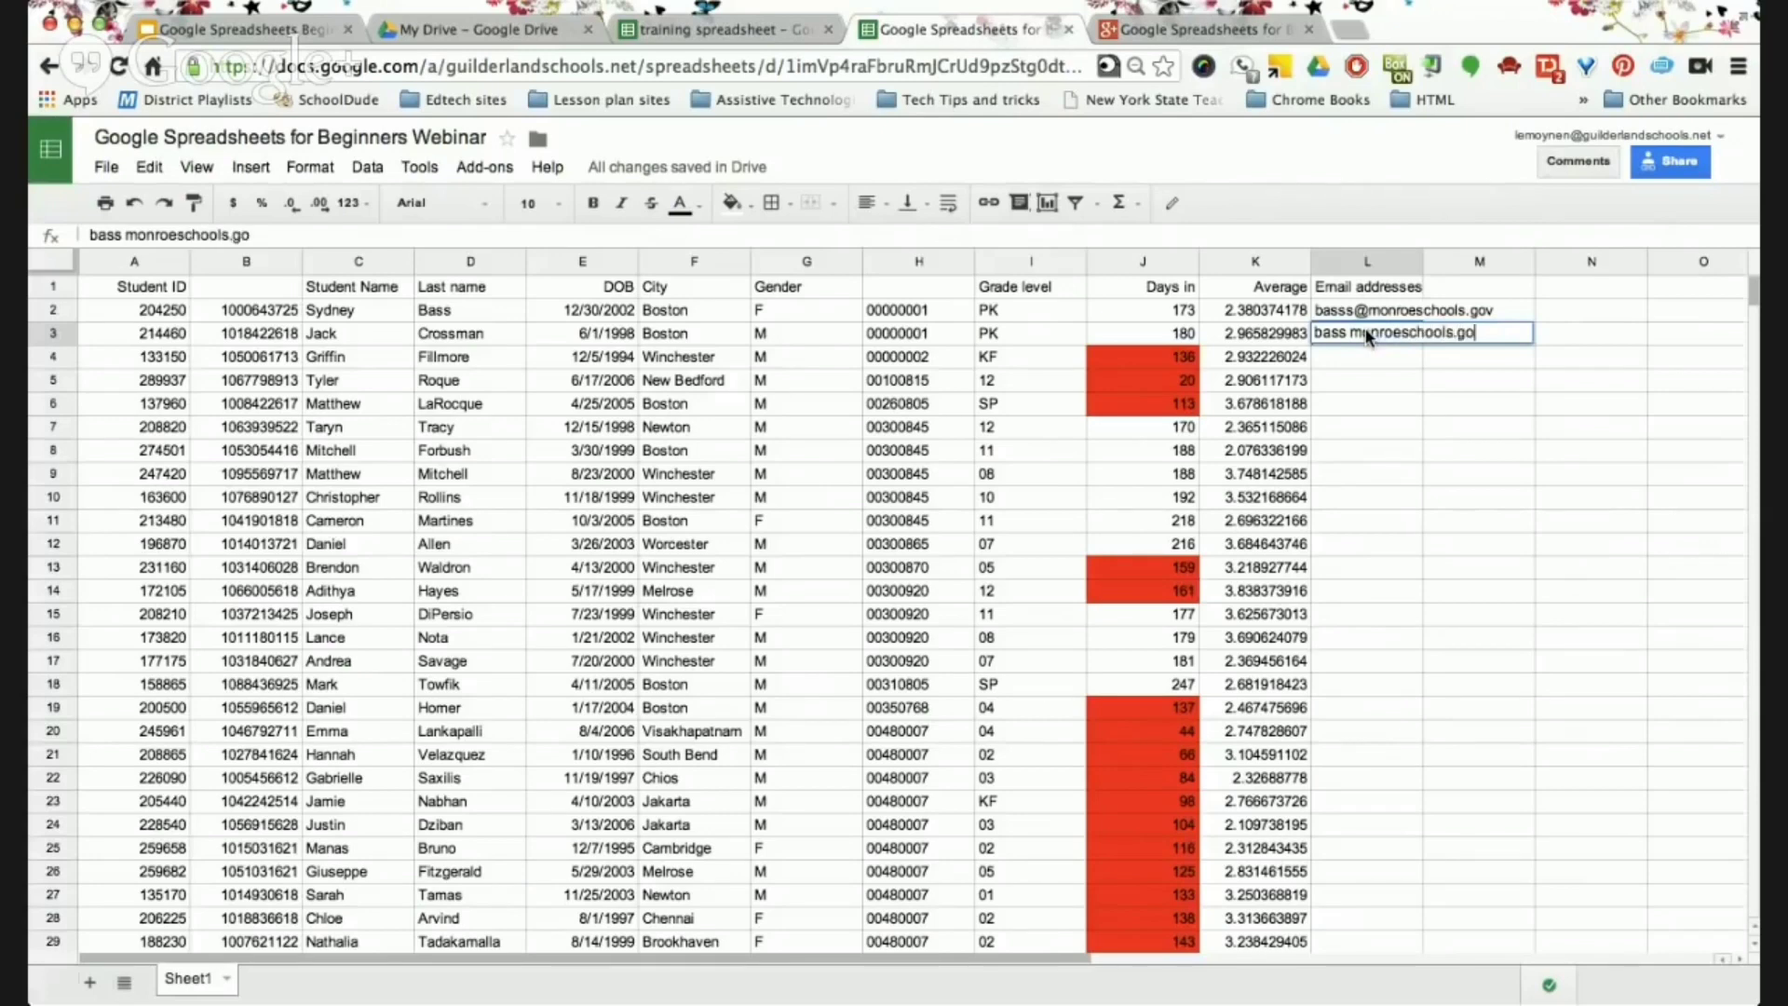
key(Return)
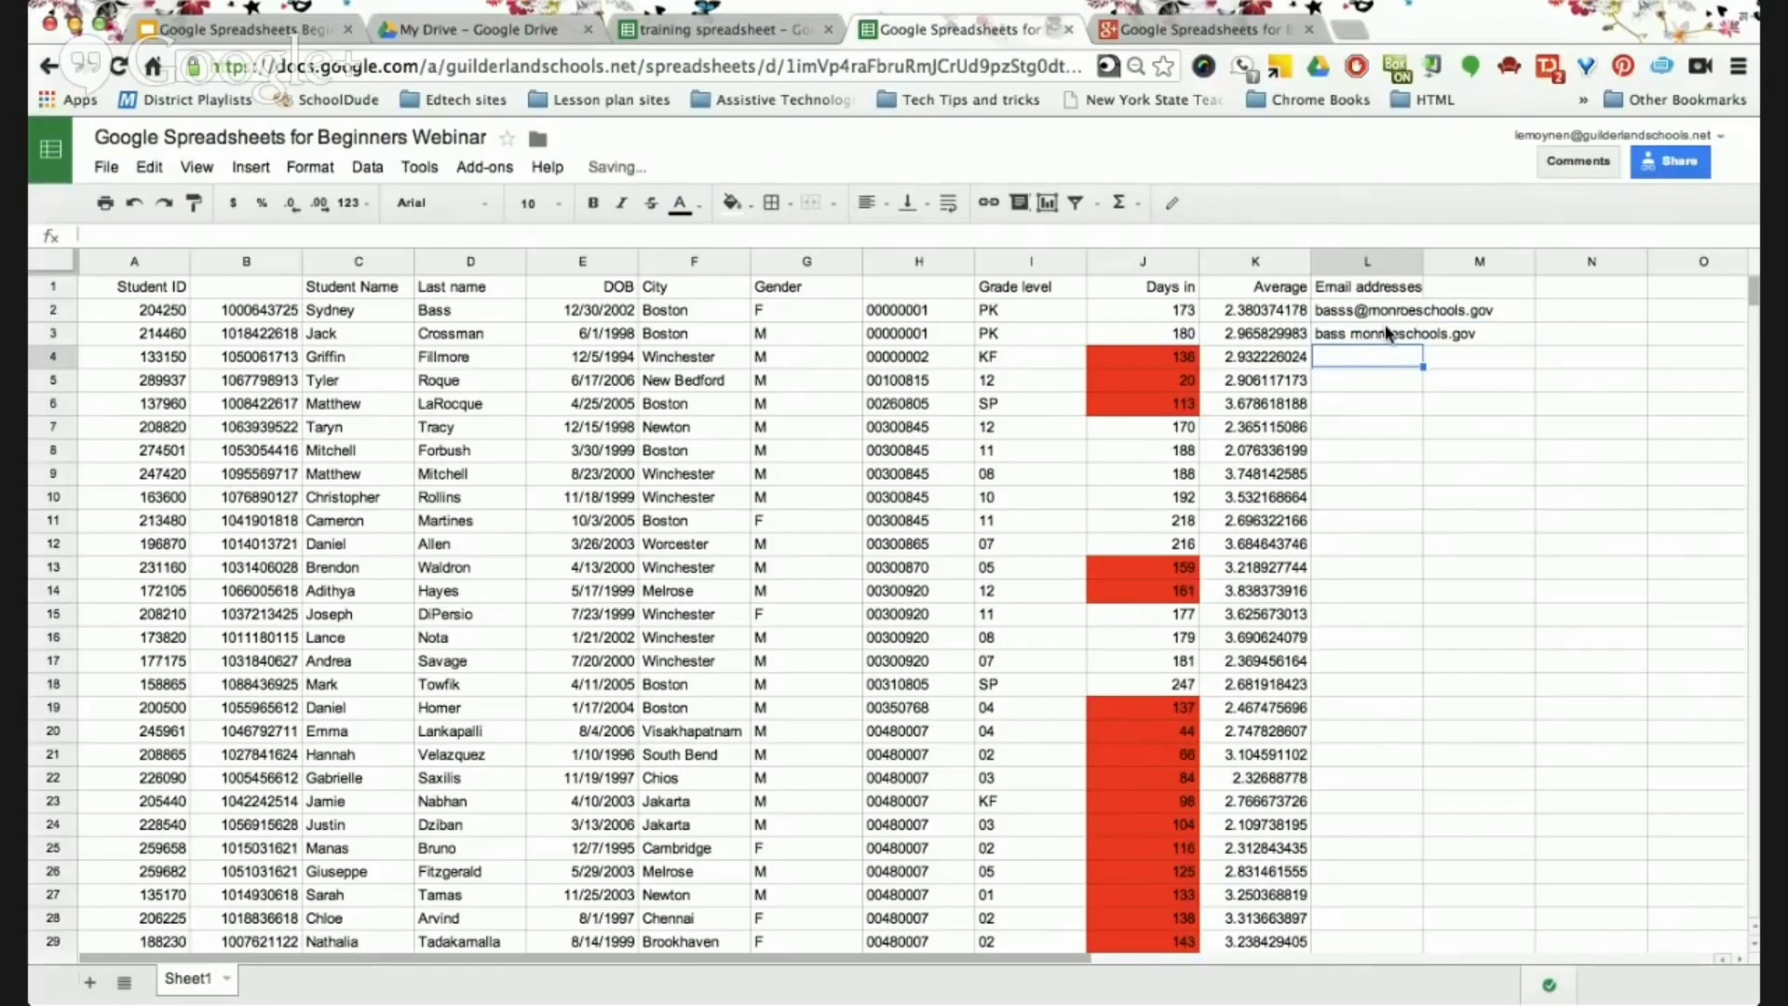
Remove the space from the test entry in L3.
click(1388, 333)
click(1458, 335)
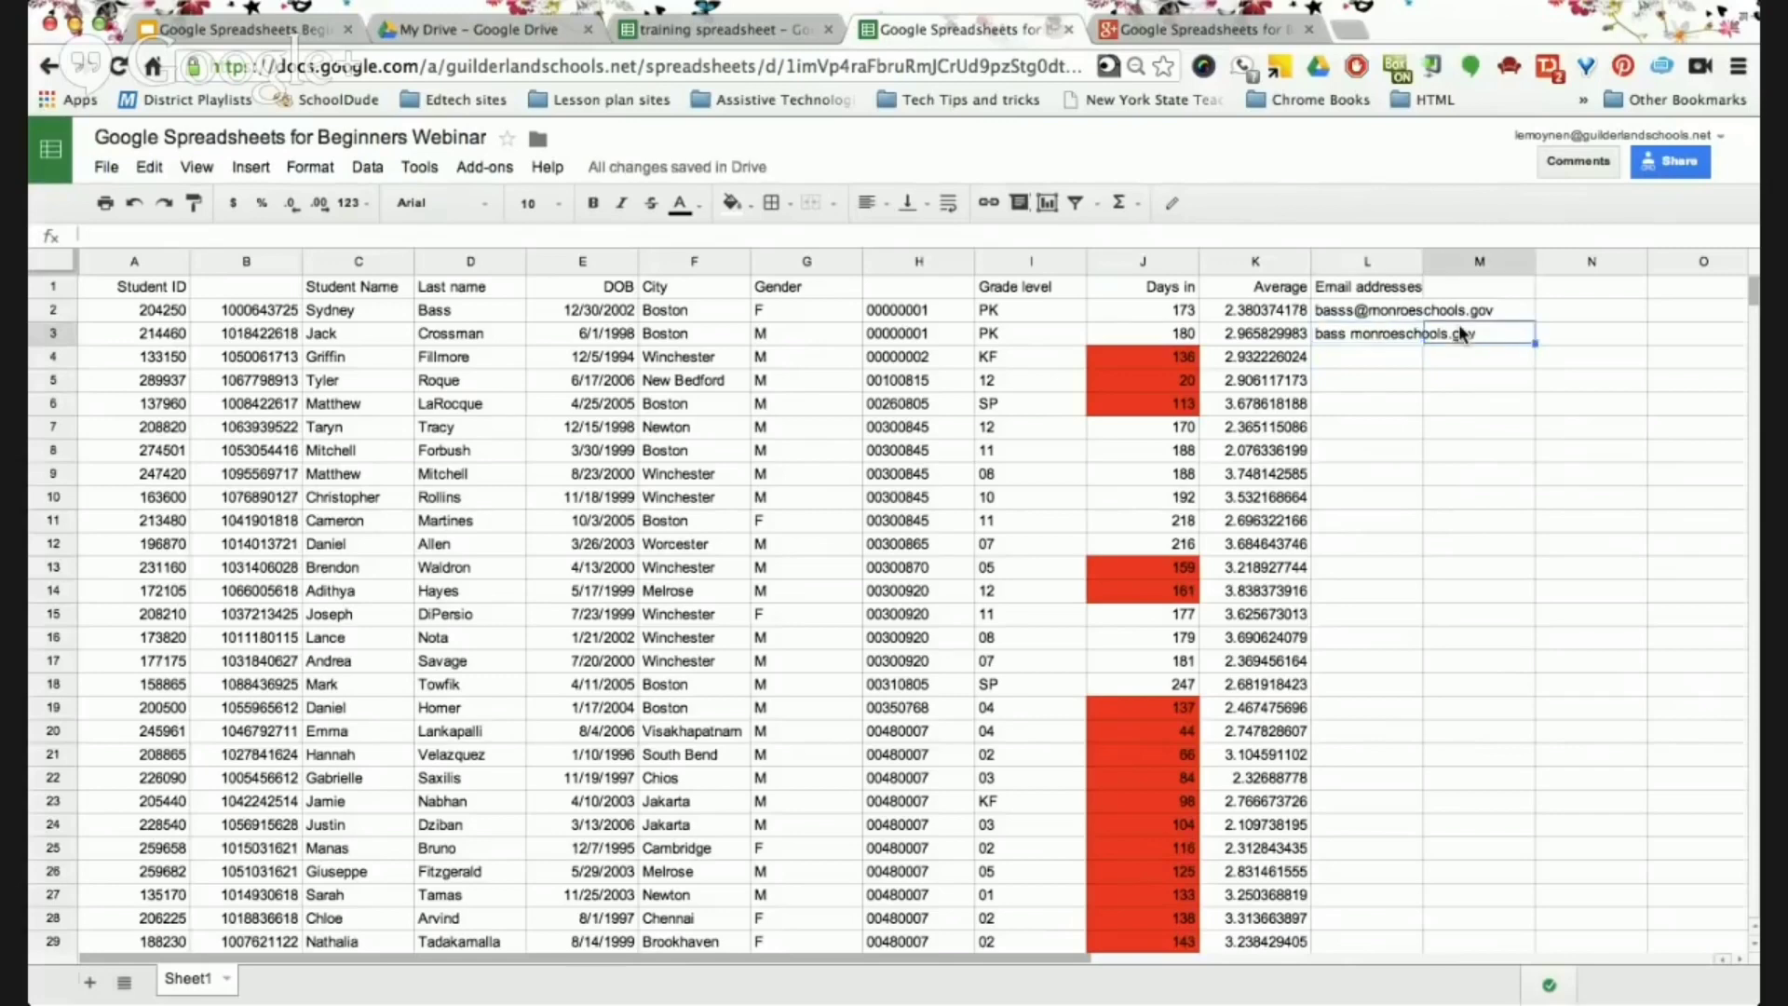
double_click(1371, 335)
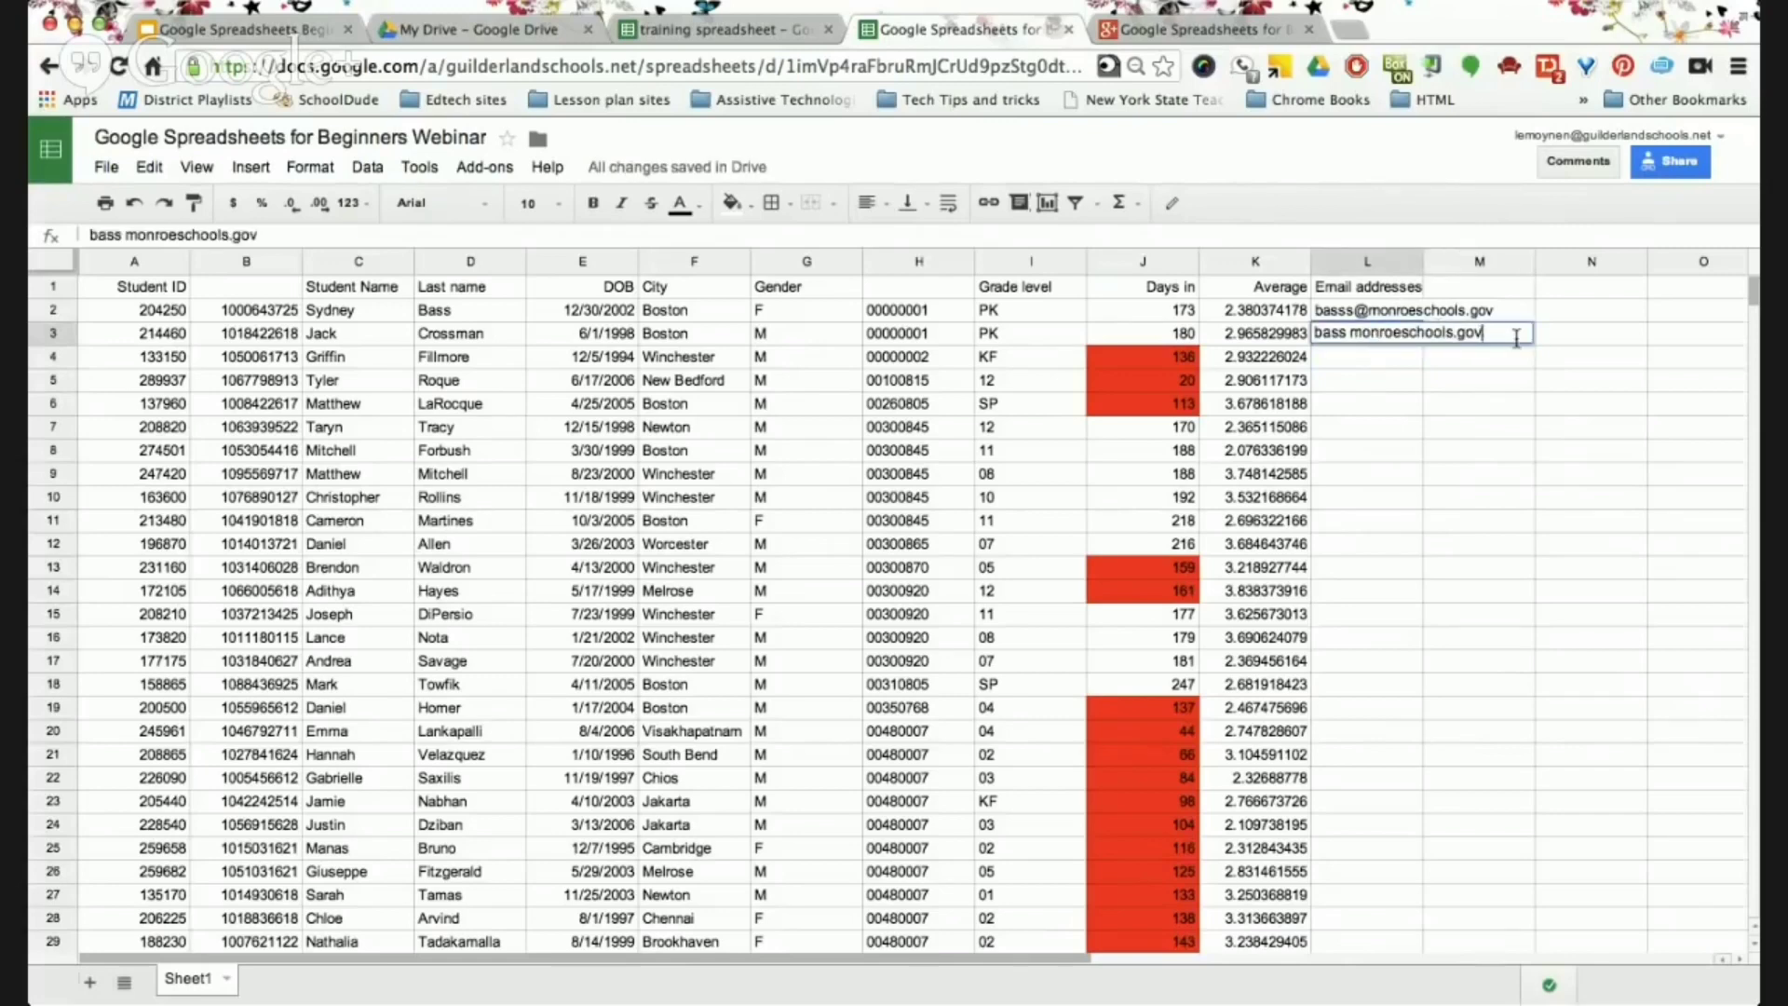
click(1350, 337)
key(BackSpace)
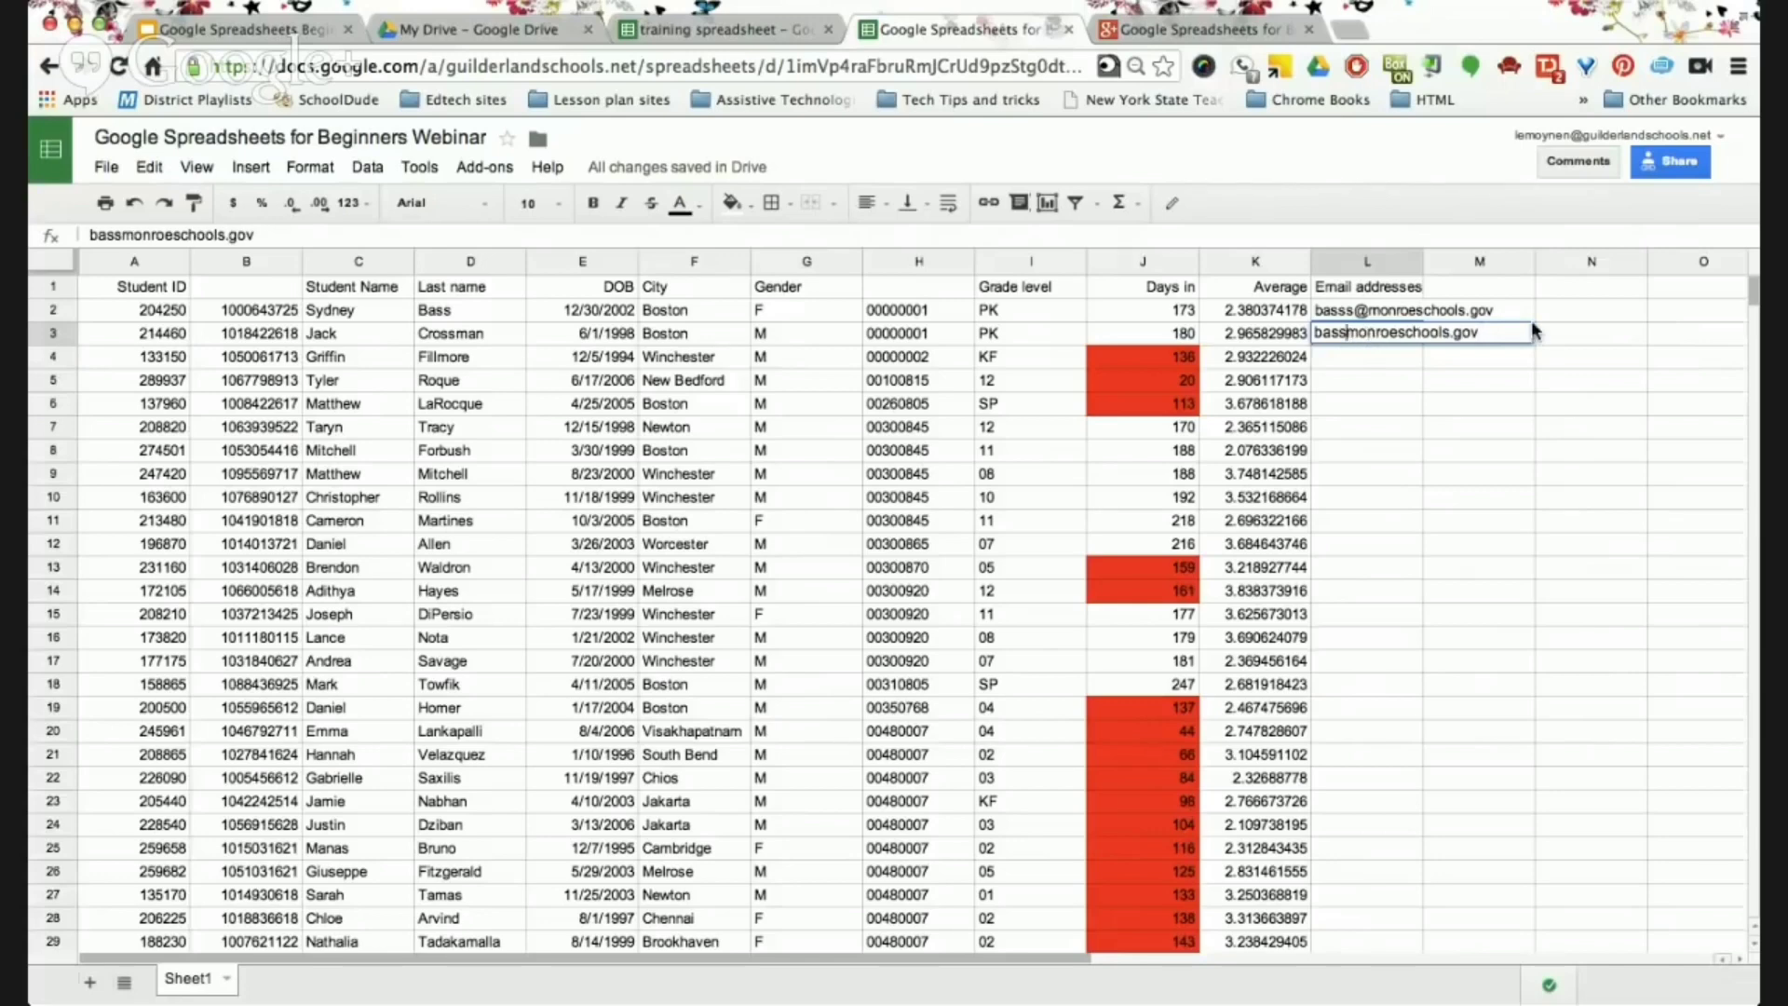
click(1490, 335)
key(Return)
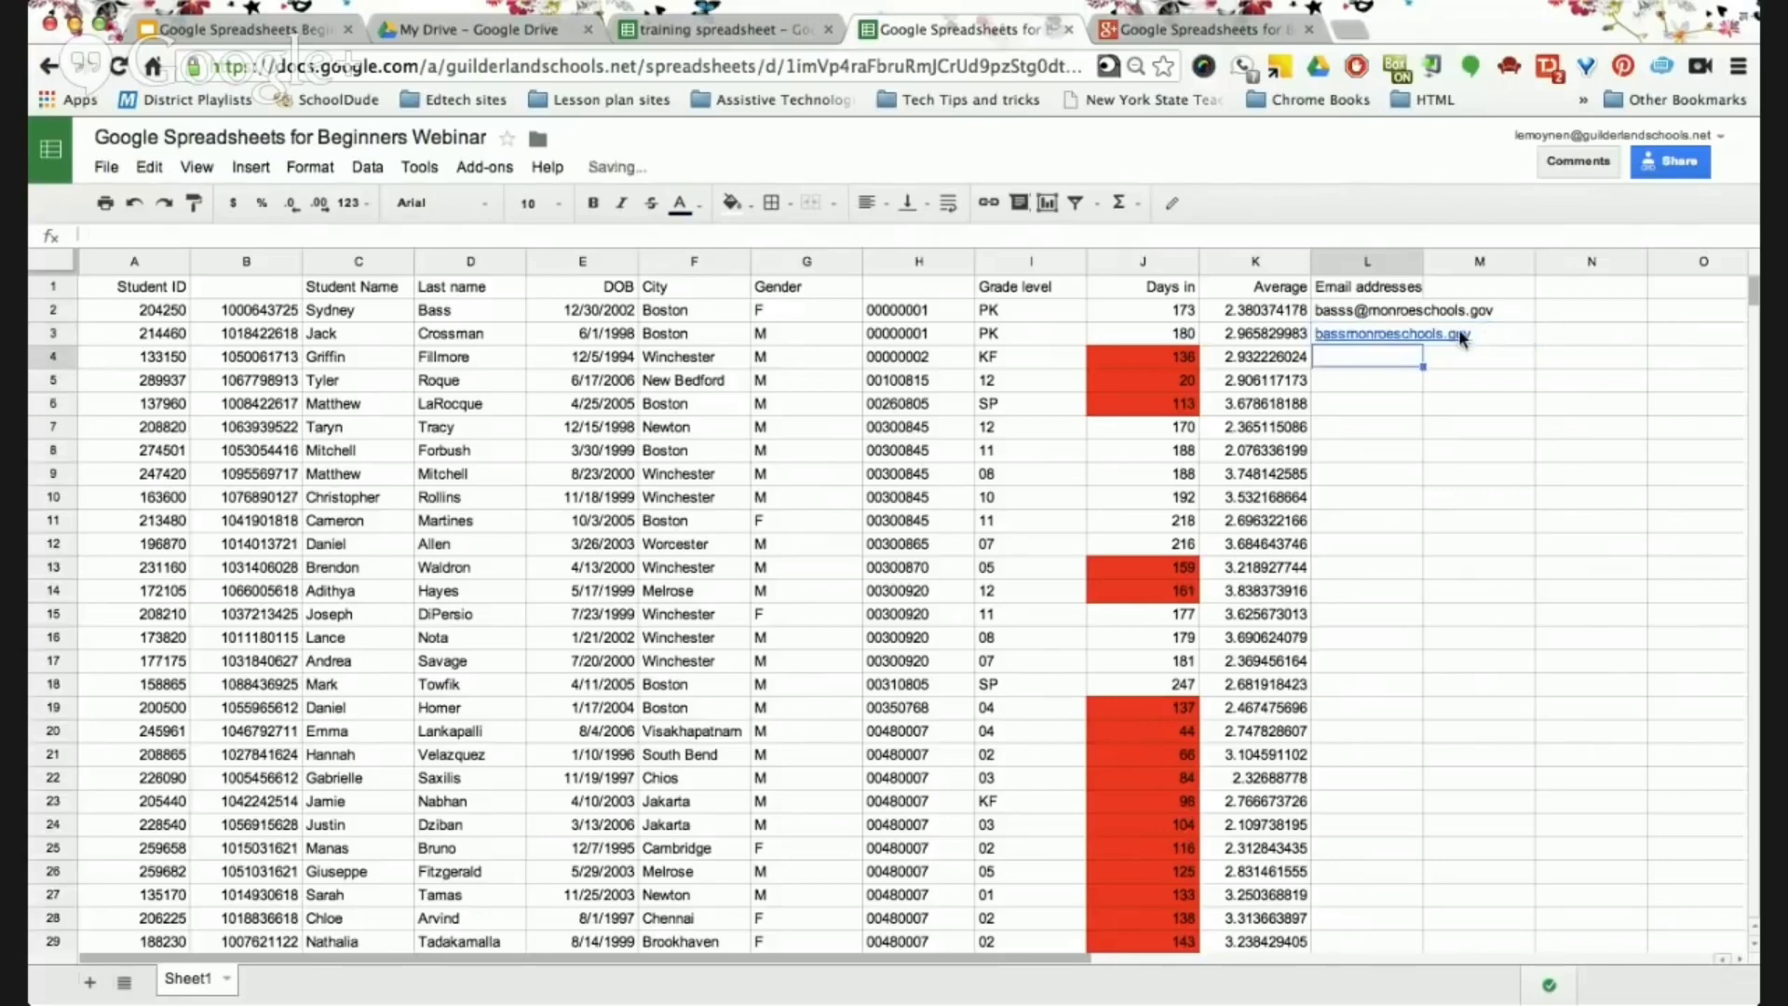
Remove the link from L3 and replace its text with just the username, no domain.
click(1445, 333)
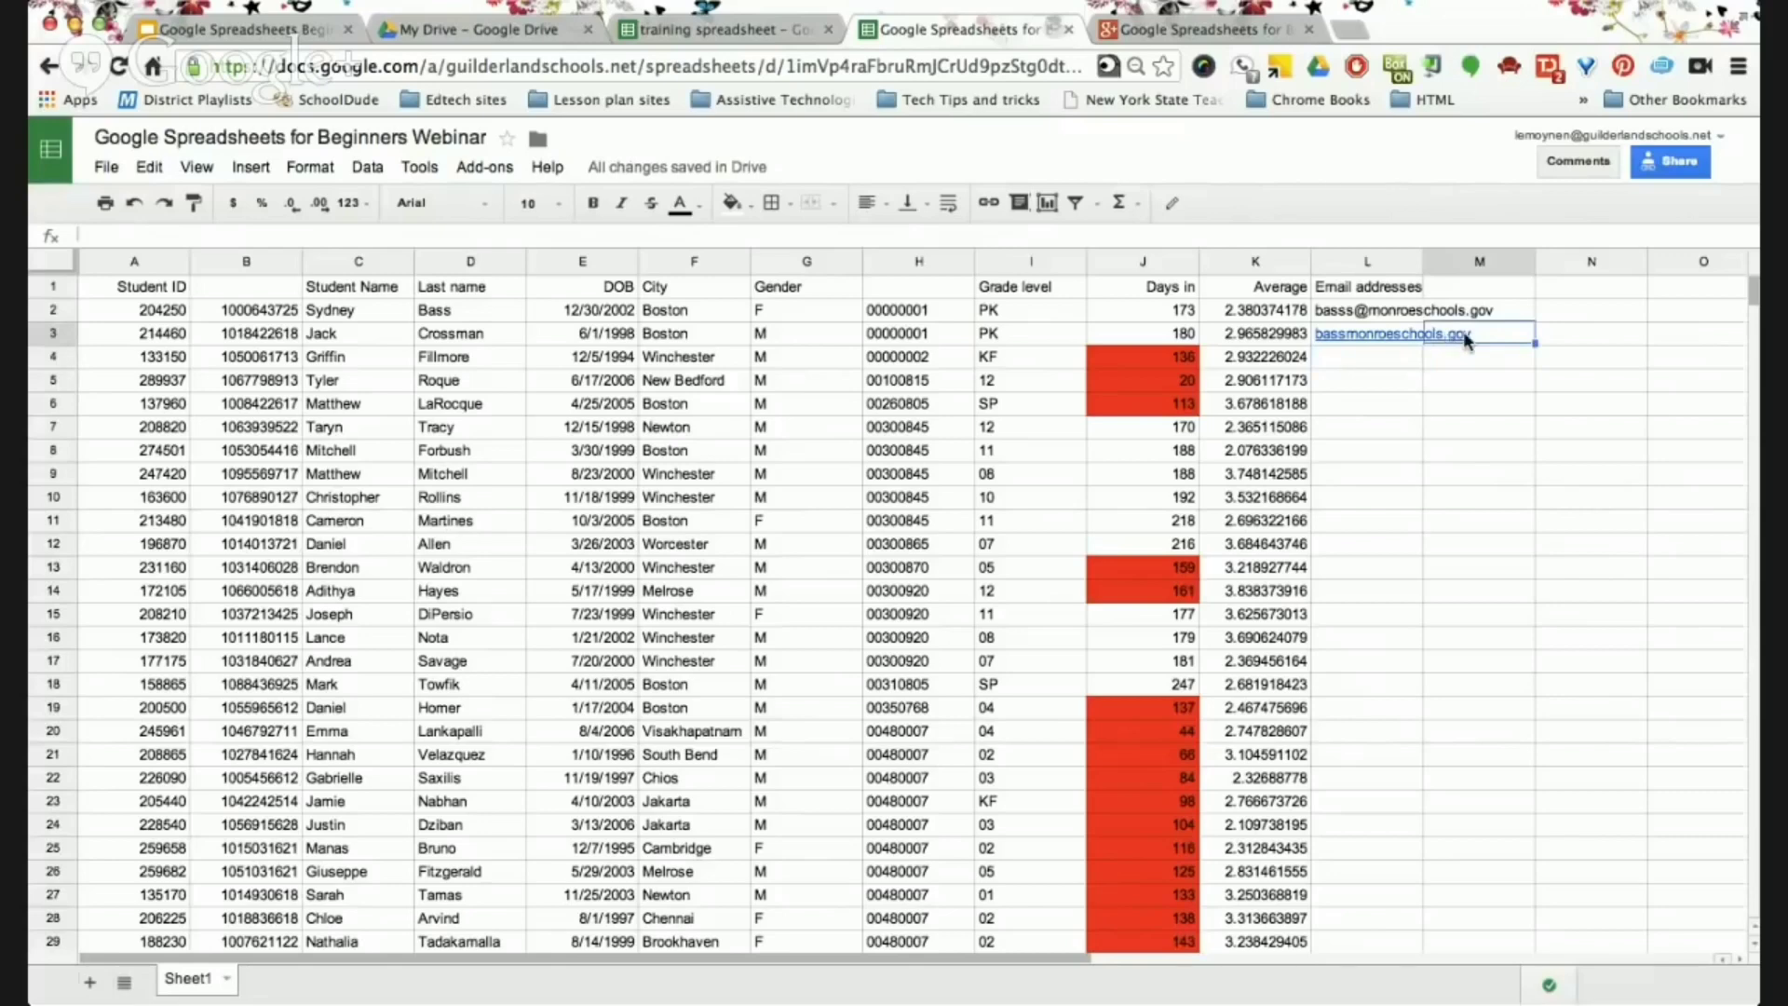
click(1393, 334)
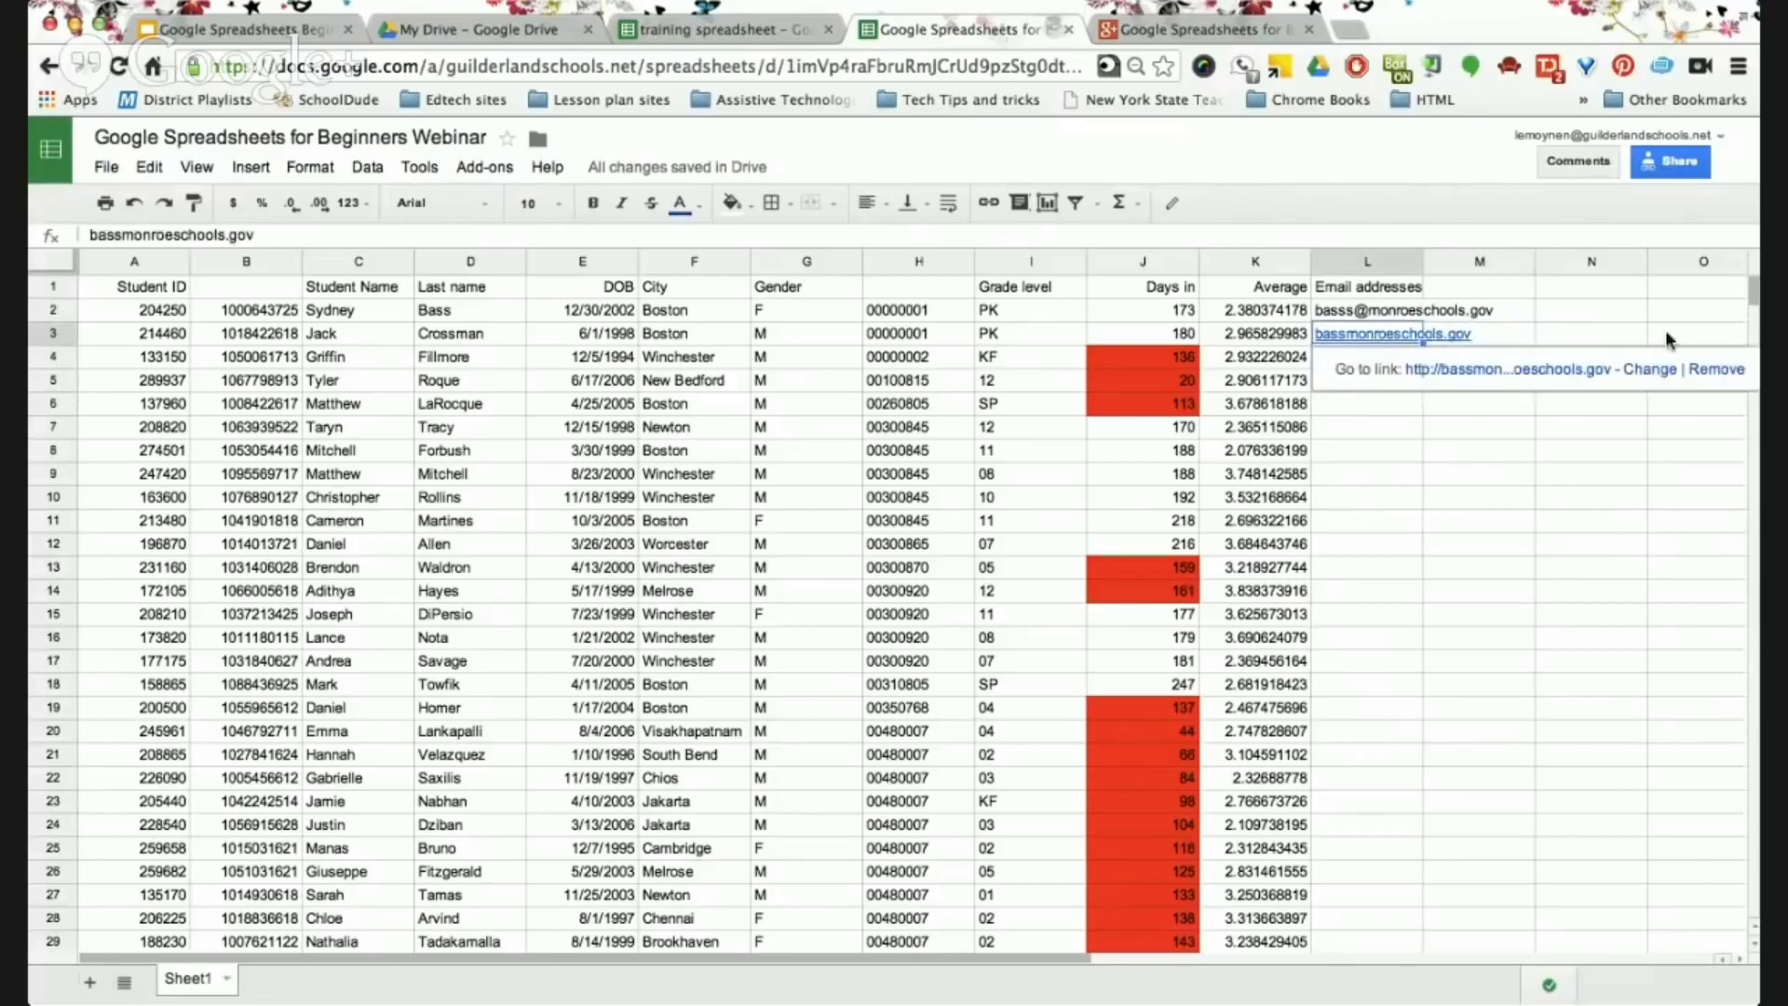
click(1715, 370)
click(1445, 331)
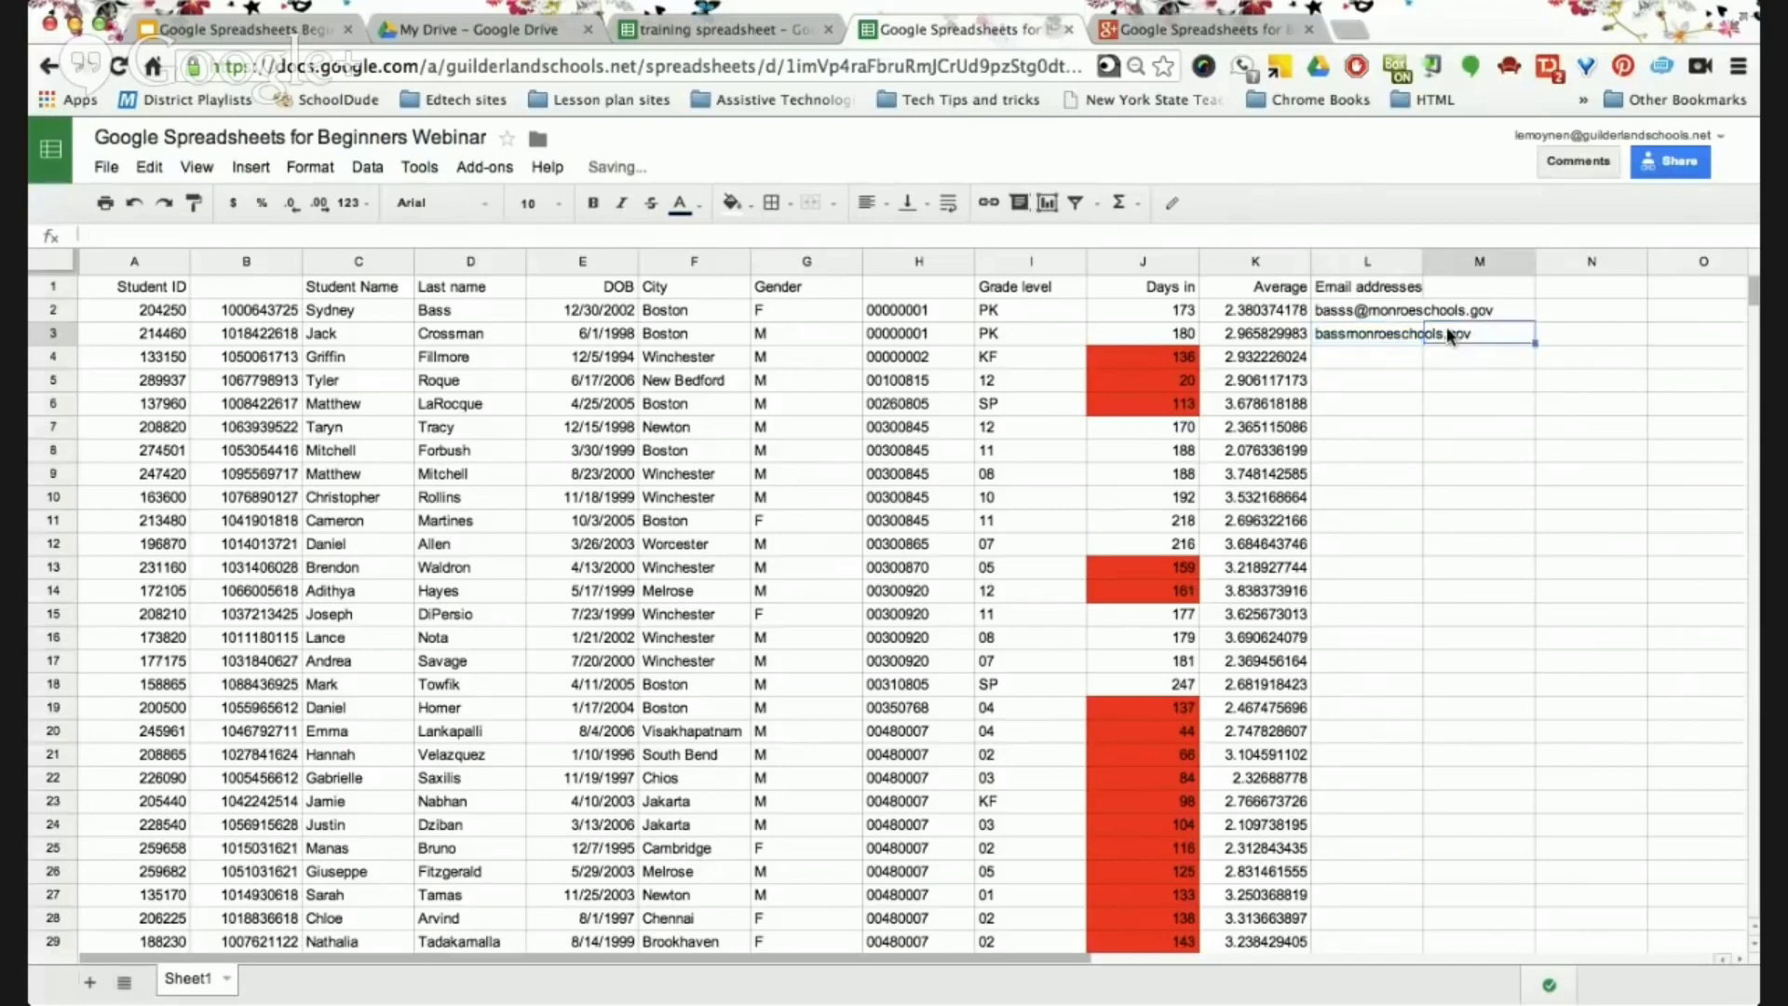
double_click(1369, 333)
key(ctrl+a)
key(BackSpace)
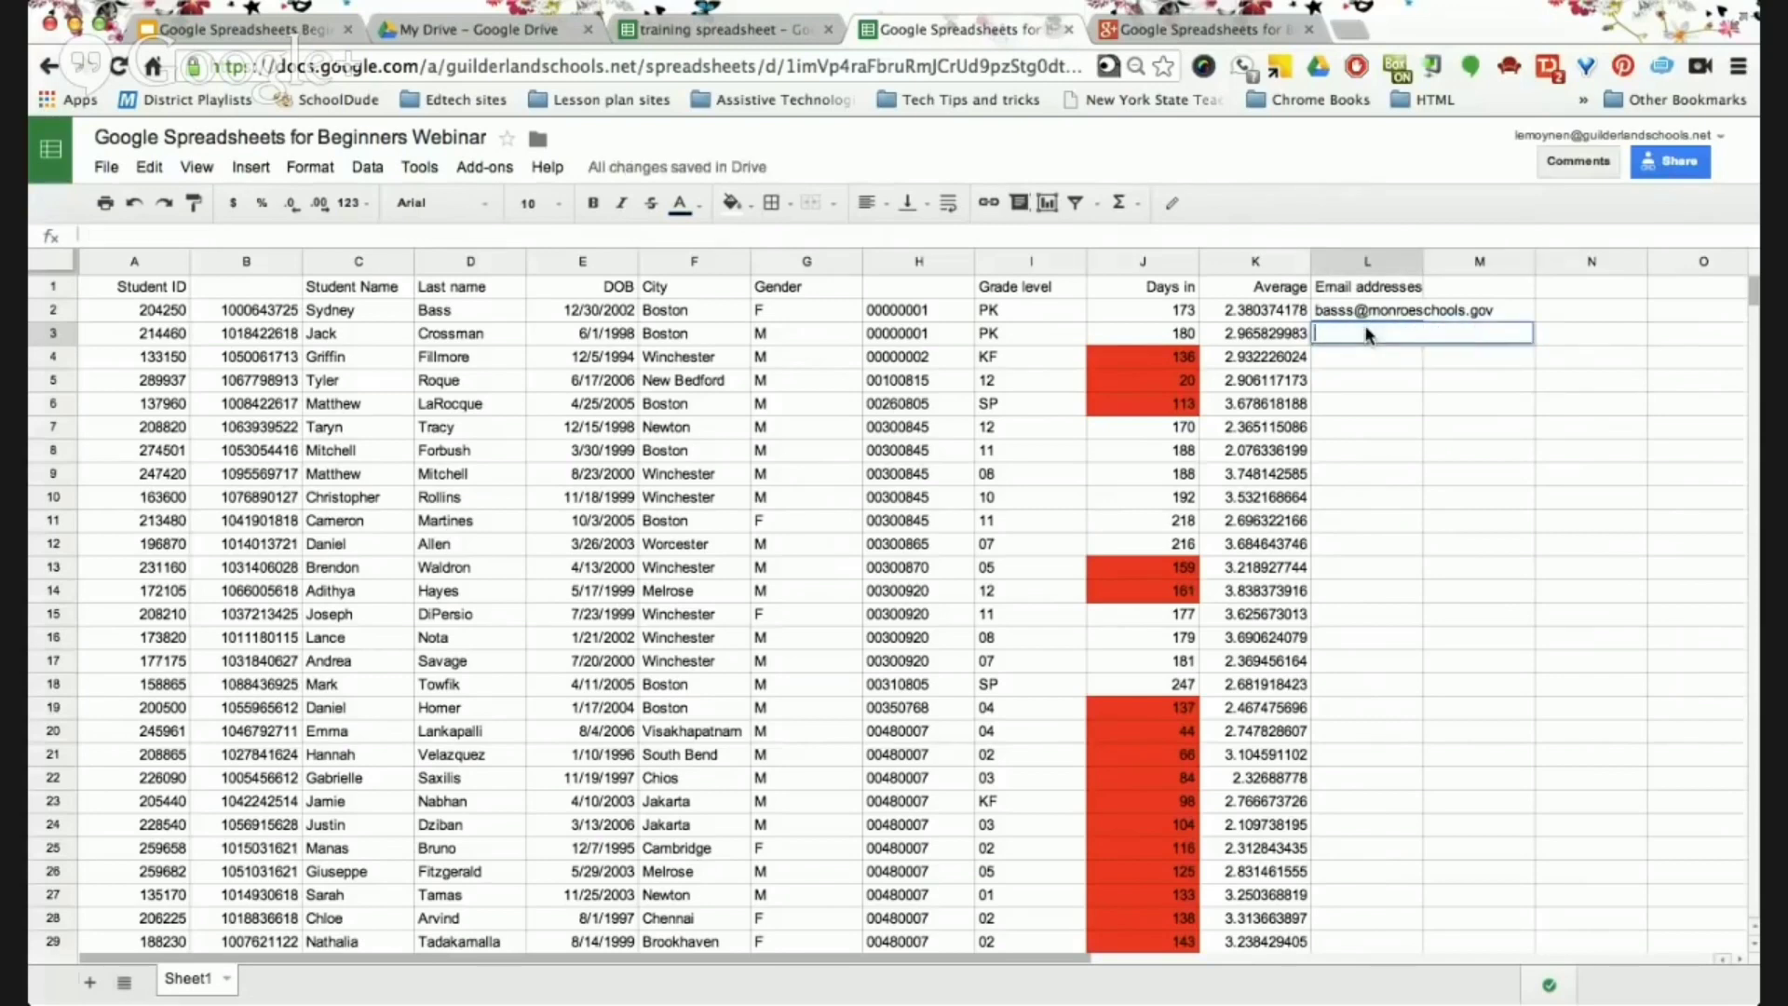
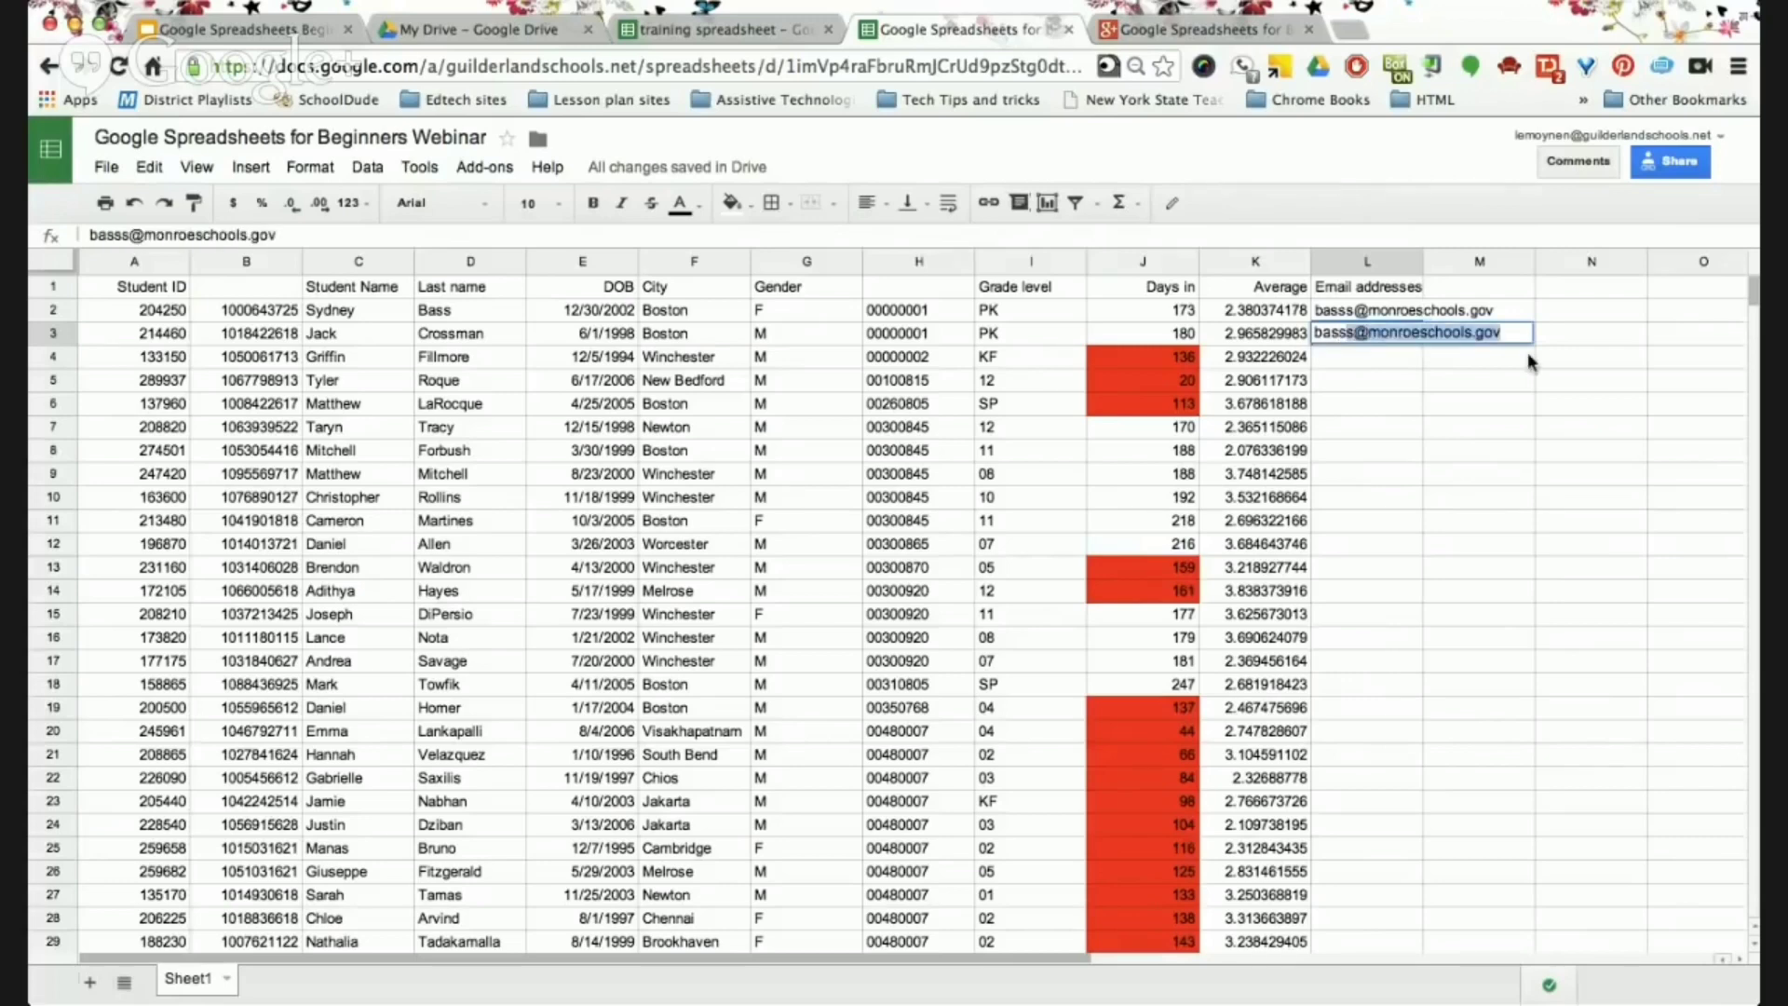
key(Right)
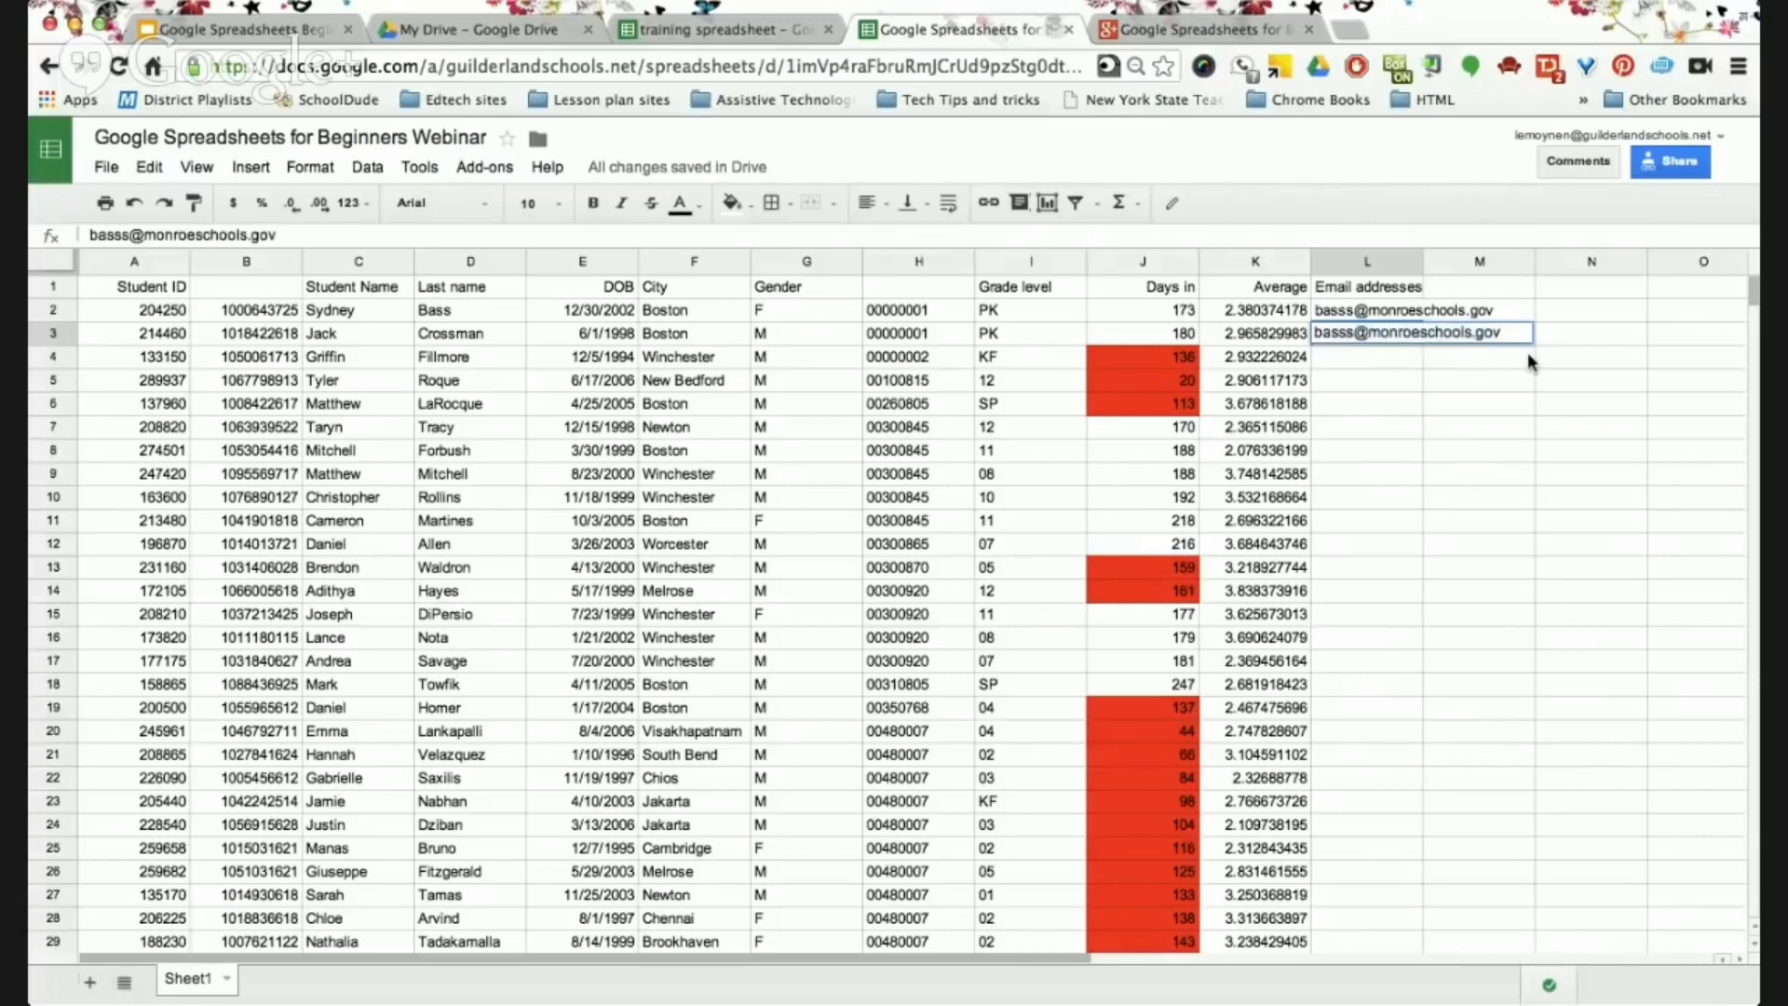
key(BackSpace)
key(BackSpace)
key(BackSpace)
key(BackSpace)
key(BackSpace)
key(BackSpace)
key(BackSpace)
key(BackSpace)
key(BackSpace)
key(BackSpace)
key(BackSpace)
key(BackSpace)
key(BackSpace)
key(BackSpace)
key(BackSpace)
key(BackSpace)
key(BackSpace)
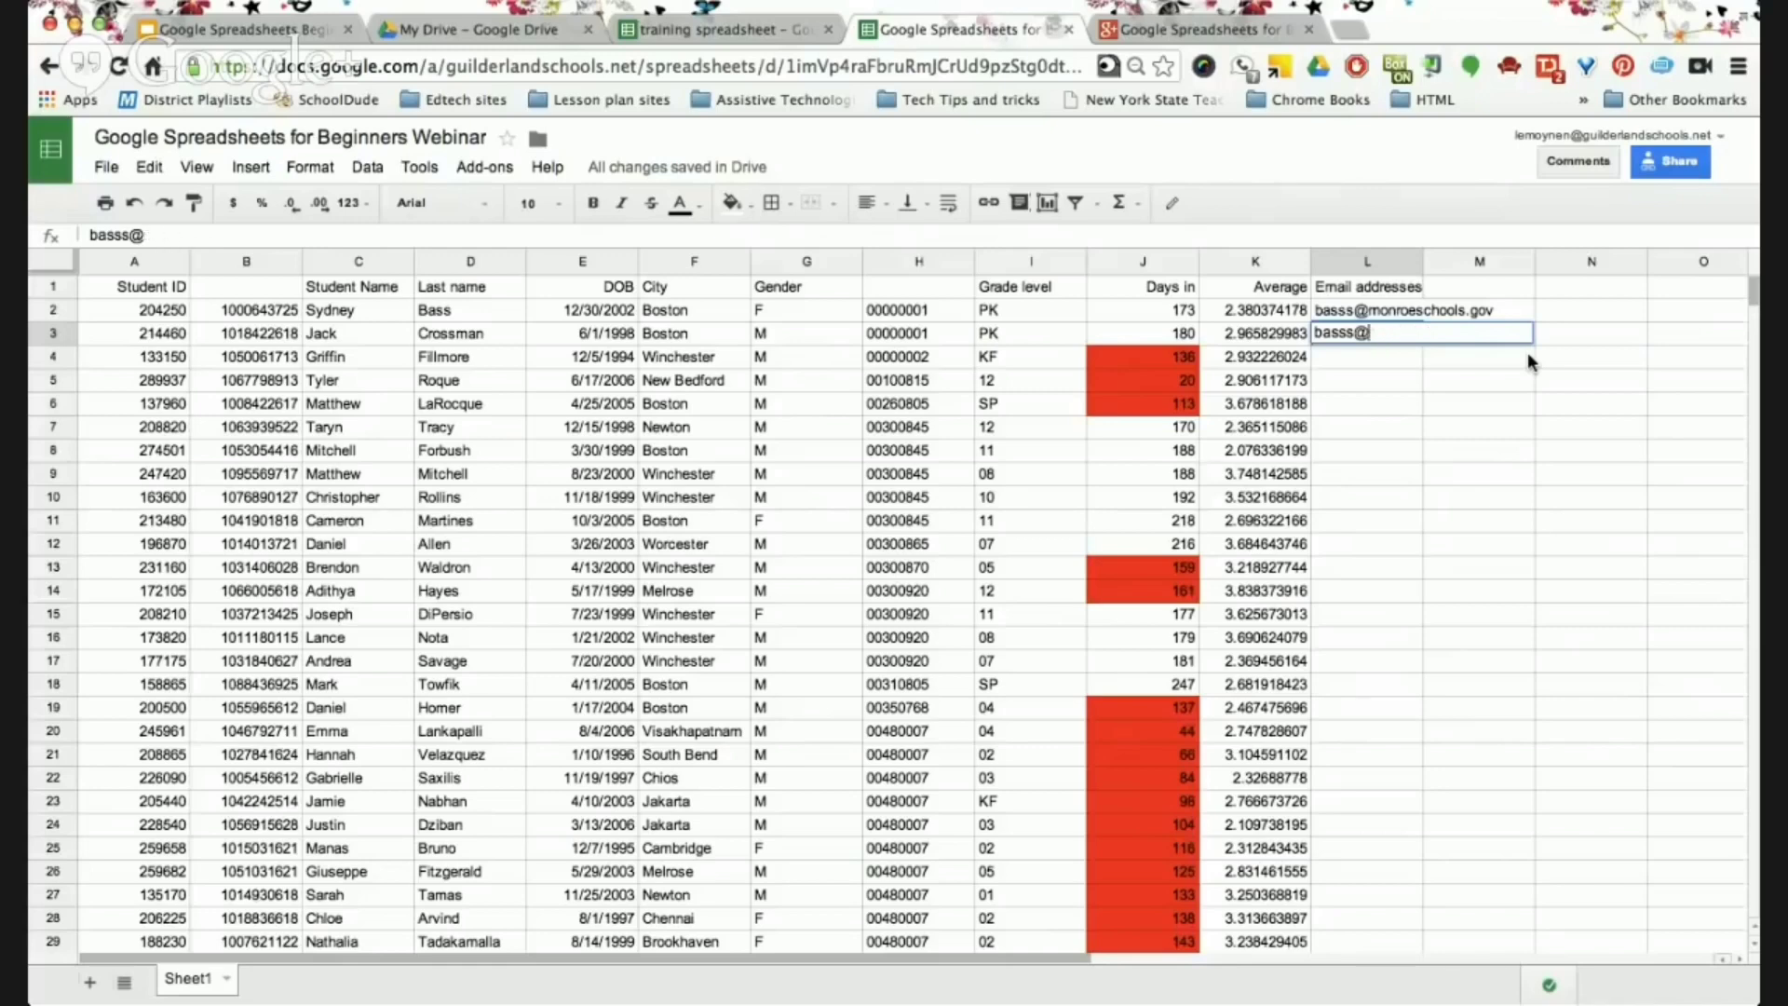
key(Return)
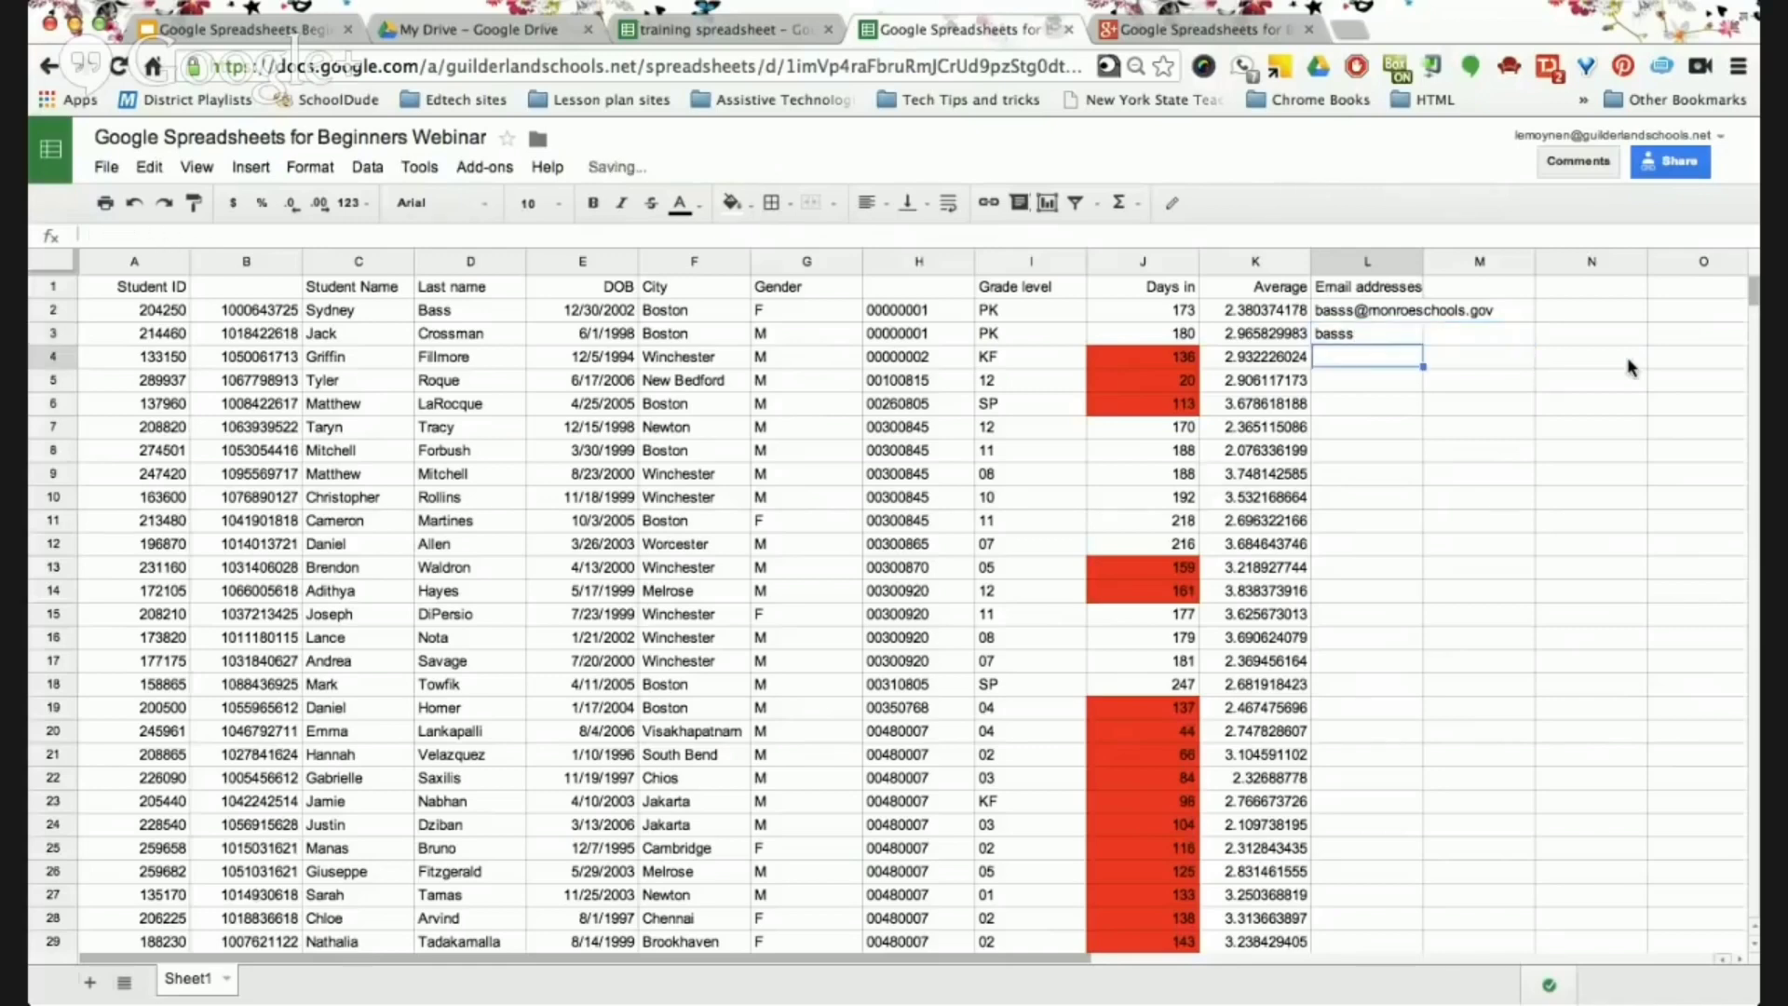
click(1382, 331)
click(1384, 294)
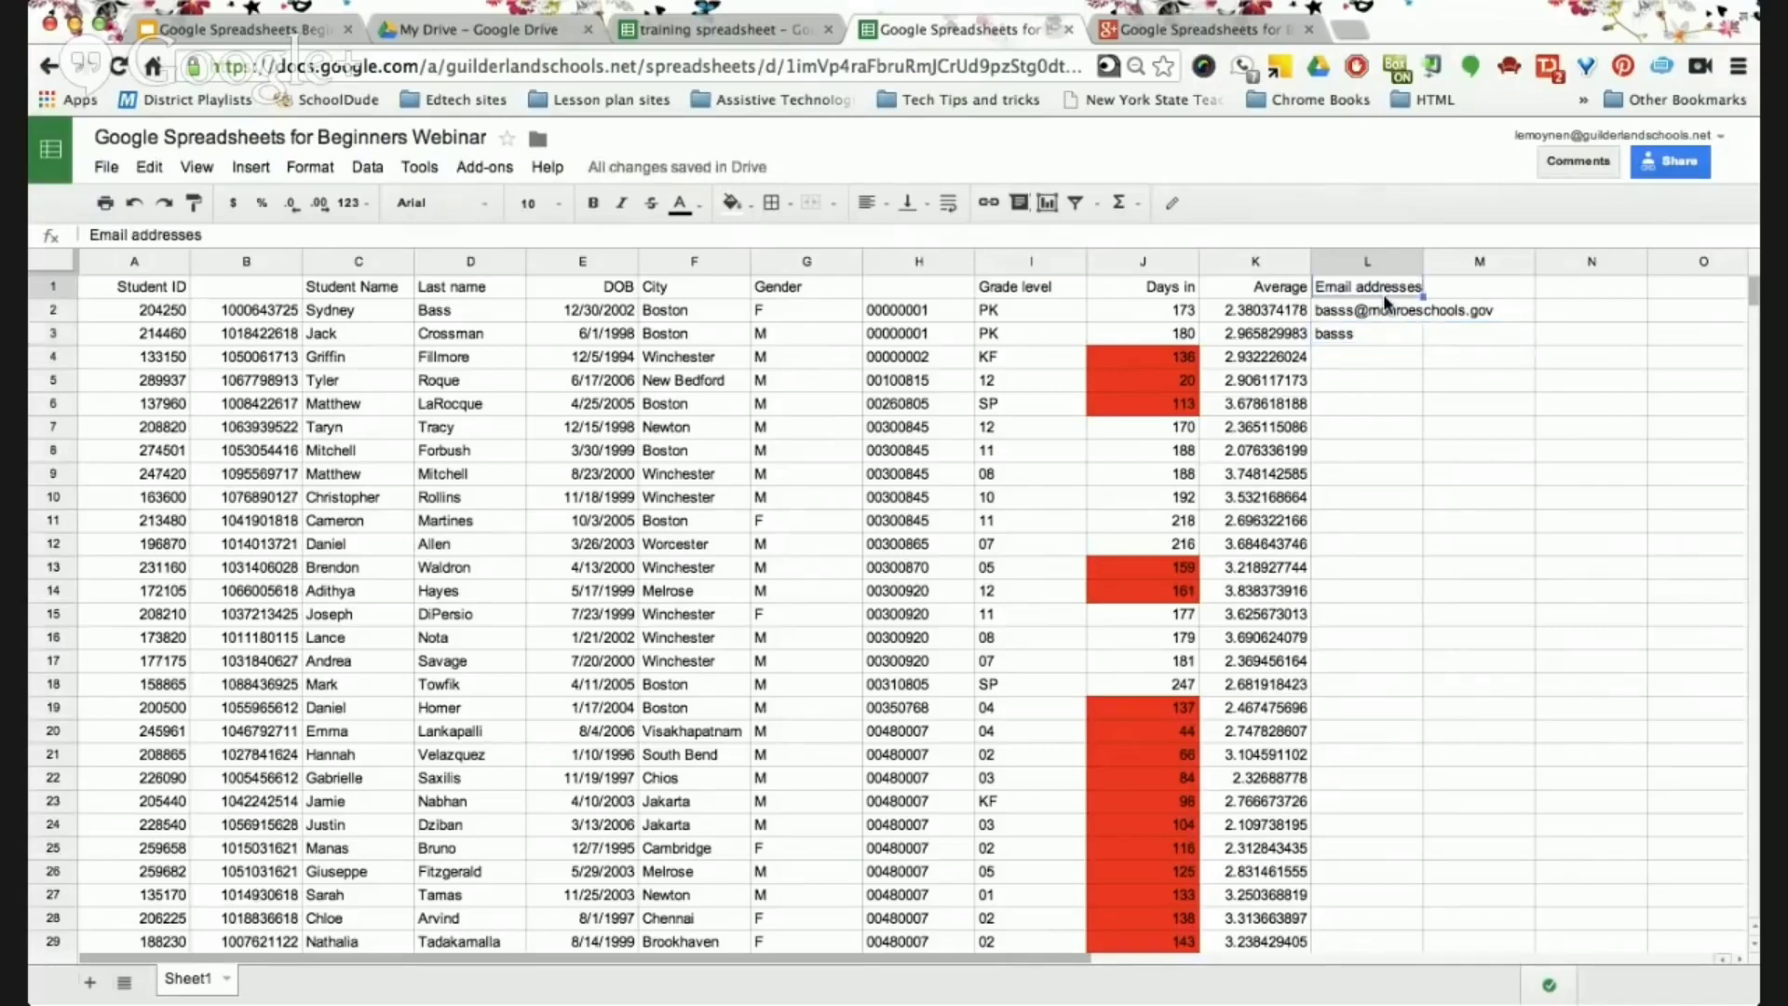
click(1378, 315)
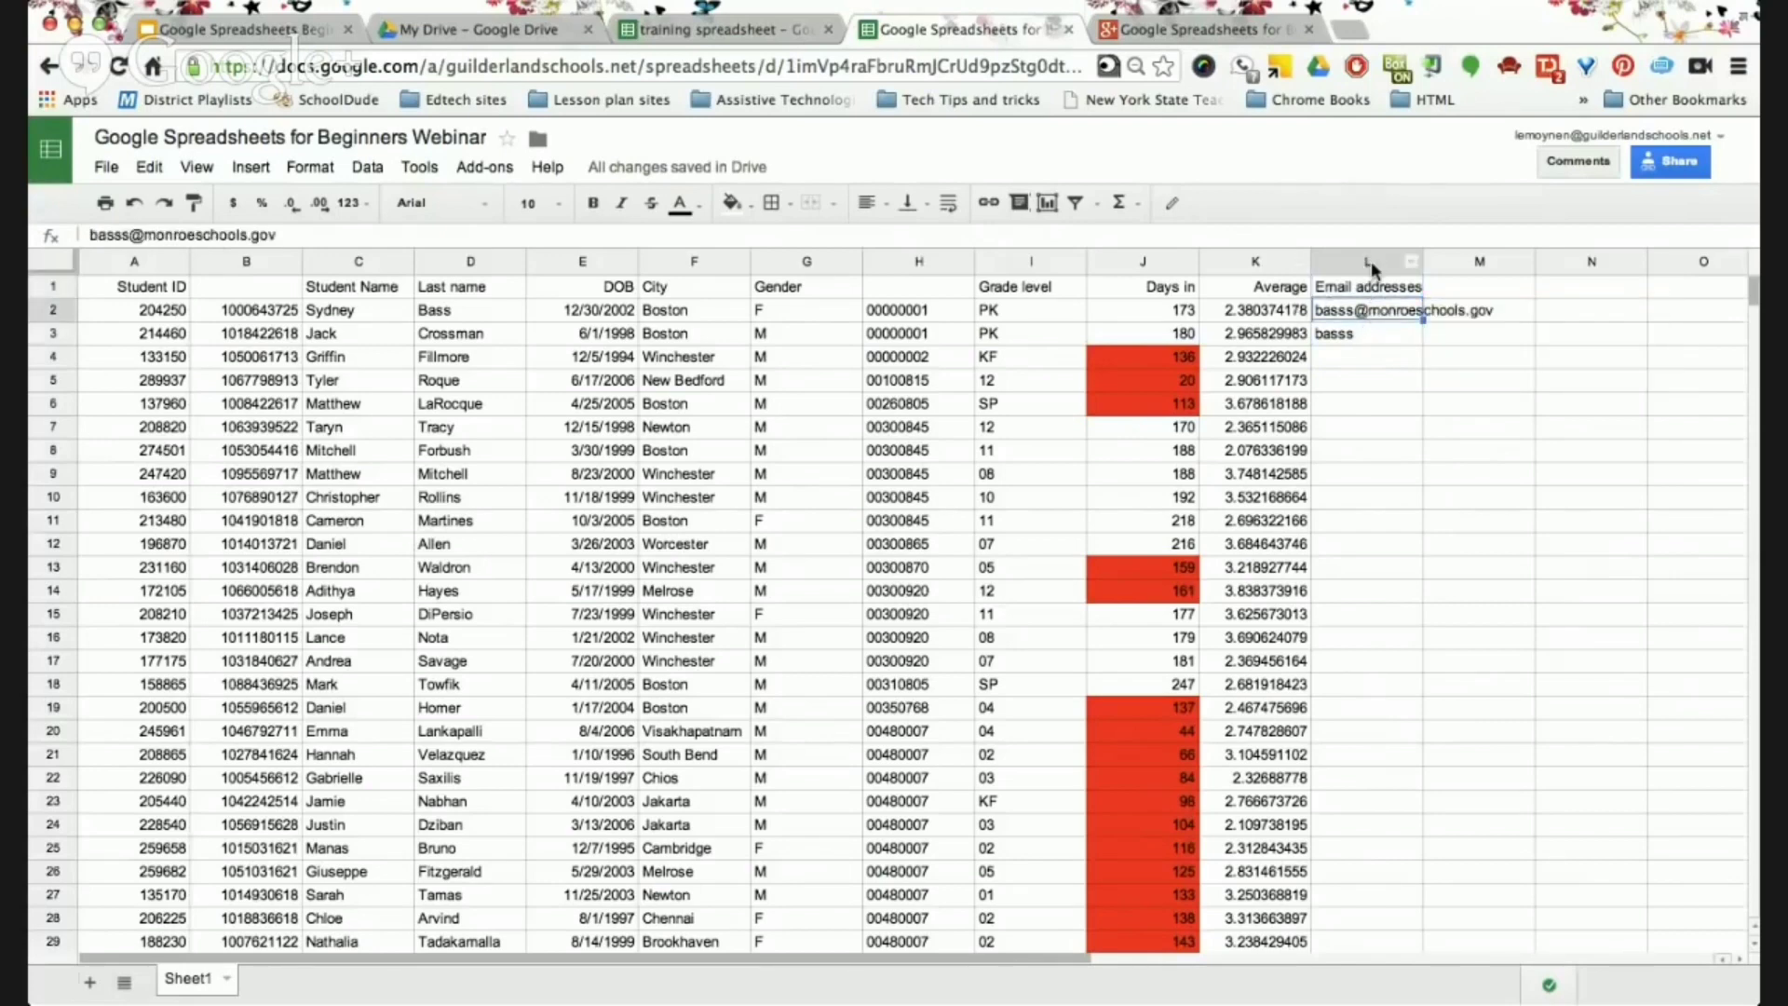
mouse_move(1384, 321)
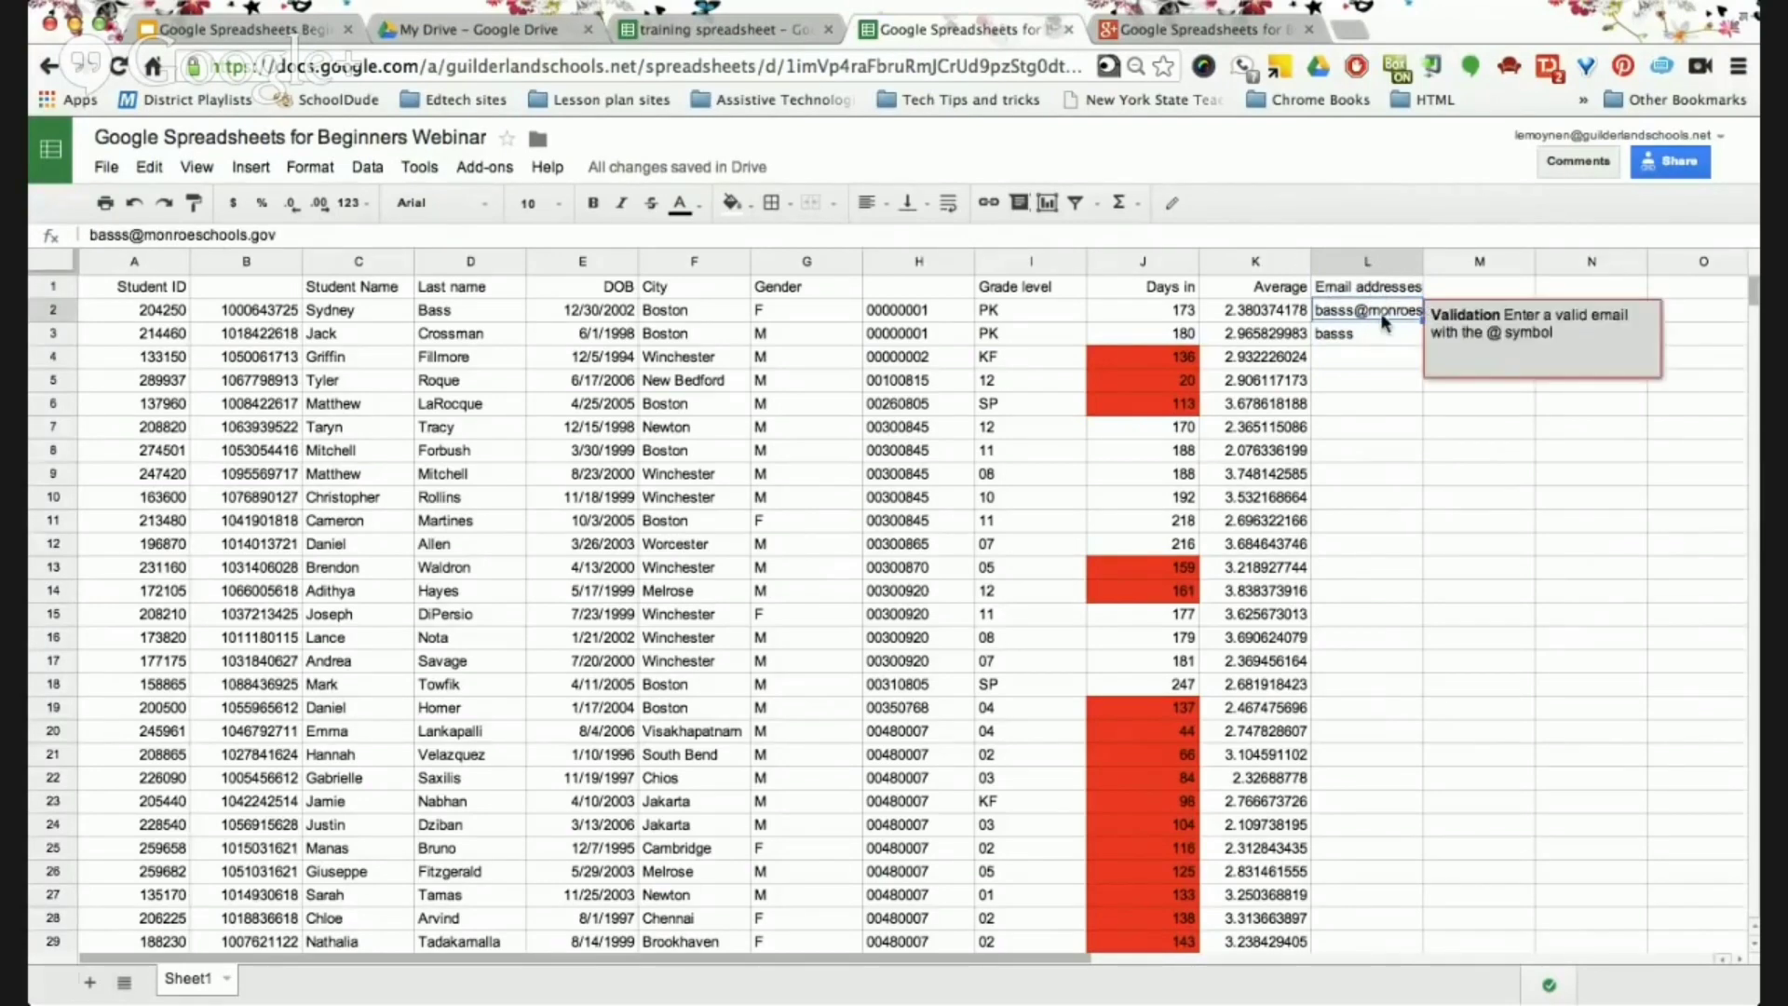
click(1411, 261)
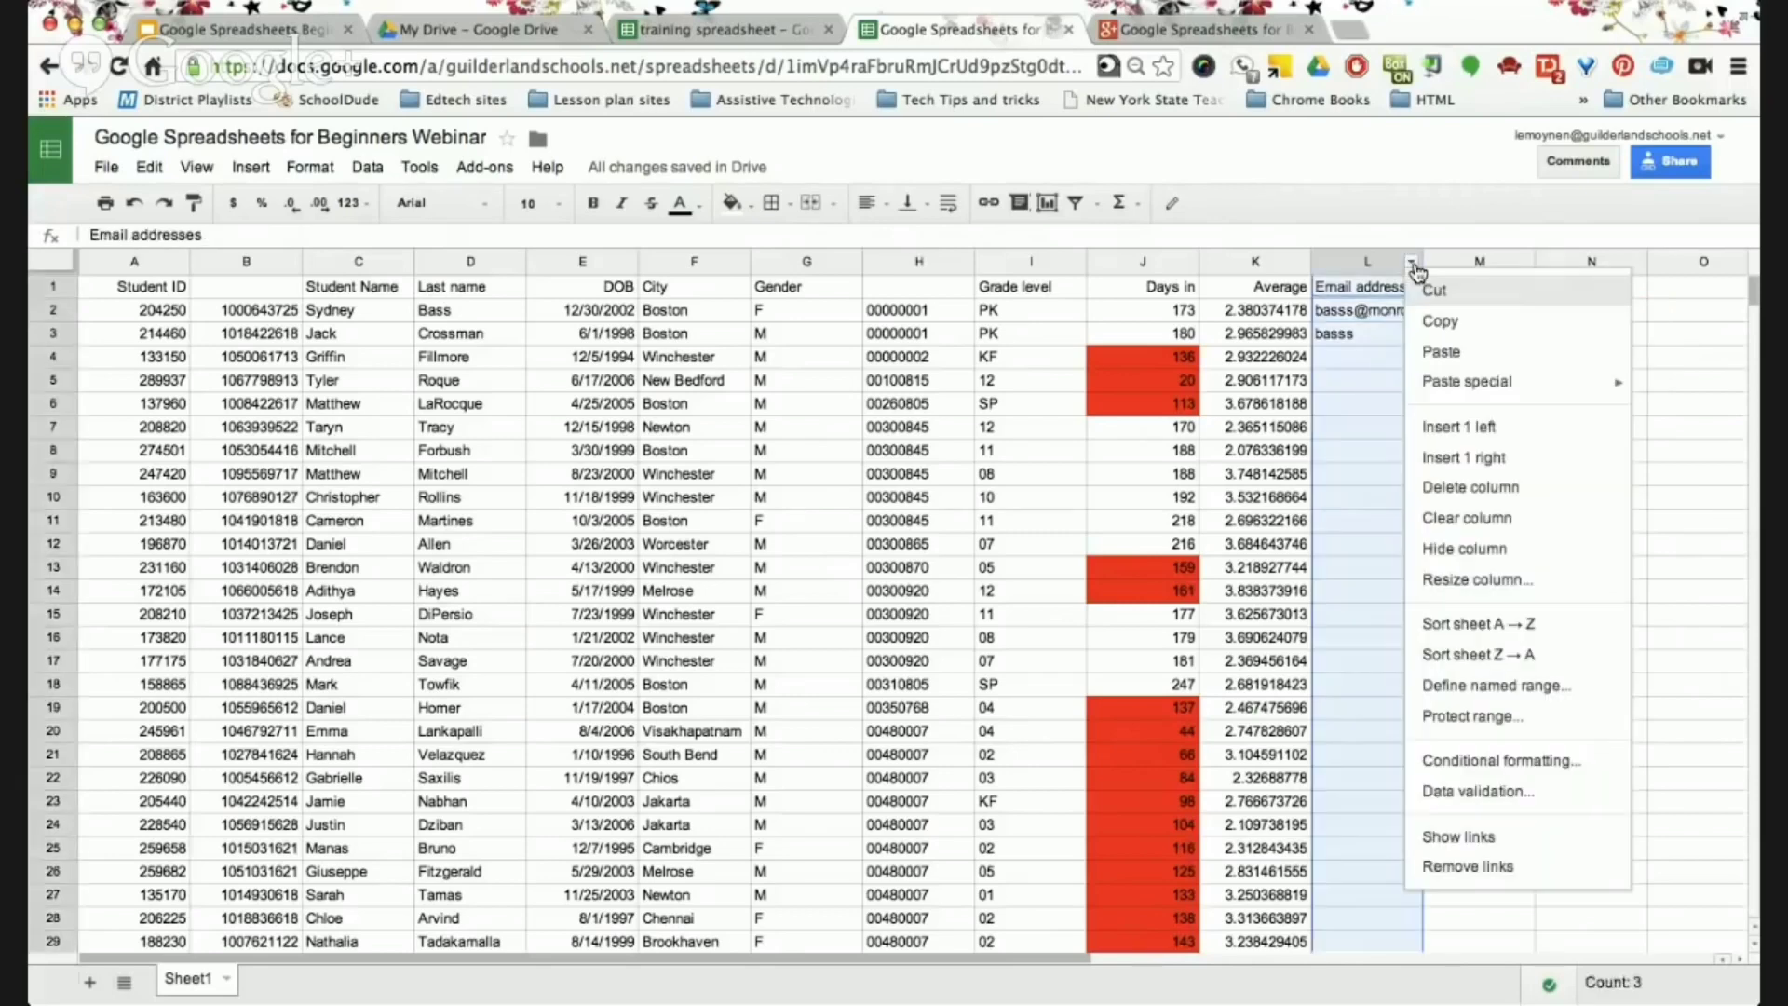
click(1484, 792)
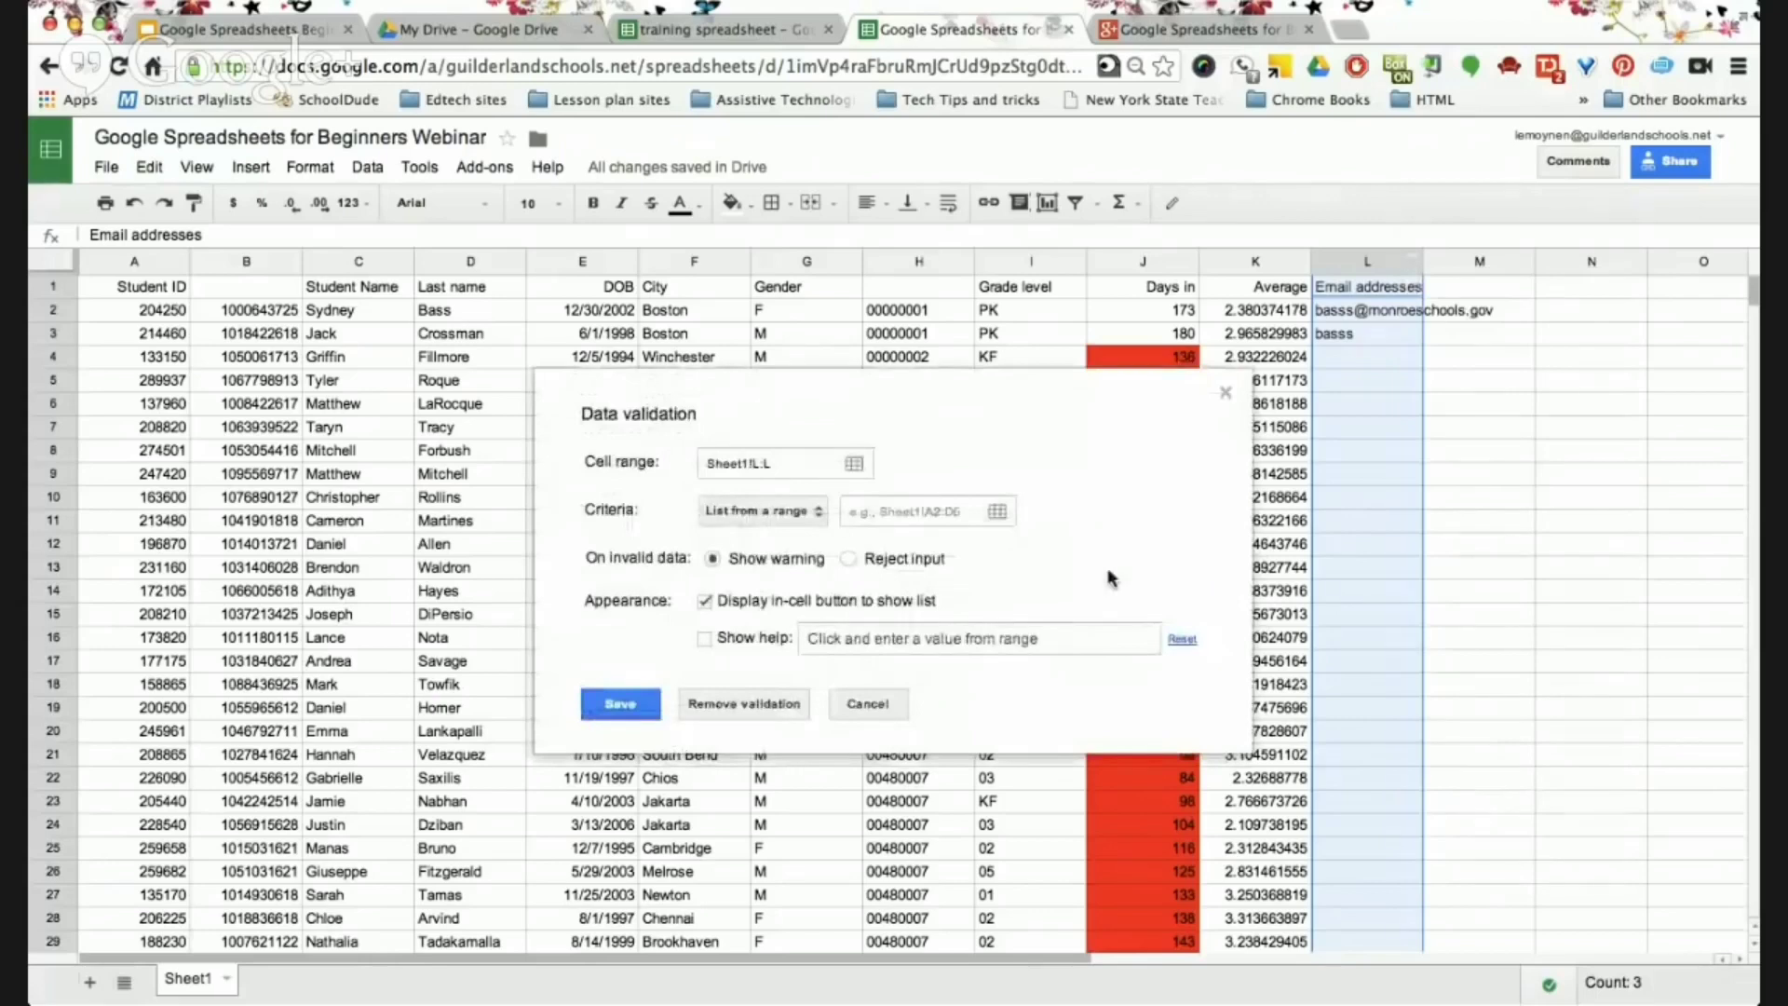
click(787, 509)
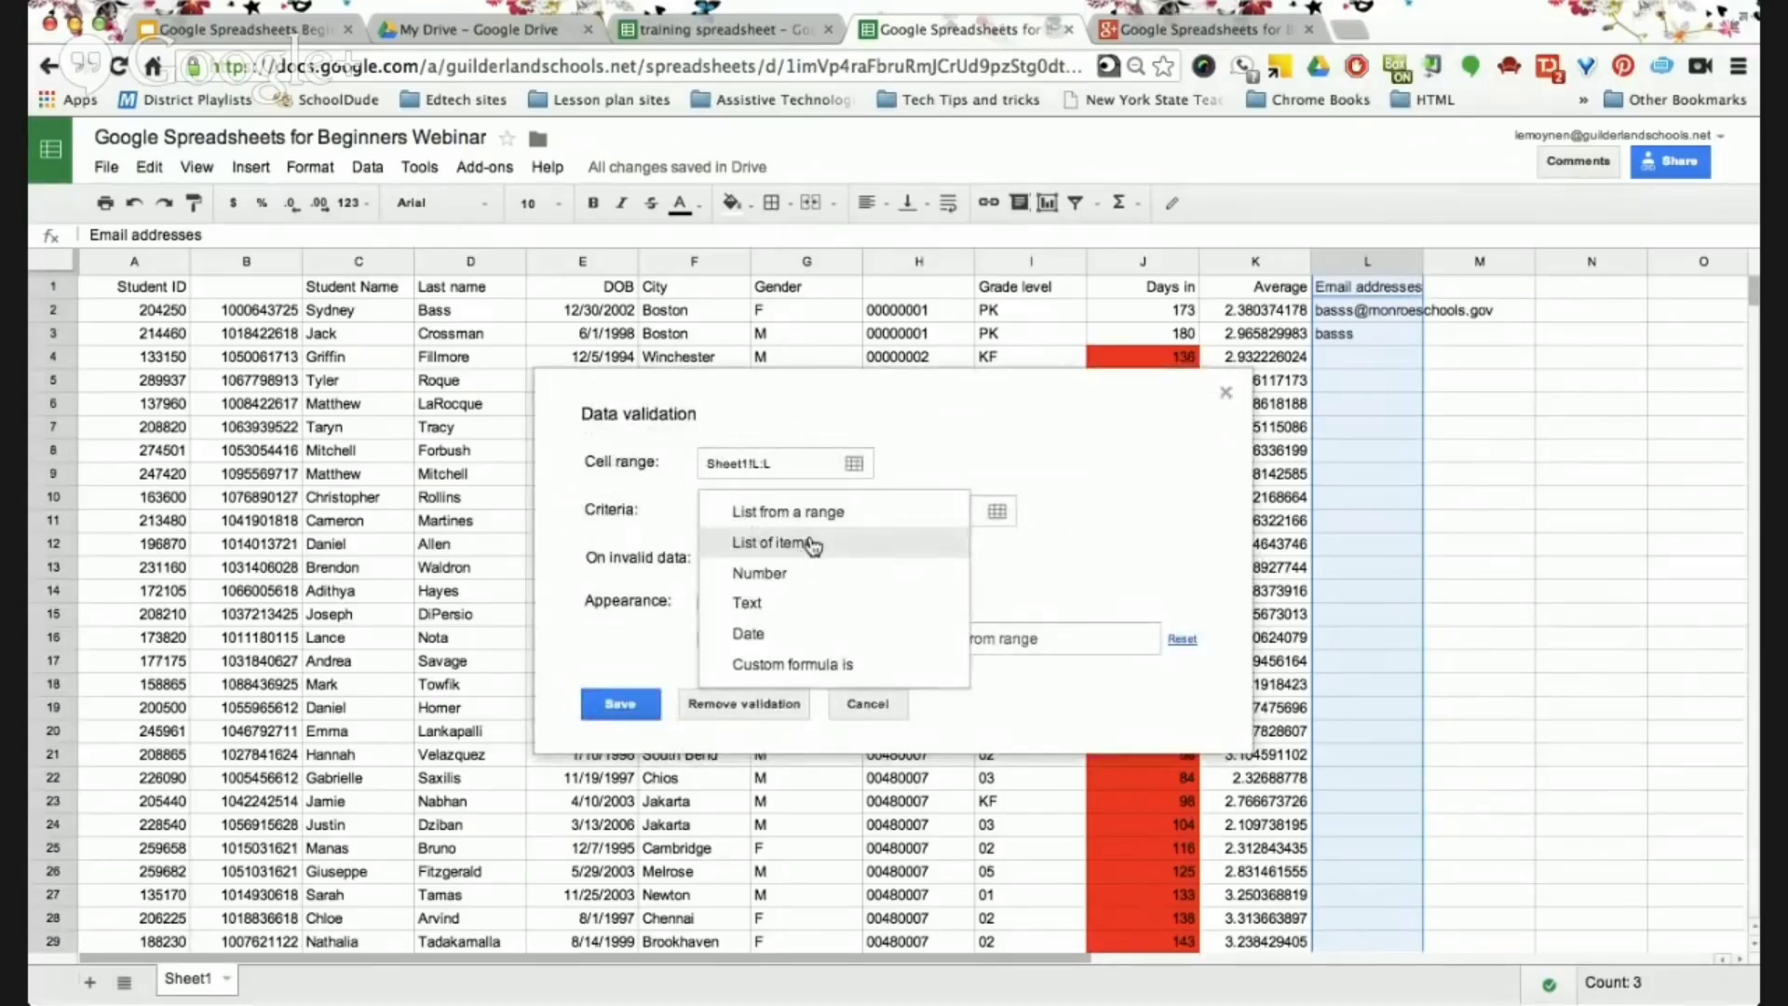
click(772, 610)
click(849, 515)
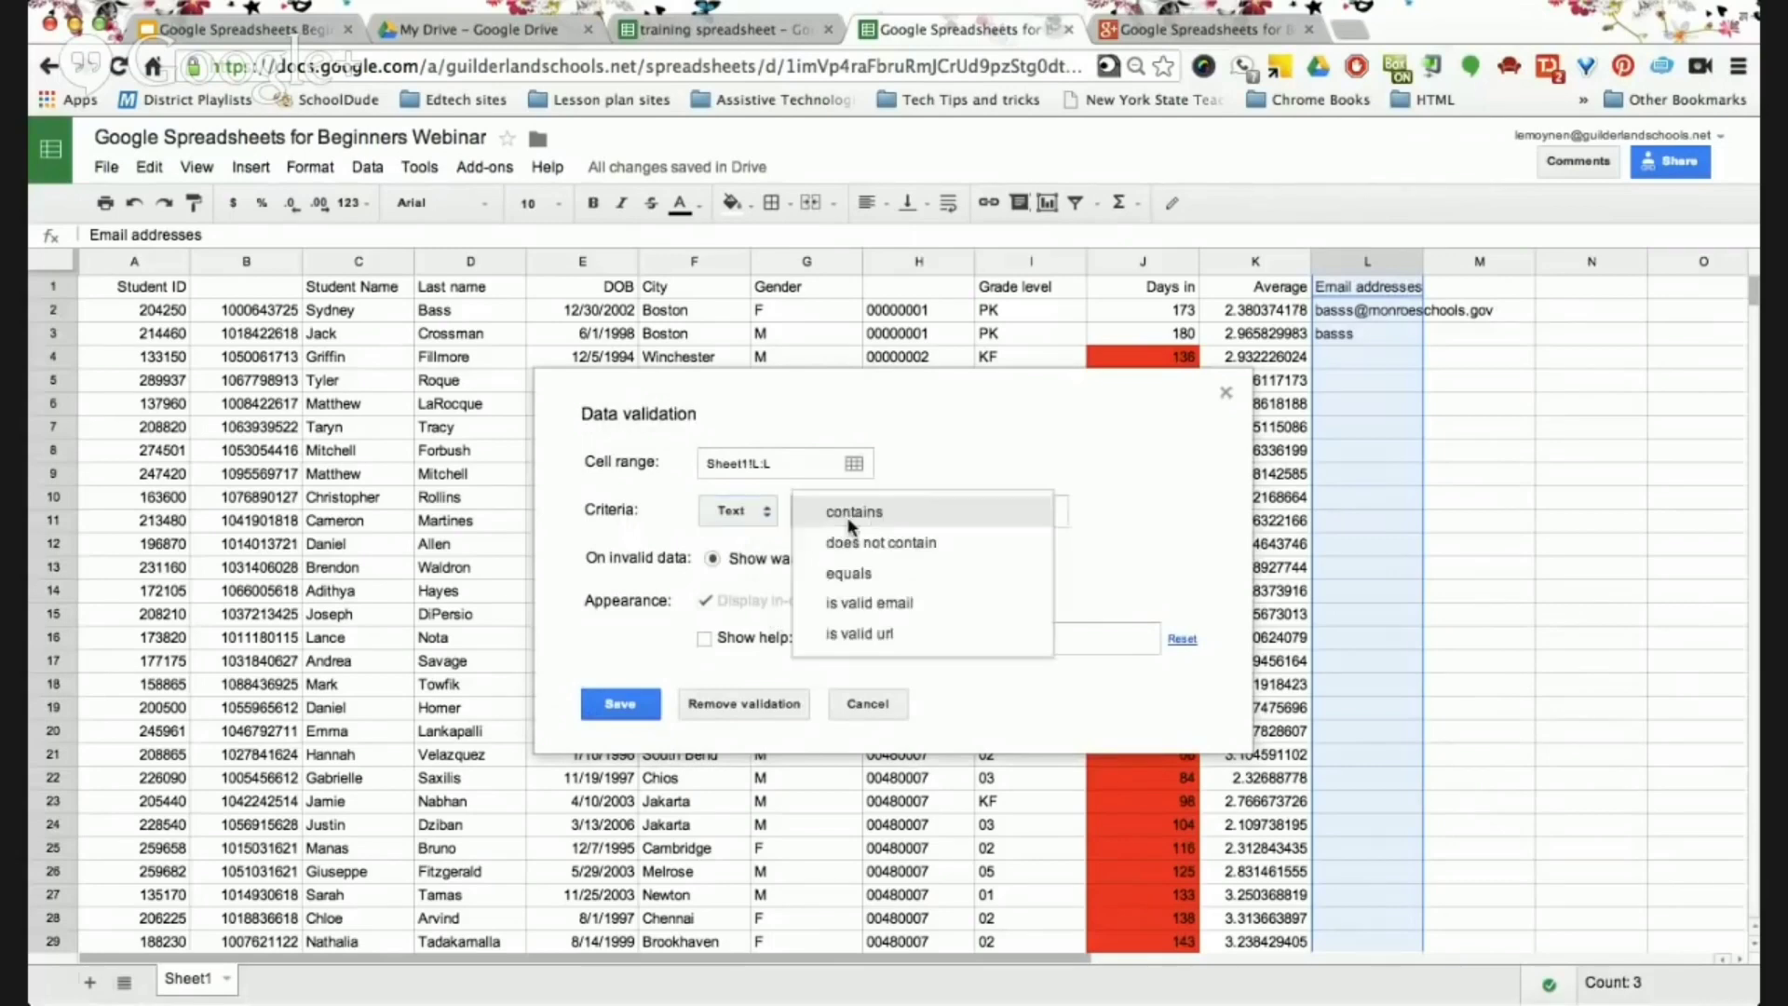
click(917, 605)
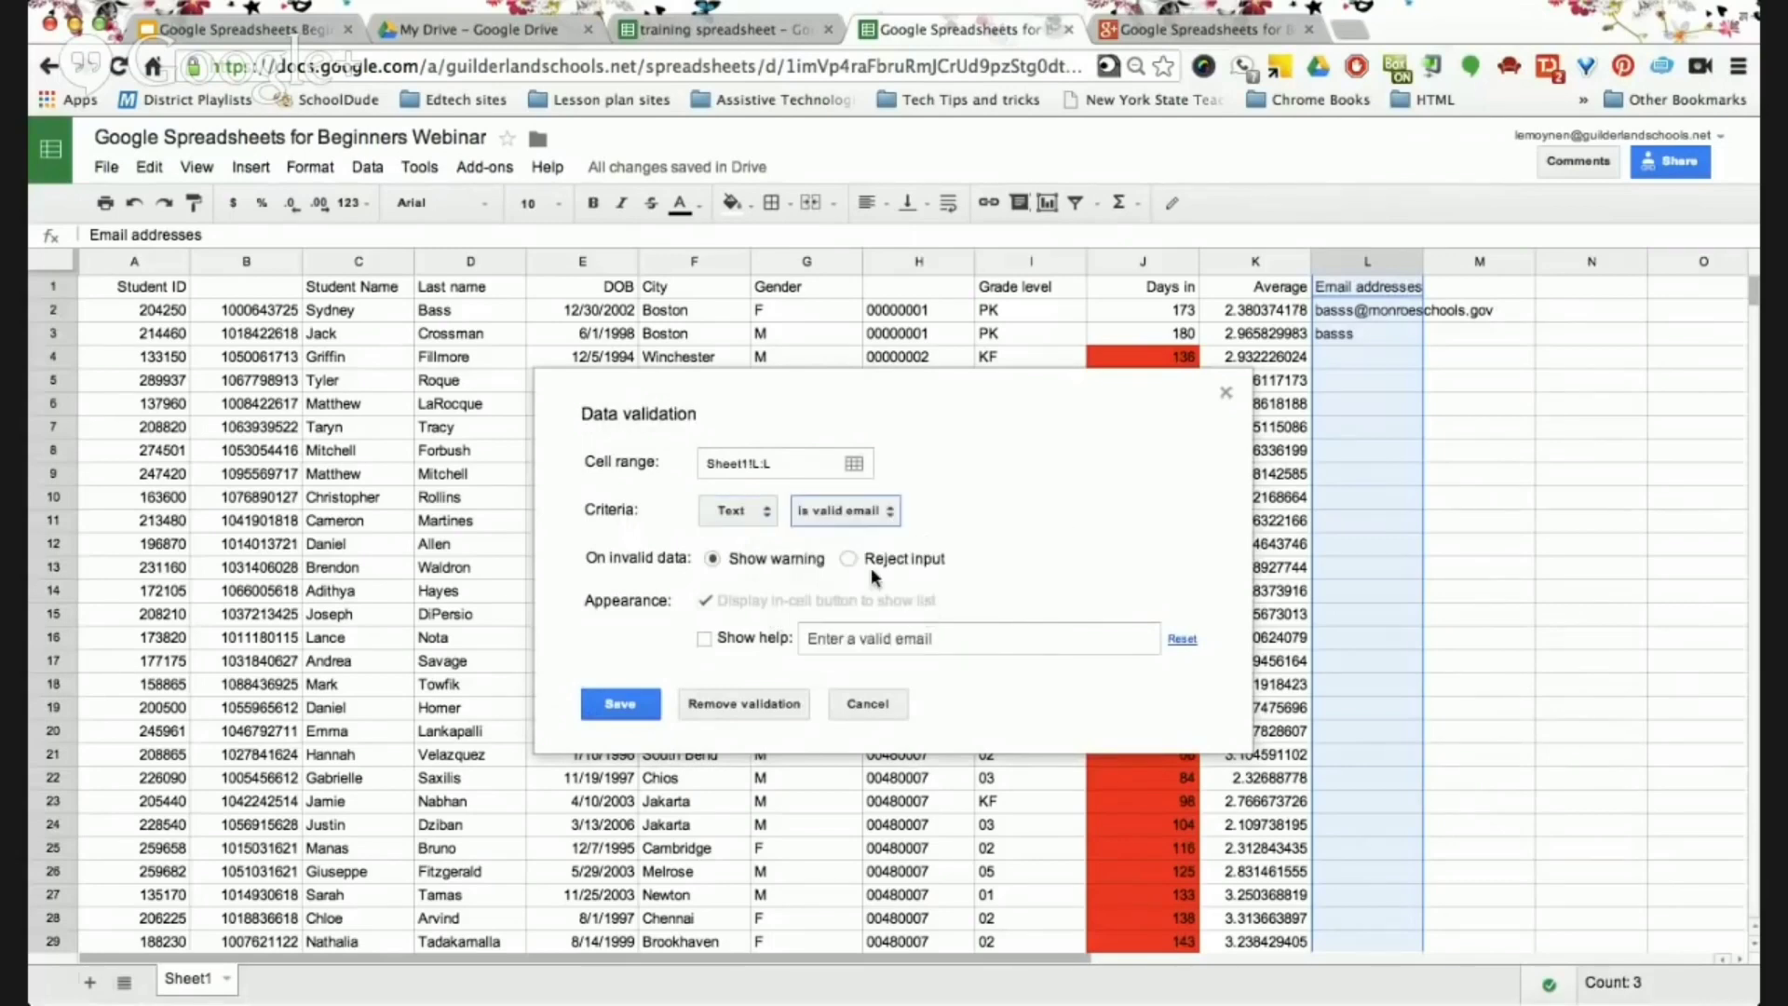
click(705, 638)
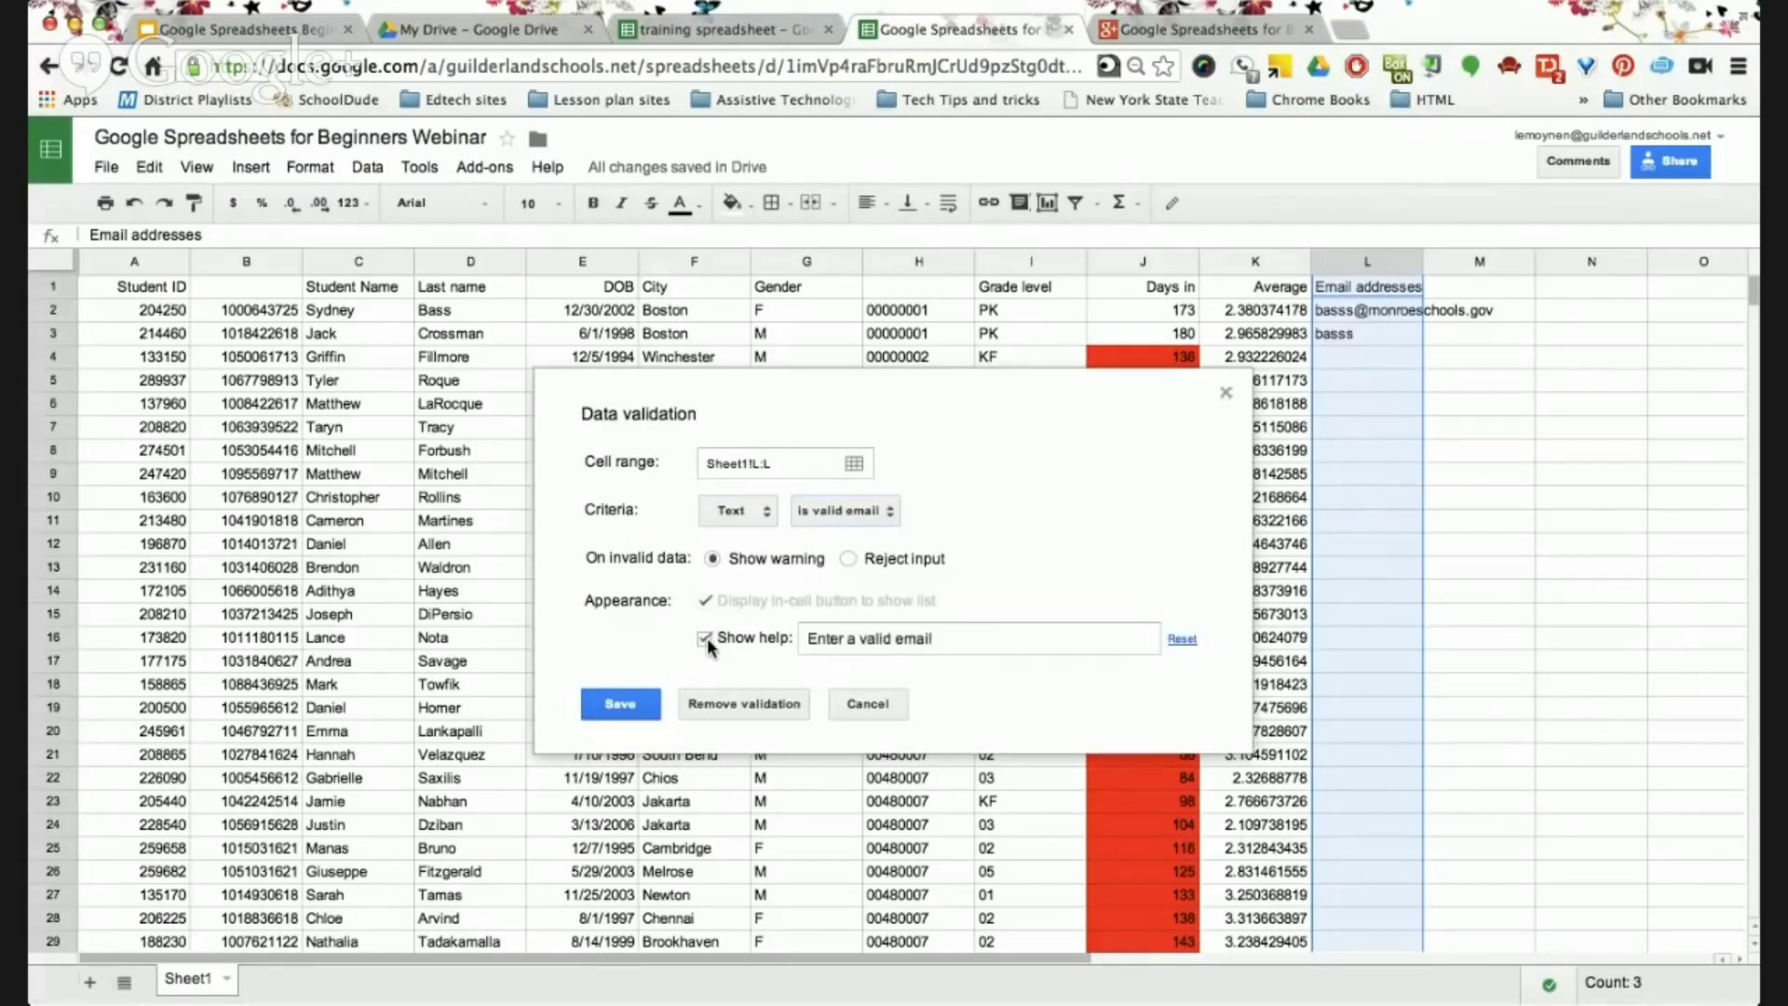
click(957, 632)
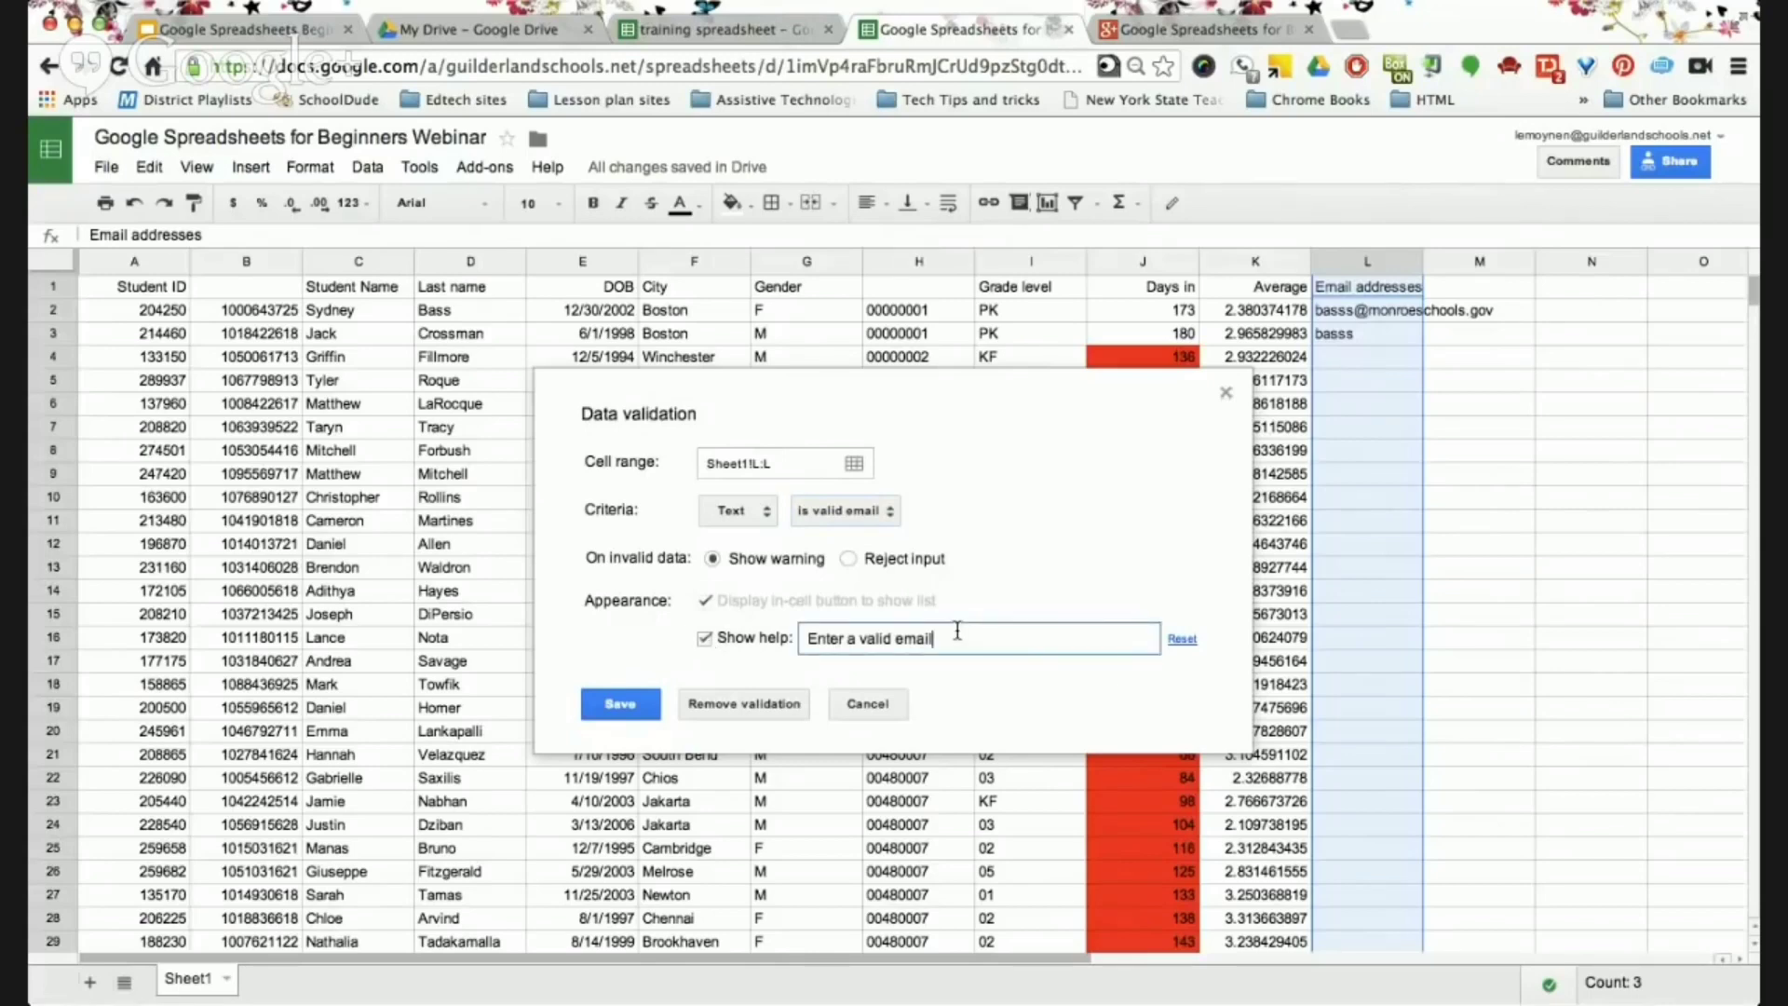
text(with the @symbol)
click(624, 708)
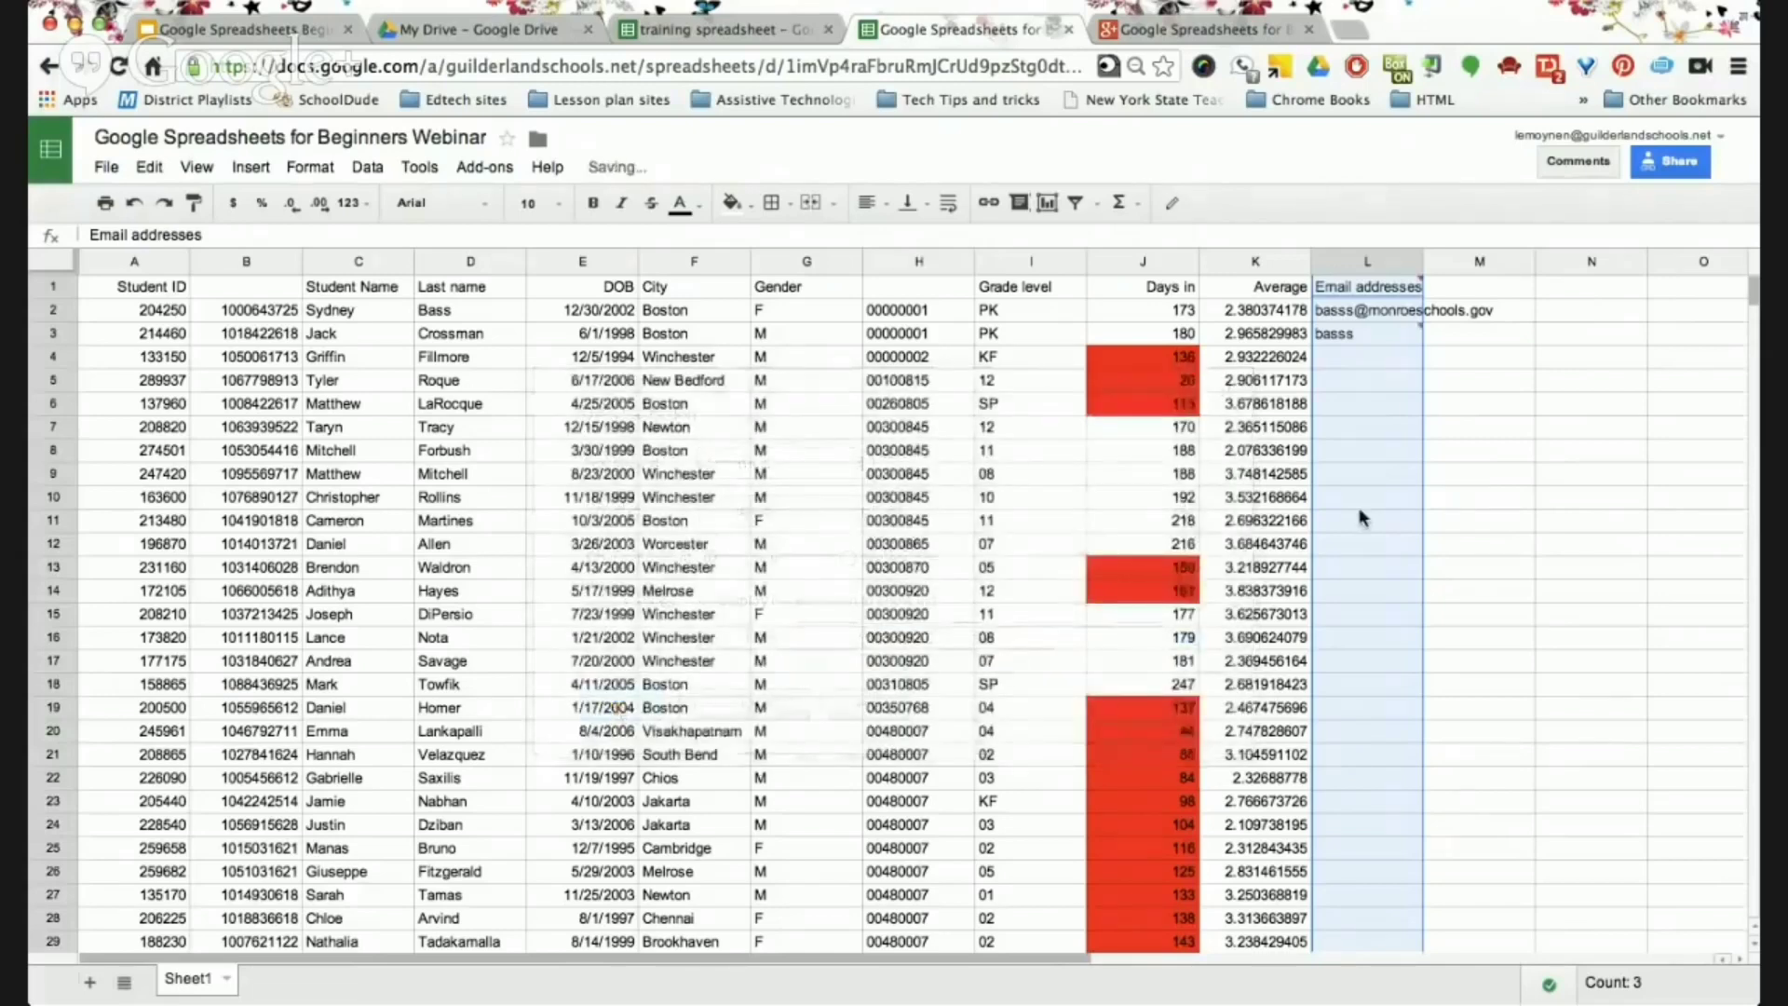
Check the validated entries in L2 and the empty cell L4.
click(1385, 350)
mouse_move(1383, 337)
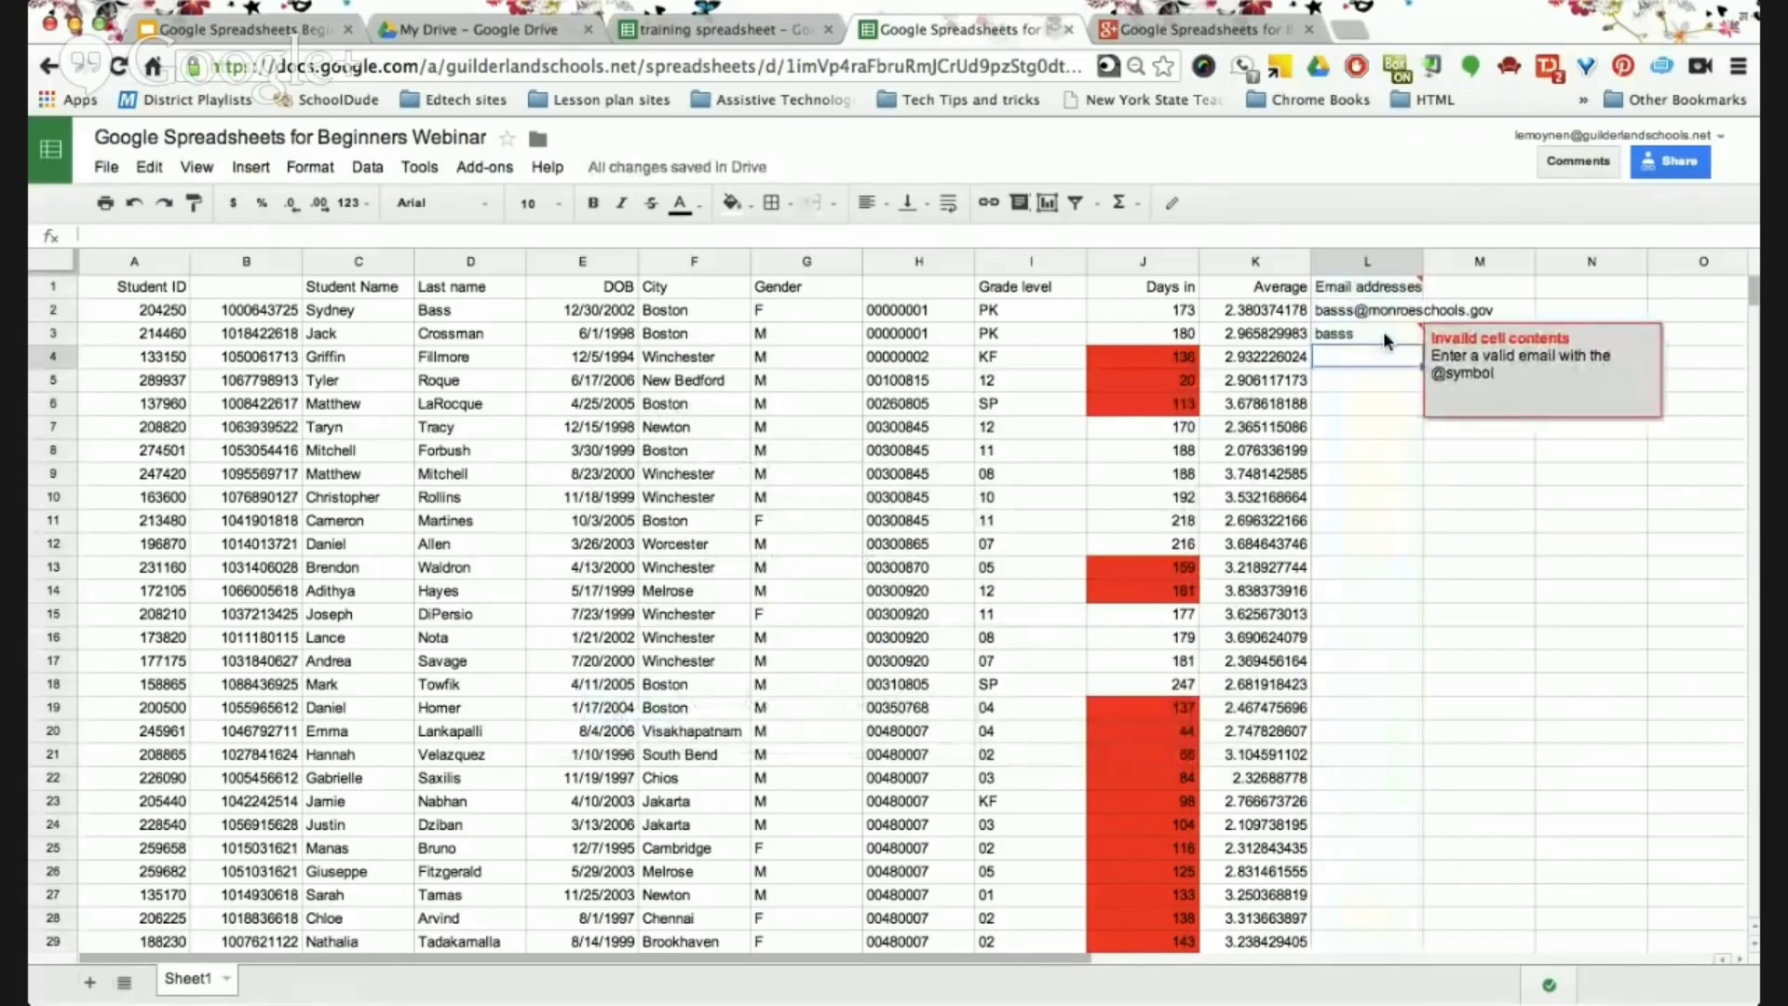
click(1381, 319)
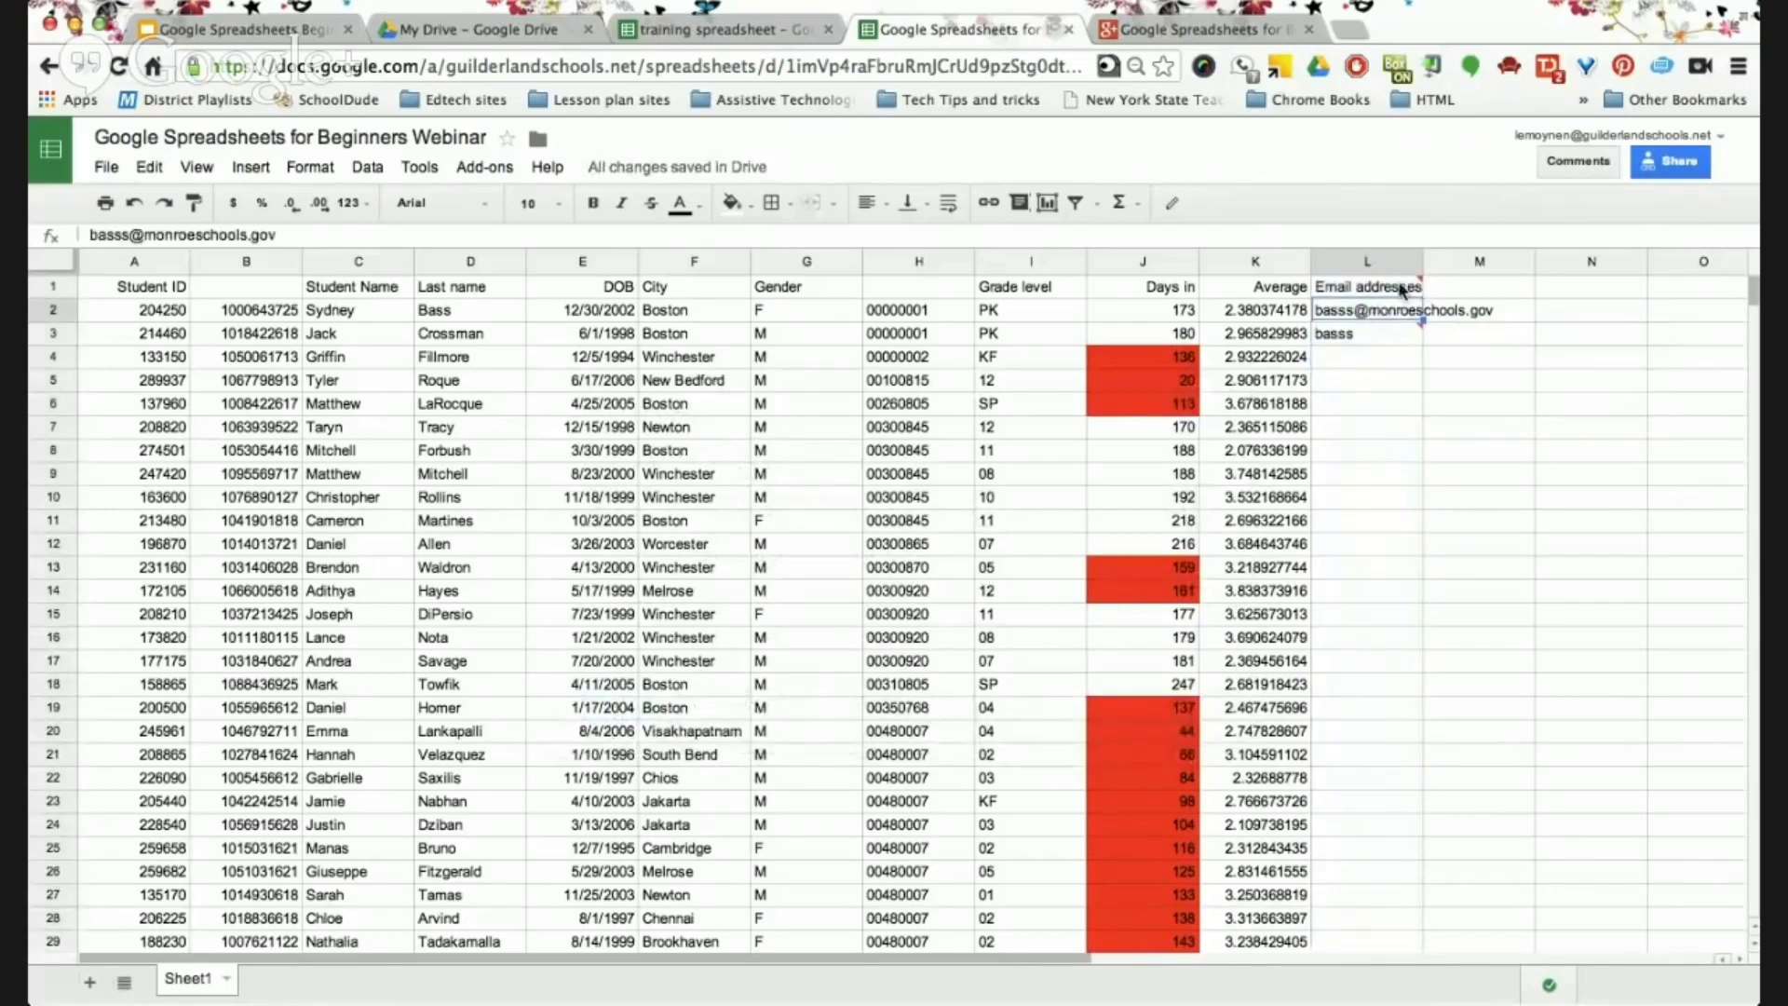
mouse_move(1395, 326)
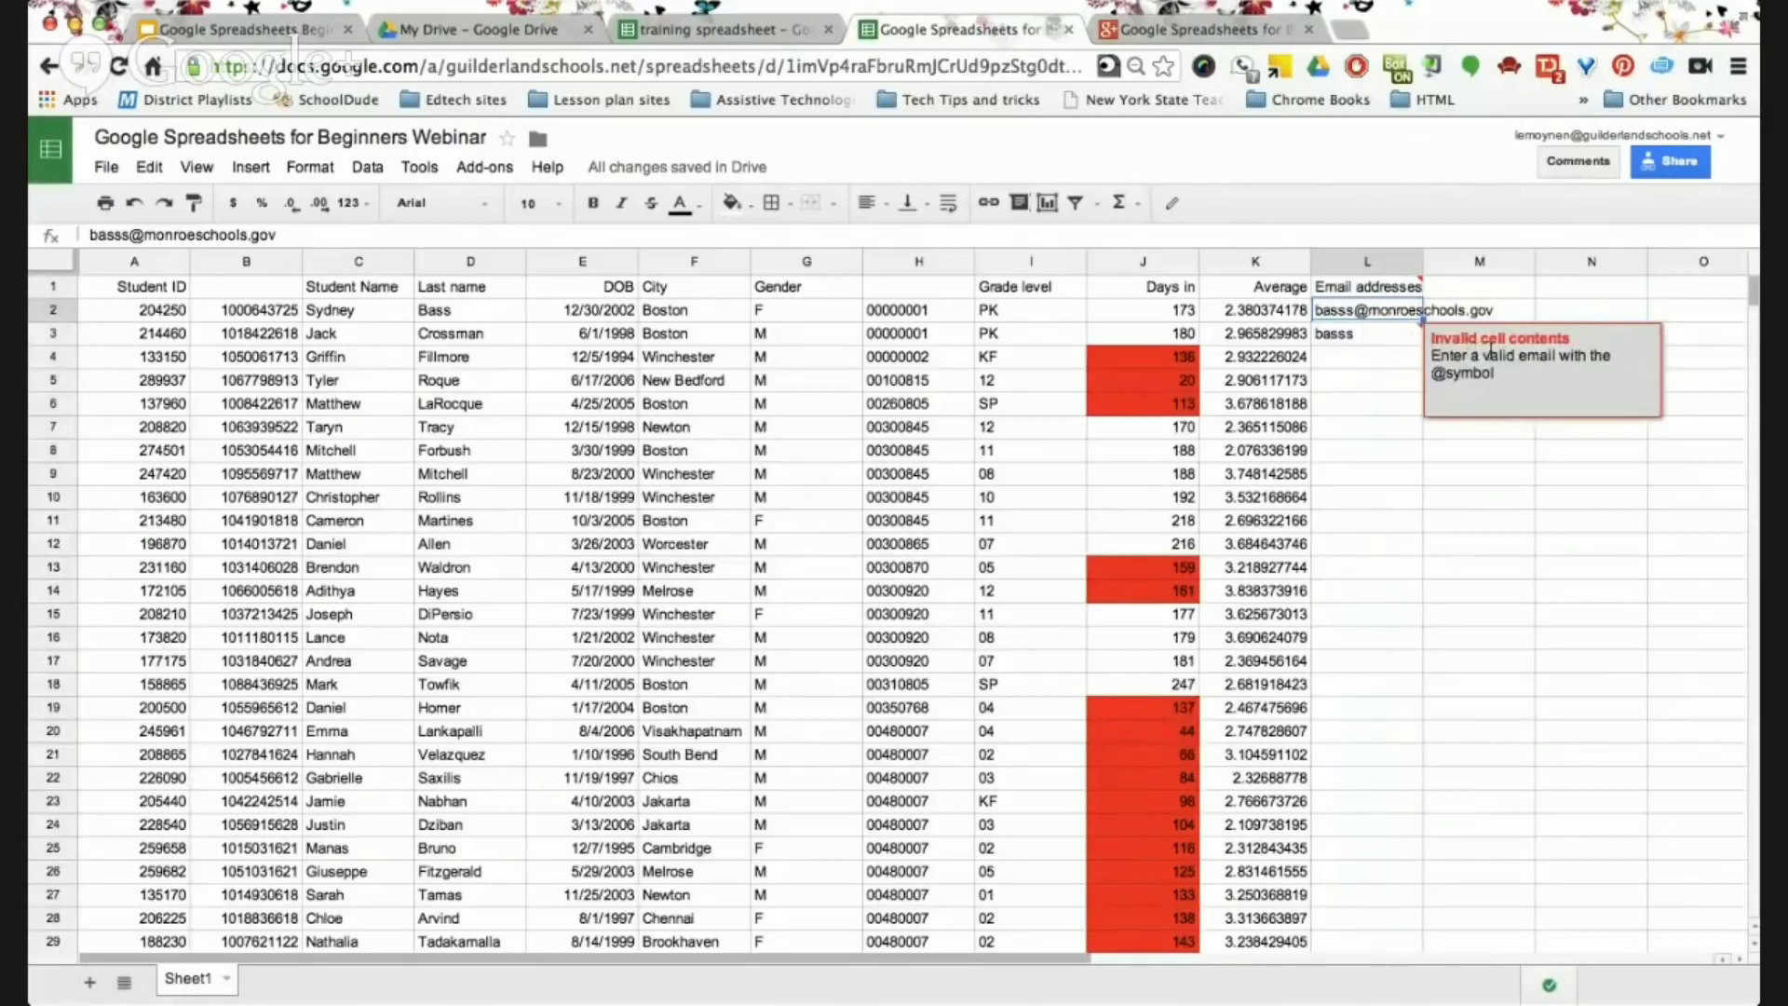
click(1401, 365)
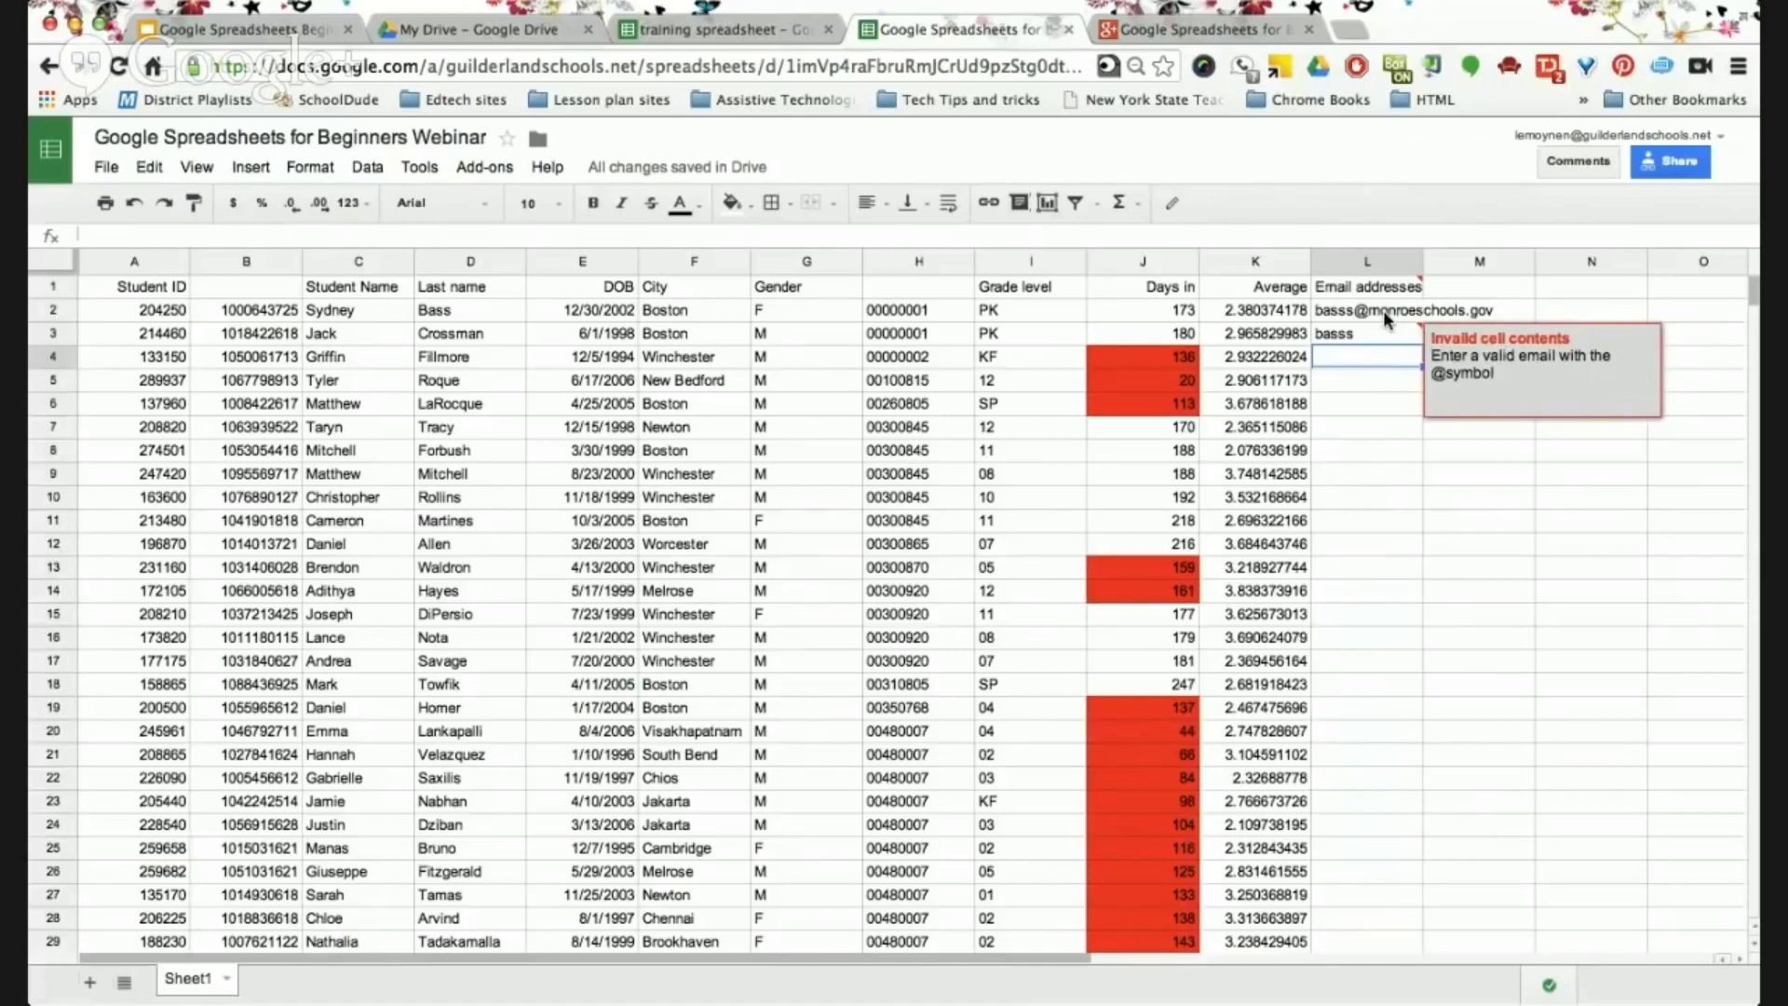
mouse_move(1401, 291)
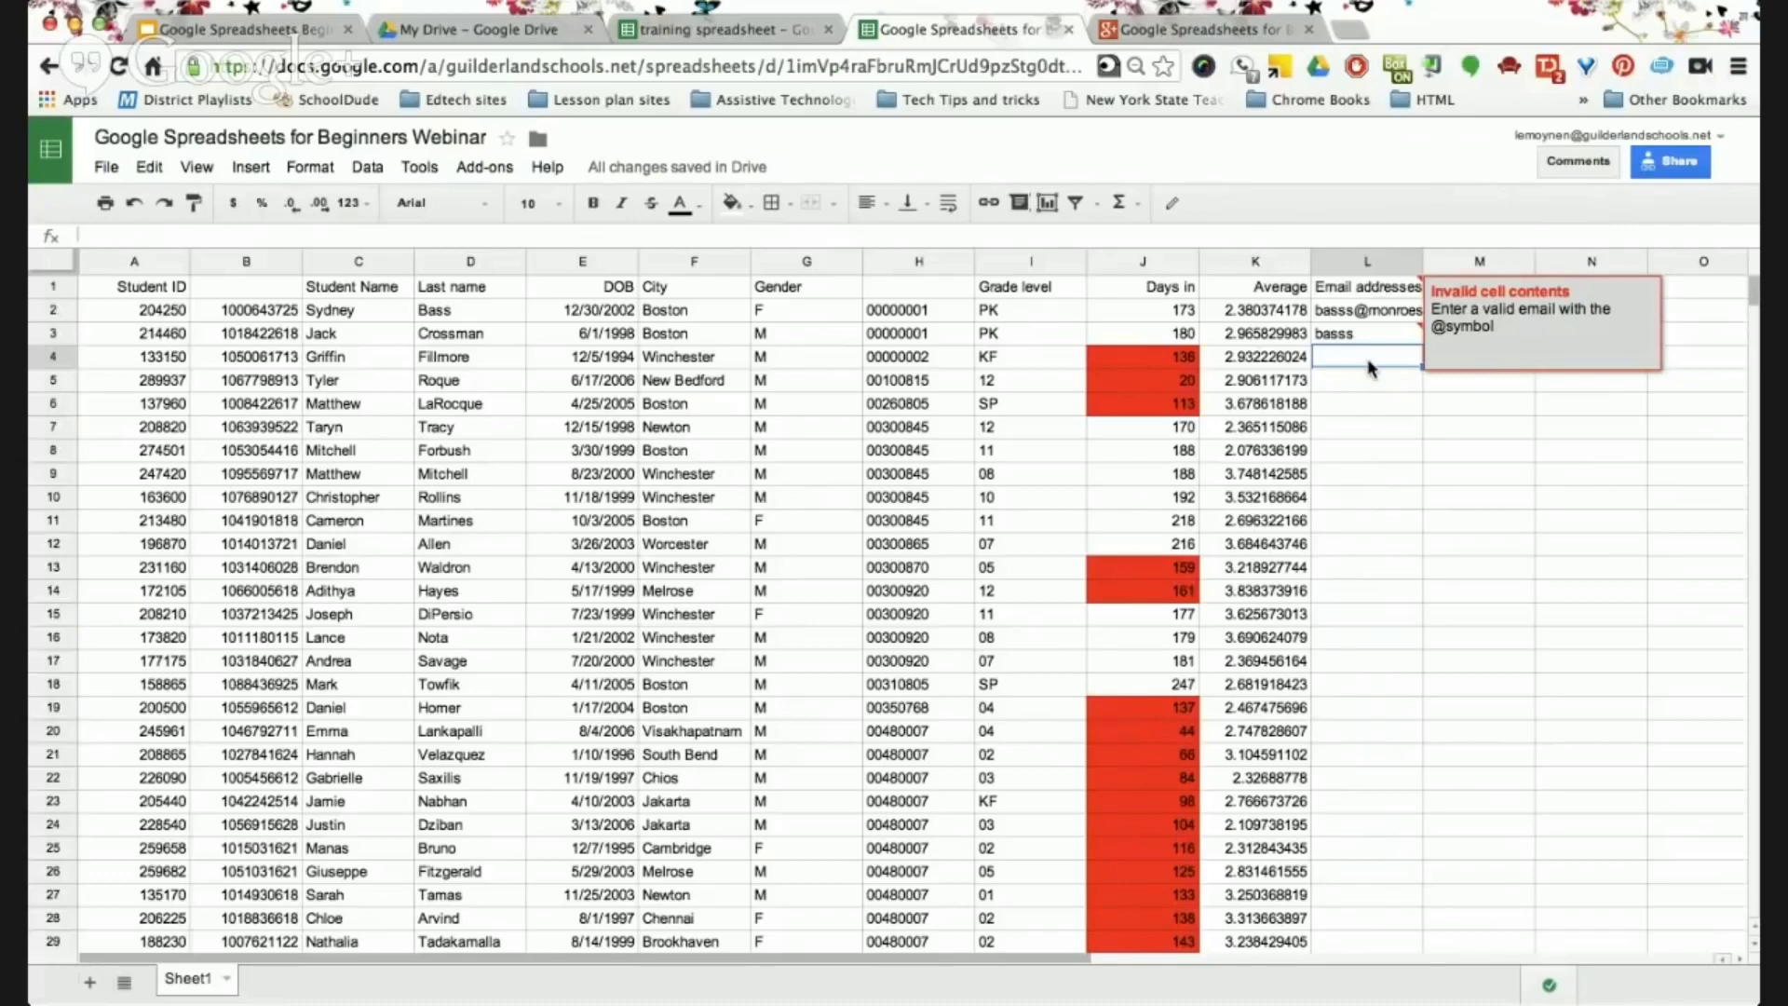
mouse_move(1419, 330)
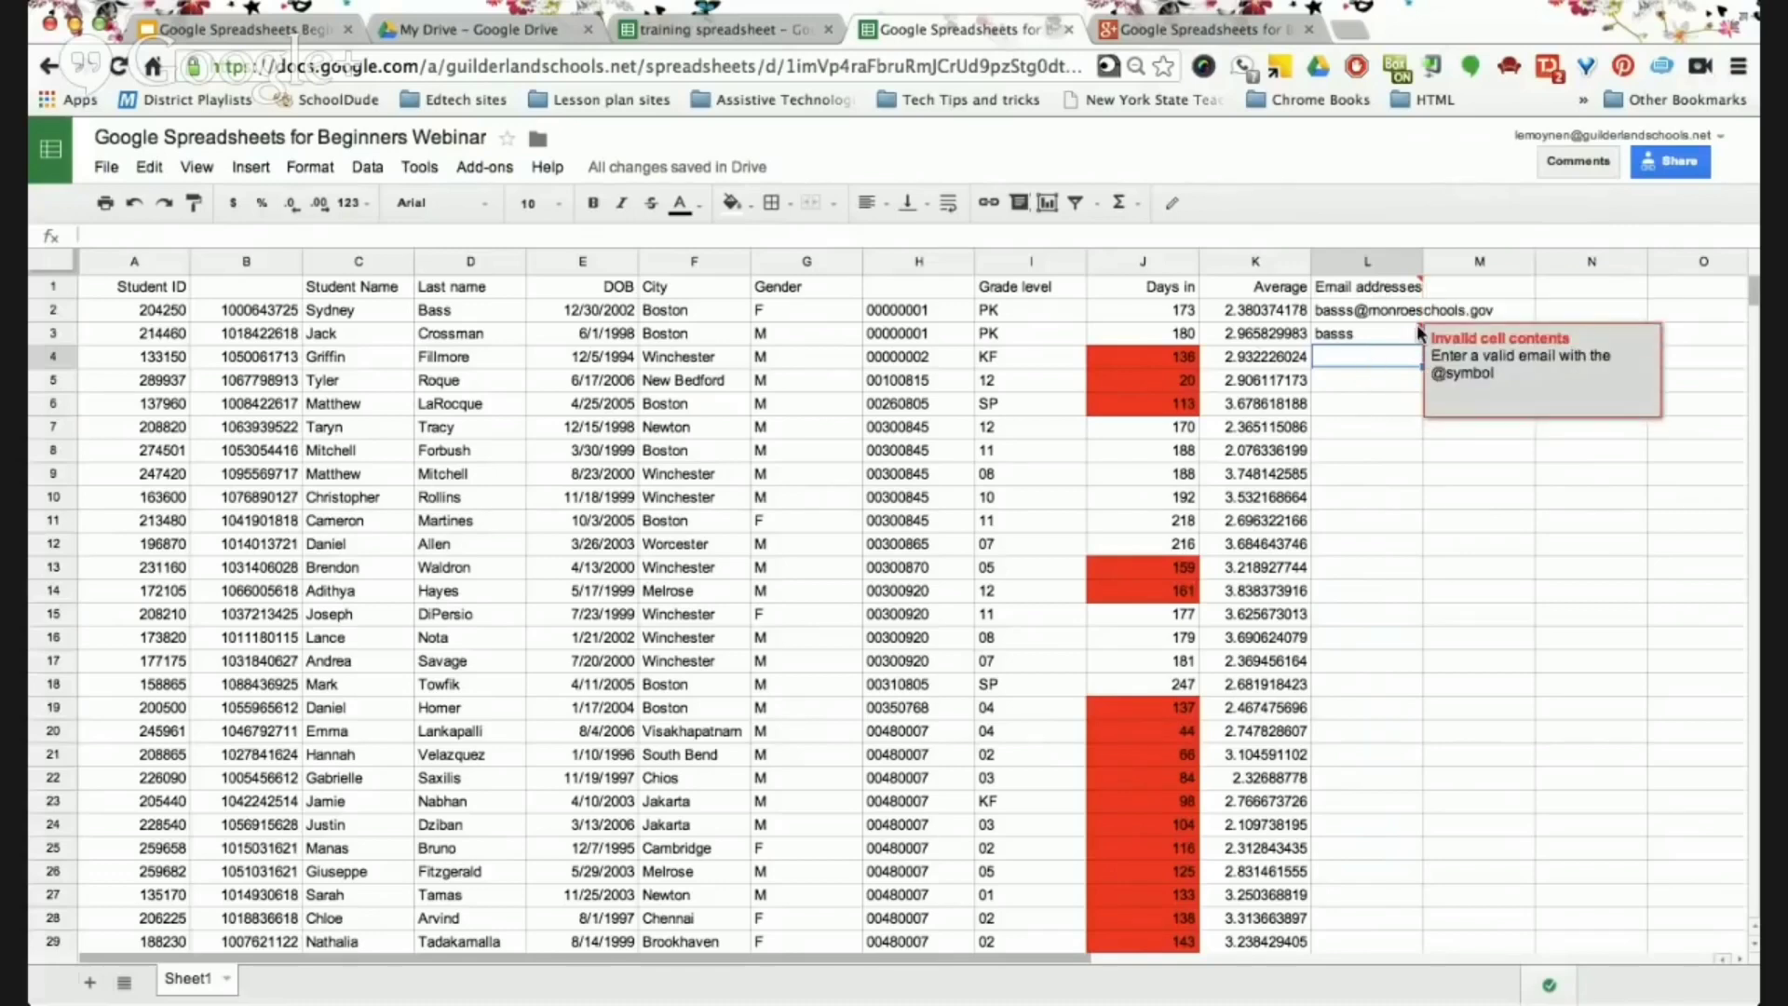
Complete the L3 entry by adding @ and accepting the suggested email domain.
click(1371, 341)
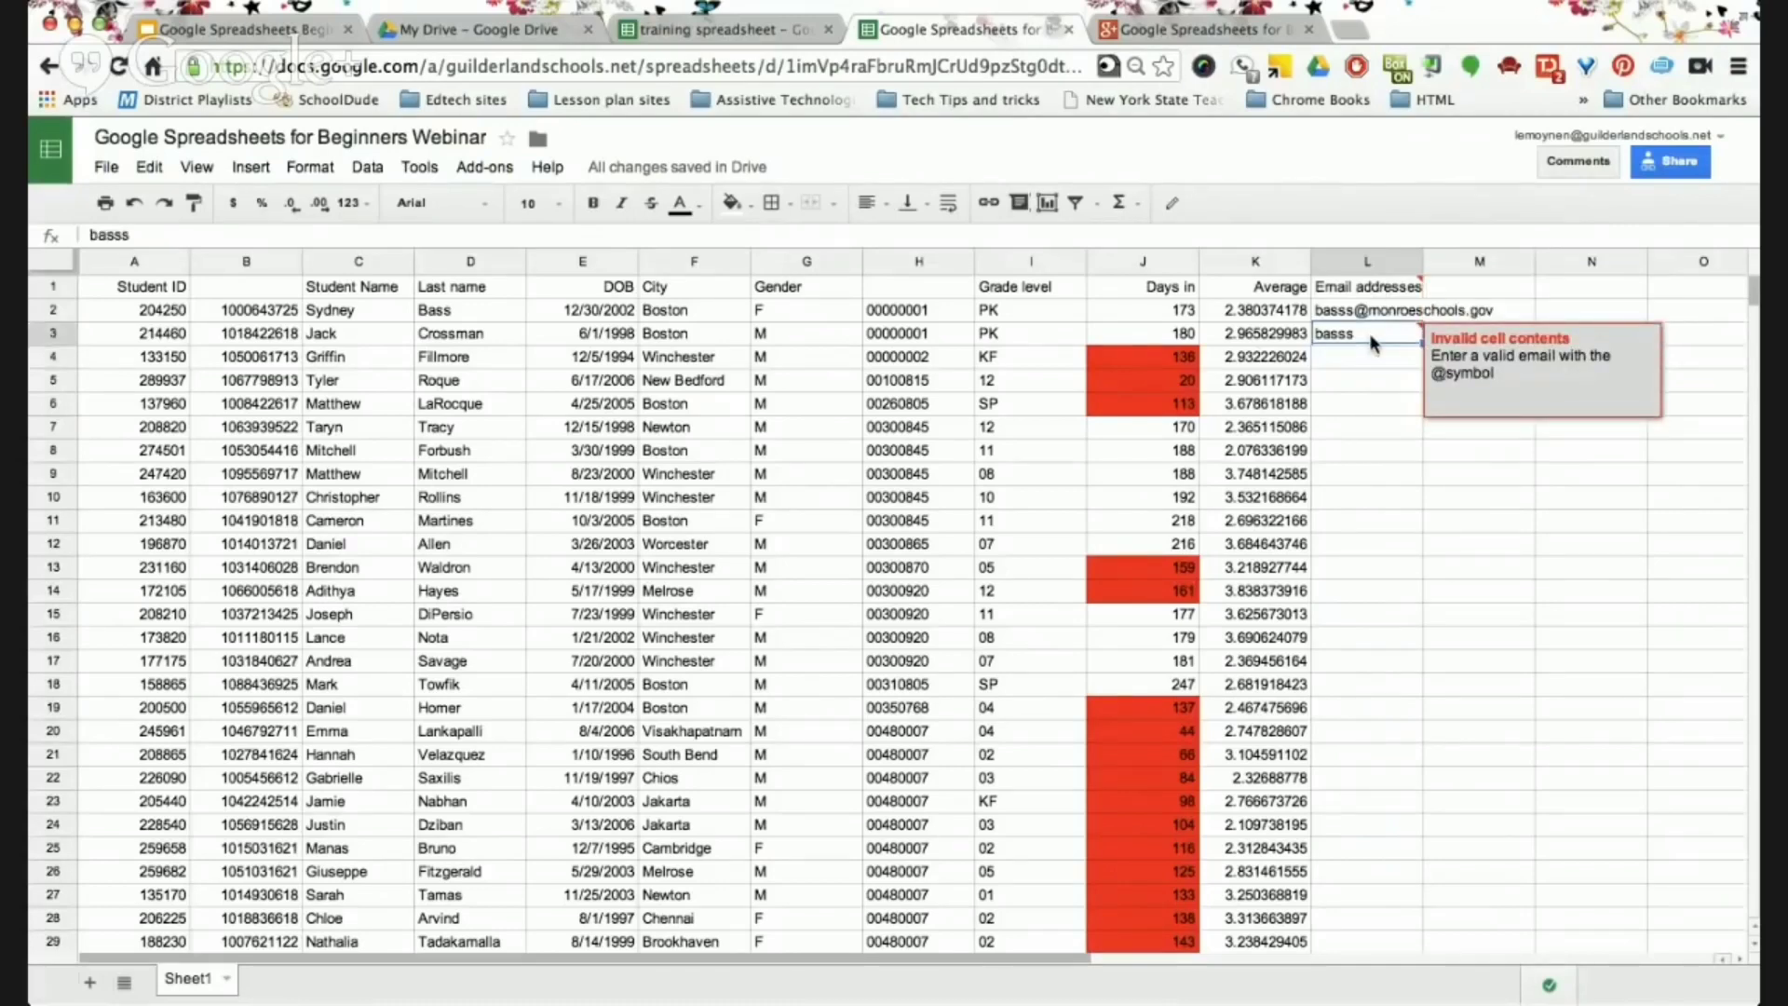
double_click(1370, 342)
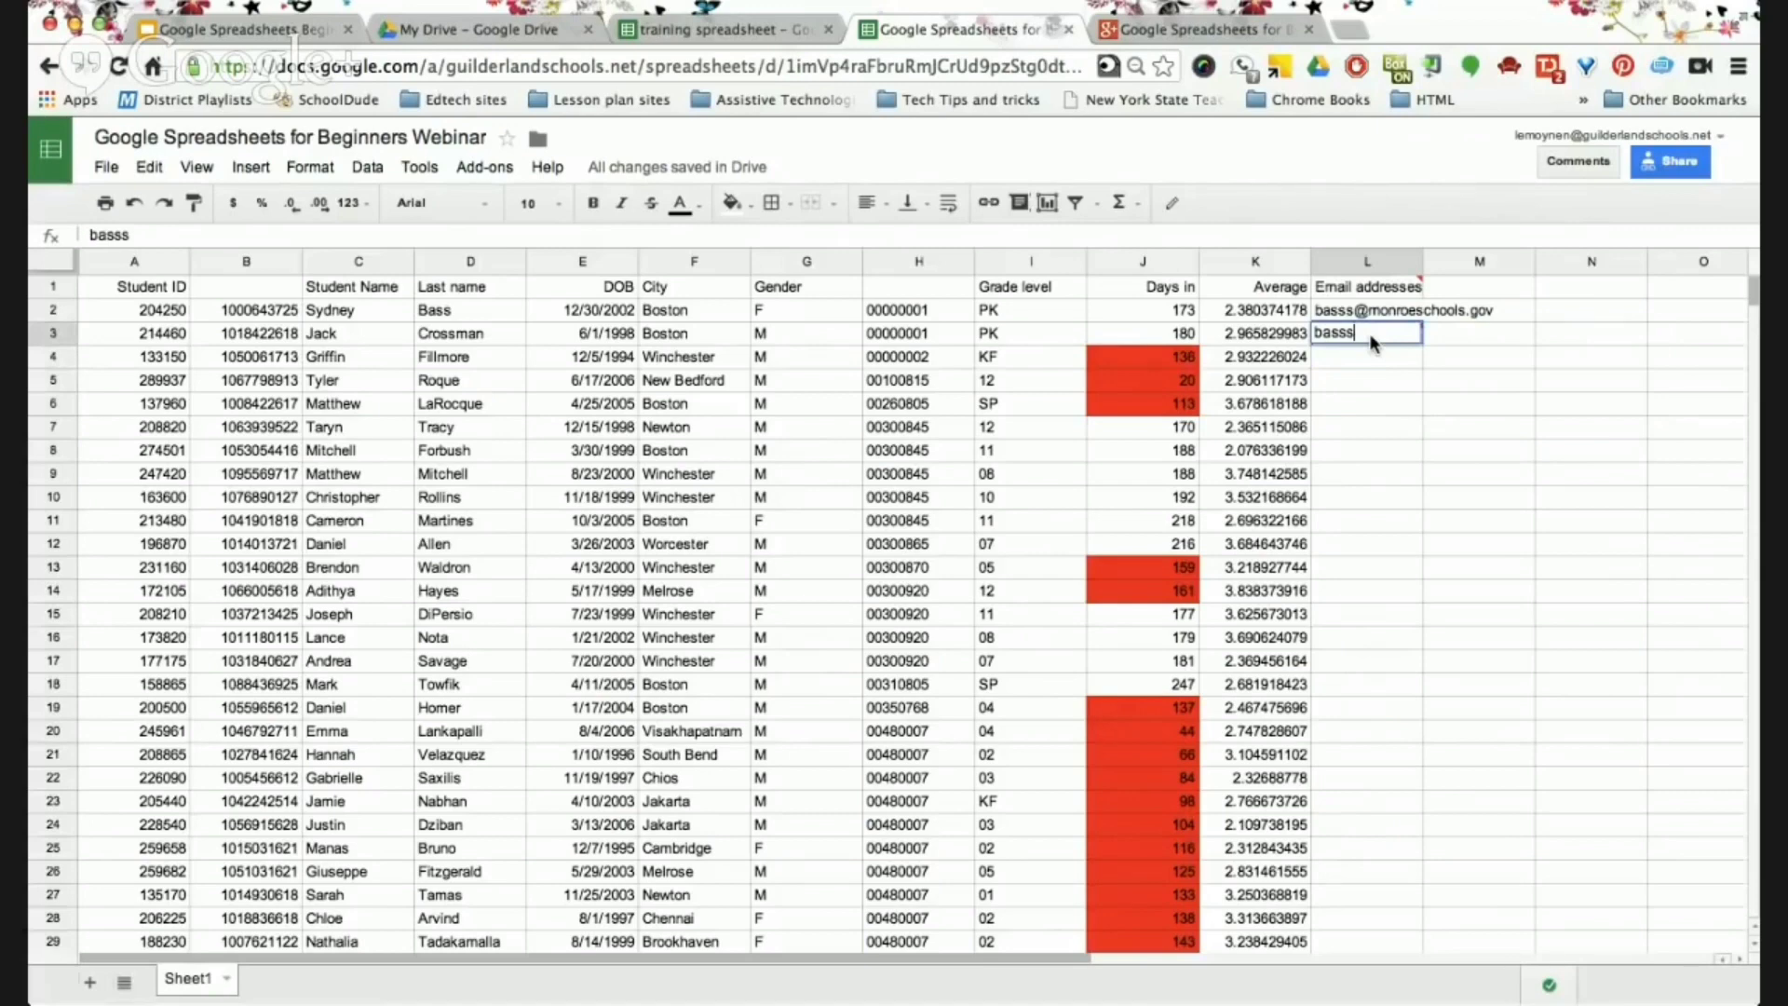
text(@monroeschools.gov)
key(Return)
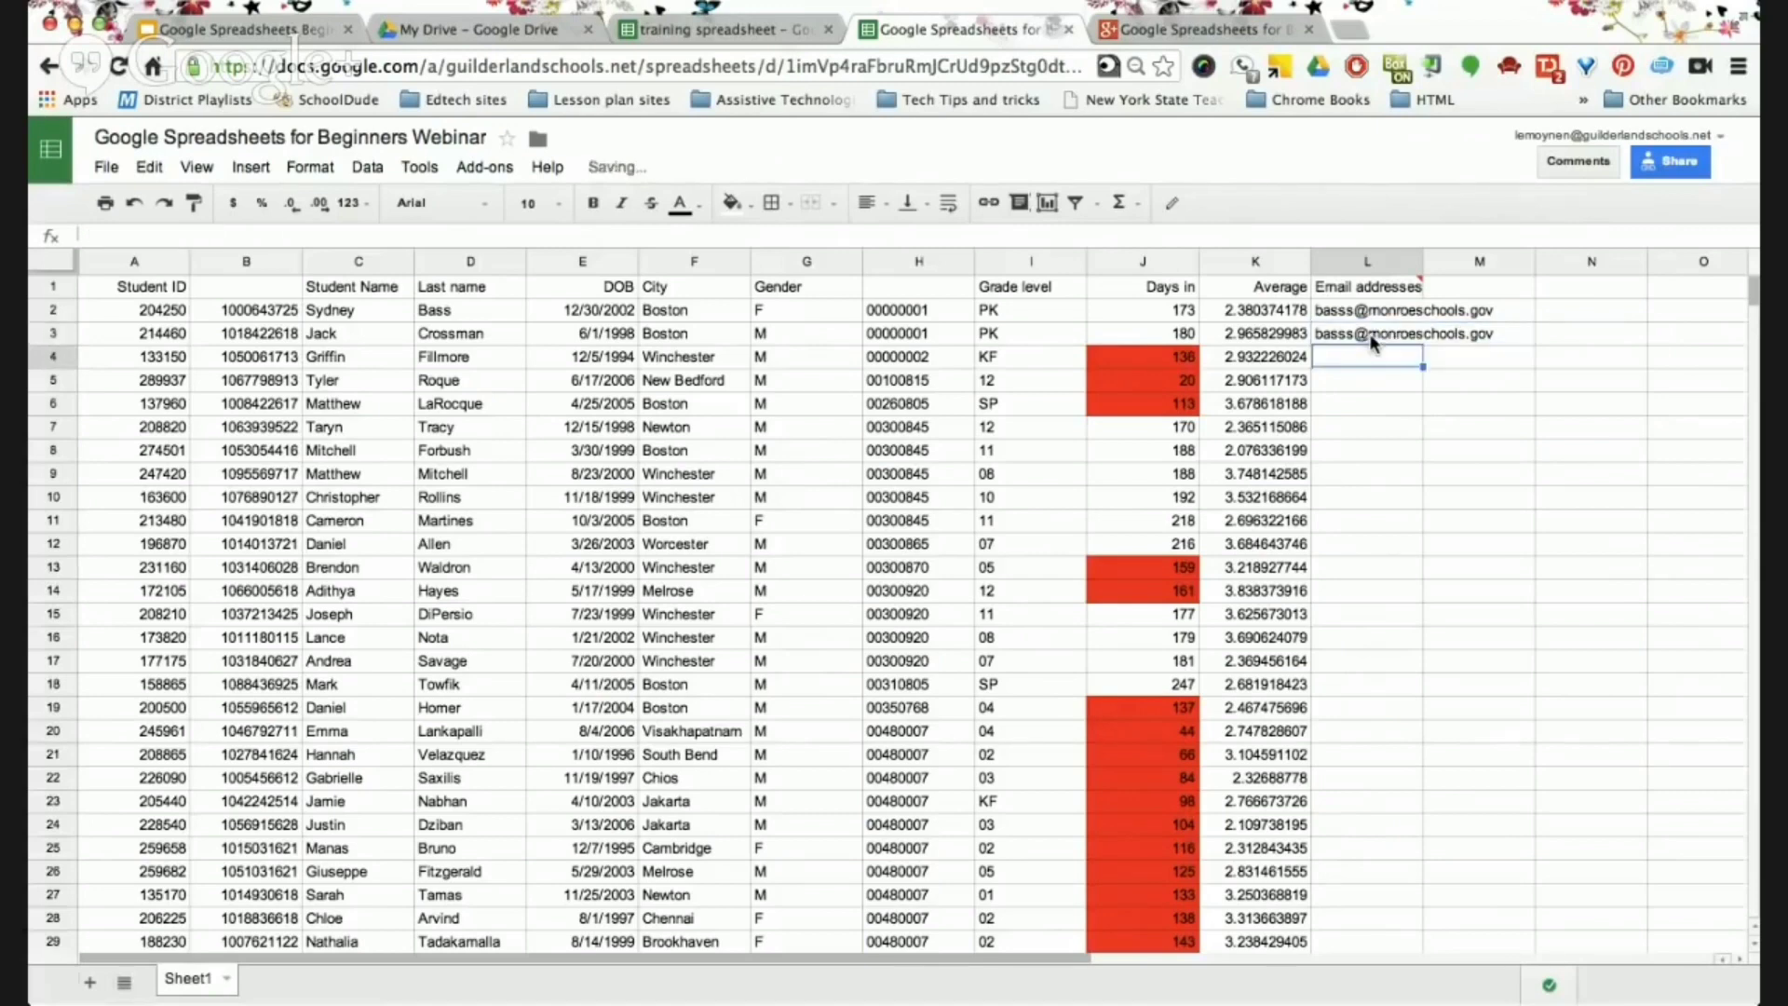
click(1432, 386)
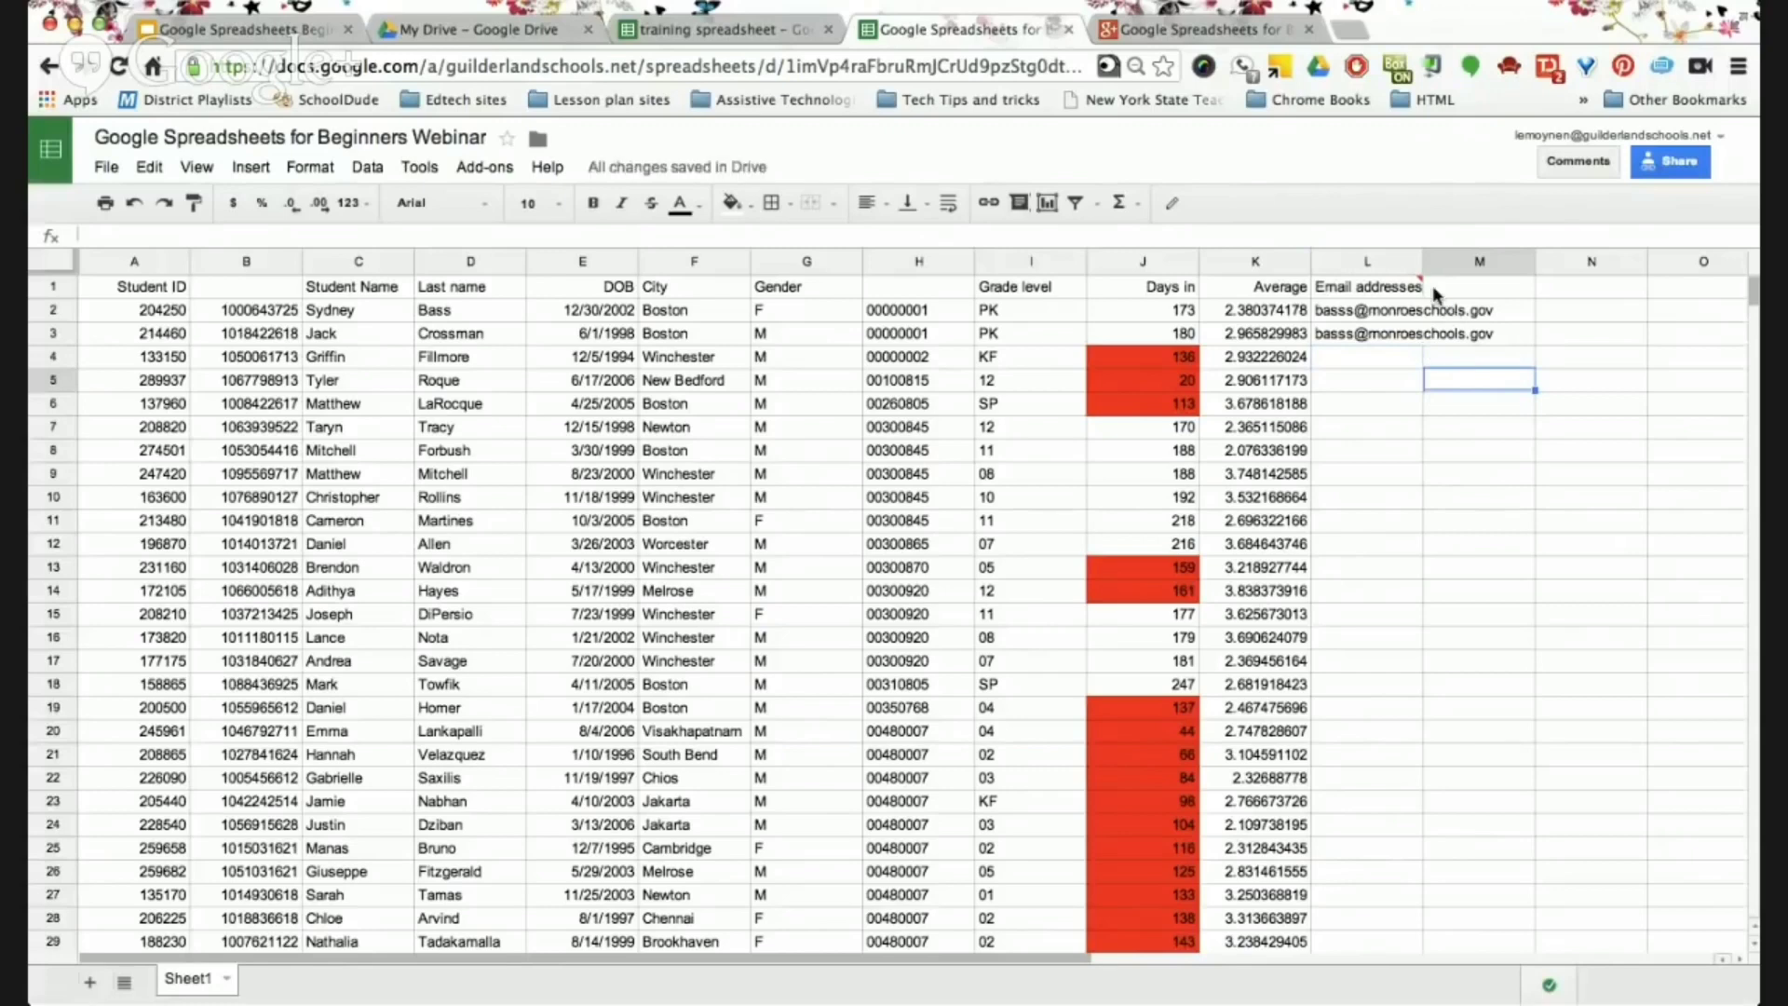
click(1378, 428)
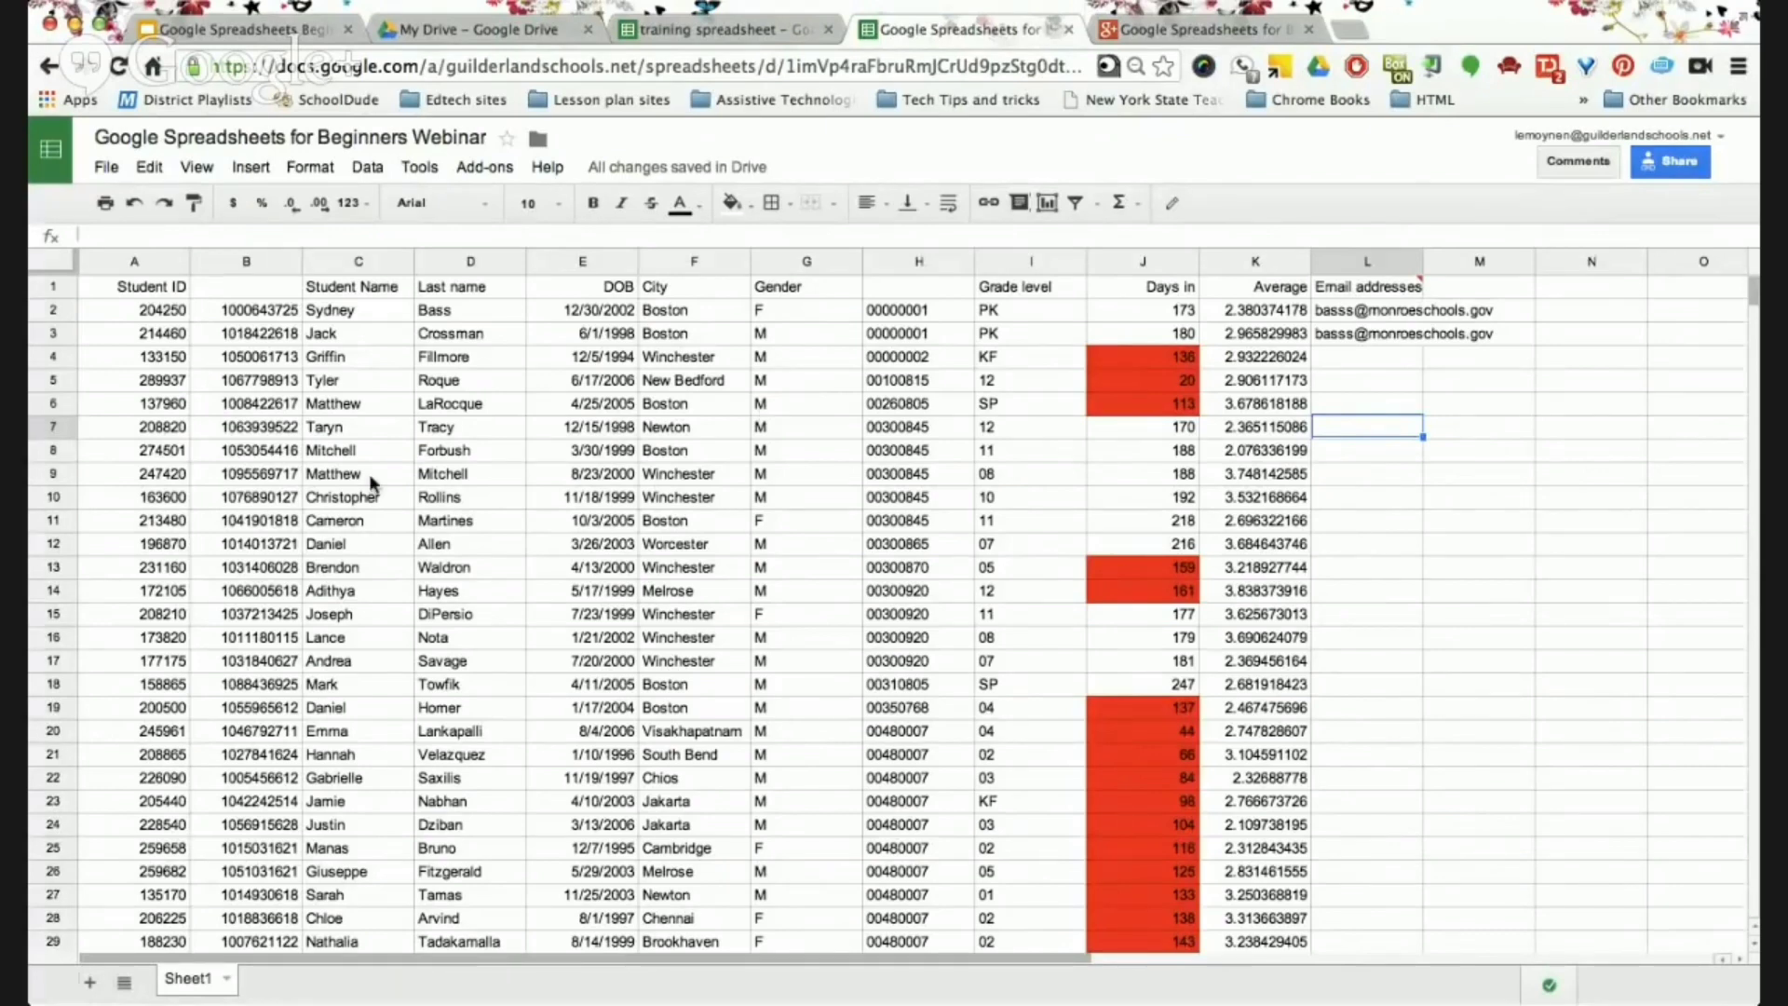
Open the Set notification rules dialog from the Tools menu.
click(421, 166)
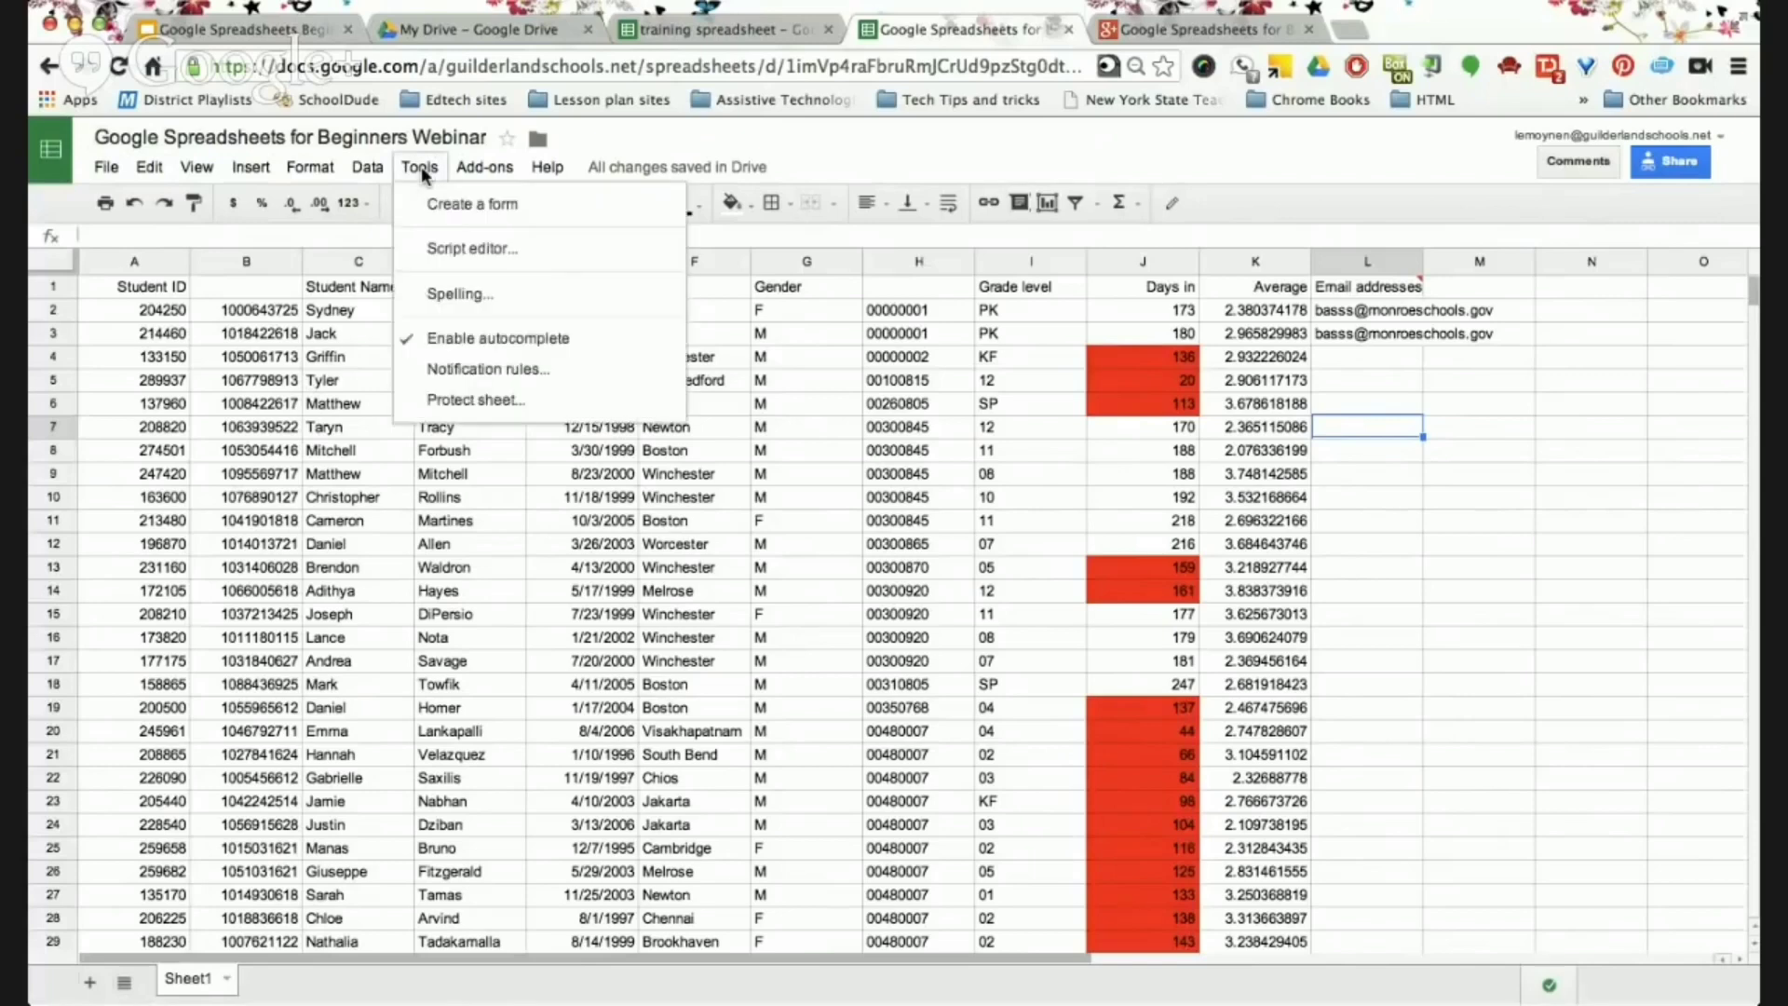
click(507, 373)
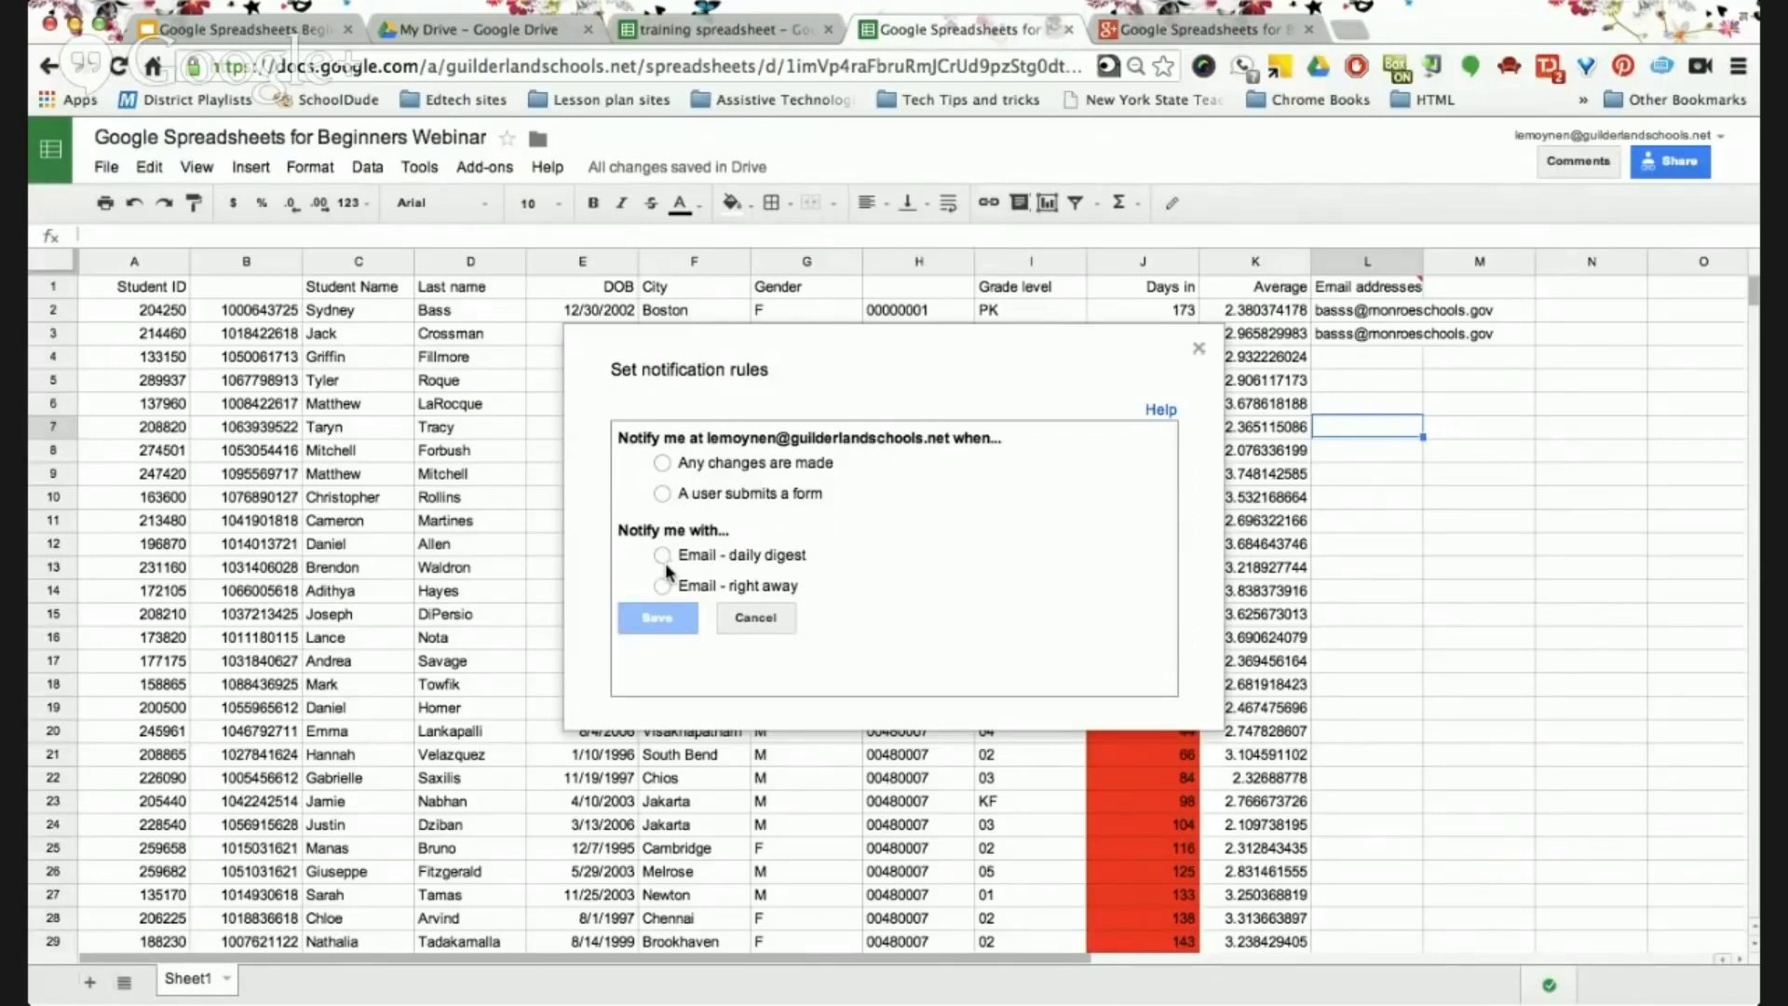
Save a rule emailing a daily digest when any changes are made, then close the dialog.
click(663, 465)
click(662, 556)
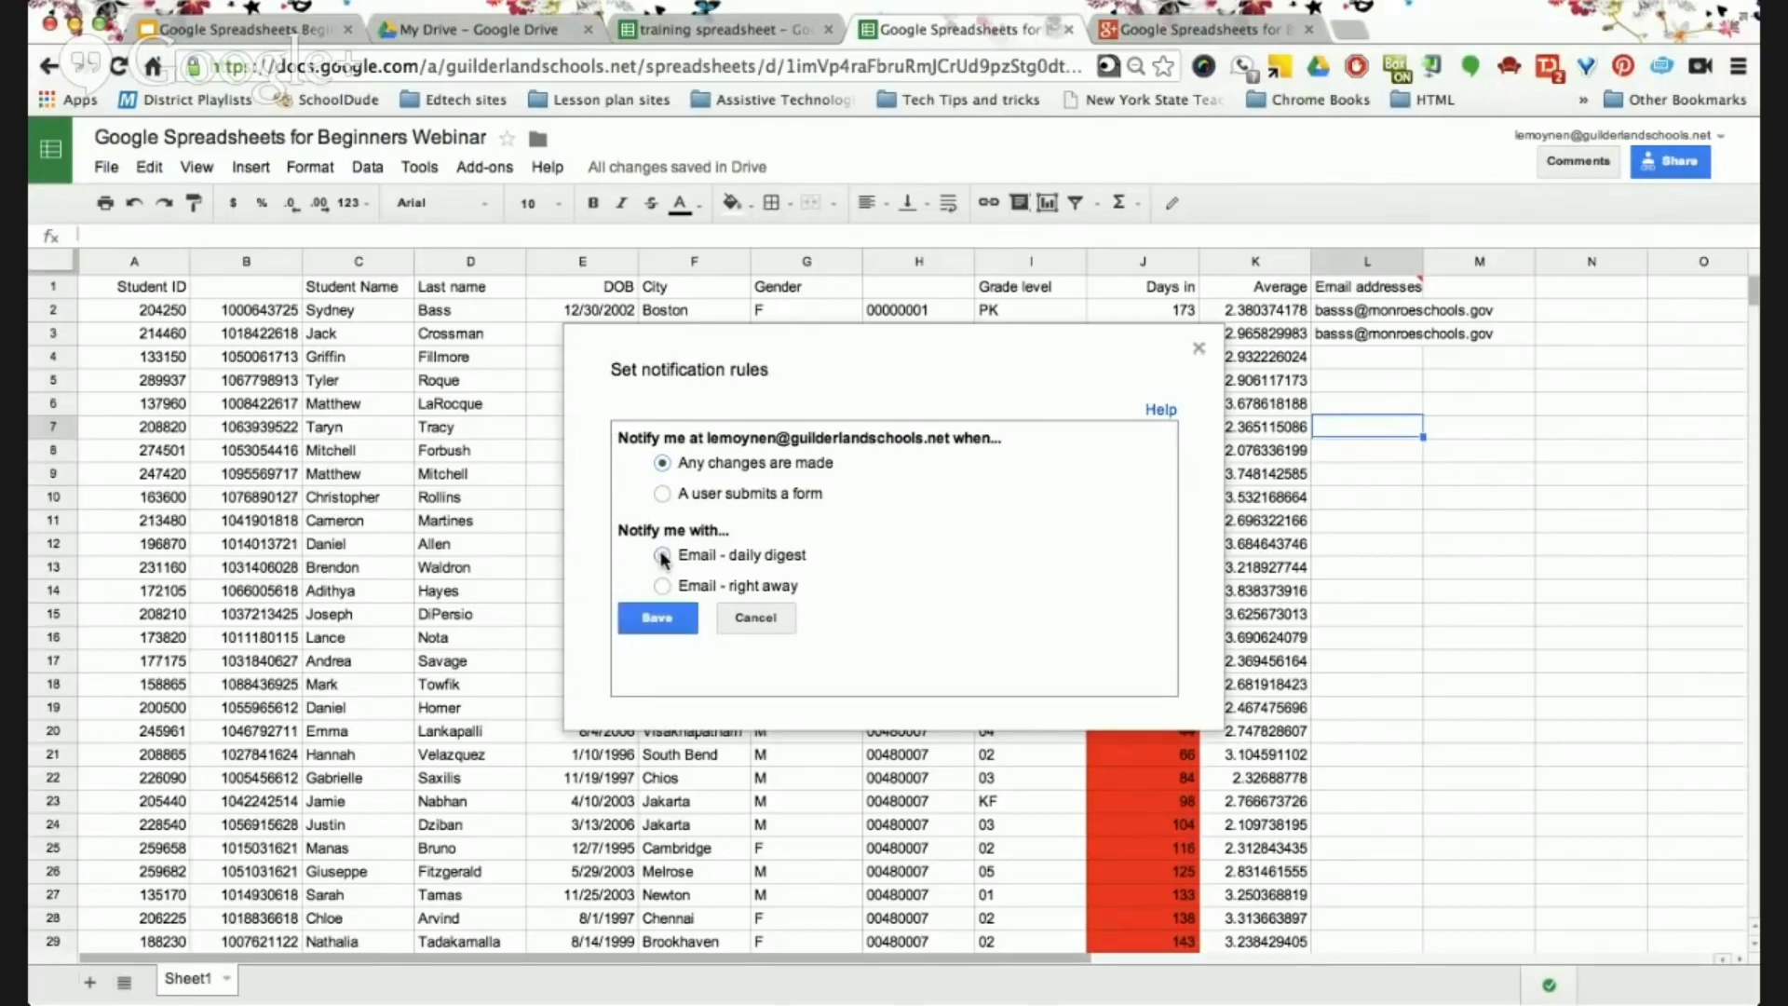
click(668, 622)
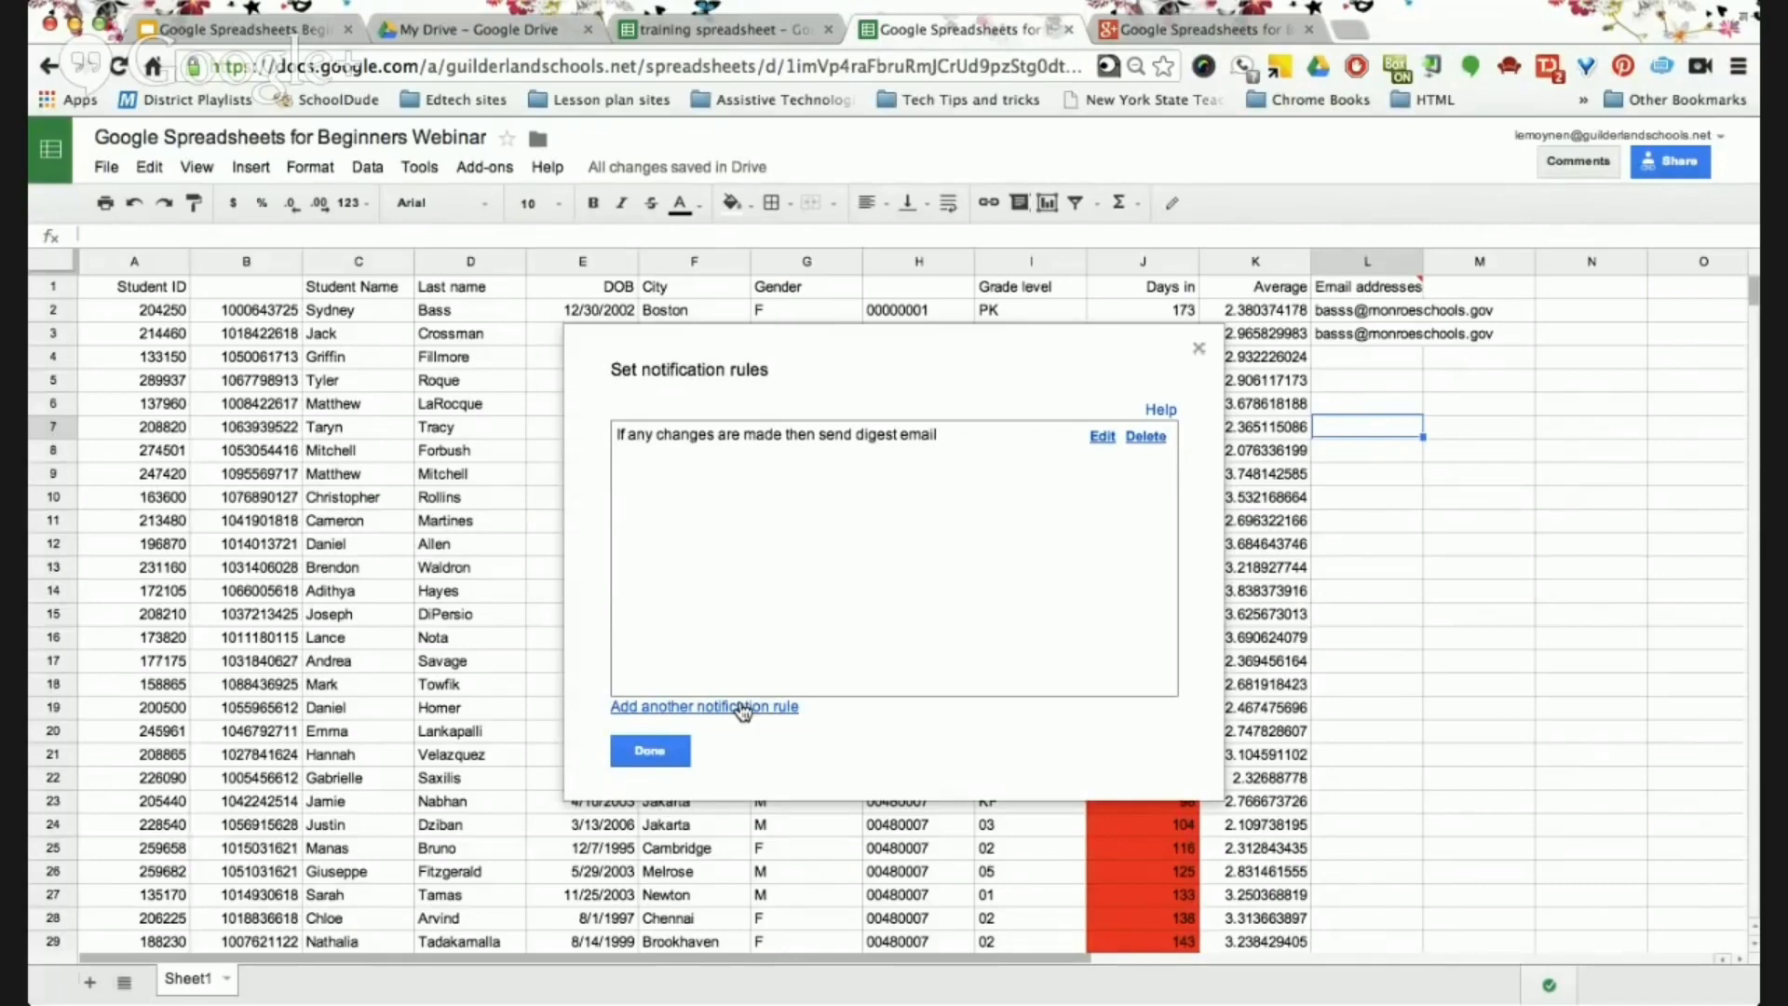
click(650, 752)
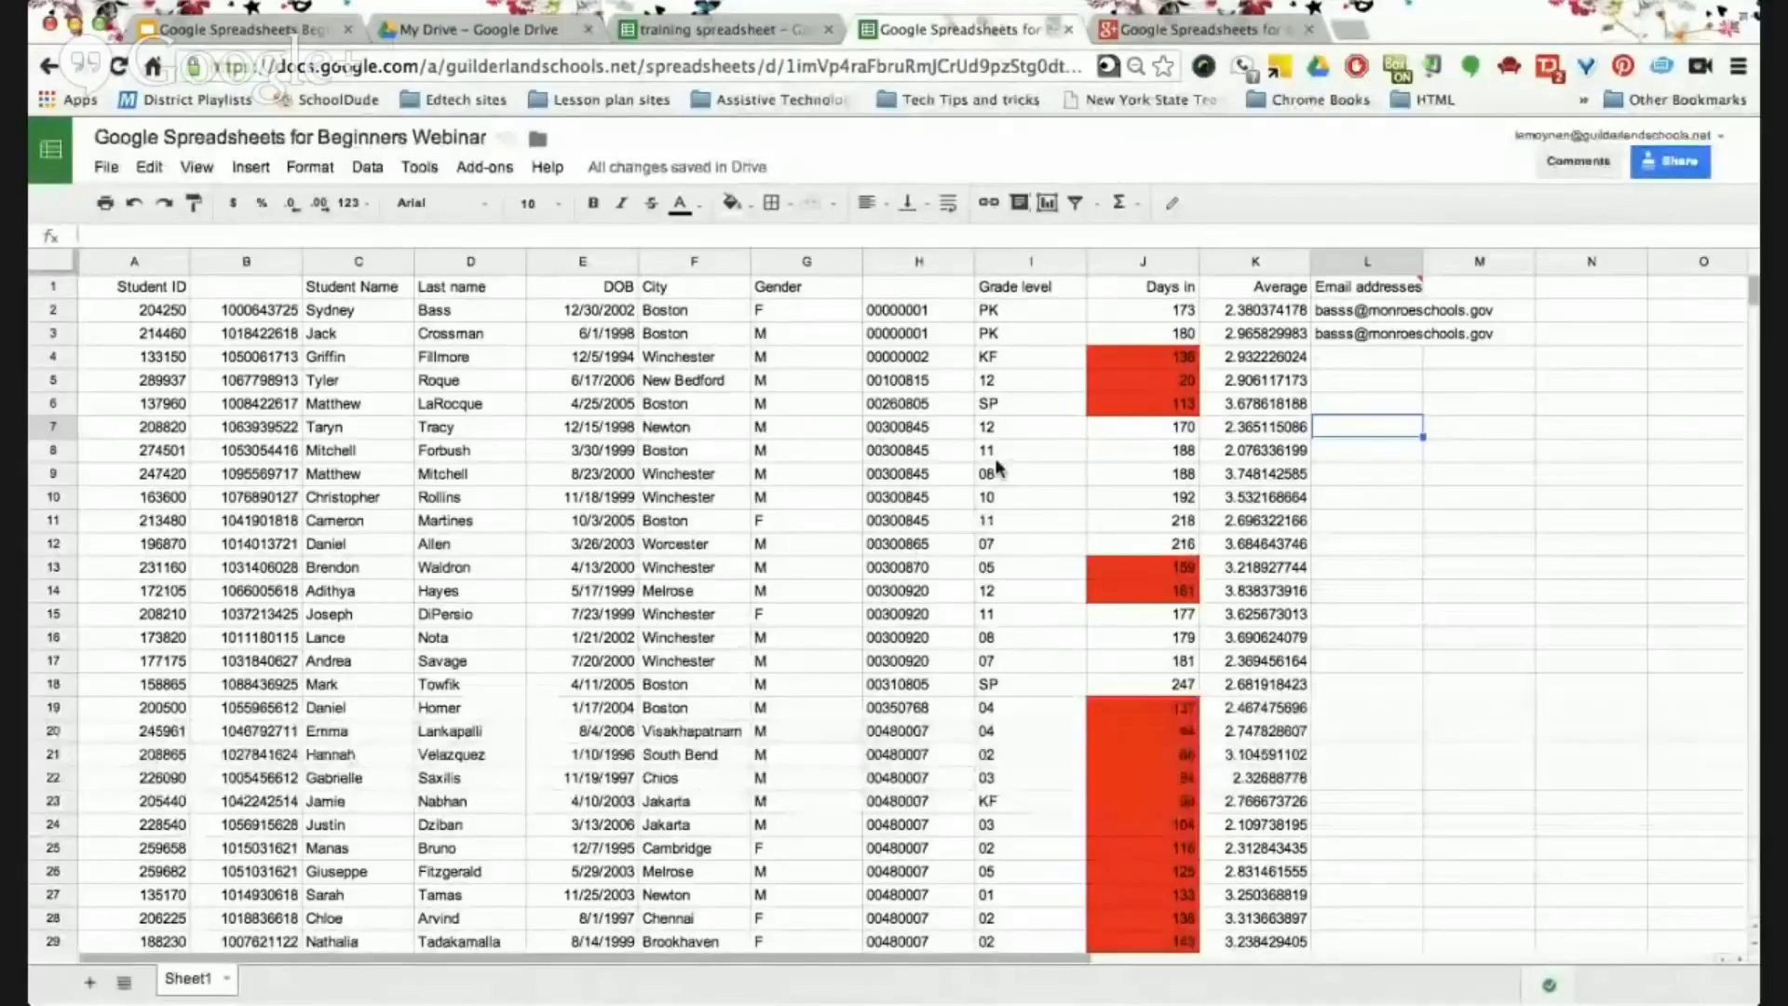
Switch to the webinar slide deck showing the Automation slide.
click(263, 33)
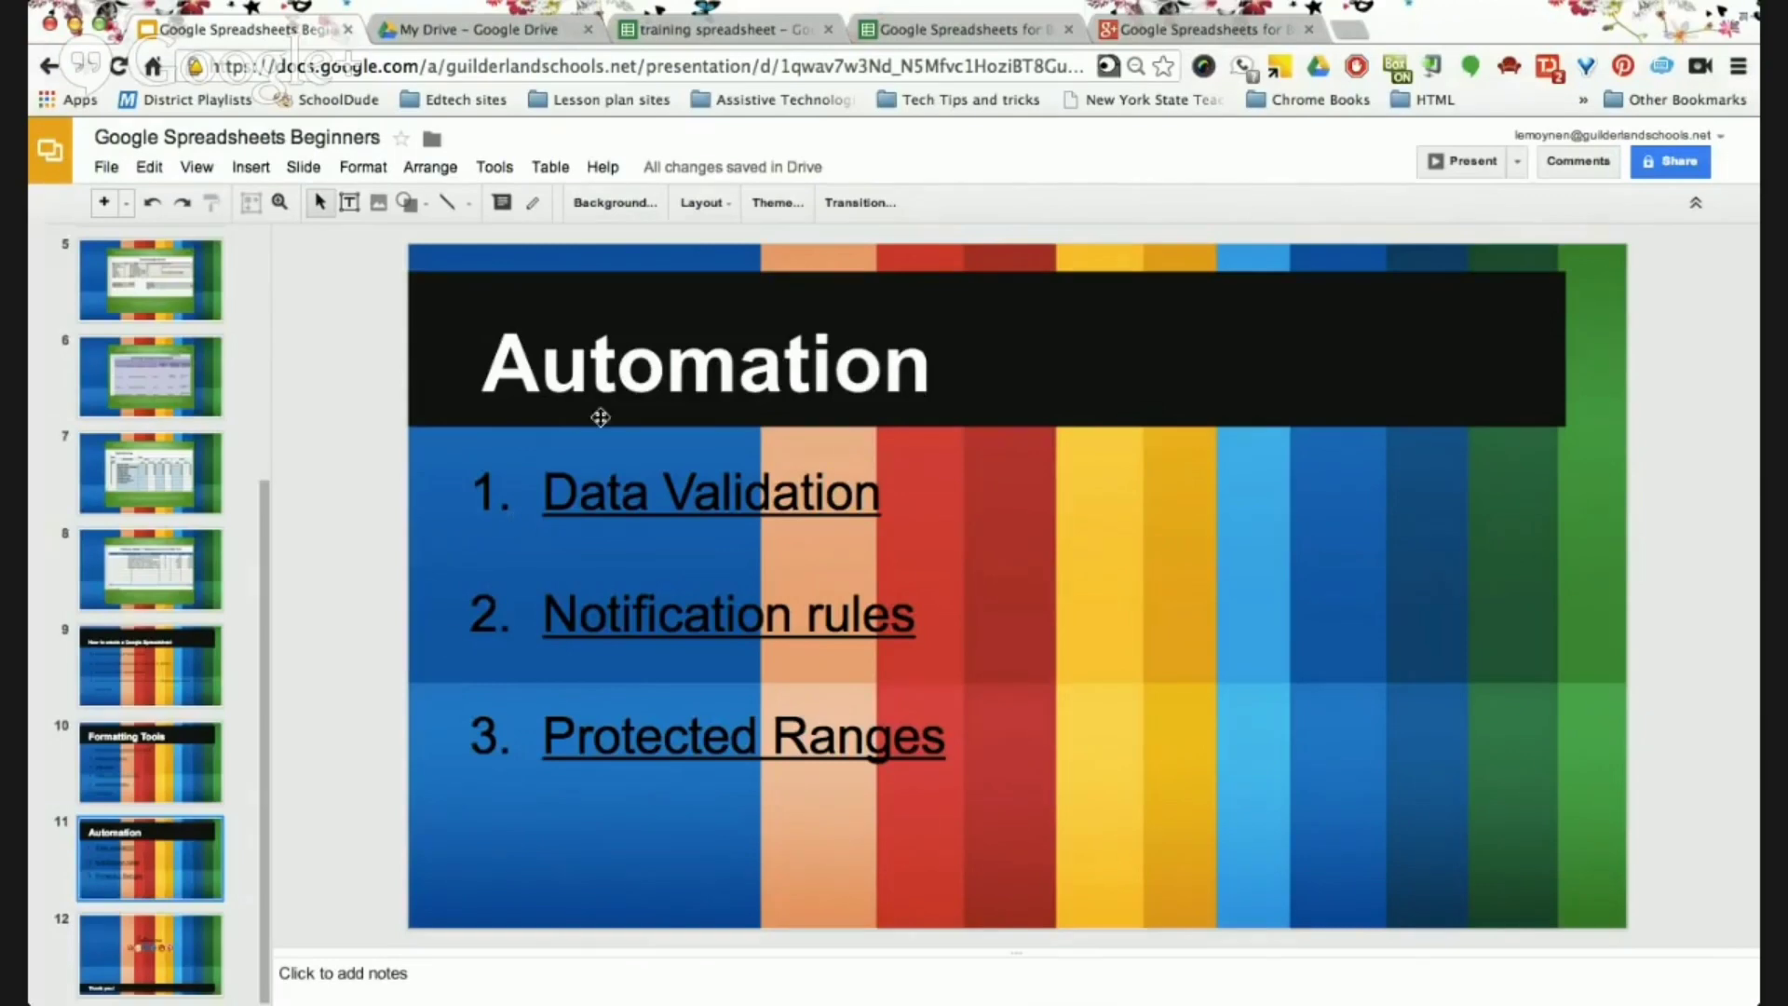
Switch back to the 'Google Spreadsheets for Beginners Webinar' spreadsheet tab.
click(911, 36)
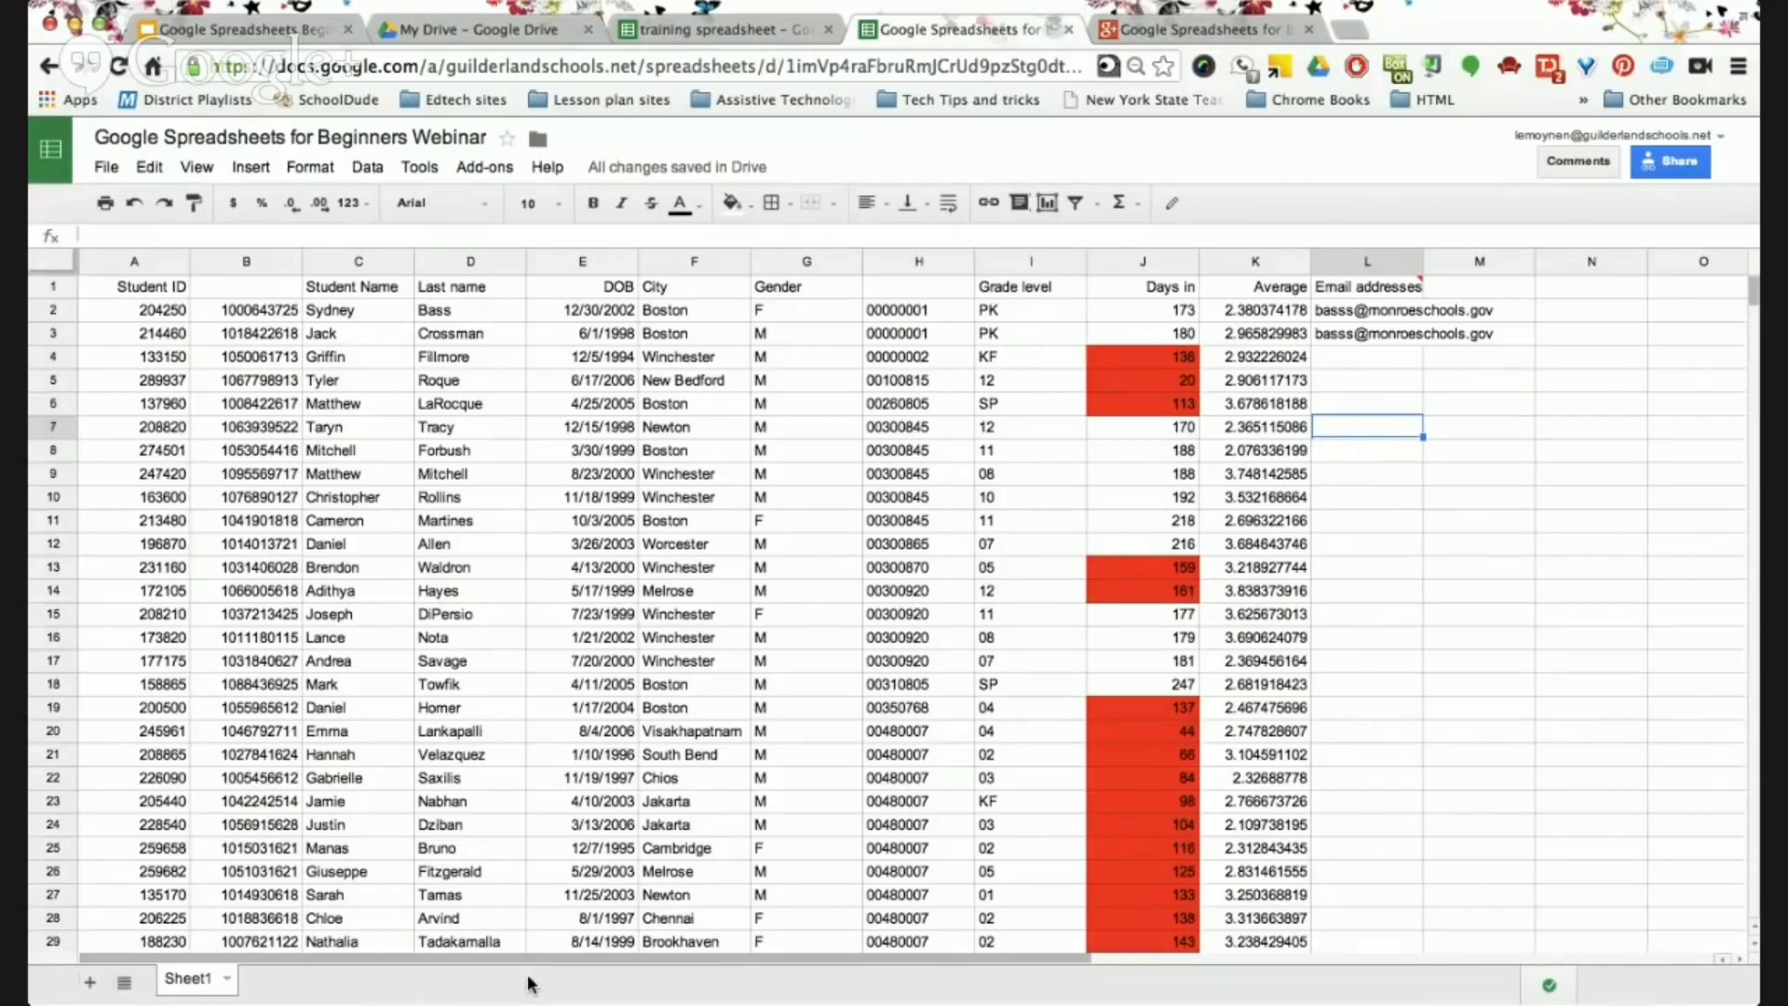
Choose Protect sheet from the Sheet1 tab menu to open the protection sidebar.
click(228, 981)
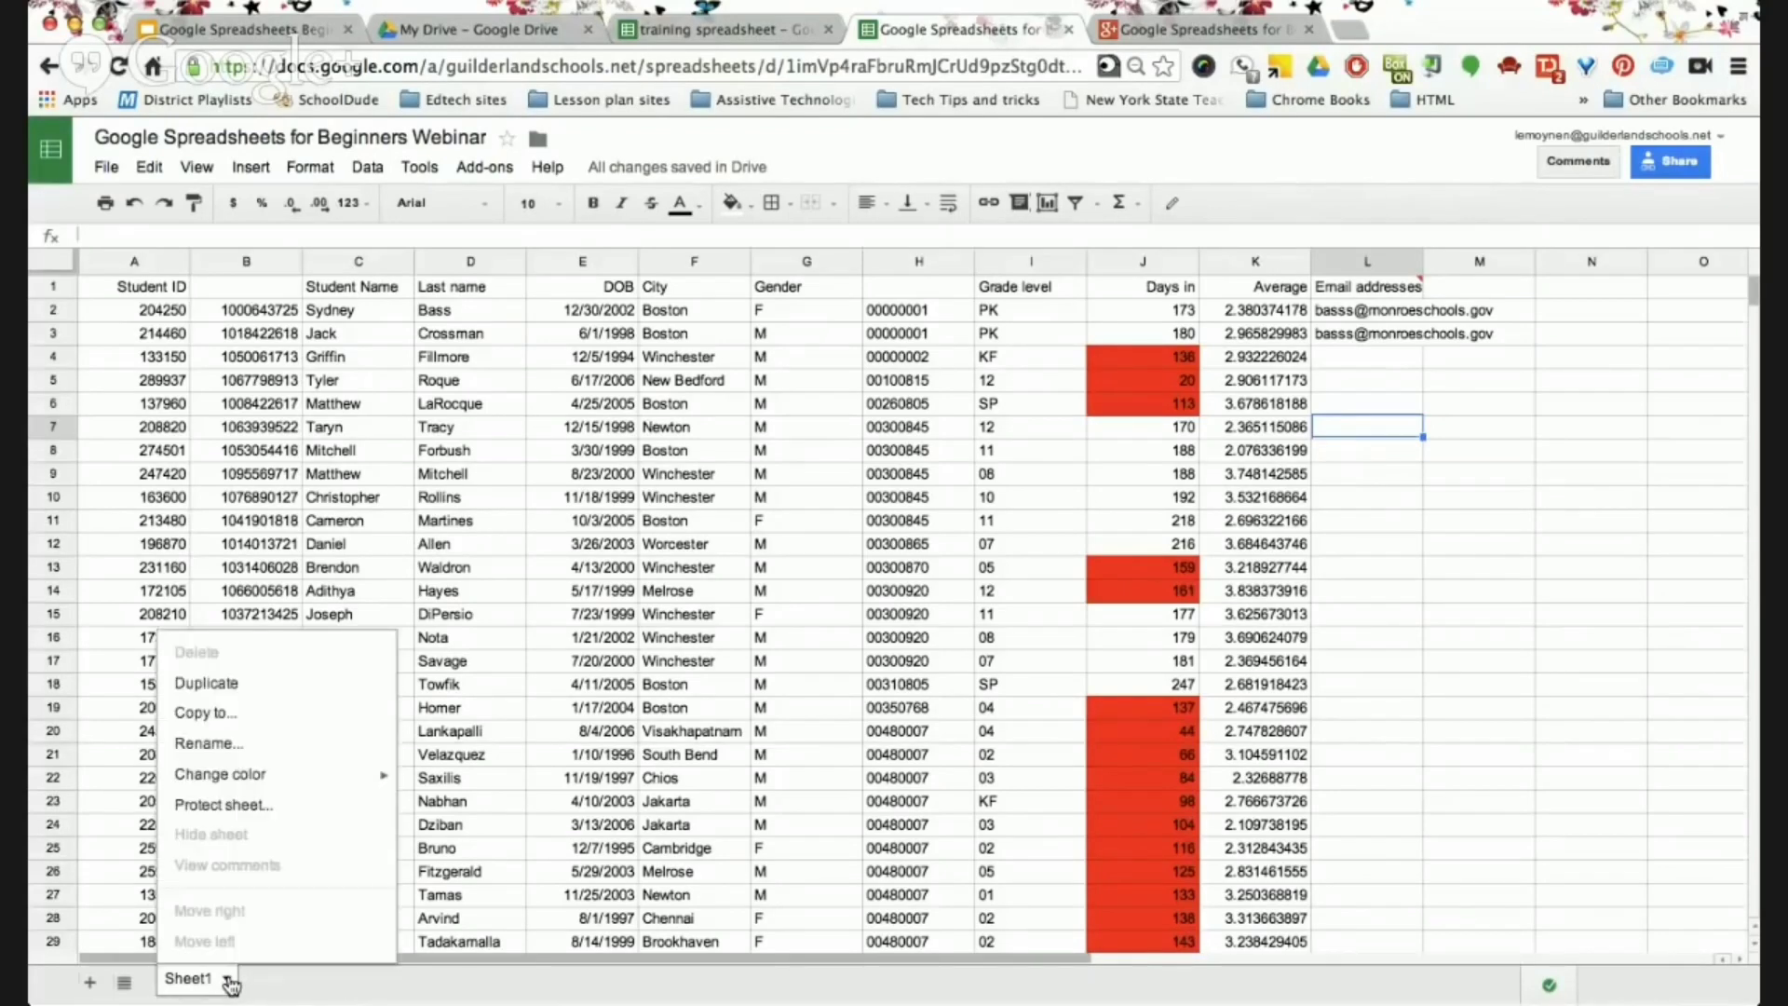
click(233, 803)
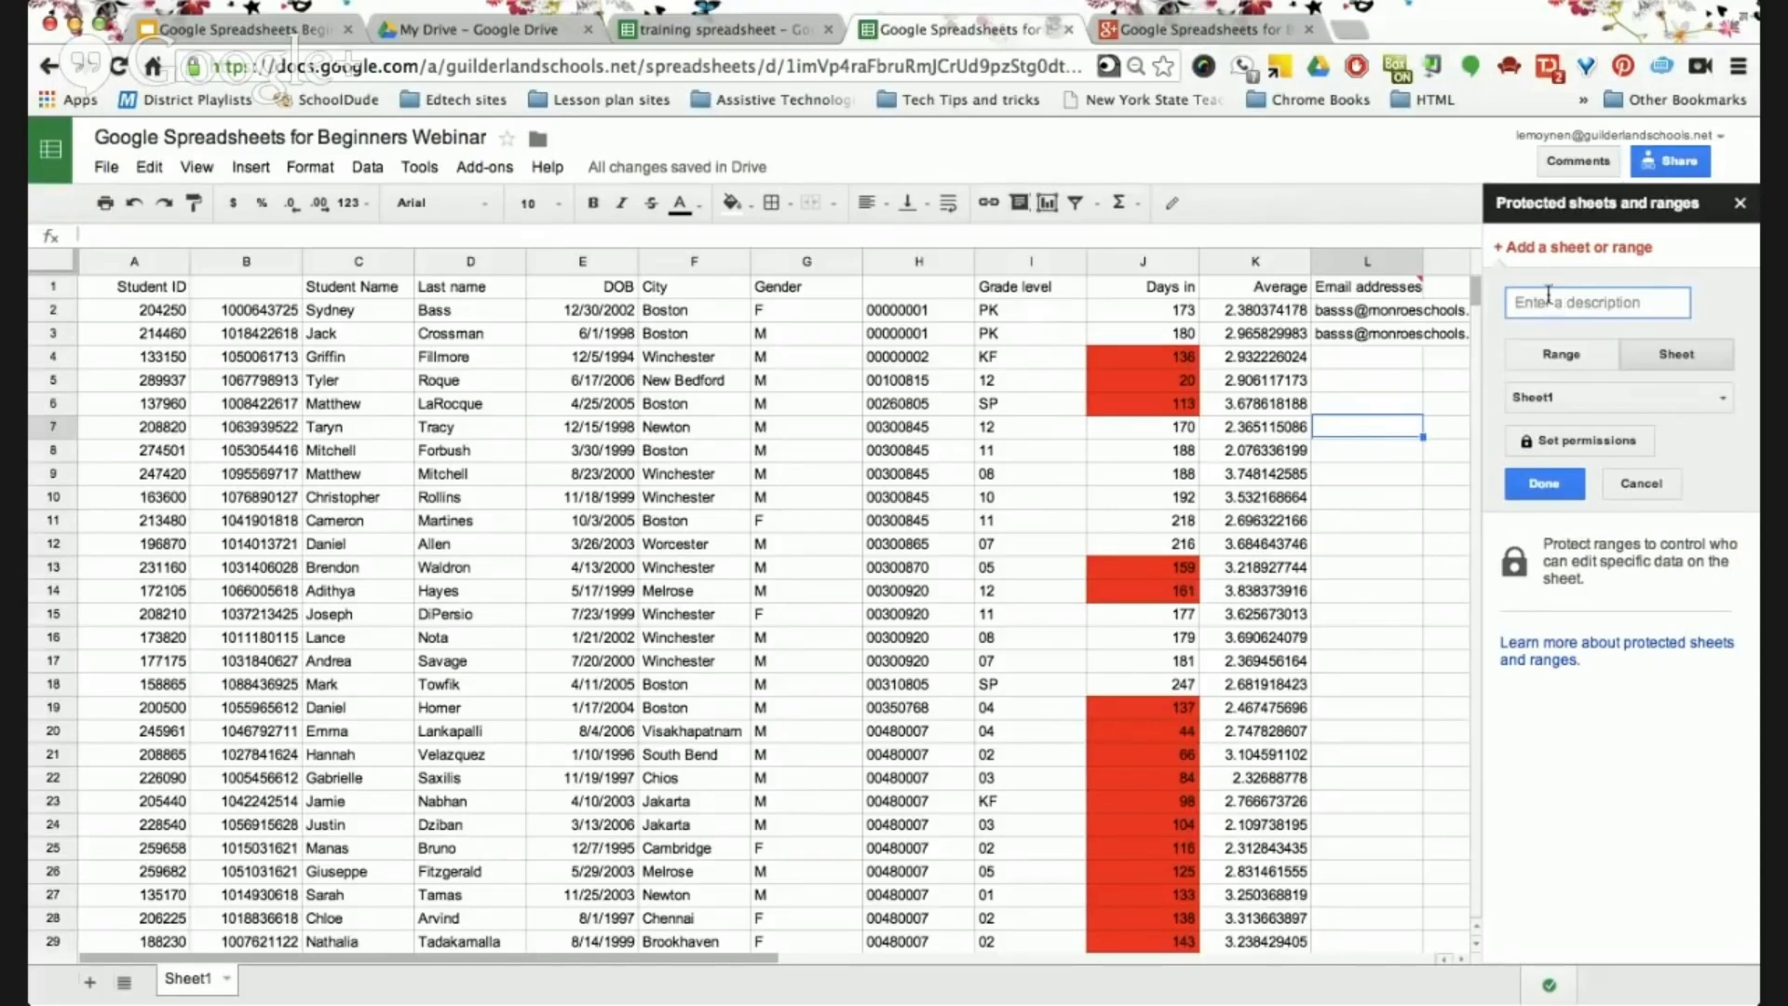
Toggle between Range and Sheet protection and enter the description 'City'.
click(1568, 363)
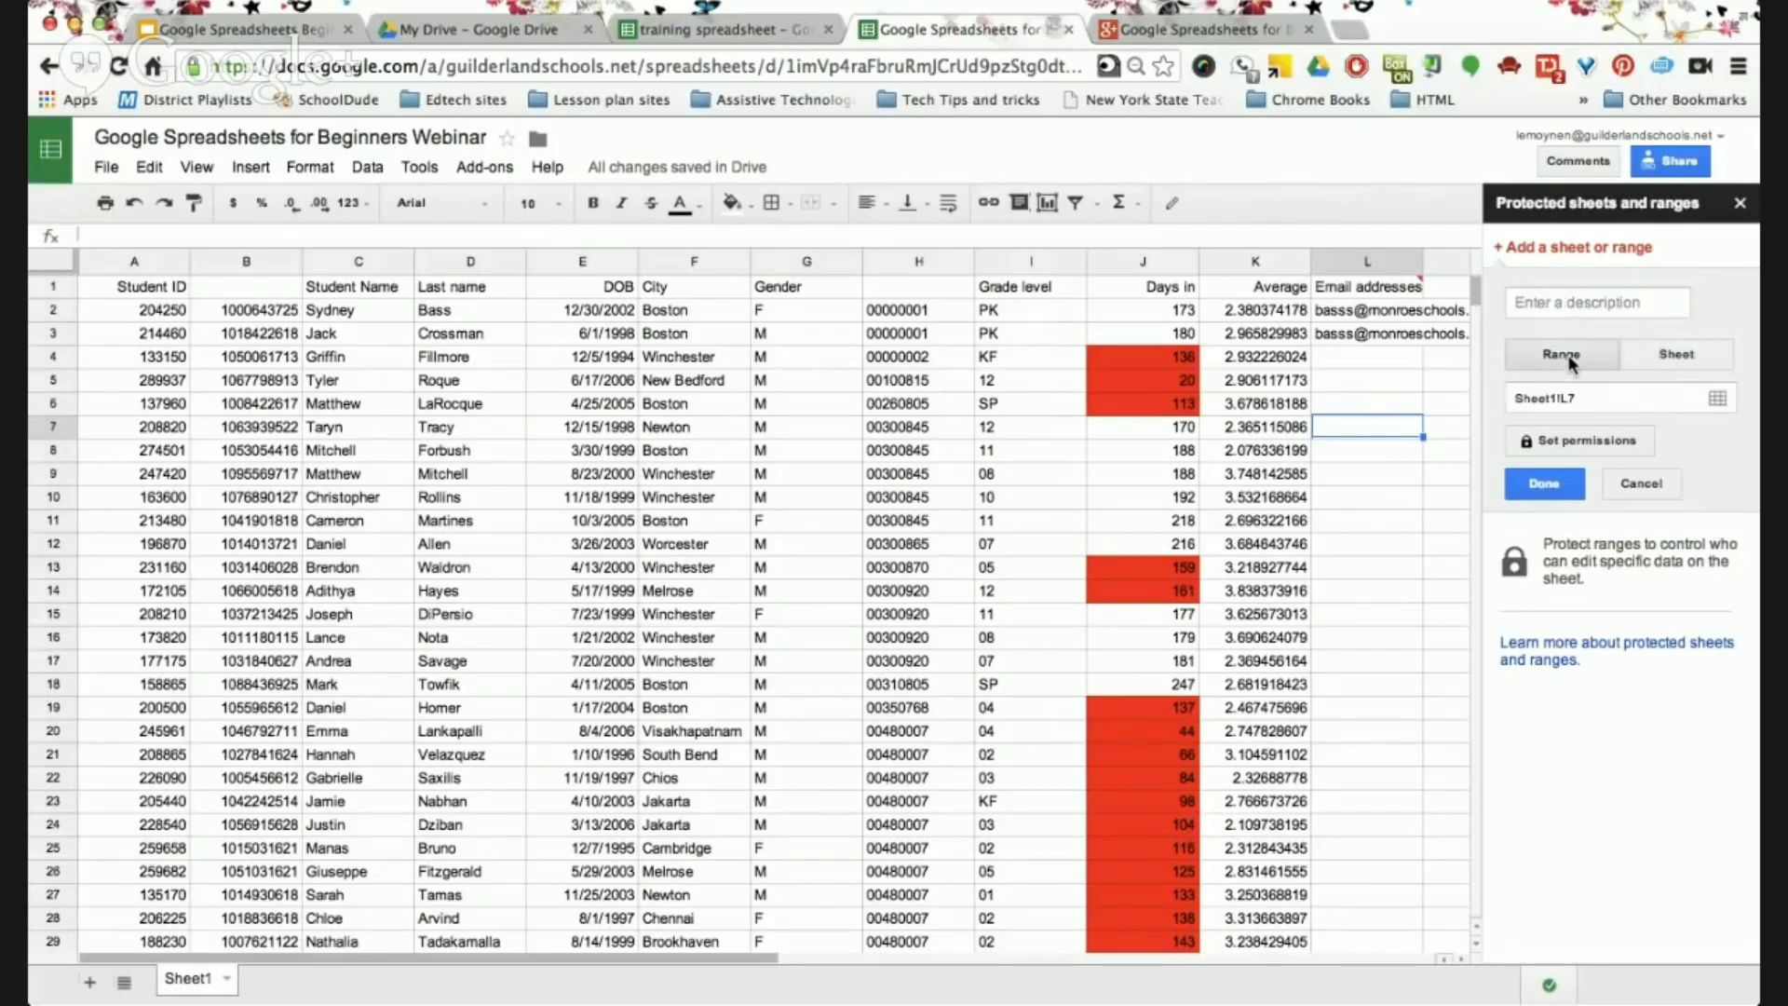
click(1687, 354)
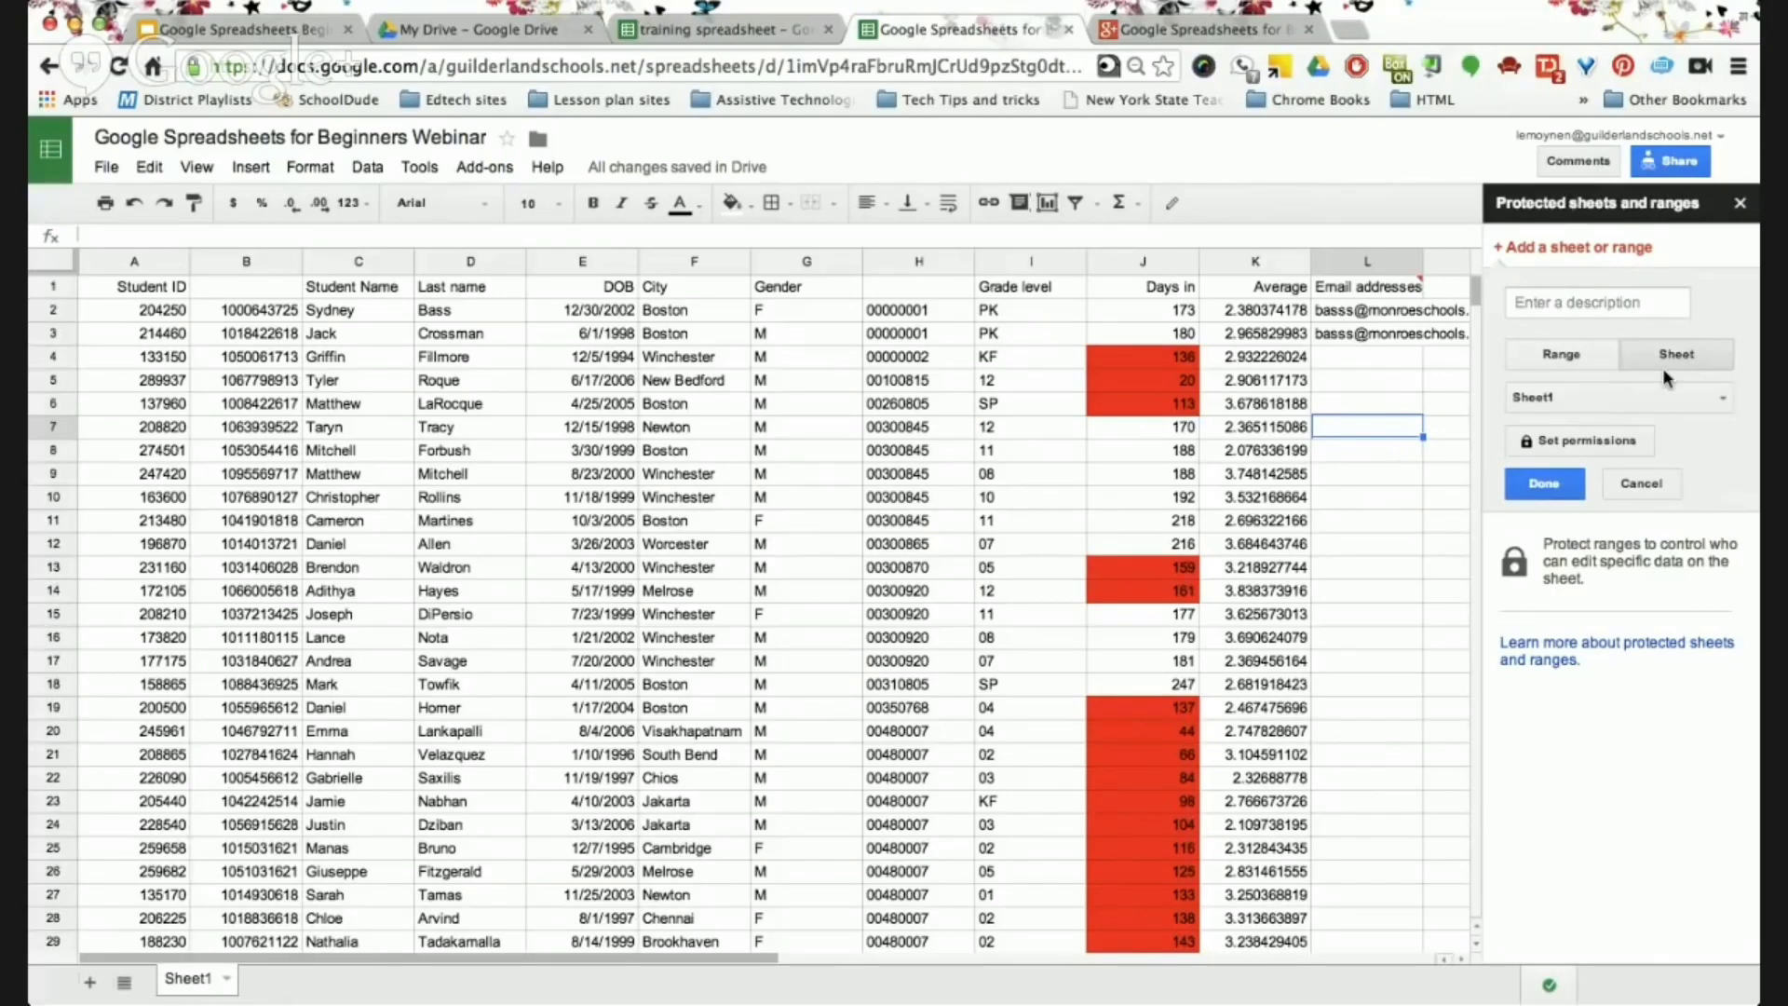
click(1565, 303)
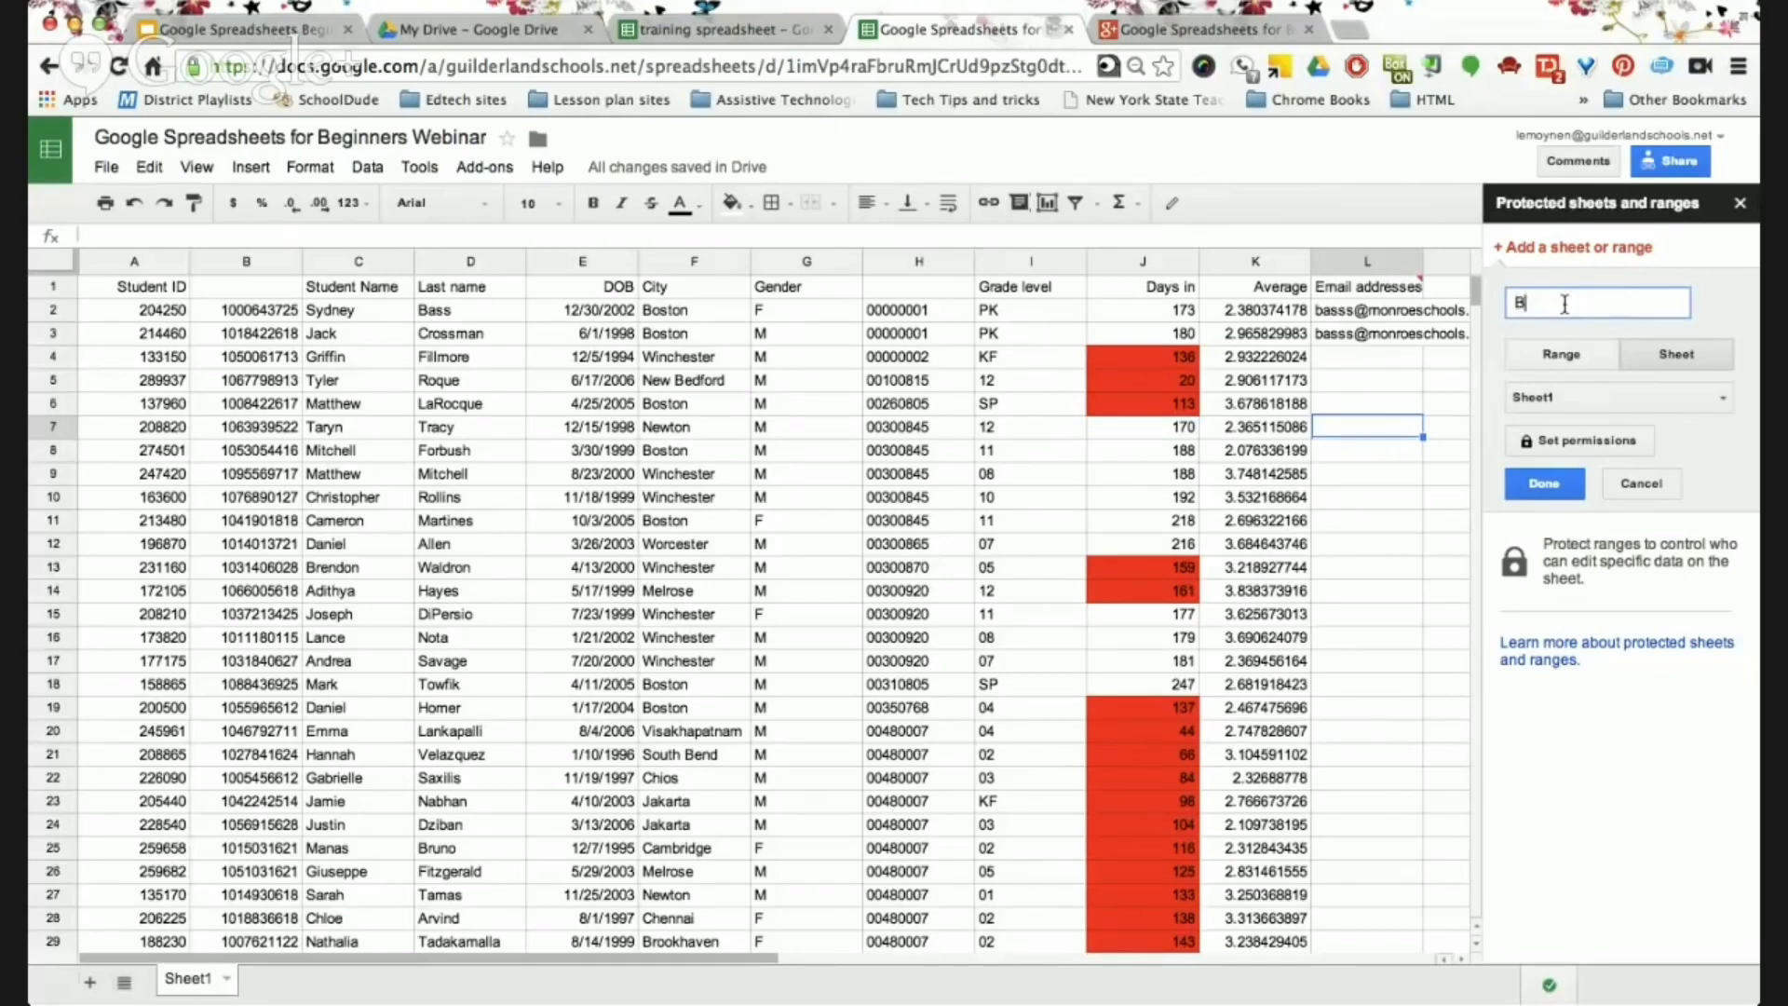
text(Bost)
key(BackSpace)
key(BackSpace)
key(BackSpace)
text(ost)
key(BackSpace)
key(BackSpace)
key(BackSpace)
key(BackSpace)
text(City)
Point the protection at column F, then cancel the unfinished entry.
click(1569, 354)
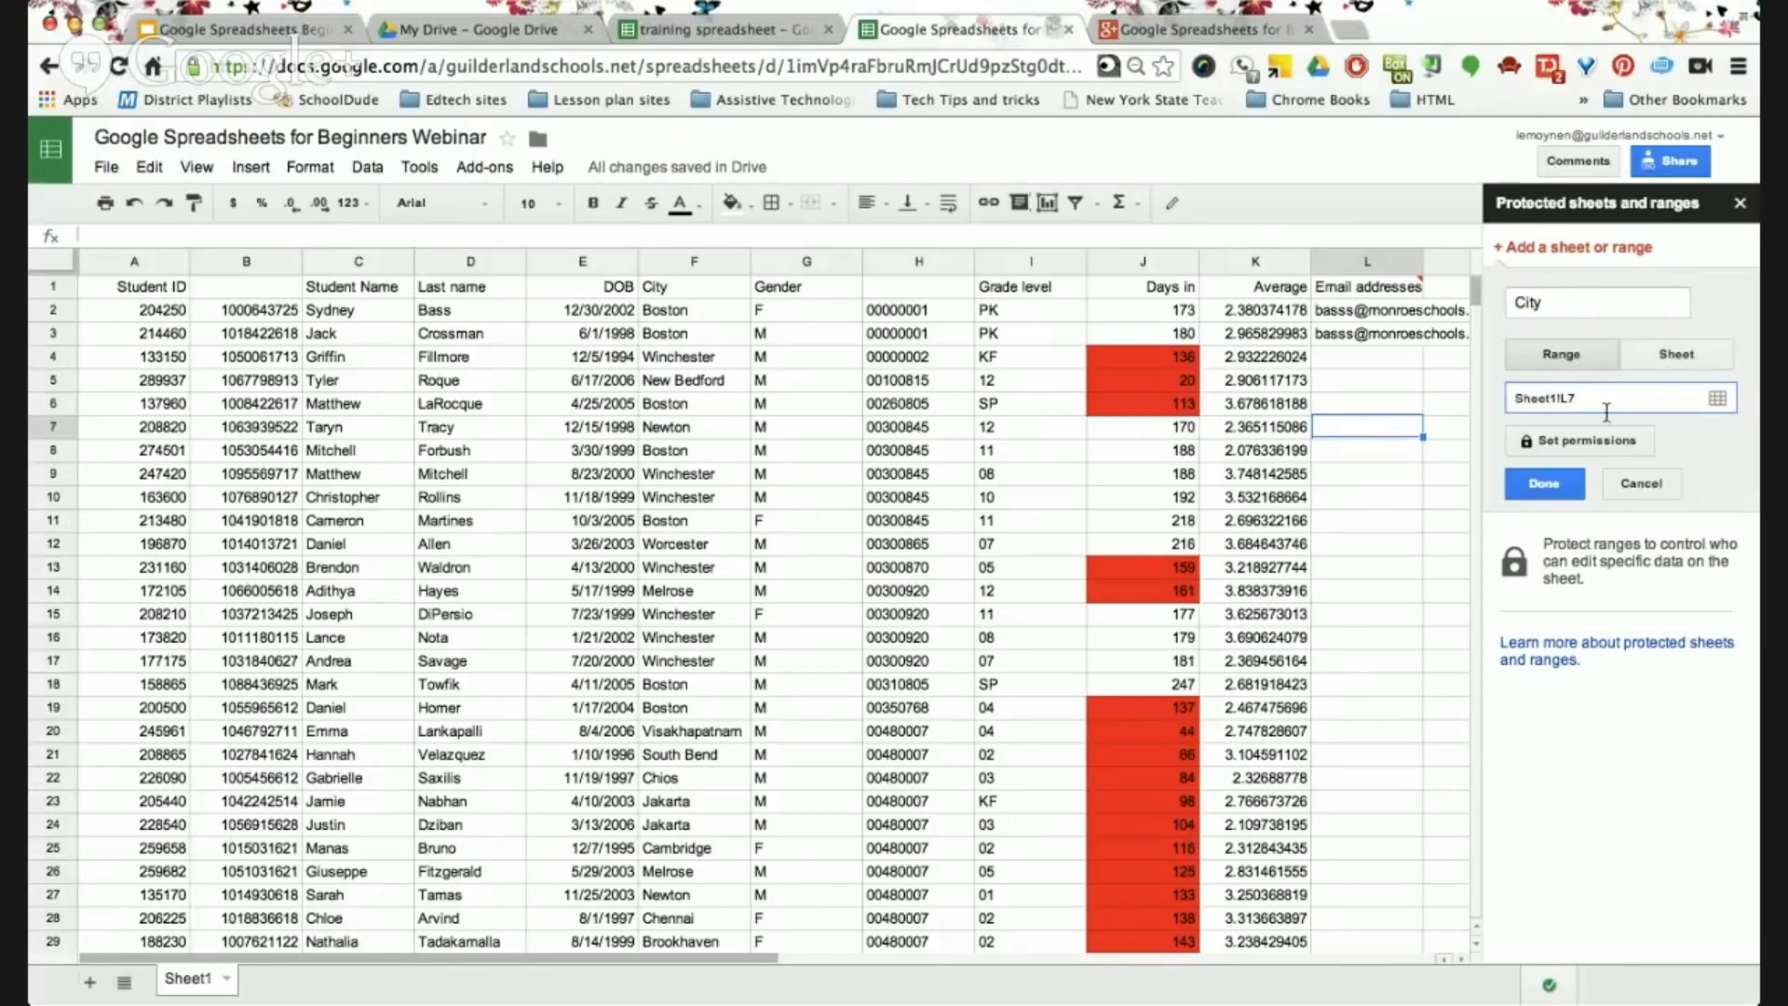
click(690, 262)
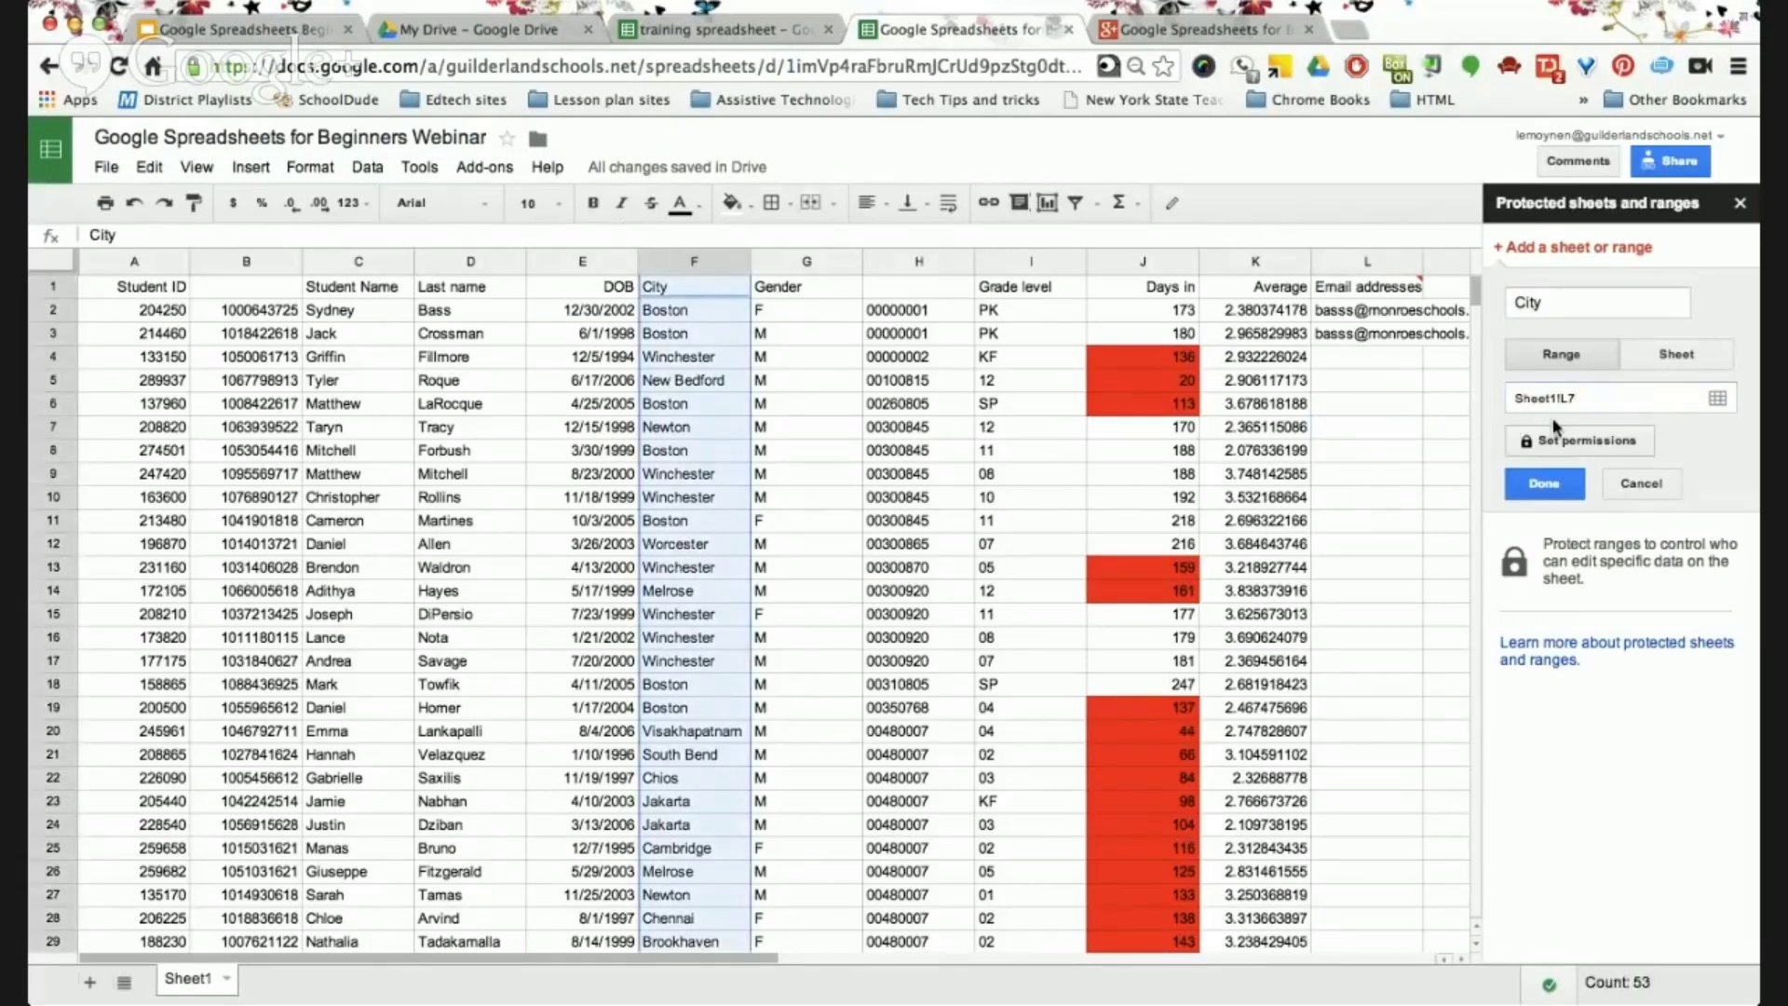
click(1575, 398)
click(1653, 487)
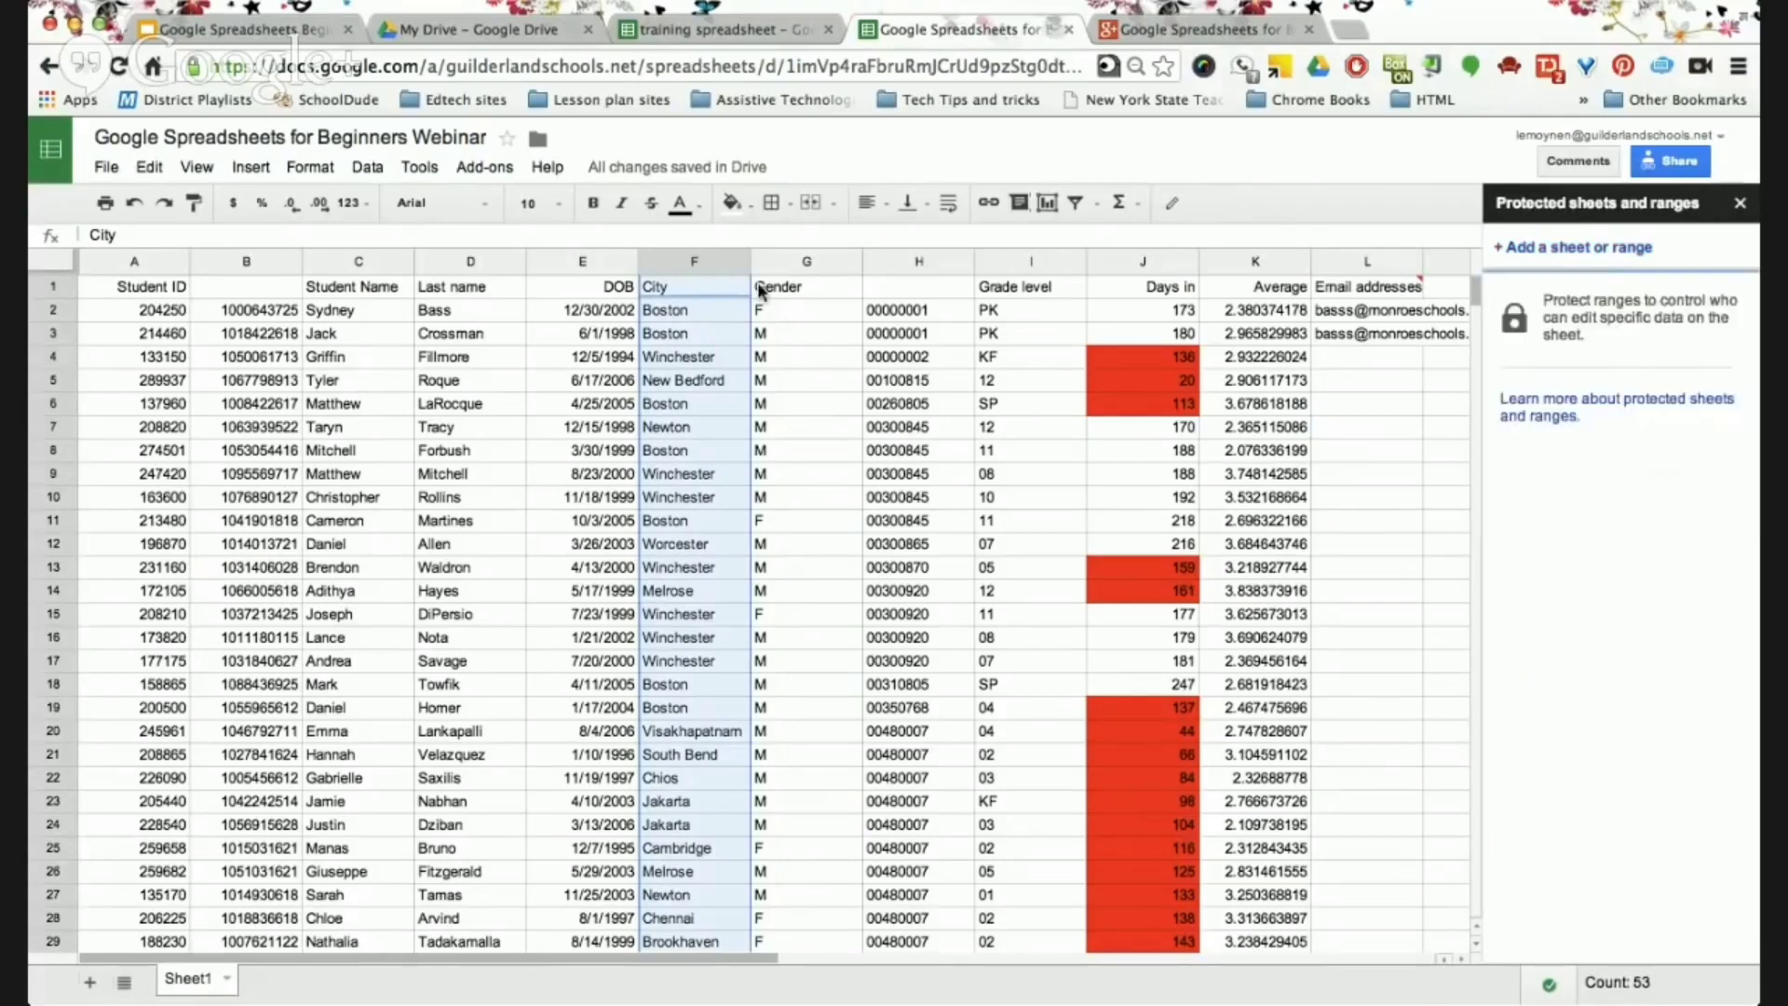
Close the sidebar and start a range protection from column F's header menu.
click(1740, 203)
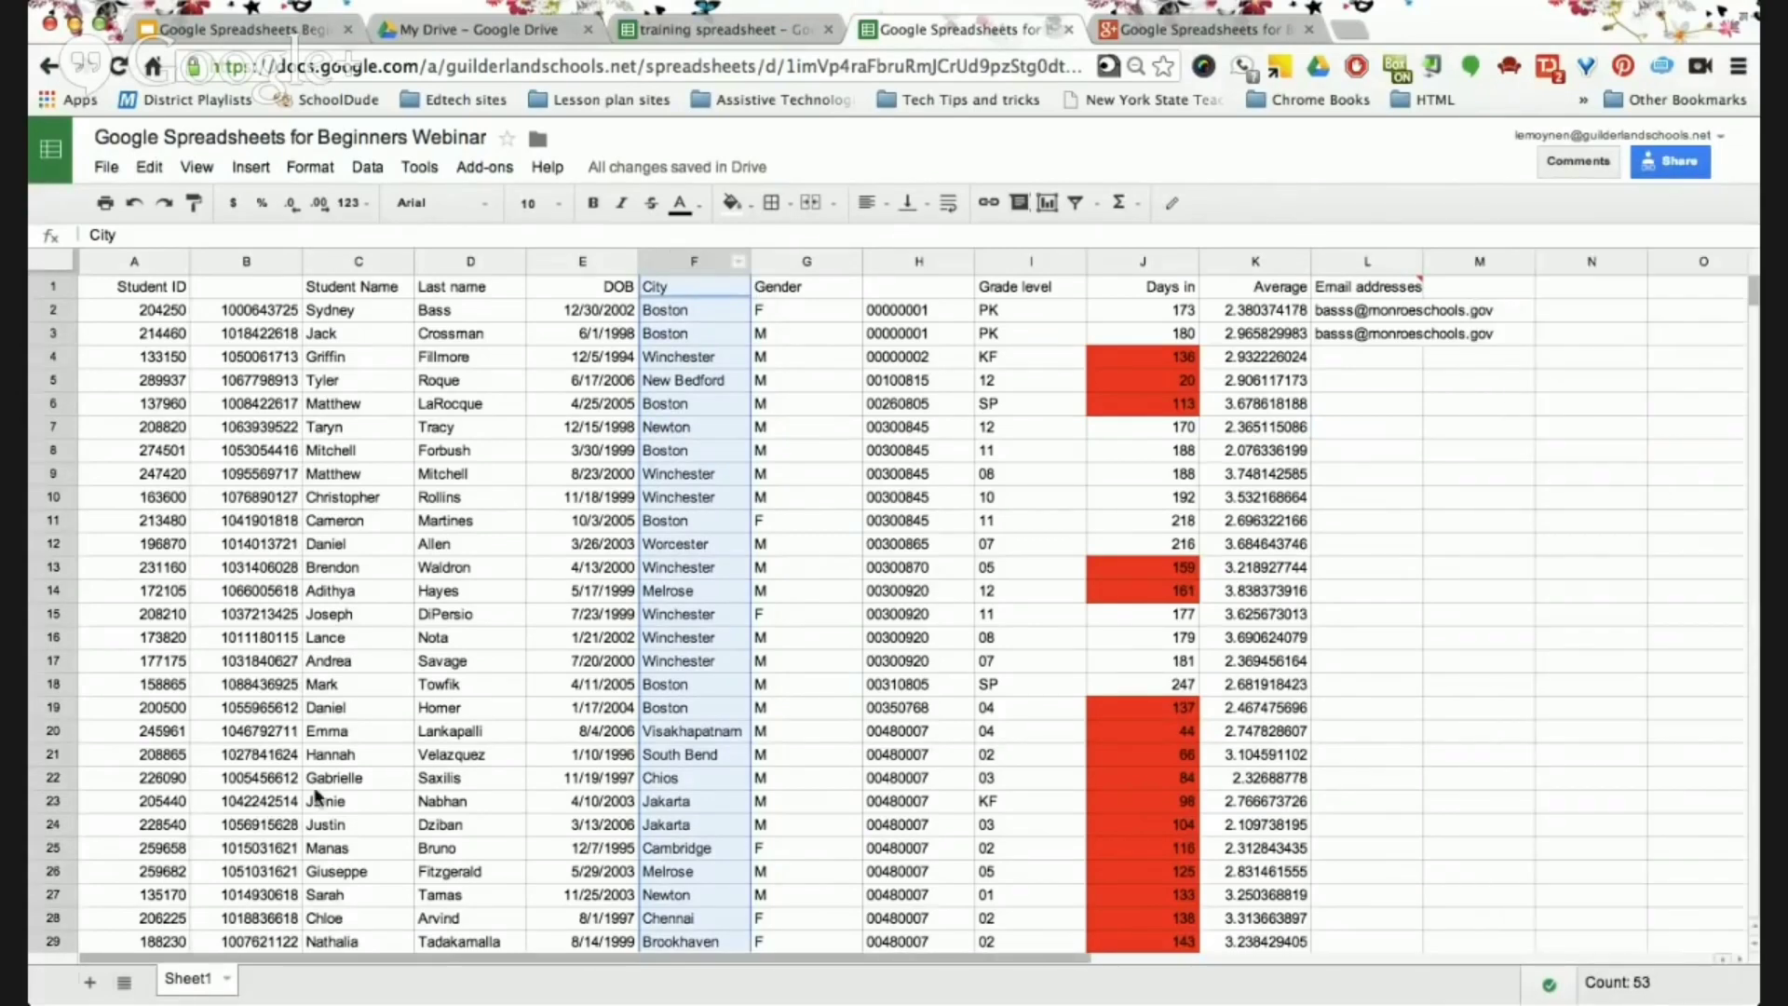
click(738, 263)
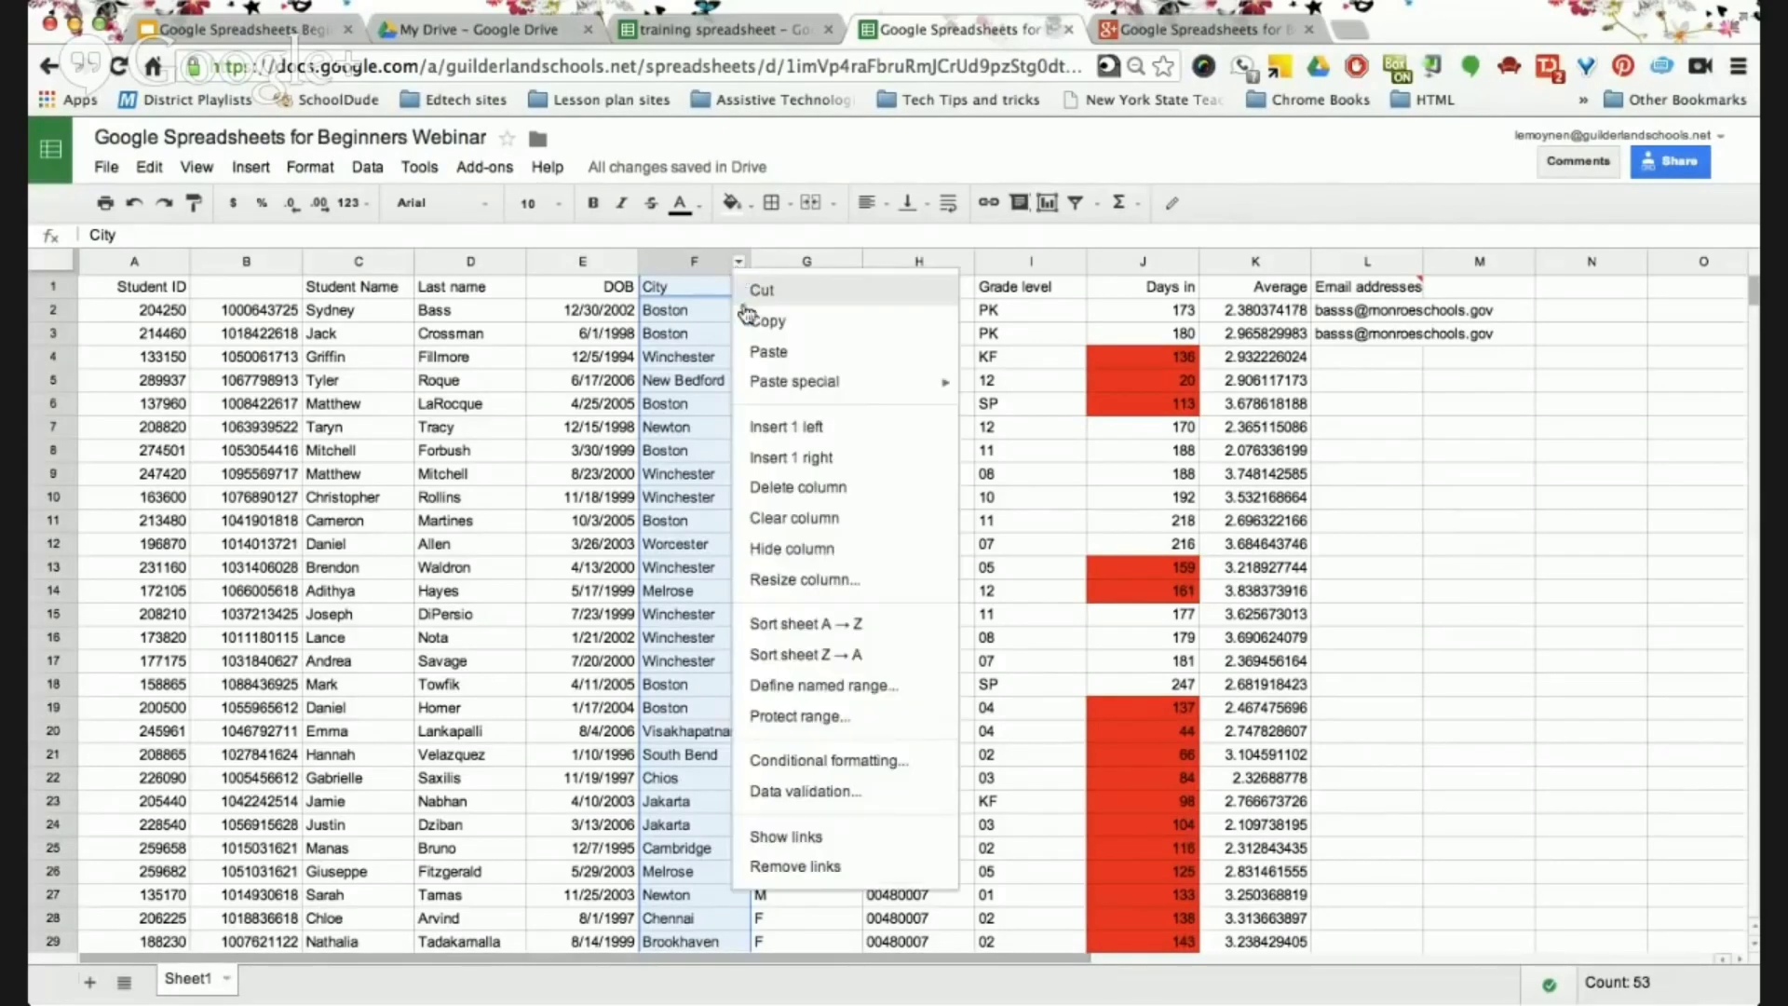
click(838, 719)
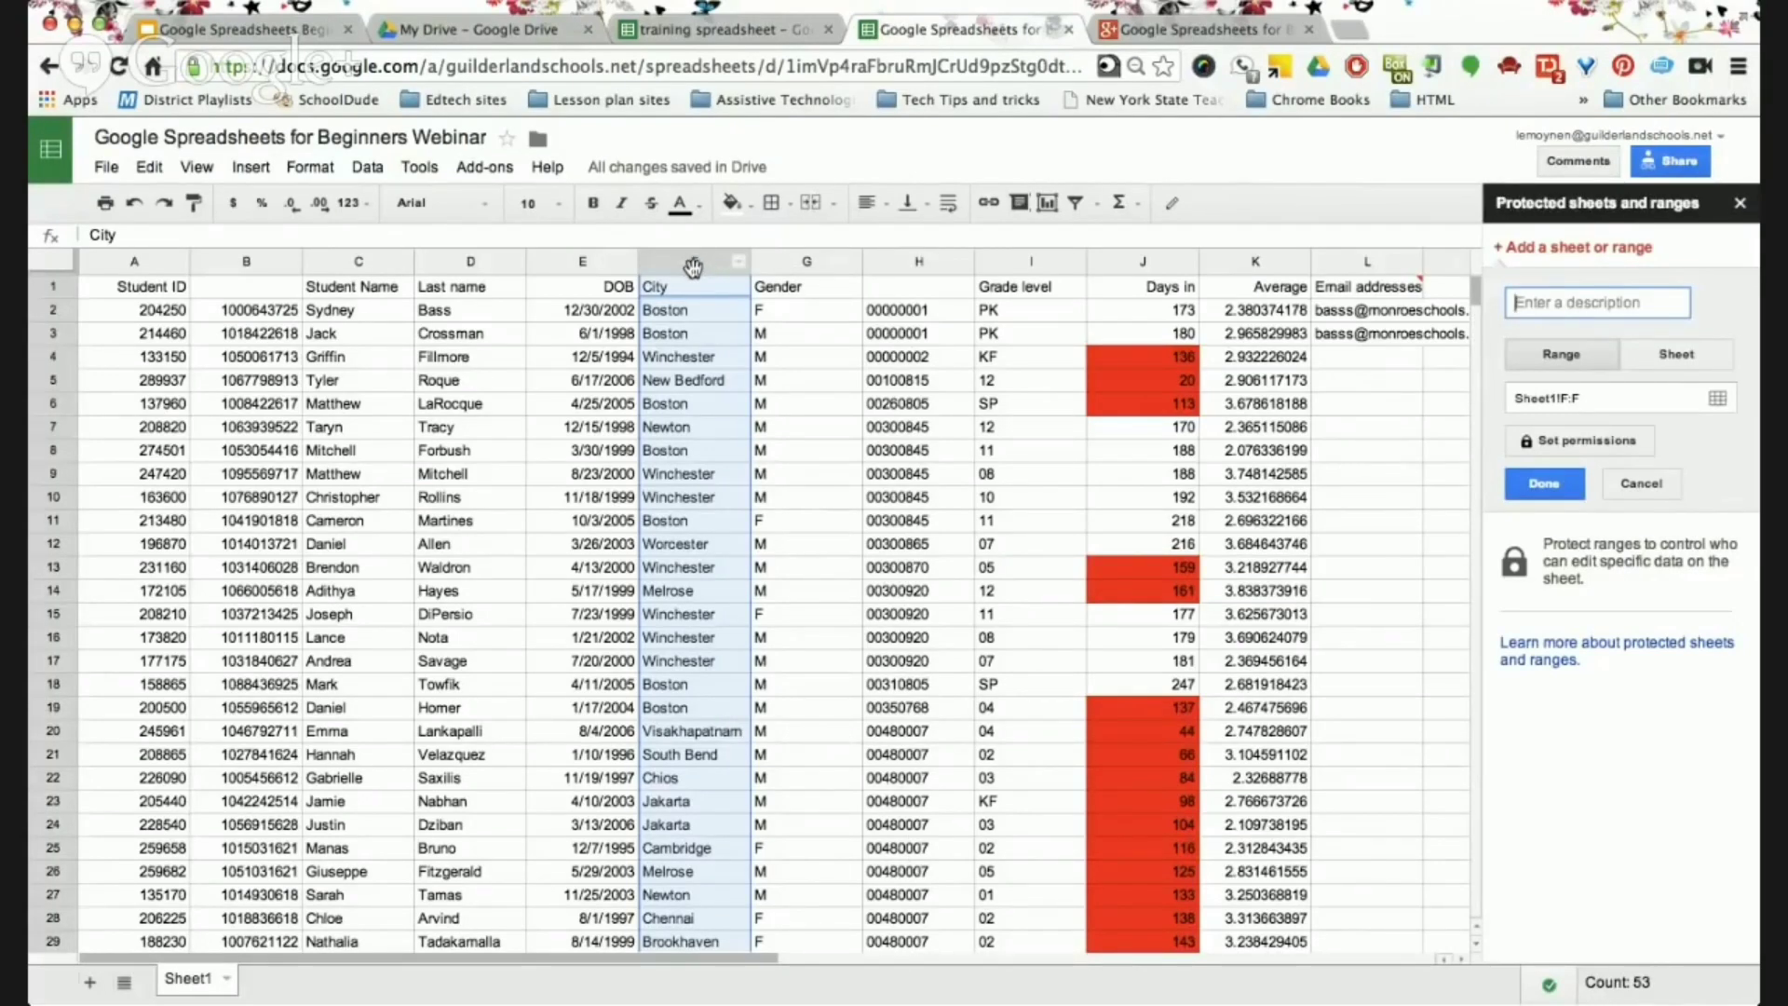
click(739, 266)
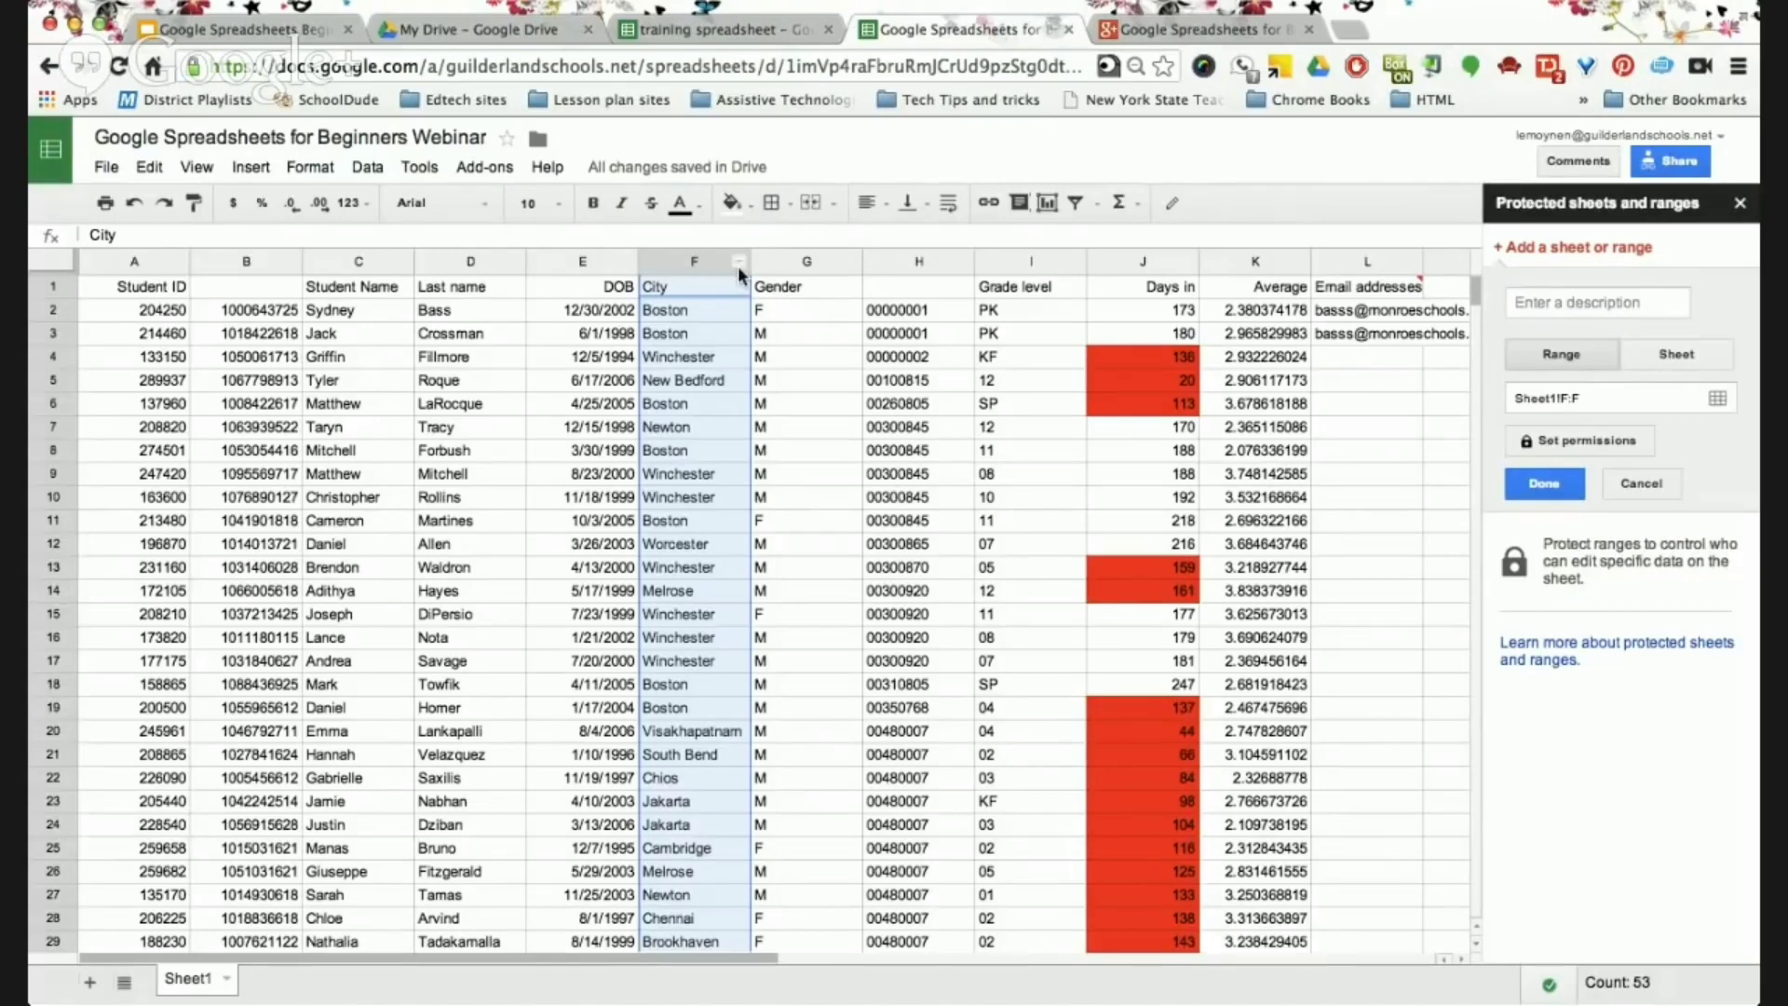
click(741, 269)
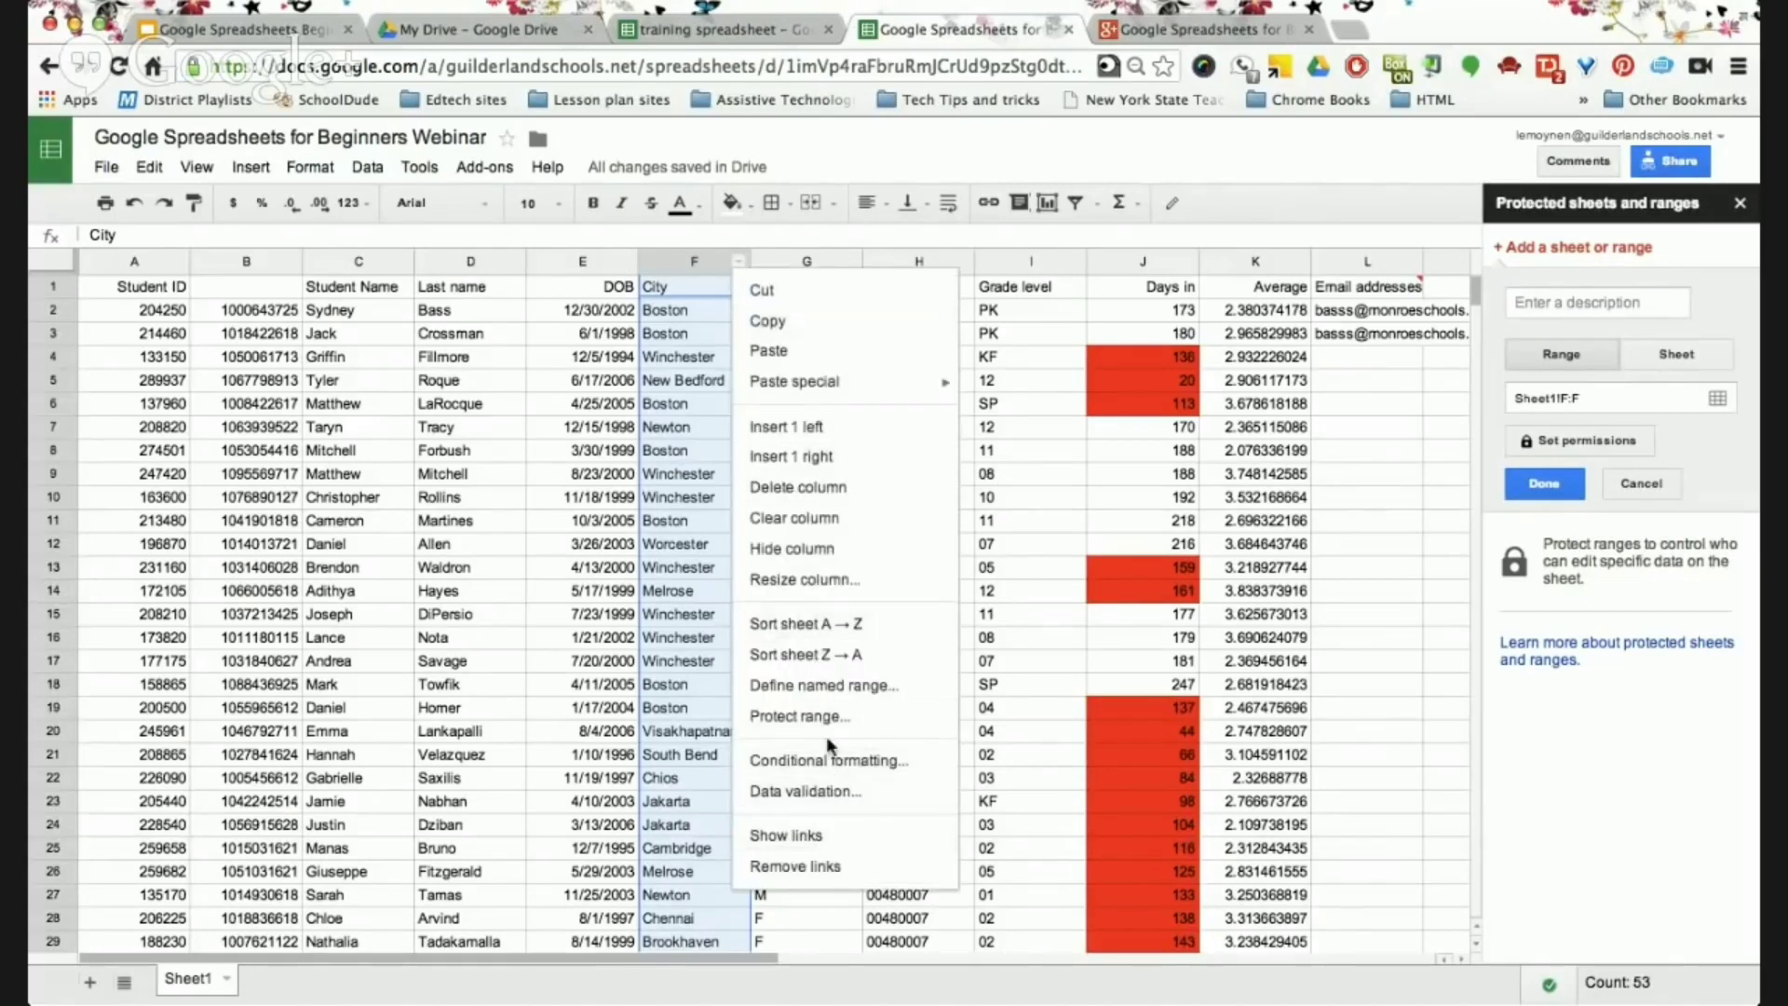
click(1630, 751)
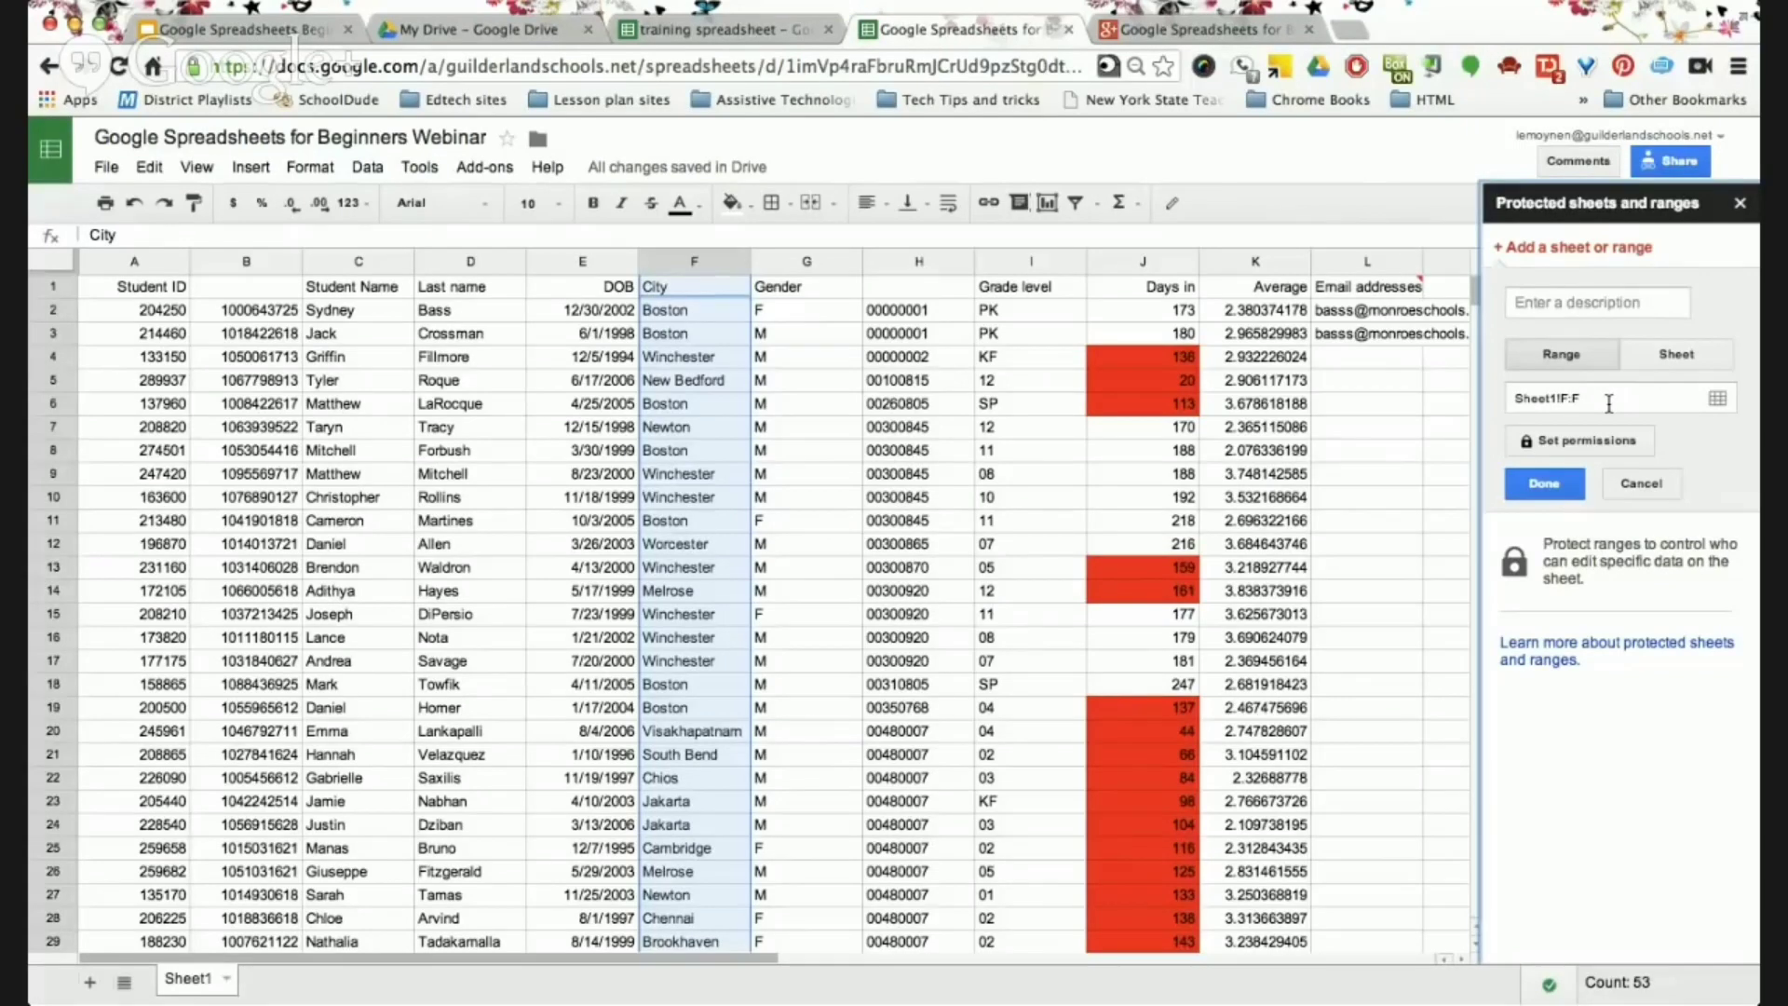
Describe the Sheet1!F:F protection as 'City' and open its permission settings.
click(1590, 304)
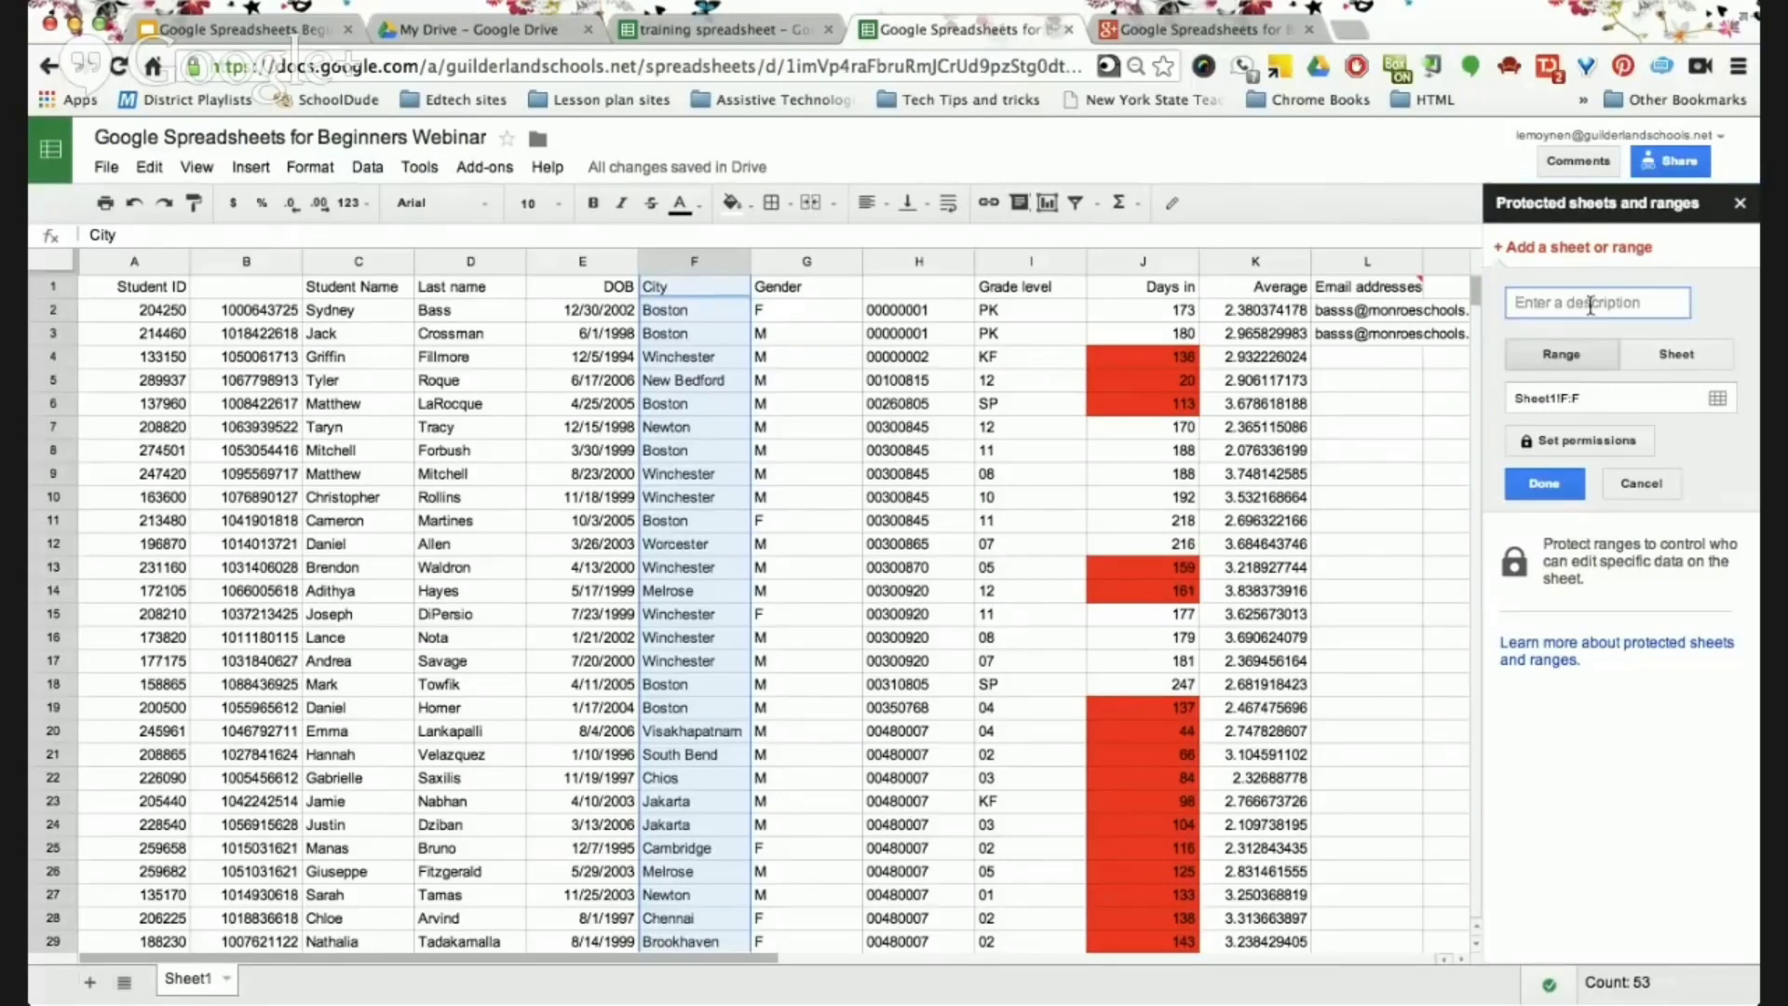
text(City)
click(1601, 445)
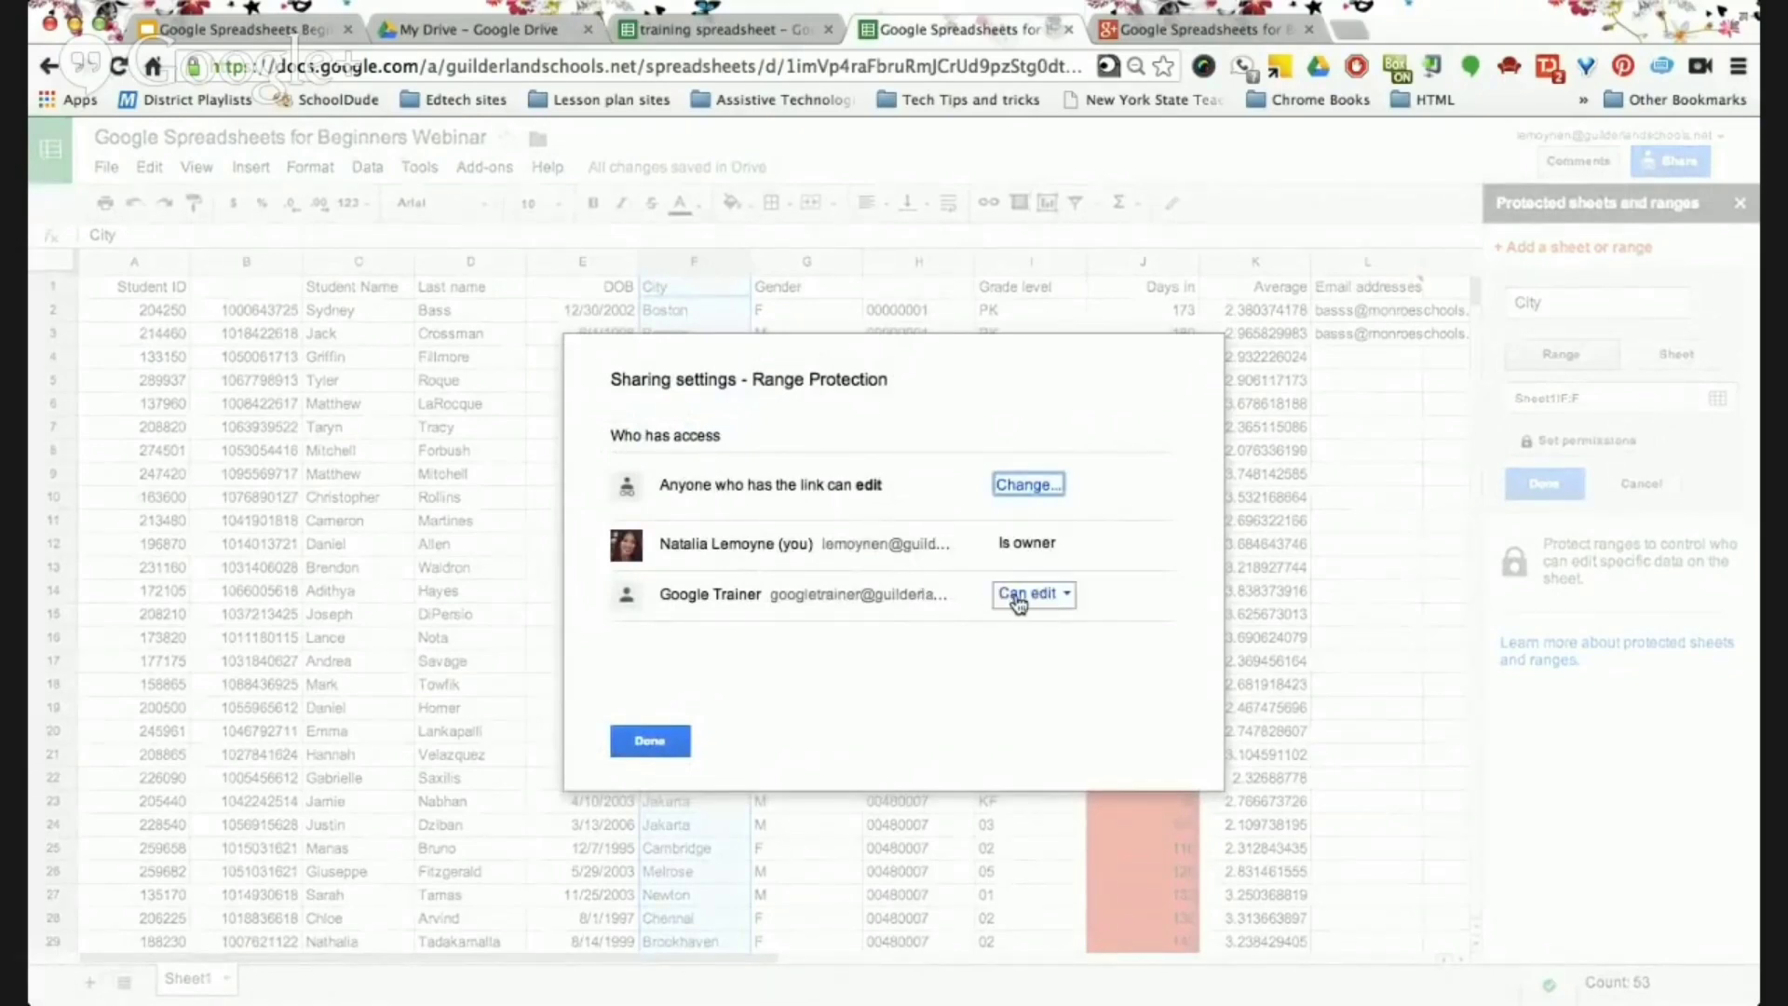
click(1052, 603)
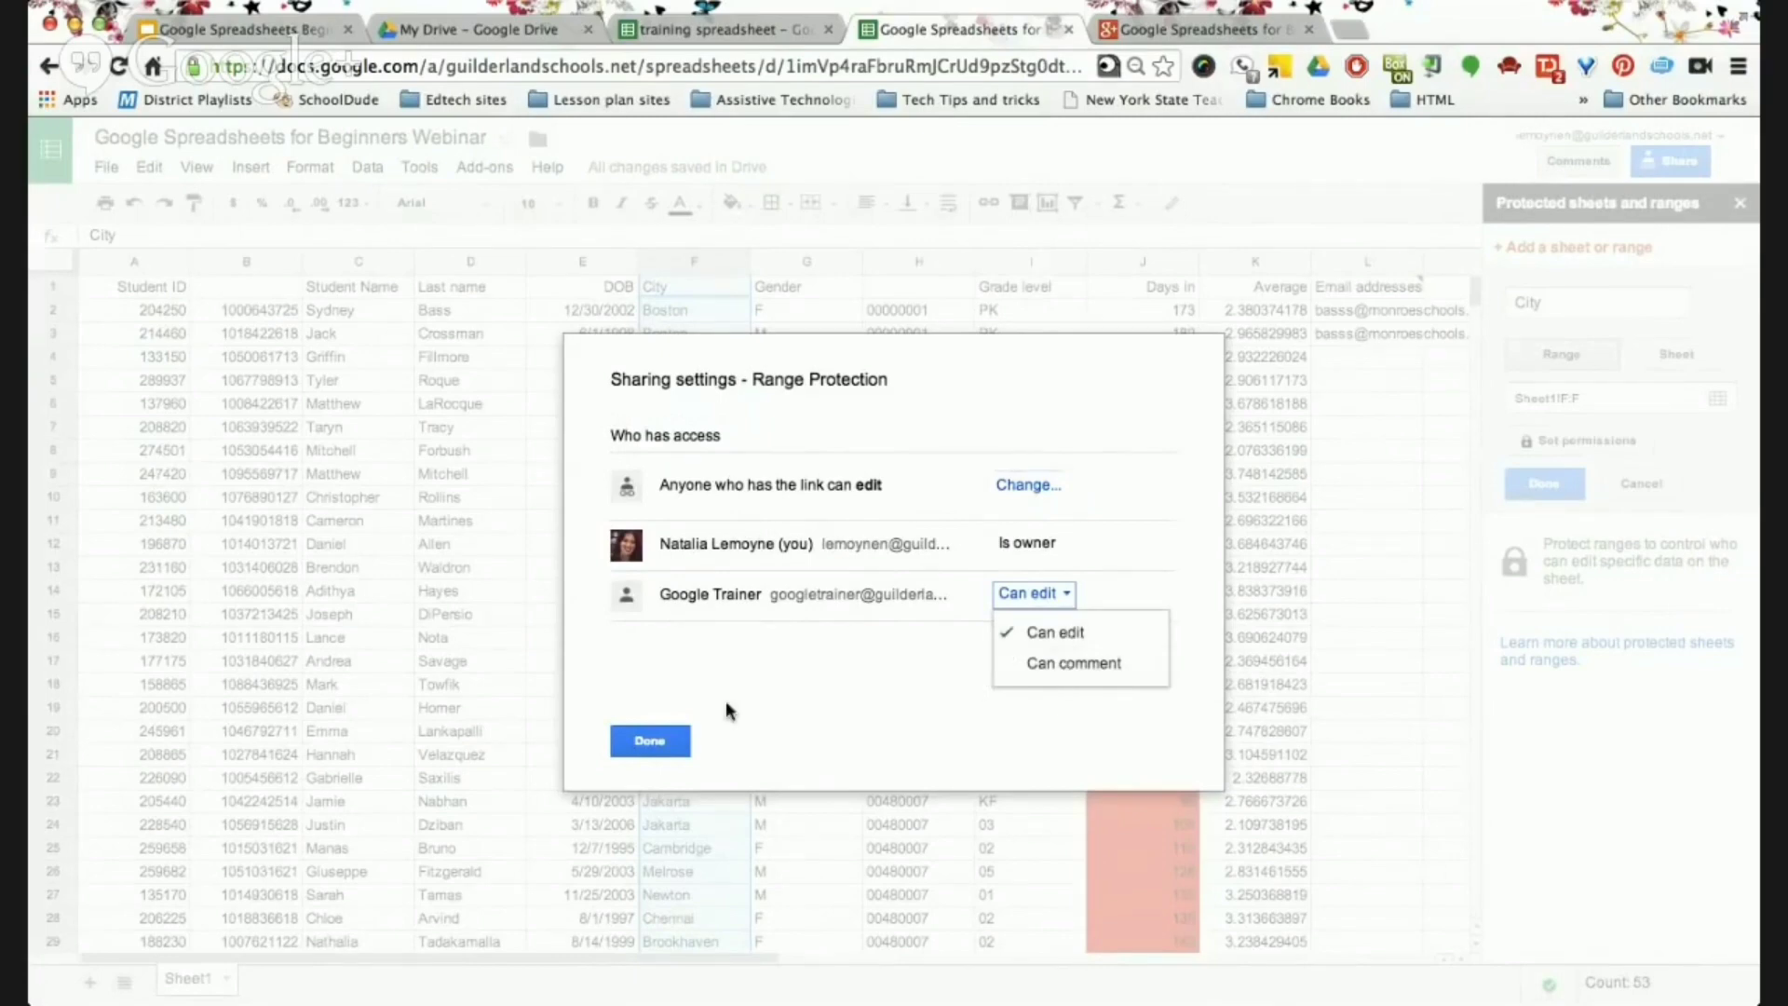
click(650, 742)
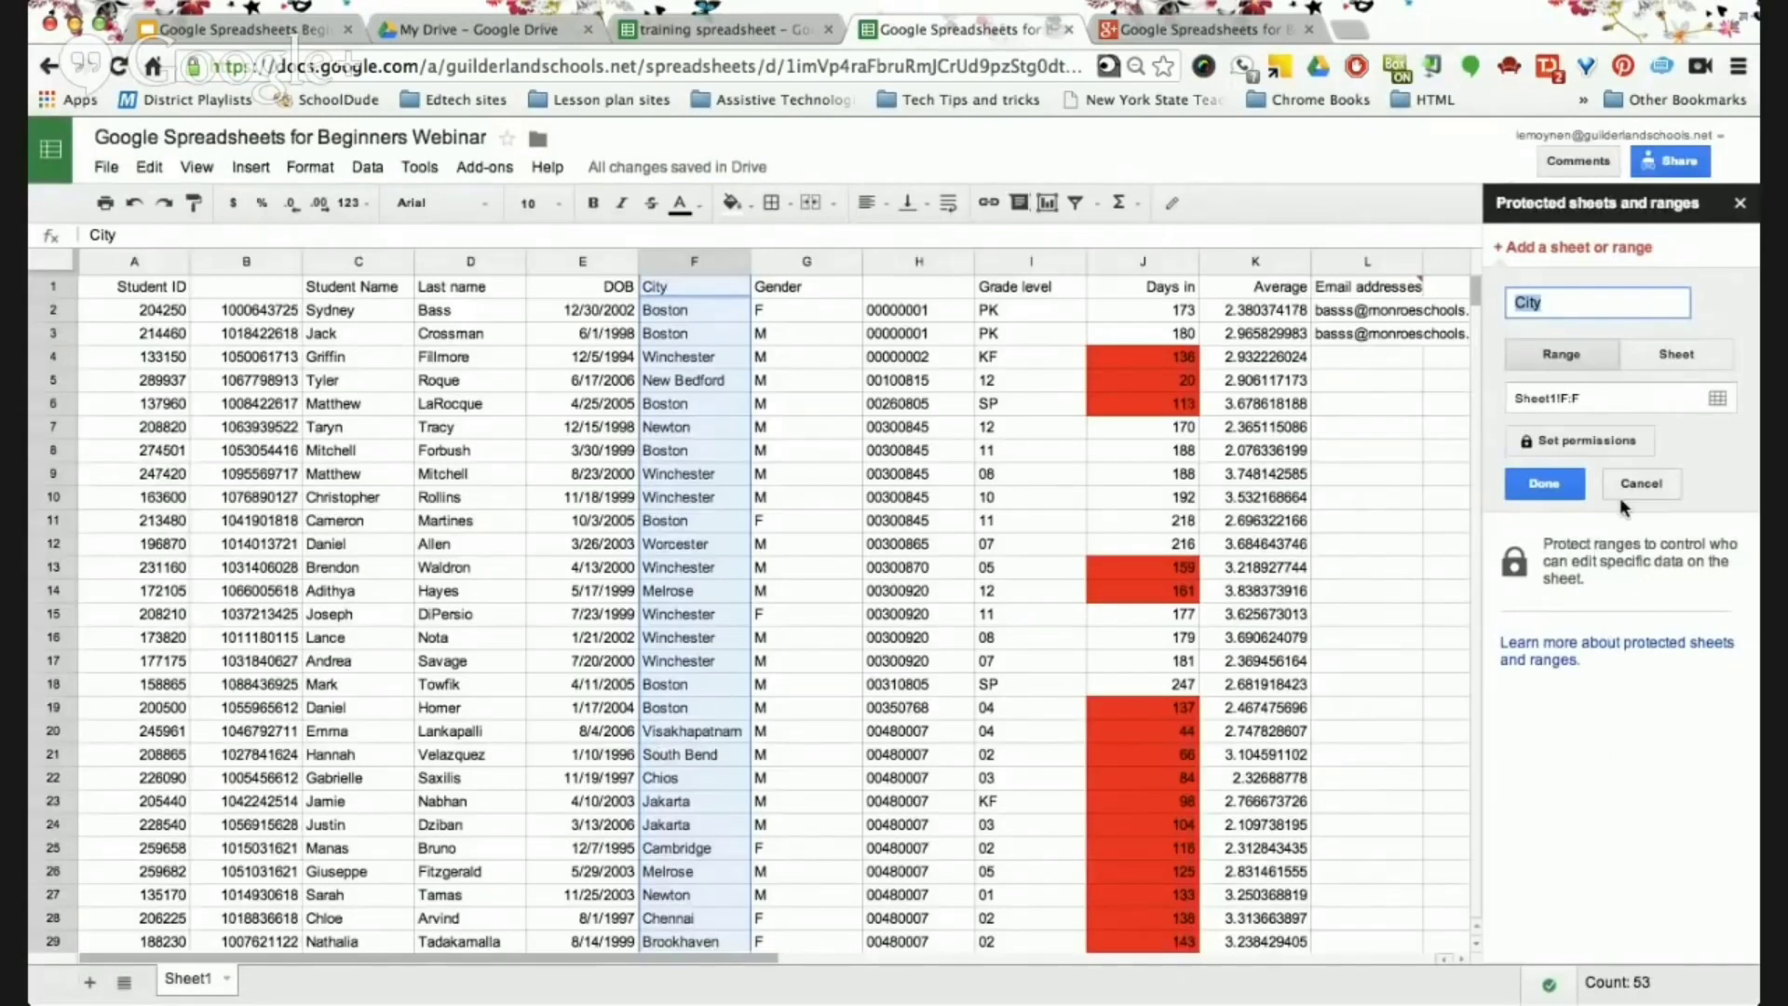
Save the City protection for column F, close the sidebar and select cell F6.
click(1545, 485)
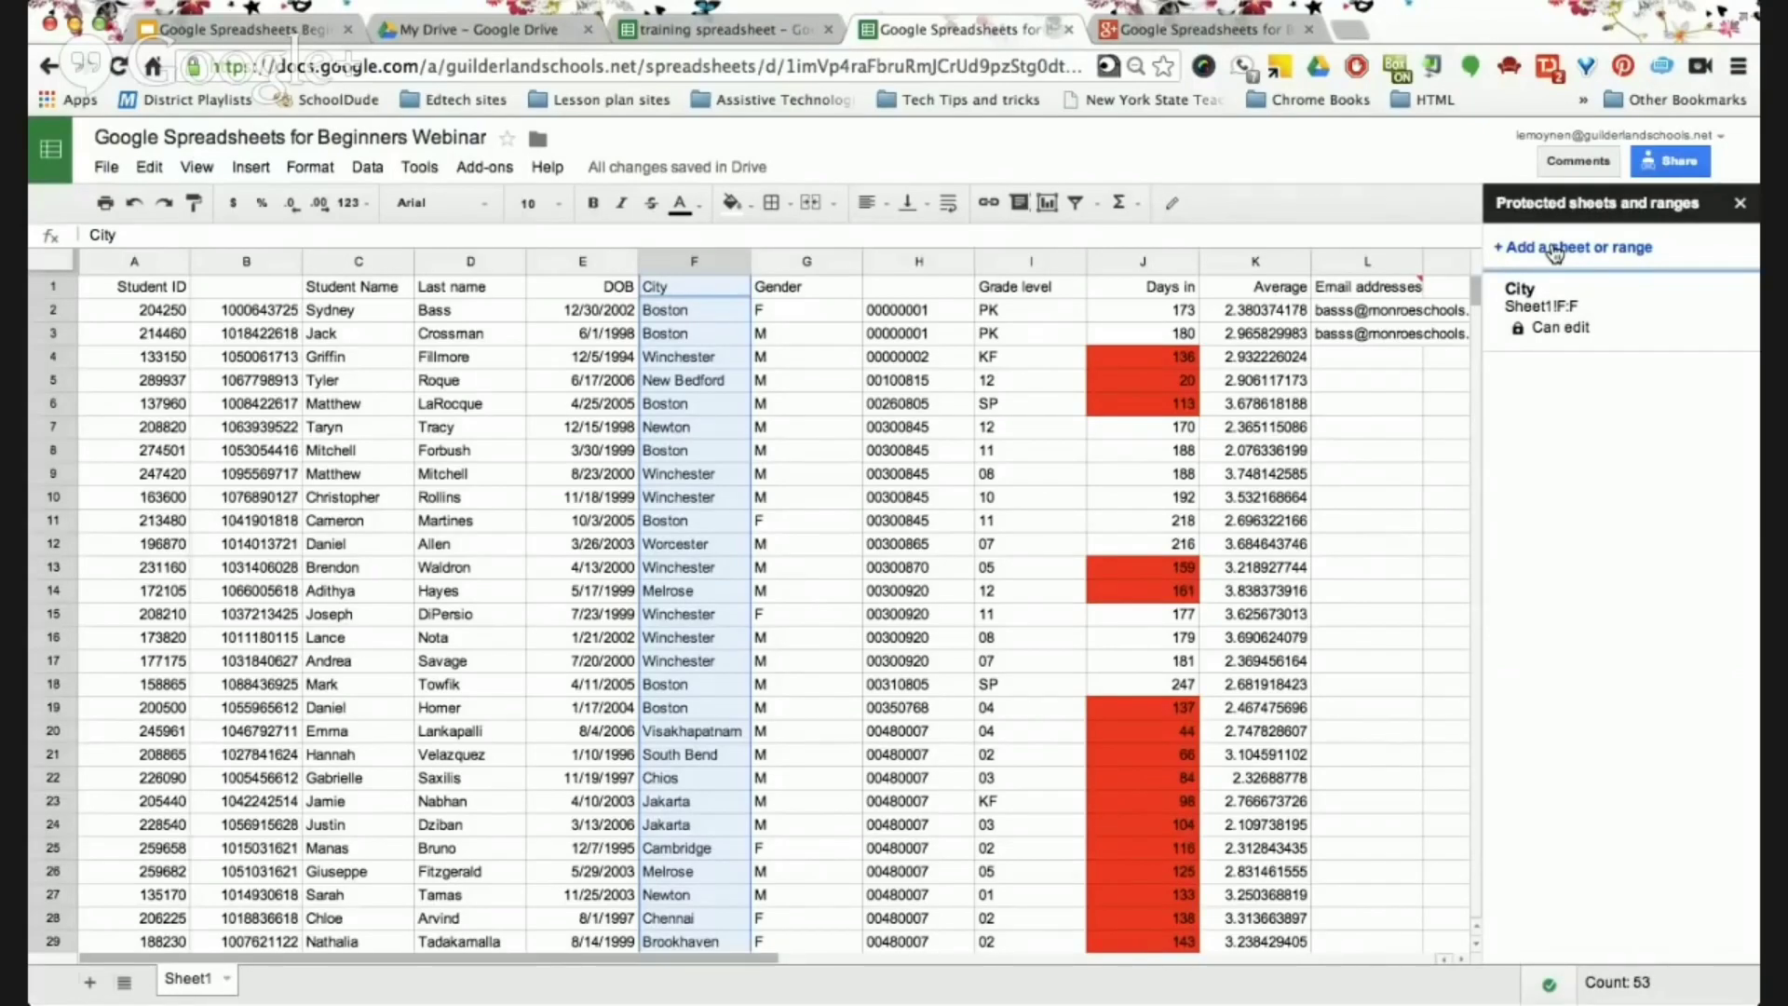
click(1740, 204)
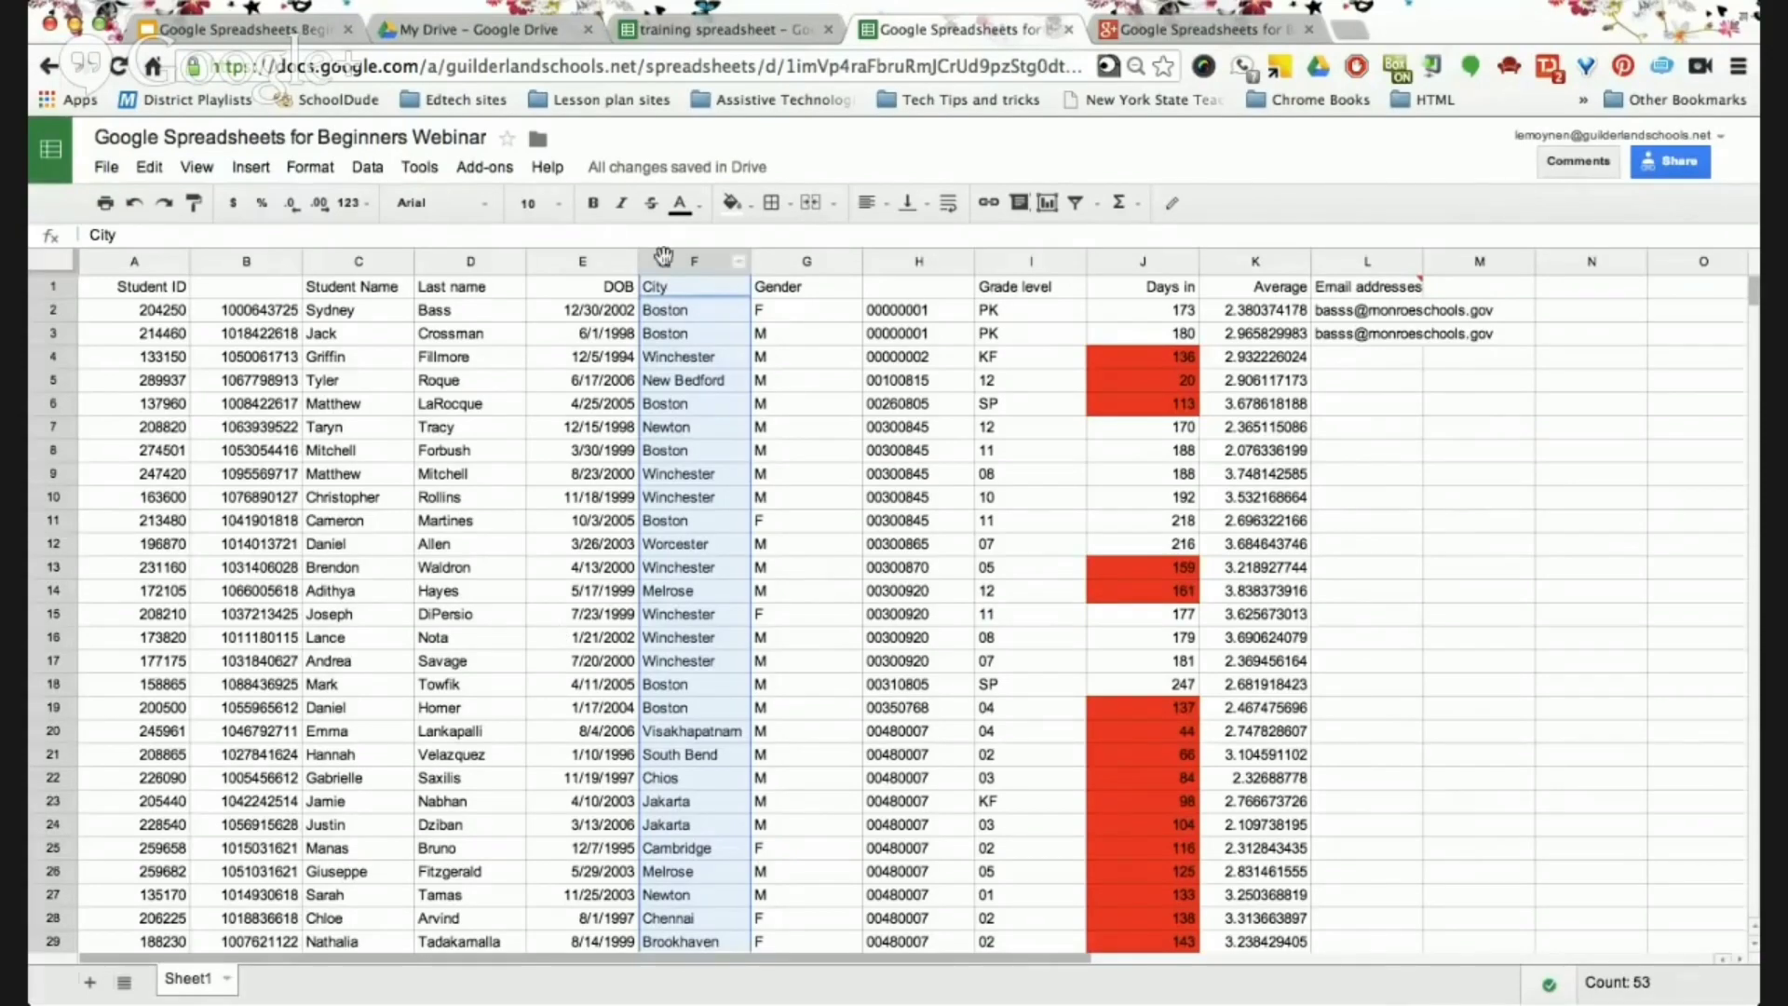
click(710, 408)
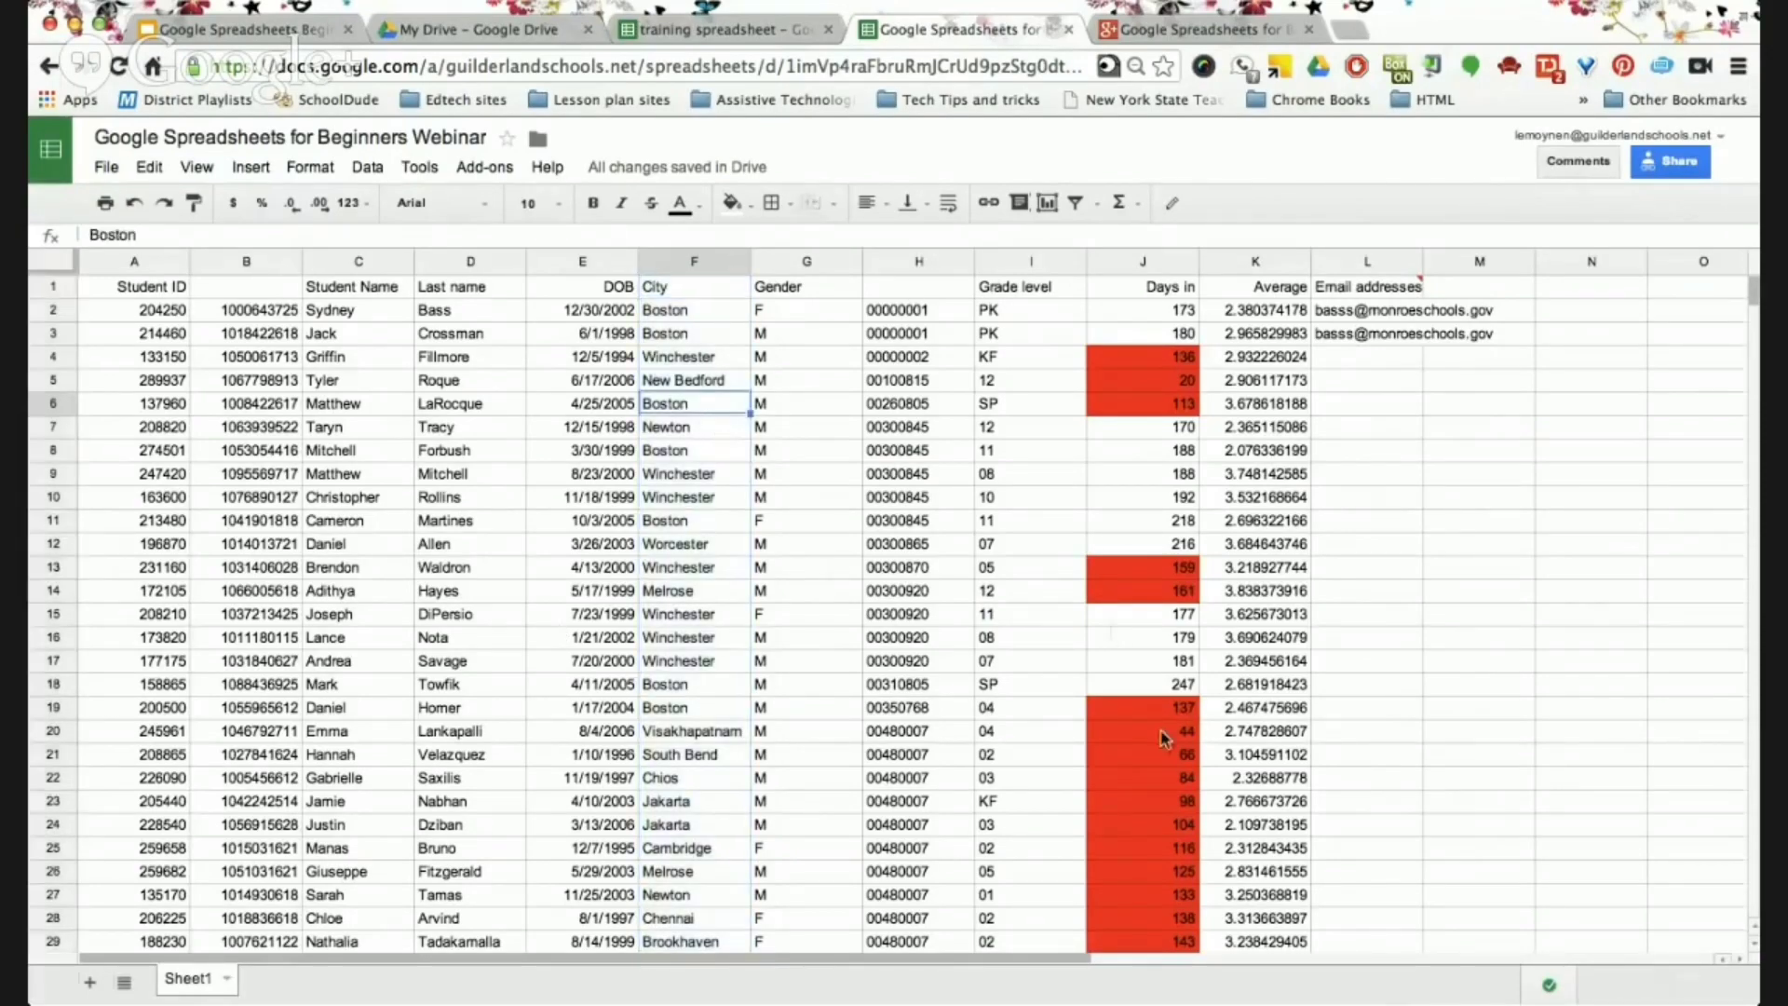
scroll(1360, 720, down, 1)
scroll(1359, 720, up, 1)
Switch to the slide deck and show slide 12, the closing 'Thank you!' slide.
click(270, 28)
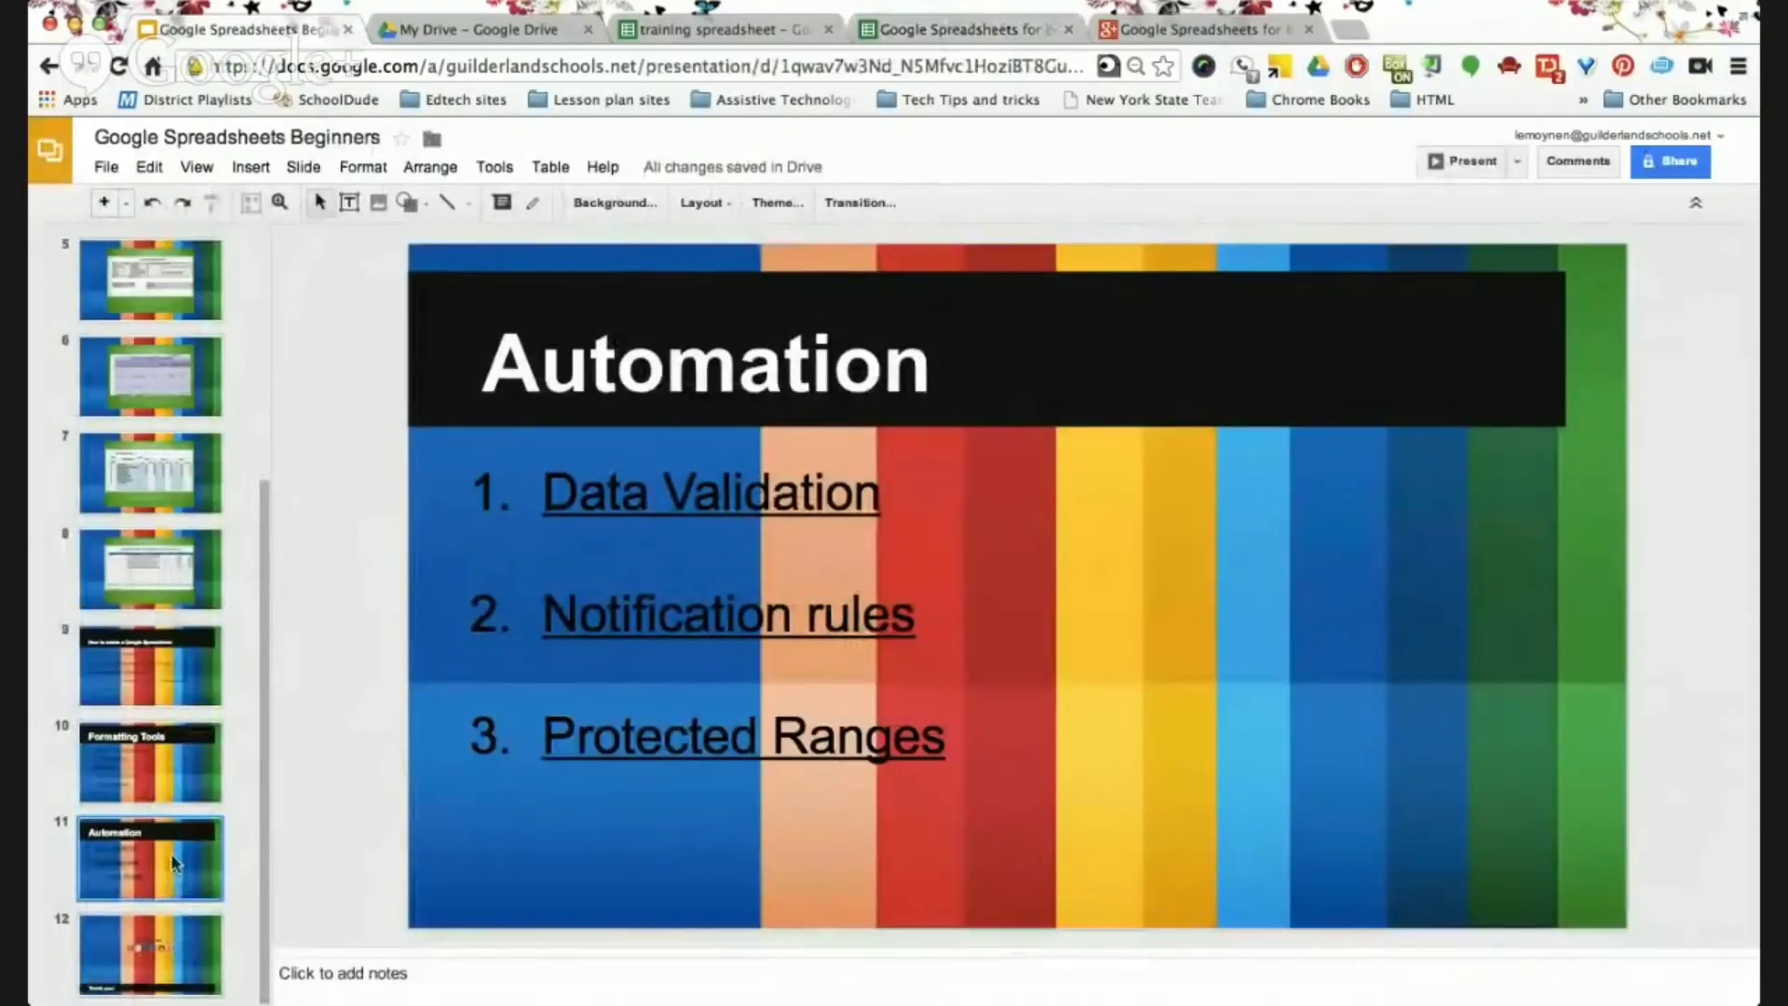
click(171, 952)
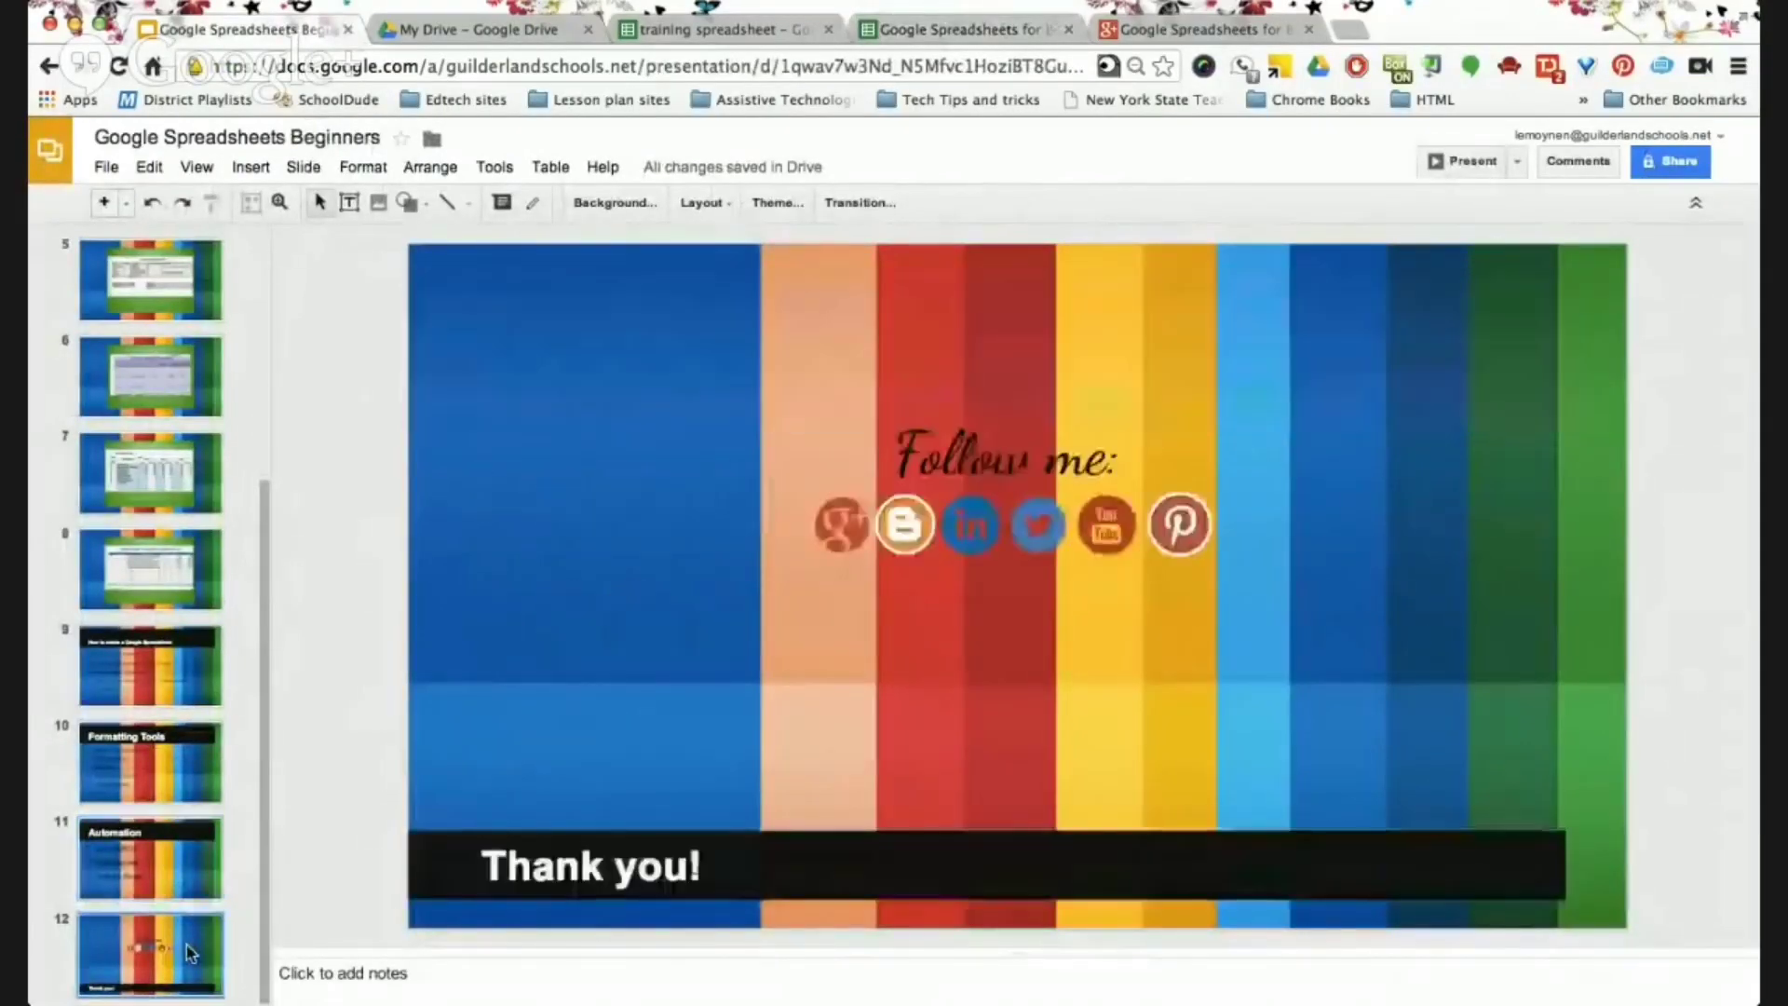